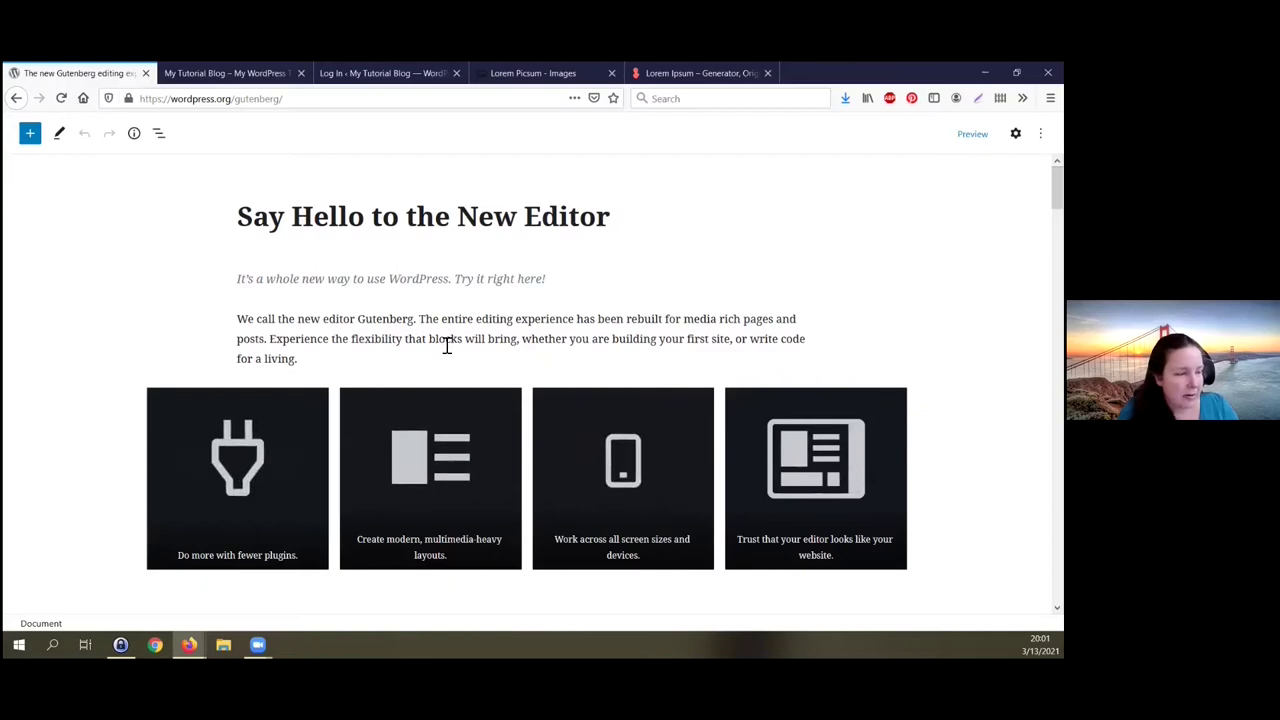
Step: Look over the demo page's opening section and make the italic tagline below the "Say Hello to the New Editor" heading bold
{"action": "scroll", "coordinate": [447, 352], "scroll_direction": "down", "scroll_amount": 1}
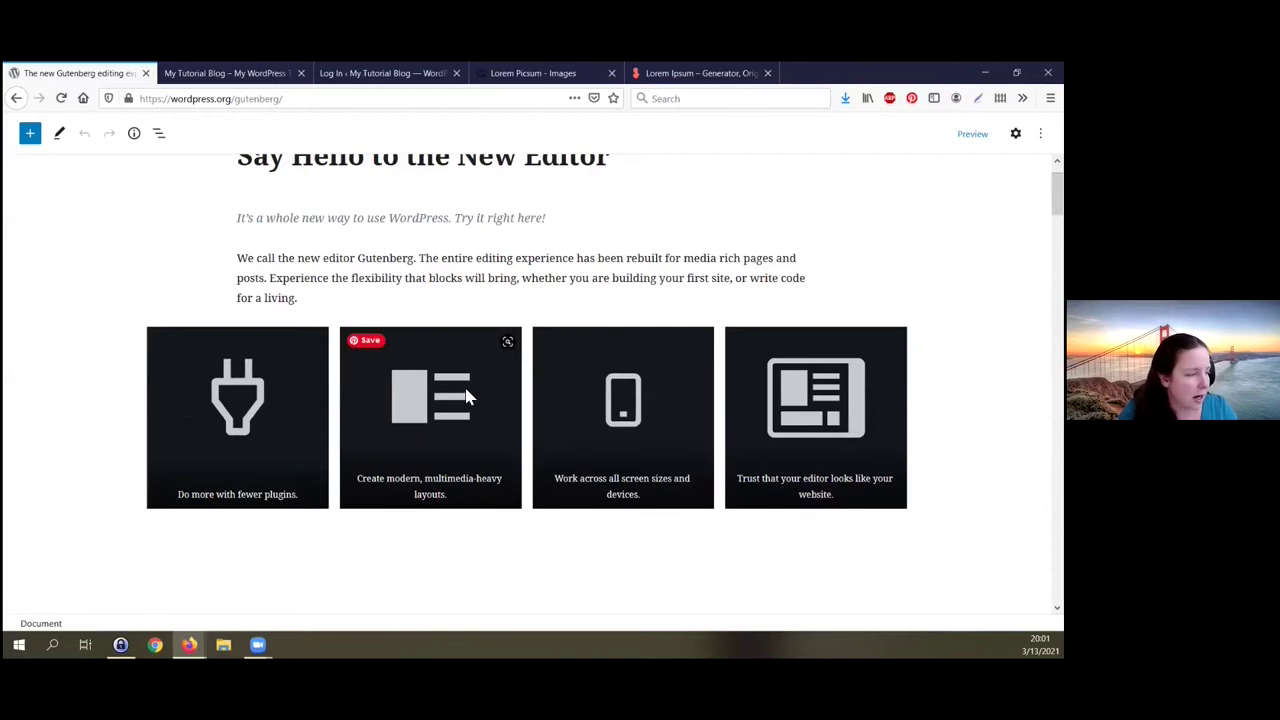
{"action": "scroll", "coordinate": [489, 460], "scroll_direction": "down", "scroll_amount": 1}
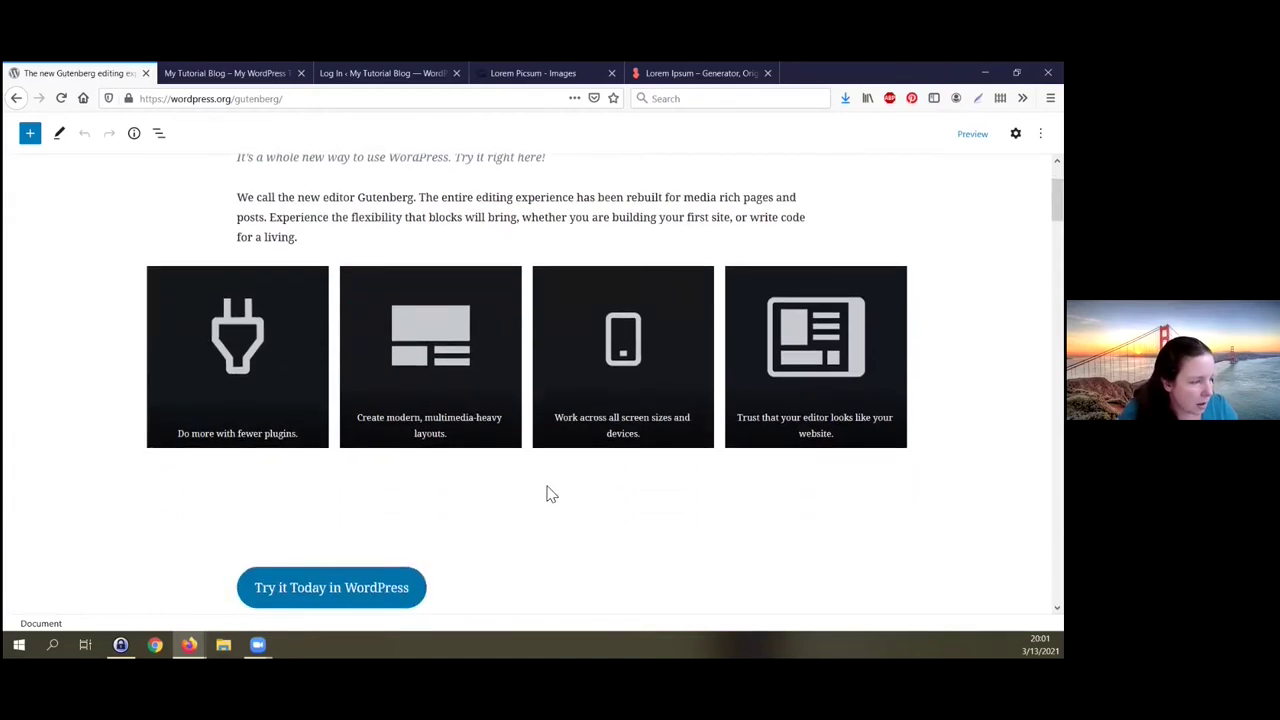
{"action": "scroll", "coordinate": [480, 369], "scroll_direction": "up", "scroll_amount": 2}
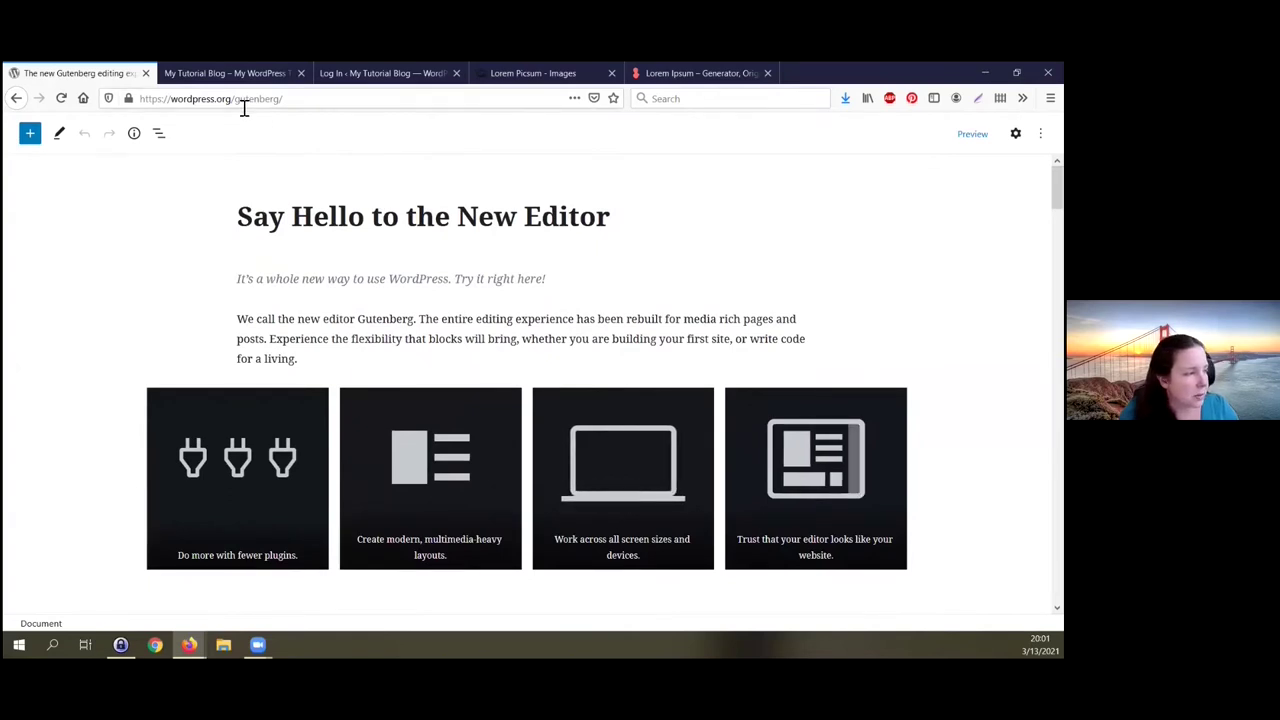
{"action": "left_click", "coordinate": [435, 218]}
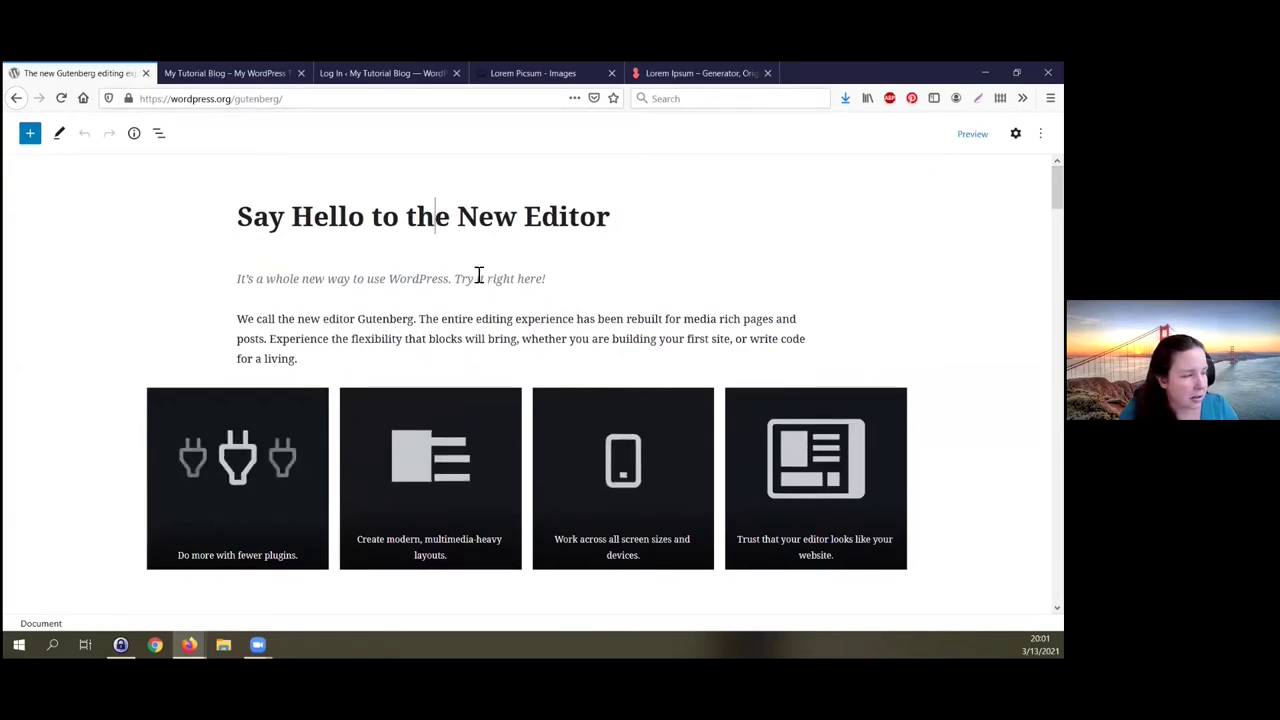
{"action": "left_click", "coordinate": [482, 280]}
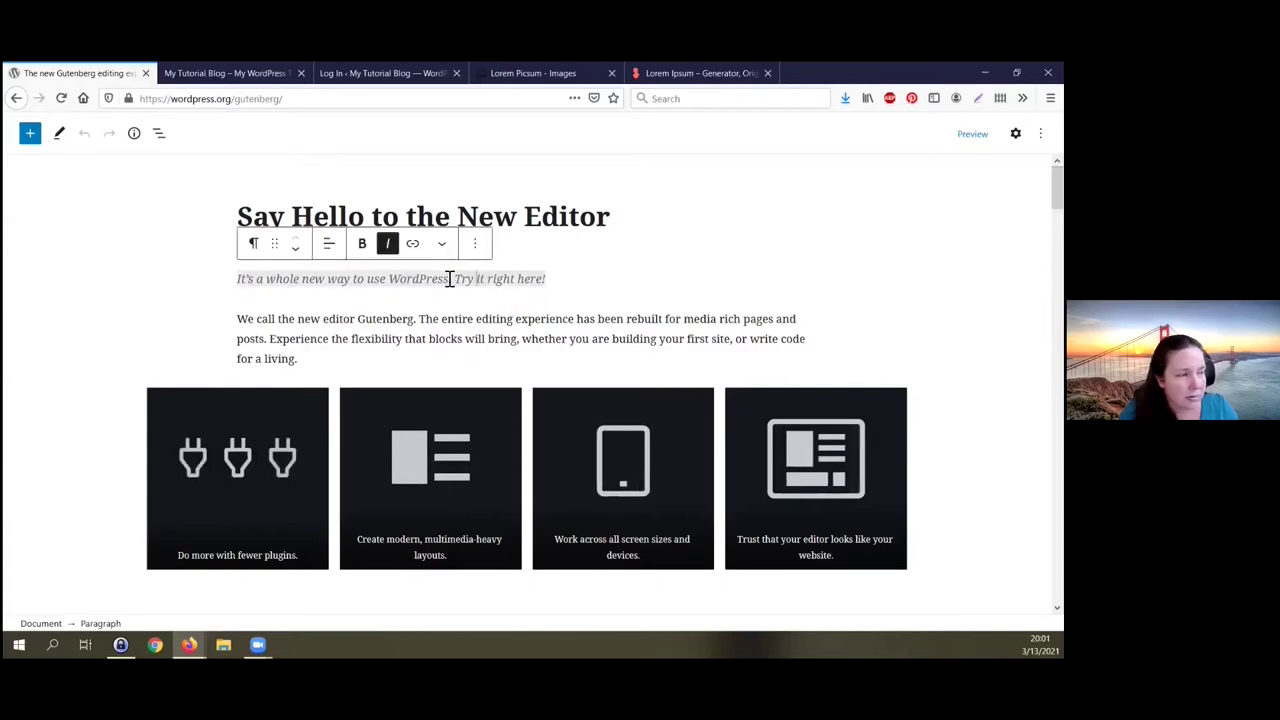
{"action": "left_click_drag", "start_coordinate": [238, 280], "coordinate": [565, 287]}
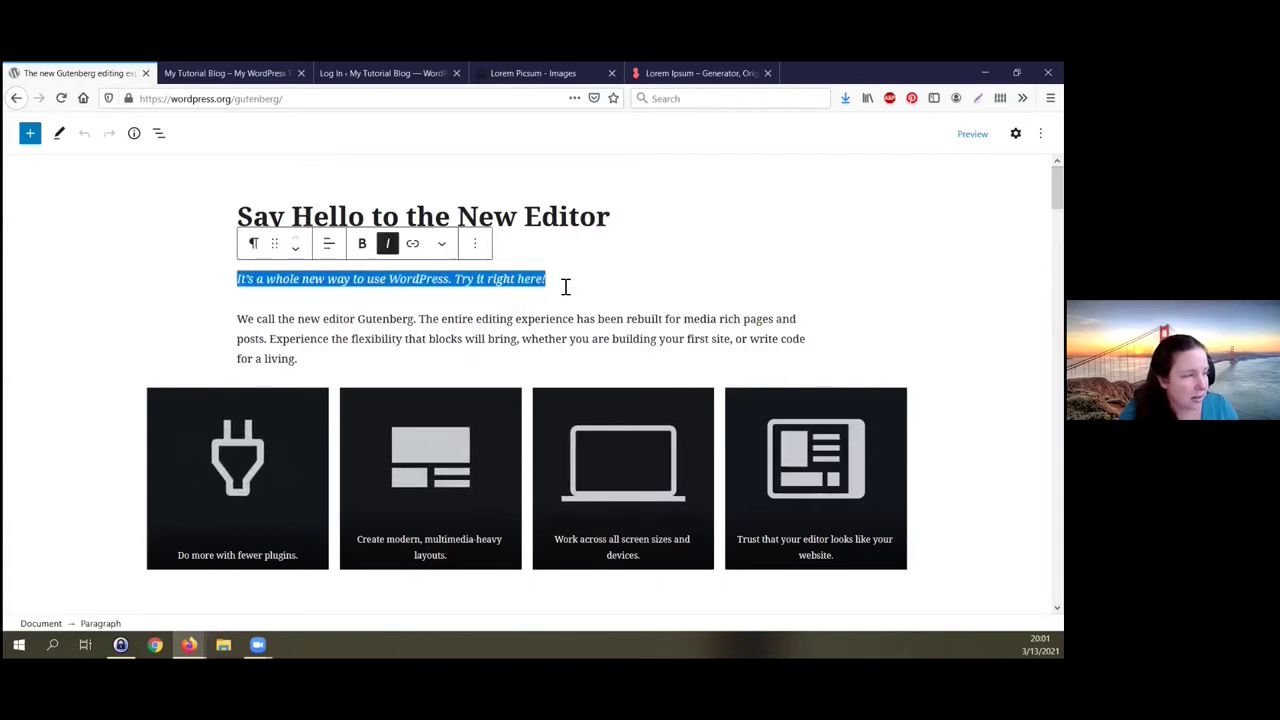
{"action": "left_click", "coordinate": [362, 243]}
{"action": "left_click", "coordinate": [372, 338]}
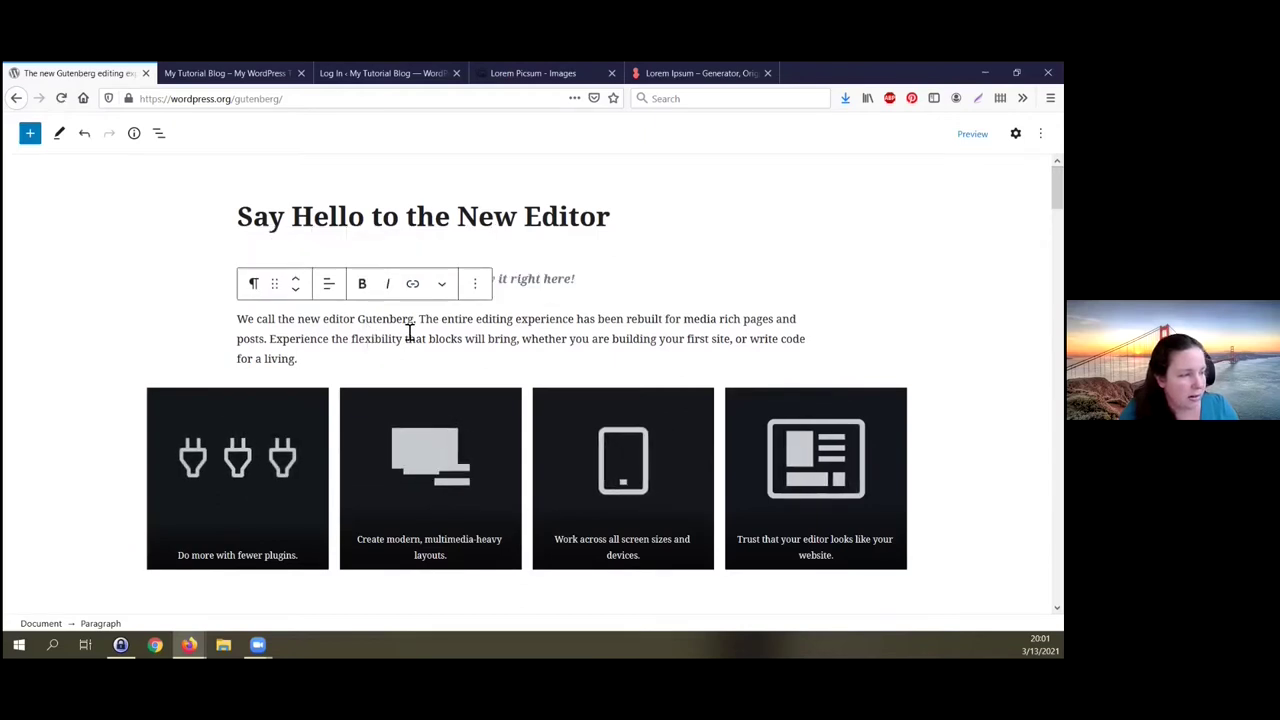
{"action": "left_click", "coordinate": [565, 276]}
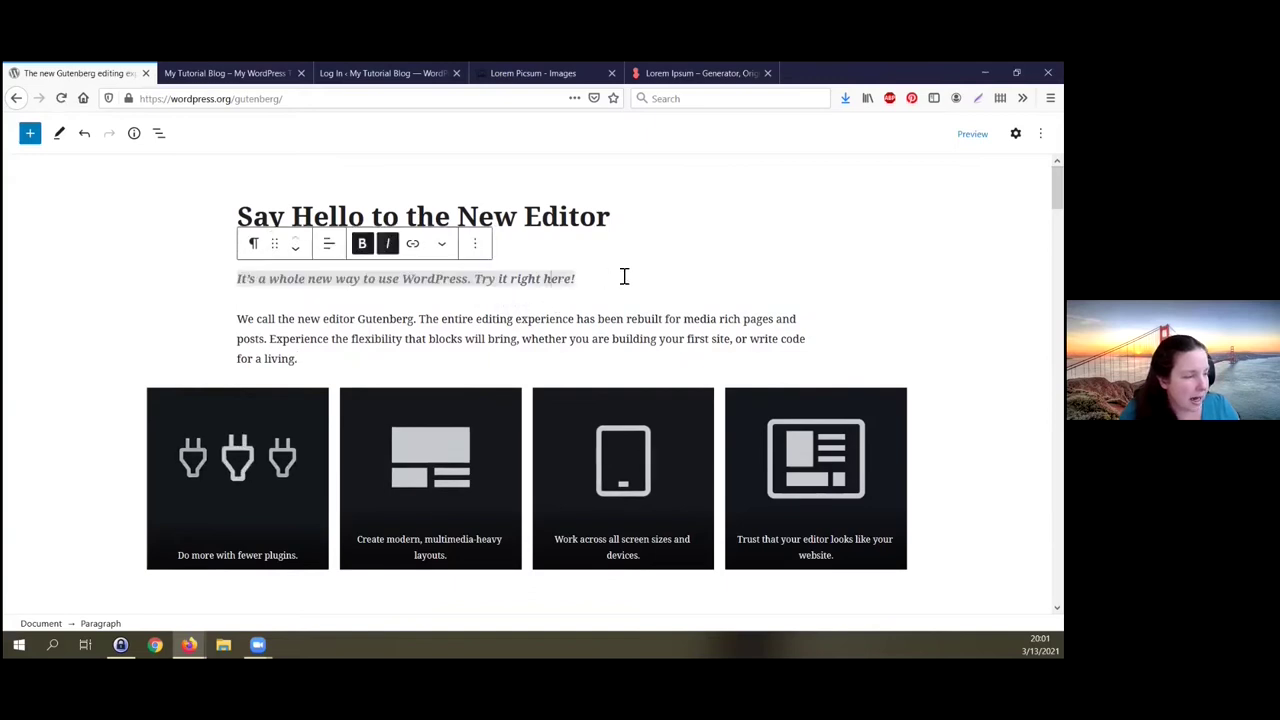
Step: Examine the block choices offered below the tagline, the selection of default blocks, and the "Be your own builder" section of the demo page
{"action": "left_click", "coordinate": [527, 300]}
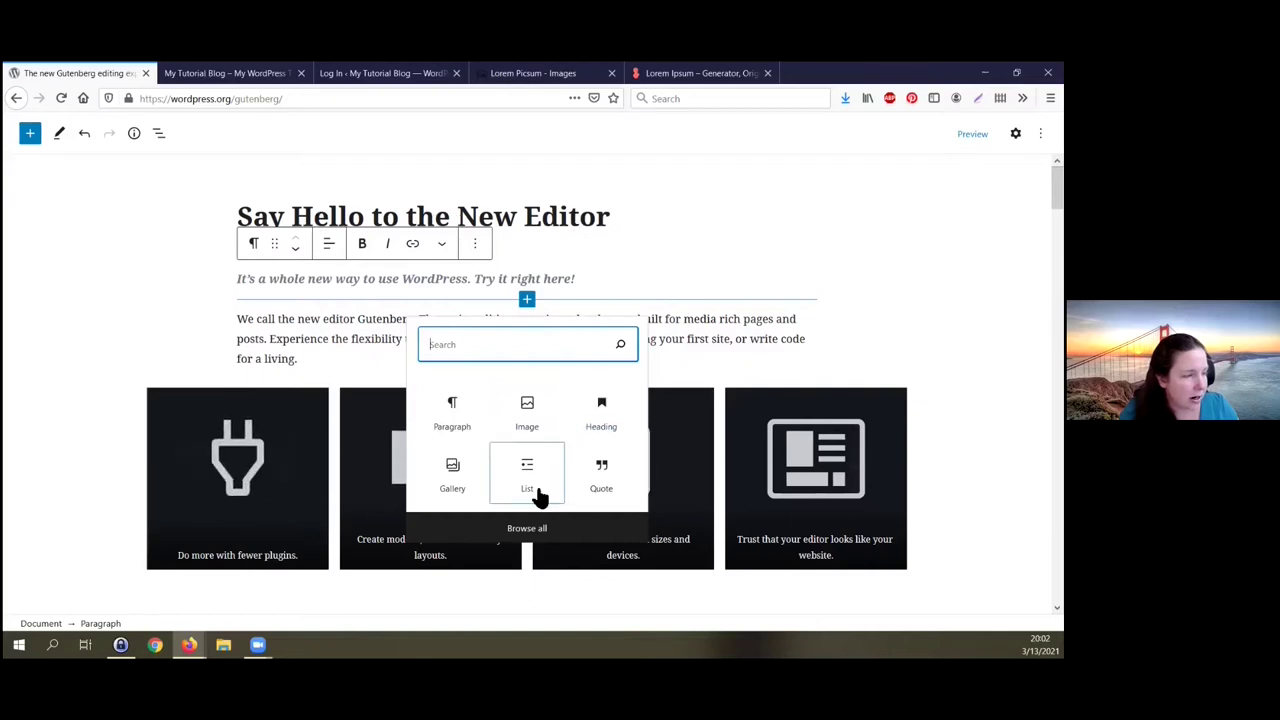
{"action": "left_click", "coordinate": [693, 335]}
{"action": "scroll", "coordinate": [510, 350], "scroll_direction": "down", "scroll_amount": 3}
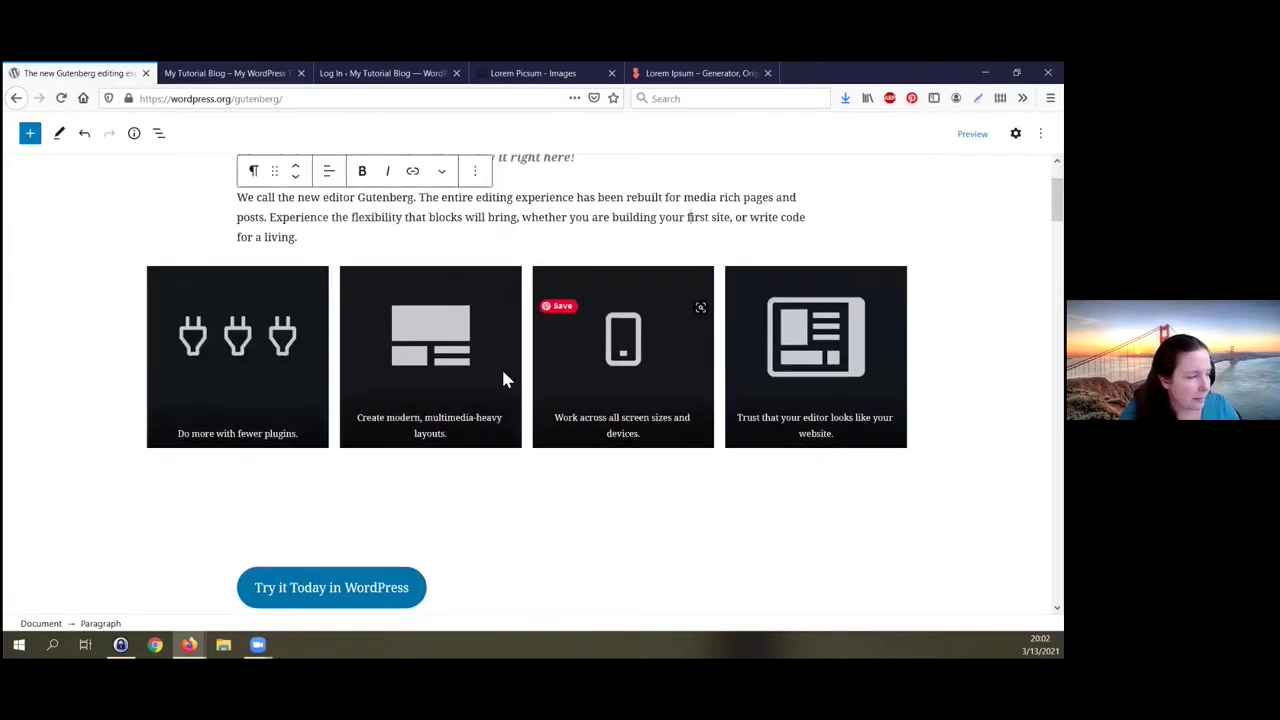
{"action": "scroll", "coordinate": [604, 389], "scroll_direction": "down", "scroll_amount": 3}
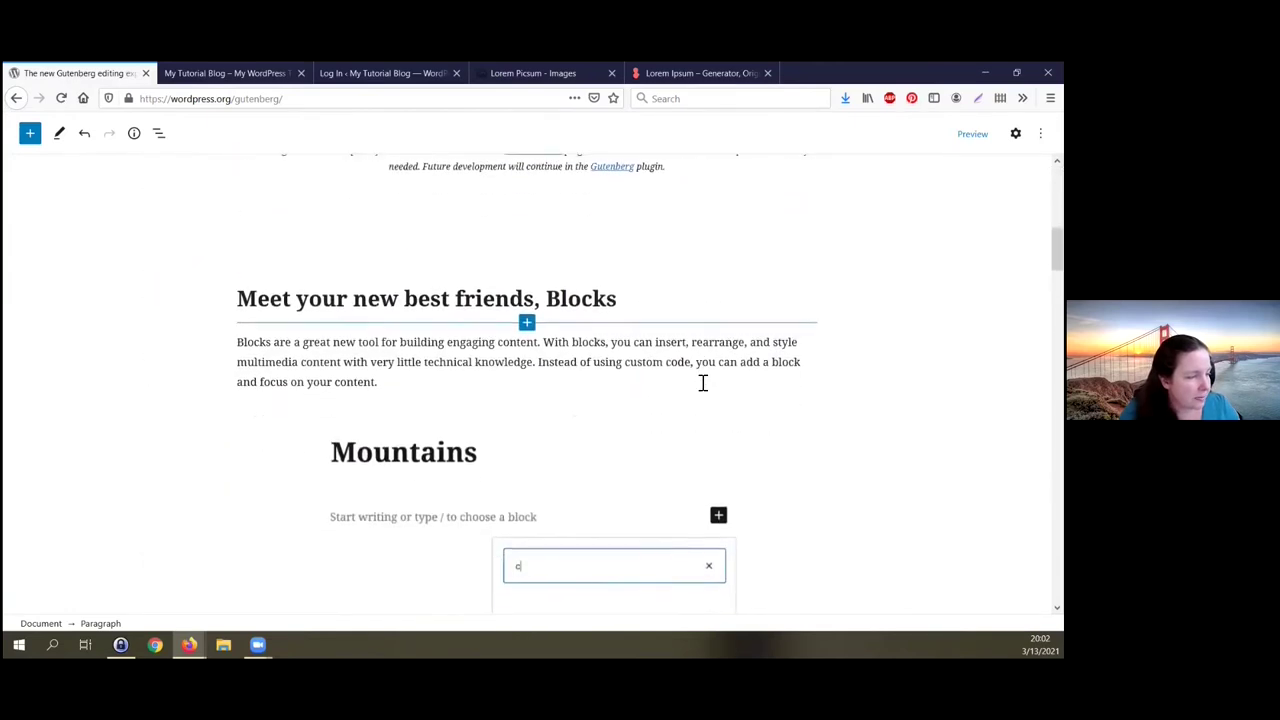
{"action": "middle_click", "coordinate": [804, 386]}
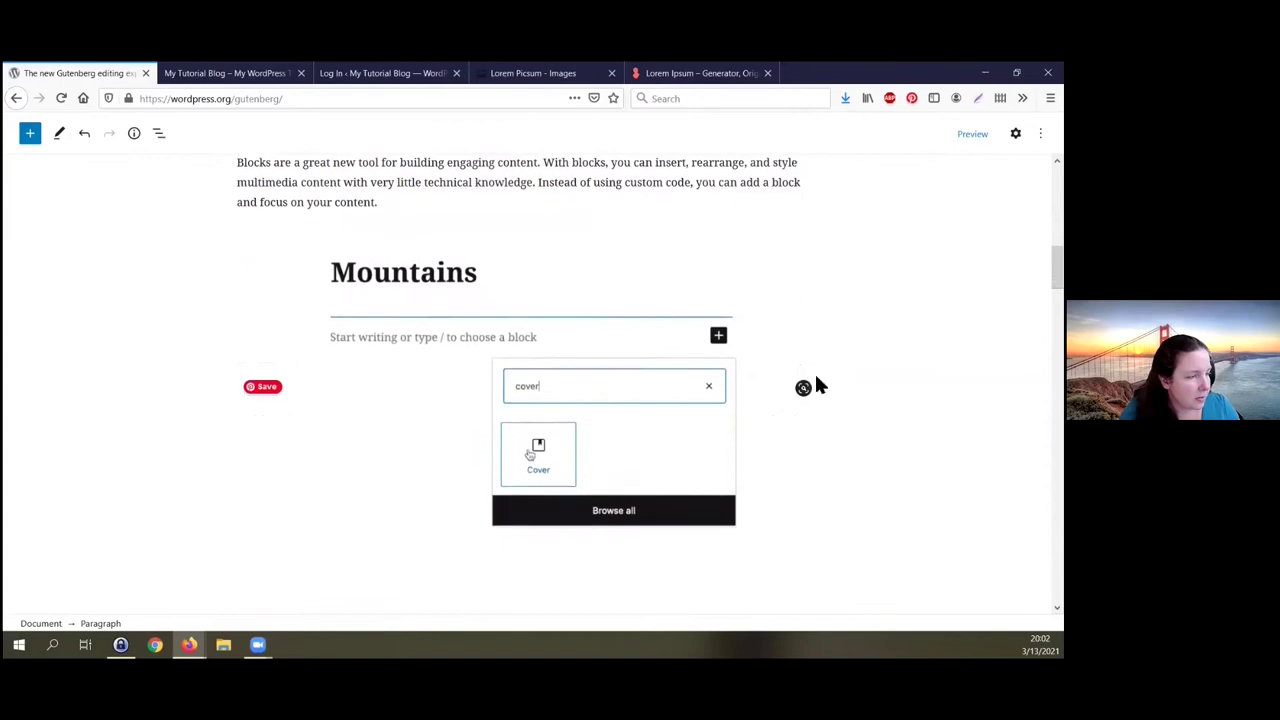
{"action": "middle_click", "coordinate": [817, 380]}
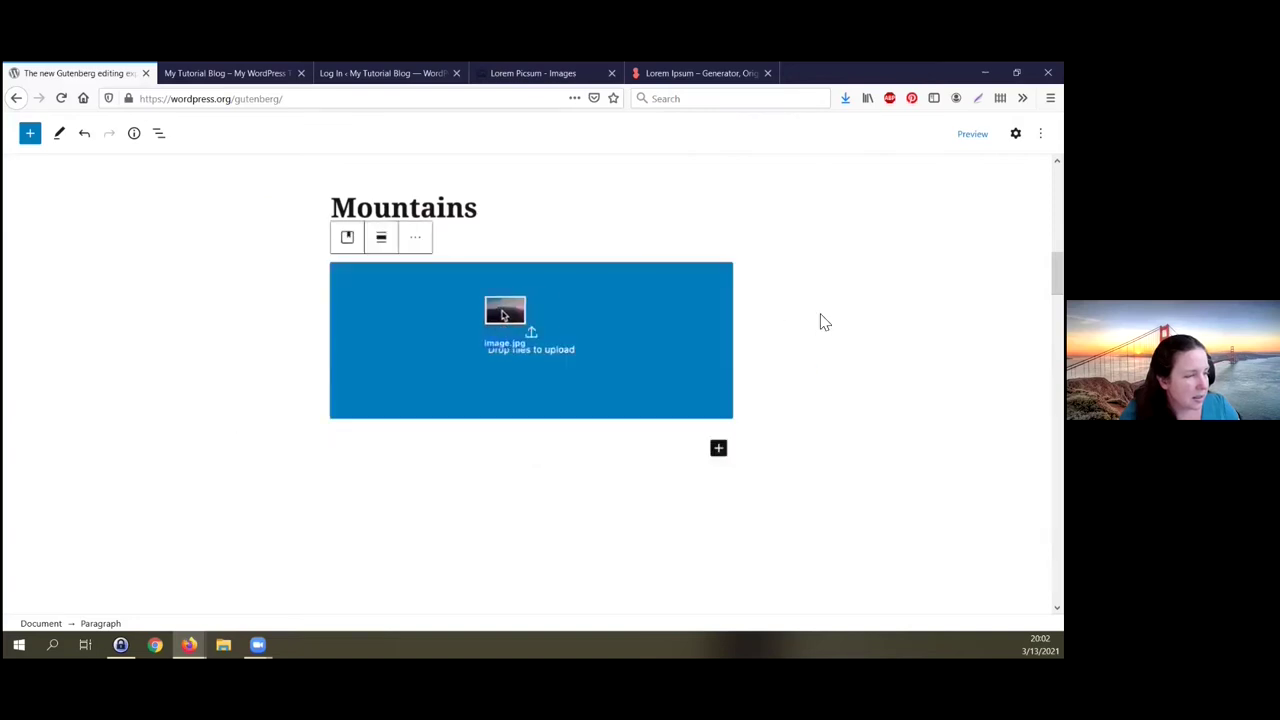
{"action": "scroll", "coordinate": [820, 322], "scroll_direction": "down", "scroll_amount": 5}
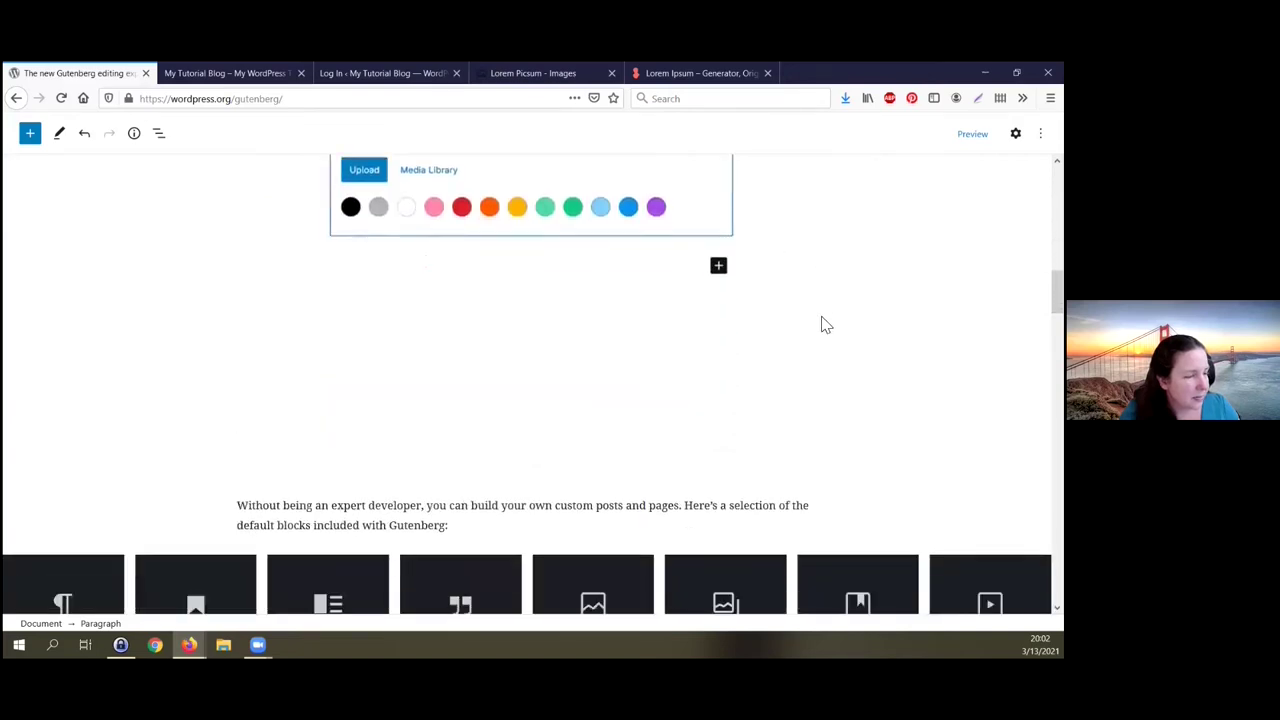
{"action": "scroll", "coordinate": [822, 323], "scroll_direction": "down", "scroll_amount": 1}
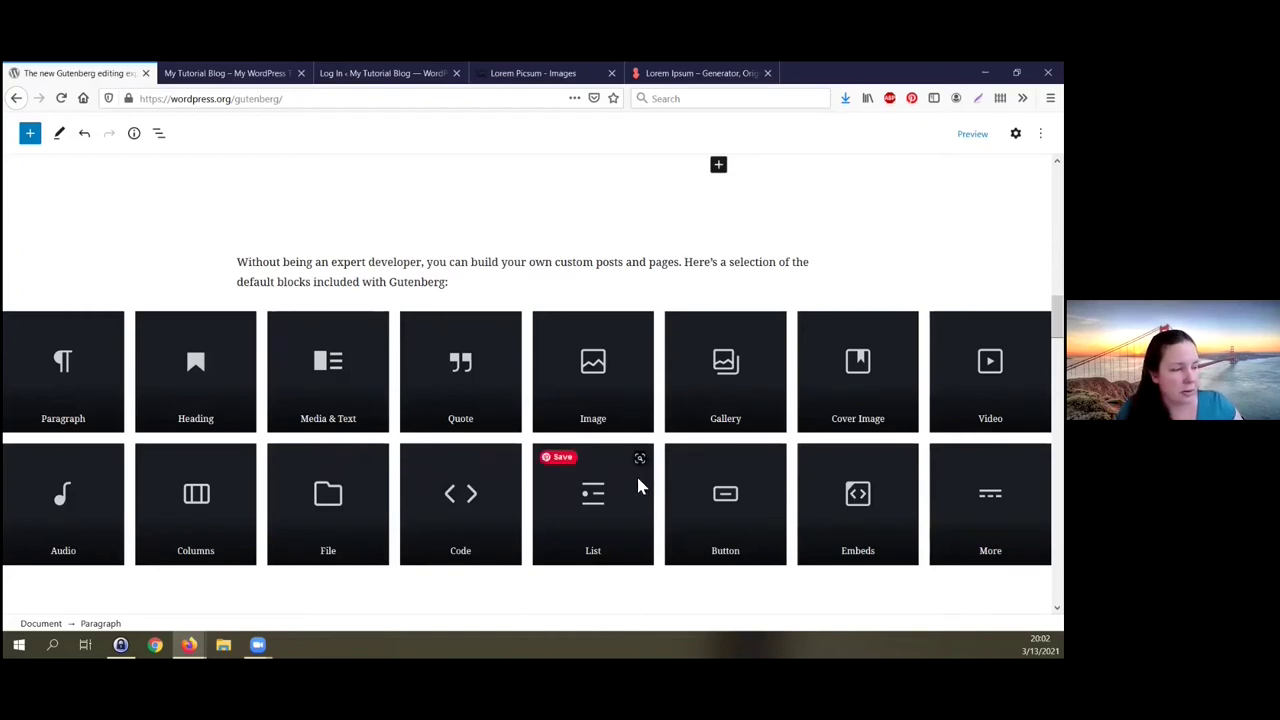
{"action": "mouse_move", "coordinate": [523, 588]}
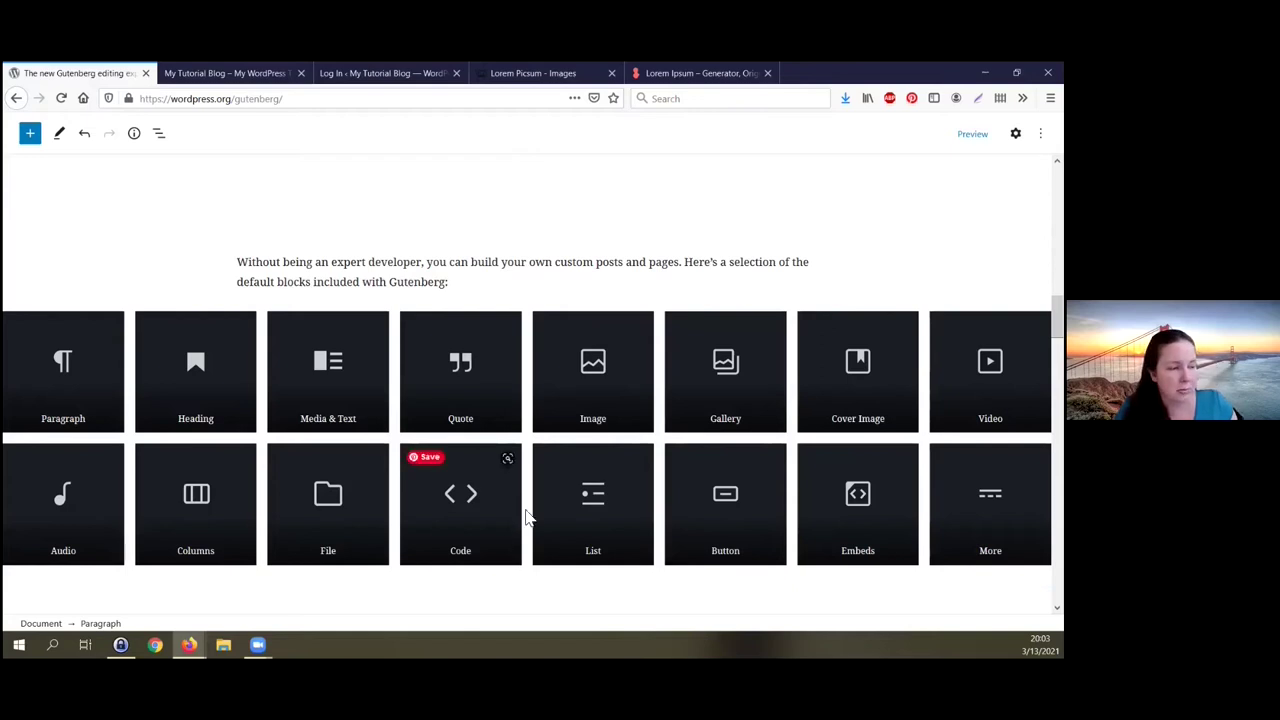
{"action": "scroll", "coordinate": [522, 525], "scroll_direction": "down", "scroll_amount": 3}
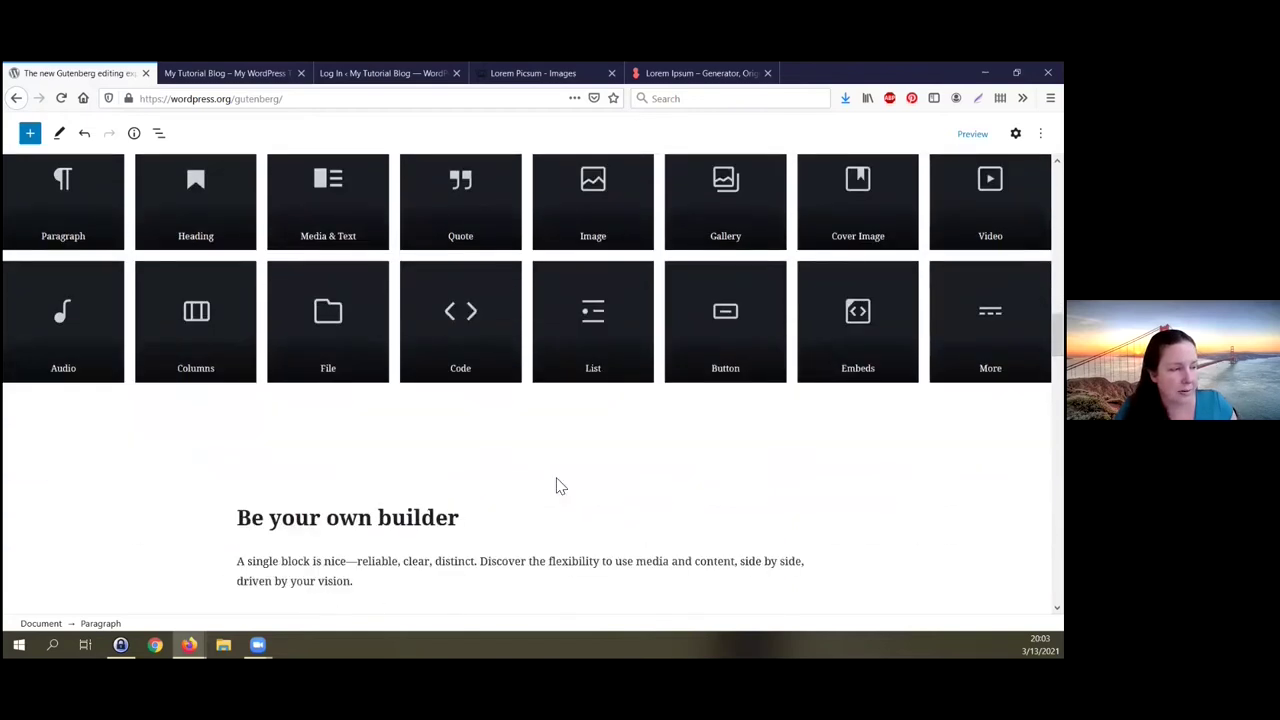
{"action": "scroll", "coordinate": [554, 486], "scroll_direction": "down", "scroll_amount": 1}
{"action": "scroll", "coordinate": [560, 485], "scroll_direction": "down", "scroll_amount": 3}
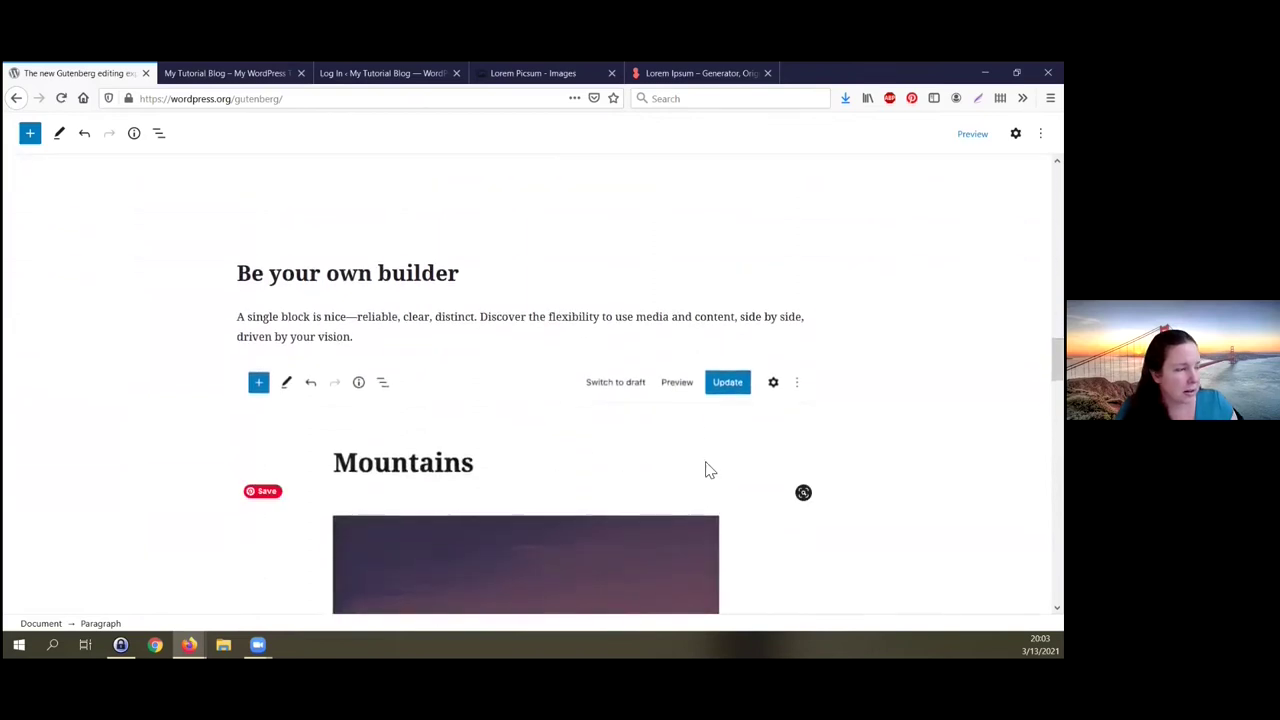
{"action": "scroll", "coordinate": [706, 463], "scroll_direction": "down", "scroll_amount": 1}
{"action": "scroll", "coordinate": [705, 445], "scroll_direction": "down", "scroll_amount": 3}
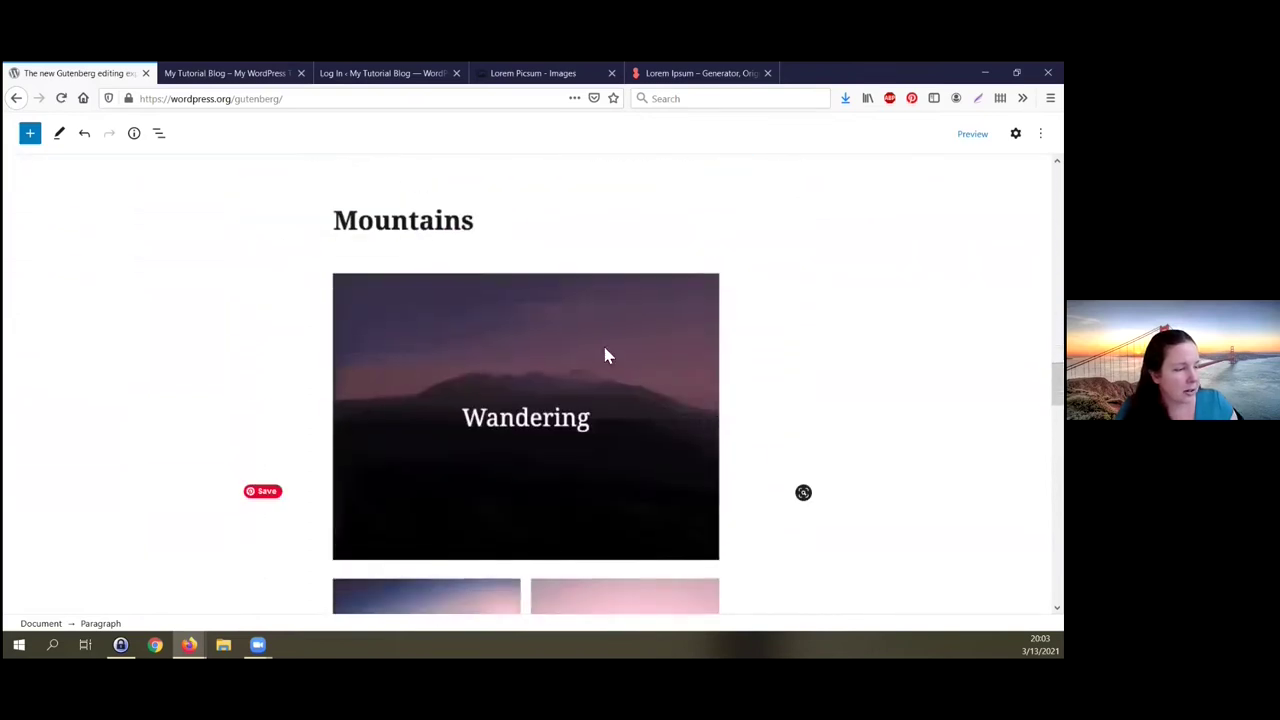
Step: Switch to the tutorial blog's front page and restore the browser window down, placing it just below the address bar of the slides window
{"action": "left_click", "coordinate": [200, 77]}
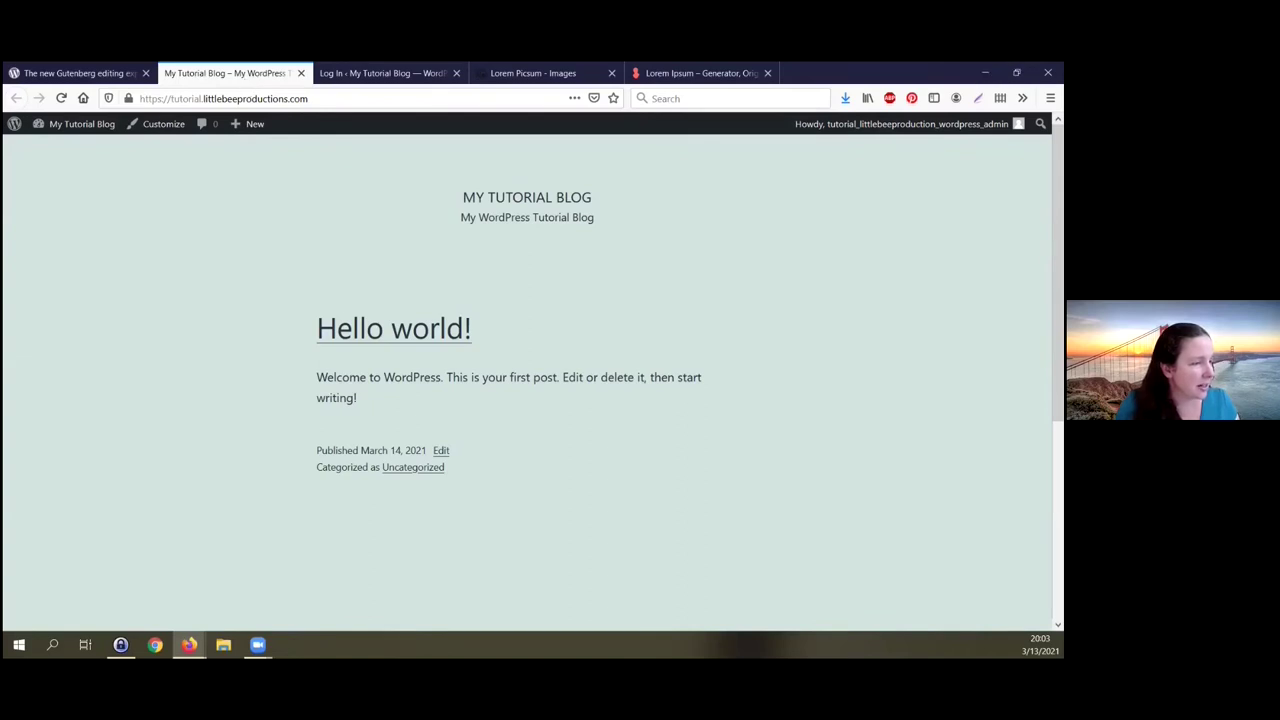
{"action": "key", "text": "super+Down"}
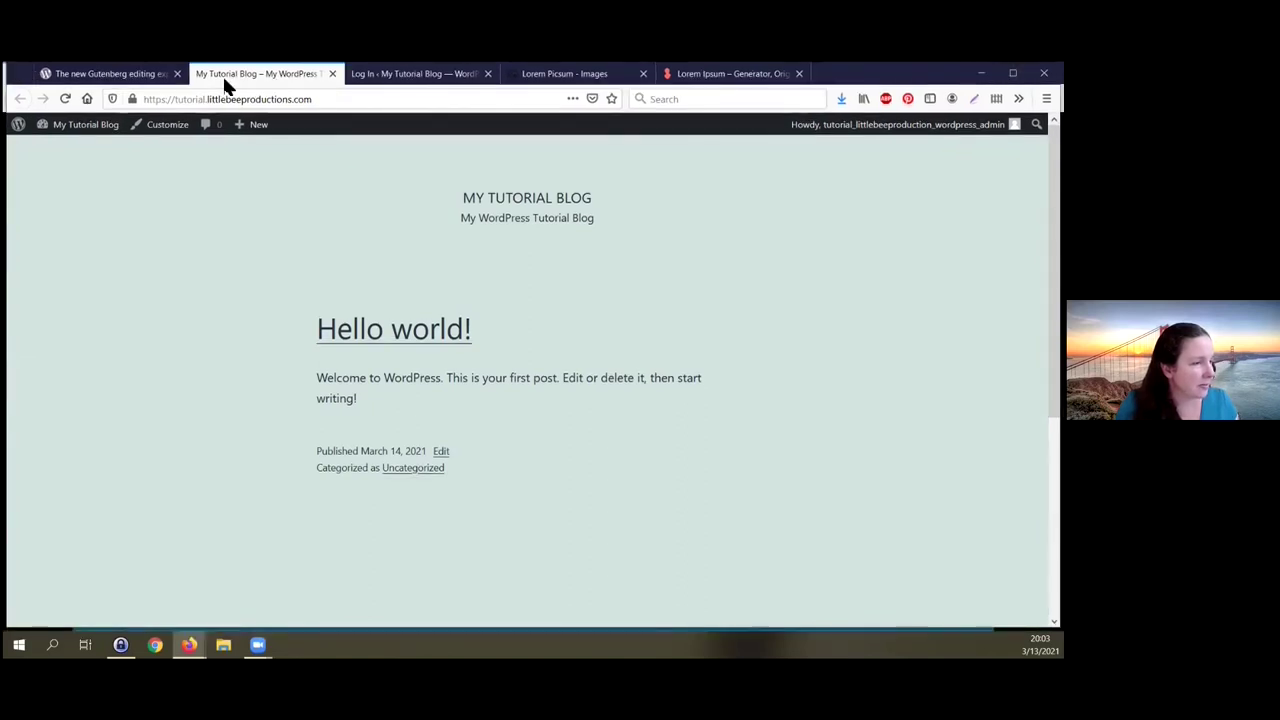
{"action": "left_click_drag", "start_coordinate": [857, 86], "coordinate": [867, 109]}
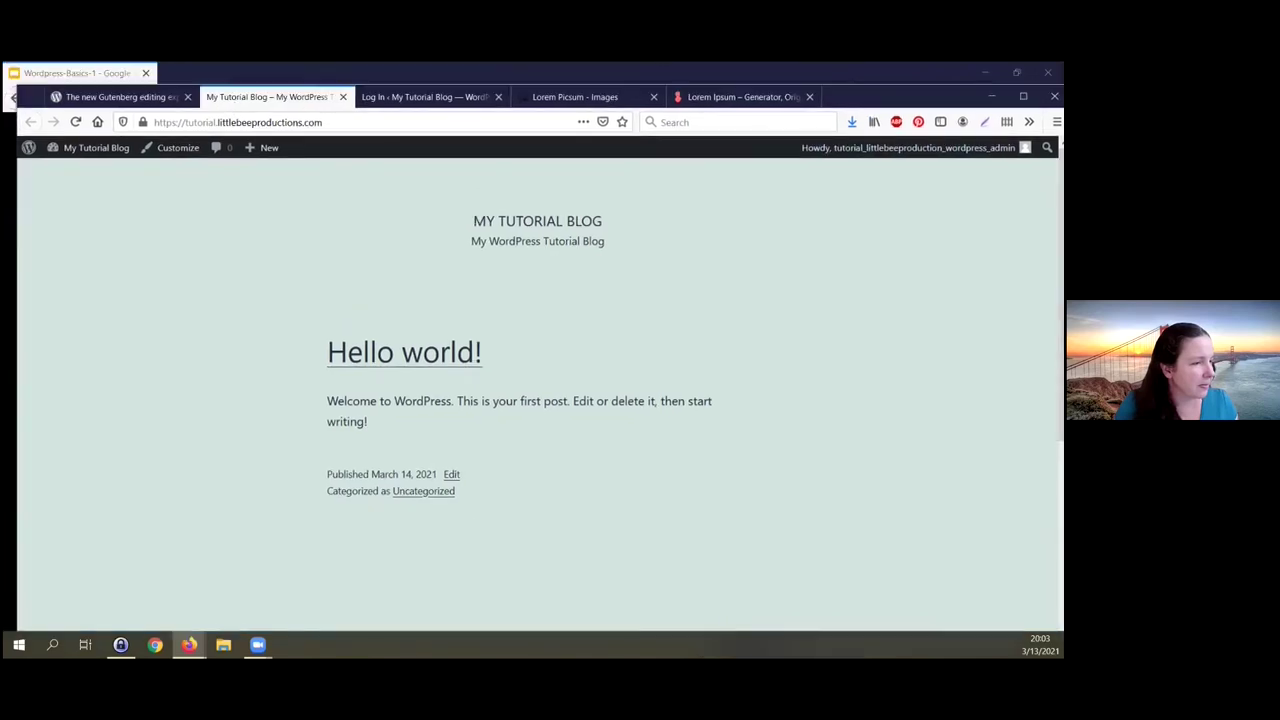
{"action": "left_click_drag", "start_coordinate": [476, 107], "coordinate": [476, 134]}
Step: Log in to the tutorial blog's WordPress admin, filling the username and password from the login saved for this website
{"action": "left_click", "coordinate": [406, 126]}
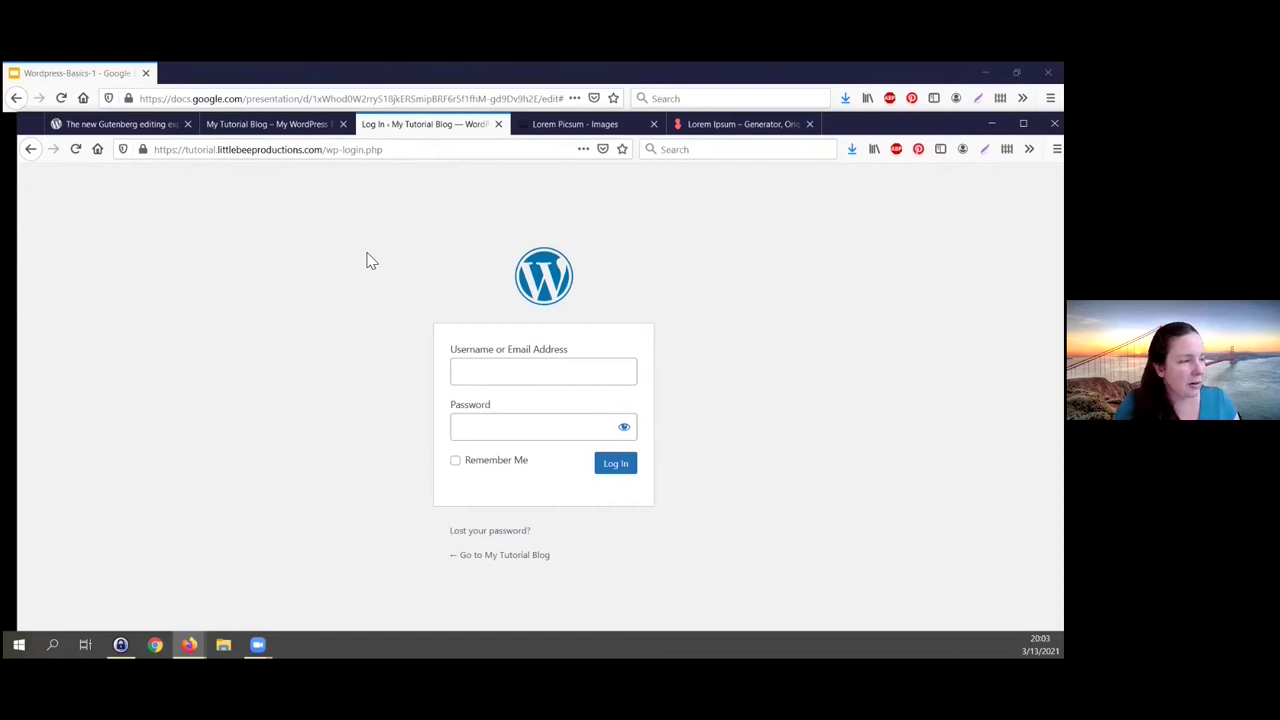
{"action": "left_click", "coordinate": [496, 377]}
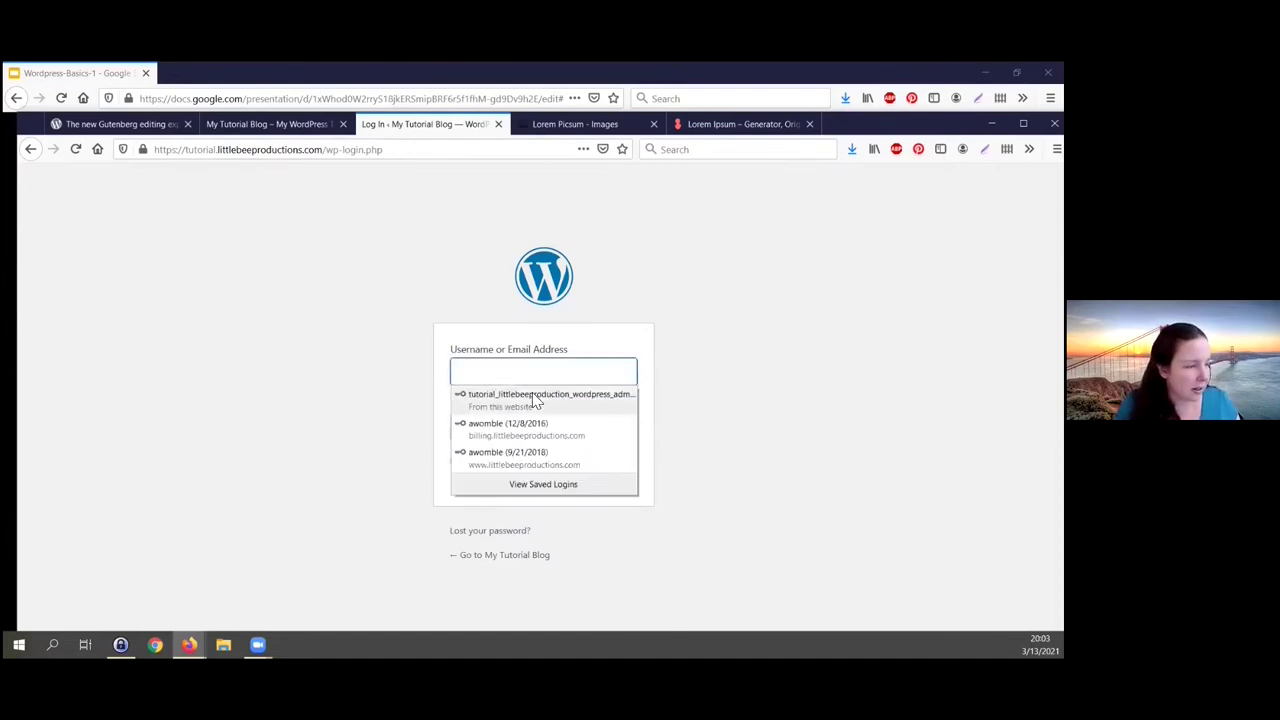
{"action": "left_click", "coordinate": [536, 398]}
{"action": "left_click", "coordinate": [617, 466]}
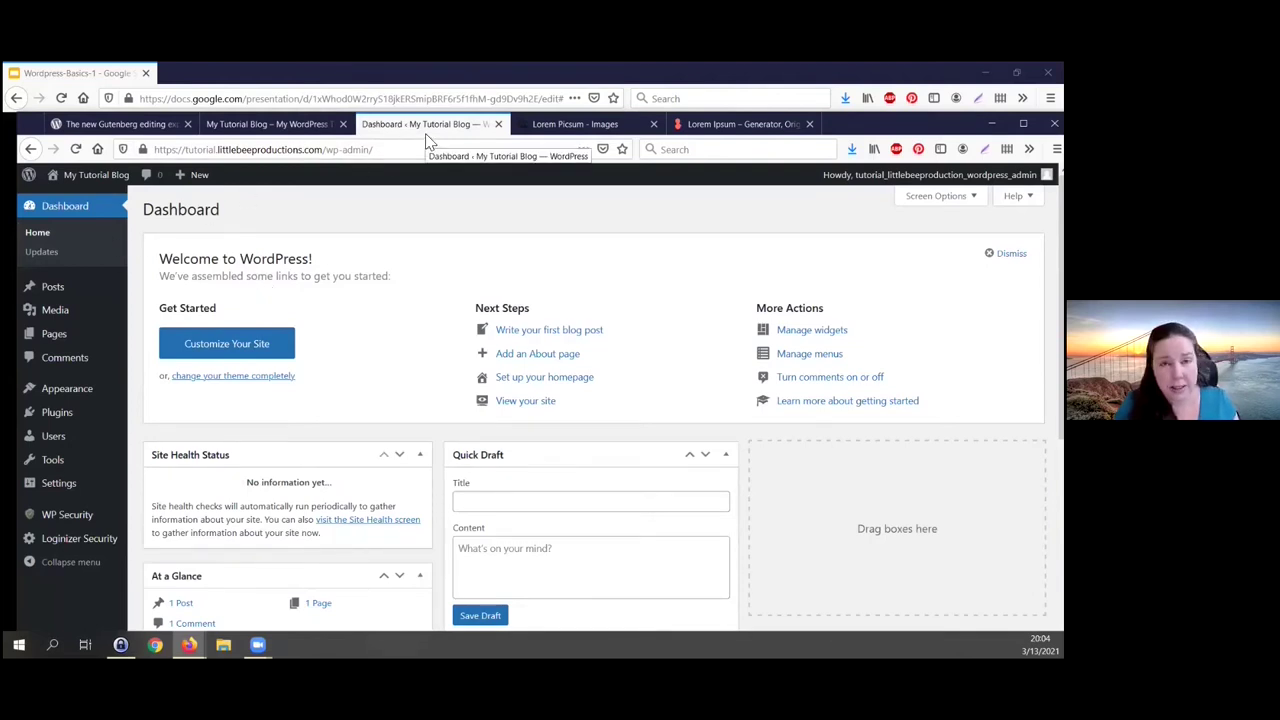
Step: Open the list of all posts and compare it with the blog's public front page
{"action": "mouse_move", "coordinate": [82, 307]}
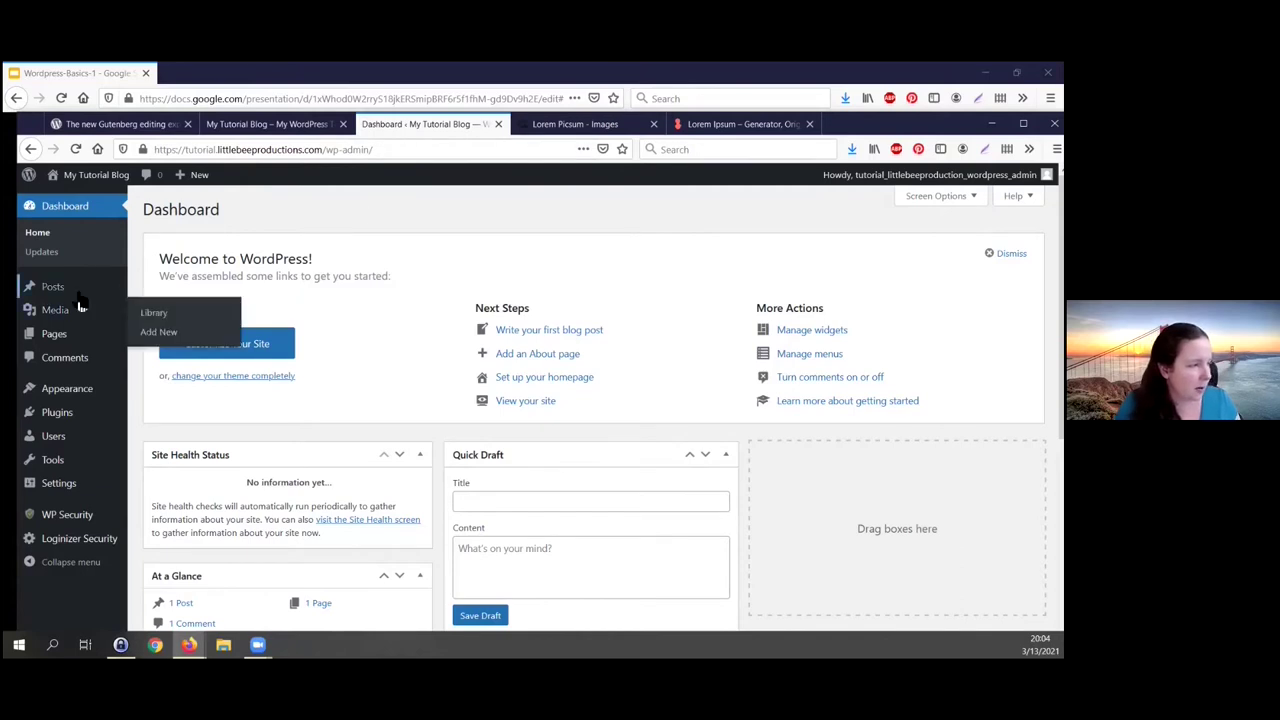
{"action": "mouse_move", "coordinate": [52, 290]}
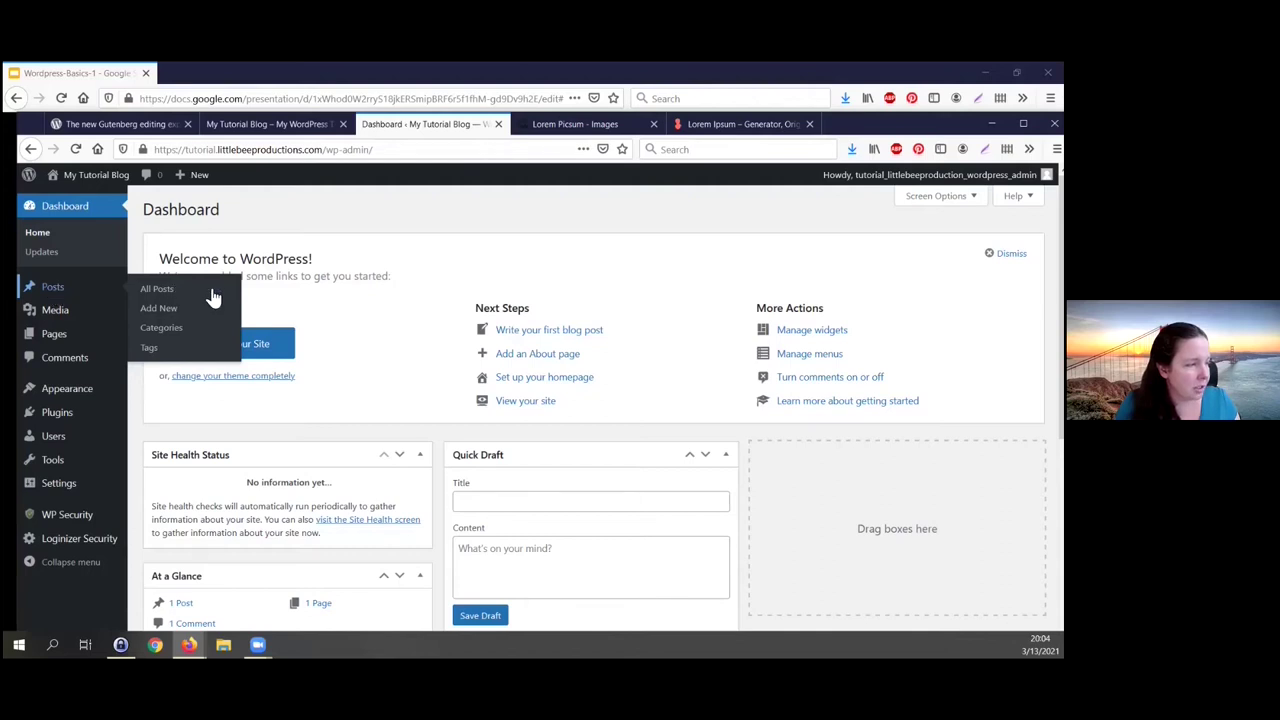
{"action": "left_click", "coordinate": [183, 296]}
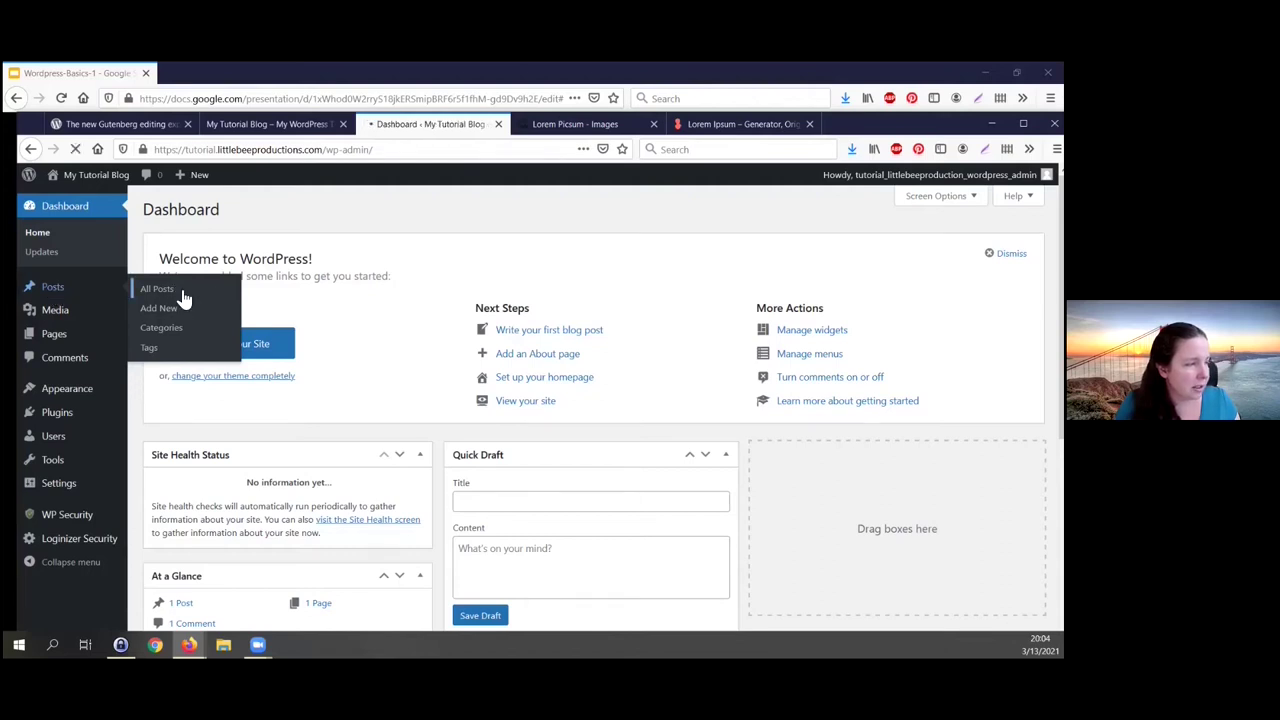
{"action": "mouse_move", "coordinate": [277, 323]}
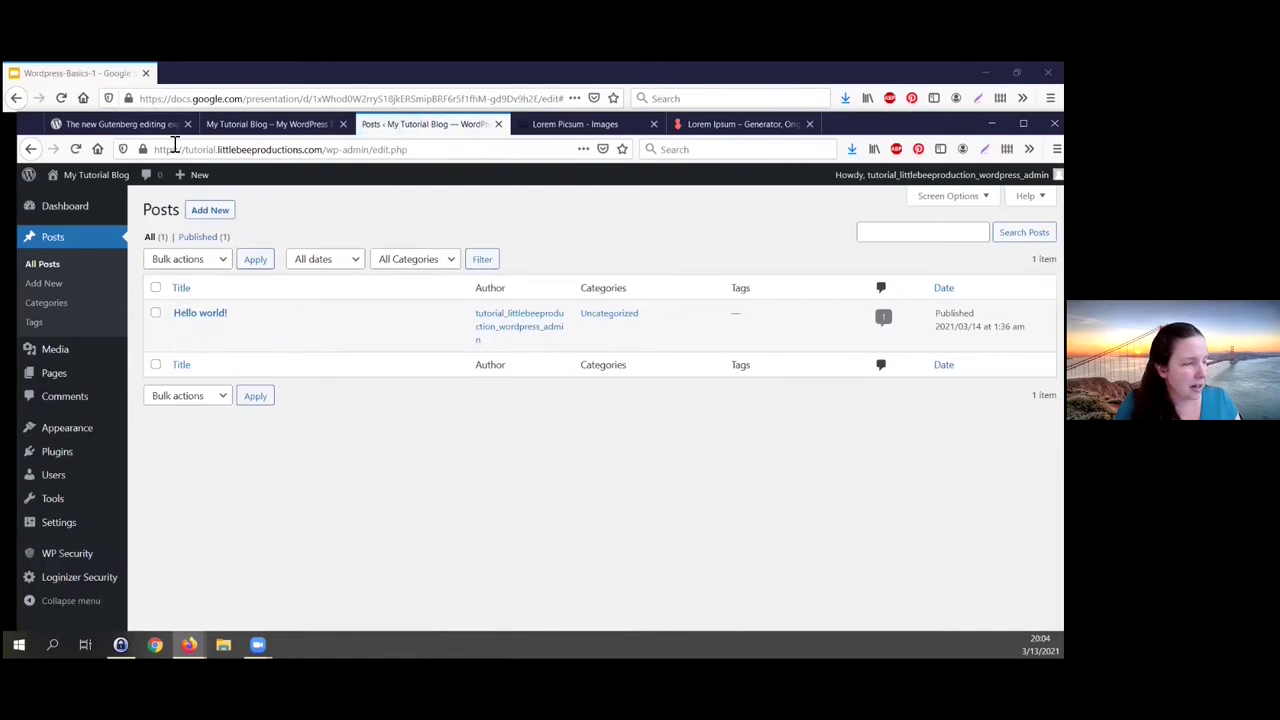
{"action": "left_click", "coordinate": [226, 128]}
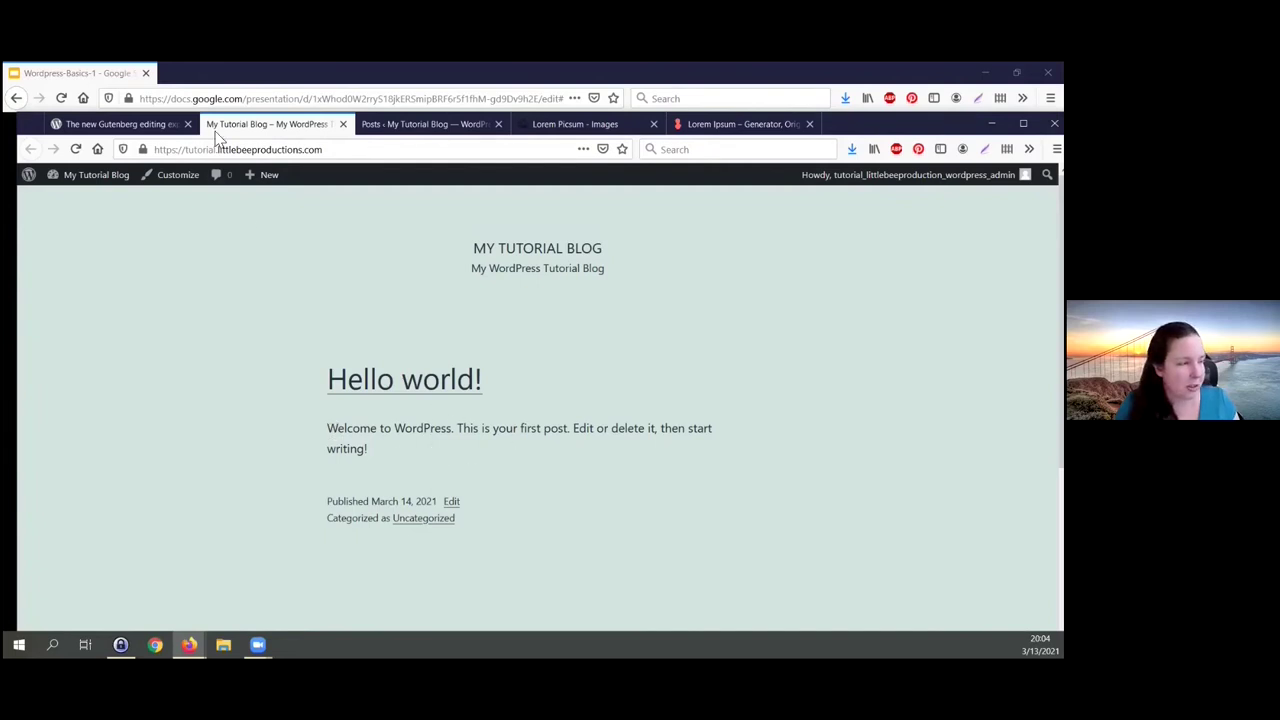
{"action": "left_click", "coordinate": [398, 128]}
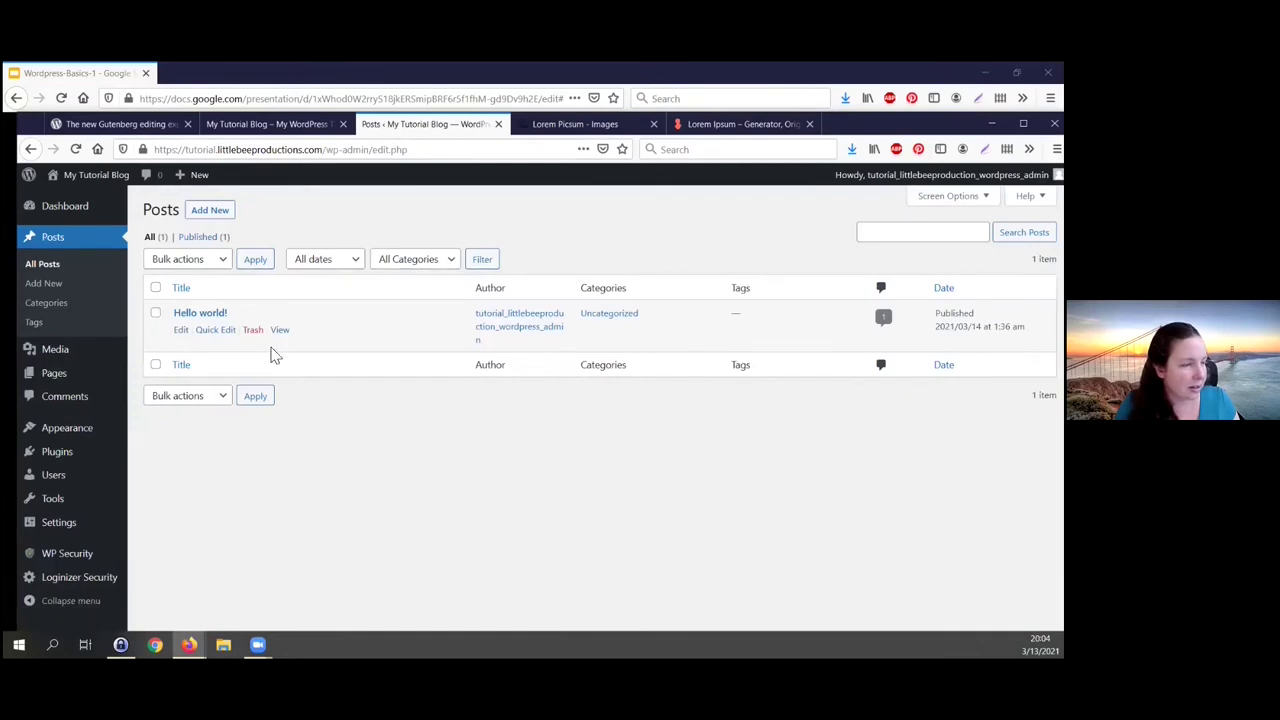
Step: Start a new post, page through the block editor's welcome guide and dismiss it
{"action": "left_click", "coordinate": [218, 213]}
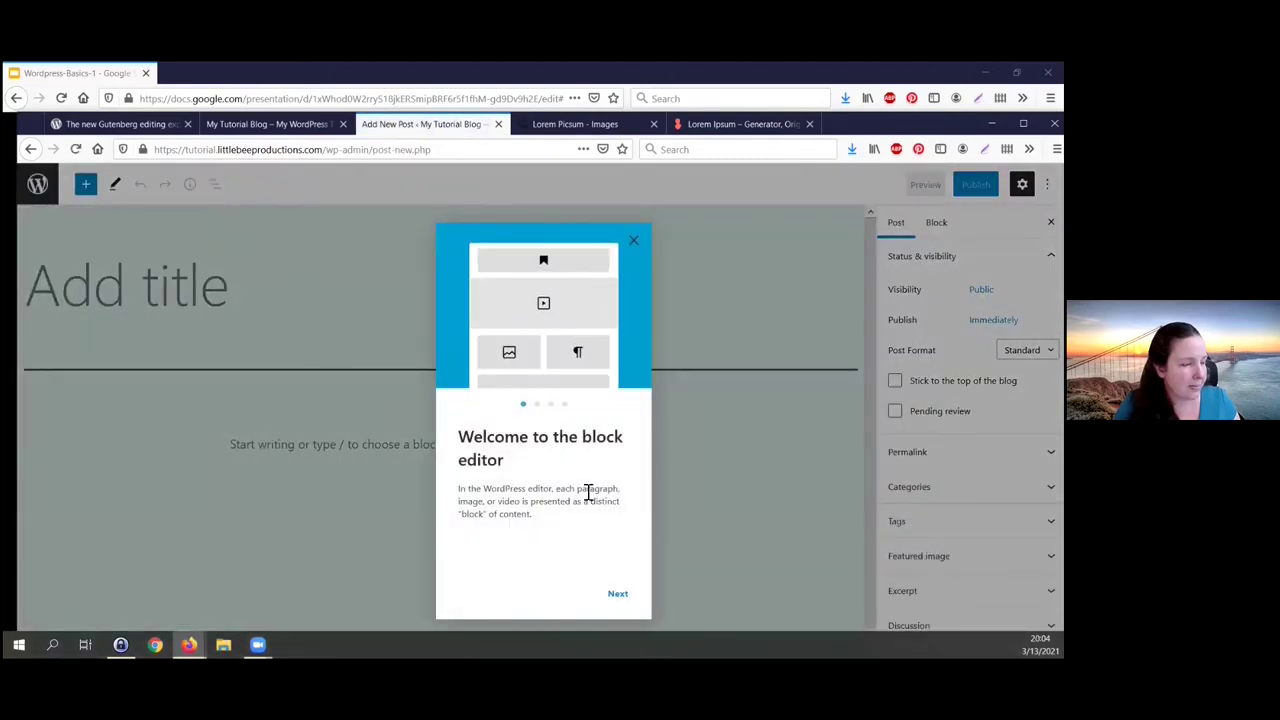
{"action": "left_click", "coordinate": [617, 594]}
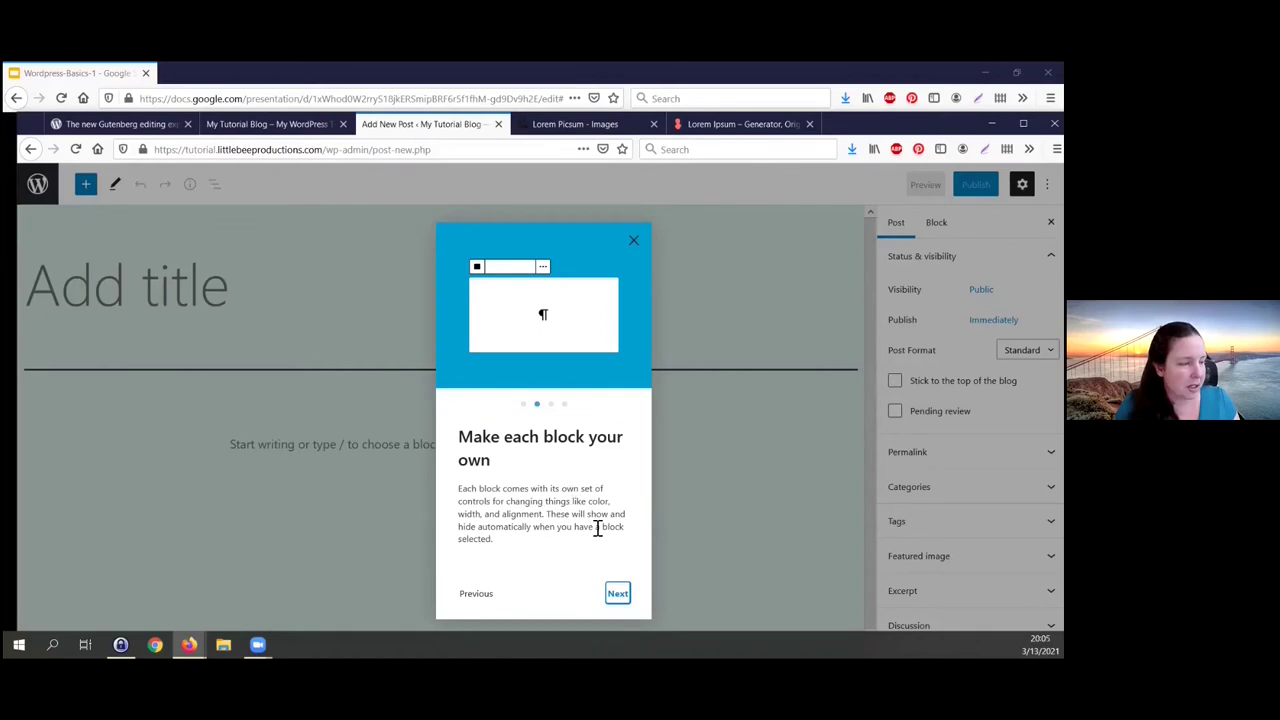
{"action": "right_click", "coordinate": [616, 594]}
{"action": "left_click", "coordinate": [618, 595]}
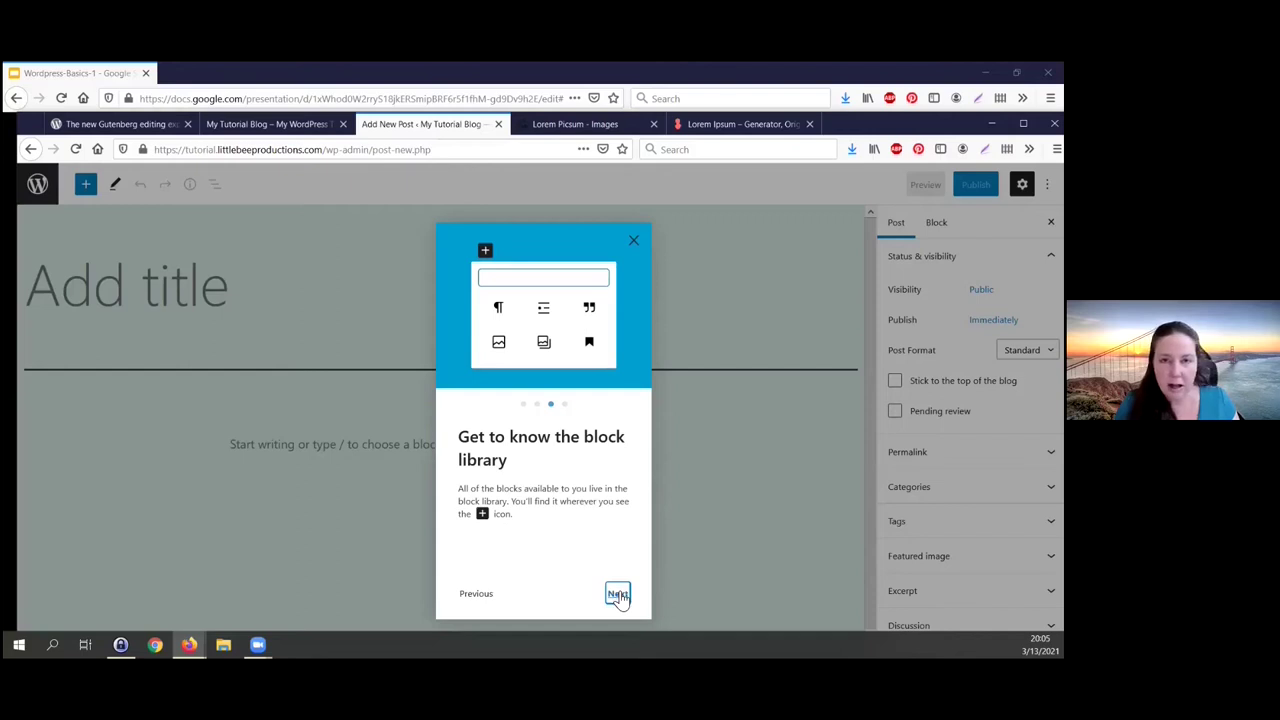
{"action": "left_click", "coordinate": [618, 595]}
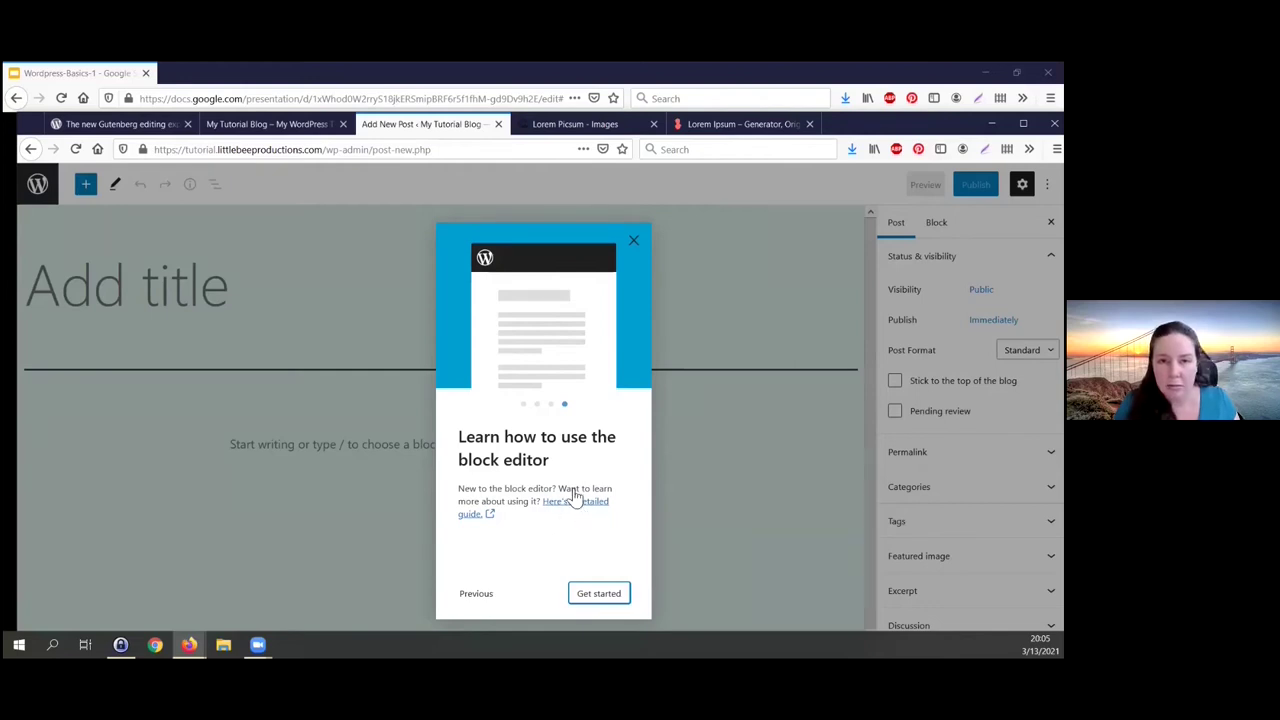
{"action": "left_click", "coordinate": [633, 242]}
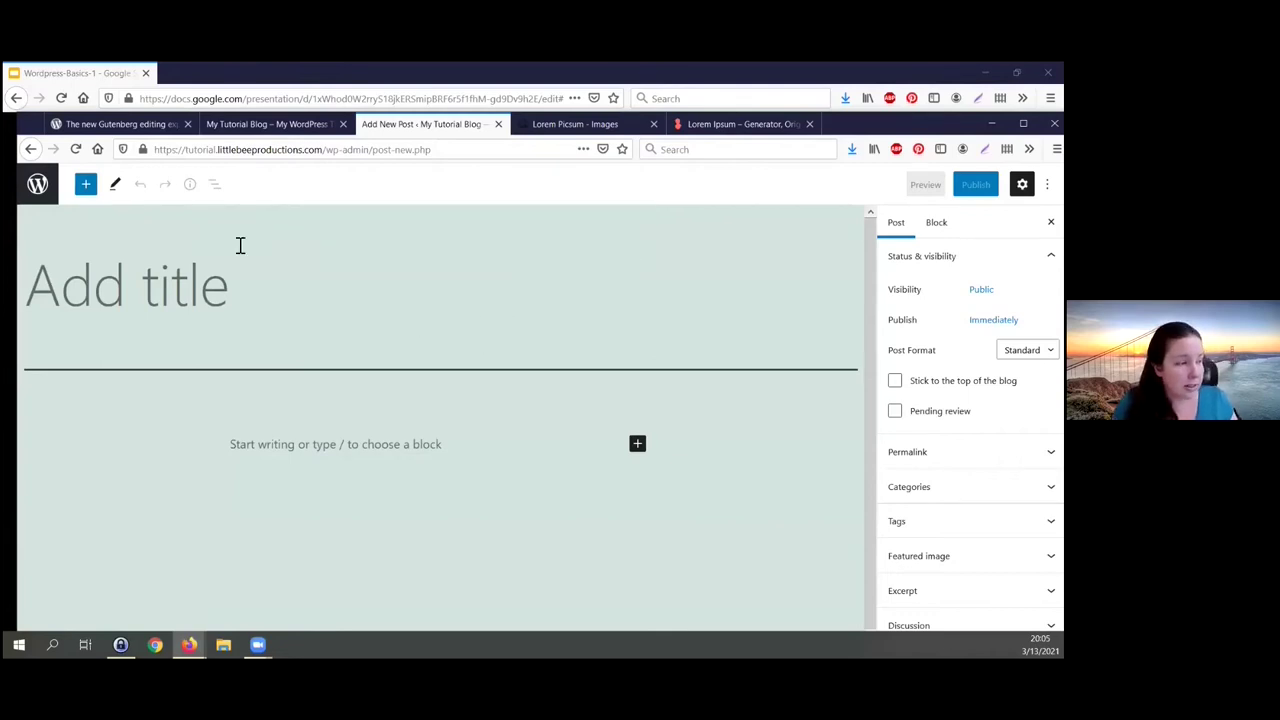
Step: Check the blog's front page, title the new post "My First Post" and start an empty paragraph below the title
{"action": "left_click", "coordinate": [214, 128]}
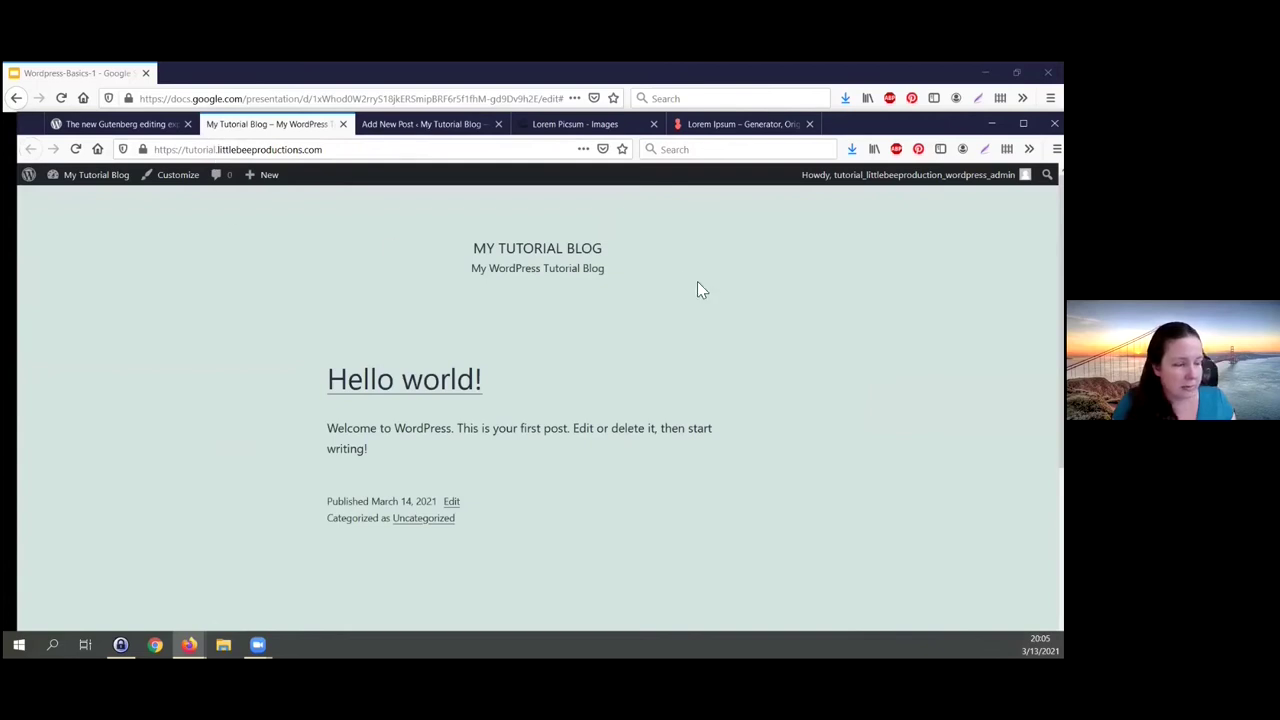
{"action": "left_click", "coordinate": [368, 128]}
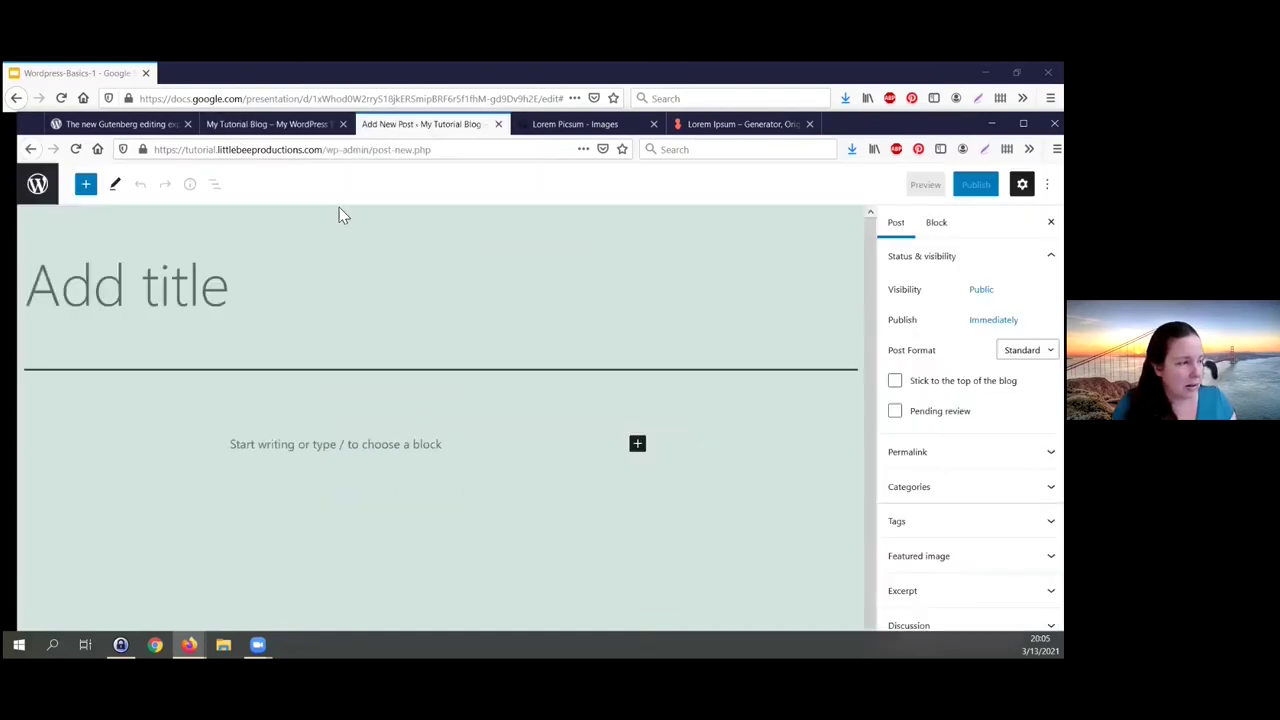
{"action": "left_click", "coordinate": [232, 287]}
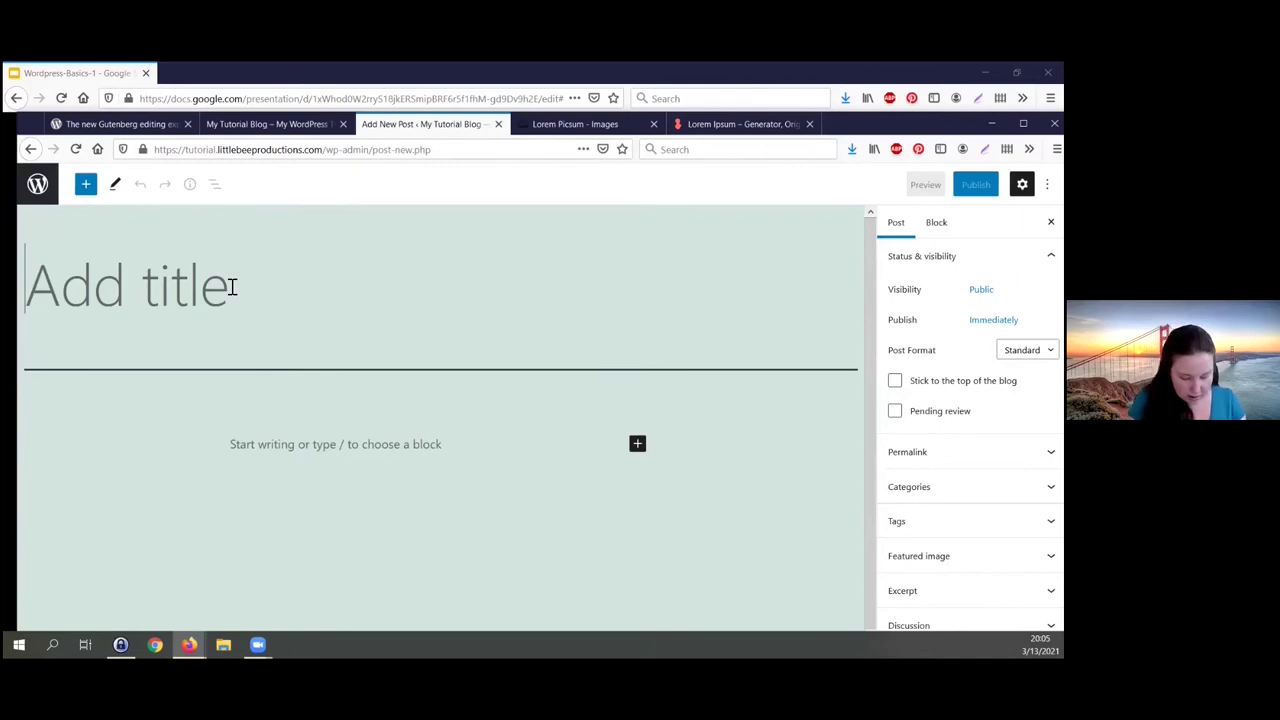
{"action": "type", "text": "My F"}
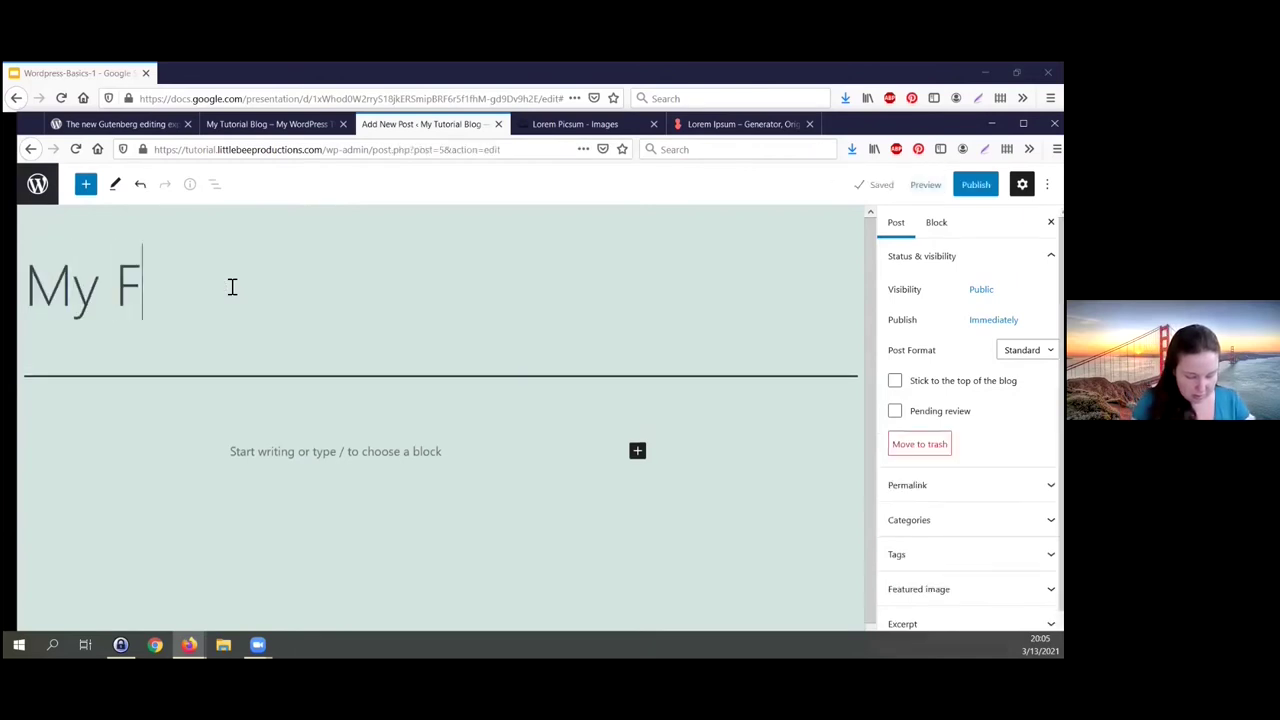
{"action": "type", "text": "irst Post"}
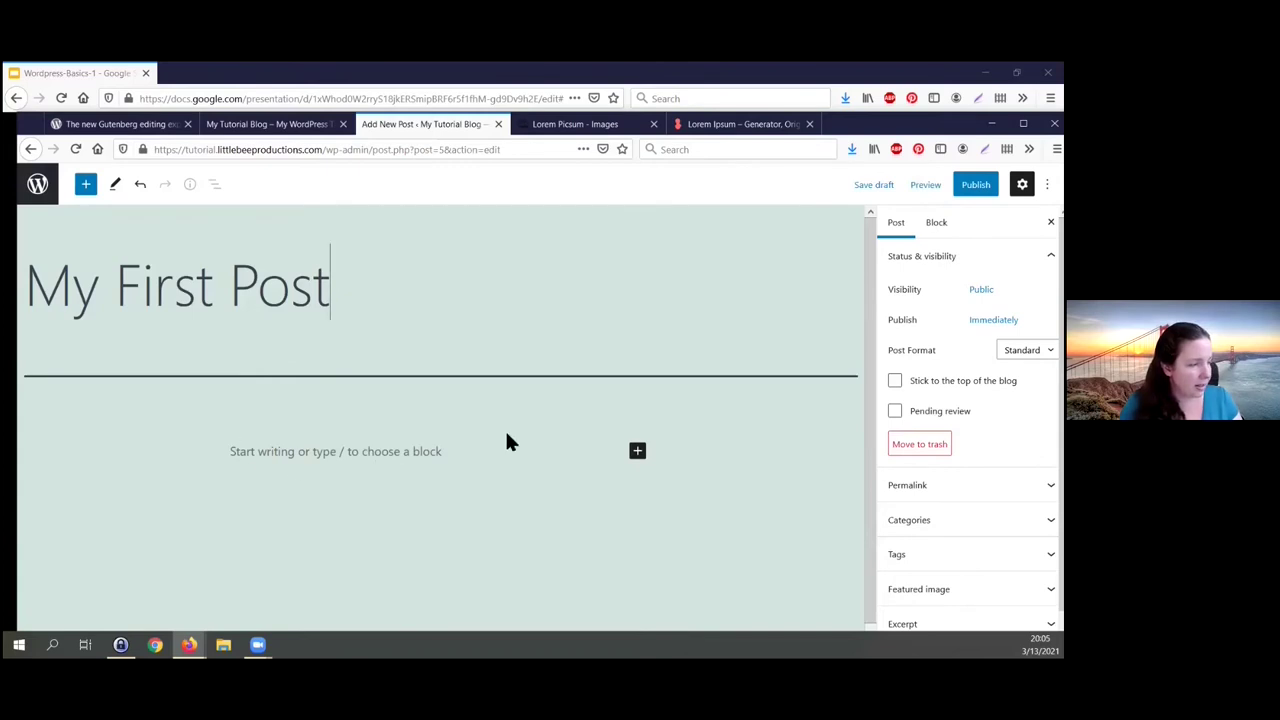
{"action": "left_click", "coordinate": [333, 458]}
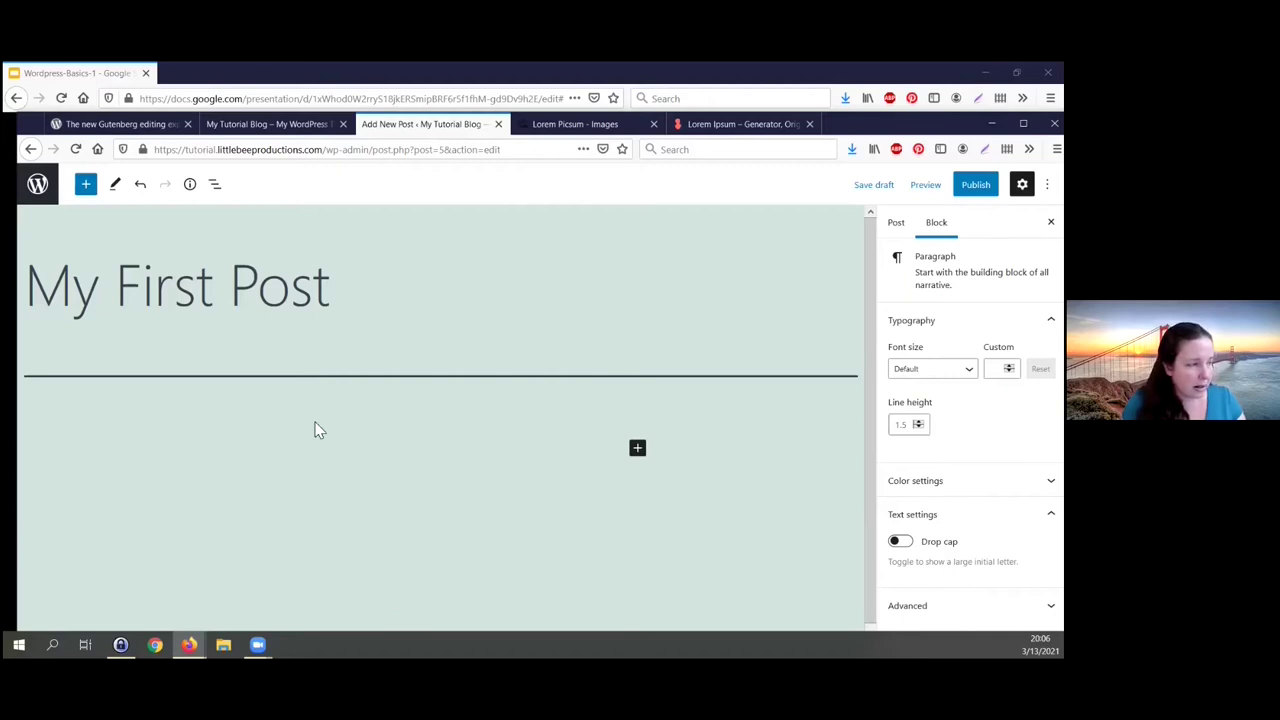
Step: Switch to the loremipsum.io generator and generate 3 paragraphs of placeholder text
{"action": "left_click", "coordinate": [776, 128]}
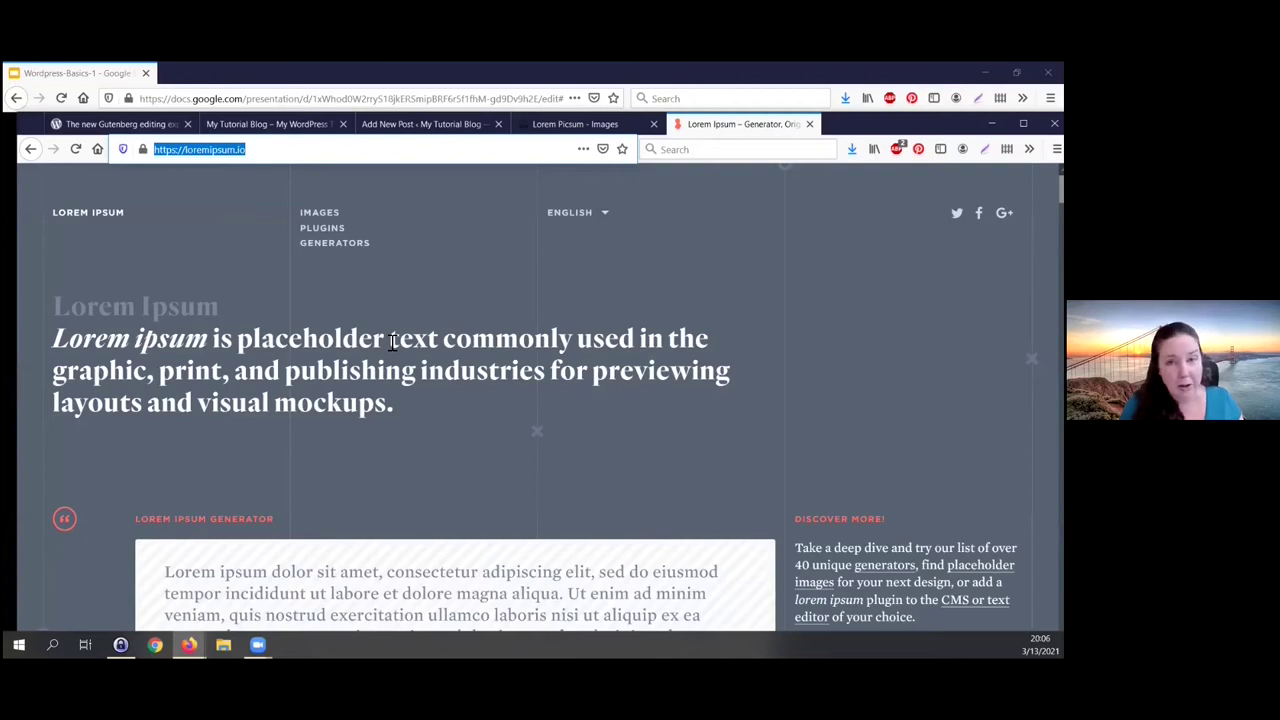
{"action": "scroll", "coordinate": [533, 436], "scroll_direction": "down", "scroll_amount": 1}
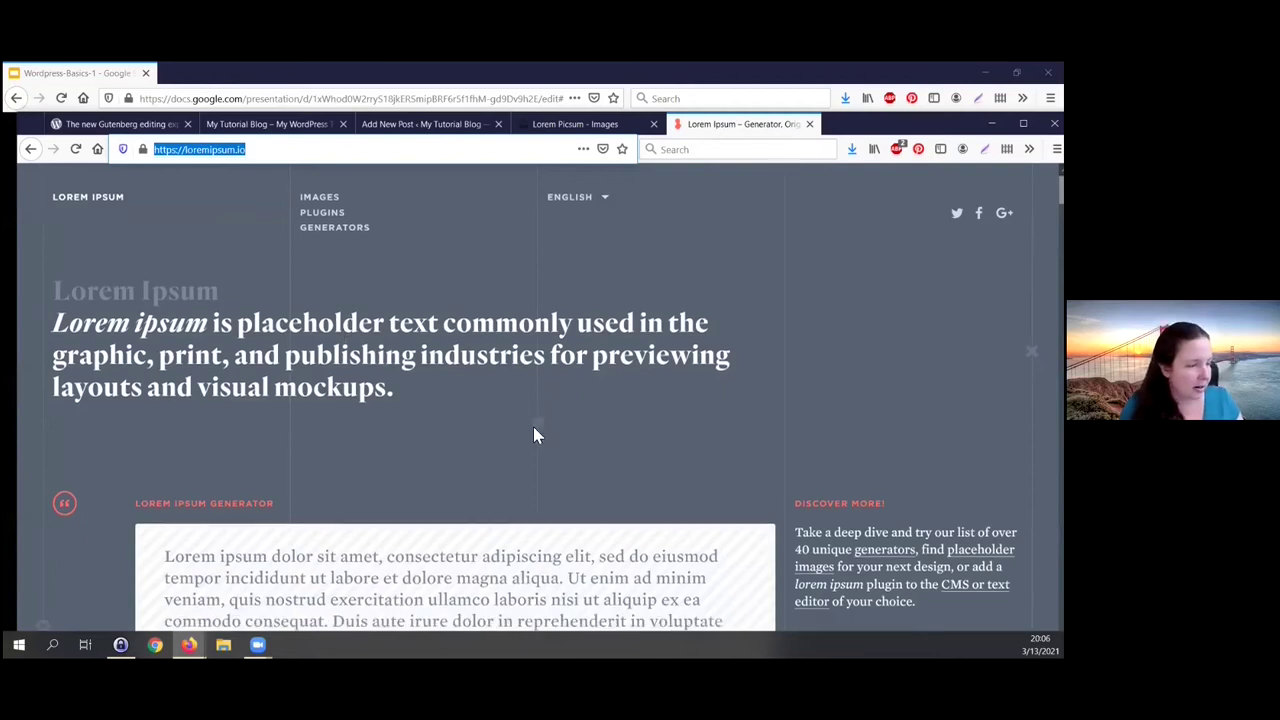
{"action": "scroll", "coordinate": [533, 436], "scroll_direction": "down", "scroll_amount": 3}
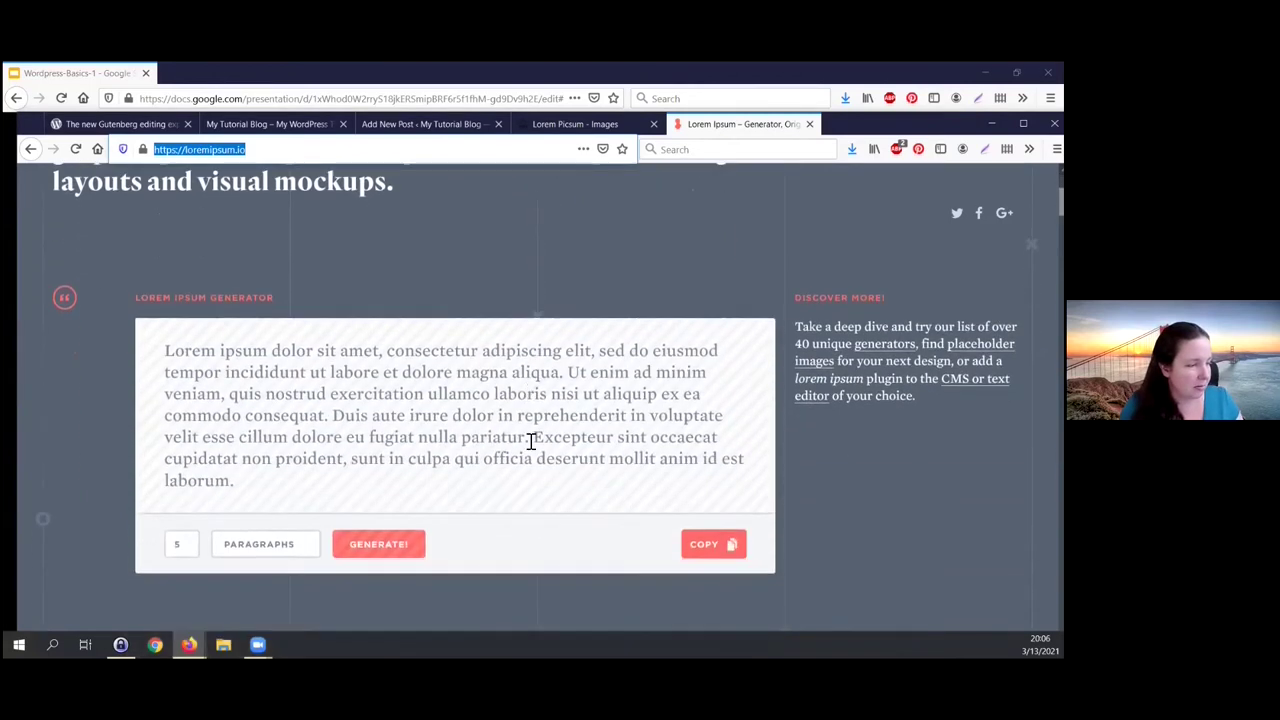
{"action": "scroll", "coordinate": [530, 440], "scroll_direction": "down", "scroll_amount": 1}
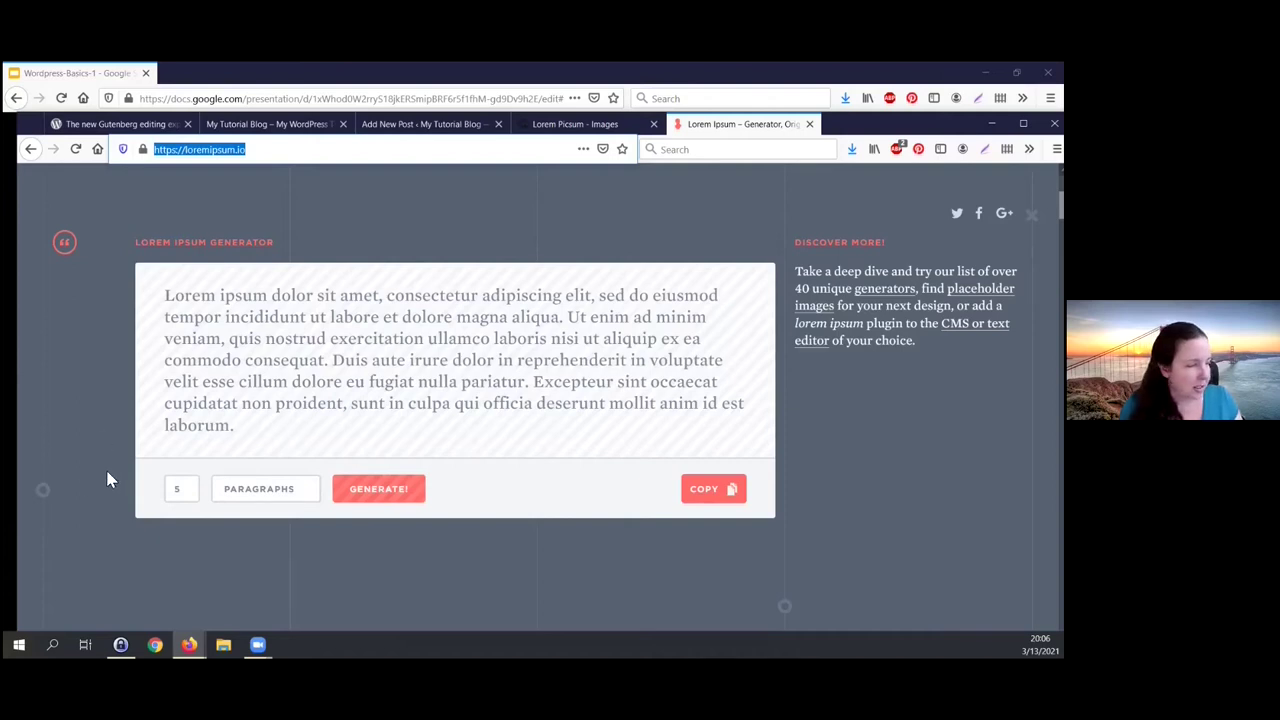
{"action": "double_click", "coordinate": [180, 490]}
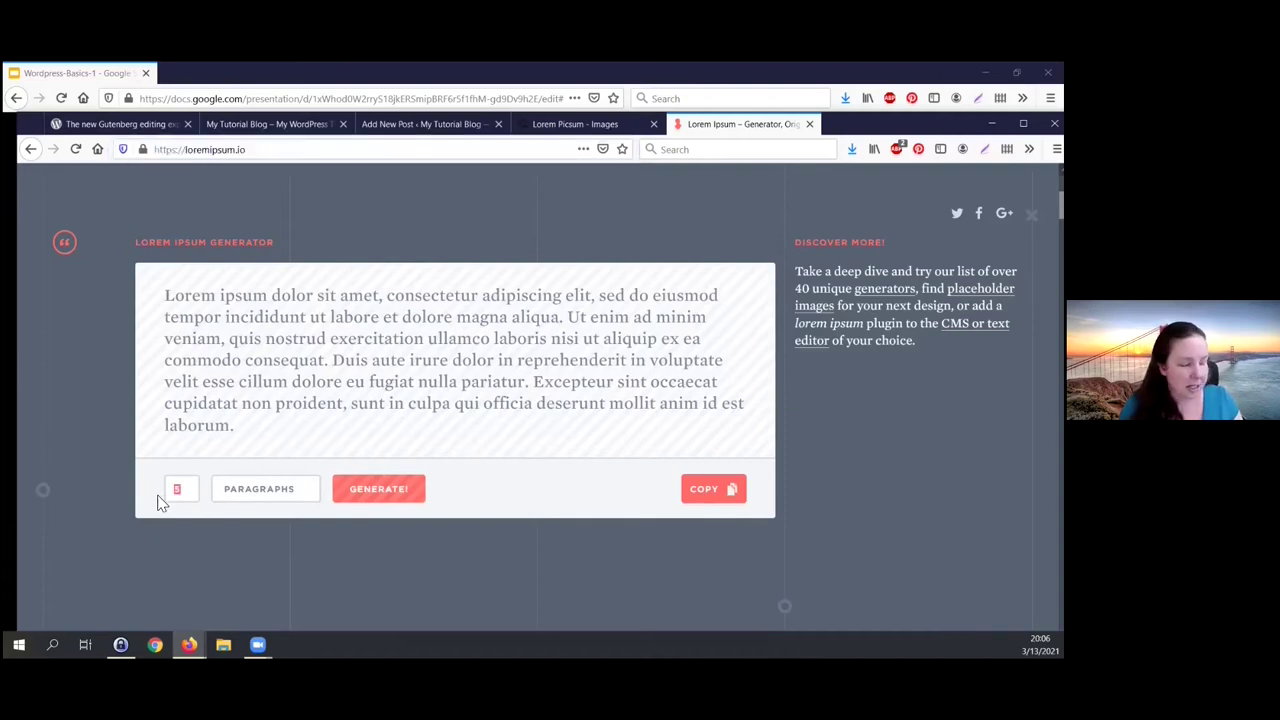
{"action": "type", "text": "3"}
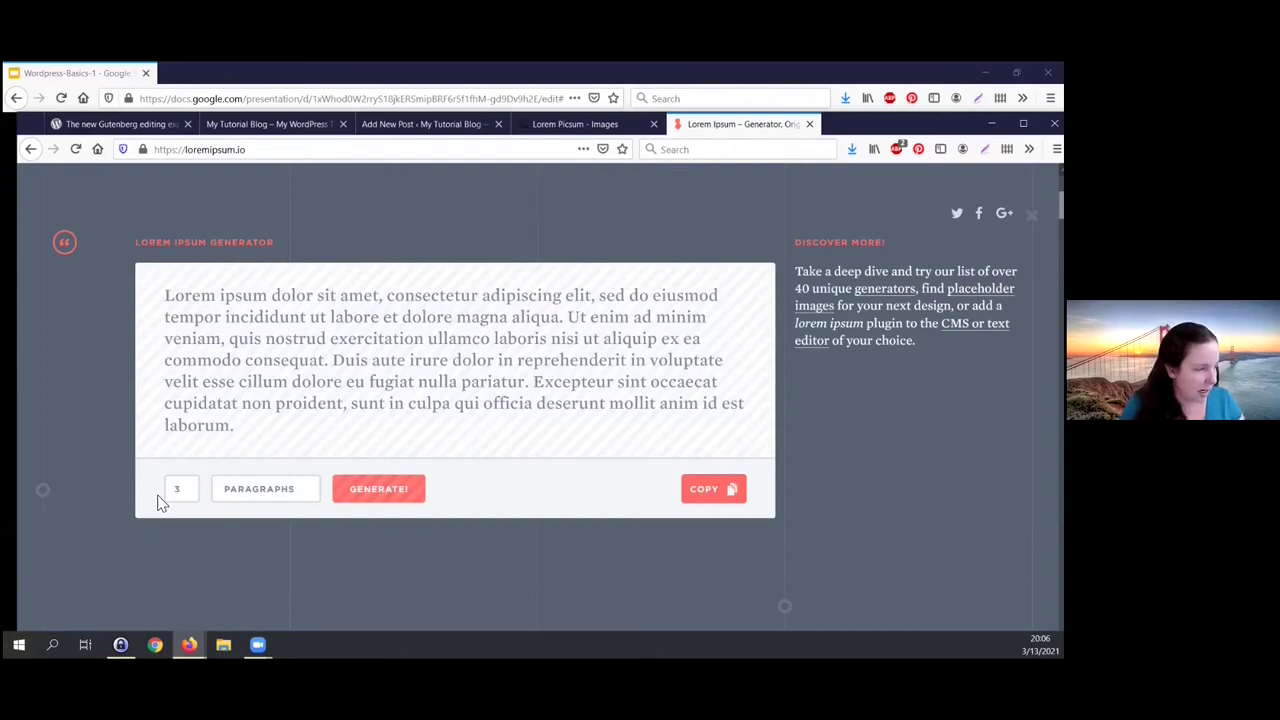
{"action": "left_click", "coordinate": [354, 492]}
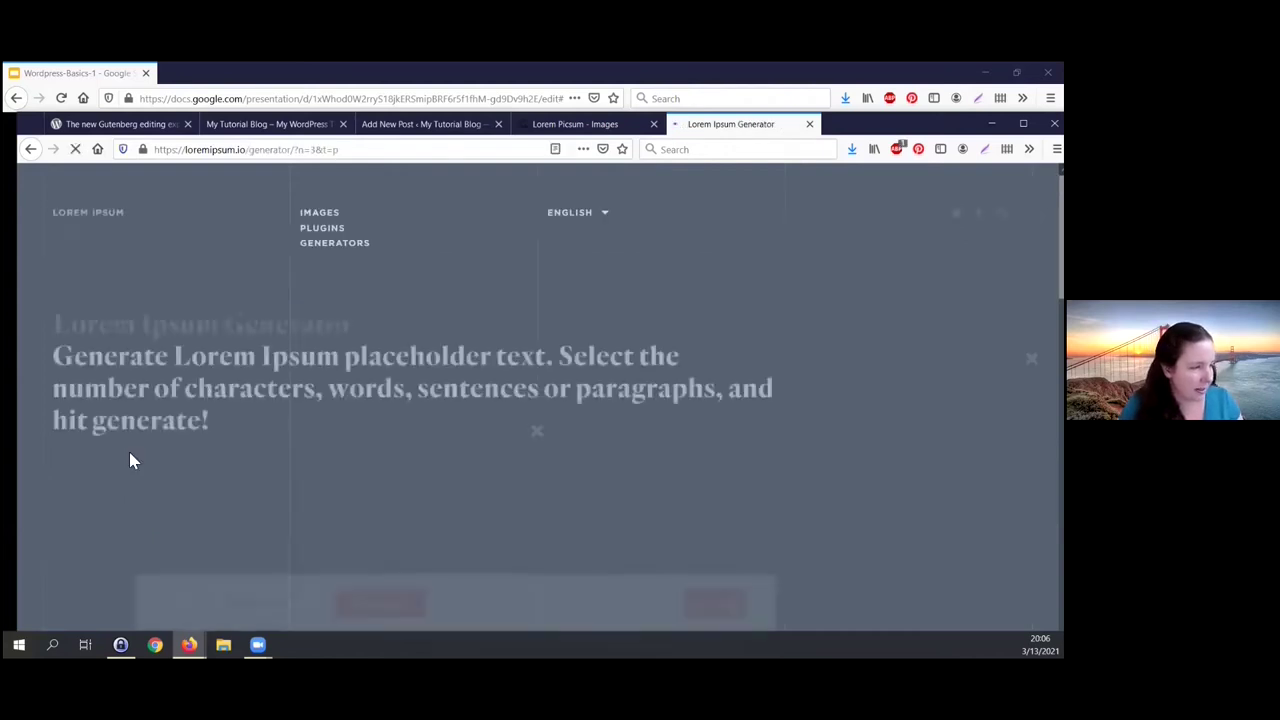
Step: Look over the generated placeholder paragraphs and copy the whole text
{"action": "scroll", "coordinate": [560, 471], "scroll_direction": "down", "scroll_amount": 3}
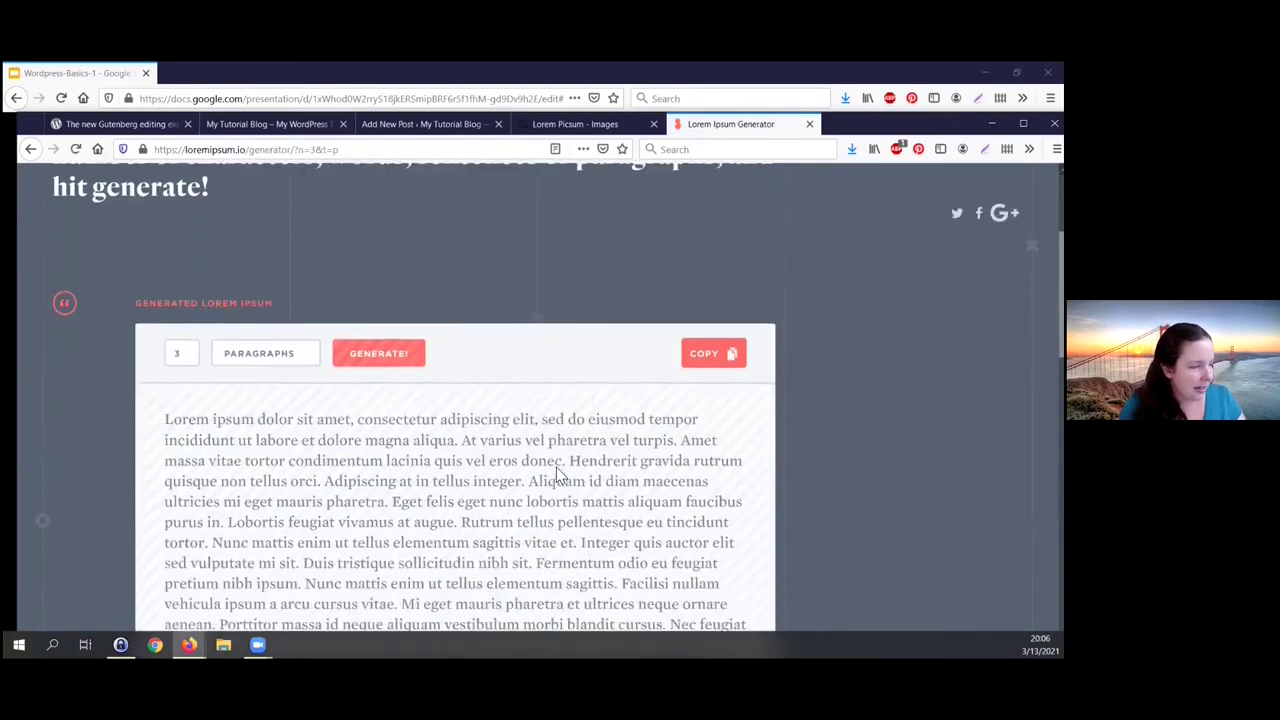
{"action": "scroll", "coordinate": [569, 449], "scroll_direction": "down", "scroll_amount": 3}
{"action": "scroll", "coordinate": [677, 449], "scroll_direction": "up", "scroll_amount": 4}
{"action": "left_click", "coordinate": [702, 460]}
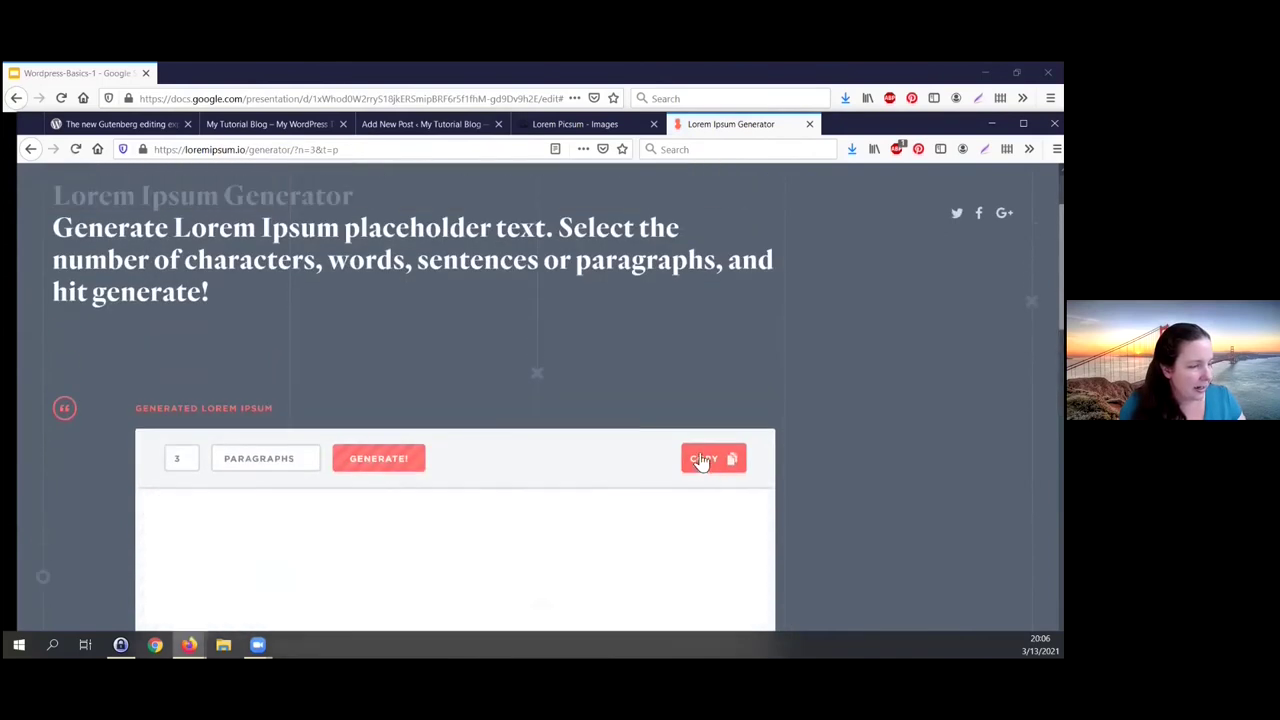
Step: Paste the copied placeholder text into the empty paragraph of "My First Post" and review it up to the title
{"action": "left_click", "coordinate": [424, 124]}
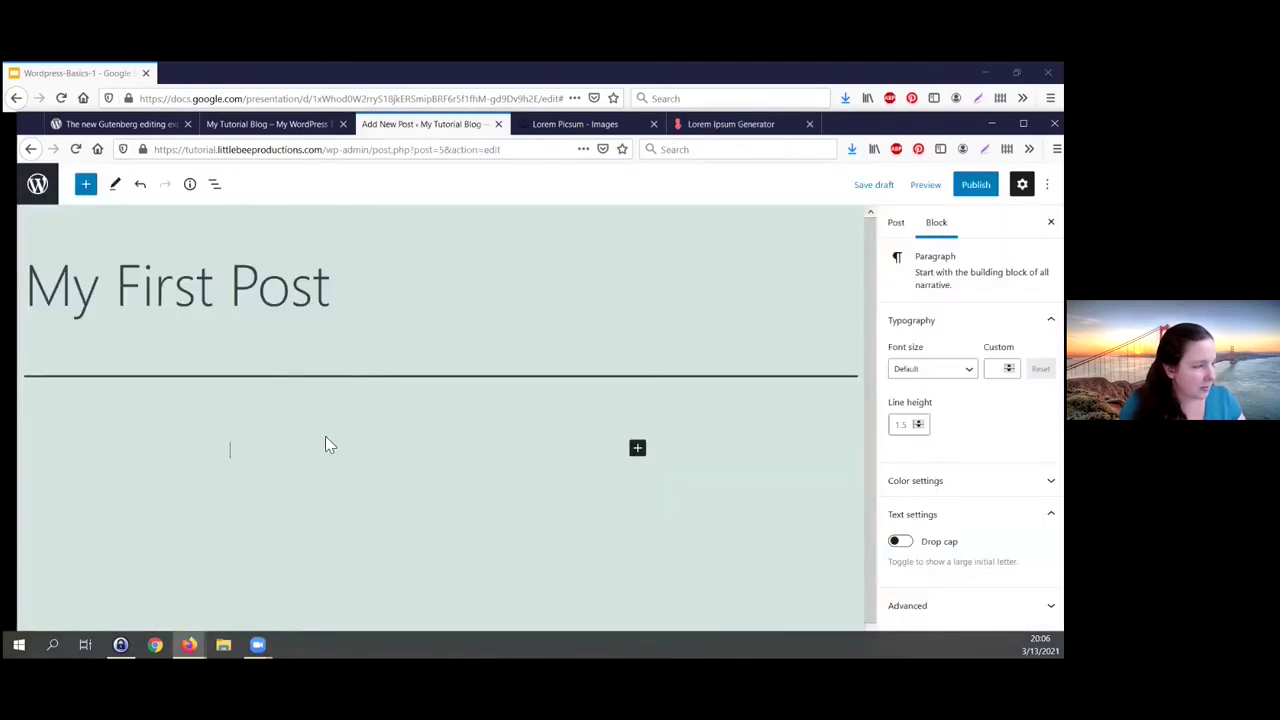
{"action": "left_click", "coordinate": [269, 455]}
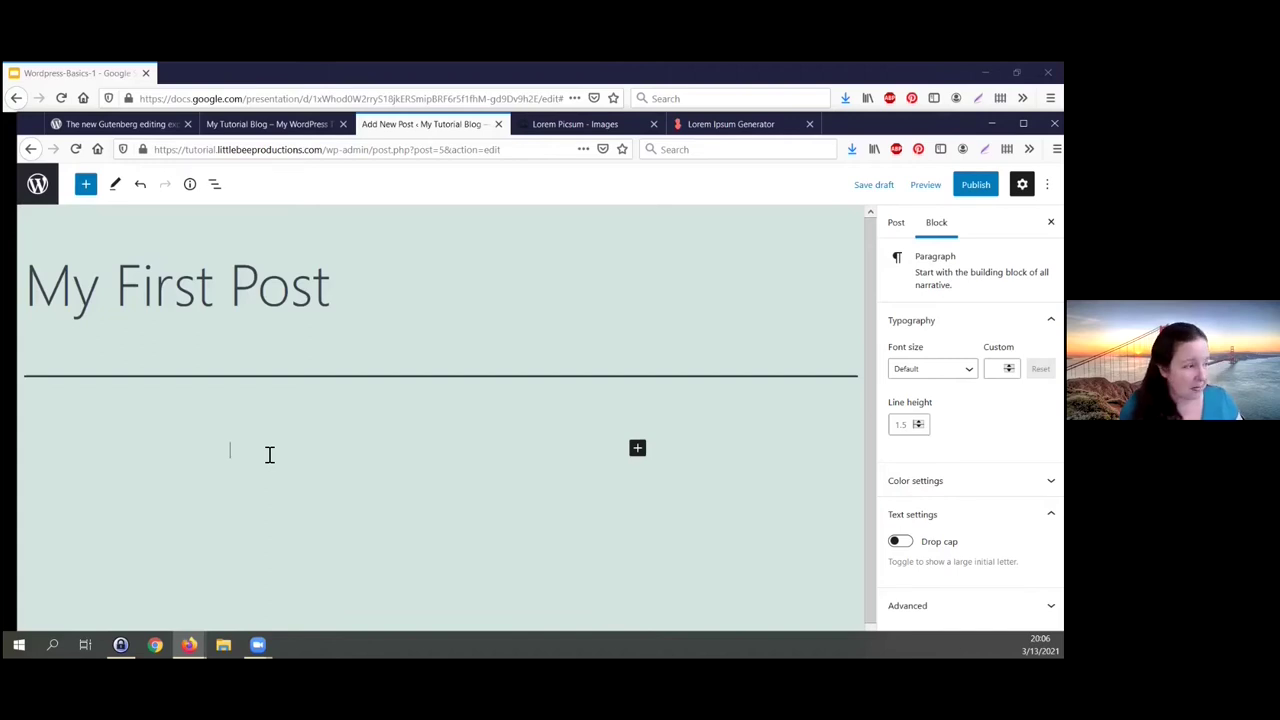
{"action": "right_click", "coordinate": [269, 455]}
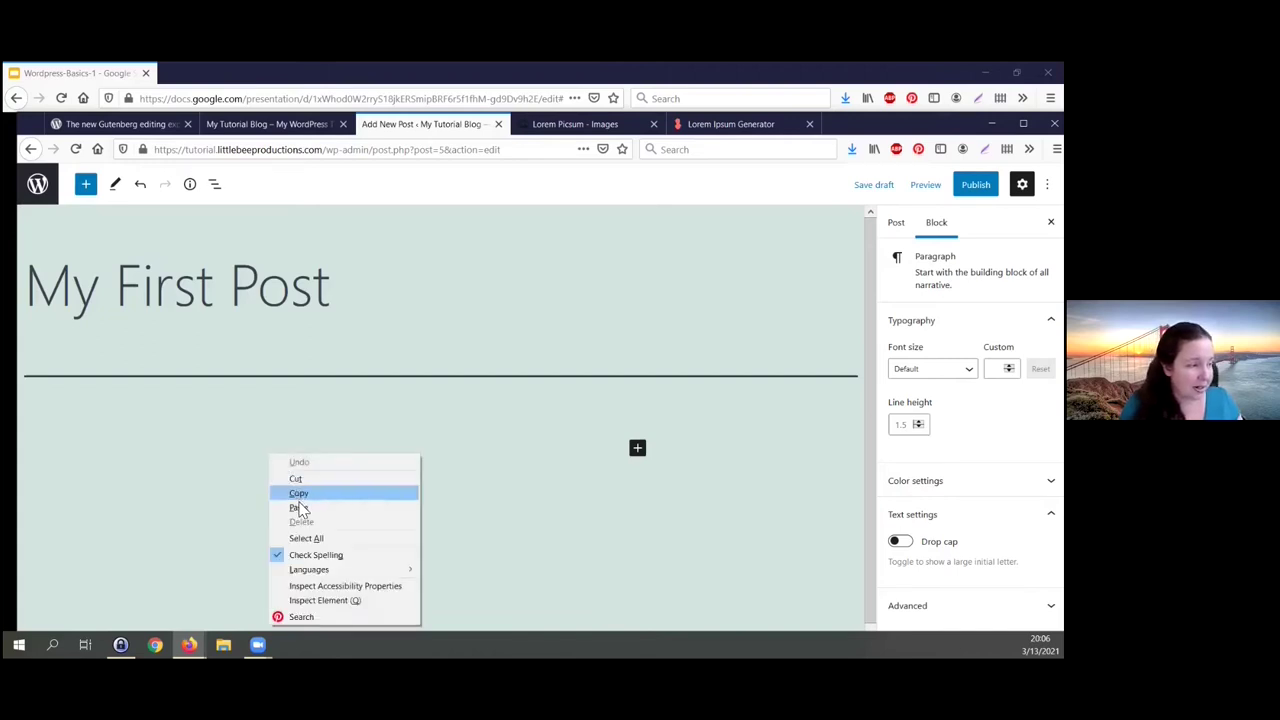
{"action": "left_click", "coordinate": [234, 451]}
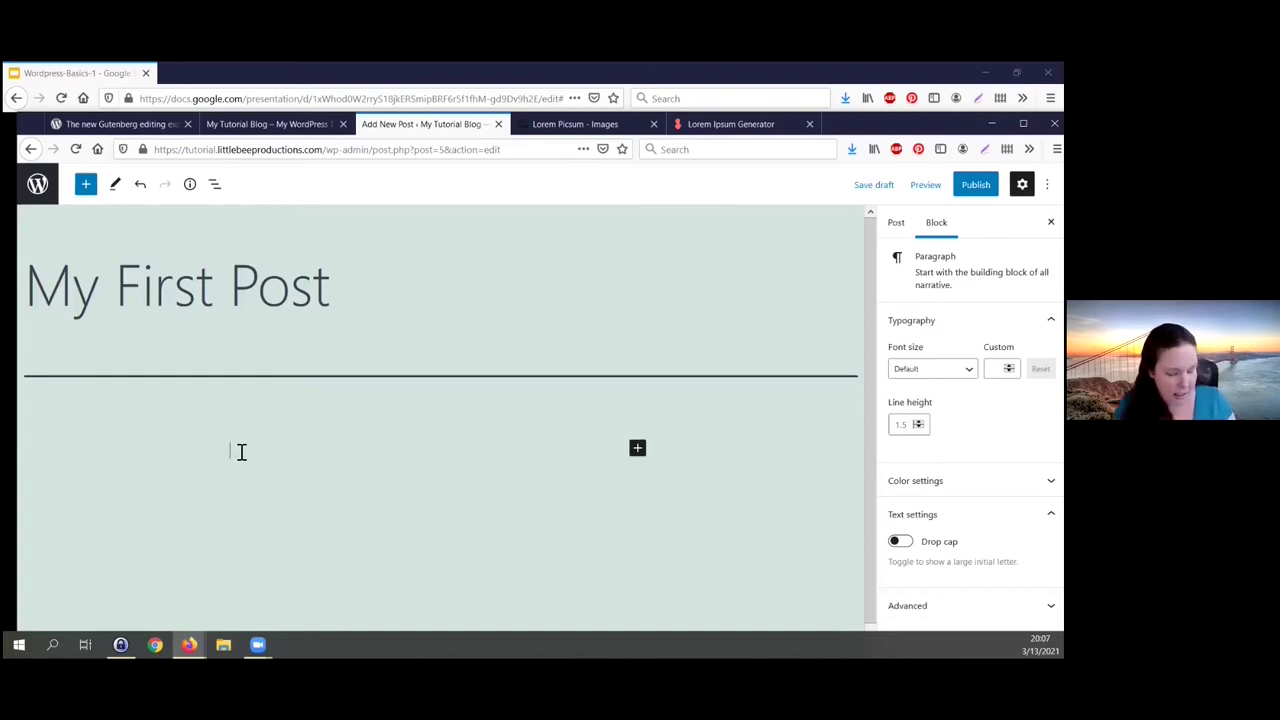
{"action": "right_click", "coordinate": [241, 452]}
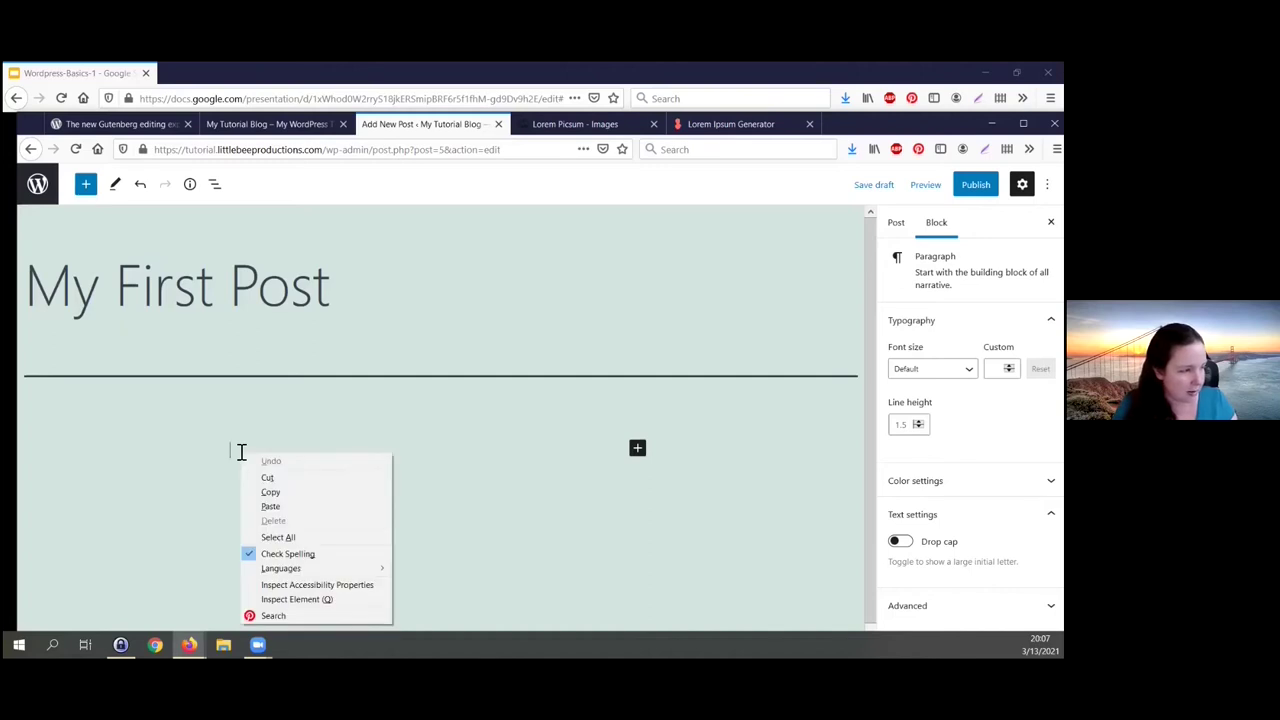
{"action": "left_click", "coordinate": [286, 501]}
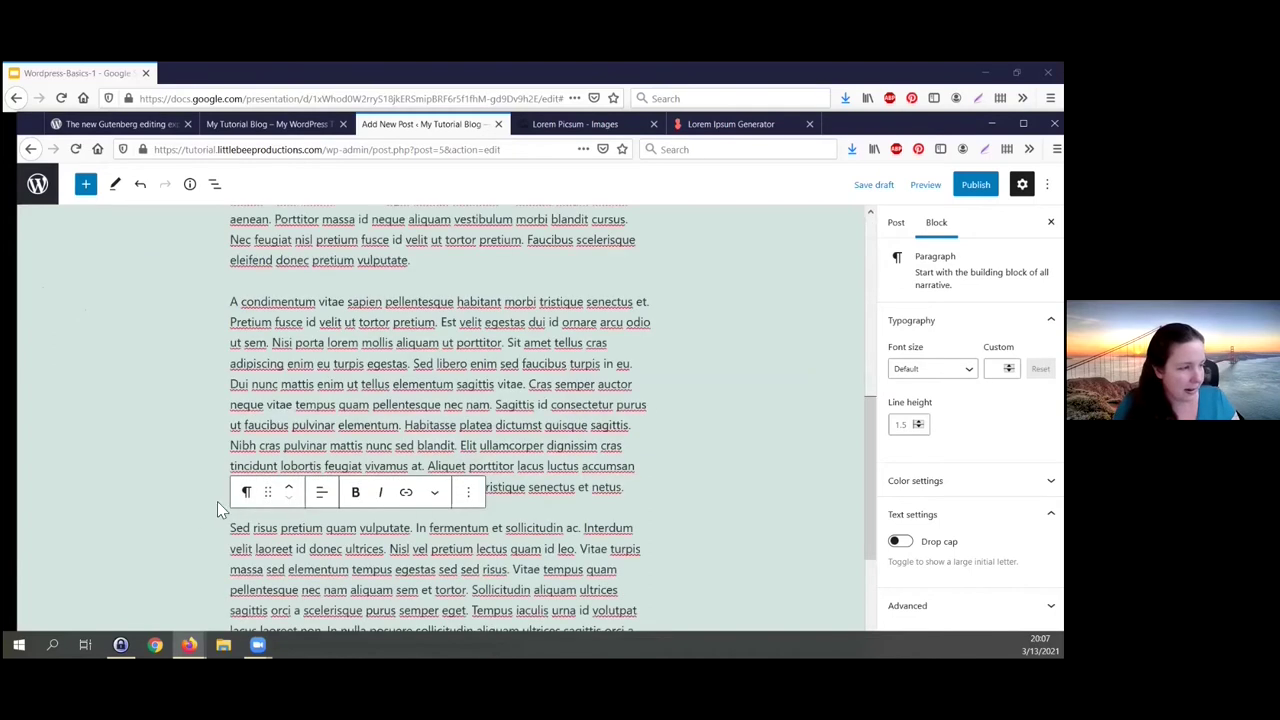
{"action": "scroll", "coordinate": [710, 416], "scroll_direction": "up", "scroll_amount": 2}
{"action": "scroll", "coordinate": [708, 416], "scroll_direction": "up", "scroll_amount": 3}
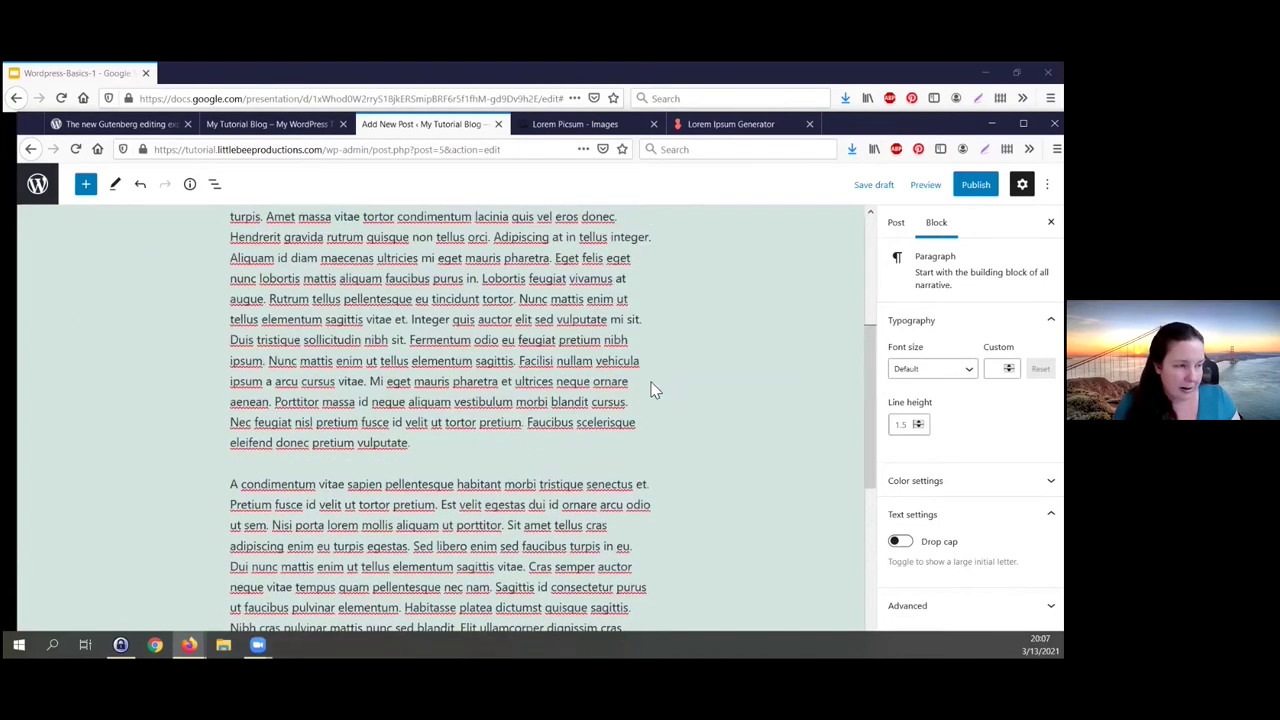
{"action": "scroll", "coordinate": [470, 350], "scroll_direction": "up", "scroll_amount": 1}
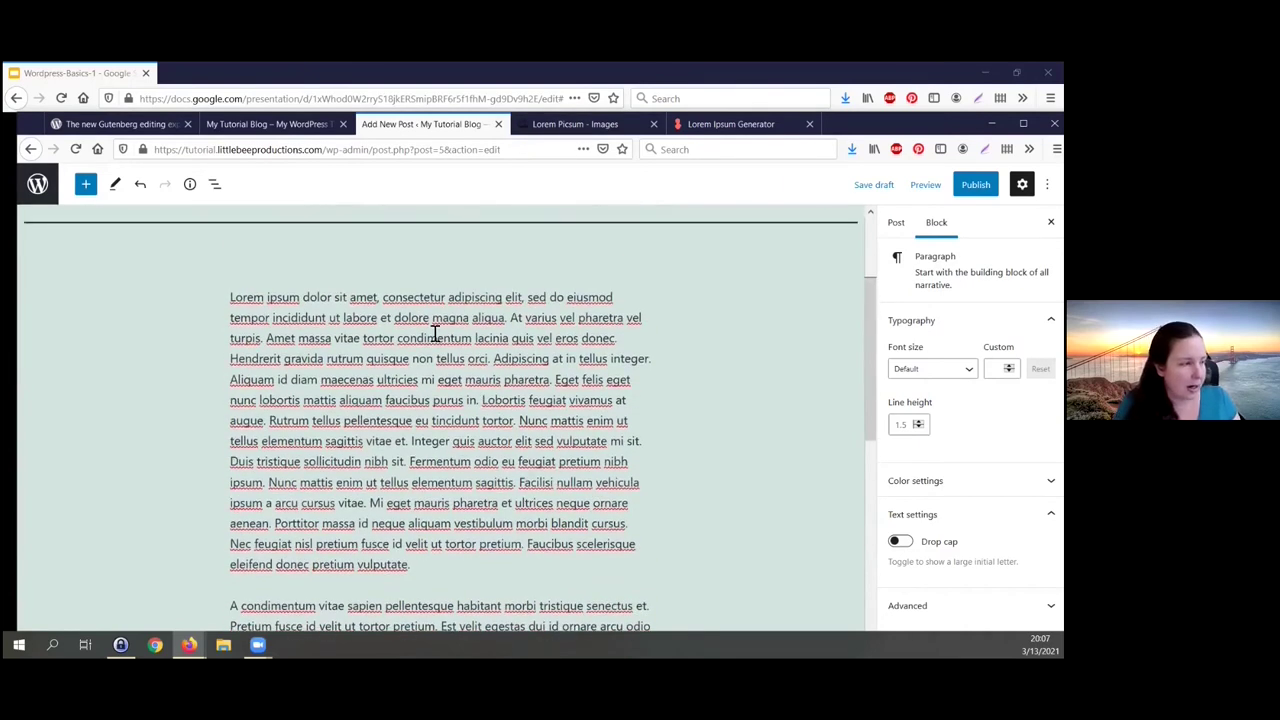
{"action": "scroll", "coordinate": [492, 340], "scroll_direction": "up", "scroll_amount": 2}
{"action": "scroll", "coordinate": [492, 343], "scroll_direction": "up", "scroll_amount": 1}
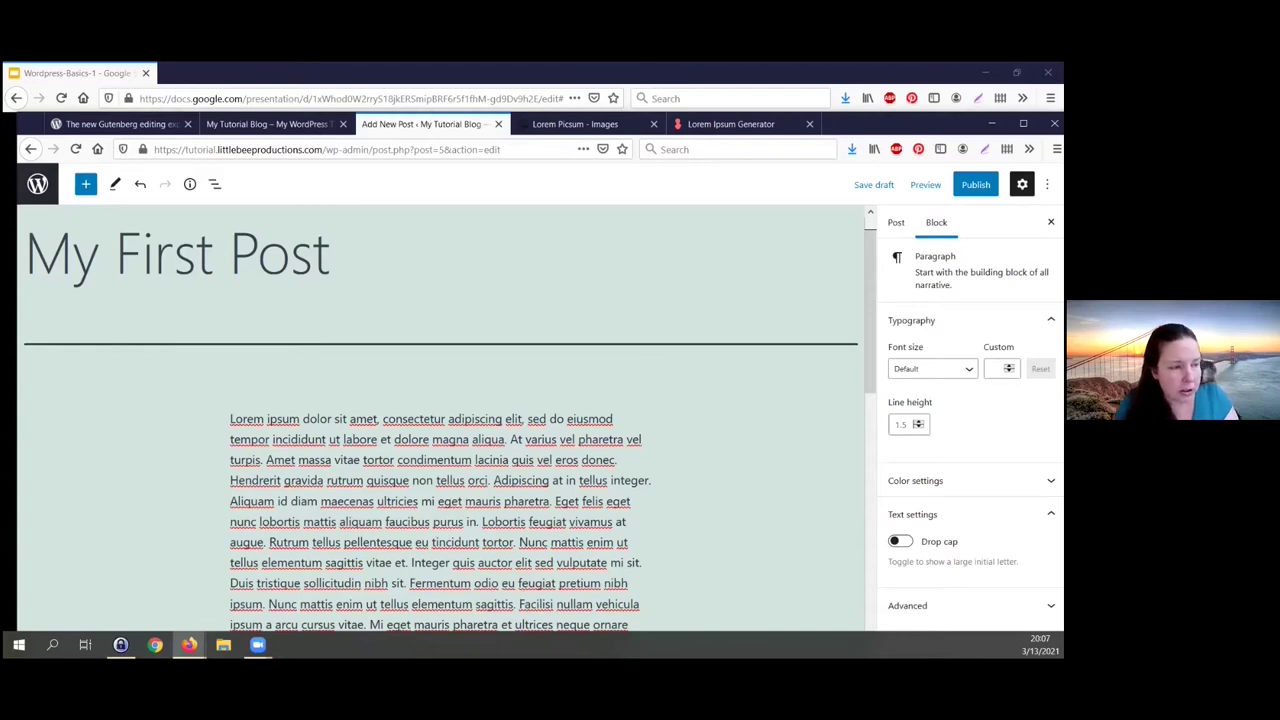
Step: Set the line height of the last pasted paragraph to 3.0
{"action": "left_click_drag", "start_coordinate": [914, 256], "coordinate": [956, 256]}
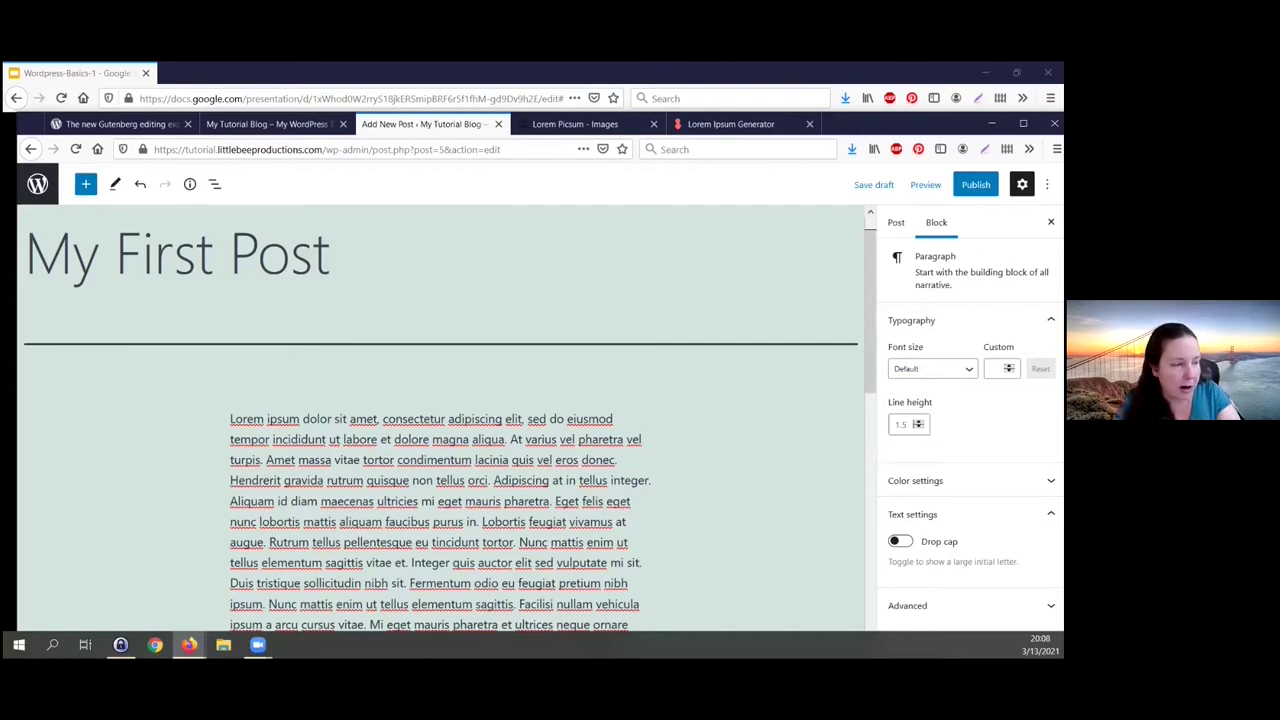
{"action": "left_click", "coordinate": [901, 424]}
{"action": "type", "text": "3.0"}
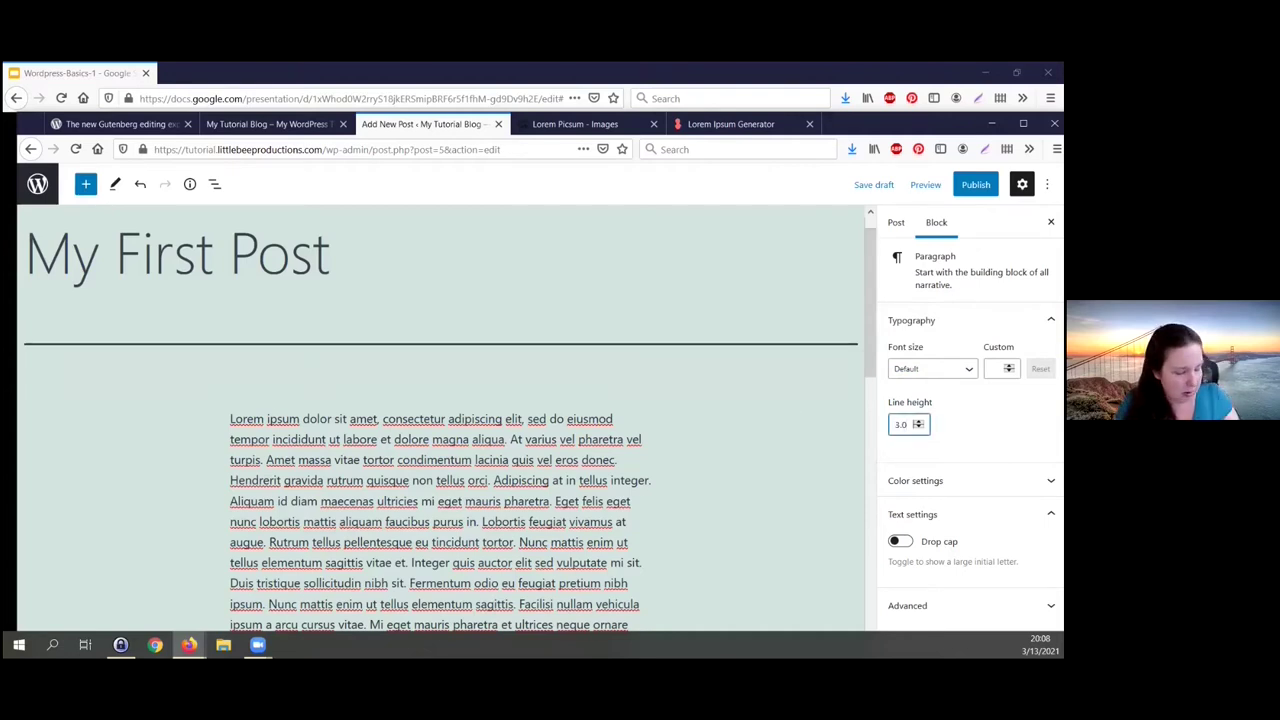
{"action": "key", "text": "Tab"}
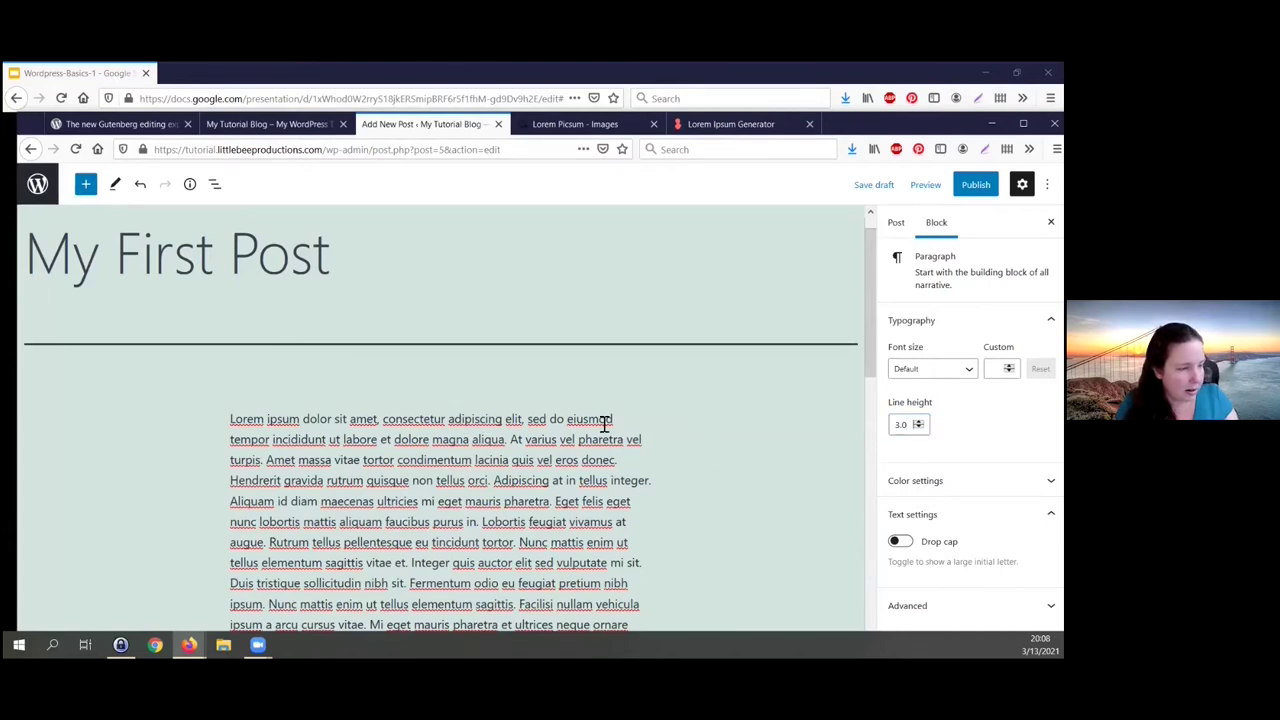
Step: Try a Gray background color on the first paragraph of the post and remove it again
{"action": "left_click", "coordinate": [915, 480]}
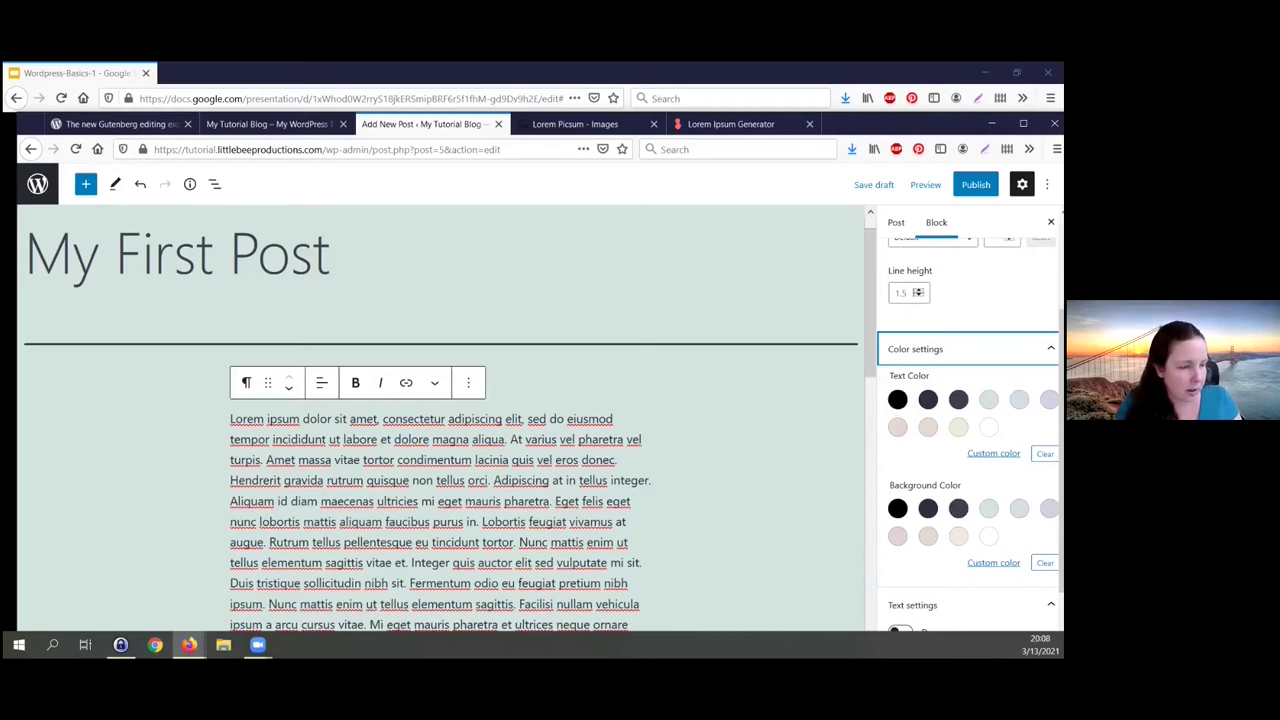
{"action": "left_click", "coordinate": [556, 423]}
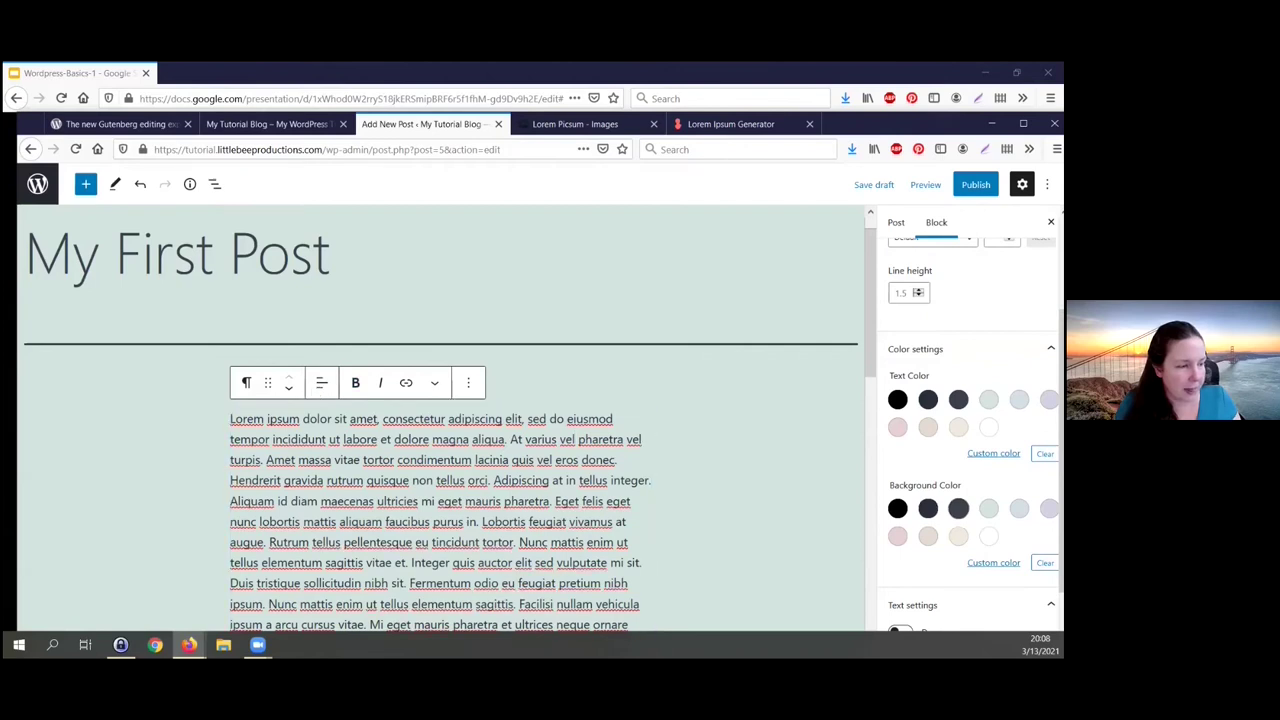
{"action": "scroll", "coordinate": [959, 509], "scroll_direction": "down", "scroll_amount": 1}
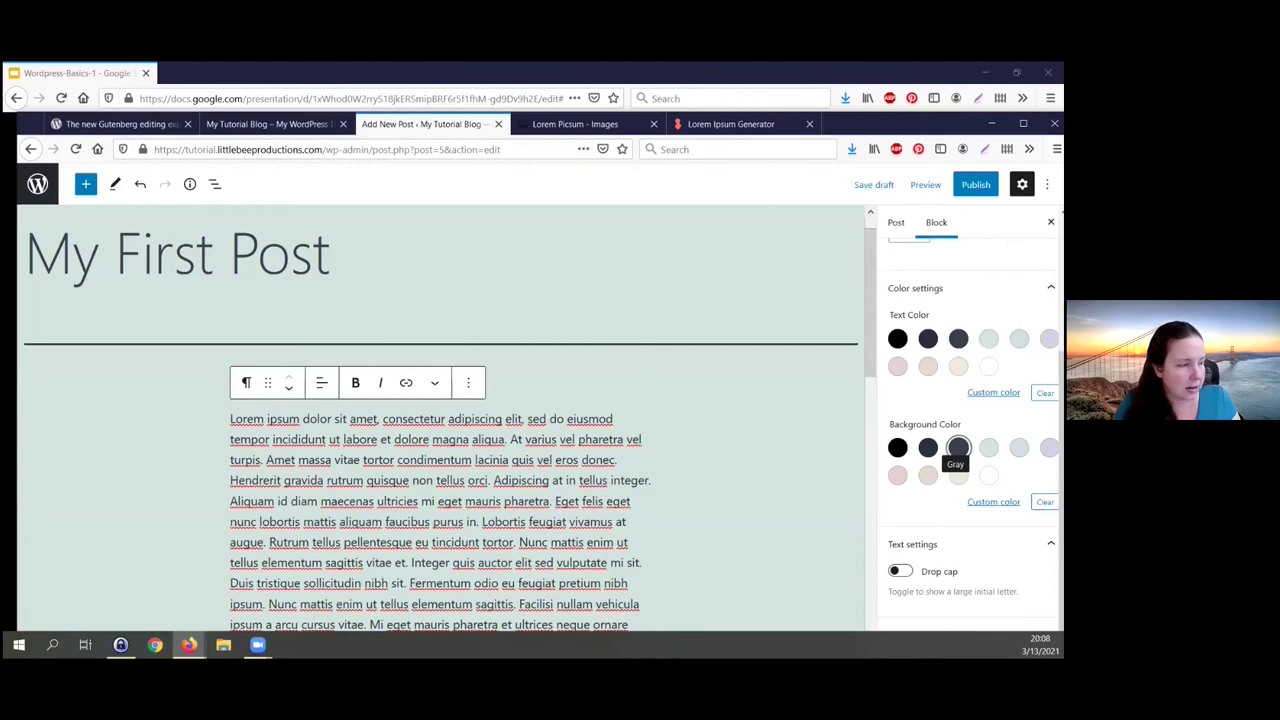
{"action": "left_click", "coordinate": [958, 447]}
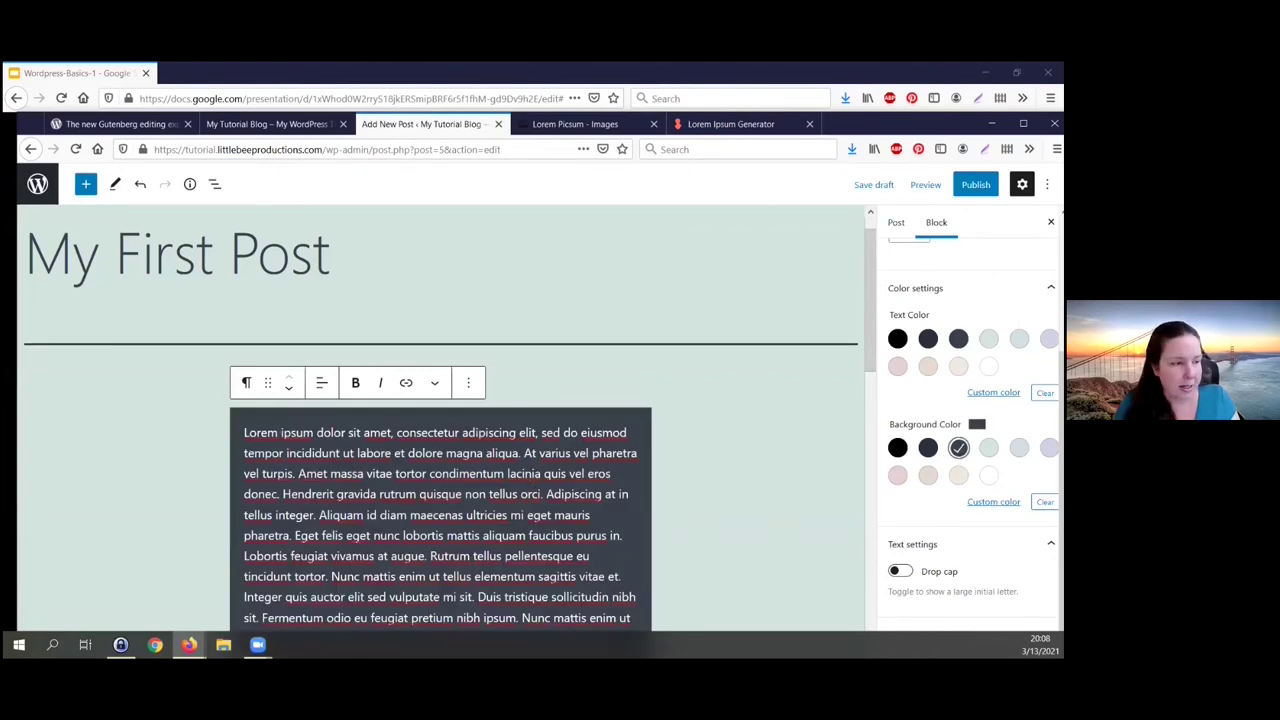
{"action": "scroll", "coordinate": [570, 490], "scroll_direction": "down", "scroll_amount": 4}
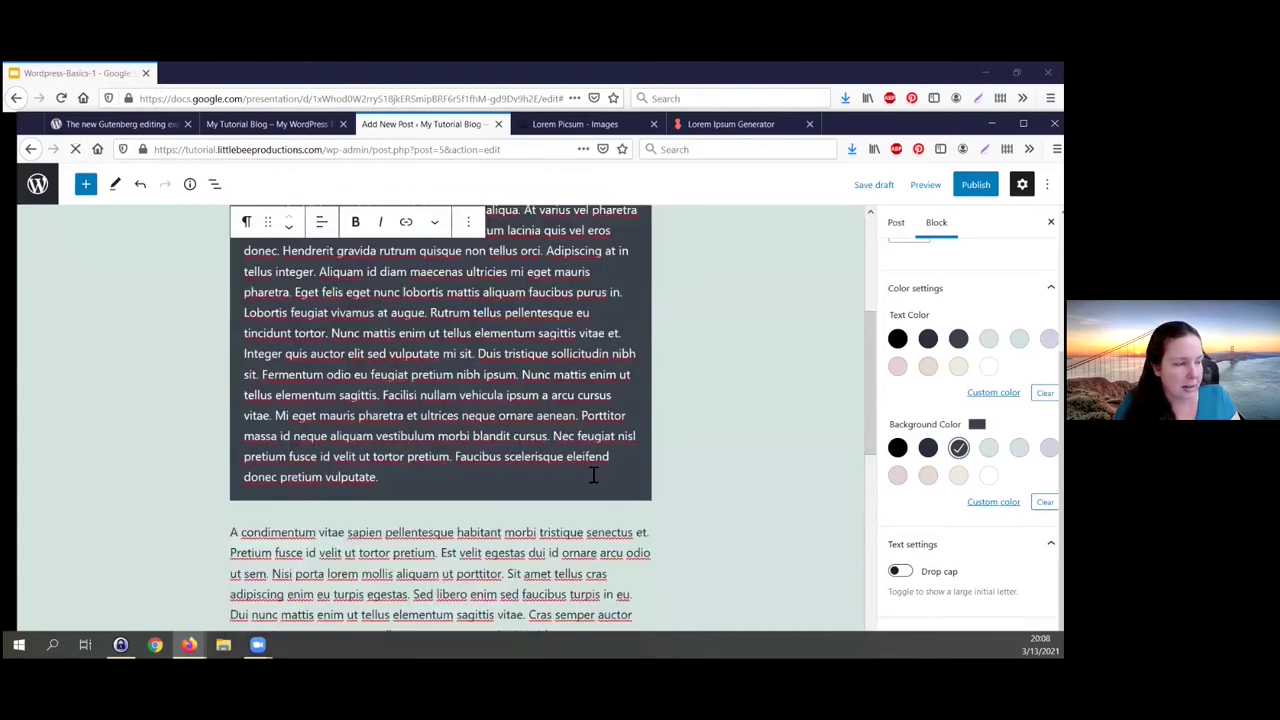
{"action": "scroll", "coordinate": [594, 474], "scroll_direction": "up", "scroll_amount": 5}
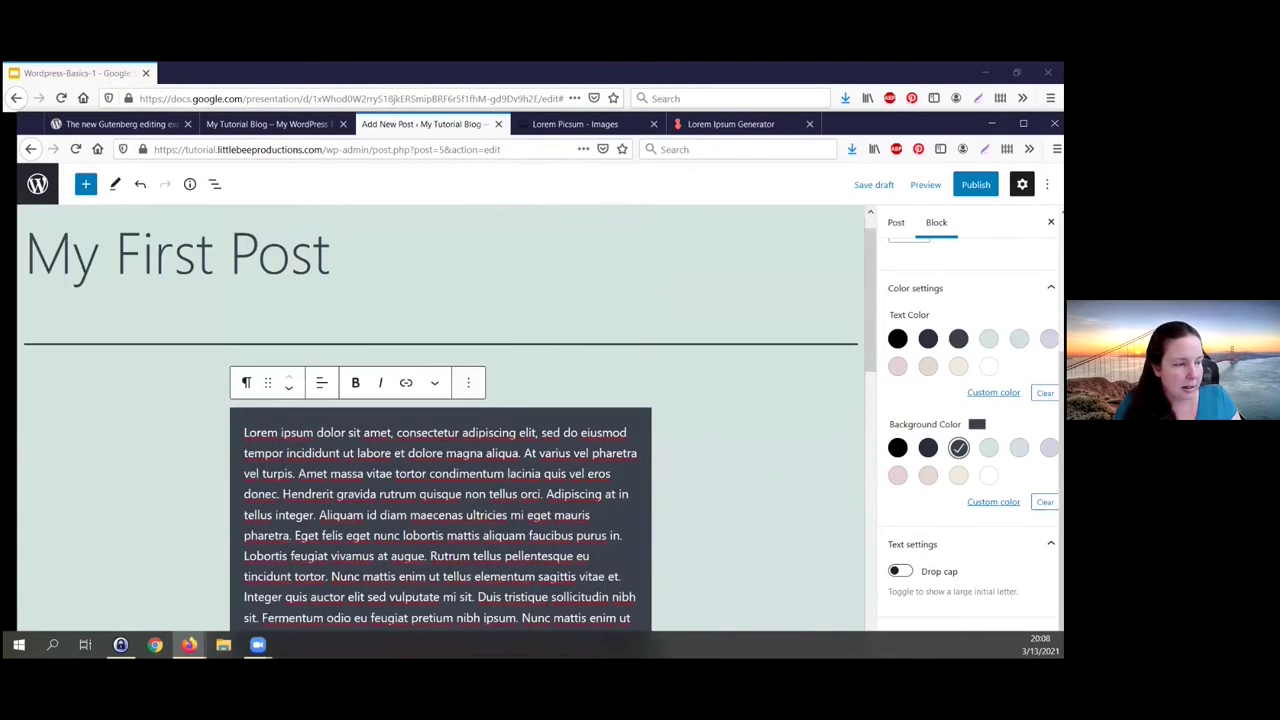
{"action": "left_click", "coordinate": [958, 447]}
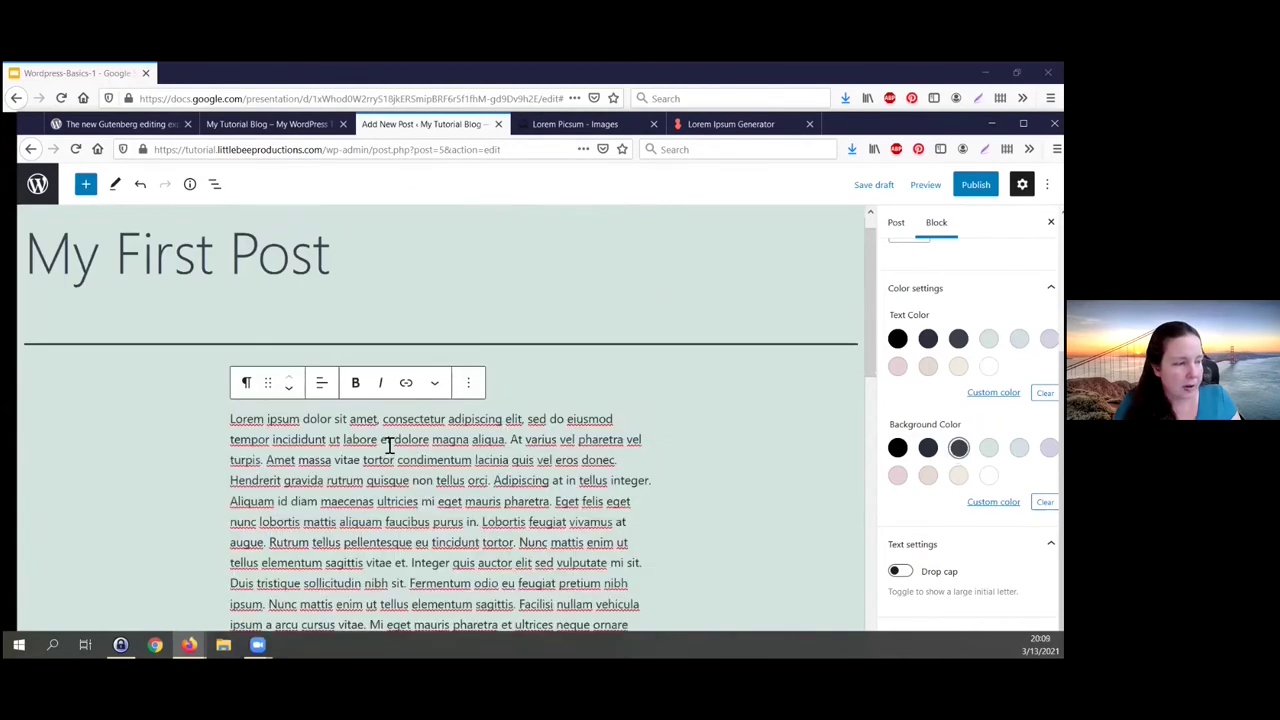
Step: Look over the post's status and visibility settings, and check the blog's front page before returning to the editor
{"action": "left_click", "coordinate": [896, 222]}
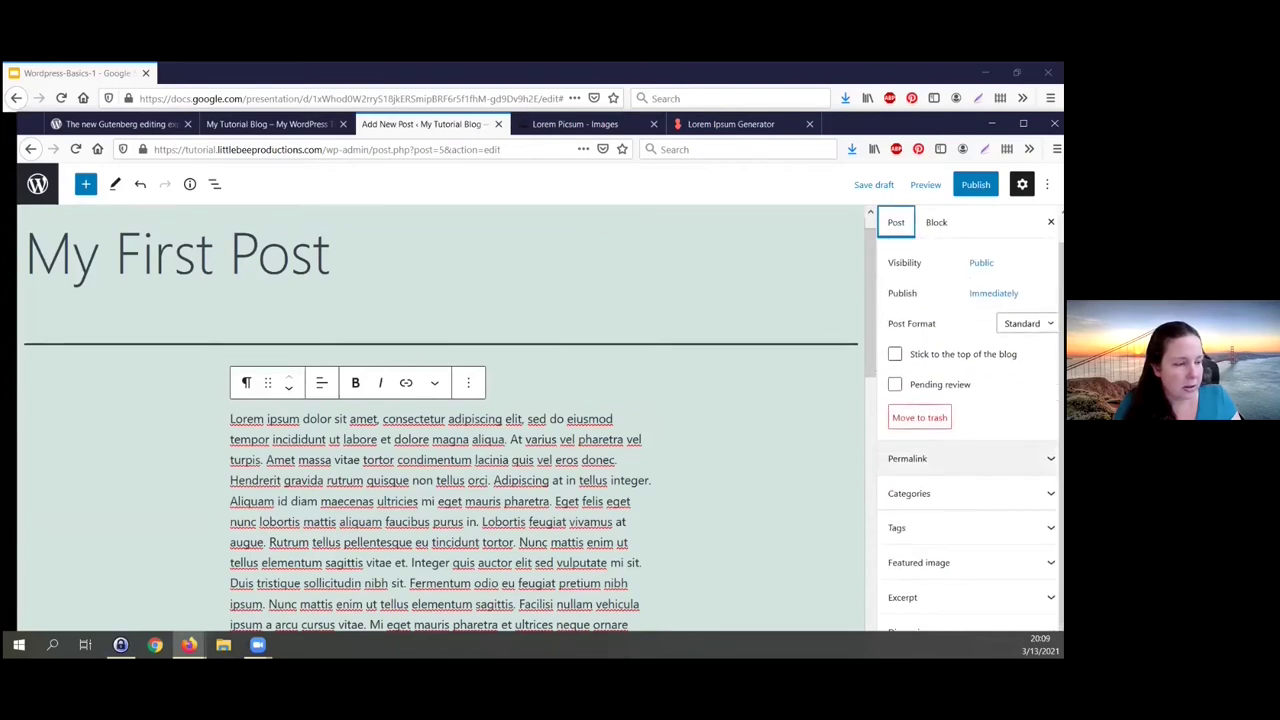
{"action": "scroll", "coordinate": [970, 430], "scroll_direction": "up", "scroll_amount": 1}
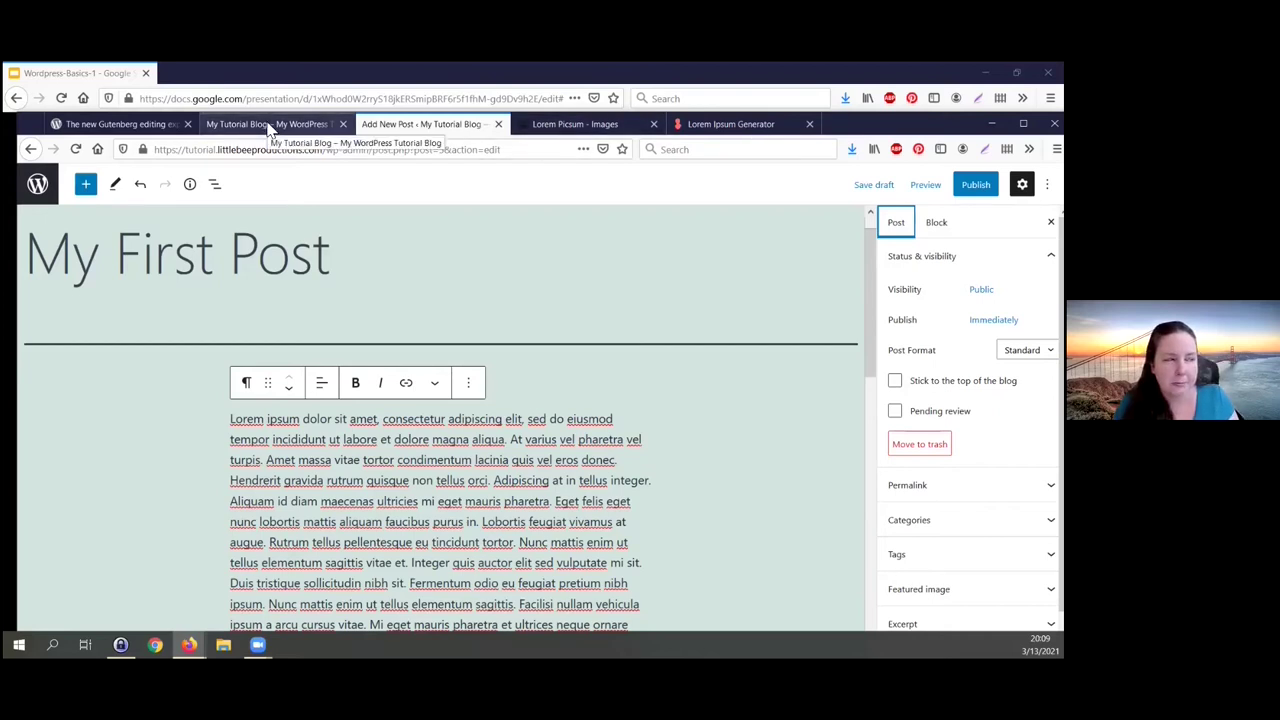
{"action": "left_click", "coordinate": [333, 128]}
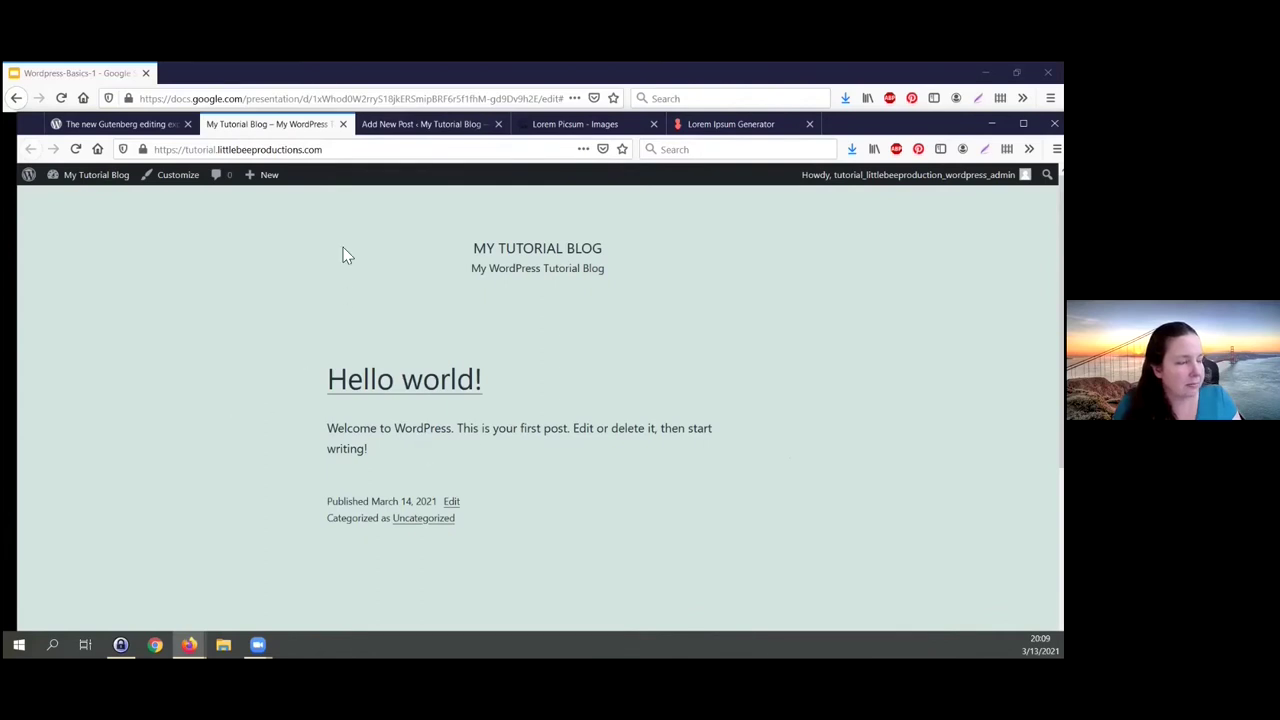
{"action": "key", "text": "ctrl+Tab"}
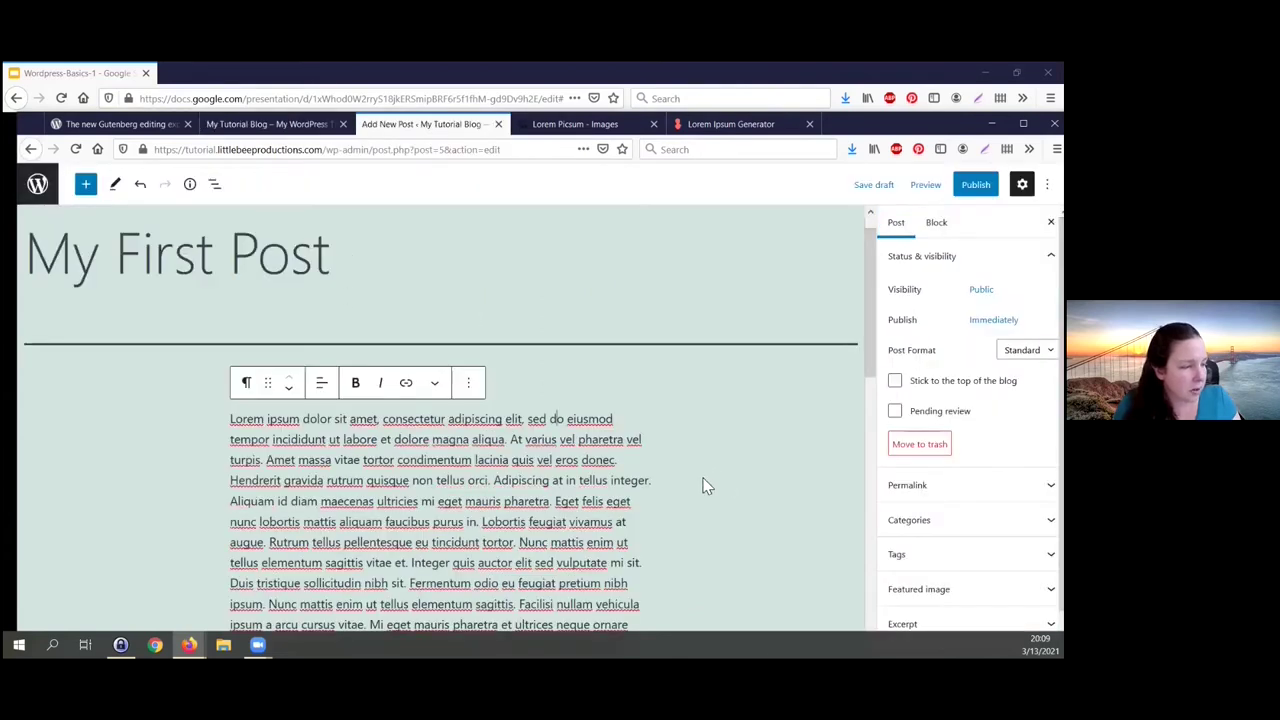
Step: Move the opening words "Lorem ipsum dolor sit amet, consectetur adipiscing elit," out of the first paragraph into their own paragraph above it
{"action": "scroll", "coordinate": [680, 470], "scroll_direction": "down", "scroll_amount": 2}
{"action": "scroll", "coordinate": [672, 470], "scroll_direction": "down", "scroll_amount": 2}
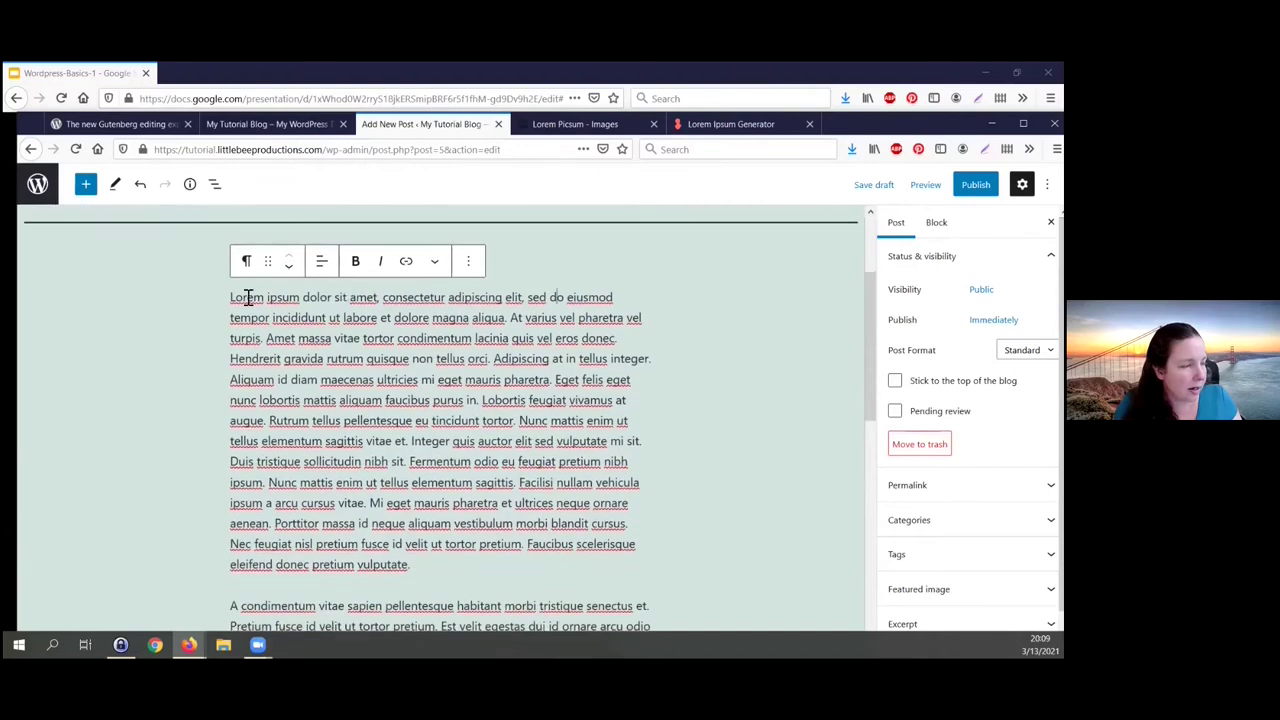
{"action": "left_click_drag", "start_coordinate": [233, 298], "coordinate": [525, 292]}
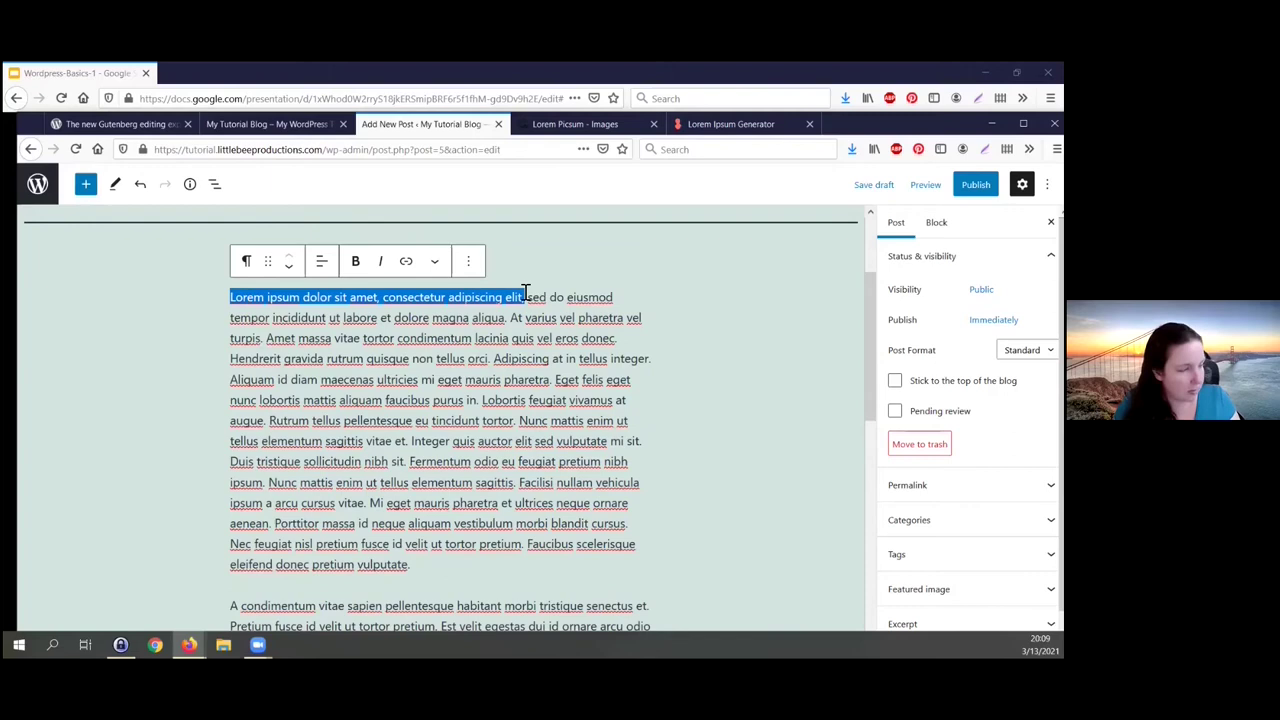
{"action": "key", "text": "BackSpace"}
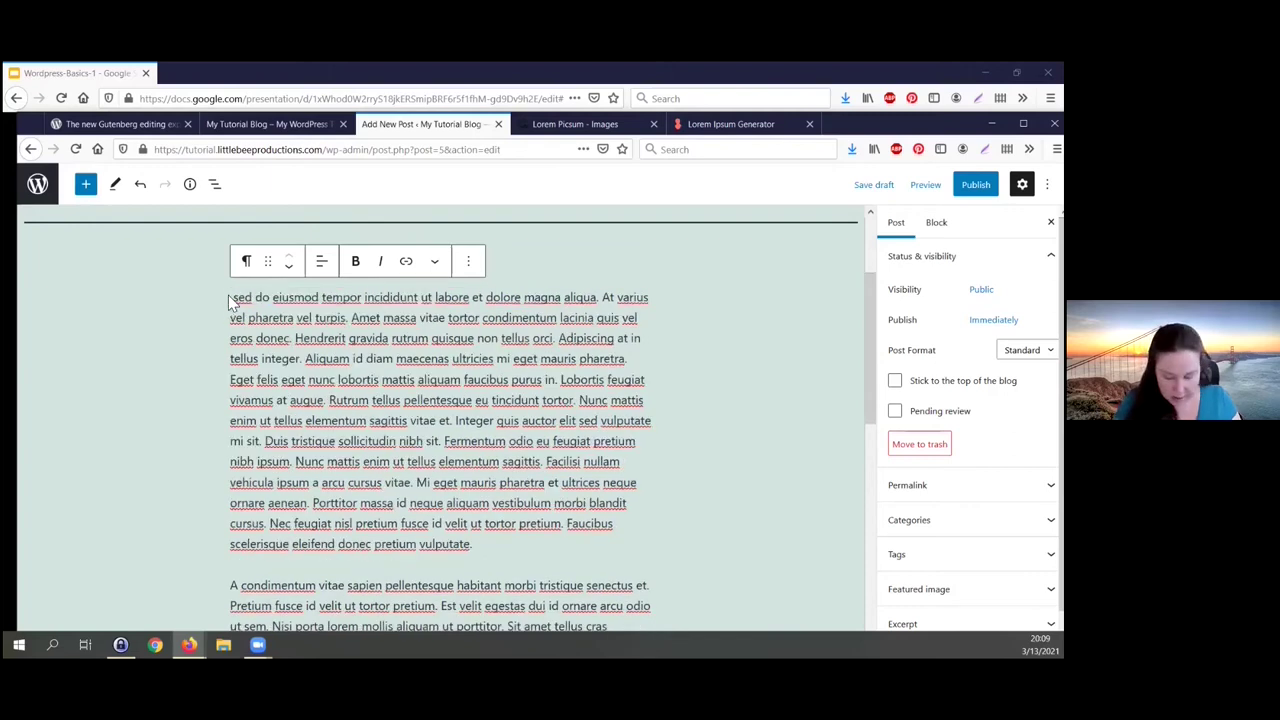
{"action": "key", "text": "Delete"}
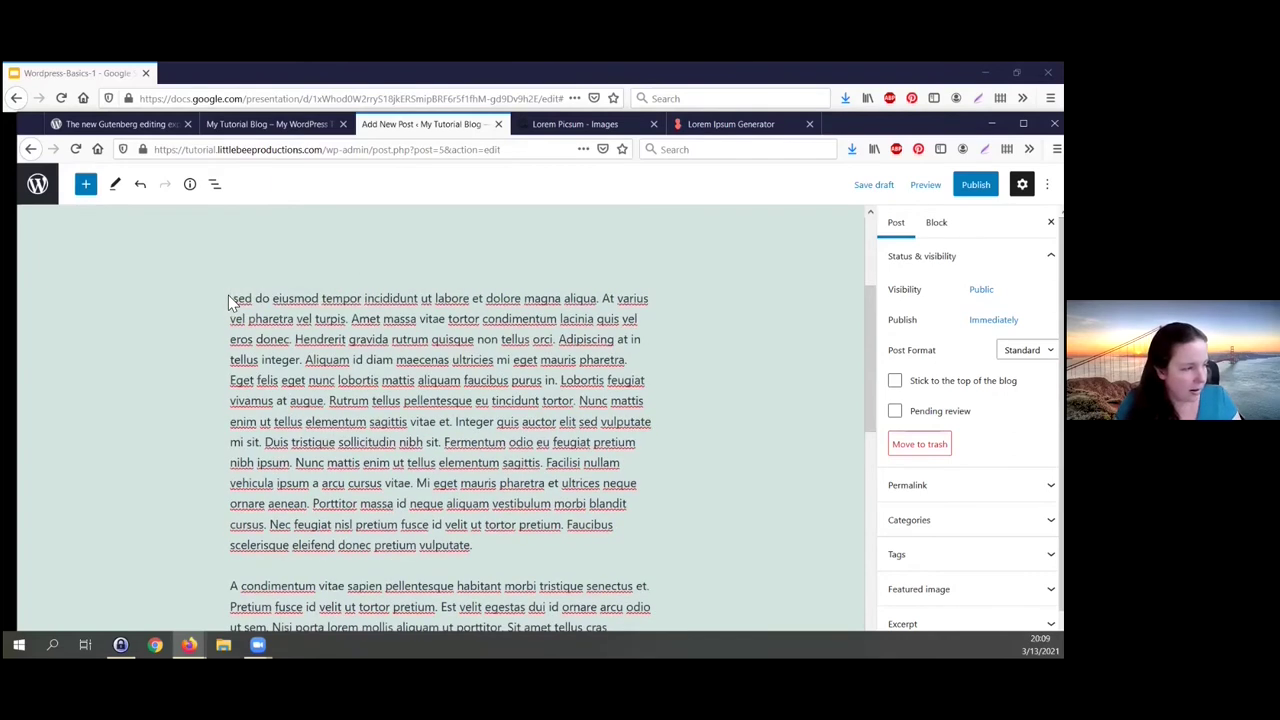
{"action": "left_click", "coordinate": [236, 254]}
{"action": "mouse_move", "coordinate": [251, 274]}
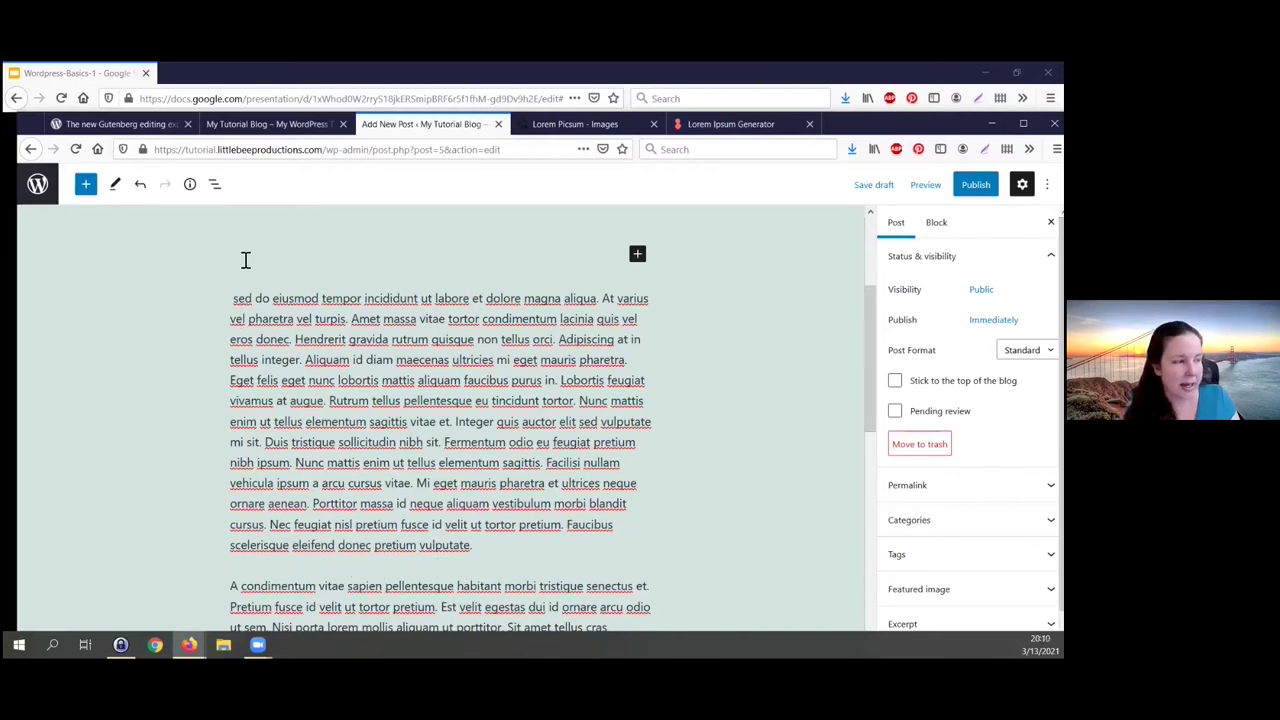
{"action": "type", "text": "Lorem ipsum dolor sit amet, consectetur adipiscing elit."}
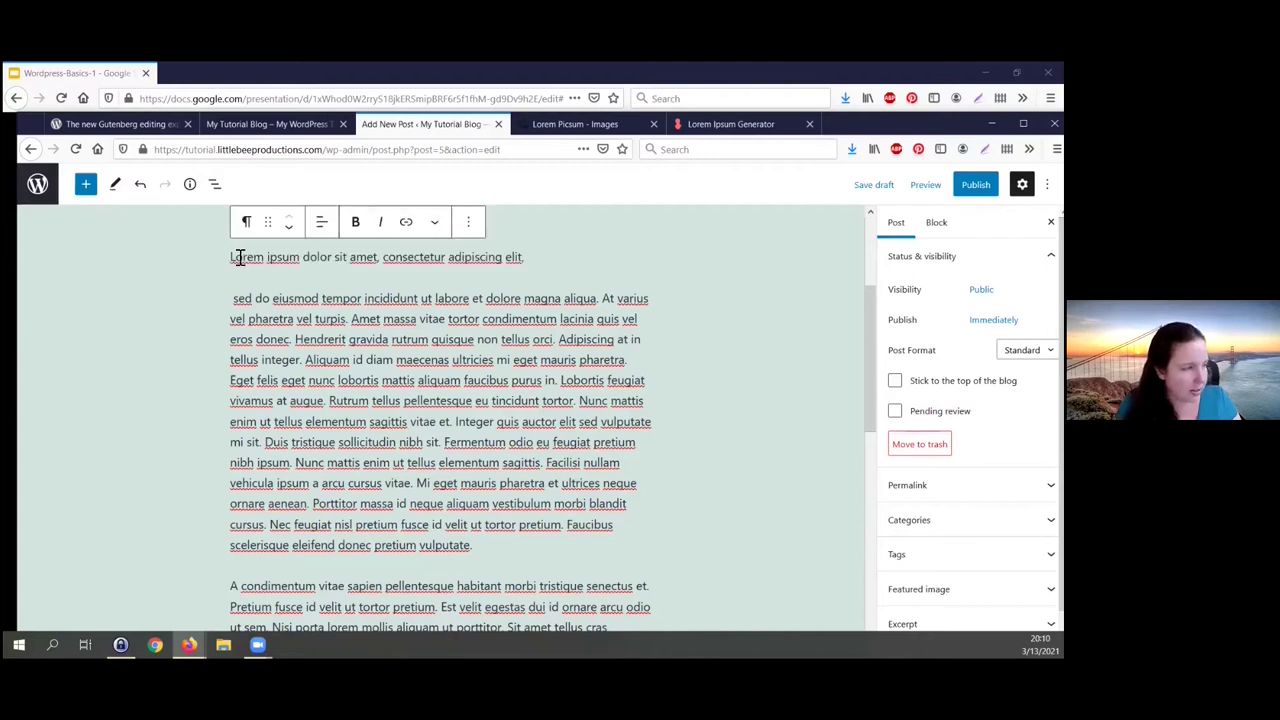
Step: Transform the separated opening line into a Heading block and compare it with the post title
{"action": "left_click", "coordinate": [246, 222]}
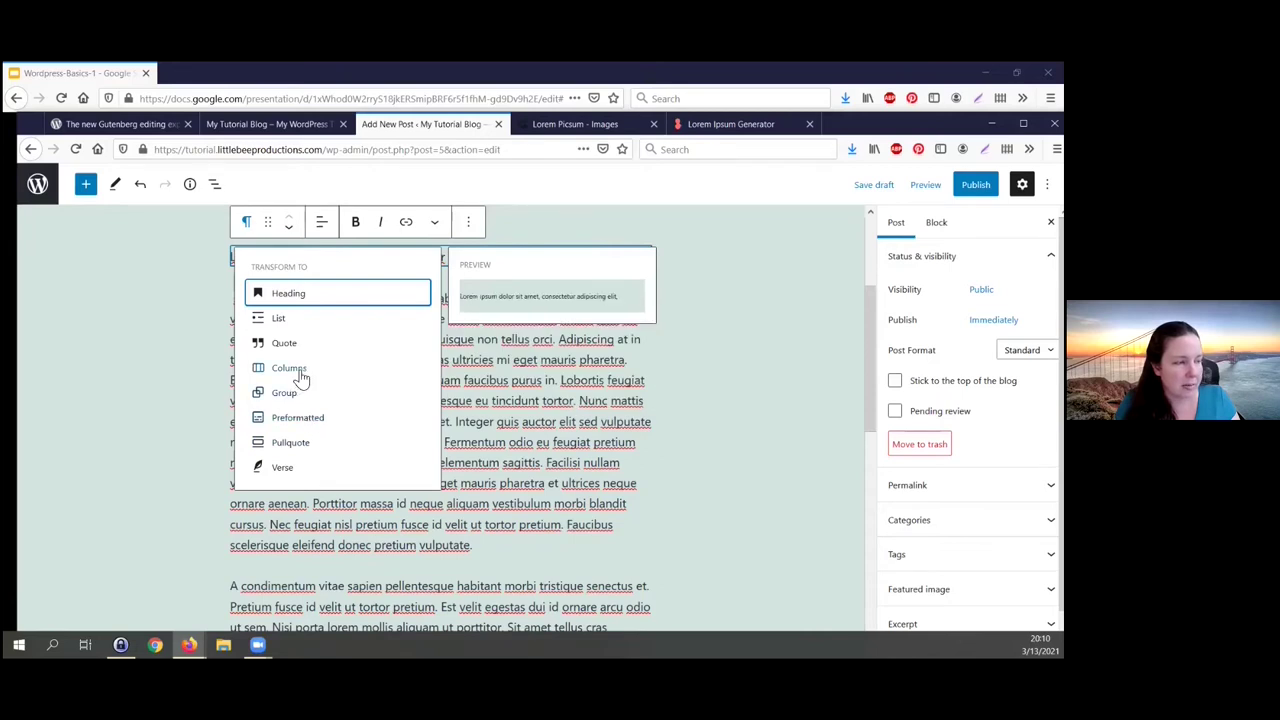
{"action": "left_click", "coordinate": [290, 295]}
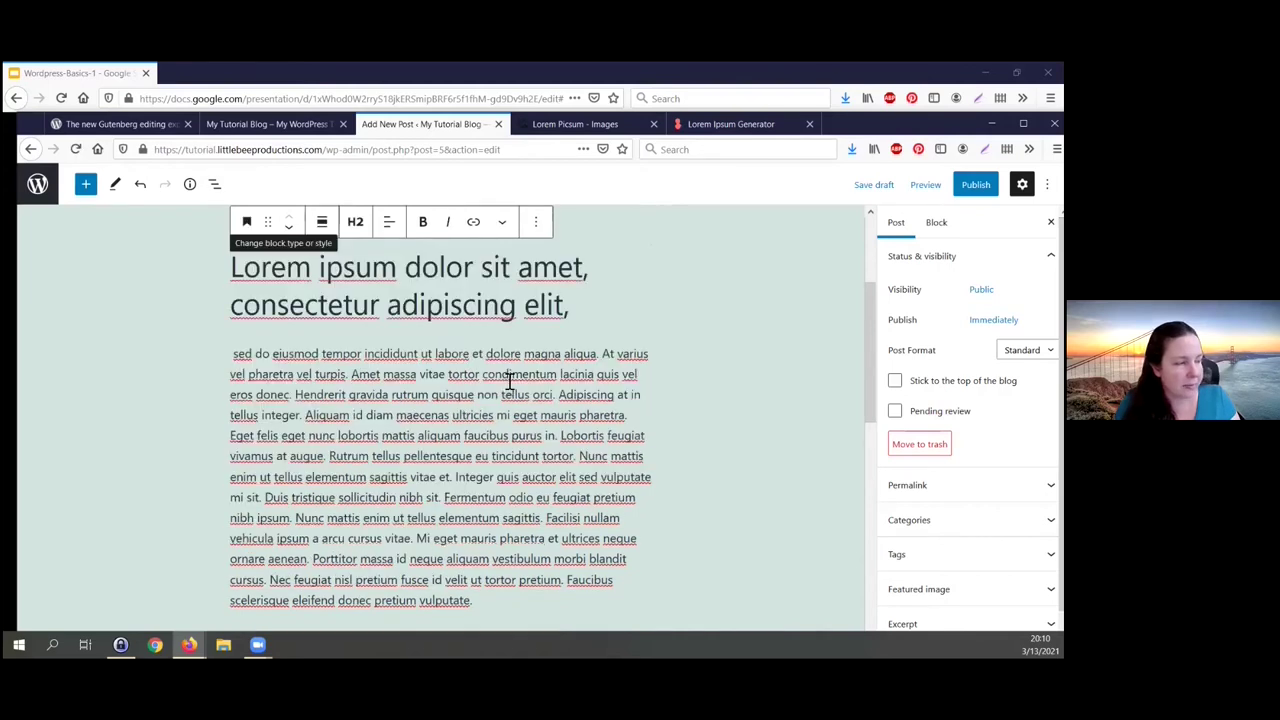
{"action": "scroll", "coordinate": [430, 260], "scroll_direction": "up", "scroll_amount": 3}
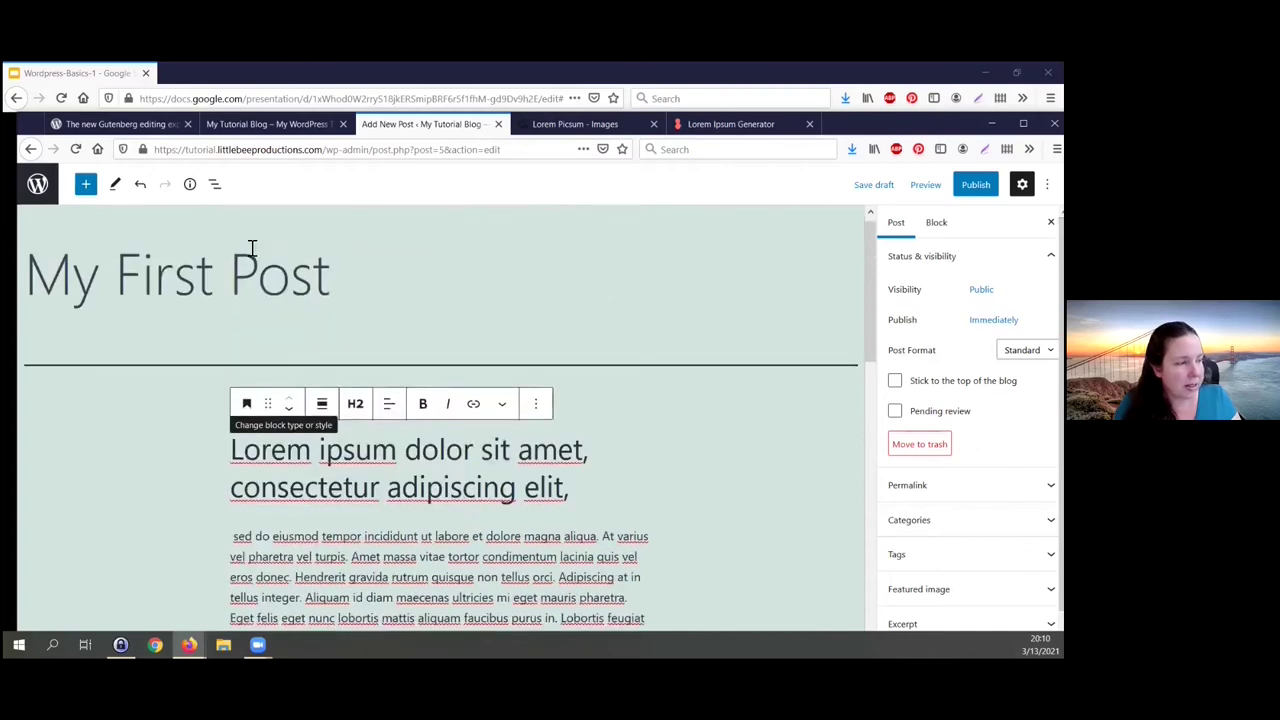
{"action": "left_click", "coordinate": [175, 280]}
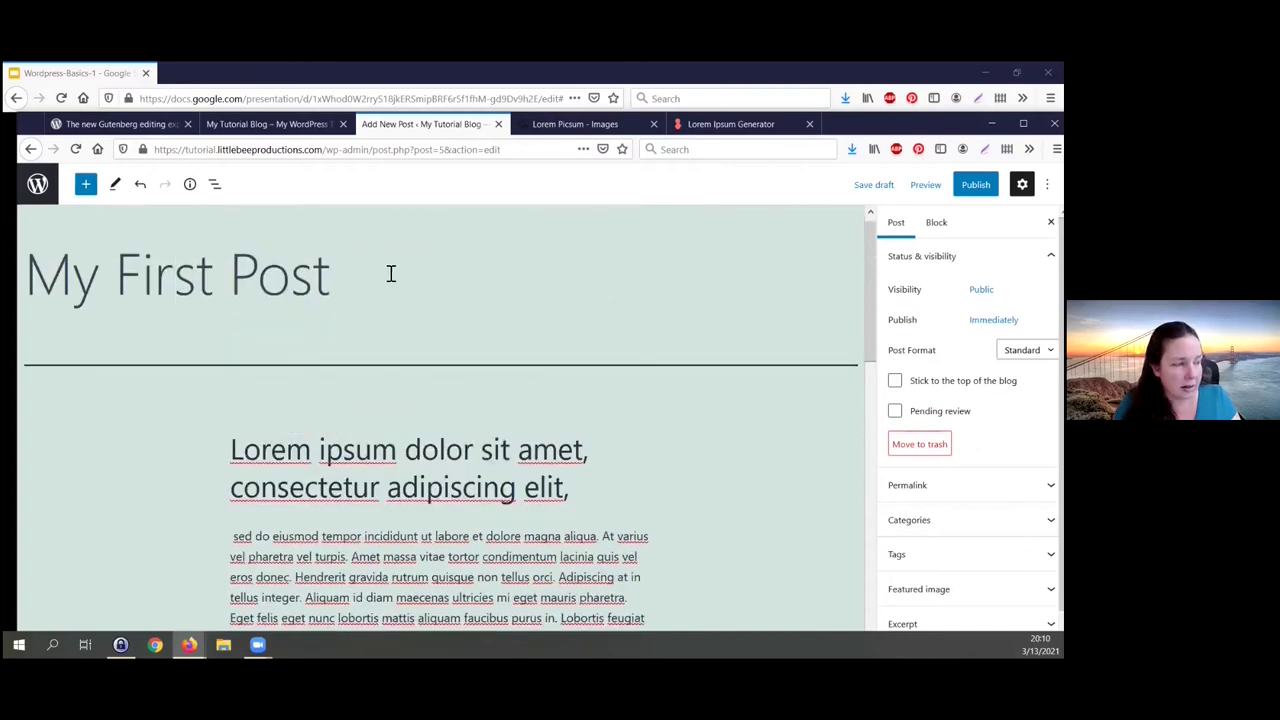
{"action": "left_click_drag", "start_coordinate": [354, 280], "coordinate": [194, 280]}
{"action": "left_click", "coordinate": [78, 283]}
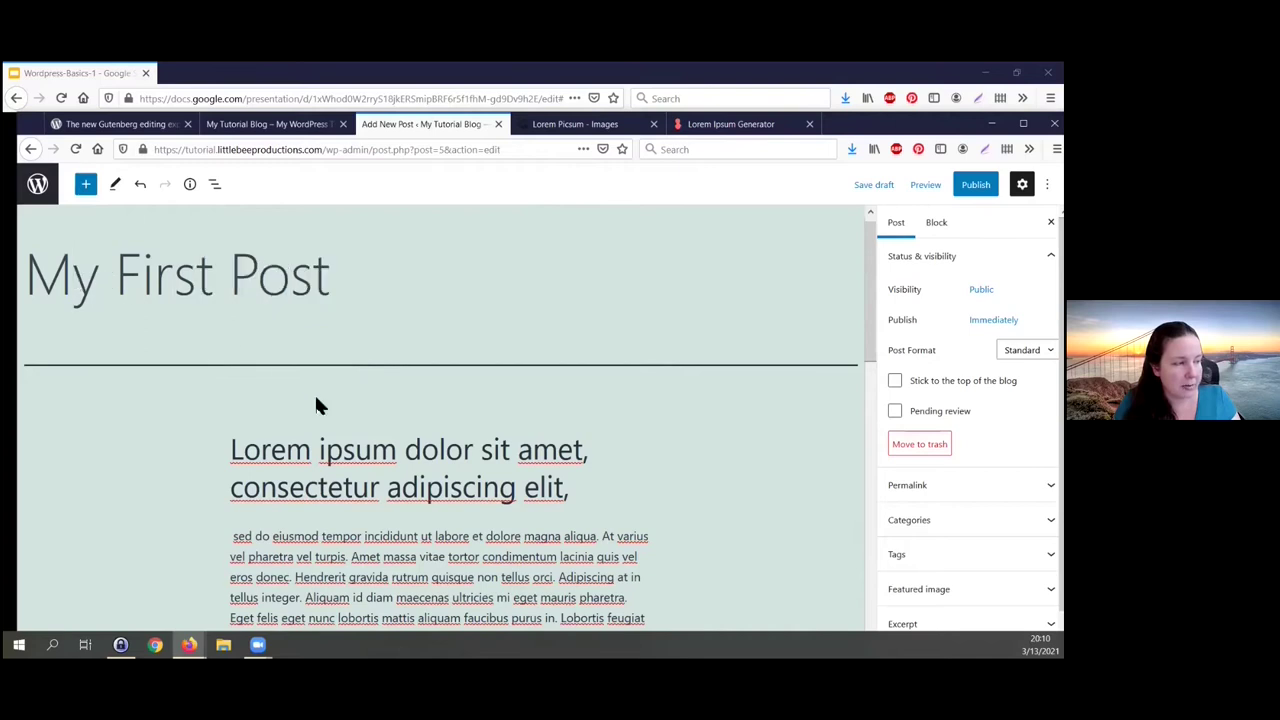
Step: Examine the heading levels available for the new heading, leaving it at H2
{"action": "scroll", "coordinate": [330, 405], "scroll_direction": "down", "scroll_amount": 1}
{"action": "left_click", "coordinate": [348, 390]}
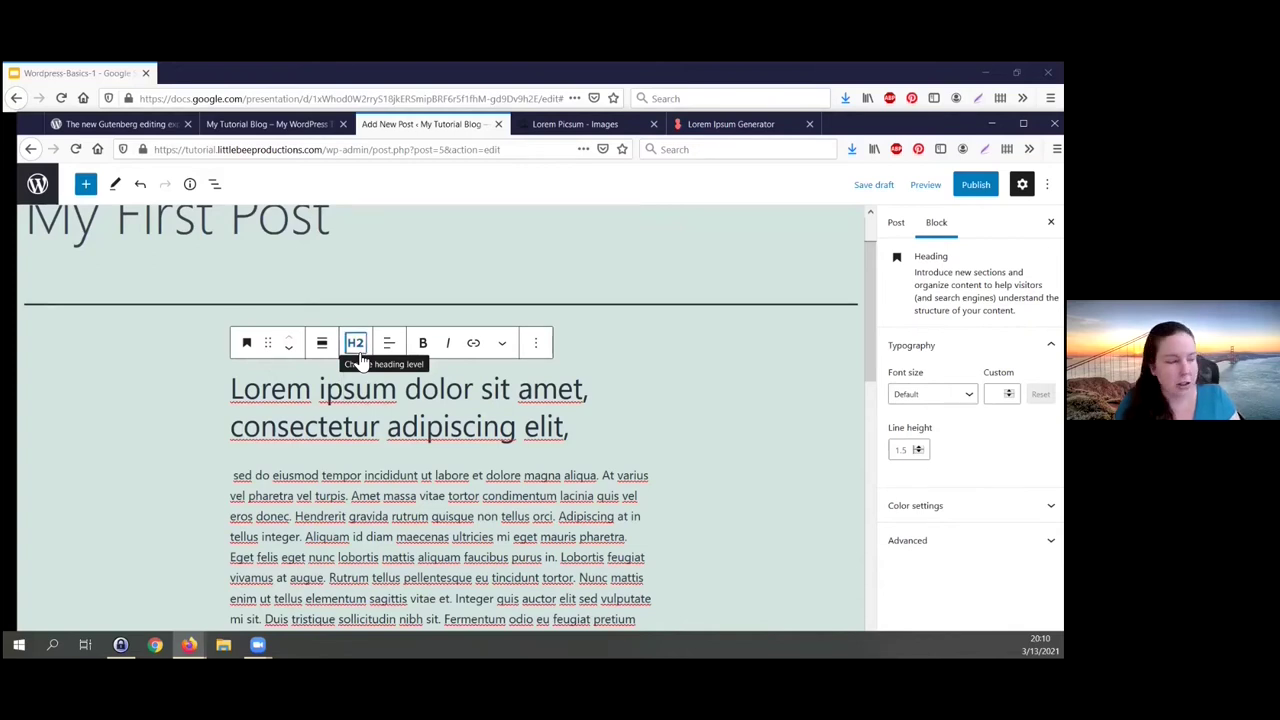
{"action": "left_click", "coordinate": [356, 345]}
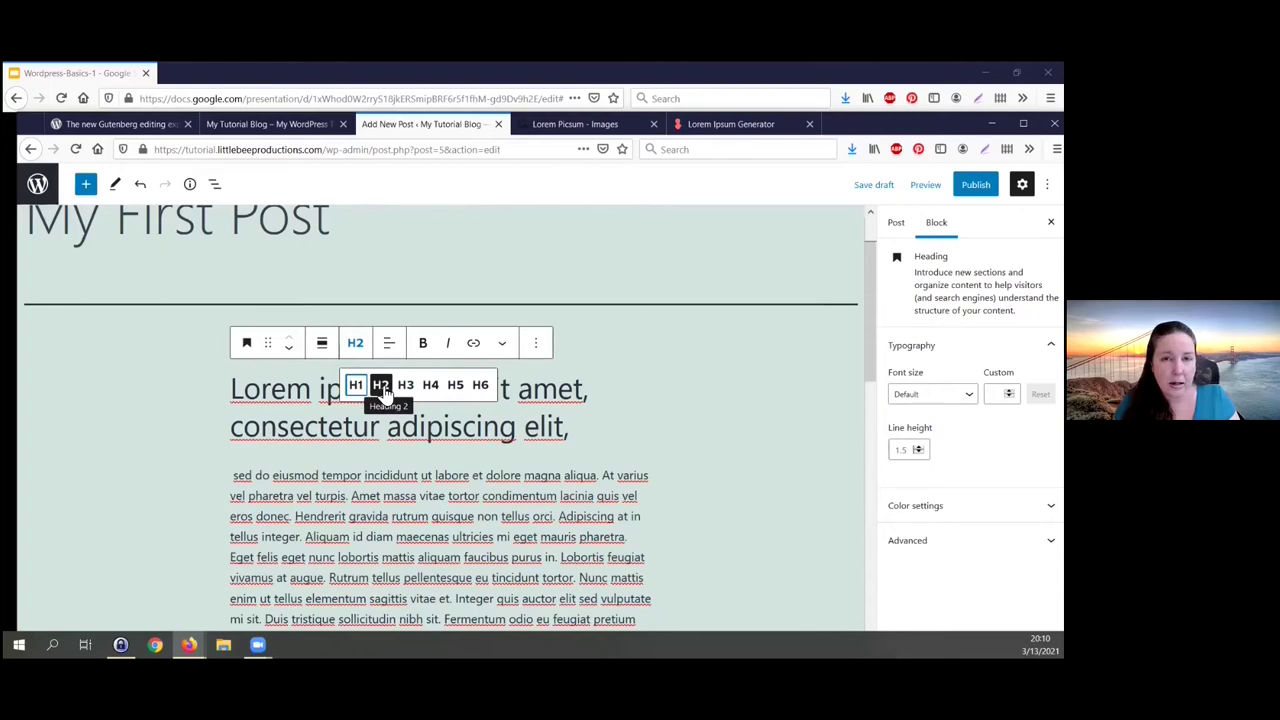
{"action": "left_click", "coordinate": [357, 345]}
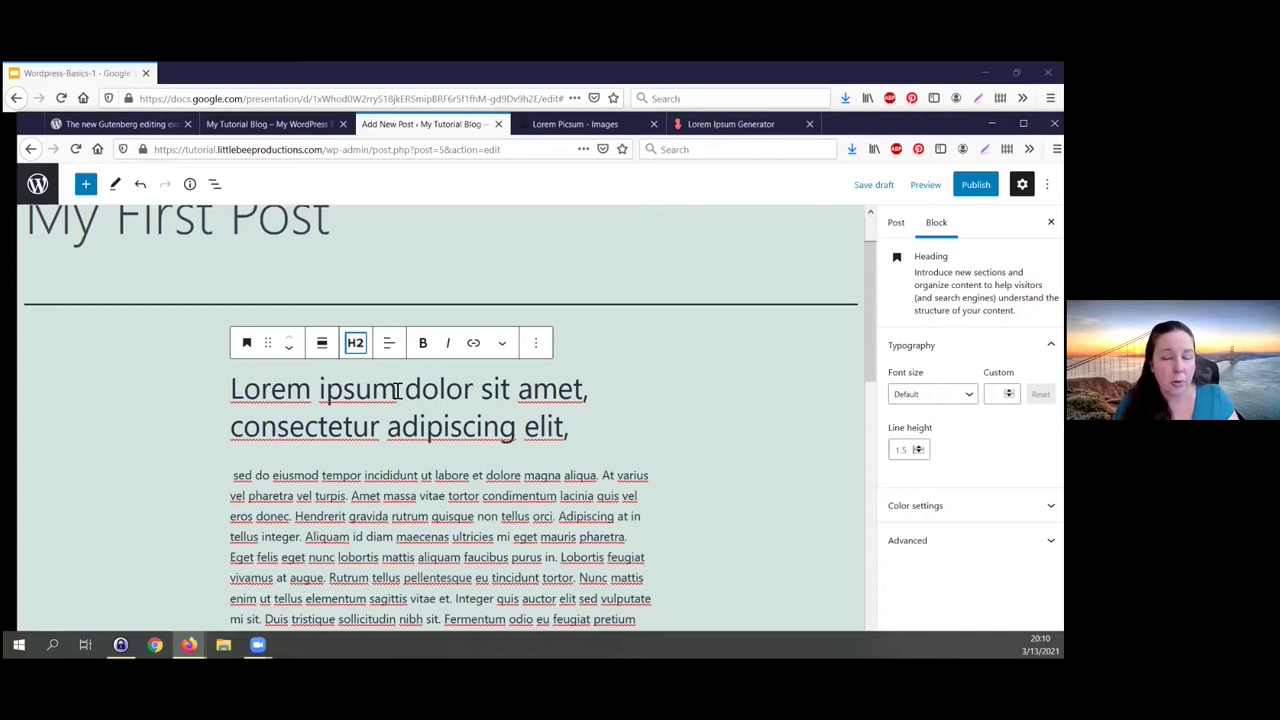
Step: Select the heading and the body paragraphs in turn to examine each one's block controls and settings
{"action": "left_click", "coordinate": [410, 472]}
{"action": "scroll", "coordinate": [428, 483], "scroll_direction": "down", "scroll_amount": 1}
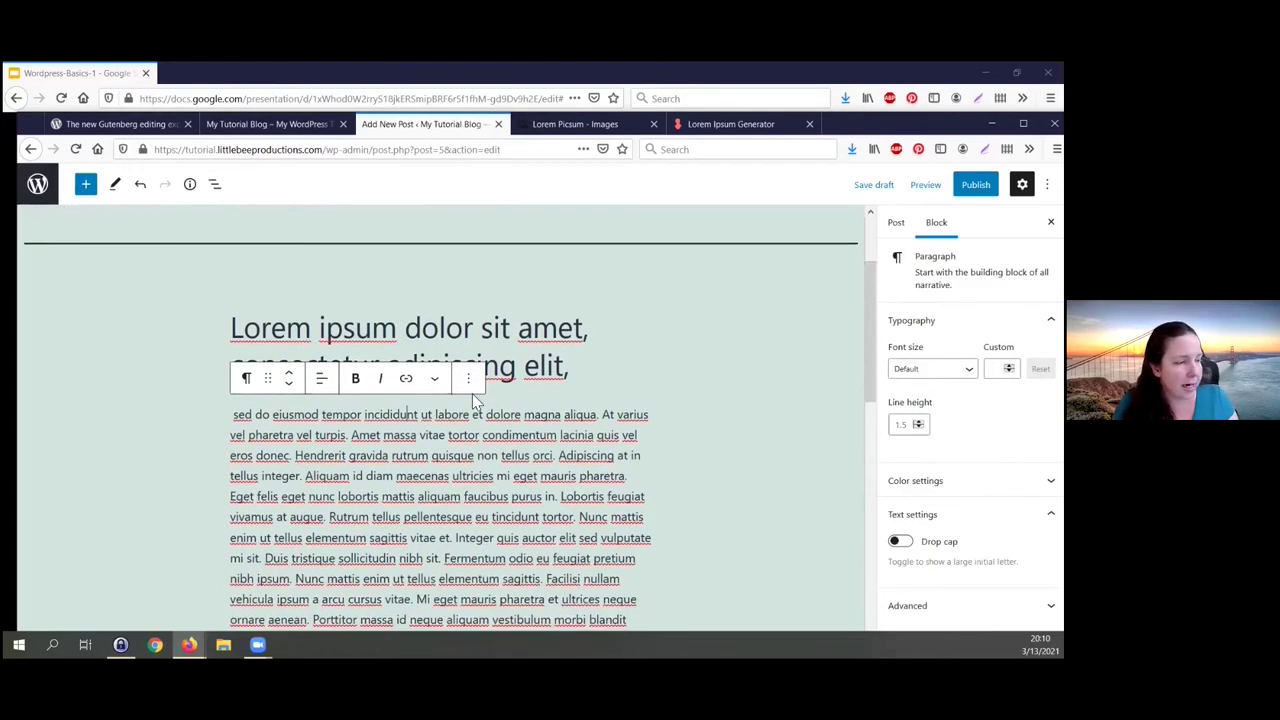
{"action": "left_click", "coordinate": [435, 345]}
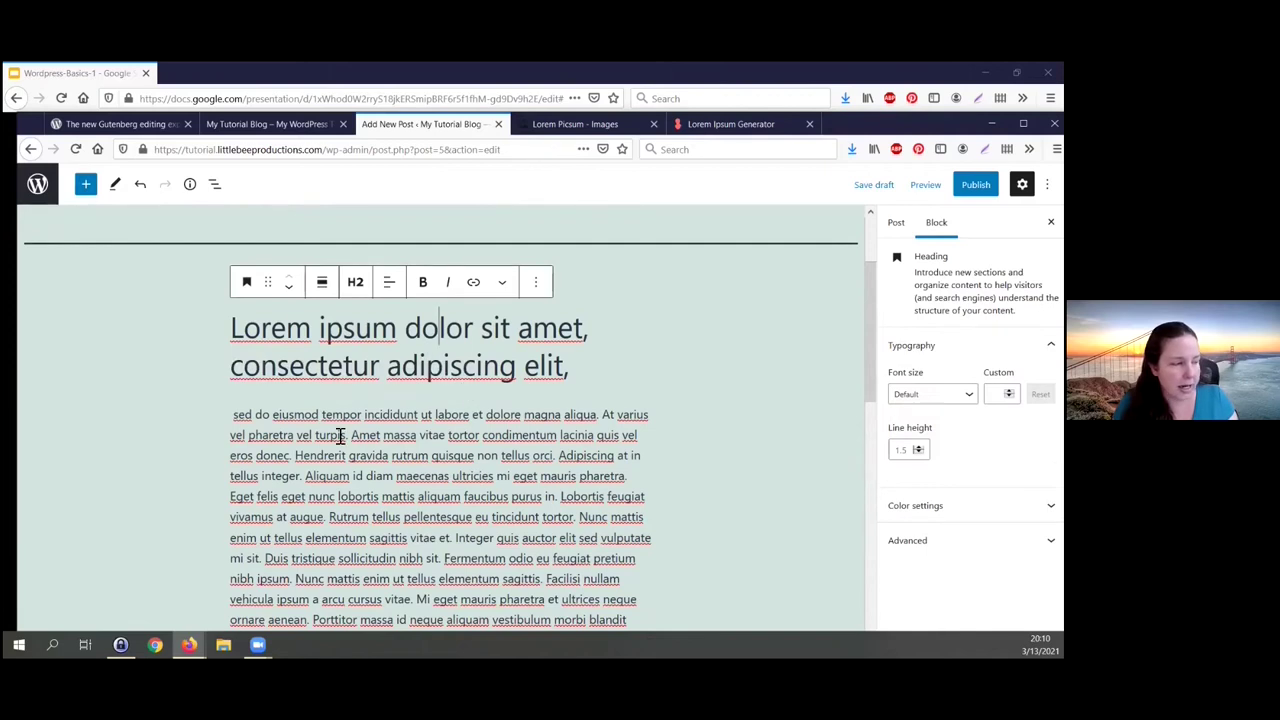
{"action": "left_click", "coordinate": [399, 440]}
{"action": "scroll", "coordinate": [399, 445], "scroll_direction": "down", "scroll_amount": 3}
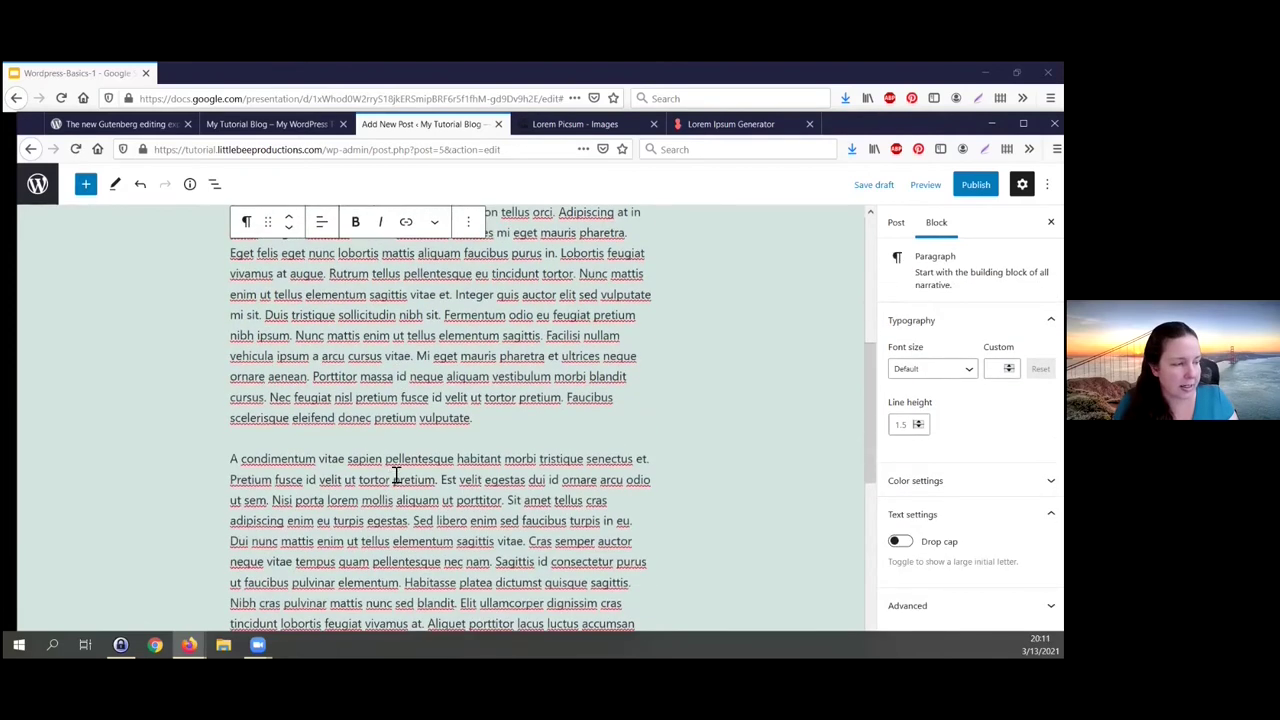
{"action": "left_click", "coordinate": [407, 450]}
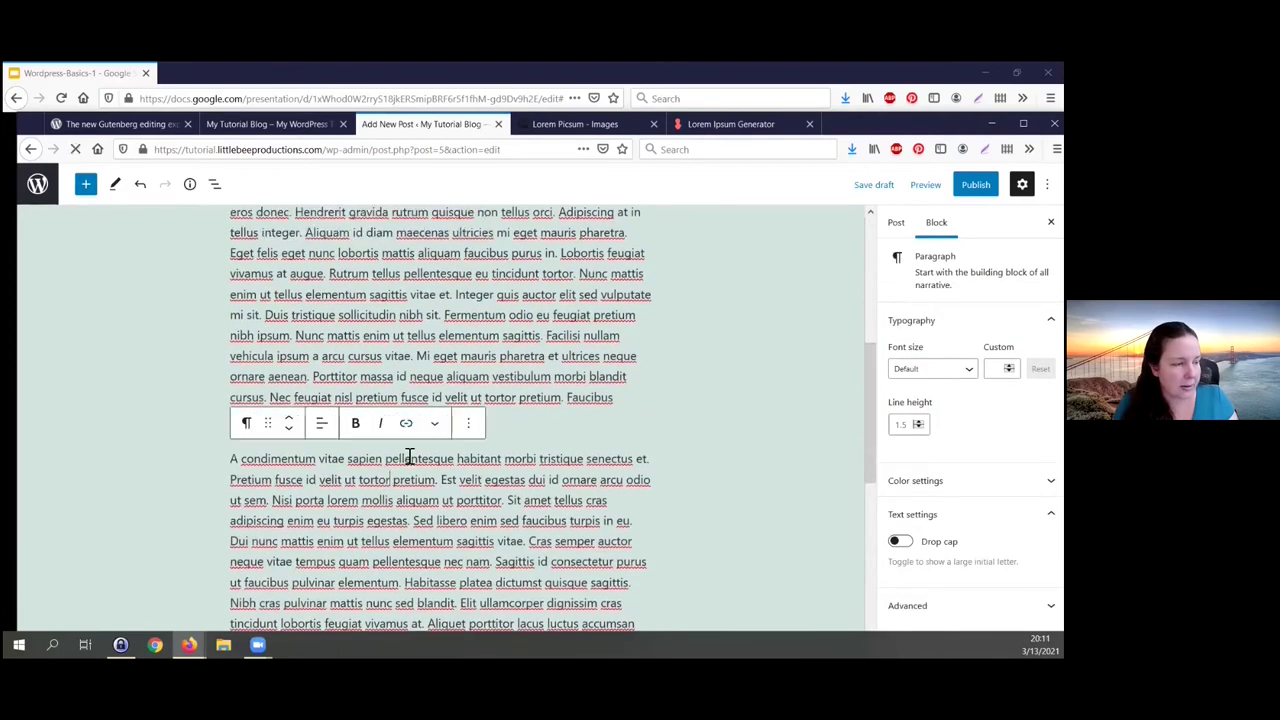
{"action": "left_click", "coordinate": [471, 371]}
{"action": "scroll", "coordinate": [440, 365], "scroll_direction": "up", "scroll_amount": 1}
{"action": "scroll", "coordinate": [444, 370], "scroll_direction": "up", "scroll_amount": 3}
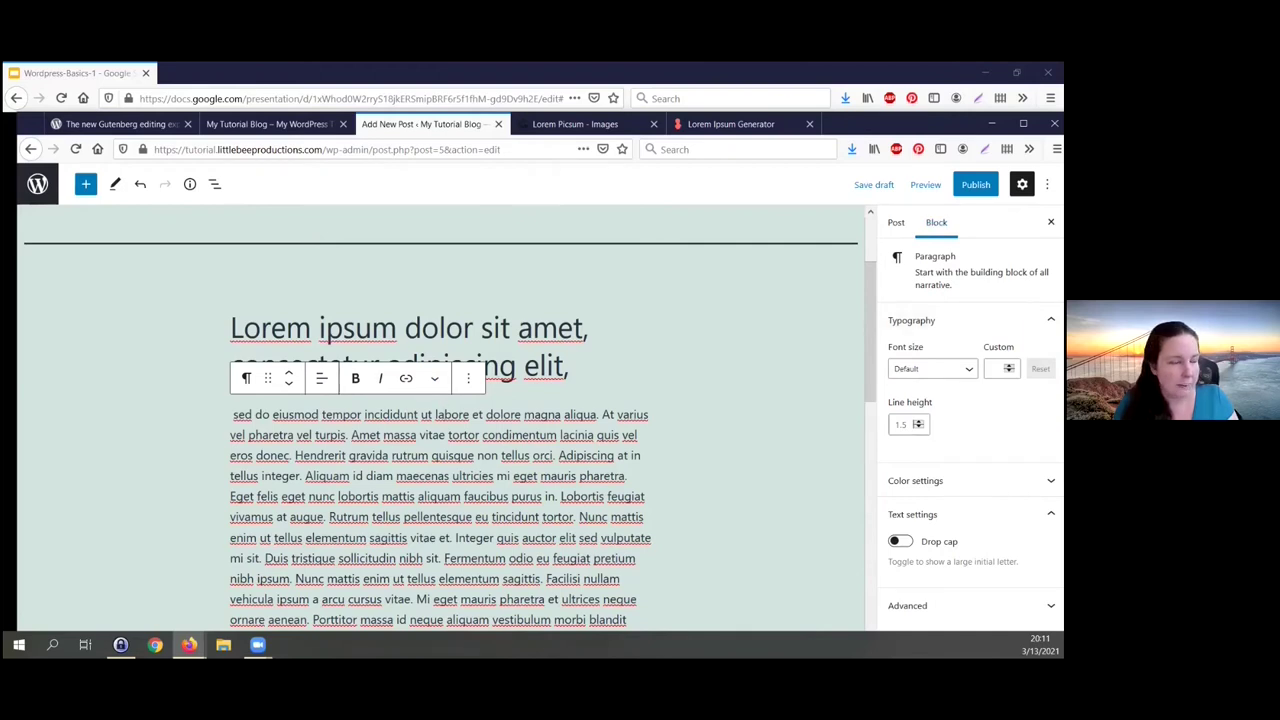
Step: Save the post as a draft and preview it in a new tab, viewing the title, heading and body text
{"action": "scroll", "coordinate": [669, 360], "scroll_direction": "down", "scroll_amount": 1}
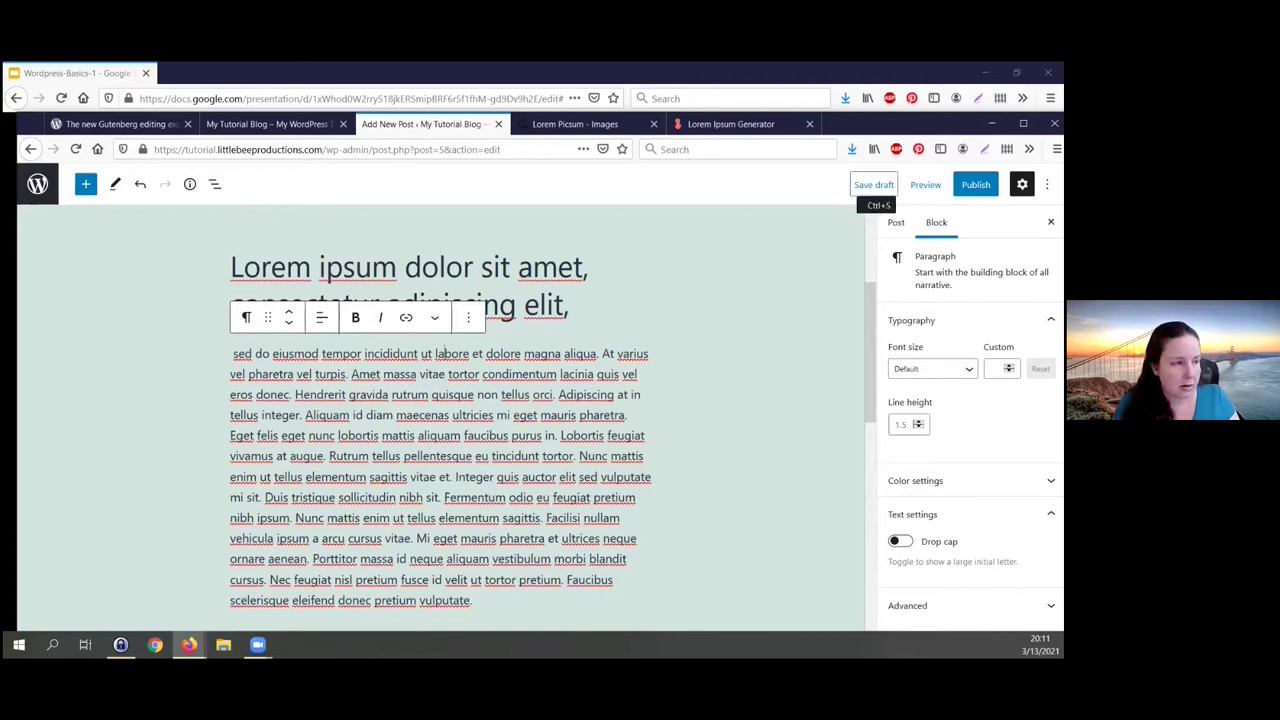
{"action": "left_click", "coordinate": [873, 184]}
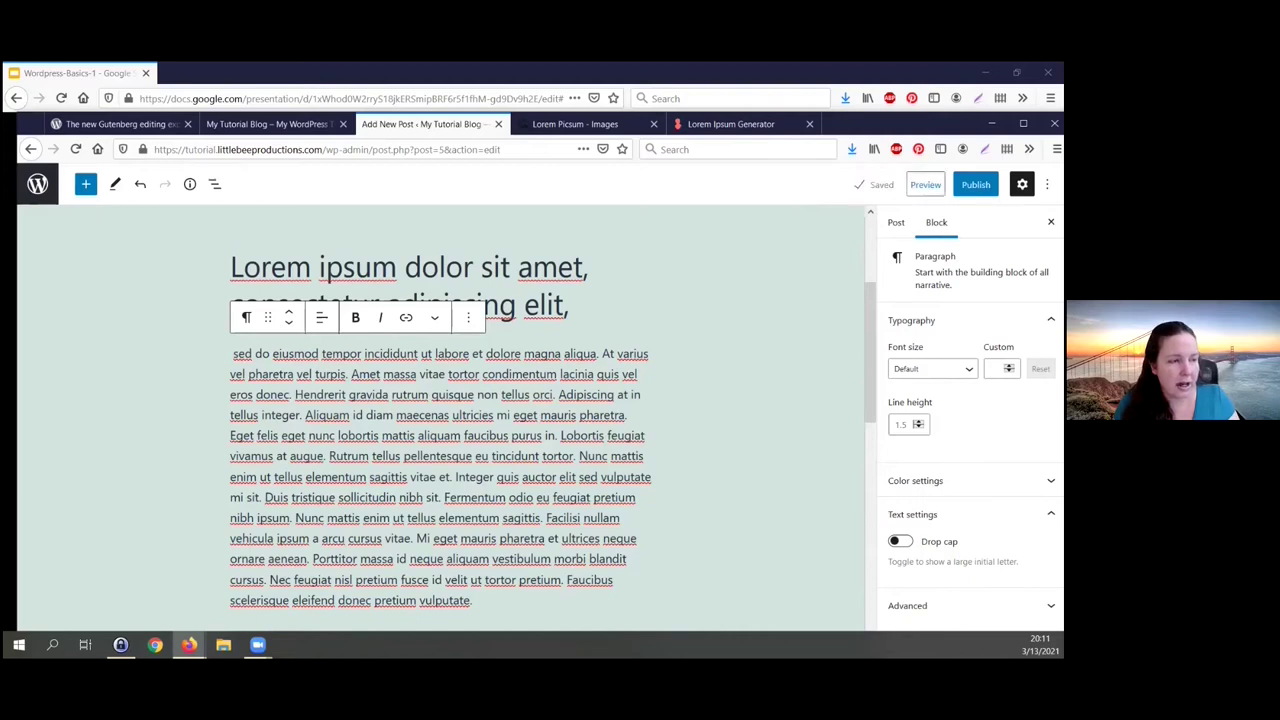
{"action": "left_click", "coordinate": [925, 184]}
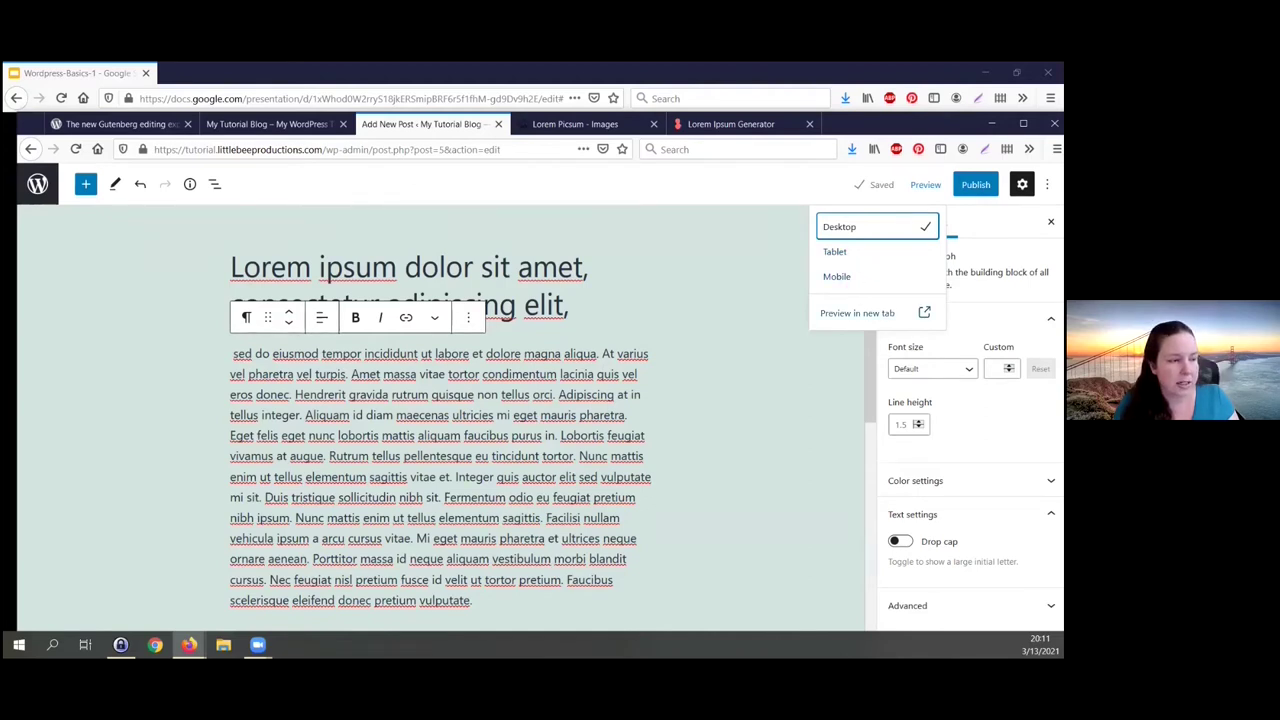
{"action": "left_click", "coordinate": [857, 313]}
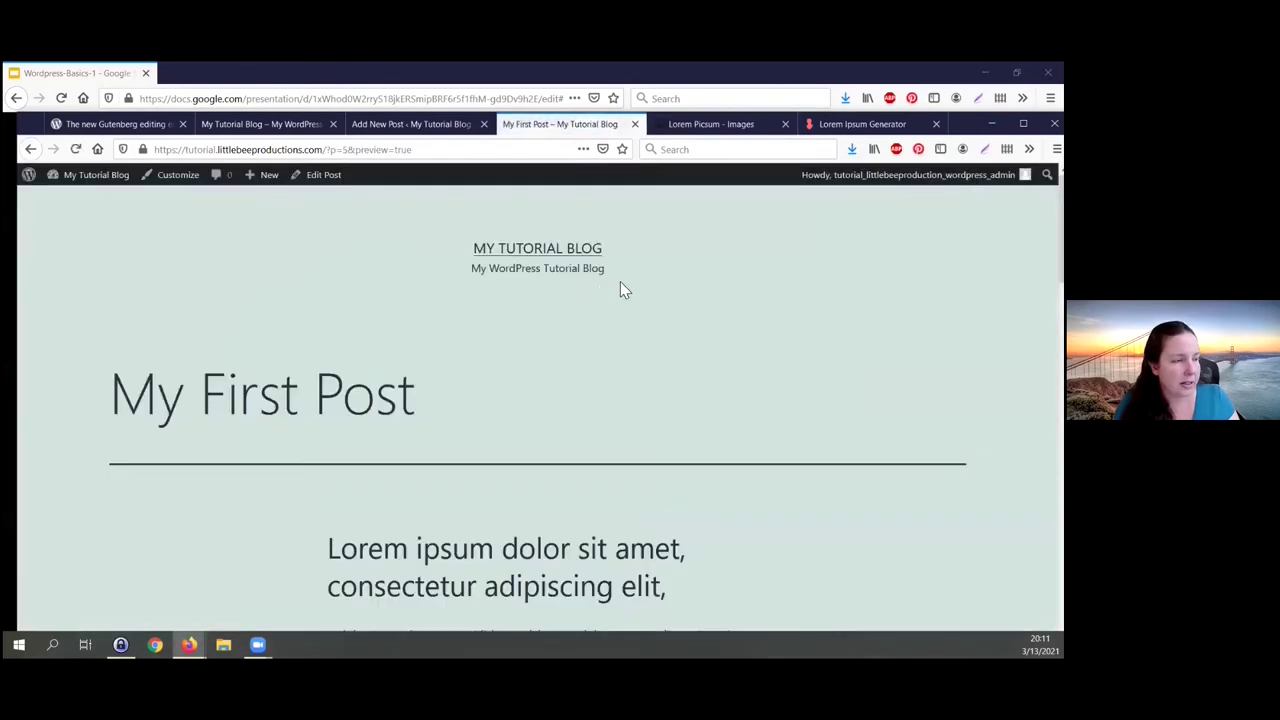
{"action": "scroll", "coordinate": [684, 284], "scroll_direction": "down", "scroll_amount": 5}
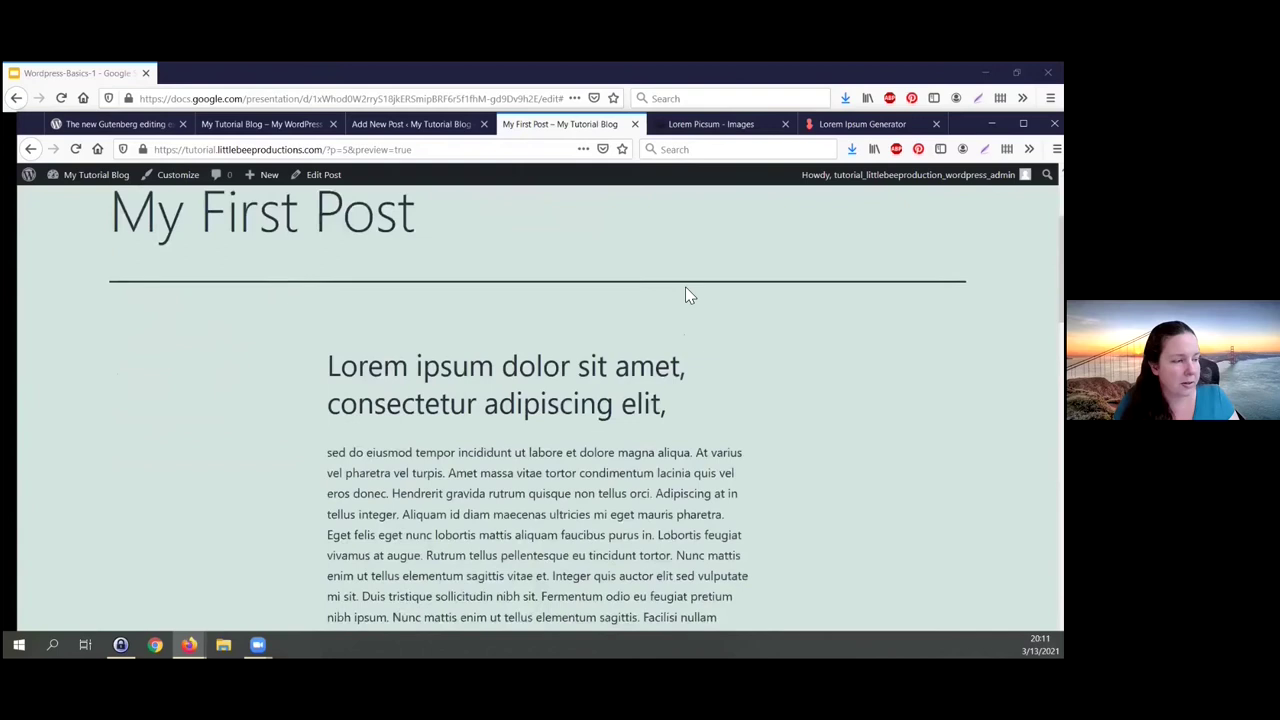
Step: Review the previewed post from the body text down to its publication details, category, comment form and next-post link, and return to the site header
{"action": "scroll", "coordinate": [685, 296], "scroll_direction": "down", "scroll_amount": 10}
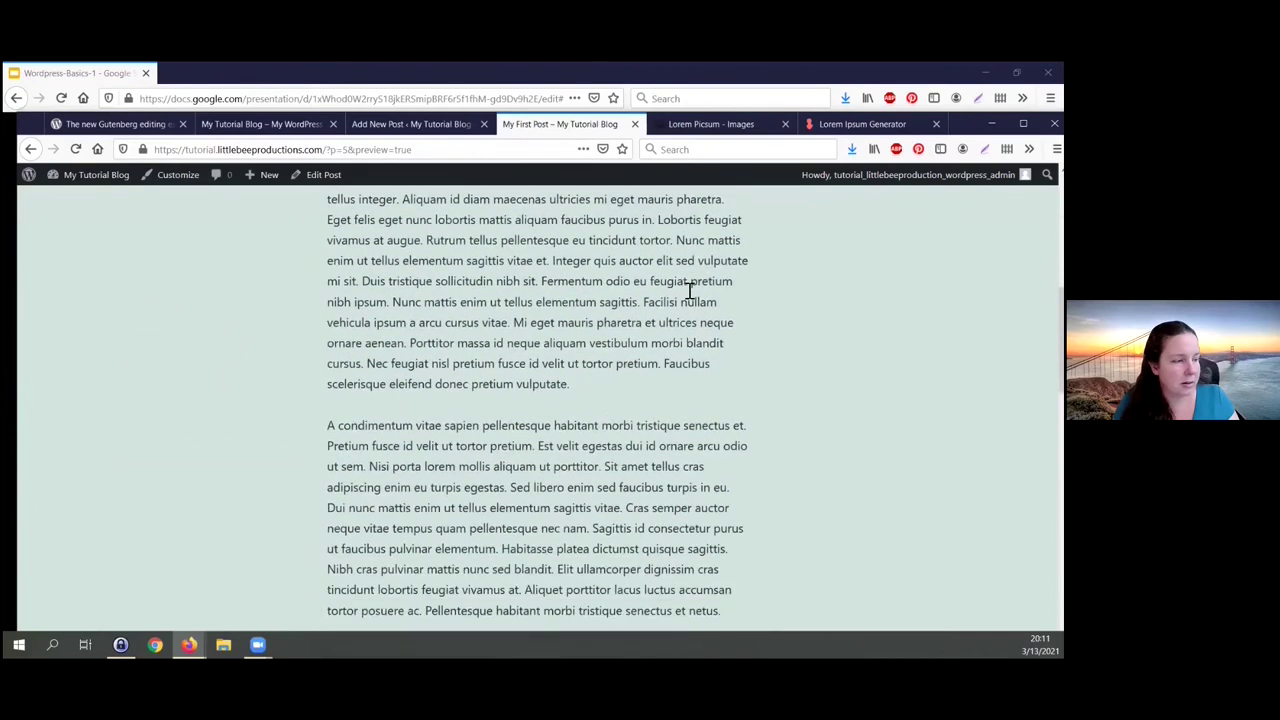
{"action": "scroll", "coordinate": [686, 296], "scroll_direction": "down", "scroll_amount": 1}
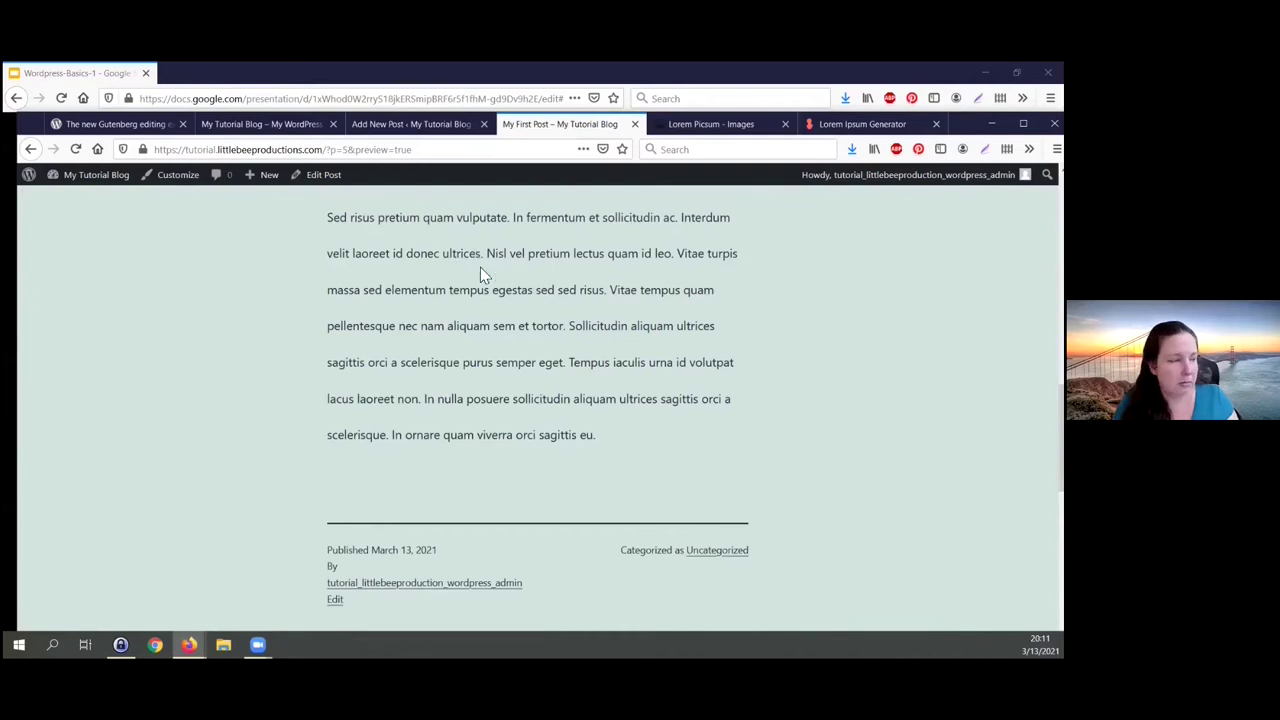
{"action": "scroll", "coordinate": [570, 325], "scroll_direction": "down", "scroll_amount": 2}
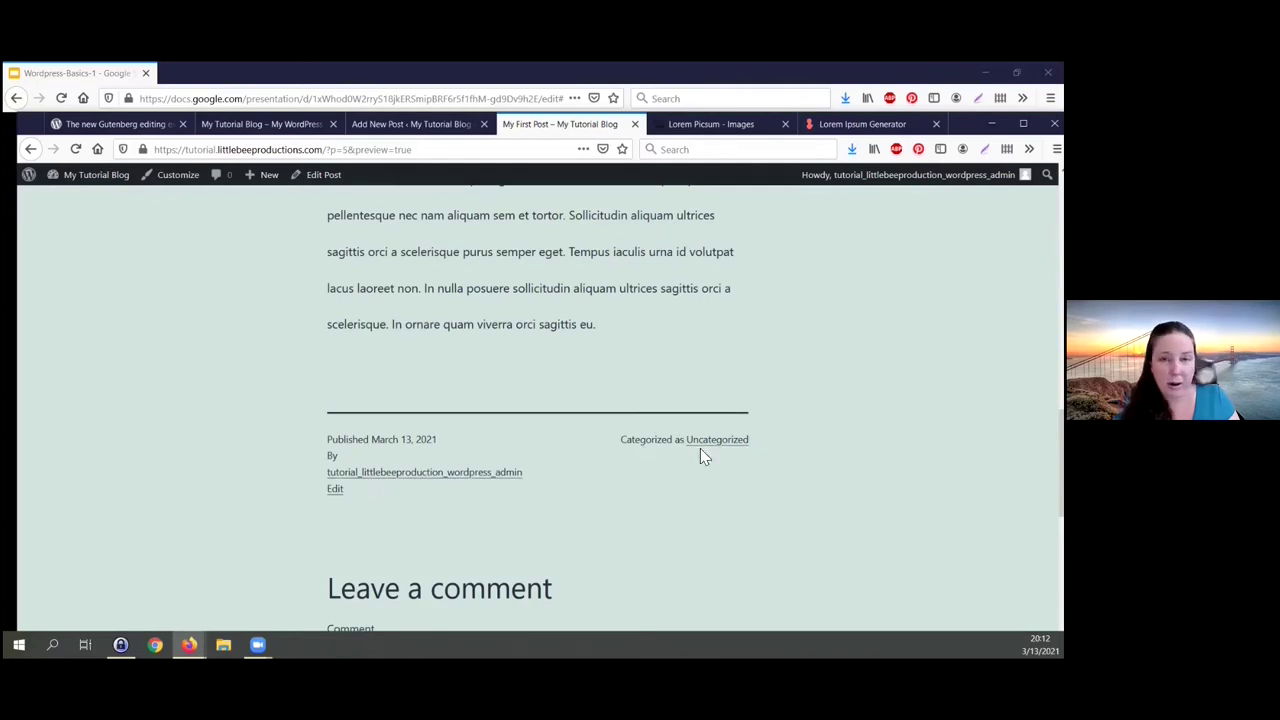
{"action": "scroll", "coordinate": [594, 491], "scroll_direction": "down", "scroll_amount": 2}
{"action": "scroll", "coordinate": [594, 491], "scroll_direction": "down", "scroll_amount": 1}
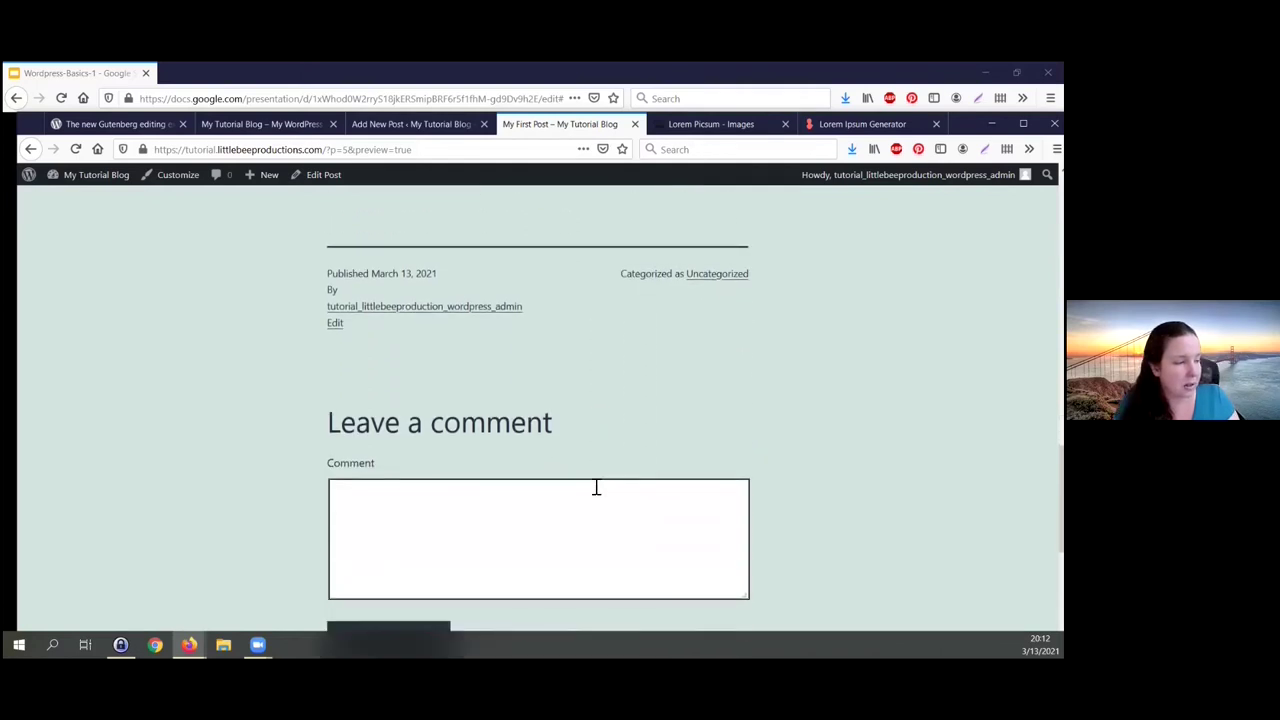
{"action": "scroll", "coordinate": [596, 487], "scroll_direction": "down", "scroll_amount": 2}
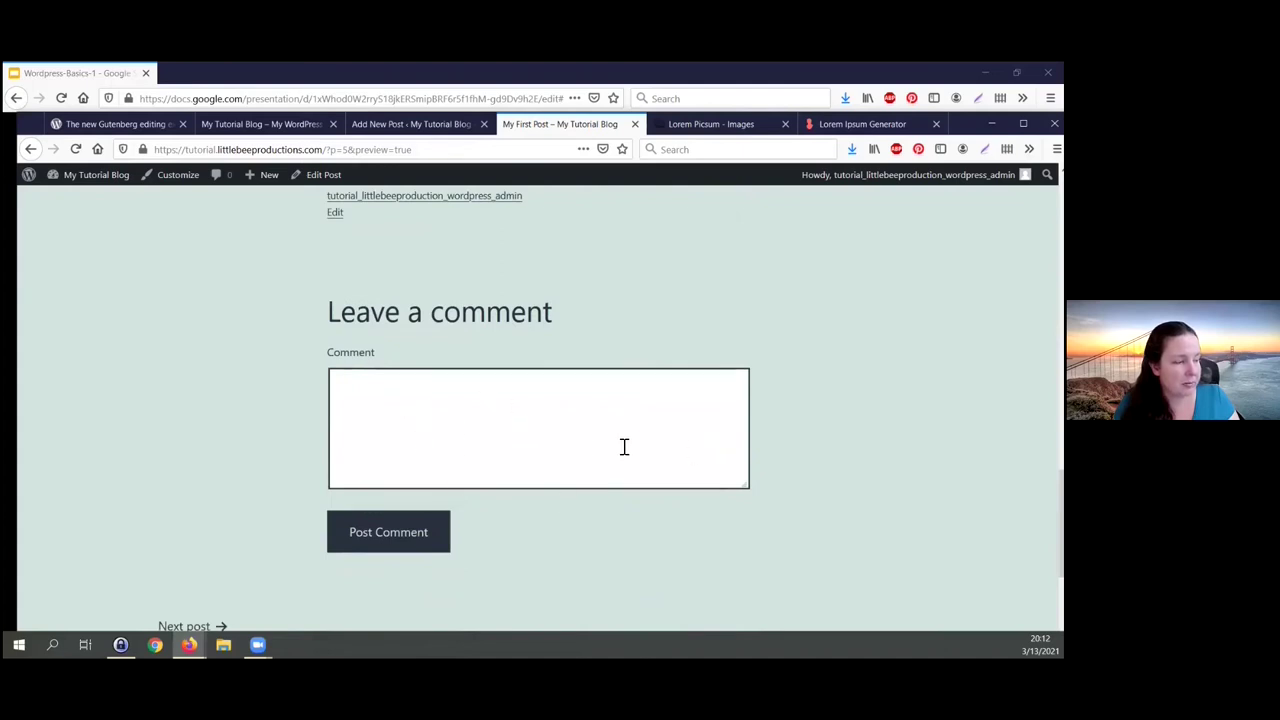
{"action": "scroll", "coordinate": [622, 447], "scroll_direction": "down", "scroll_amount": 3}
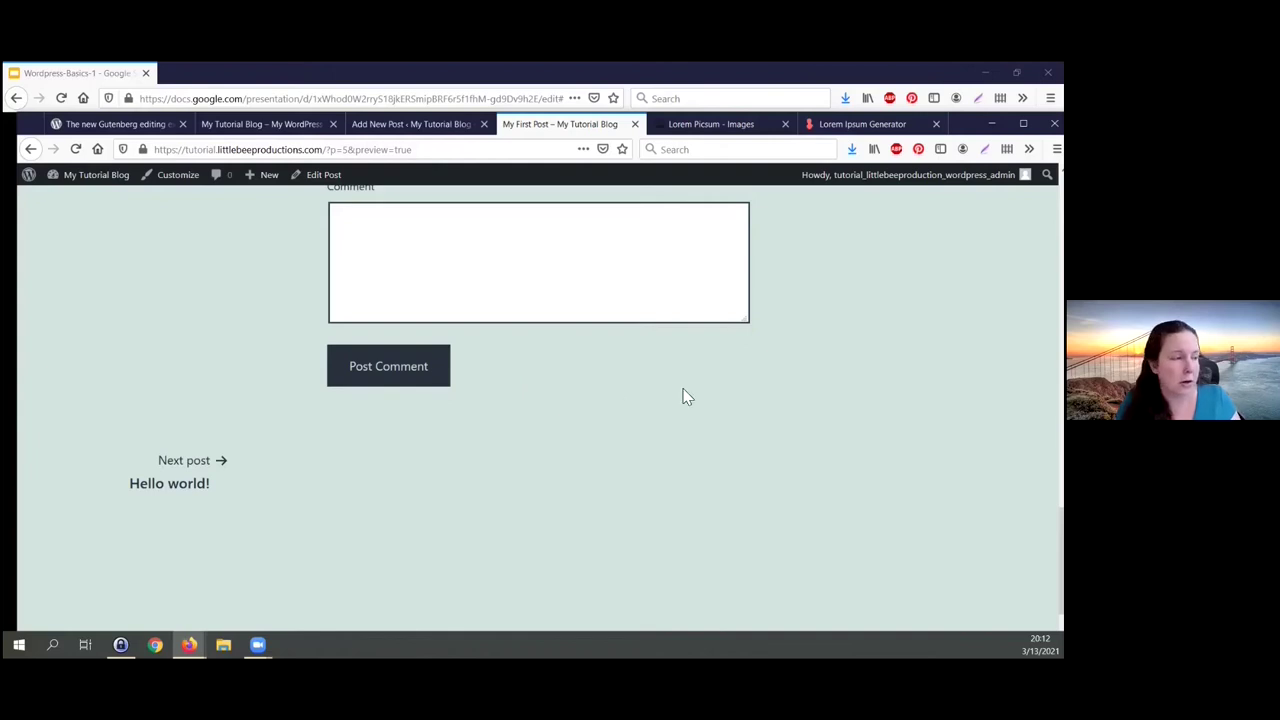
{"action": "scroll", "coordinate": [683, 394], "scroll_direction": "up", "scroll_amount": 6}
{"action": "scroll", "coordinate": [683, 394], "scroll_direction": "up", "scroll_amount": 10}
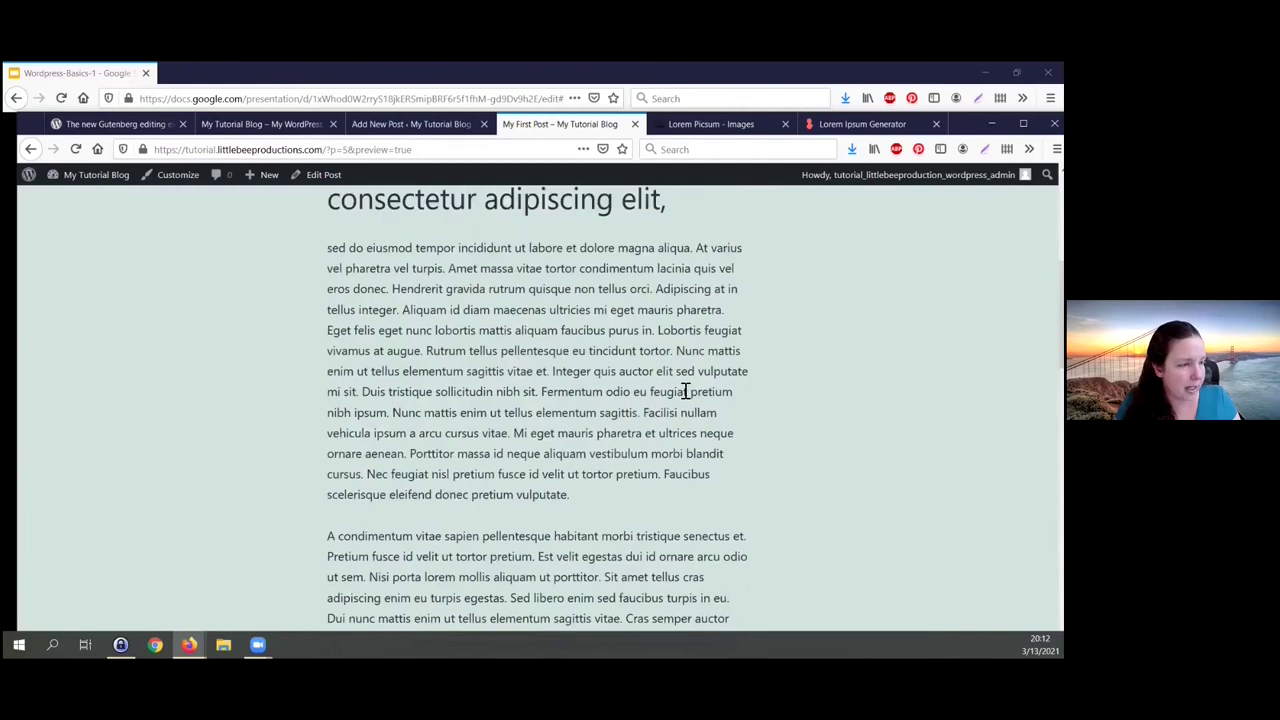
{"action": "scroll", "coordinate": [683, 394], "scroll_direction": "up", "scroll_amount": 1}
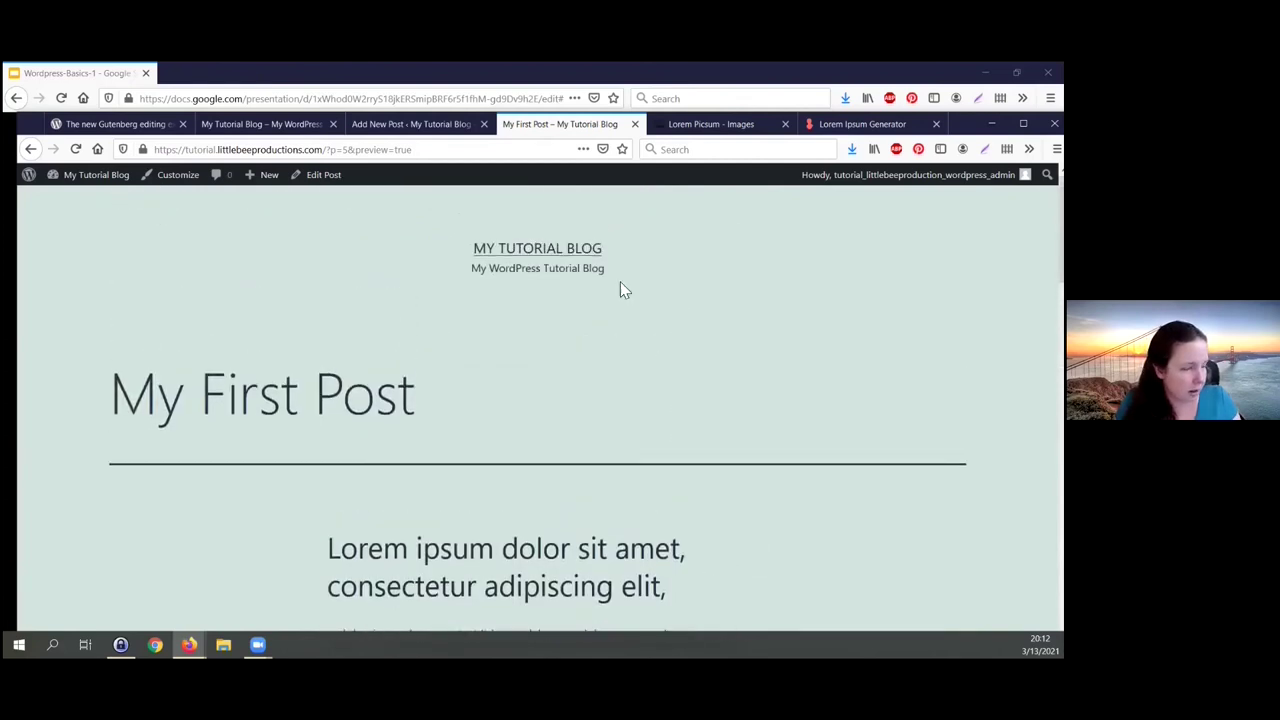
Step: Return to the post editor and insert an Image block between the first and second body paragraphs
{"action": "left_click", "coordinate": [436, 127]}
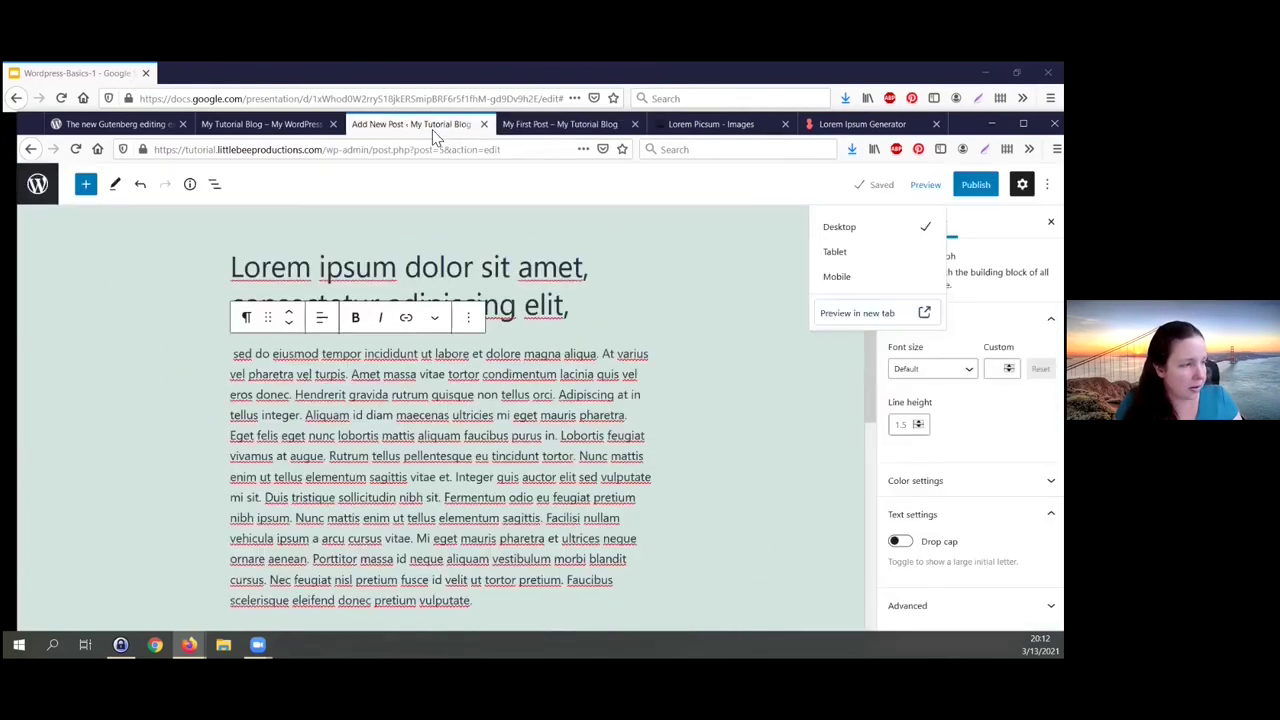
{"action": "left_click", "coordinate": [640, 345]}
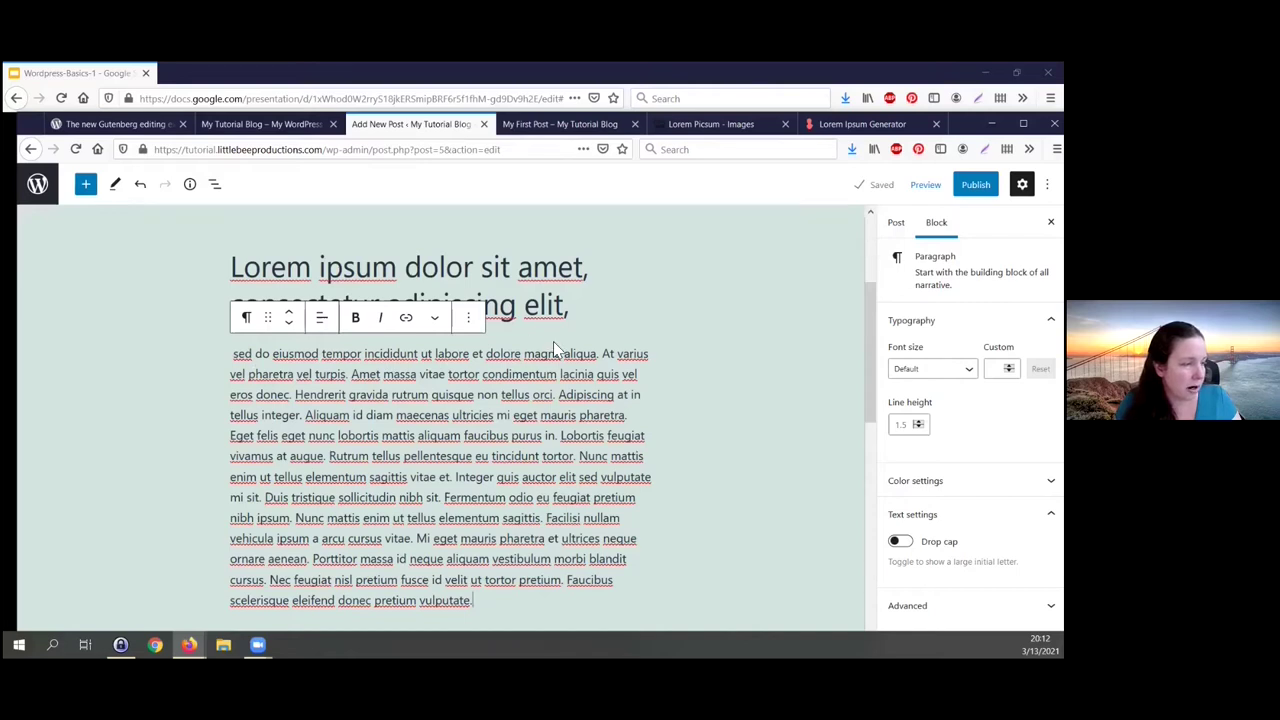
{"action": "scroll", "coordinate": [556, 515], "scroll_direction": "down", "scroll_amount": 2}
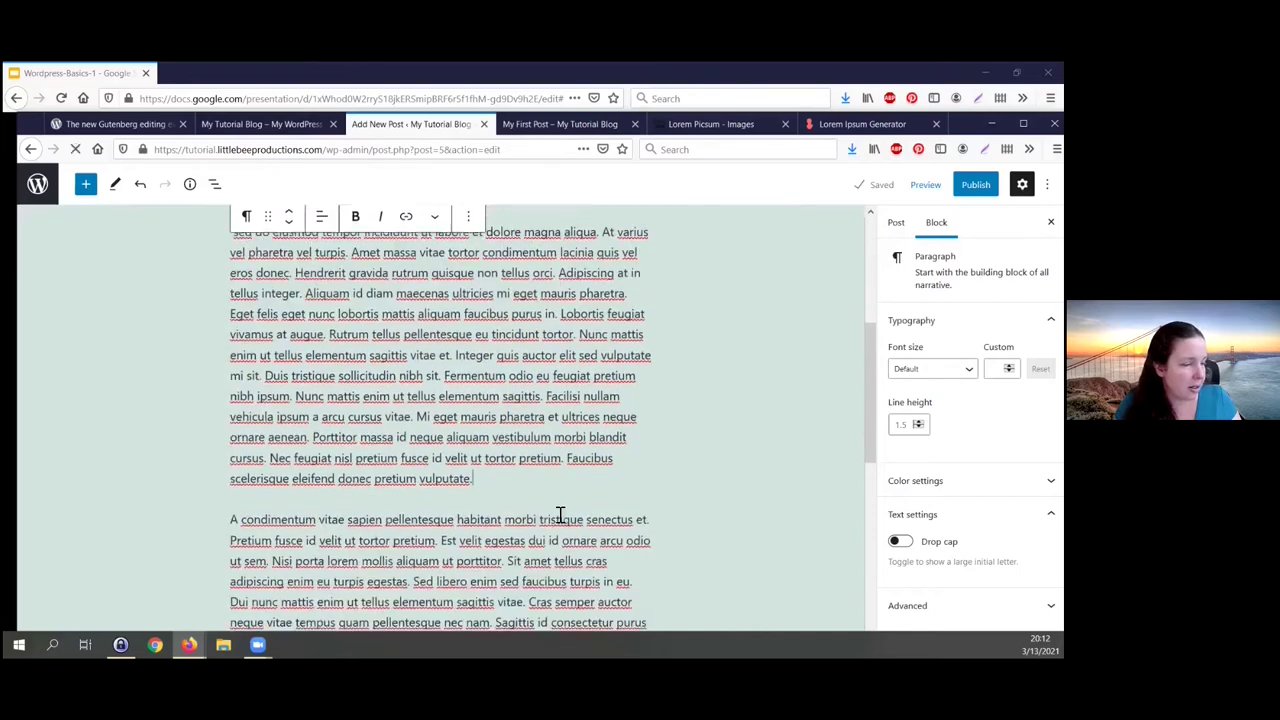
{"action": "left_click", "coordinate": [509, 479]}
{"action": "key", "text": "Return"}
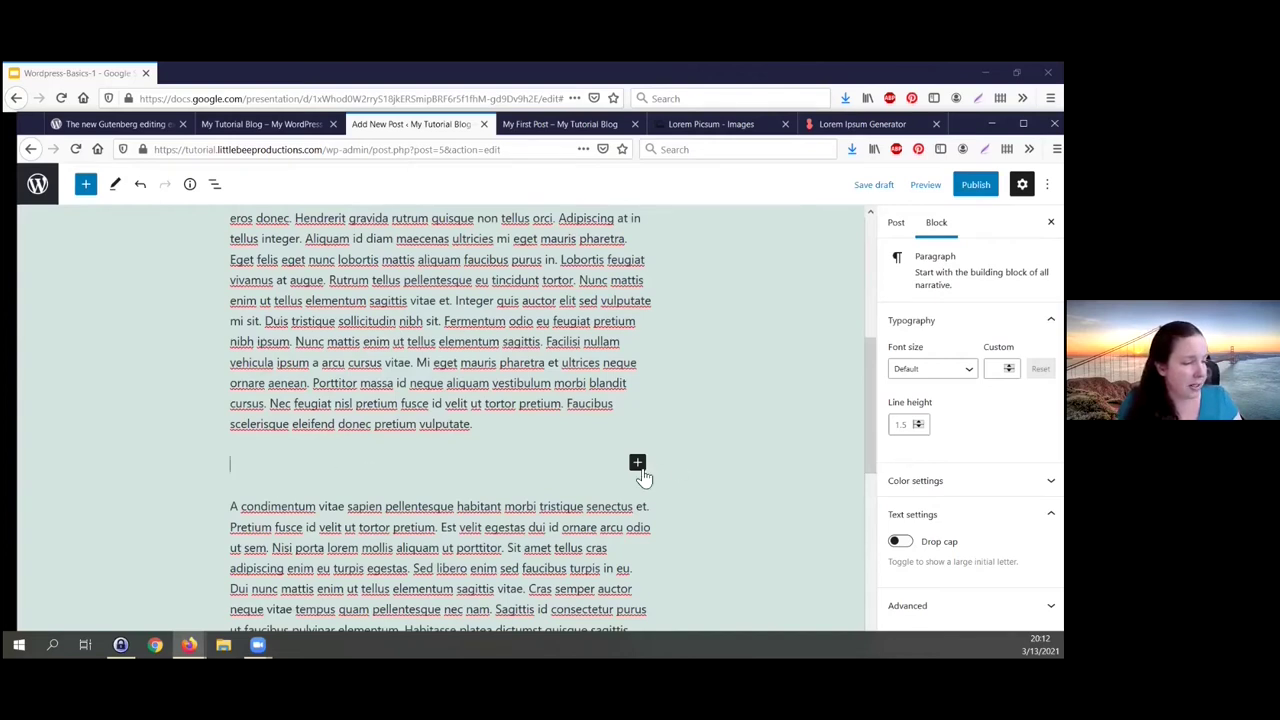
{"action": "left_click", "coordinate": [639, 468]}
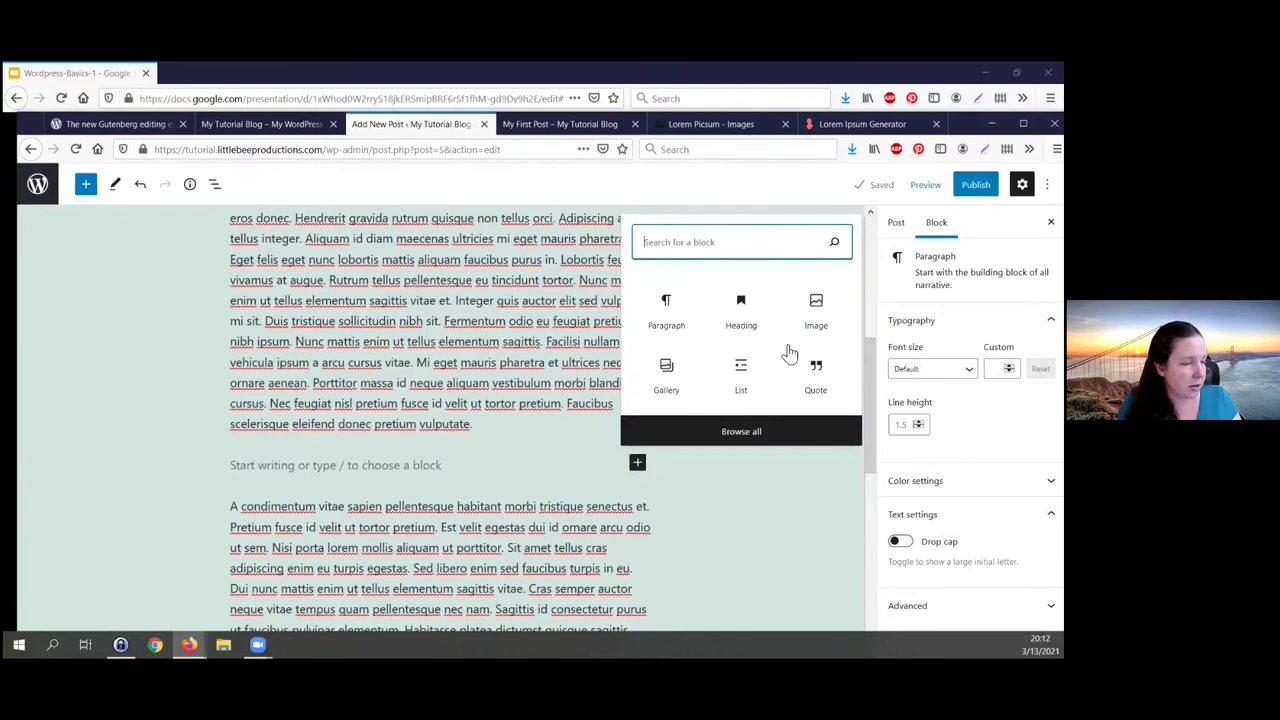
{"action": "left_click", "coordinate": [815, 330]}
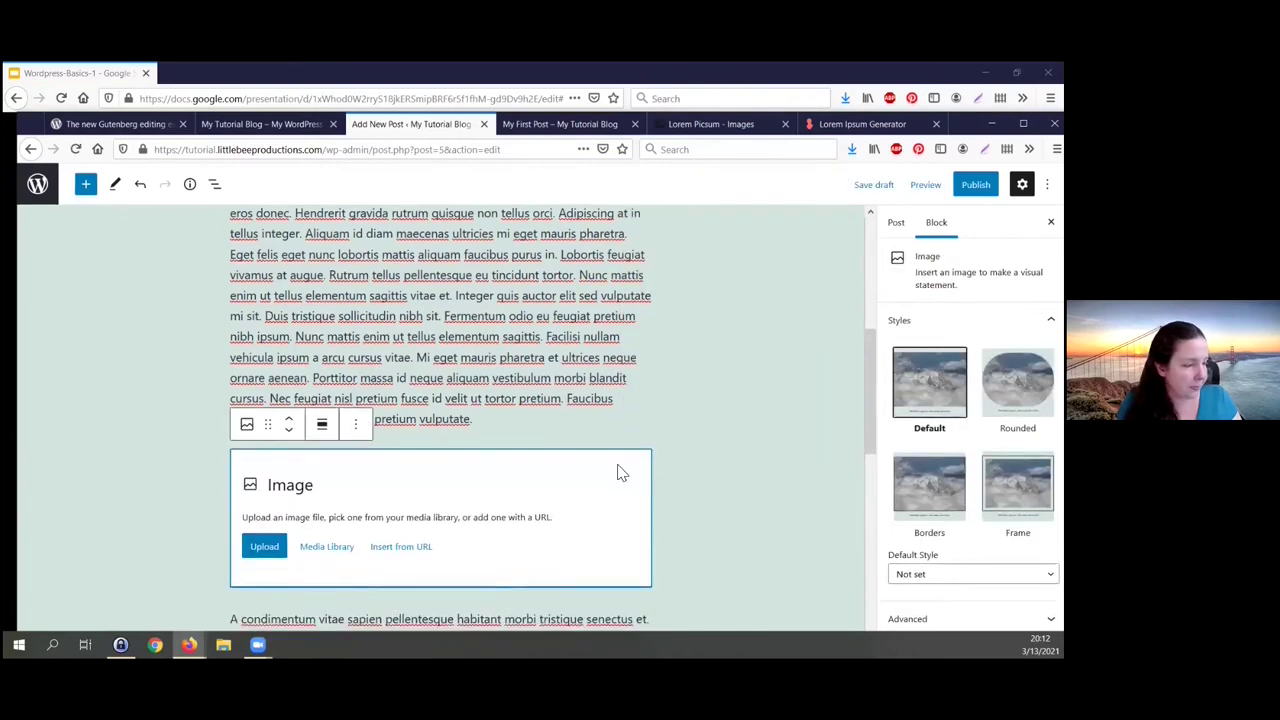
{"action": "scroll", "coordinate": [625, 455], "scroll_direction": "down", "scroll_amount": 2}
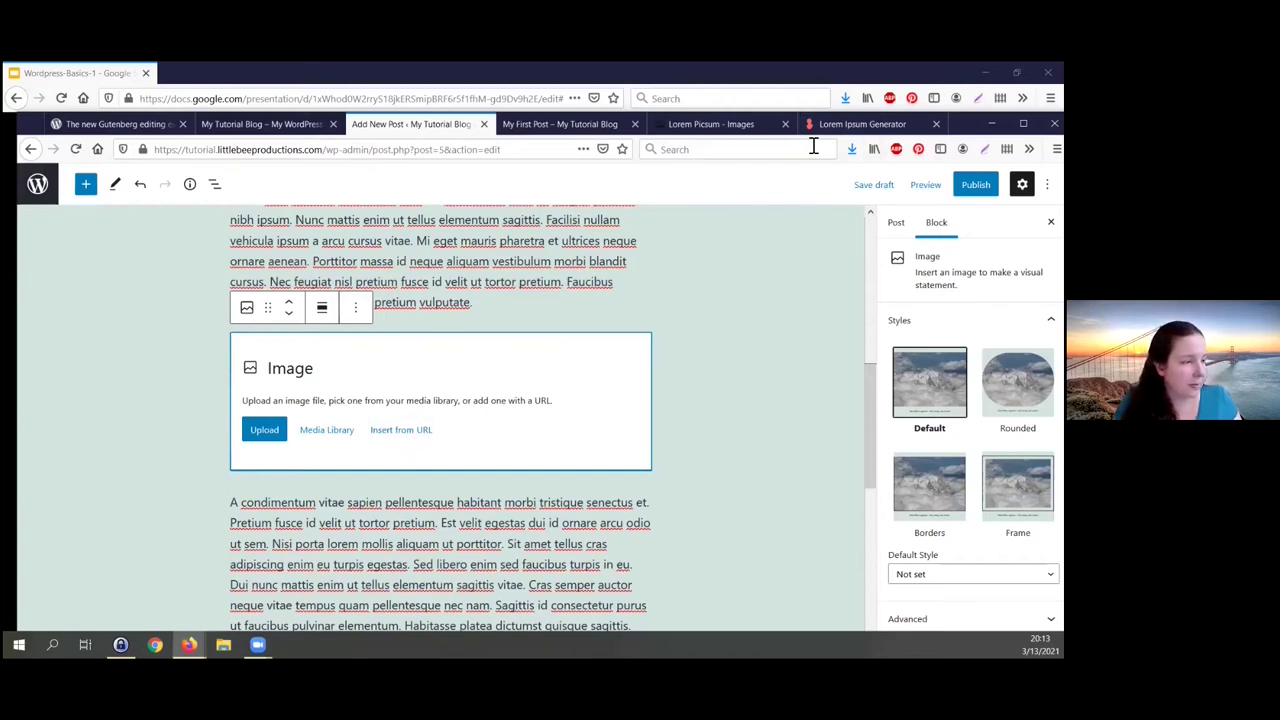
Step: Switch to the Lorem Picsum gallery and open image #1011 of the woman in a canoe at full size
{"action": "left_click", "coordinate": [739, 130]}
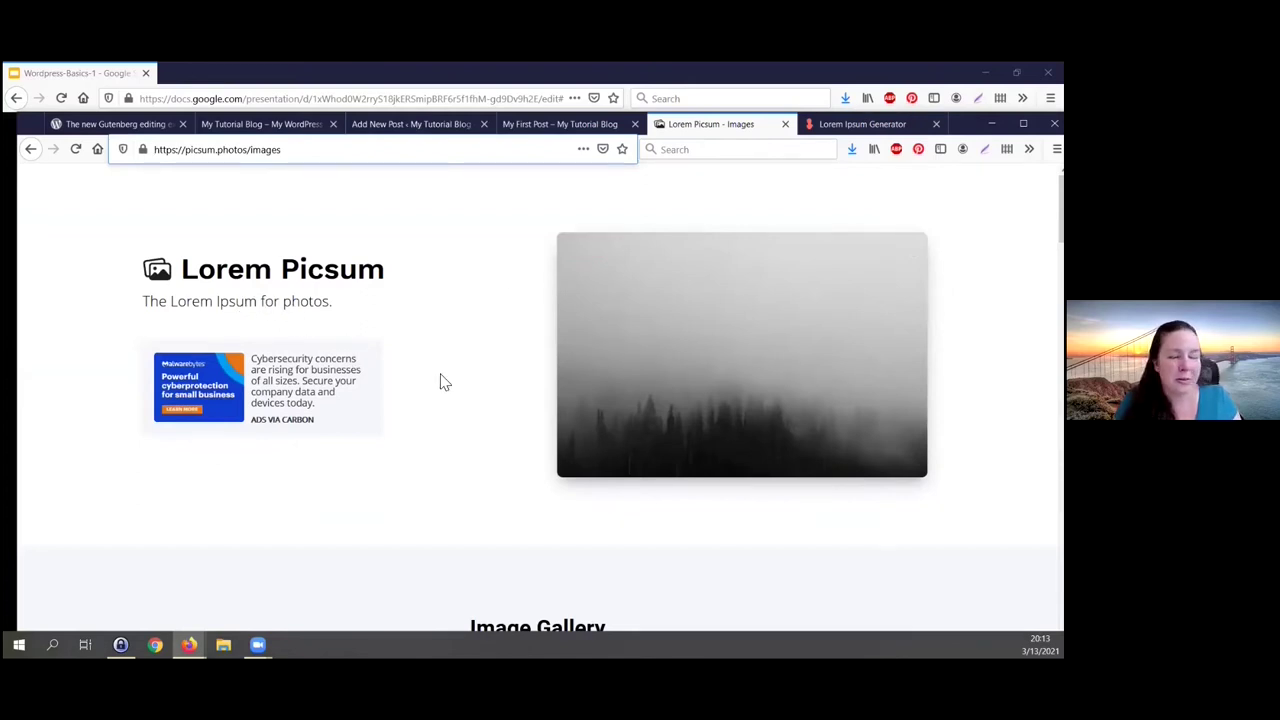
{"action": "scroll", "coordinate": [442, 400], "scroll_direction": "down", "scroll_amount": 2}
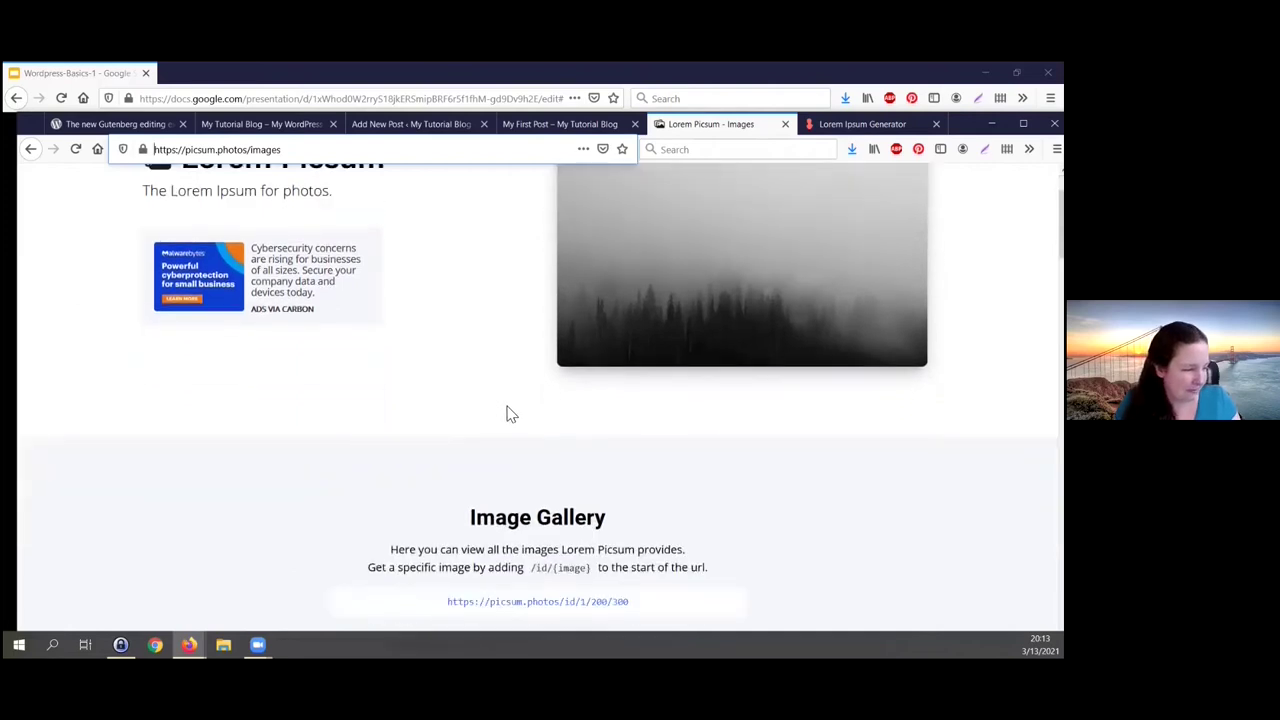
{"action": "scroll", "coordinate": [841, 420], "scroll_direction": "down", "scroll_amount": 5}
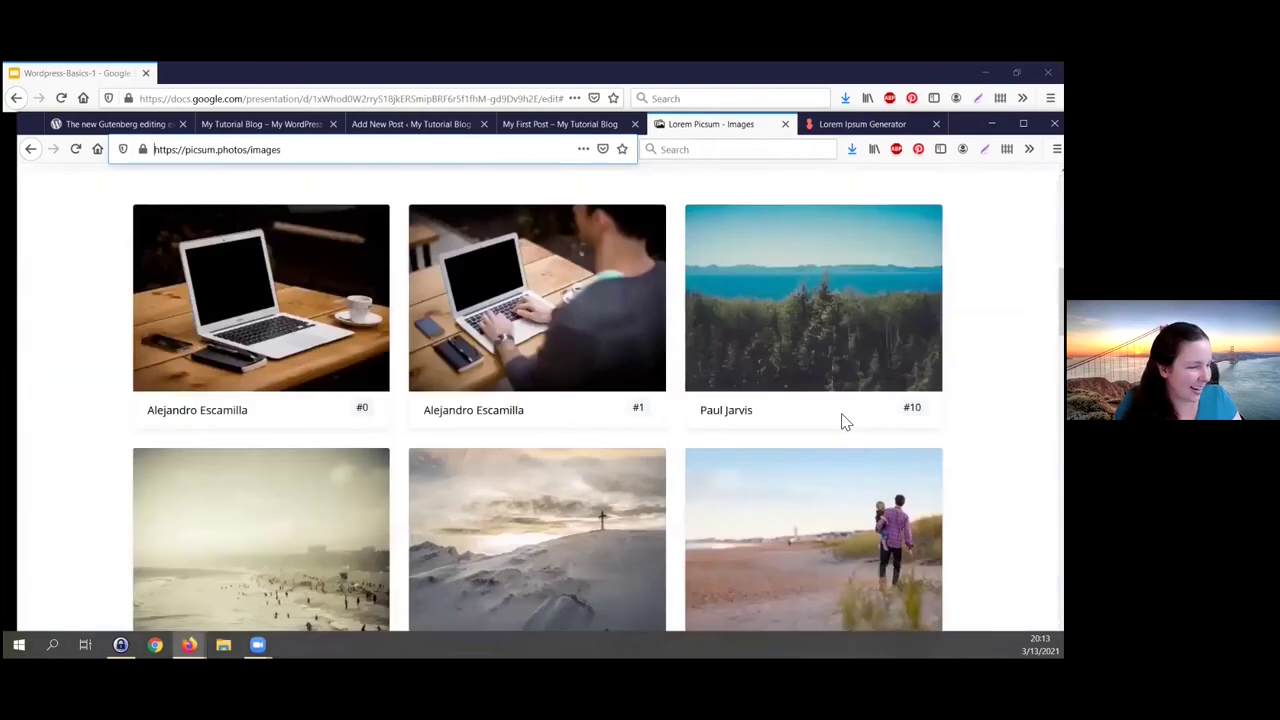
{"action": "scroll", "coordinate": [841, 420], "scroll_direction": "down", "scroll_amount": 2}
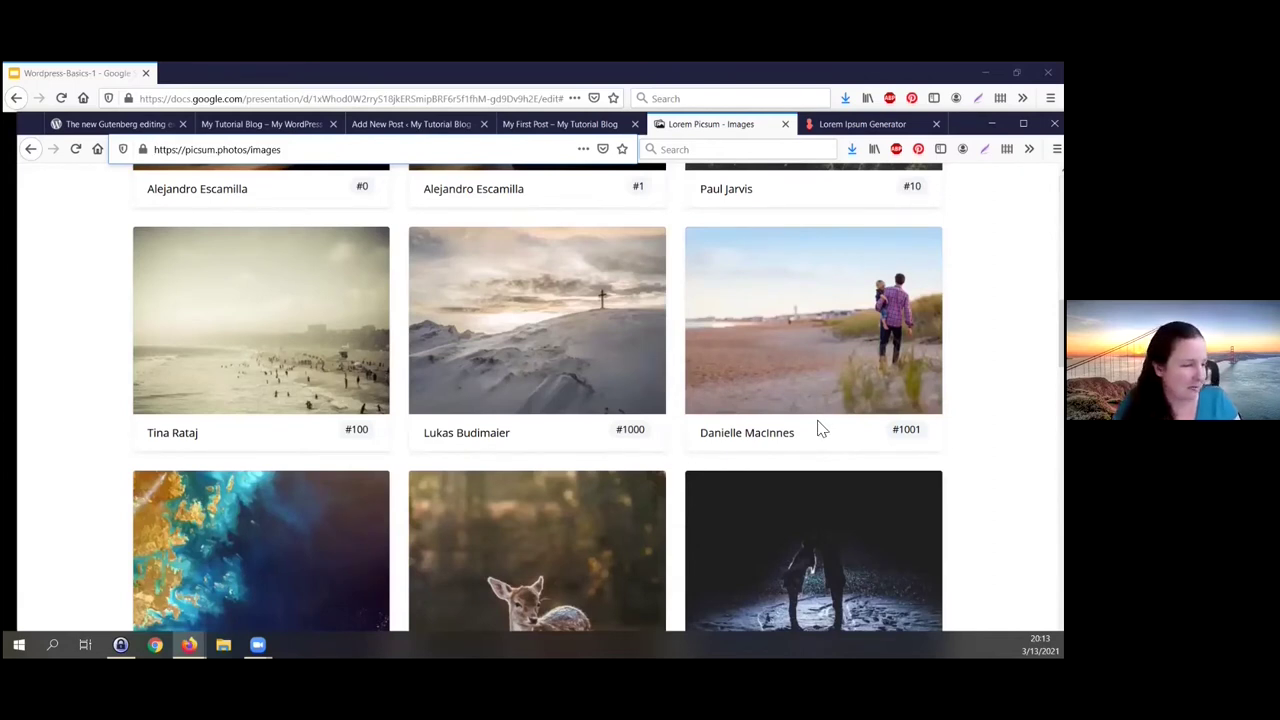
{"action": "scroll", "coordinate": [726, 450], "scroll_direction": "down", "scroll_amount": 3}
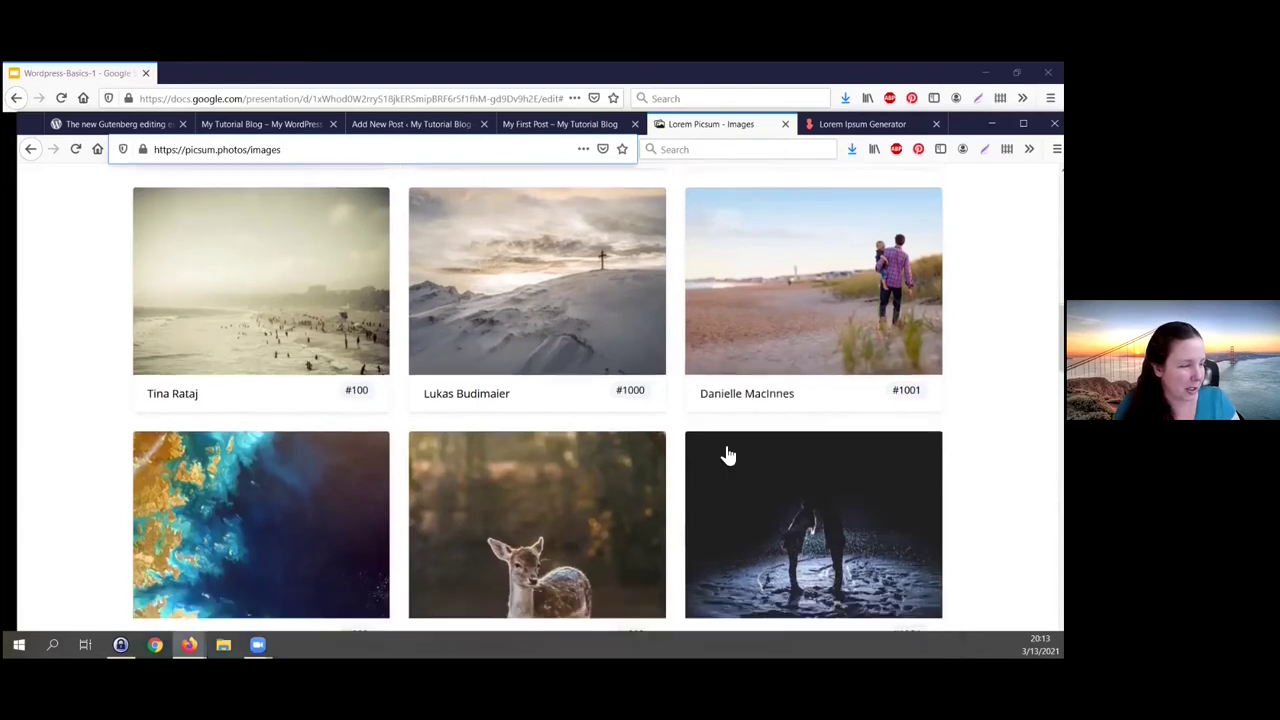
{"action": "scroll", "coordinate": [683, 457], "scroll_direction": "down", "scroll_amount": 5}
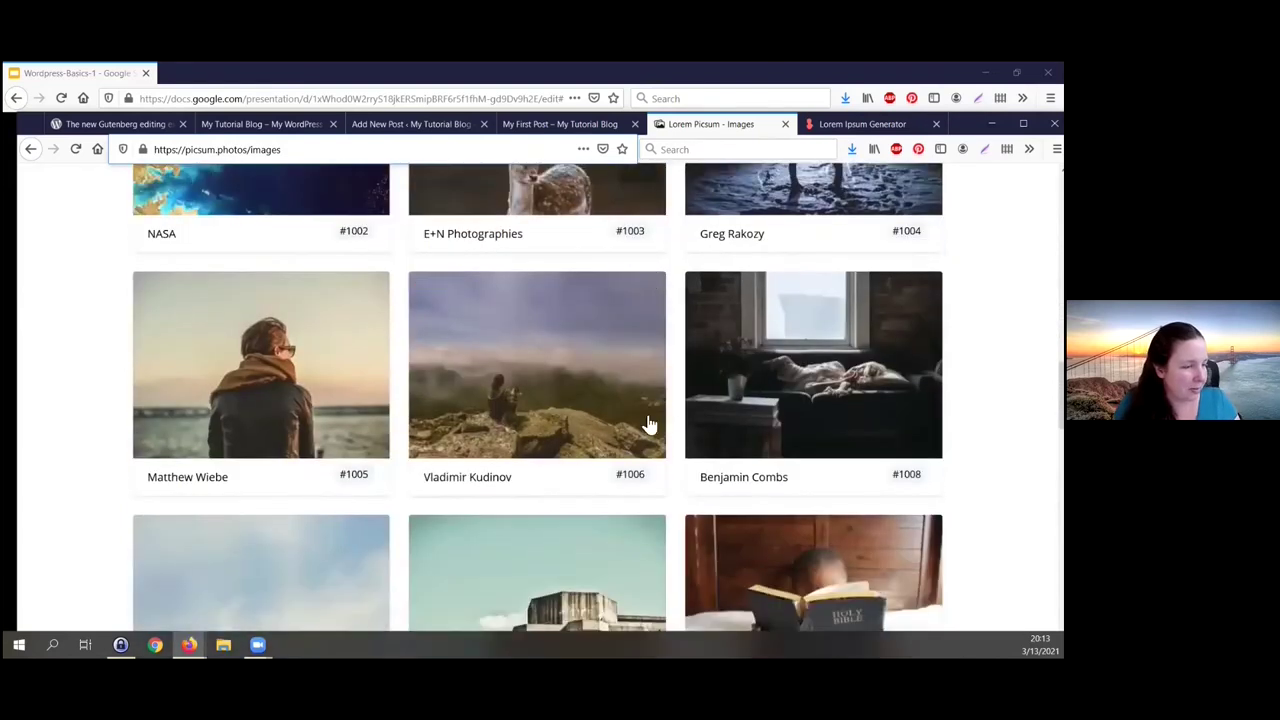
{"action": "scroll", "coordinate": [577, 436], "scroll_direction": "down", "scroll_amount": 4}
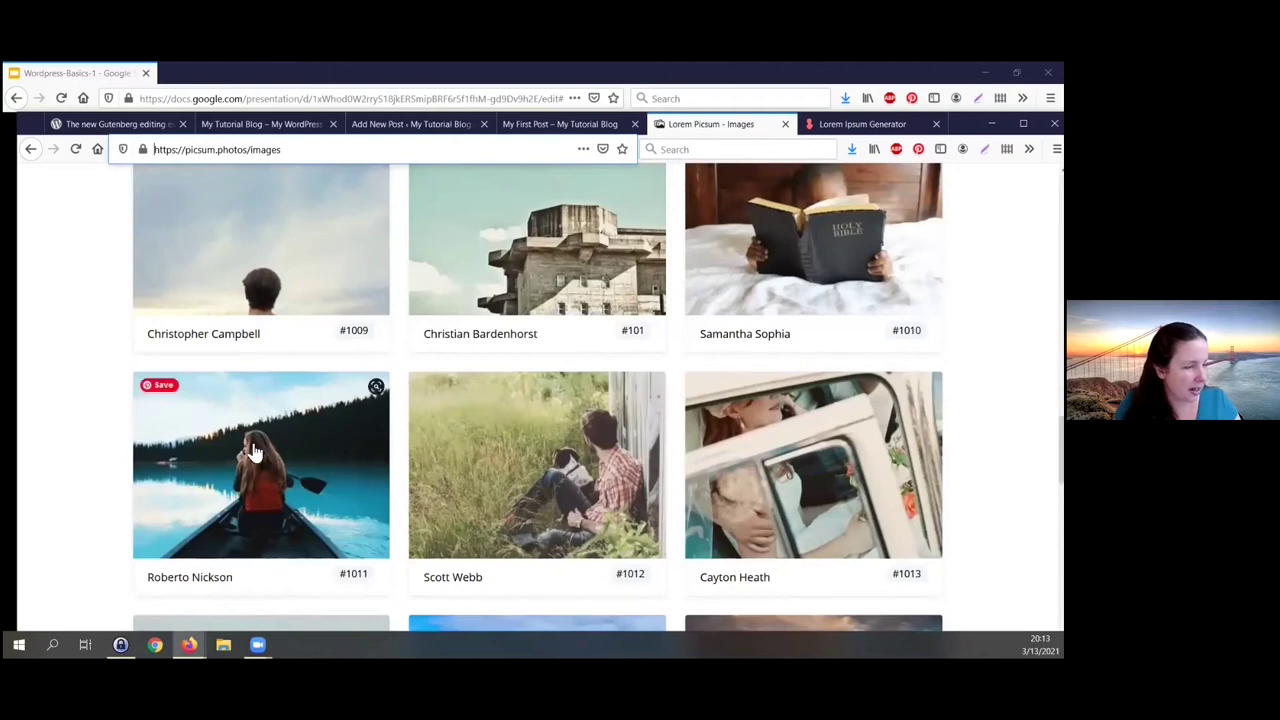
{"action": "left_click", "coordinate": [290, 445]}
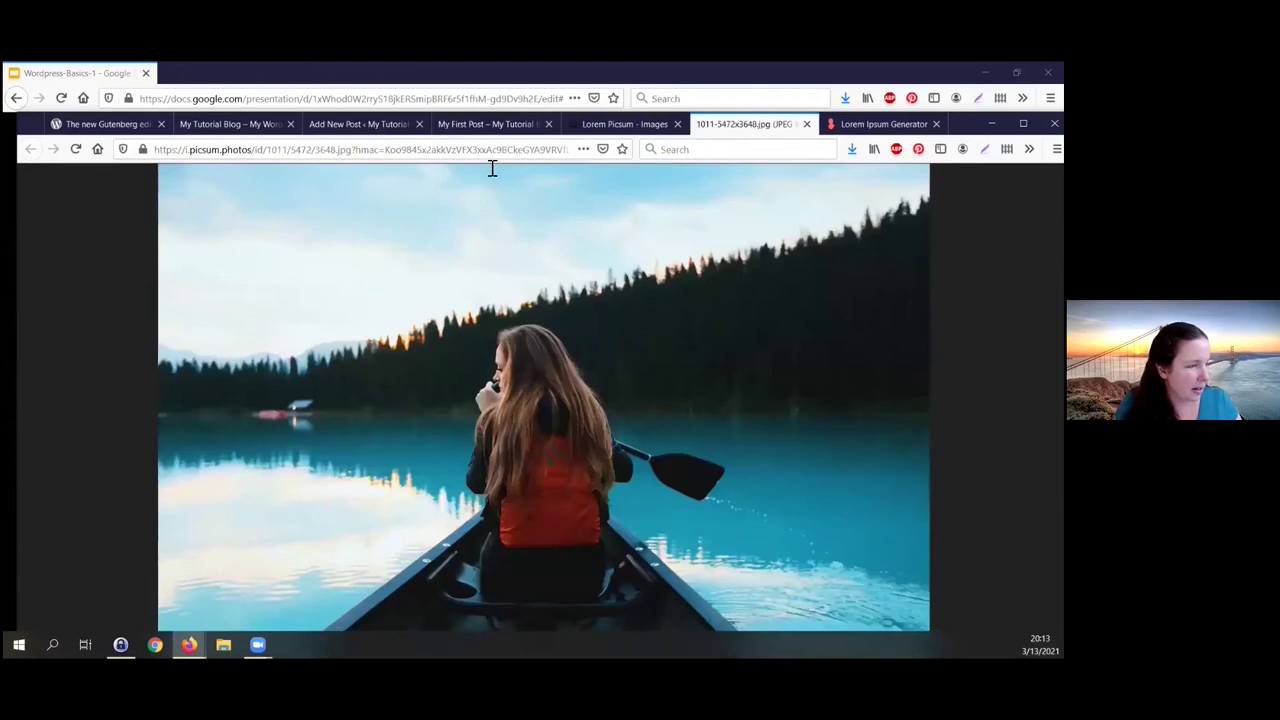
{"action": "left_click", "coordinate": [354, 152]}
{"action": "left_click", "coordinate": [328, 150]}
{"action": "left_click_drag", "start_coordinate": [155, 152], "coordinate": [353, 160]}
{"action": "key", "text": "ctrl+c"}
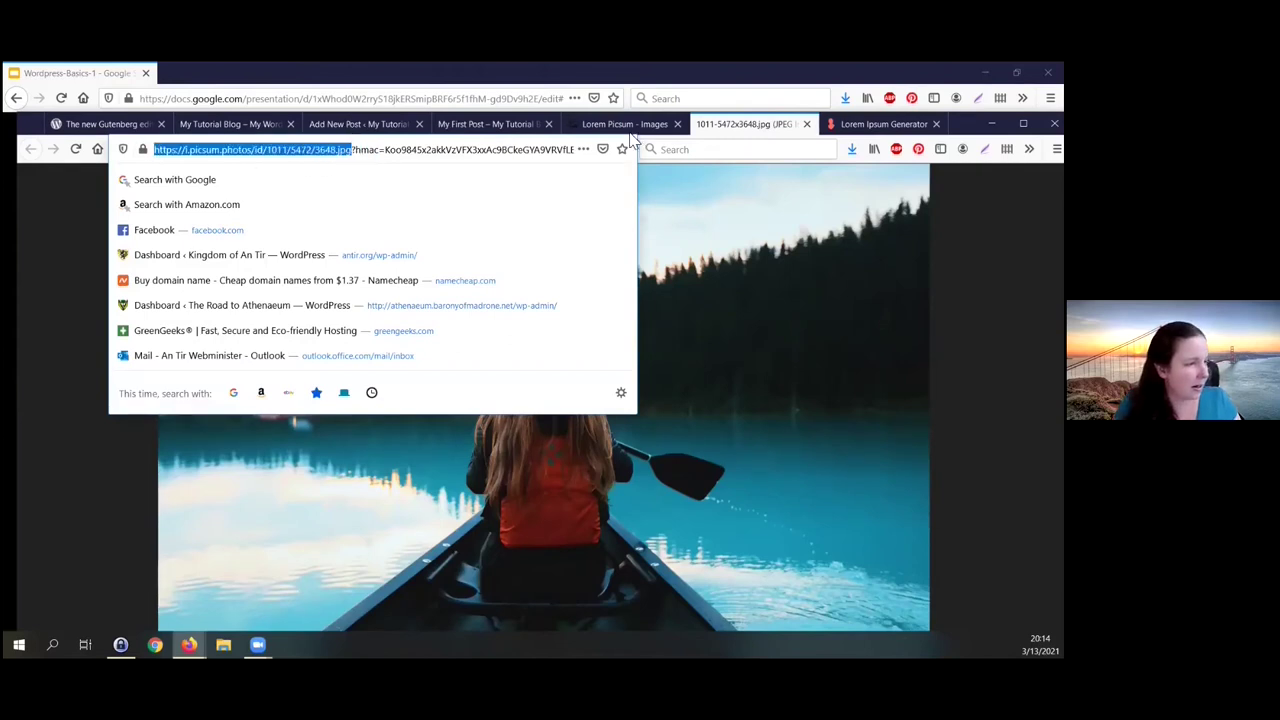
{"action": "left_click", "coordinate": [634, 127]}
{"action": "left_click", "coordinate": [360, 124]}
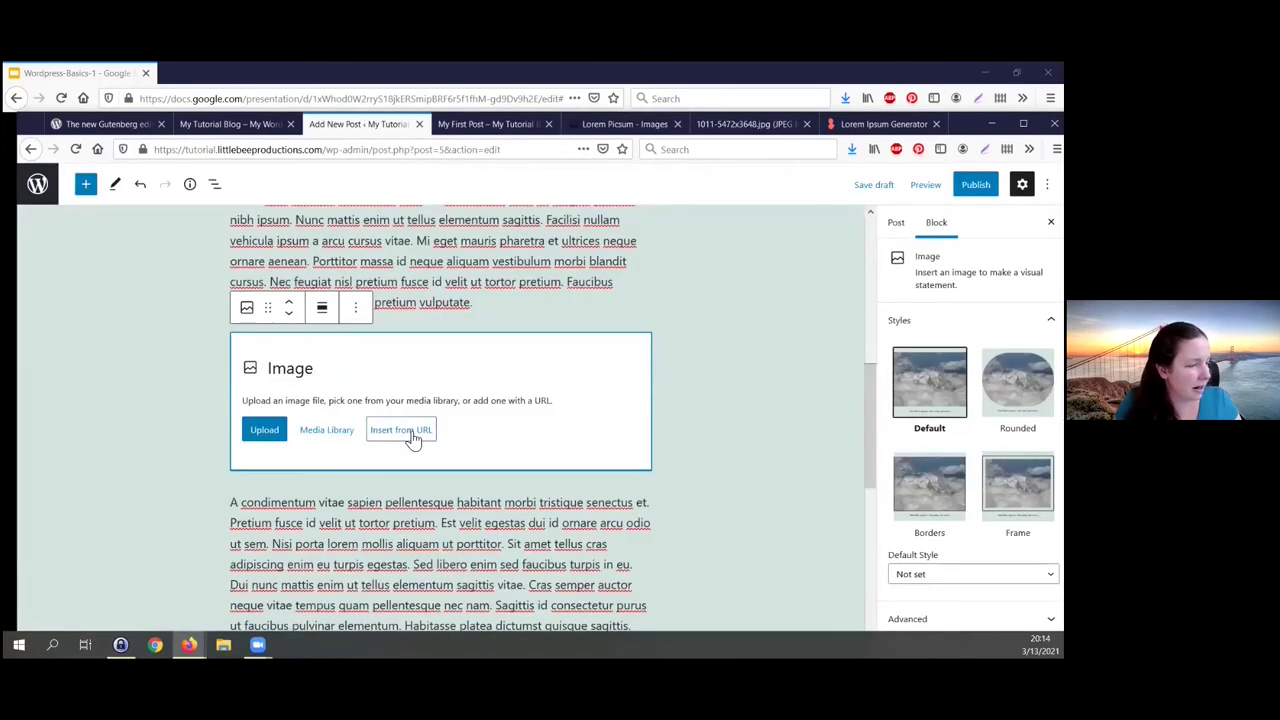
{"action": "left_click", "coordinate": [412, 437]}
{"action": "key", "text": "ctrl+v"}
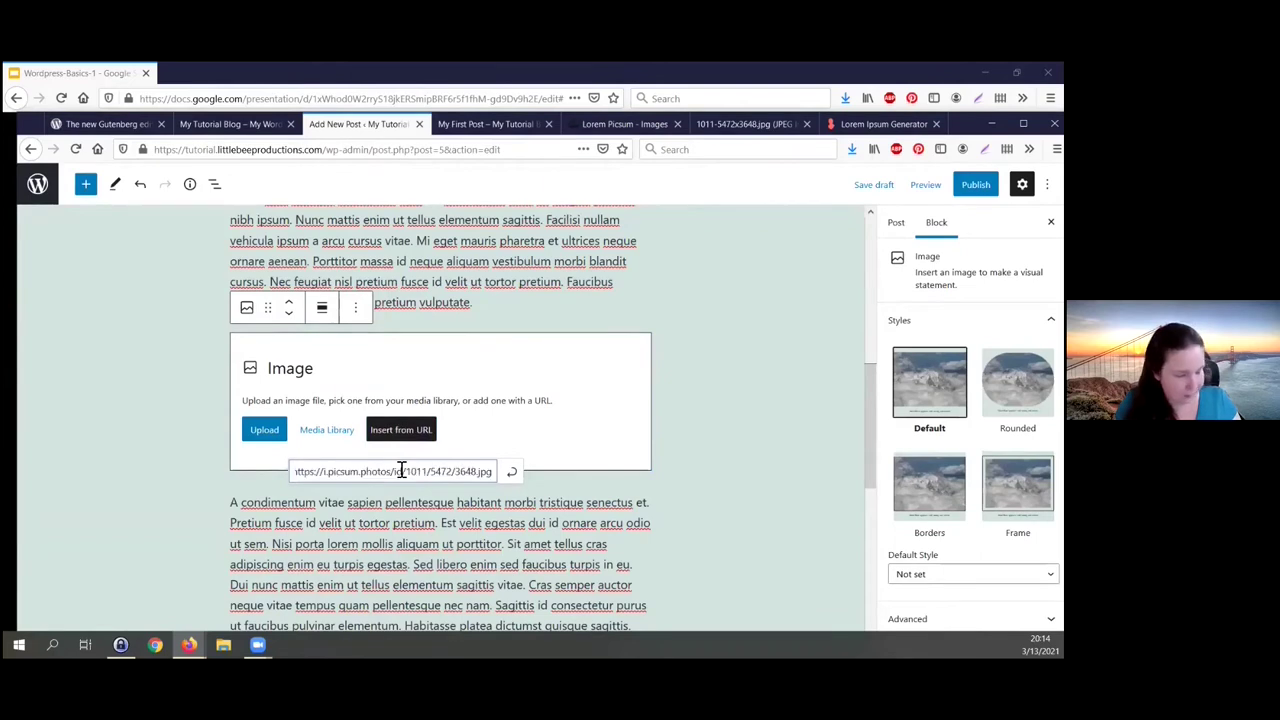
{"action": "key", "text": "Return"}
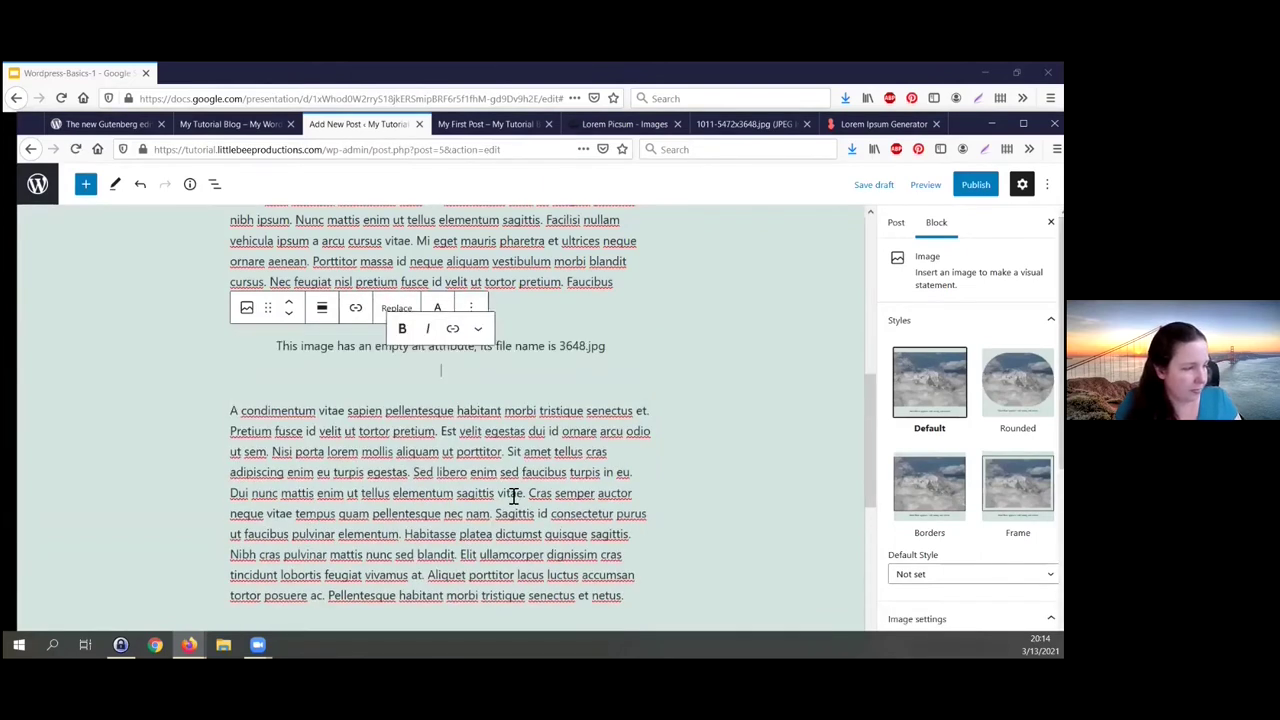
Step: Select the Image block and examine its alignment choices and additional block options
{"action": "left_click", "coordinate": [544, 341]}
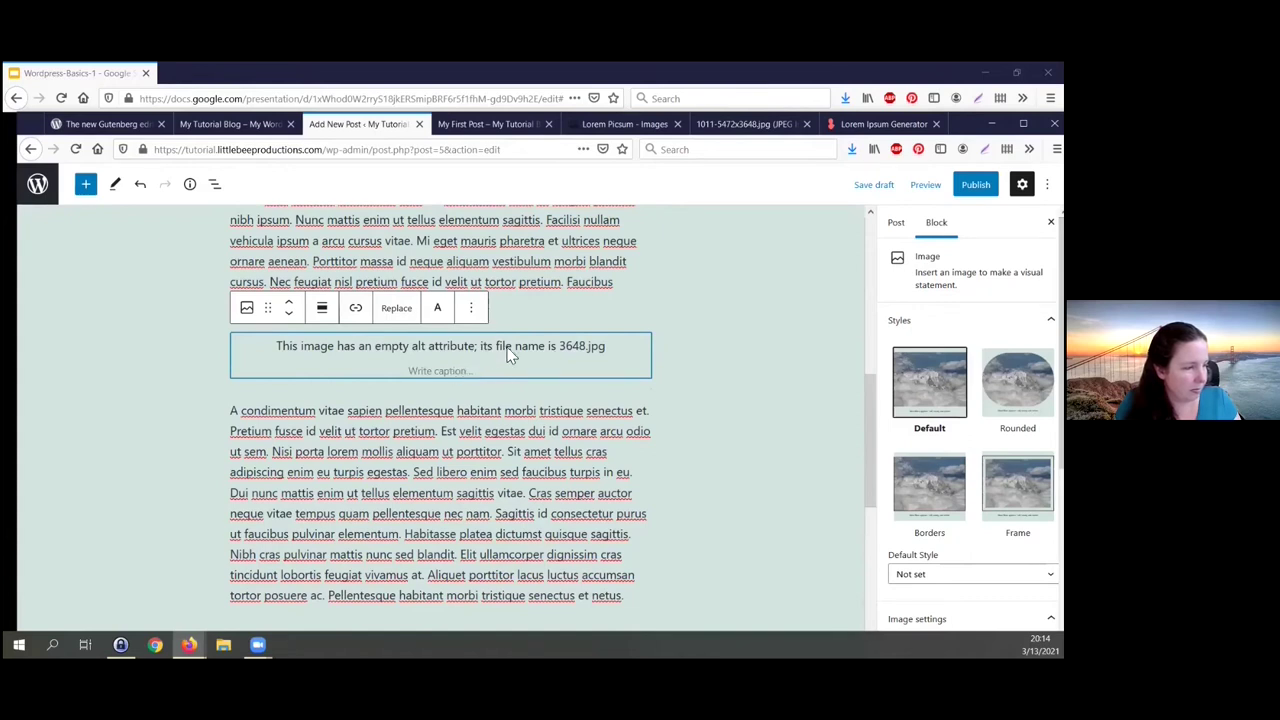
{"action": "left_click", "coordinate": [321, 309]}
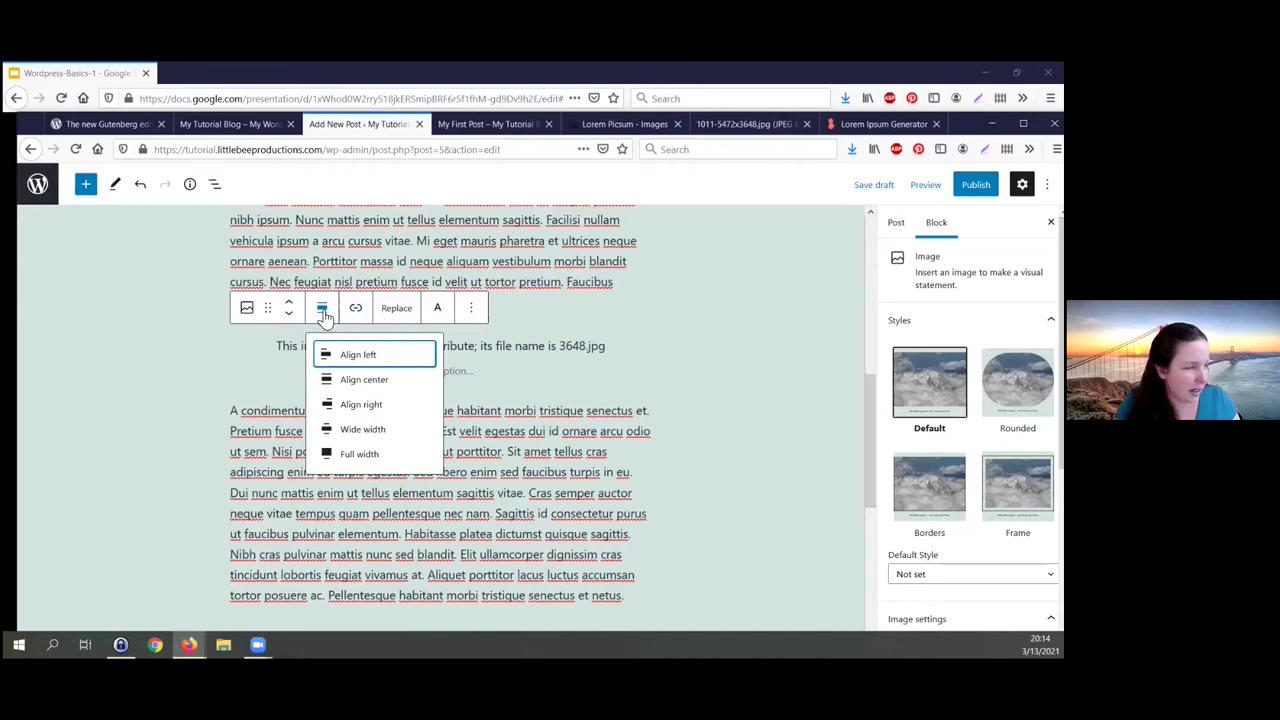
{"action": "left_click", "coordinate": [472, 312]}
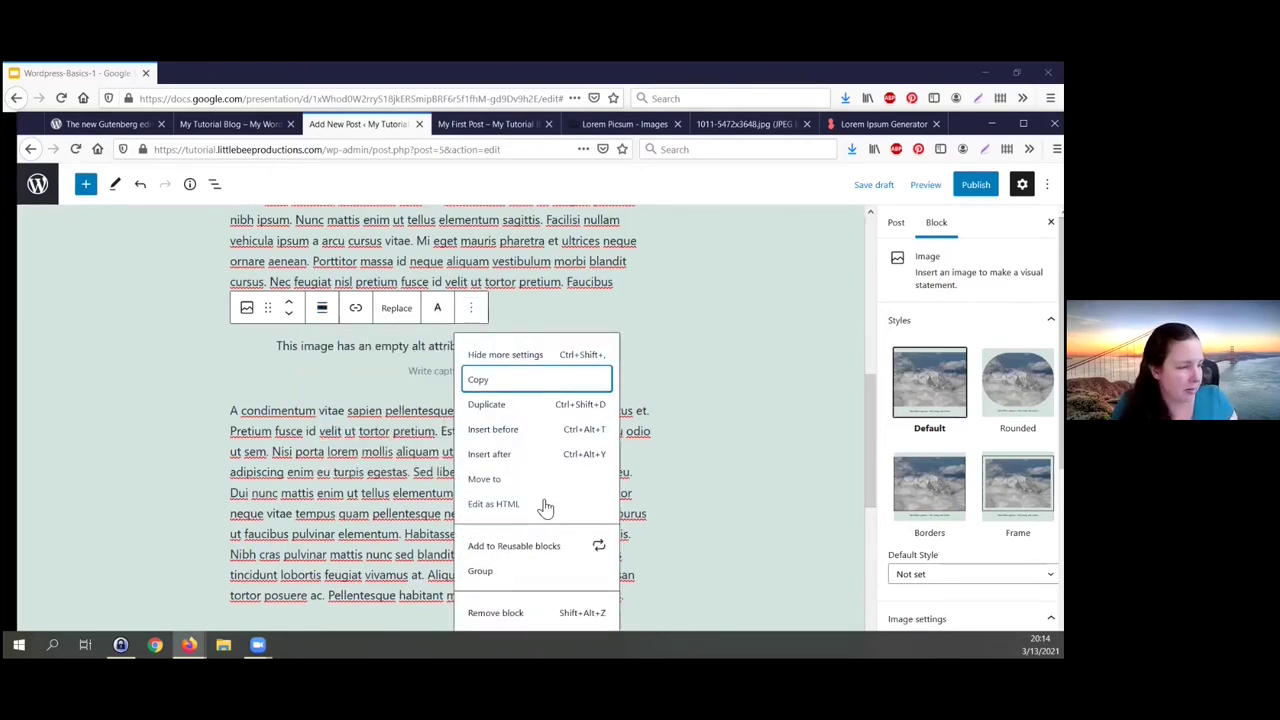
{"action": "left_click", "coordinate": [470, 314]}
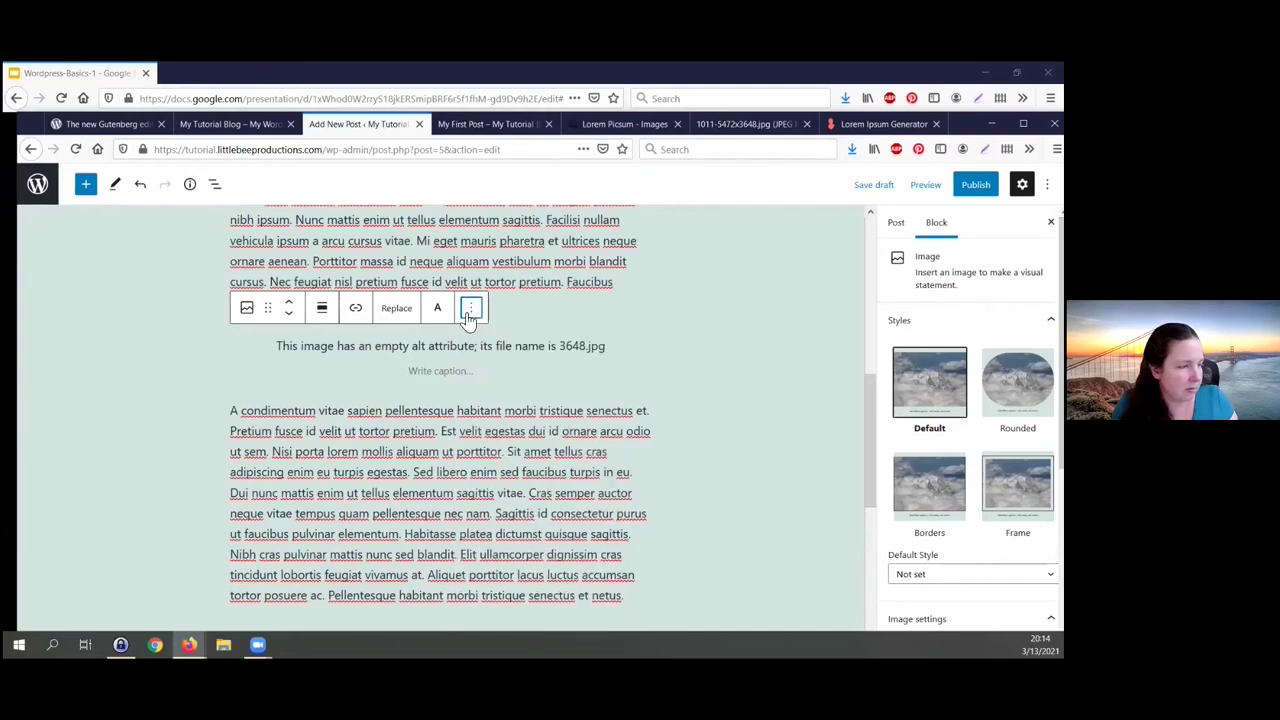
{"action": "left_click", "coordinate": [322, 311]}
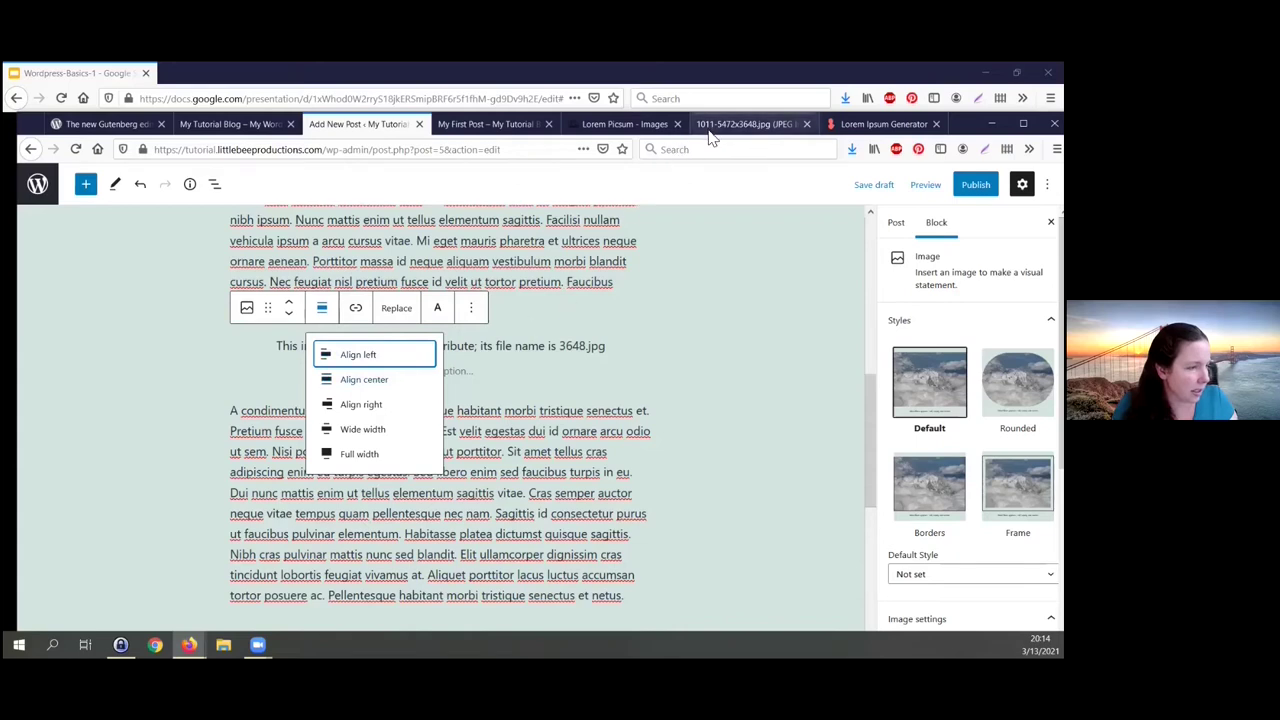
Step: Switch to the full-size canoe image and save it as 1011-5472x3648.jpg in the WordPressPresentations folder
{"action": "left_click", "coordinate": [742, 124]}
{"action": "right_click", "coordinate": [595, 255]}
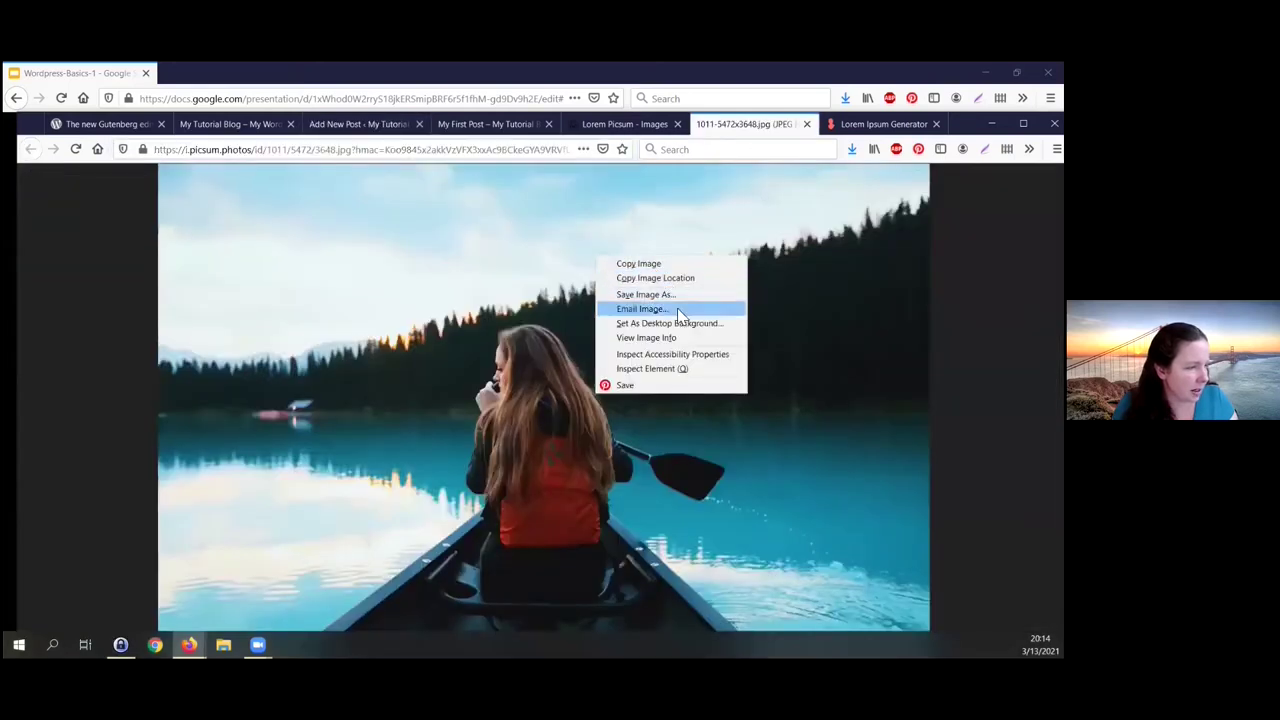
{"action": "left_click", "coordinate": [676, 299]}
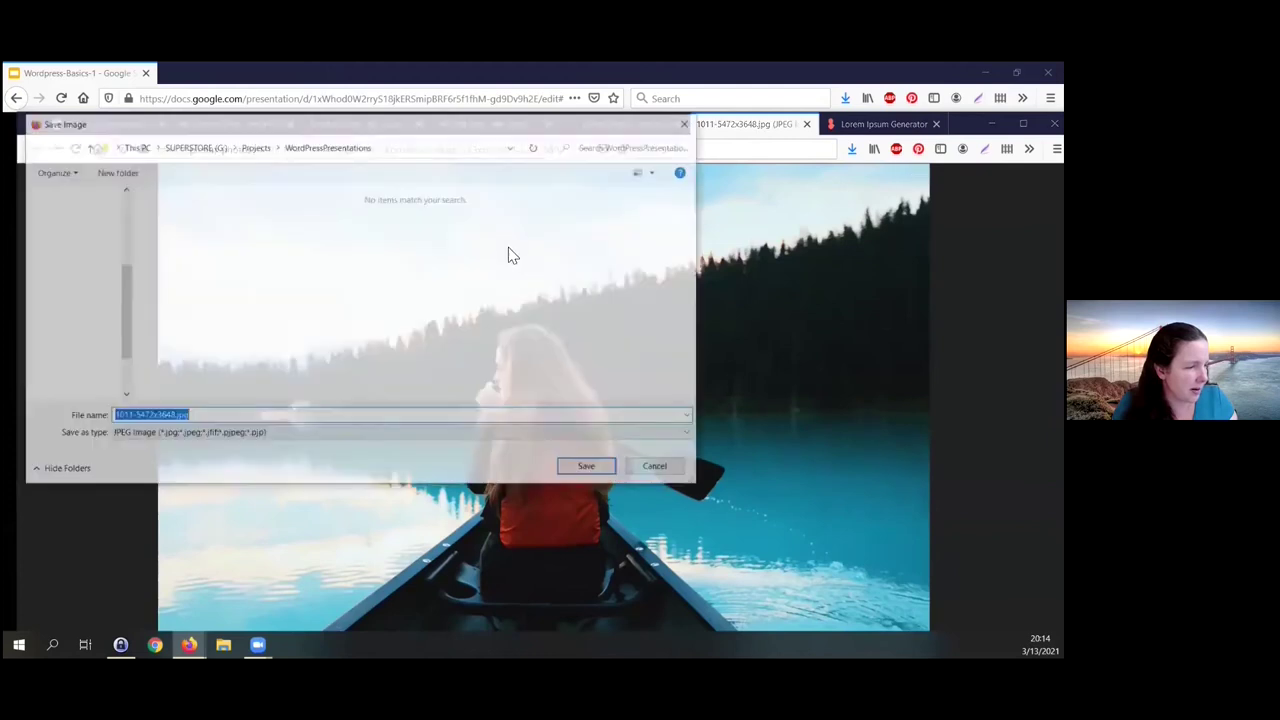
{"action": "left_click", "coordinate": [586, 469]}
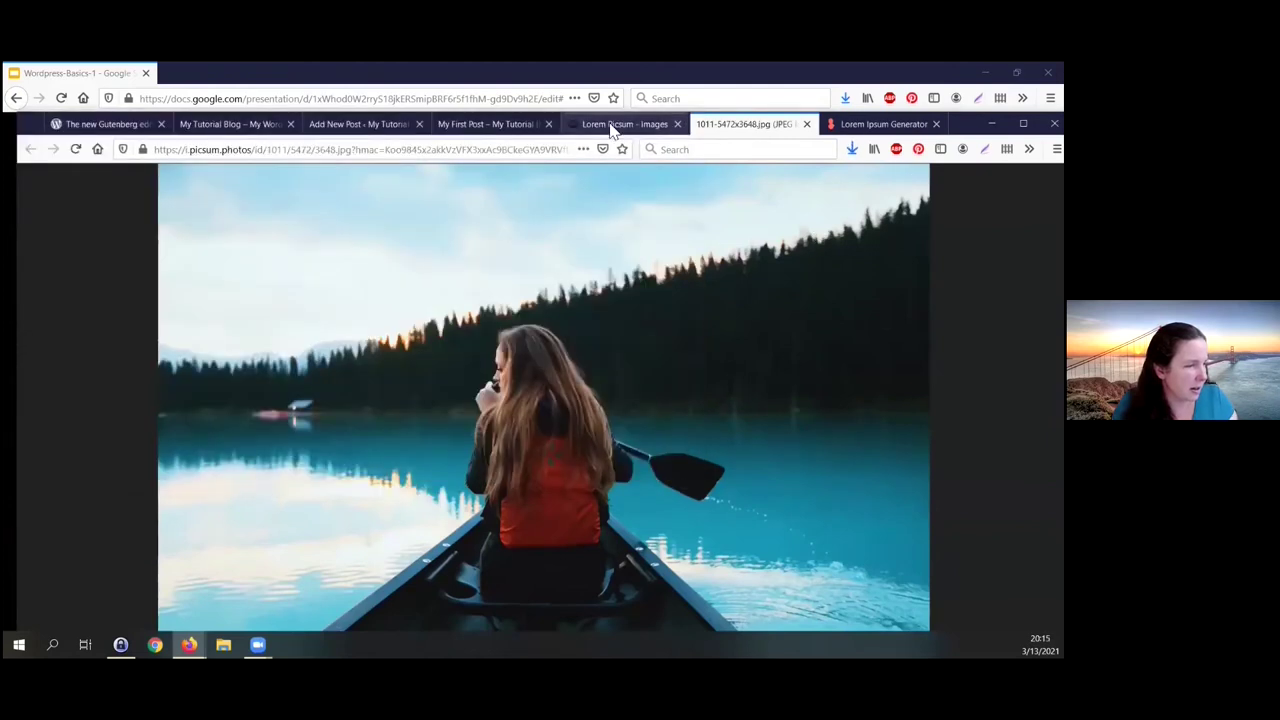
Step: Return to the post editor, set the Image block's alignment to Wide width, and select the block again
{"action": "left_click", "coordinate": [369, 127]}
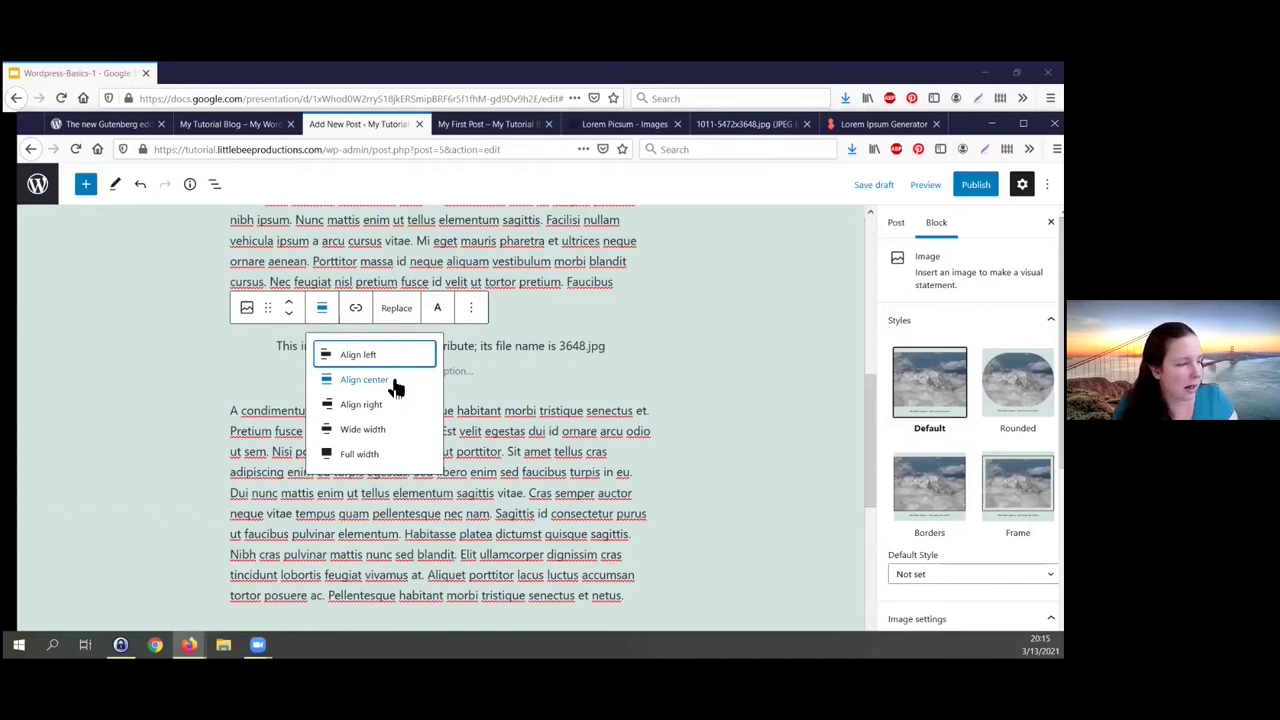
{"action": "left_click", "coordinate": [399, 440]}
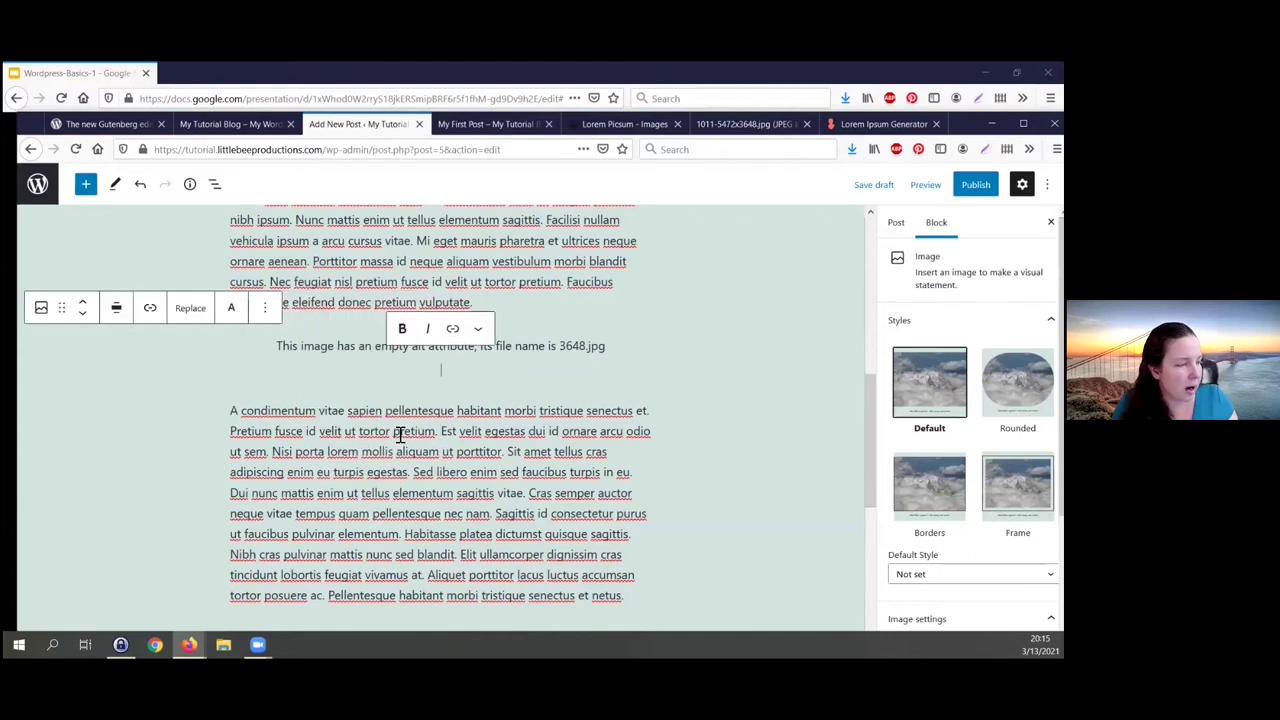
{"action": "left_click", "coordinate": [386, 355]}
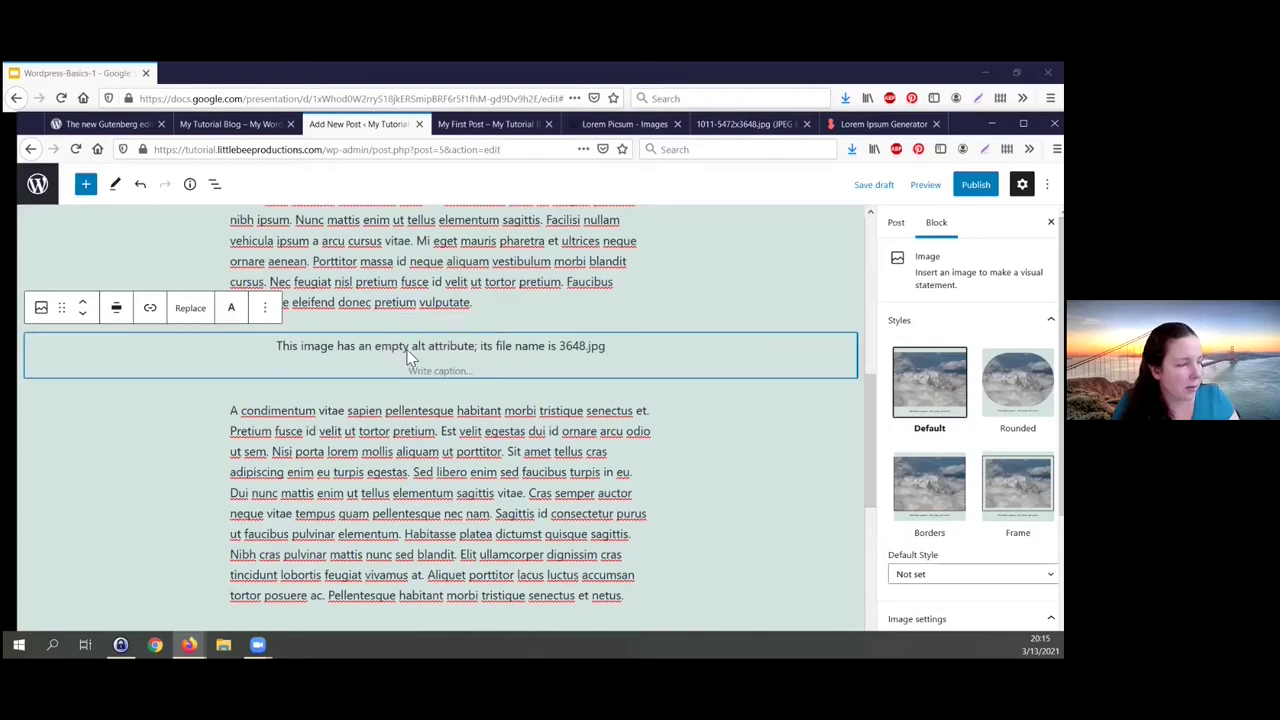
Step: Start replacing the block's image with an uploaded file and browse to Projects > WordPressPresentations on the SUPERSTORE (G:) drive
{"action": "left_click", "coordinate": [189, 309]}
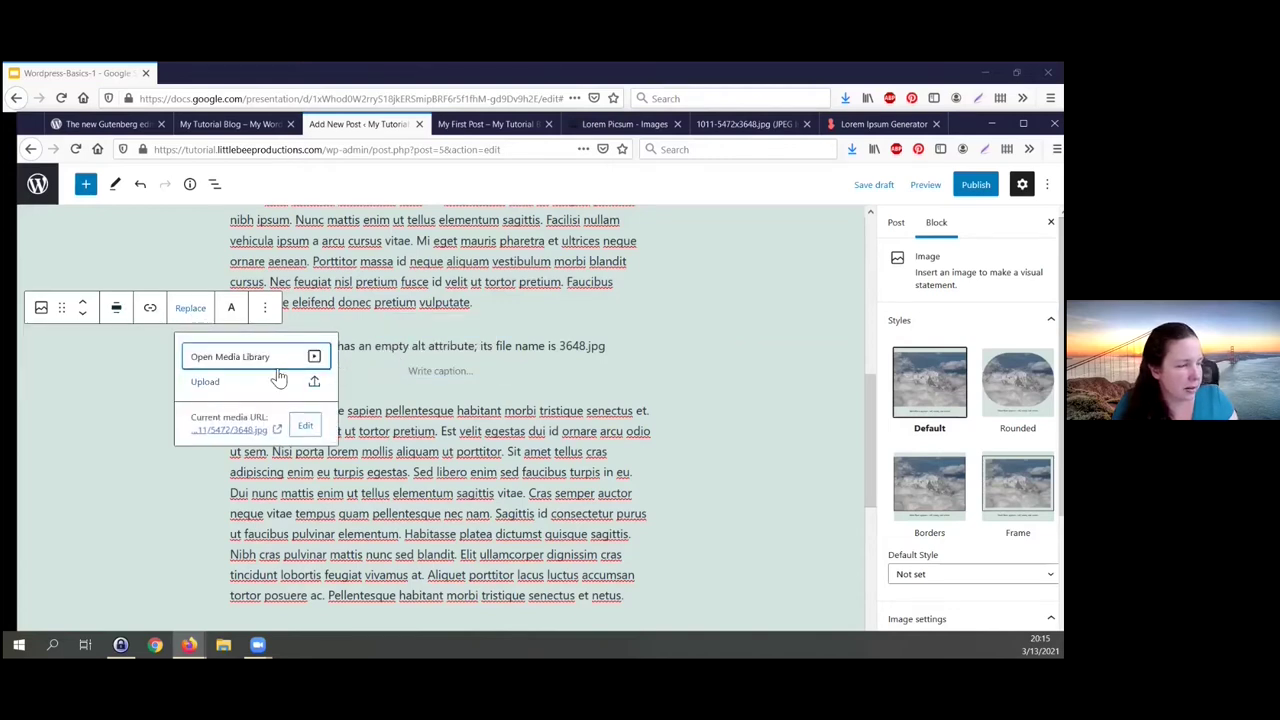
{"action": "left_click", "coordinate": [210, 384]}
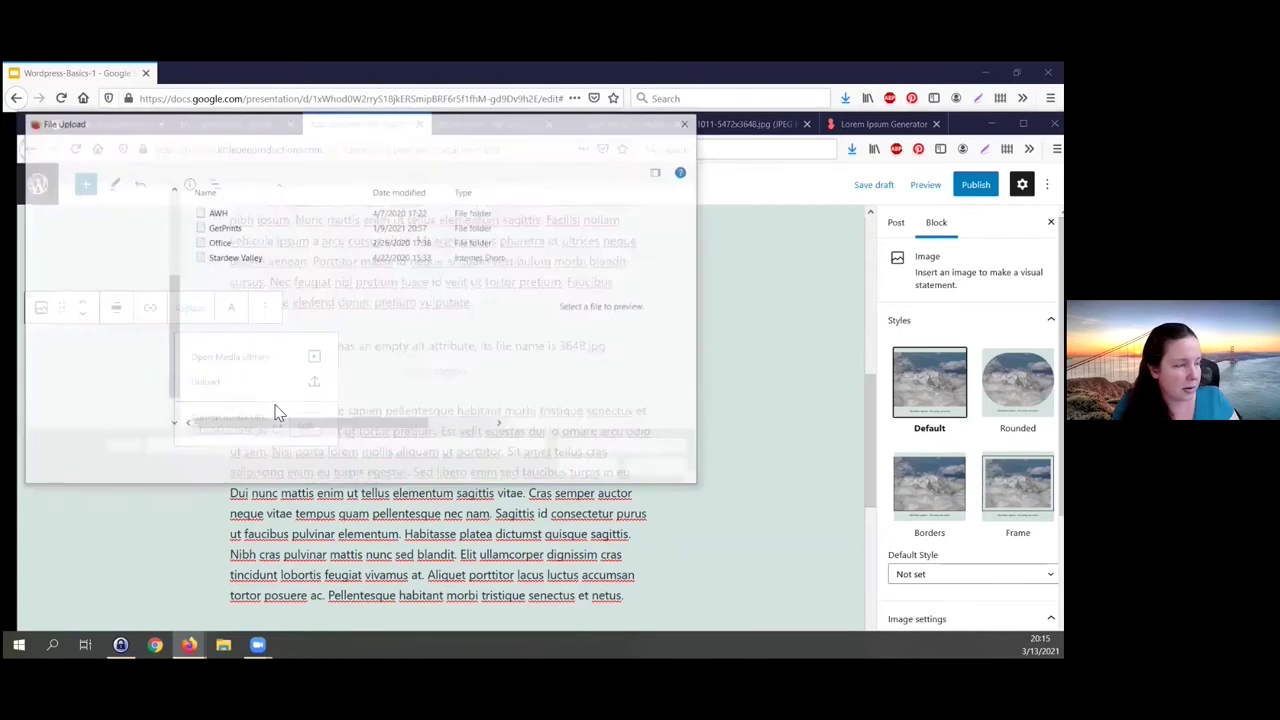
{"action": "scroll", "coordinate": [100, 405], "scroll_direction": "down", "scroll_amount": 2}
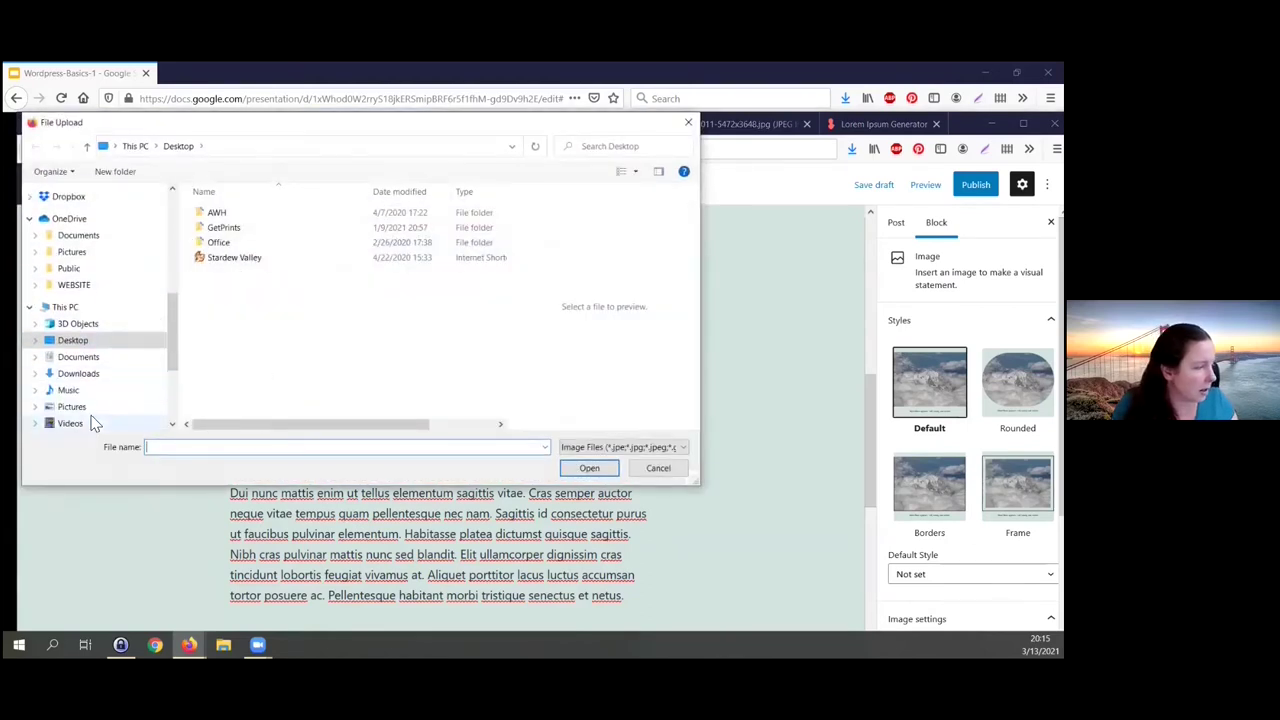
{"action": "scroll", "coordinate": [95, 385], "scroll_direction": "down", "scroll_amount": 3}
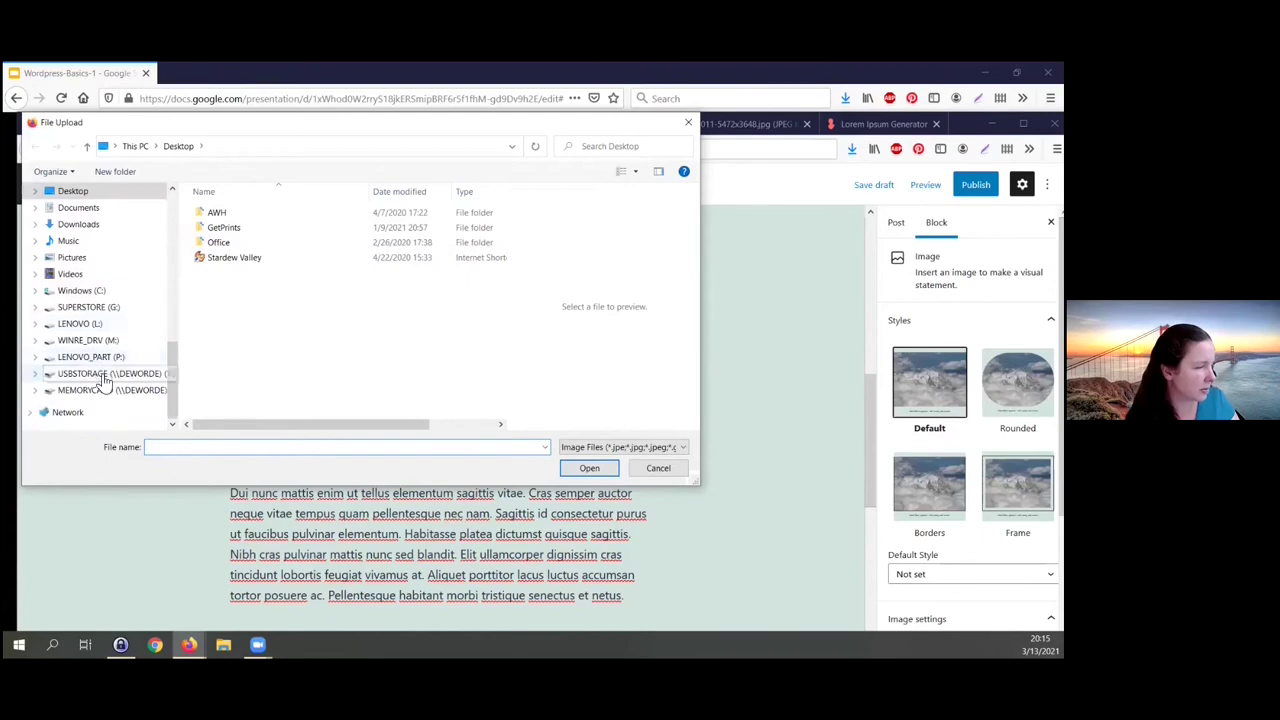
{"action": "left_click", "coordinate": [85, 307]}
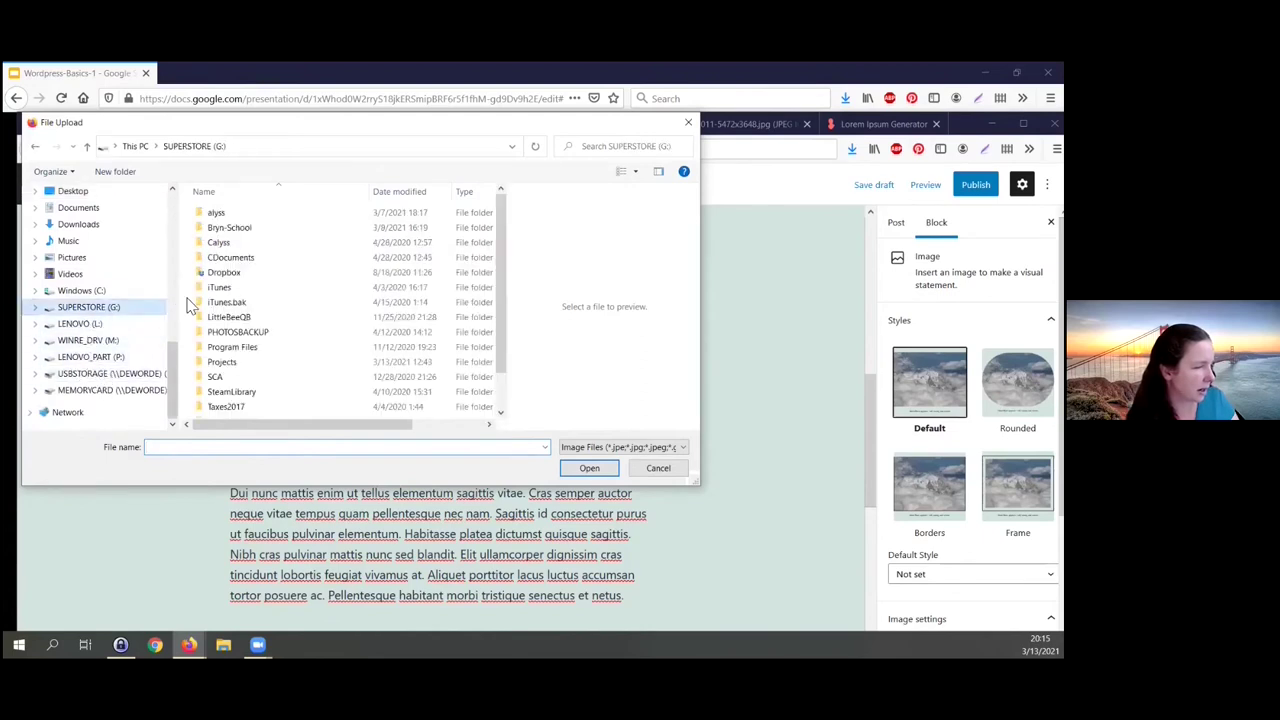
{"action": "scroll", "coordinate": [246, 297], "scroll_direction": "down", "scroll_amount": 1}
{"action": "double_click", "coordinate": [240, 322]}
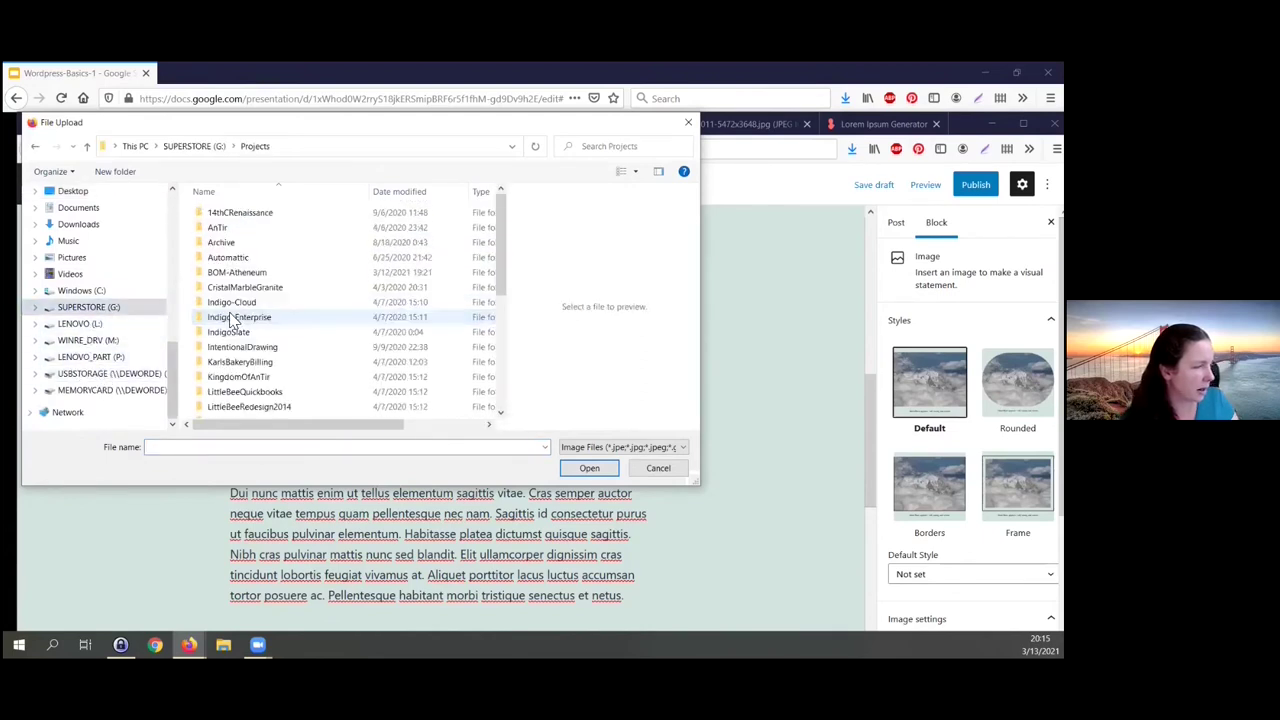
{"action": "scroll", "coordinate": [236, 333], "scroll_direction": "down", "scroll_amount": 3}
{"action": "double_click", "coordinate": [245, 351]}
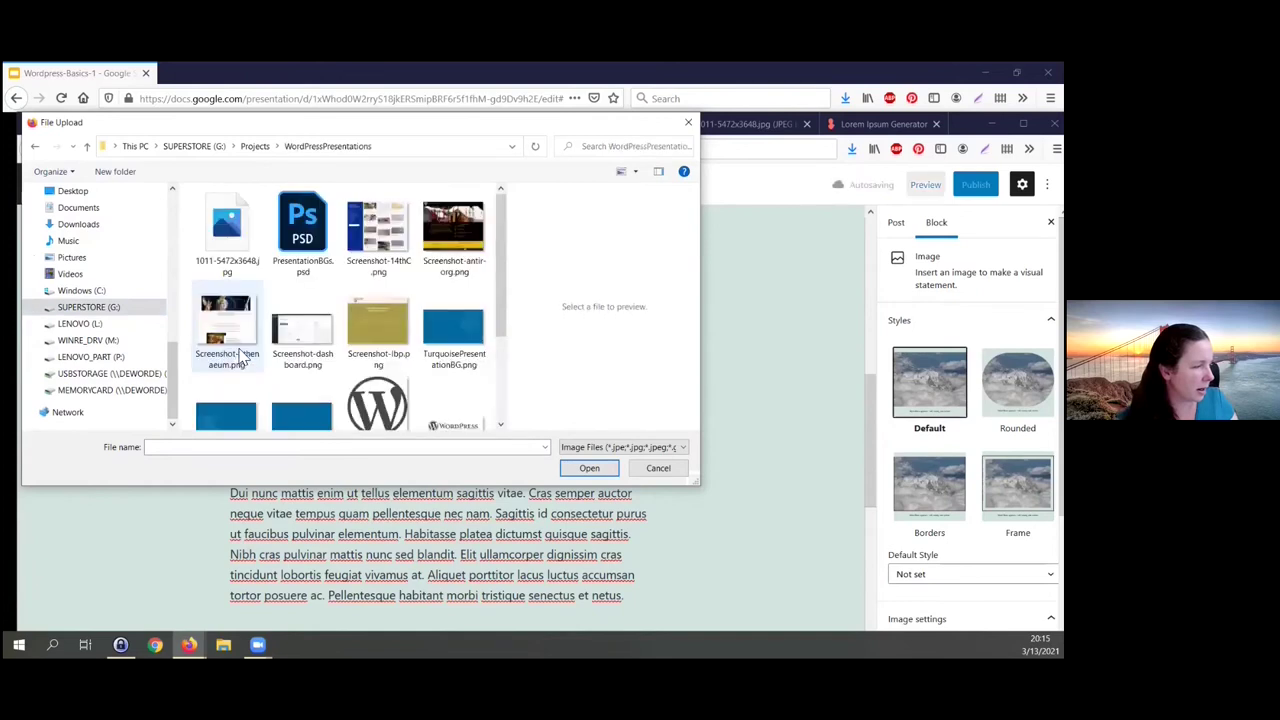
Step: Upload 1011-5472x3648.jpg as the replacement image and dismiss the replacement options
{"action": "left_click", "coordinate": [250, 245]}
{"action": "left_click", "coordinate": [583, 469]}
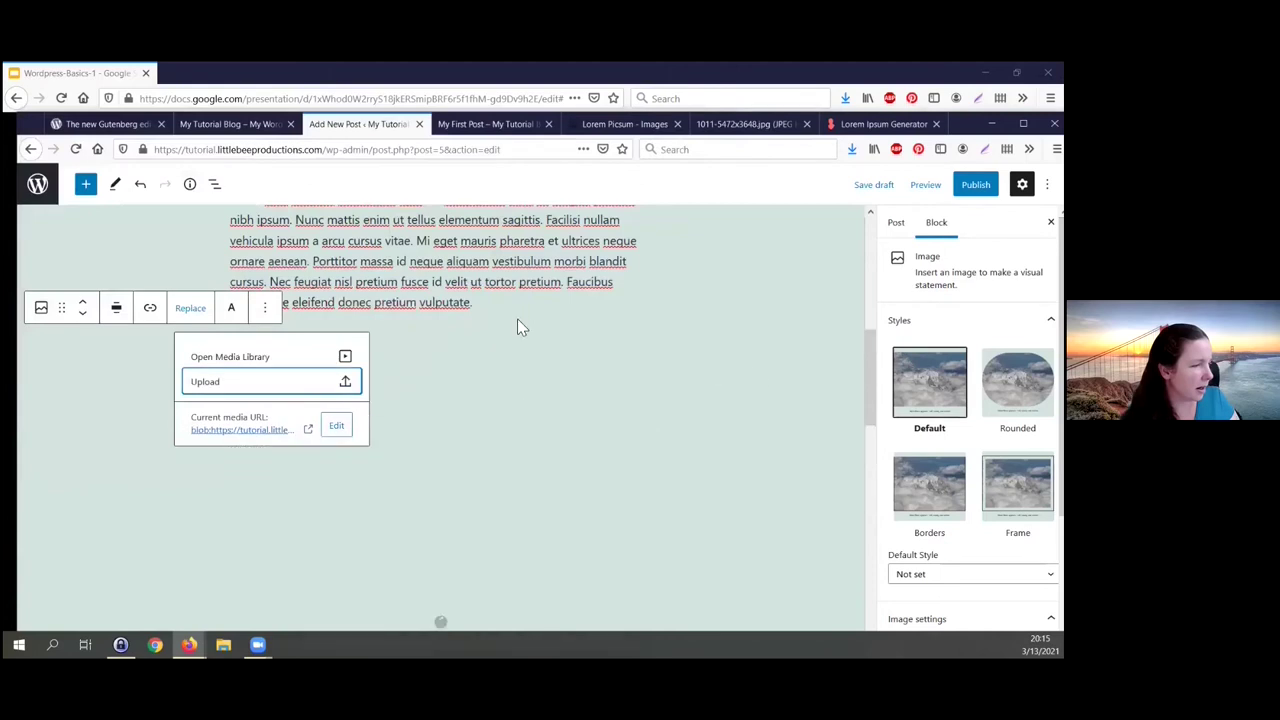
{"action": "scroll", "coordinate": [480, 371], "scroll_direction": "down", "scroll_amount": 2}
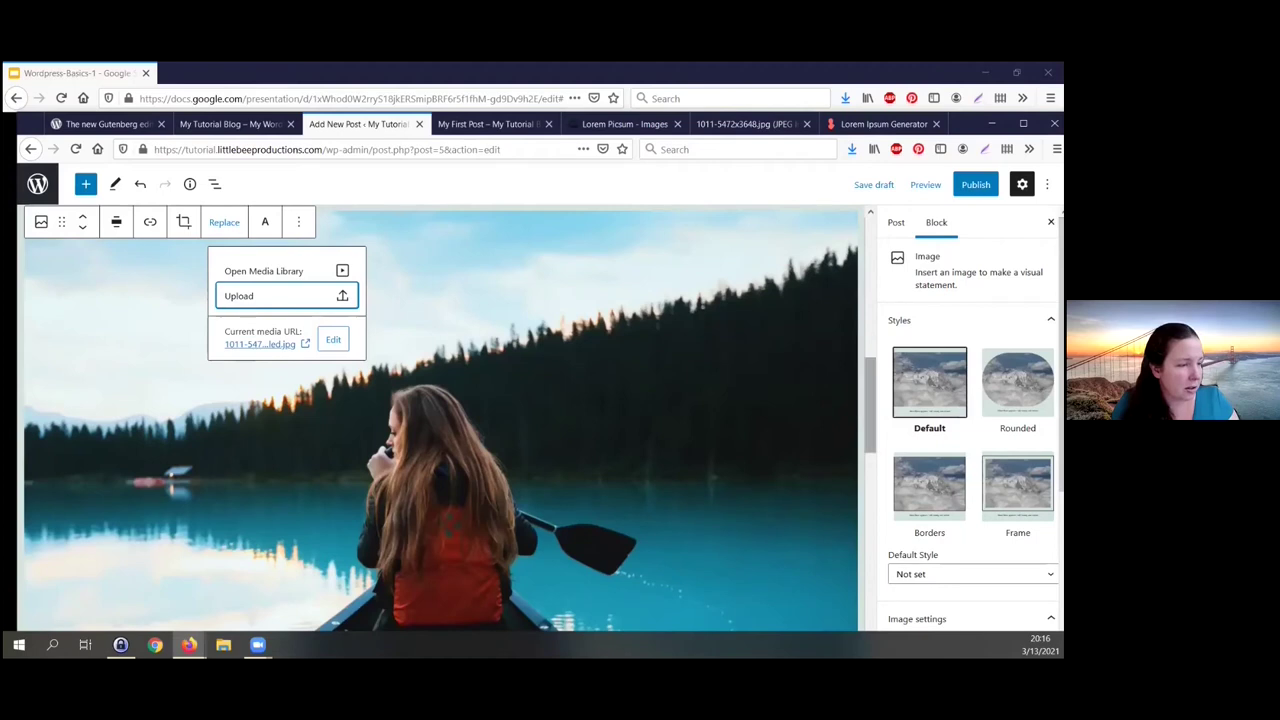
{"action": "scroll", "coordinate": [670, 340], "scroll_direction": "down", "scroll_amount": 6}
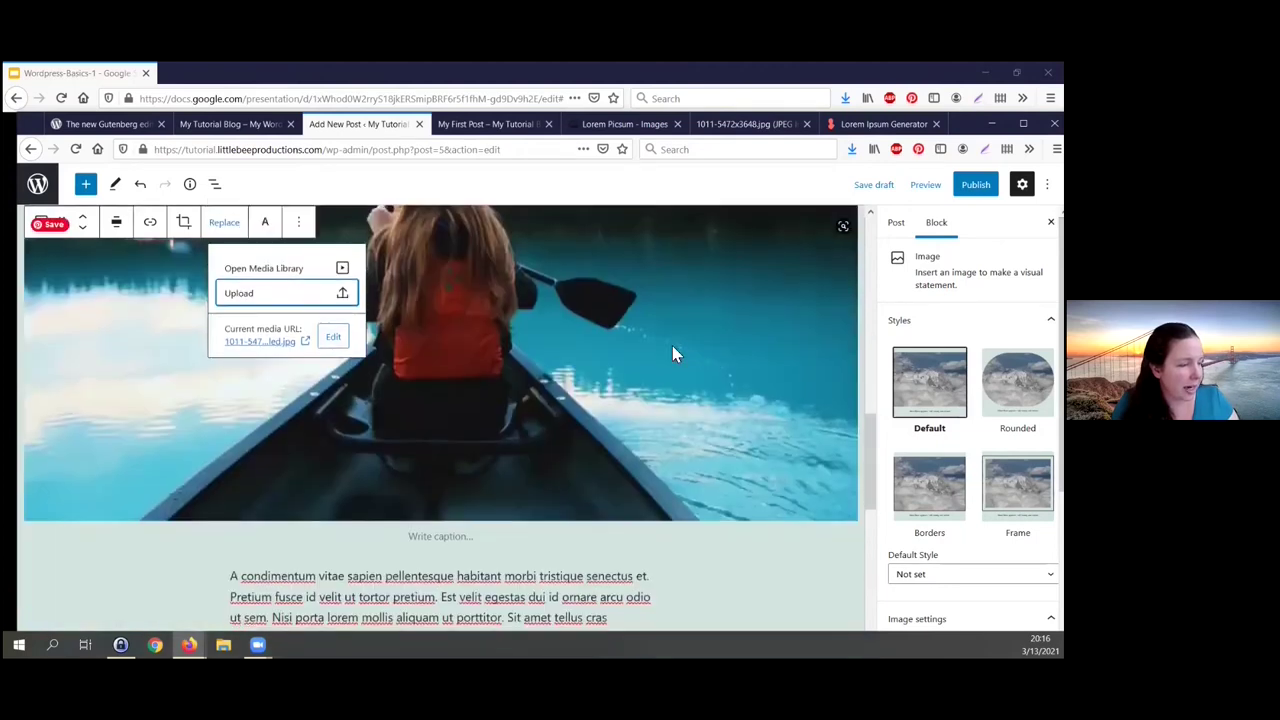
{"action": "left_click", "coordinate": [714, 410]}
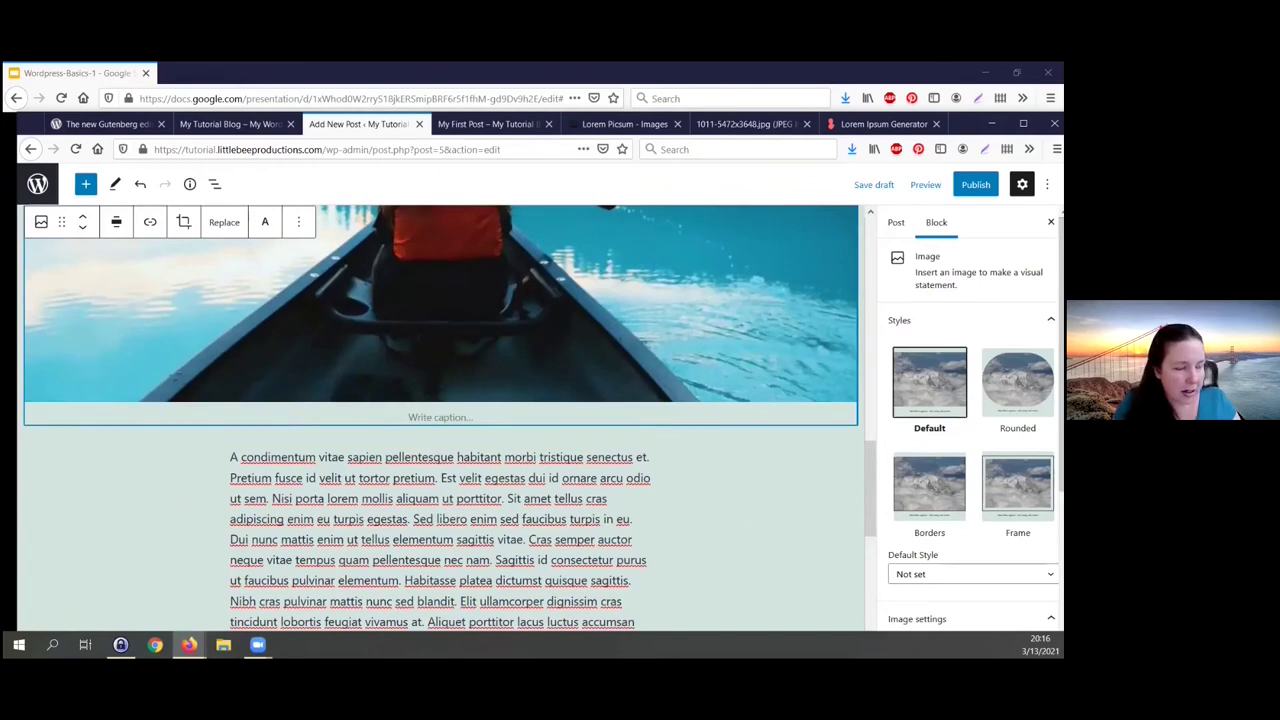
Step: Try the Rounded, Borders and Frame styles on the canoe image and restore the Default style
{"action": "left_click", "coordinate": [1017, 385]}
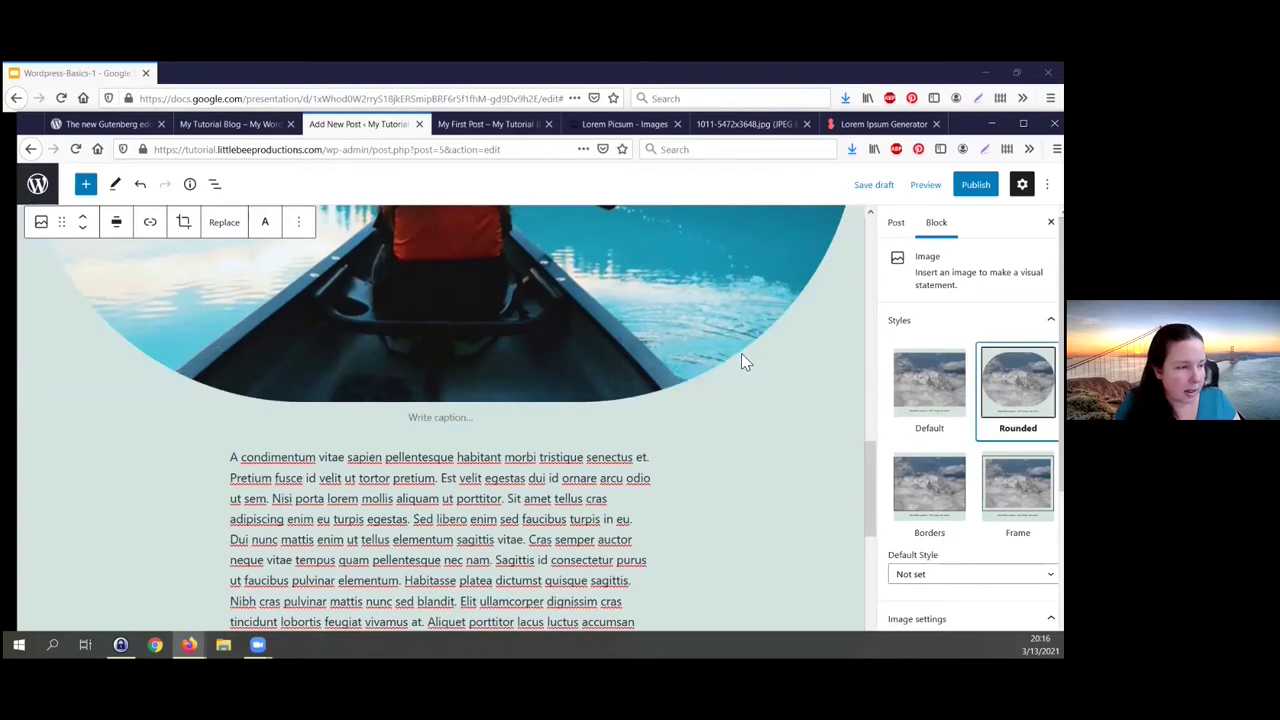
{"action": "scroll", "coordinate": [717, 353], "scroll_direction": "up", "scroll_amount": 5}
{"action": "scroll", "coordinate": [718, 360], "scroll_direction": "up", "scroll_amount": 3}
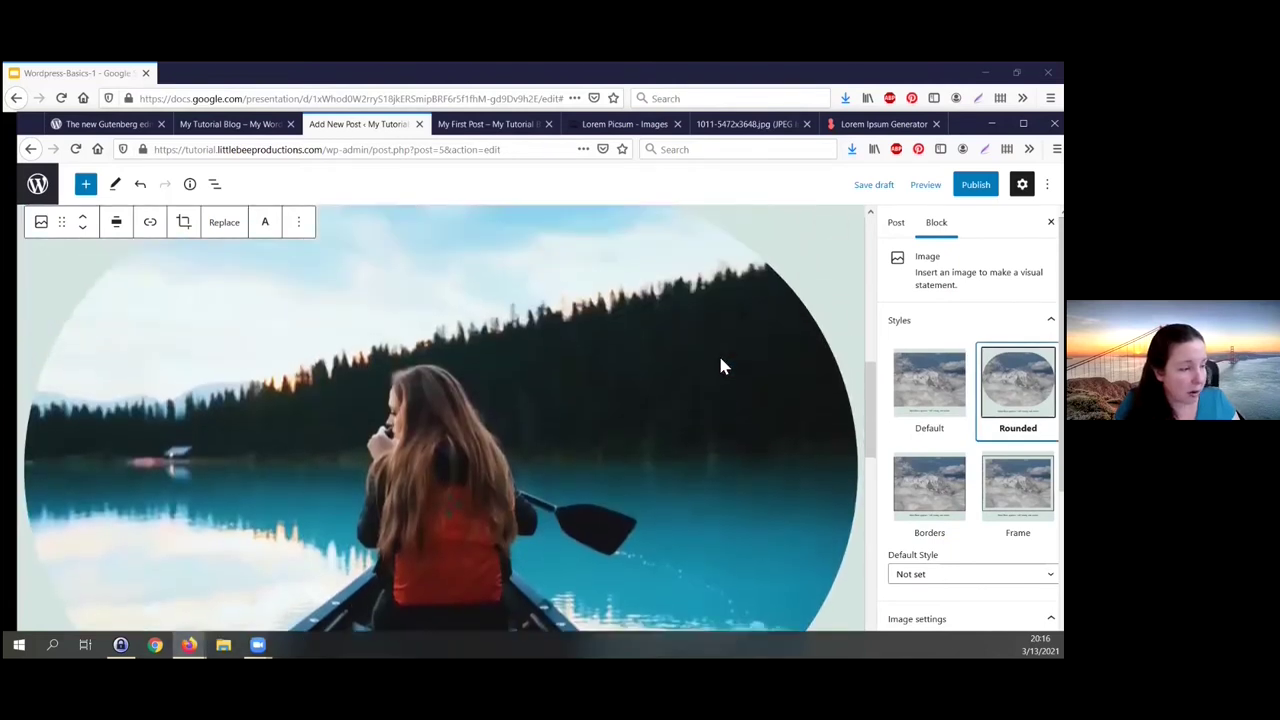
{"action": "left_click", "coordinate": [929, 485]}
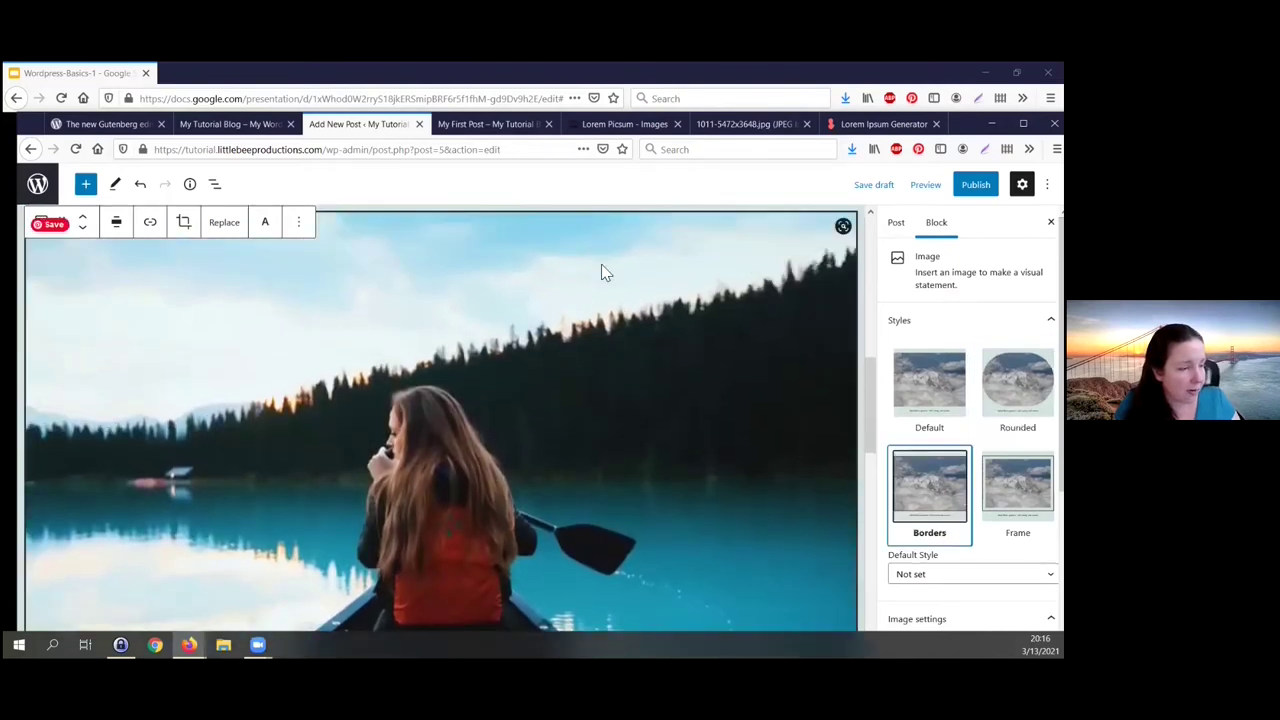
{"action": "left_click", "coordinate": [1017, 485]}
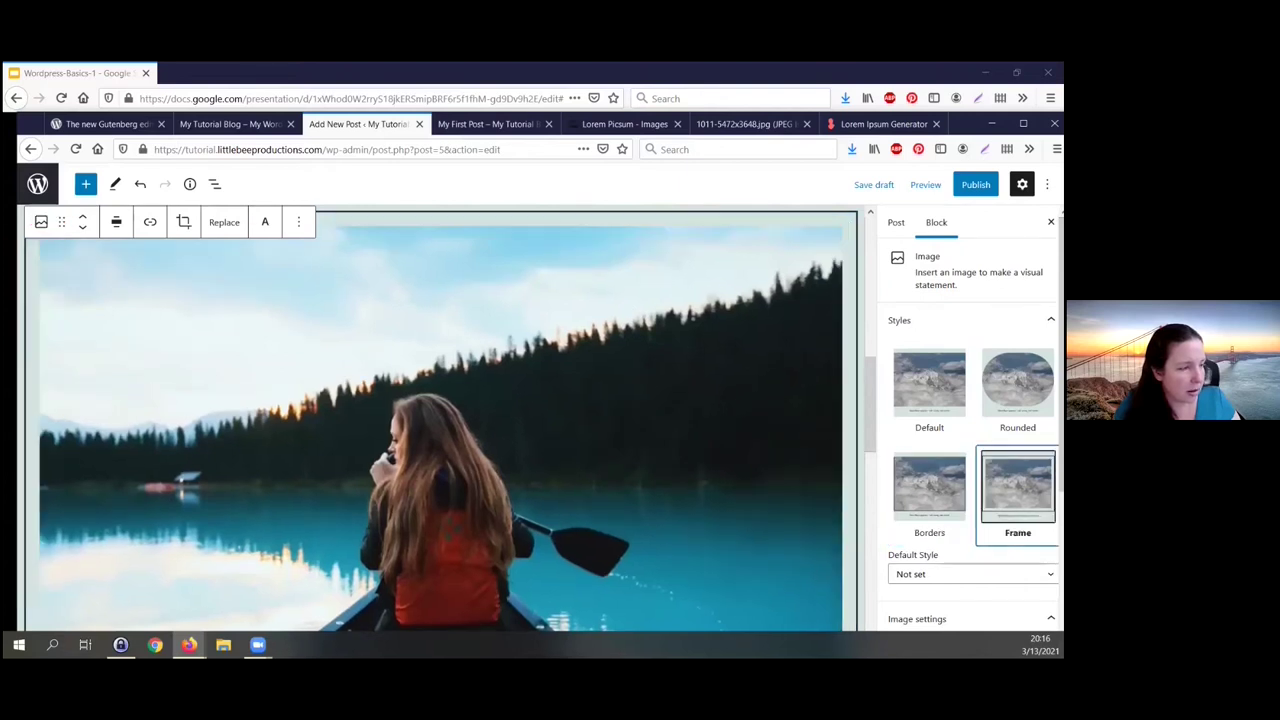
{"action": "scroll", "coordinate": [970, 420], "scroll_direction": "down", "scroll_amount": 1}
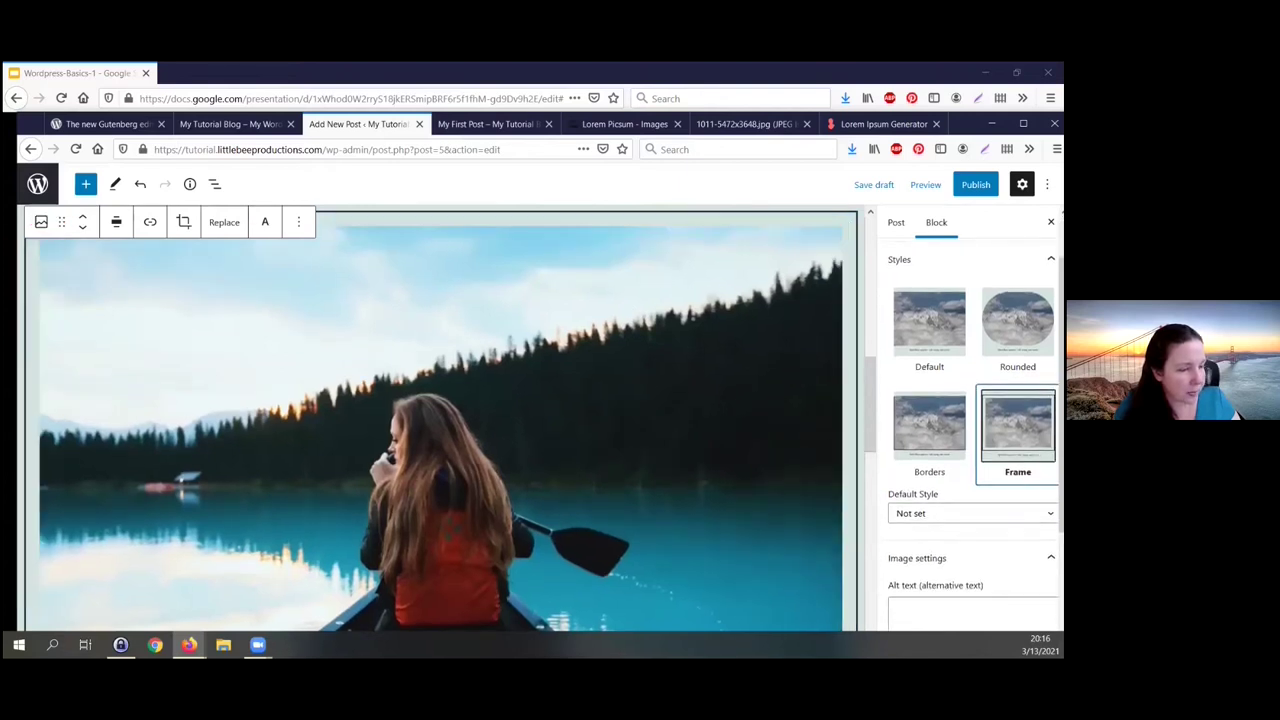
{"action": "left_click", "coordinate": [929, 330]}
Step: Give the canoe image the alt text "a woman sitting in a canoe in the middle of a lake"
{"action": "scroll", "coordinate": [975, 423], "scroll_direction": "down", "scroll_amount": 2}
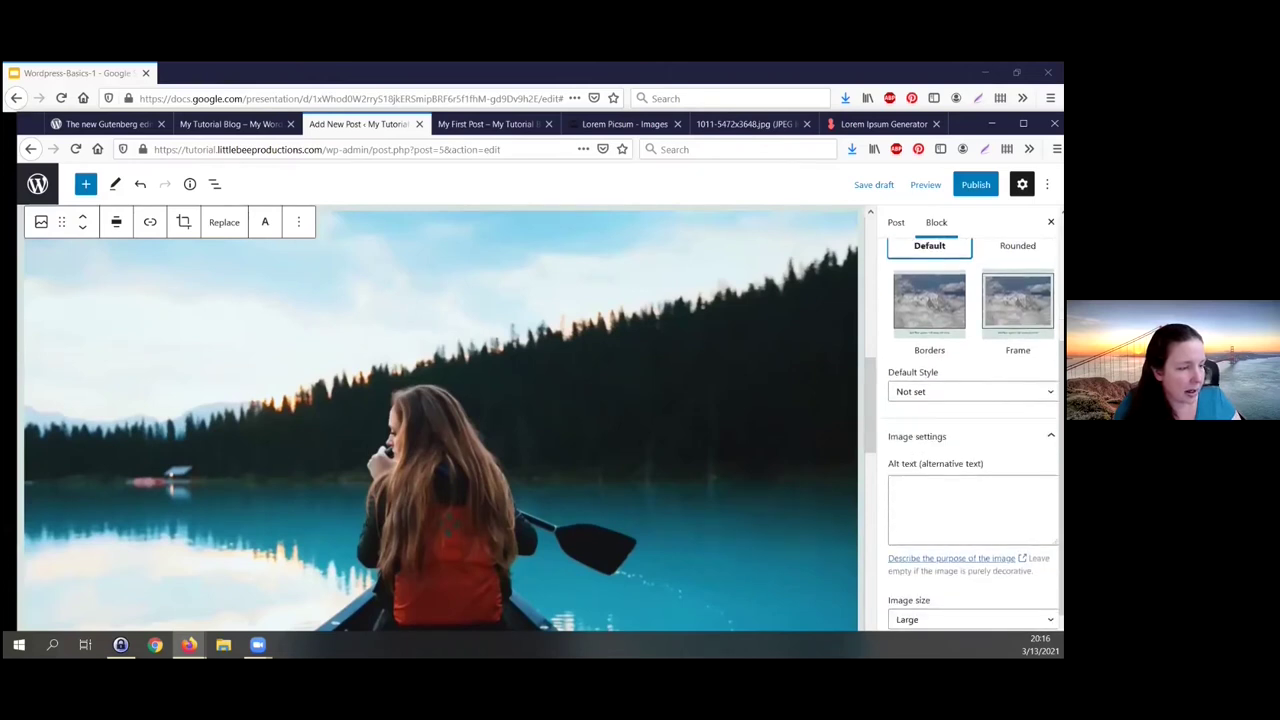
{"action": "scroll", "coordinate": [975, 435], "scroll_direction": "down", "scroll_amount": 1}
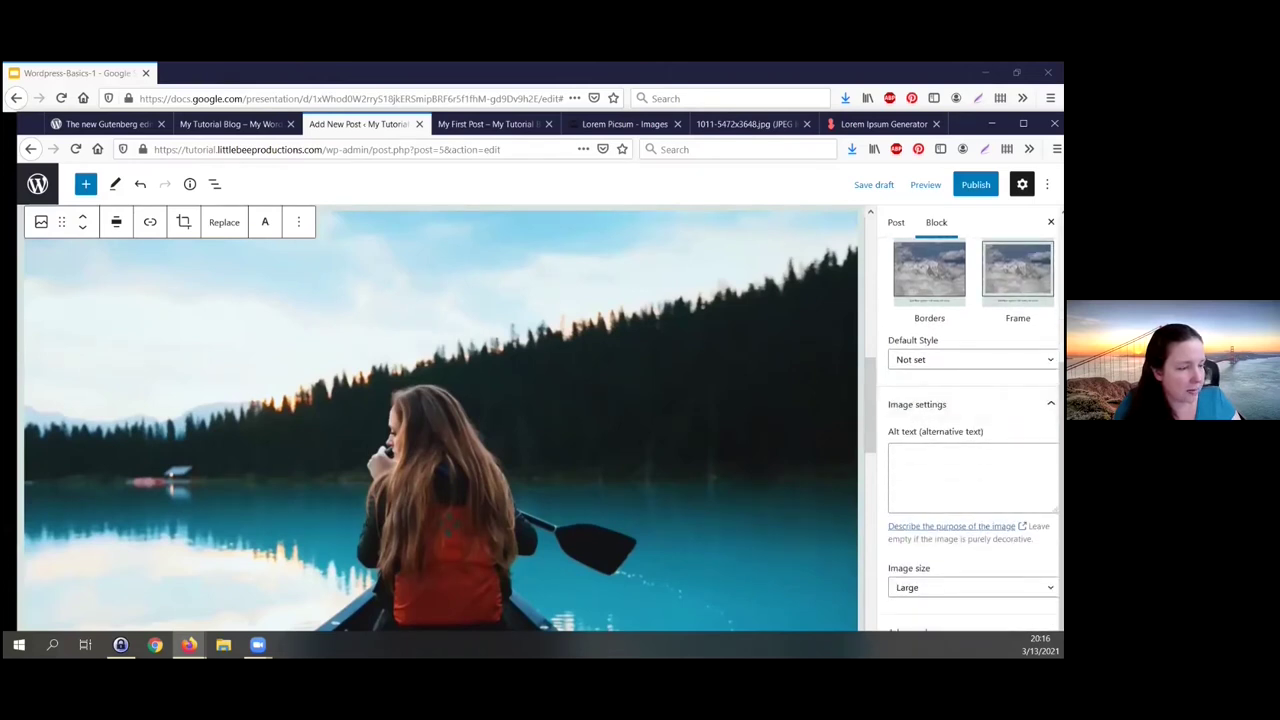
{"action": "left_click", "coordinate": [894, 454]}
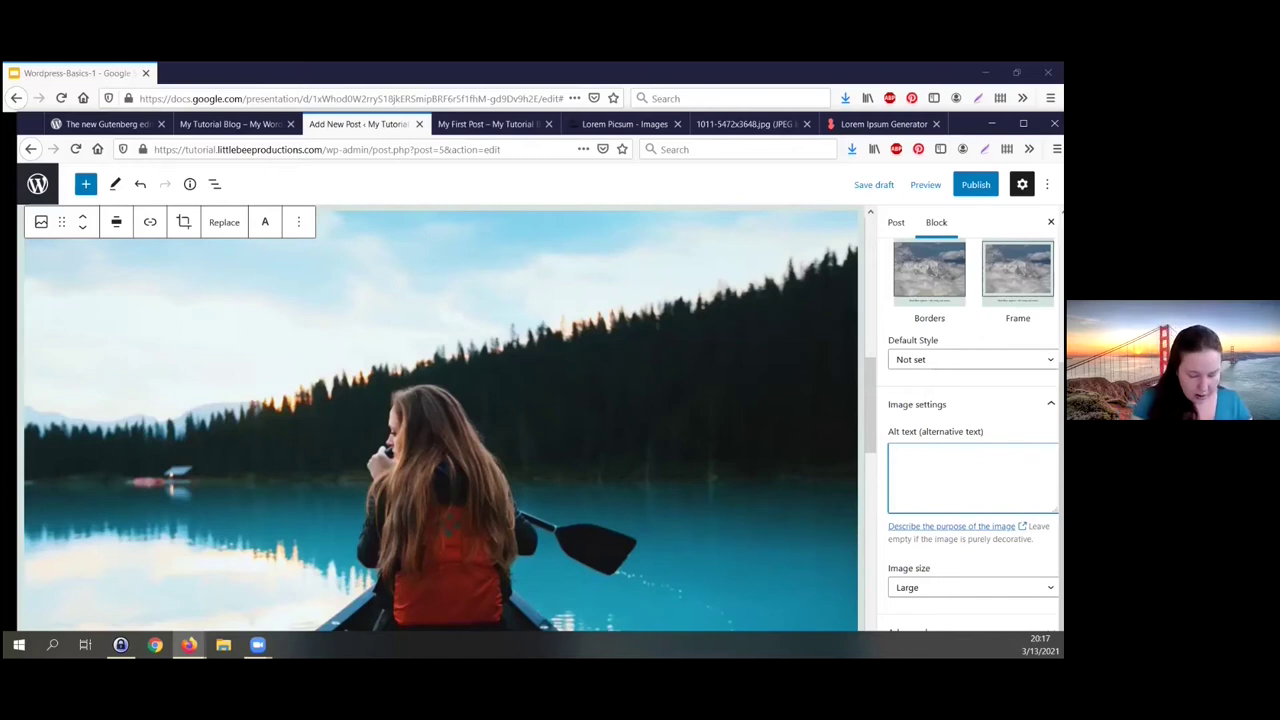
{"action": "type", "text": "a woman"}
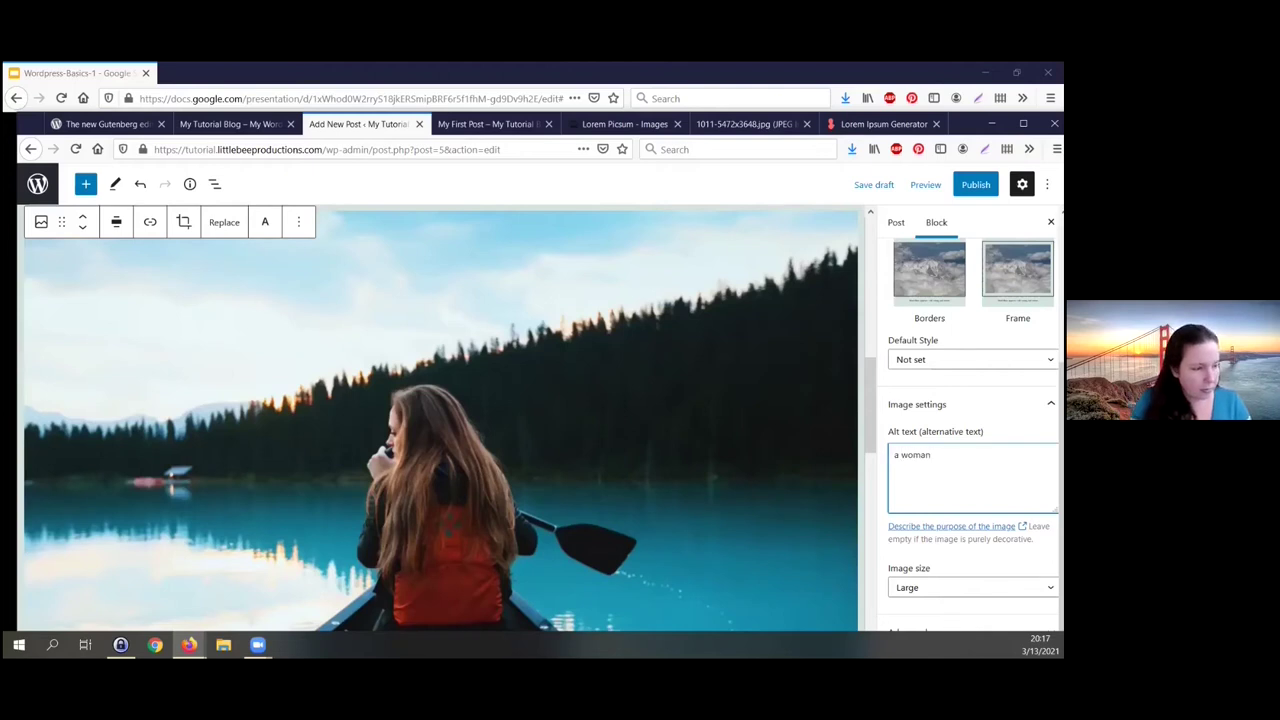
{"action": "type", "text": " sitting in a "}
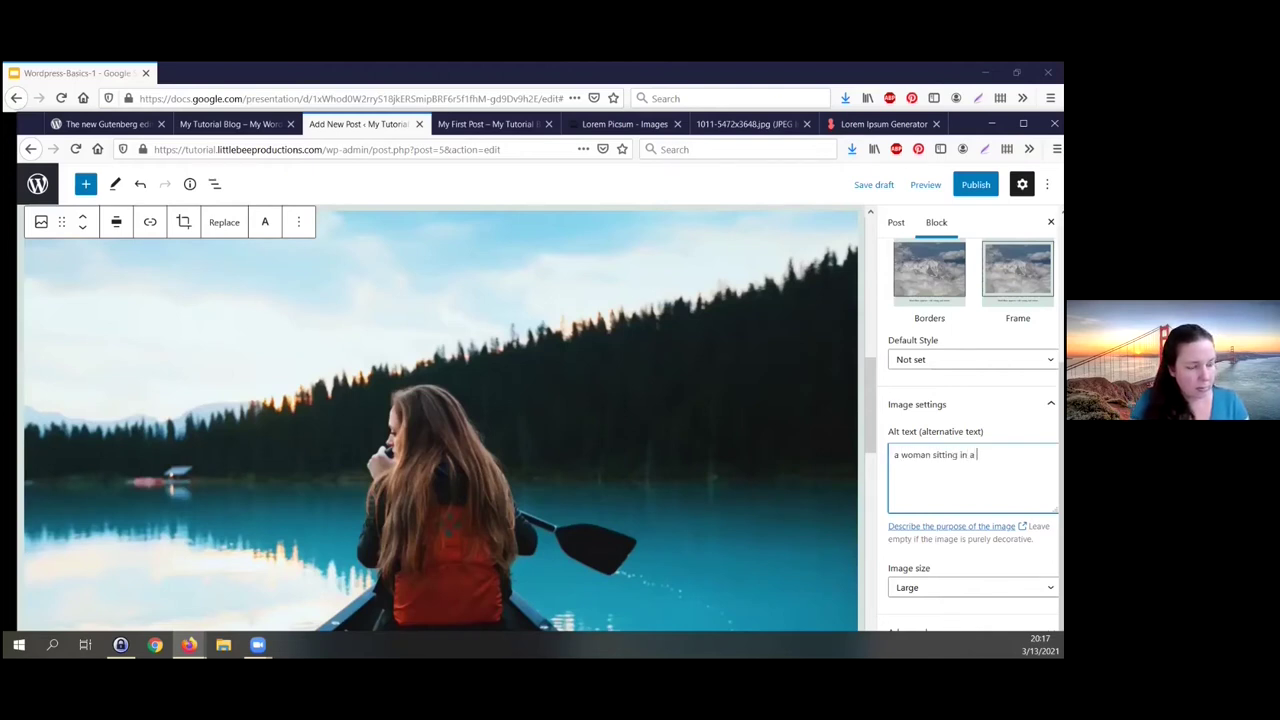
{"action": "type", "text": "canoe in the middle of a lake"}
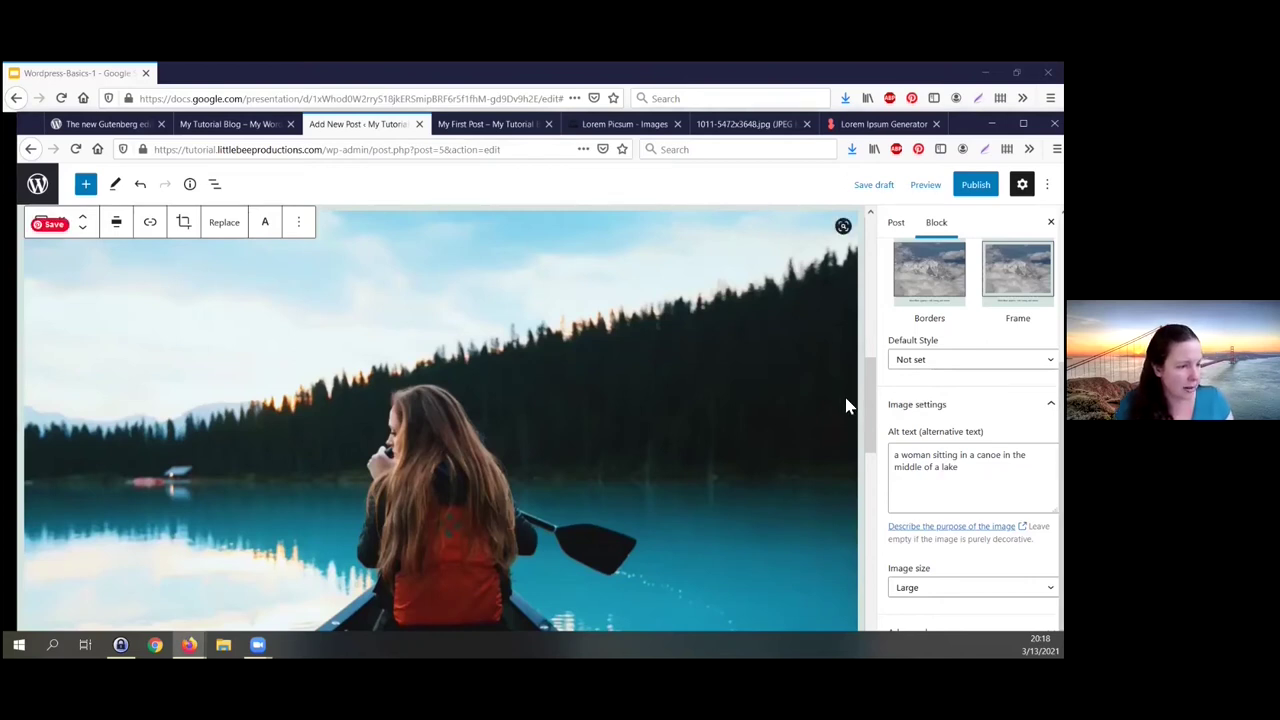
Step: Try the Medium image size on the canoe image and check its sharpness in the post
{"action": "scroll", "coordinate": [866, 420], "scroll_direction": "down", "scroll_amount": 3}
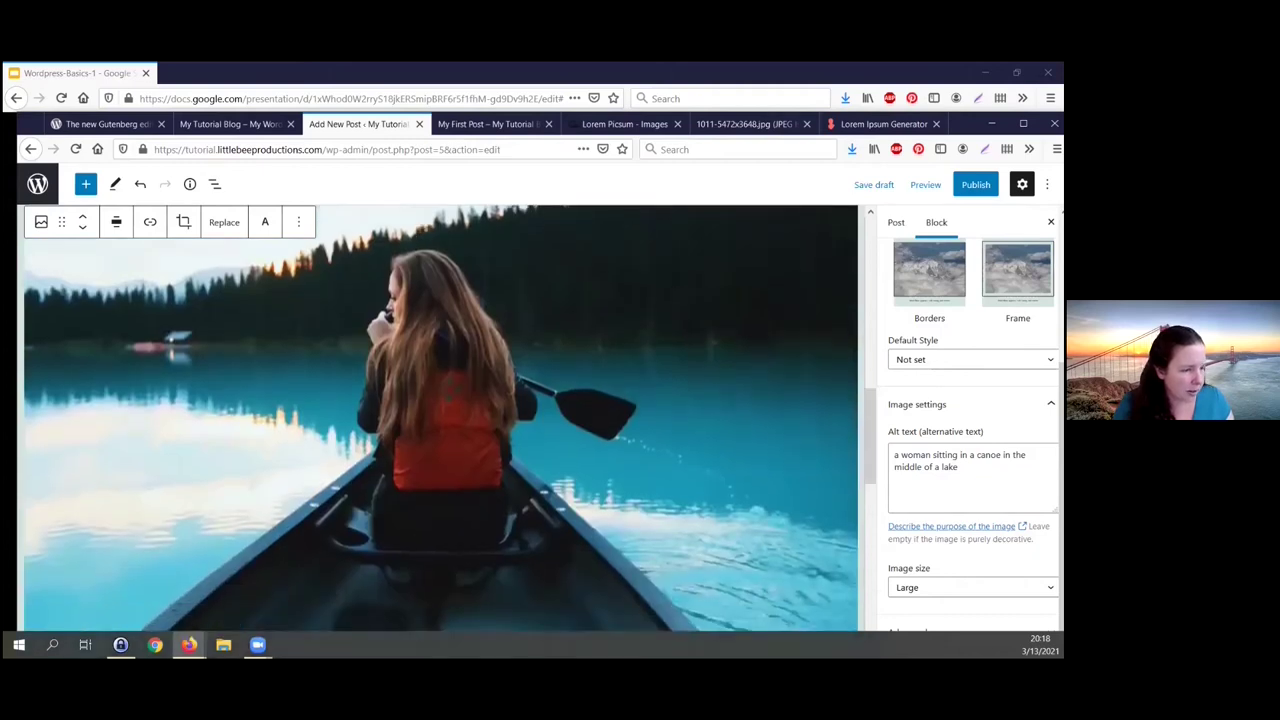
{"action": "left_click", "coordinate": [970, 587]}
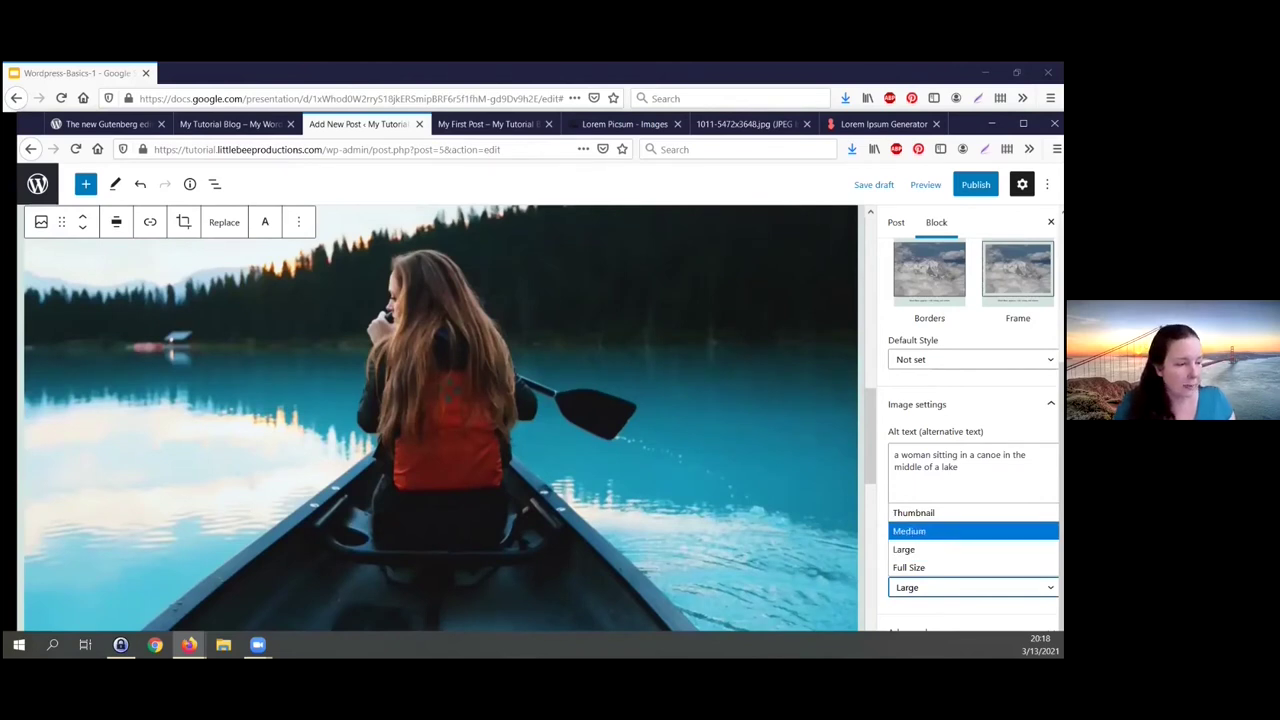
{"action": "left_click", "coordinate": [960, 531]}
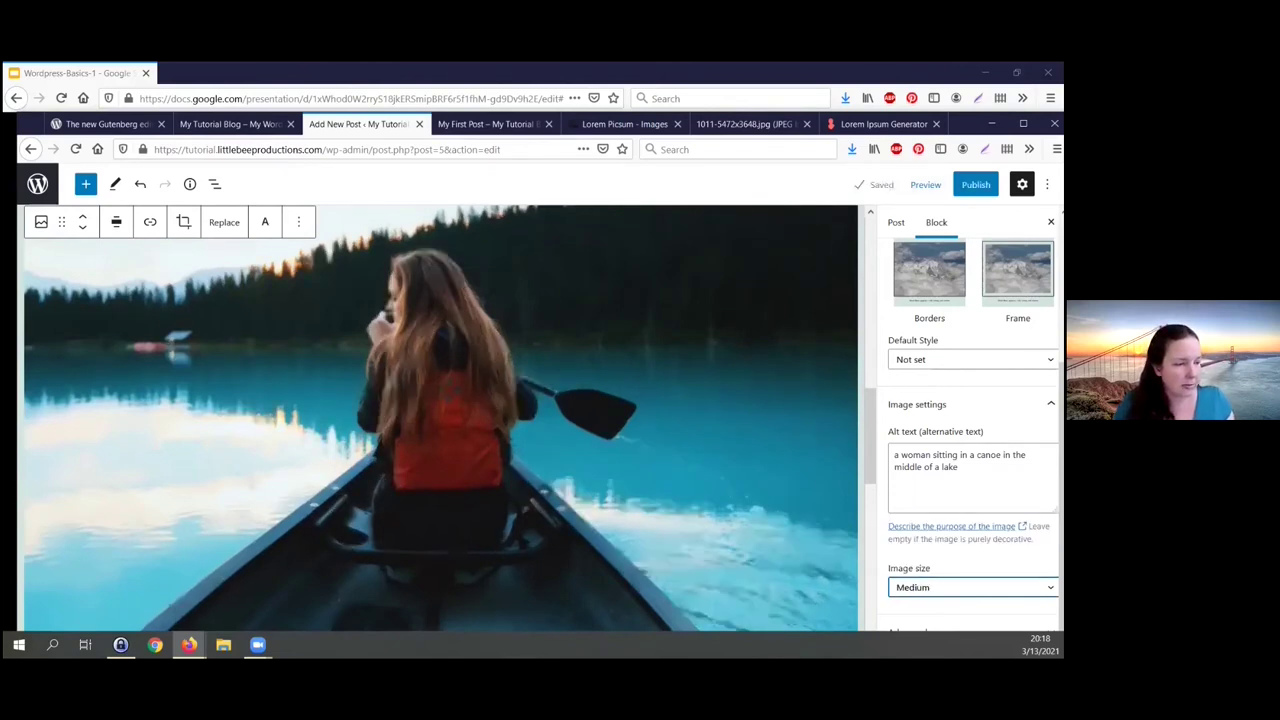
{"action": "scroll", "coordinate": [440, 420], "scroll_direction": "up", "scroll_amount": 3}
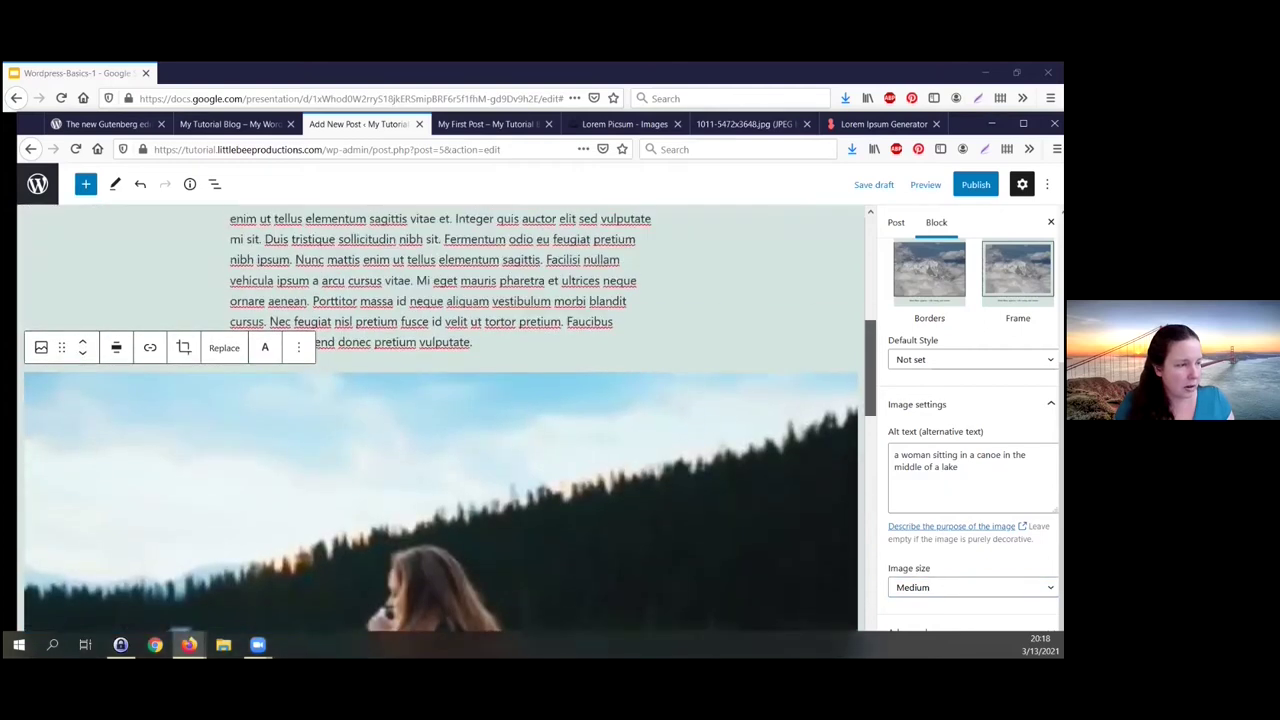
{"action": "scroll", "coordinate": [440, 420], "scroll_direction": "down", "scroll_amount": 7}
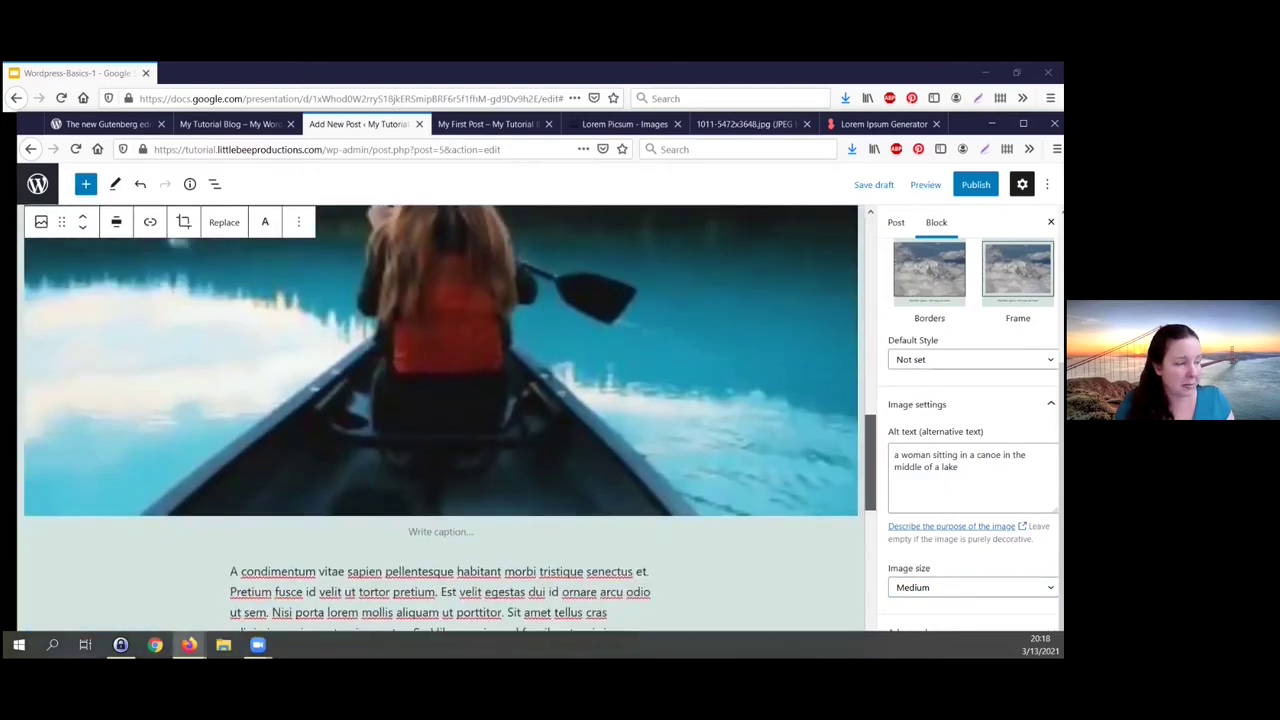
{"action": "scroll", "coordinate": [440, 420], "scroll_direction": "up", "scroll_amount": 1}
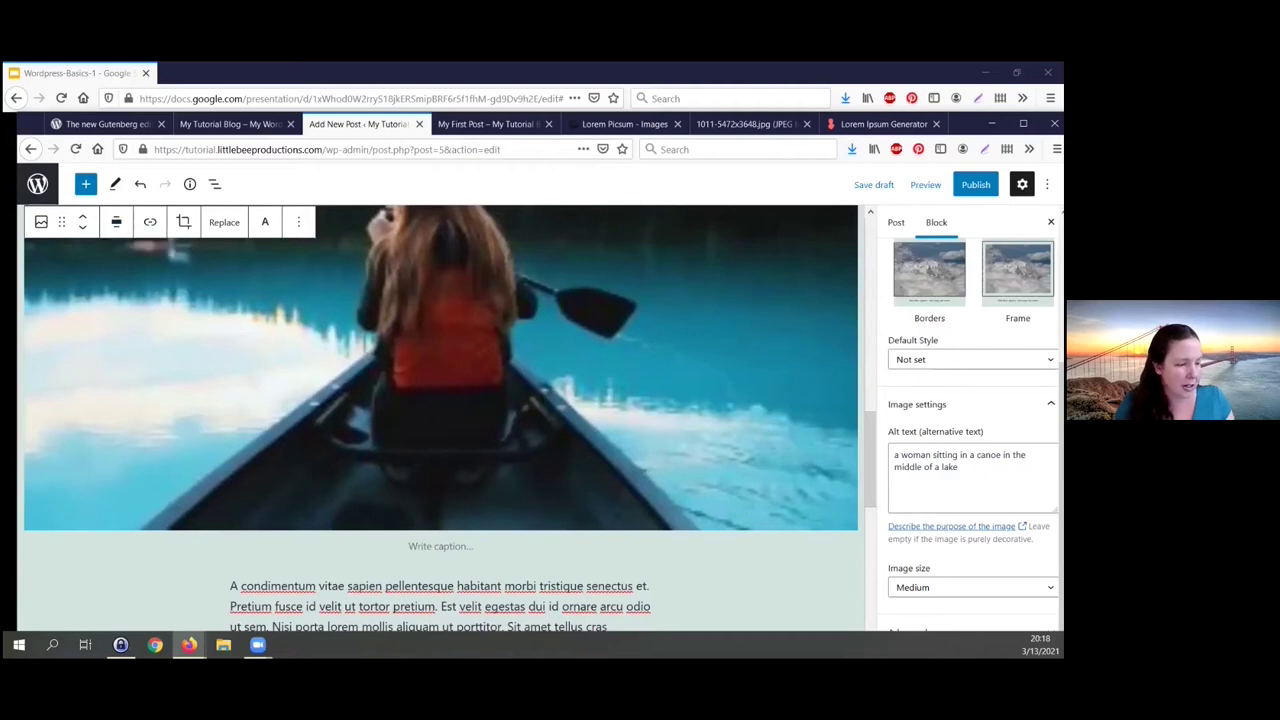
Step: Set the canoe image's size to Thumbnail and its alignment to Align center
{"action": "left_click", "coordinate": [970, 587]}
{"action": "left_click", "coordinate": [913, 512]}
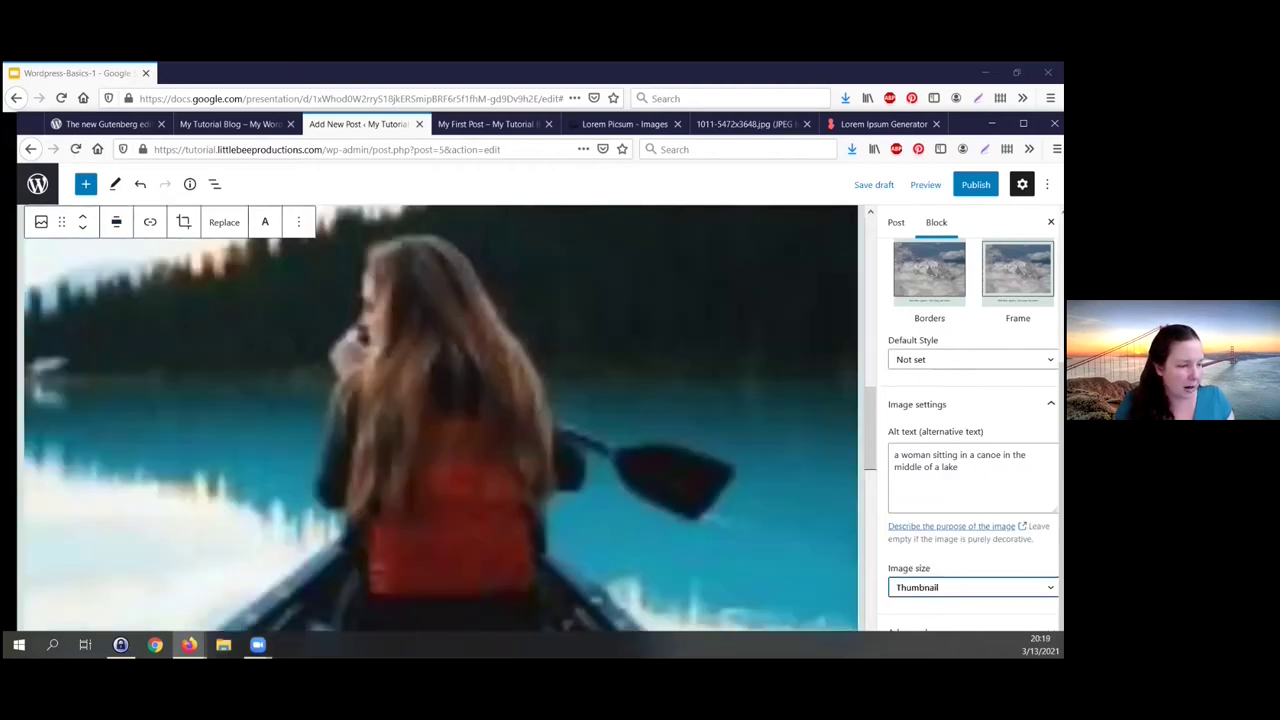
{"action": "left_click", "coordinate": [116, 222]}
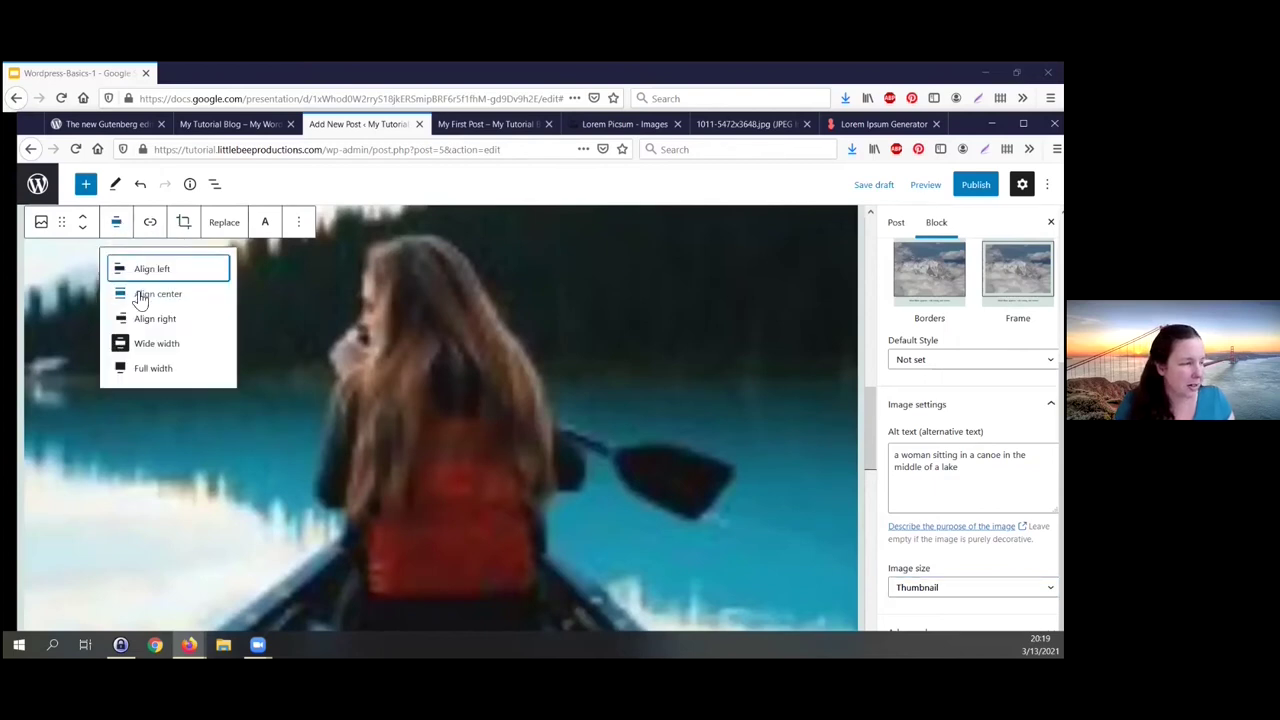
{"action": "left_click", "coordinate": [142, 293]}
{"action": "scroll", "coordinate": [447, 388], "scroll_direction": "up", "scroll_amount": 4}
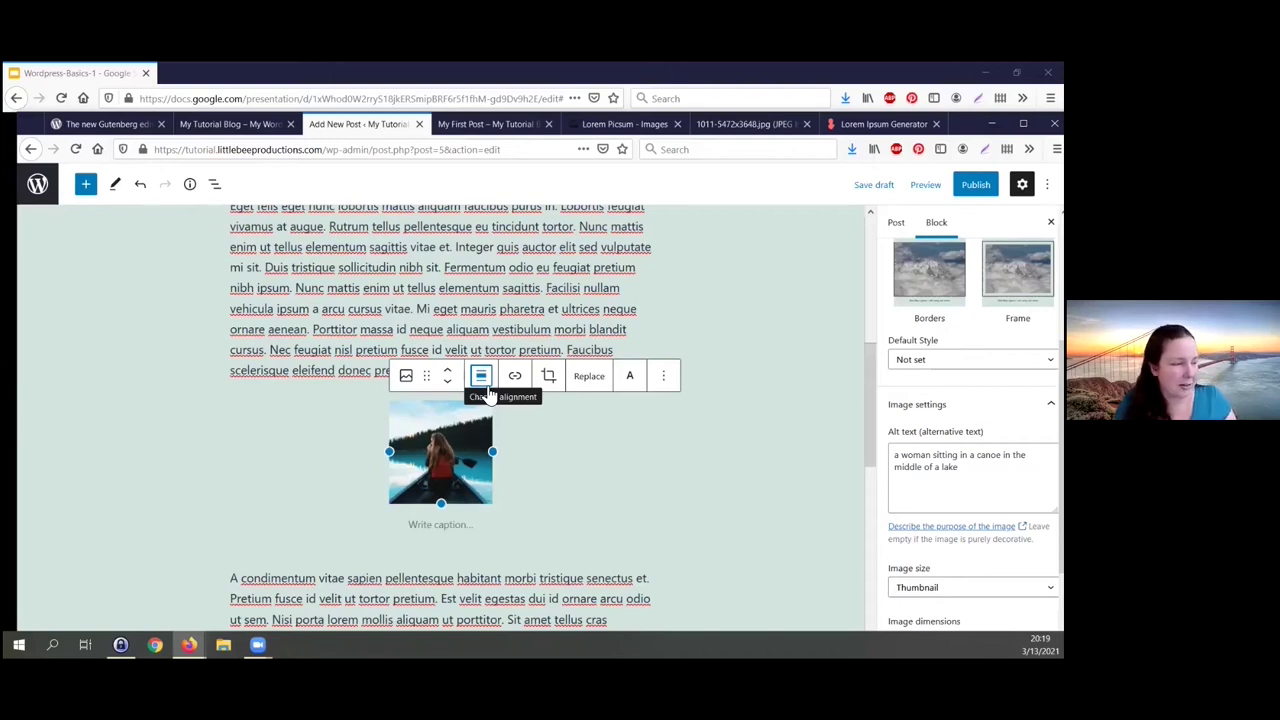
Step: Review the canoe image's alignment options and try the Medium and Large image sizes on it
{"action": "left_click", "coordinate": [483, 386]}
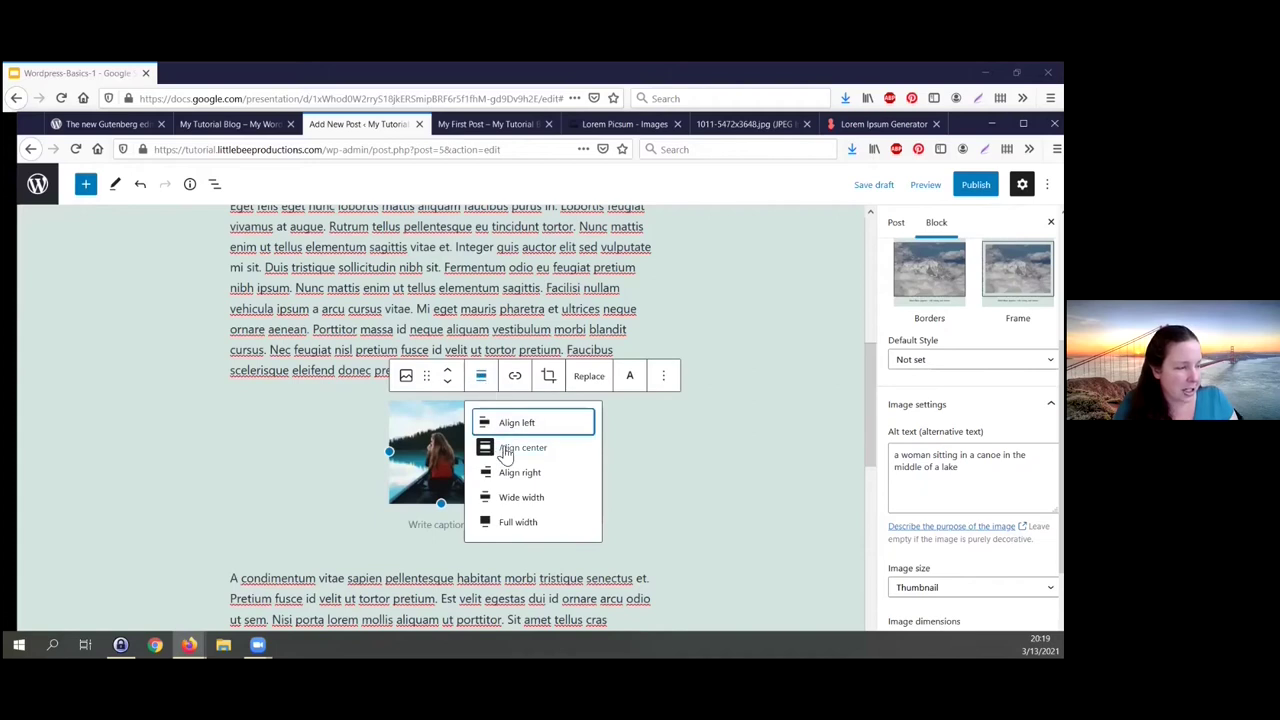
{"action": "left_click", "coordinate": [481, 377]}
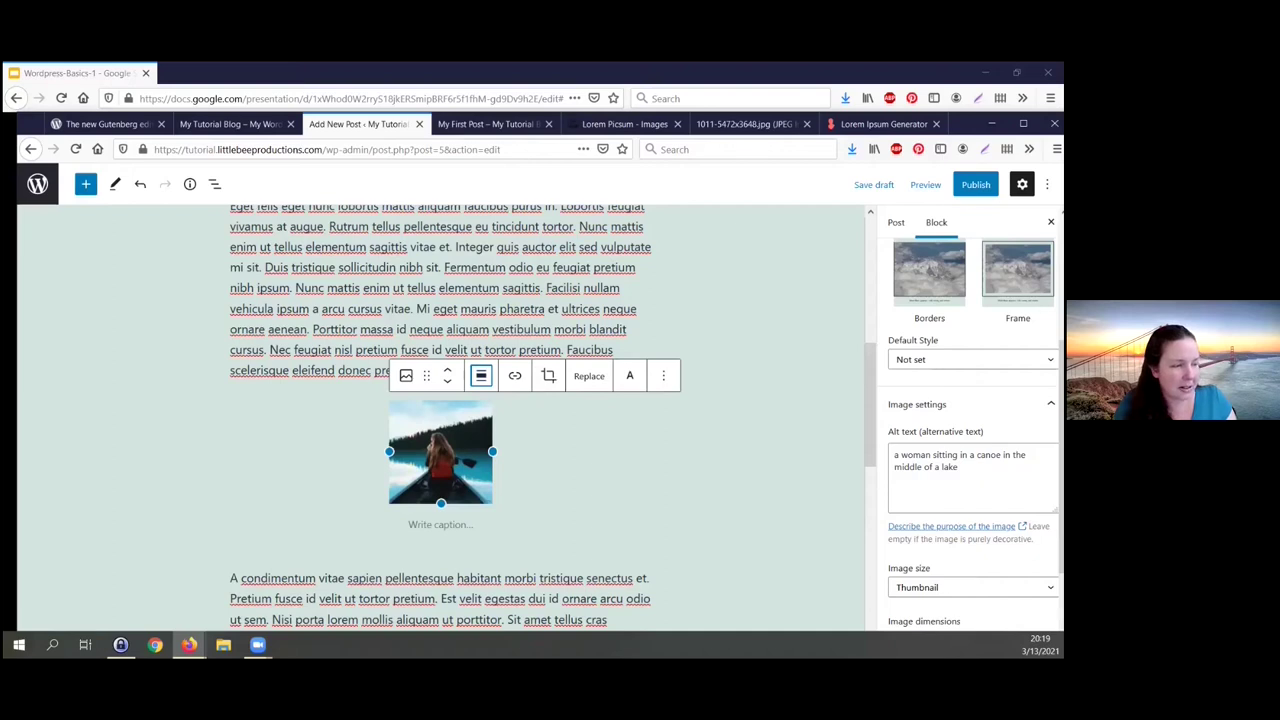
{"action": "left_click", "coordinate": [970, 587]}
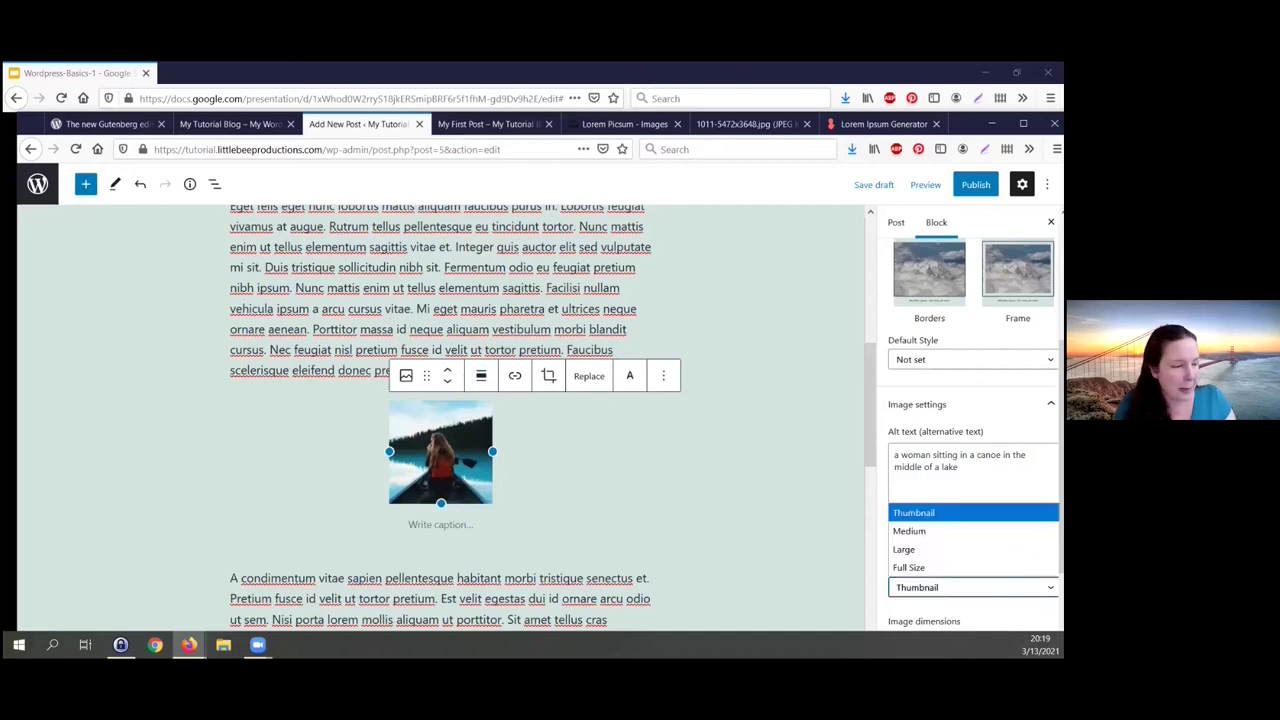
{"action": "key", "text": "Return"}
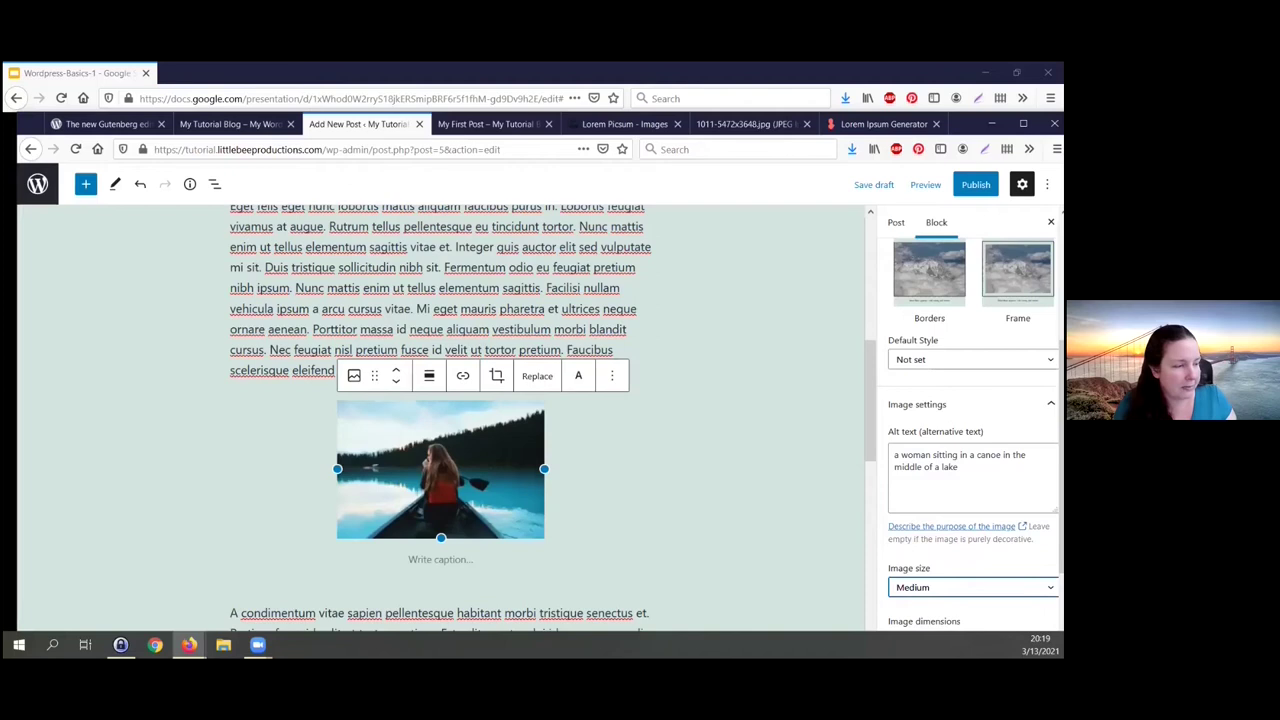
{"action": "key", "text": "alt+Down"}
{"action": "key", "text": "Down"}
{"action": "key", "text": "Return"}
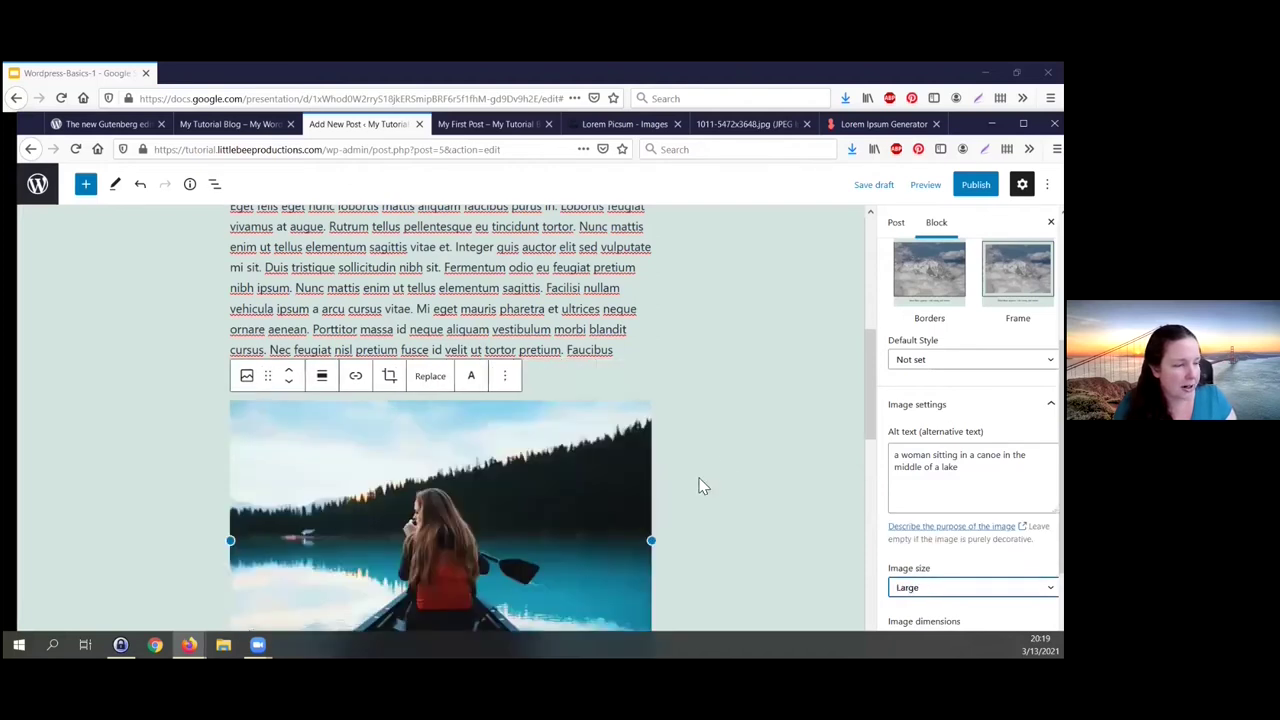
{"action": "scroll", "coordinate": [696, 483], "scroll_direction": "down", "scroll_amount": 3}
{"action": "scroll", "coordinate": [740, 492], "scroll_direction": "up", "scroll_amount": 1}
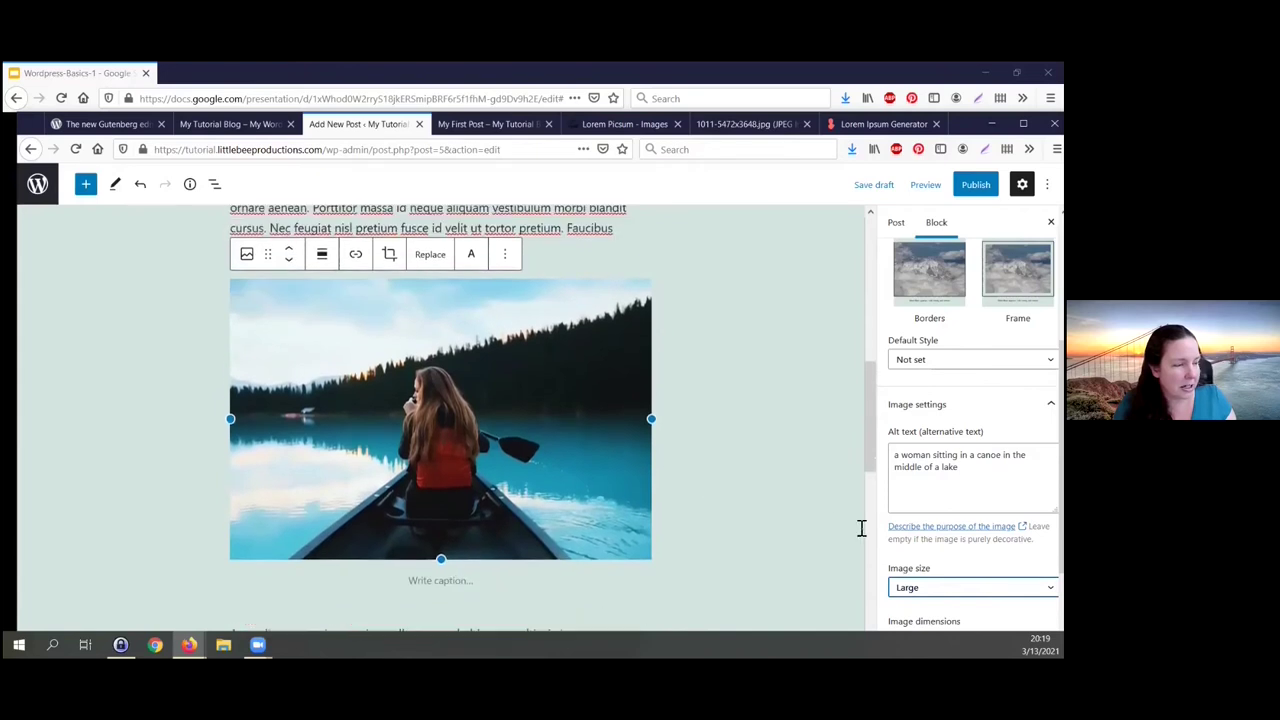
Step: Set the canoe image's size to Full Size
{"action": "key", "text": "alt+Down"}
{"action": "key", "text": "Return"}
{"action": "key", "text": "Down"}
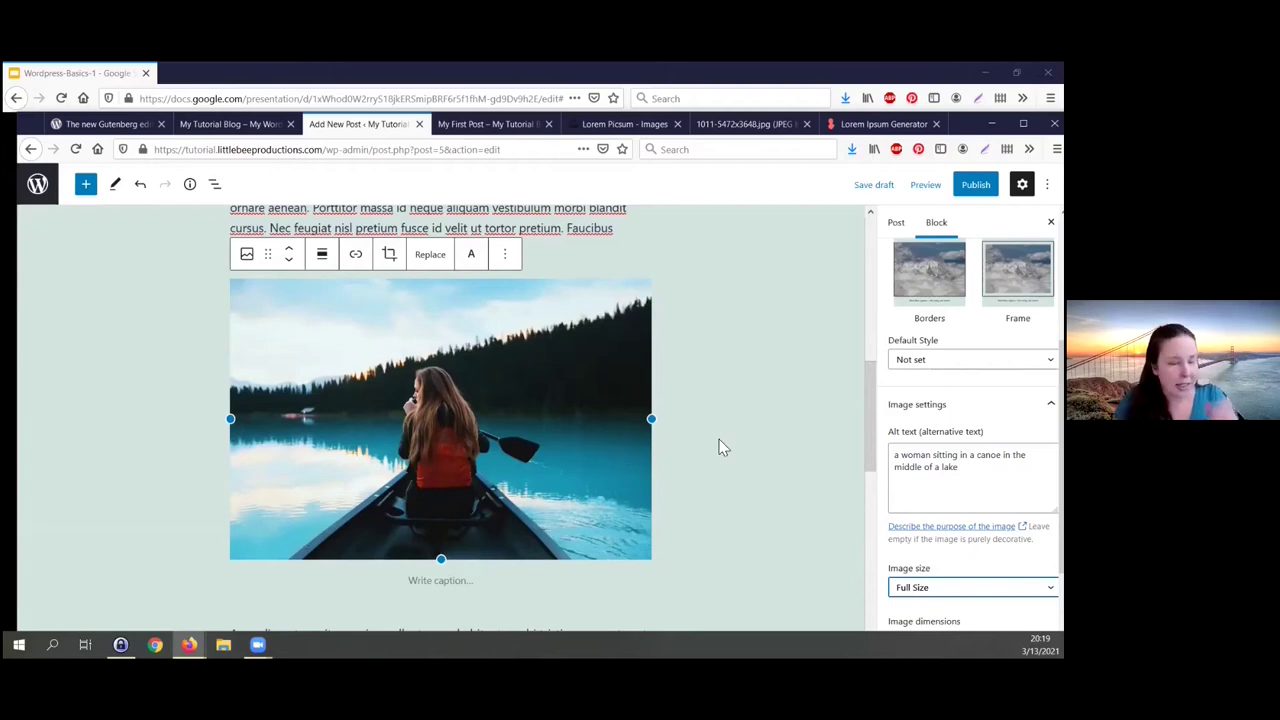
Step: Preview the post in a new tab, check how the canoe image looks there, and return to the editor
{"action": "left_click", "coordinate": [870, 184]}
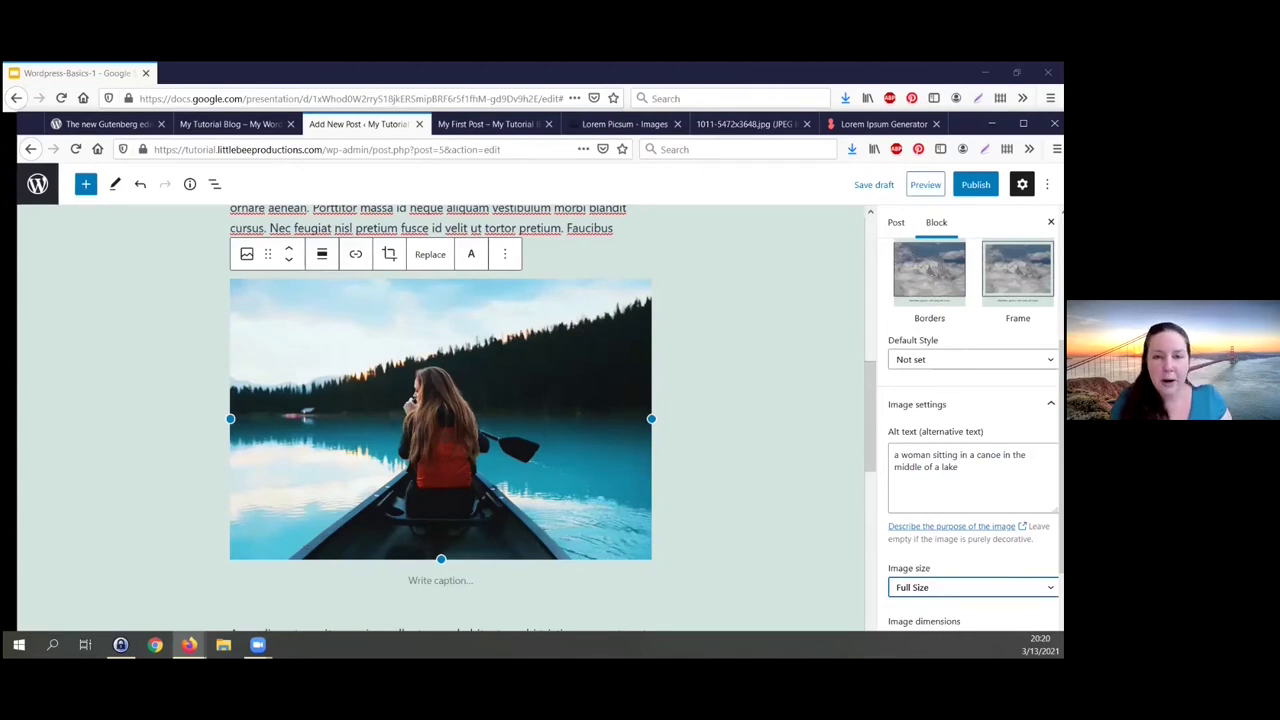
{"action": "left_click", "coordinate": [925, 184]}
{"action": "left_click", "coordinate": [857, 313]}
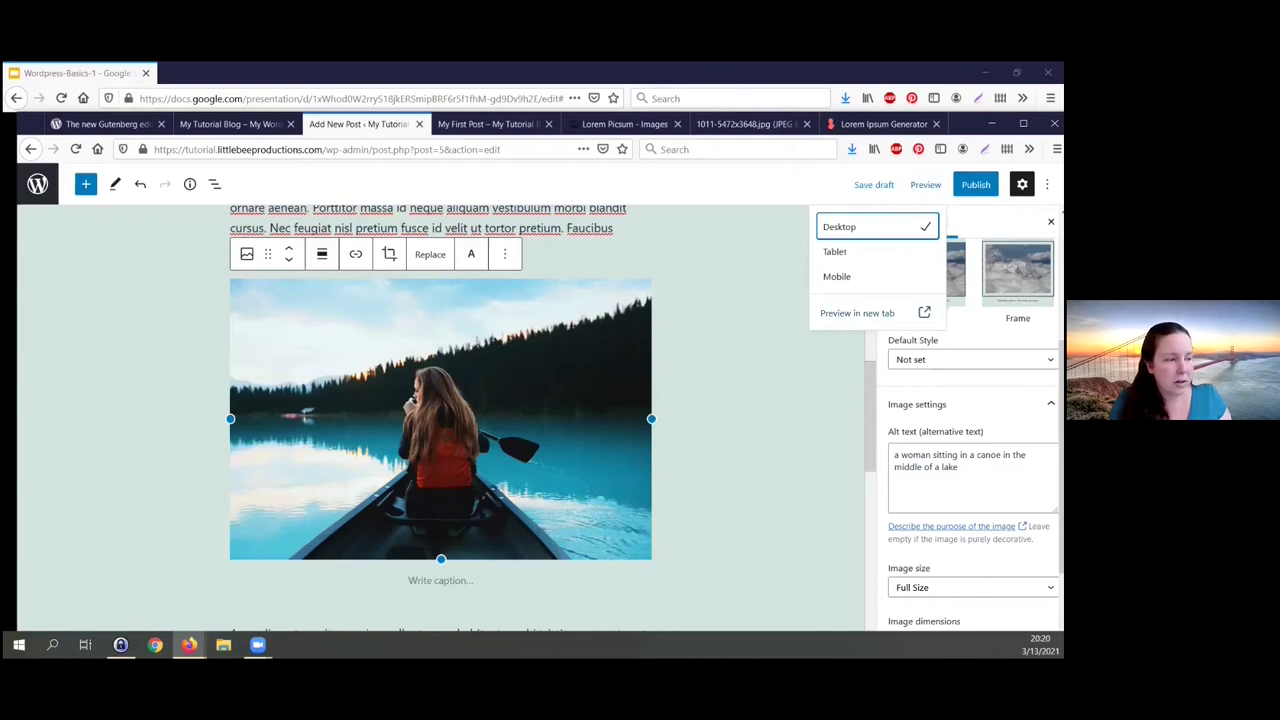
{"action": "left_click", "coordinate": [478, 124]}
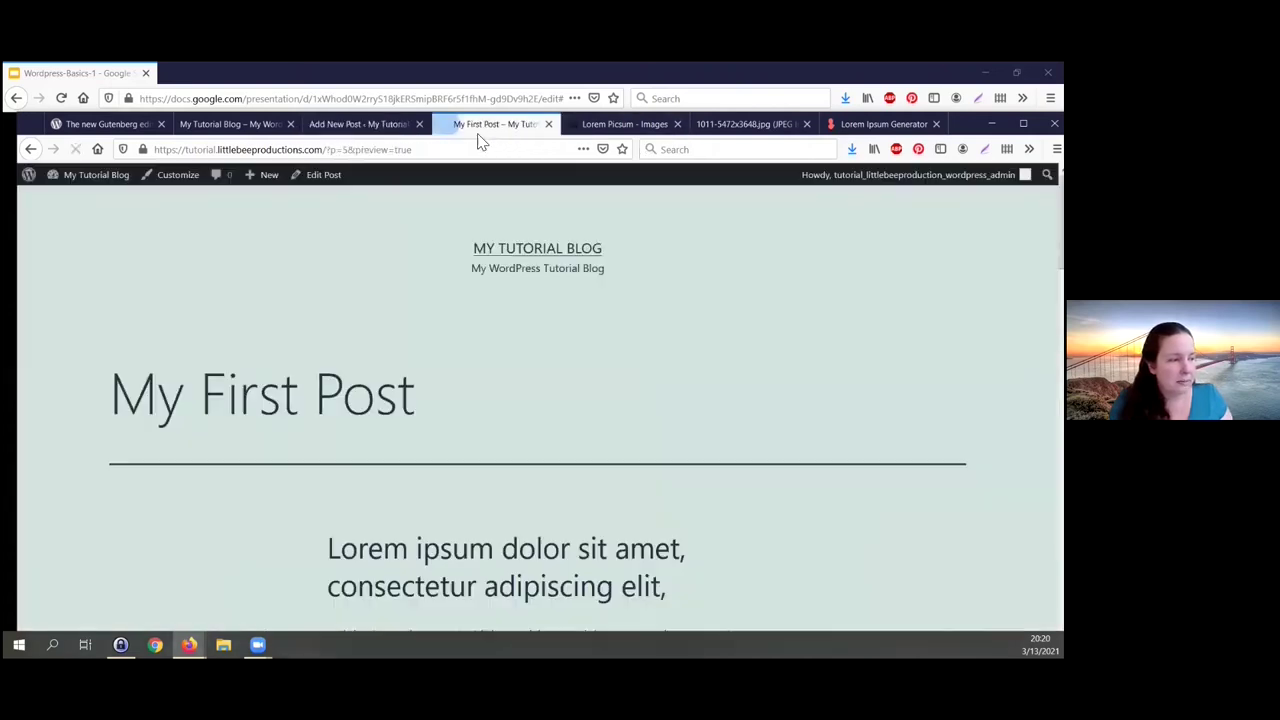
{"action": "scroll", "coordinate": [797, 345], "scroll_direction": "down", "scroll_amount": 5}
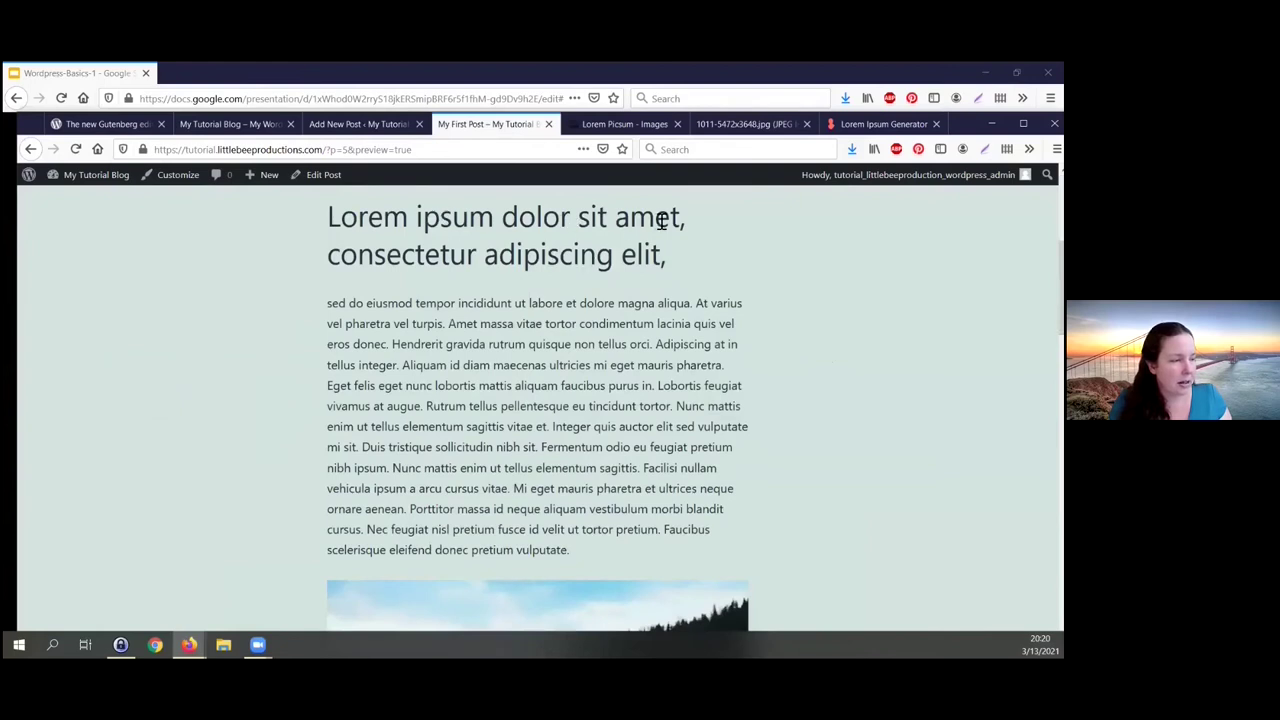
{"action": "scroll", "coordinate": [786, 374], "scroll_direction": "down", "scroll_amount": 4}
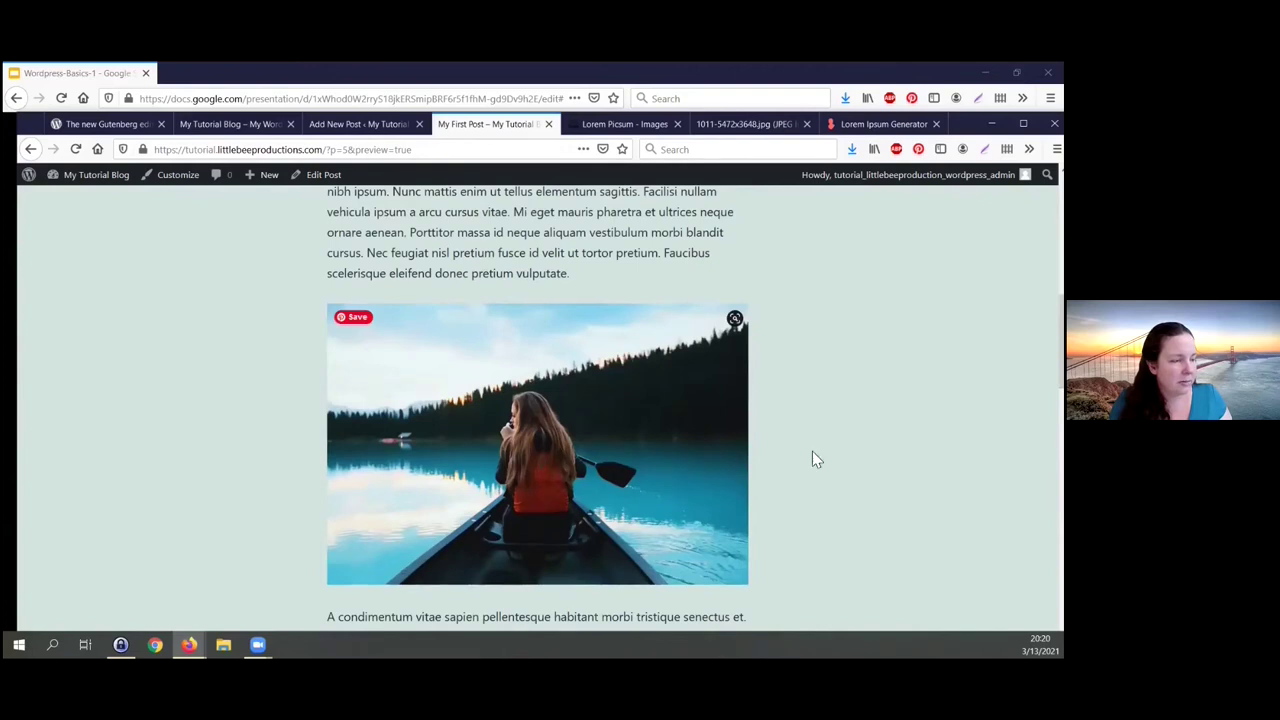
{"action": "left_click", "coordinate": [357, 127]}
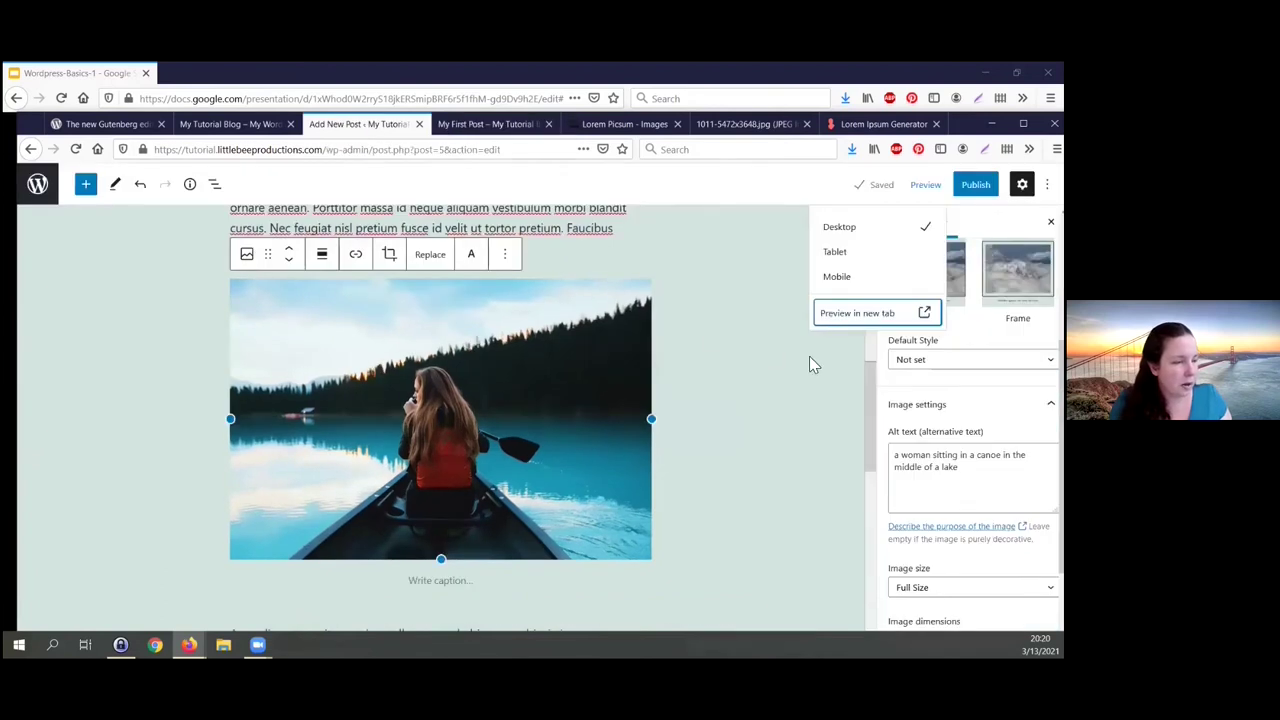
{"action": "left_click", "coordinate": [744, 431]}
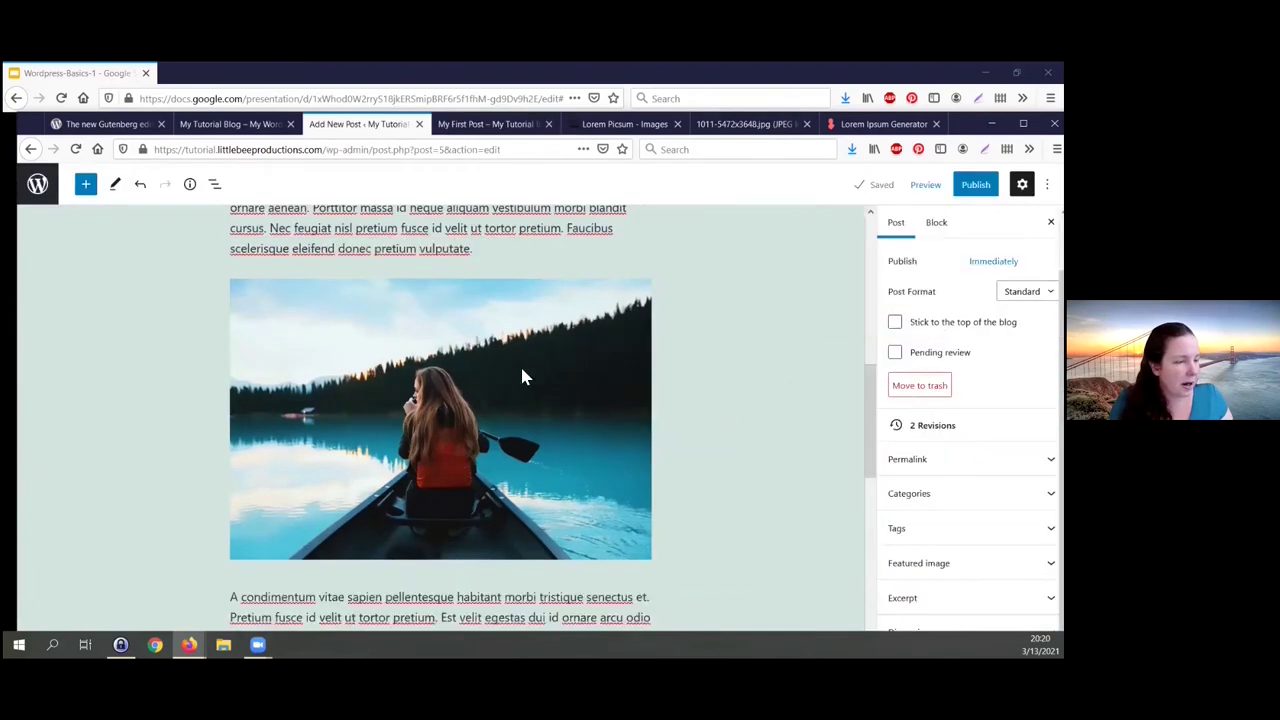
Step: Set the canoe image's alignment to Align right and check how the text wraps around it
{"action": "scroll", "coordinate": [489, 380], "scroll_direction": "down", "scroll_amount": 3}
{"action": "scroll", "coordinate": [500, 417], "scroll_direction": "down", "scroll_amount": 1}
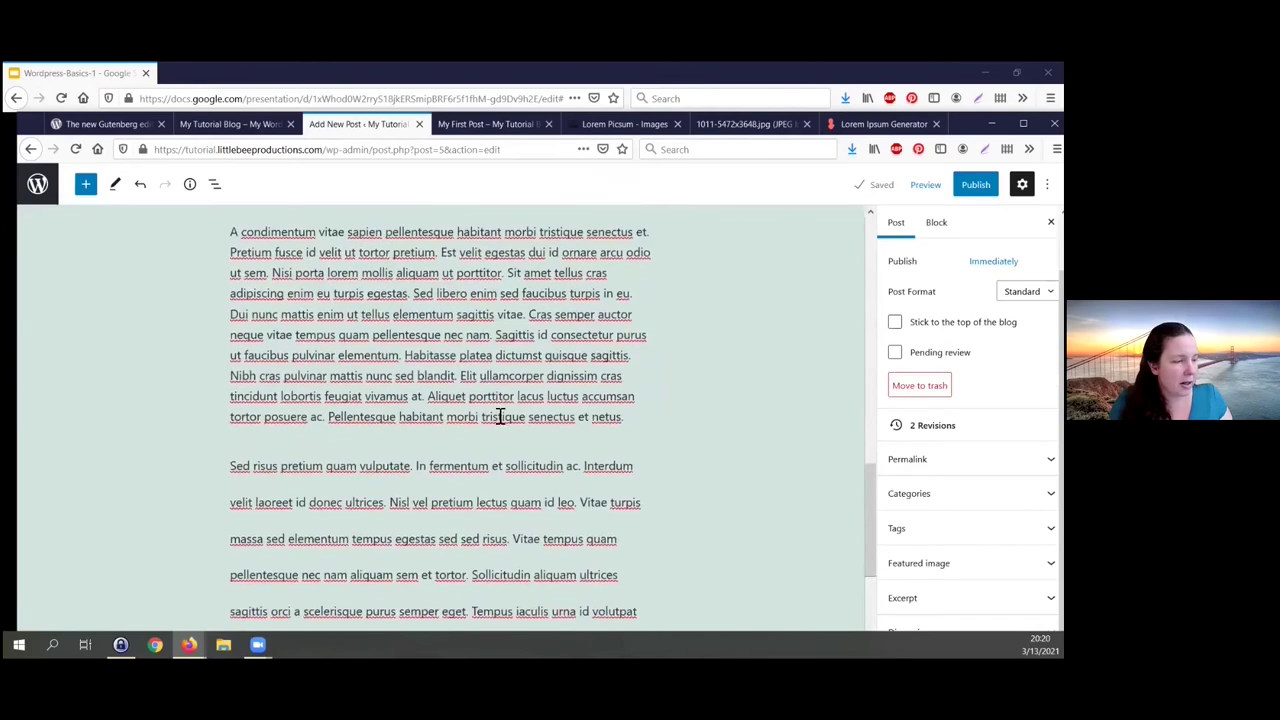
{"action": "scroll", "coordinate": [497, 414], "scroll_direction": "up", "scroll_amount": 8}
{"action": "scroll", "coordinate": [544, 427], "scroll_direction": "up", "scroll_amount": 1}
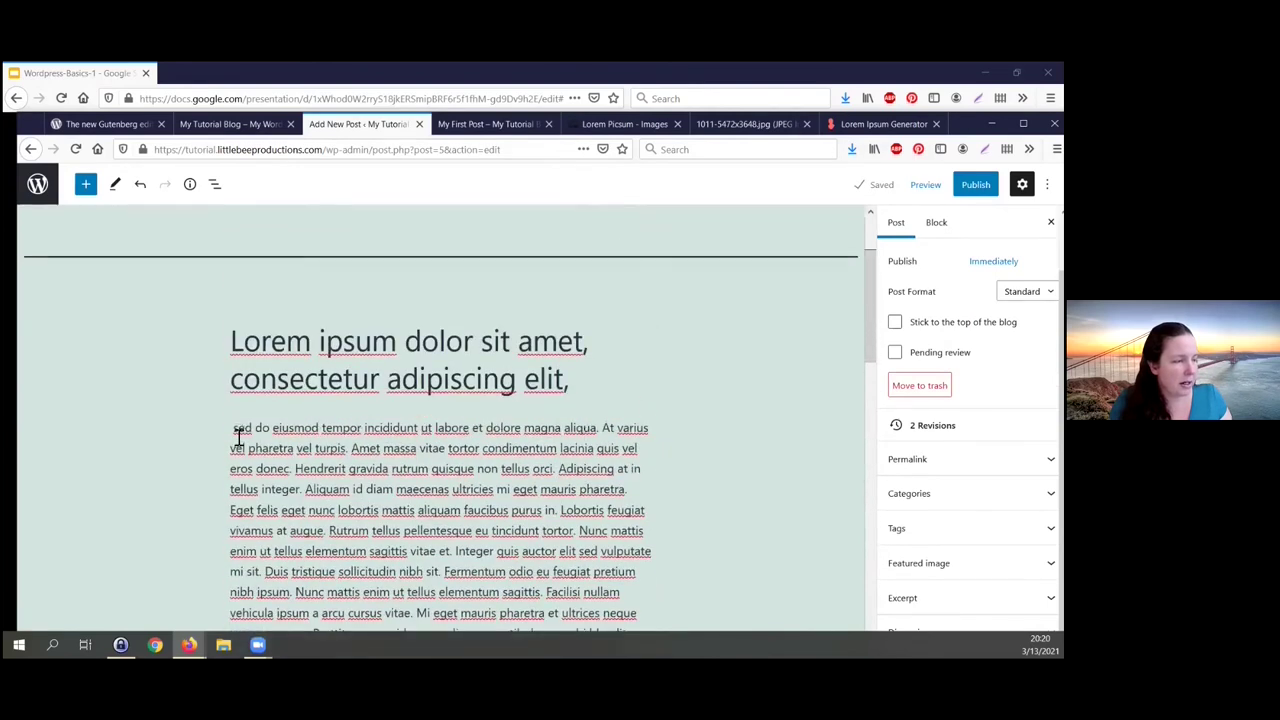
{"action": "scroll", "coordinate": [515, 509], "scroll_direction": "down", "scroll_amount": 1}
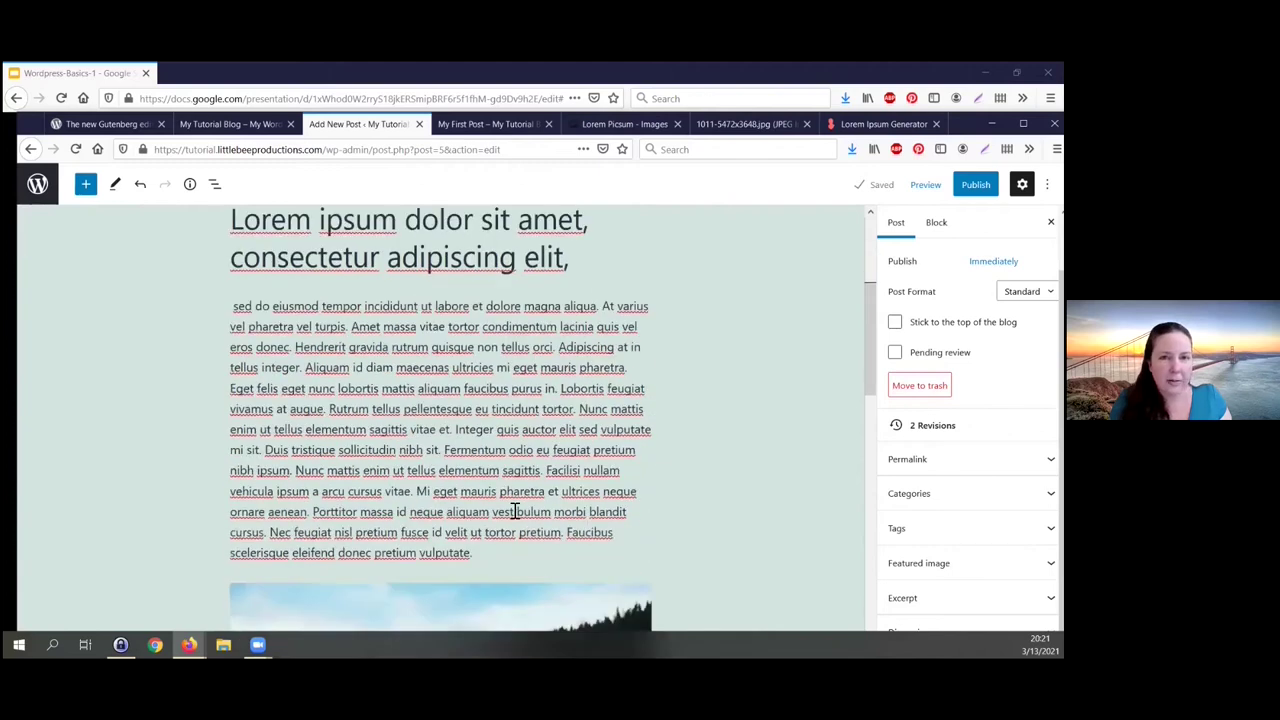
{"action": "scroll", "coordinate": [528, 470], "scroll_direction": "down", "scroll_amount": 1}
{"action": "scroll", "coordinate": [527, 478], "scroll_direction": "down", "scroll_amount": 1}
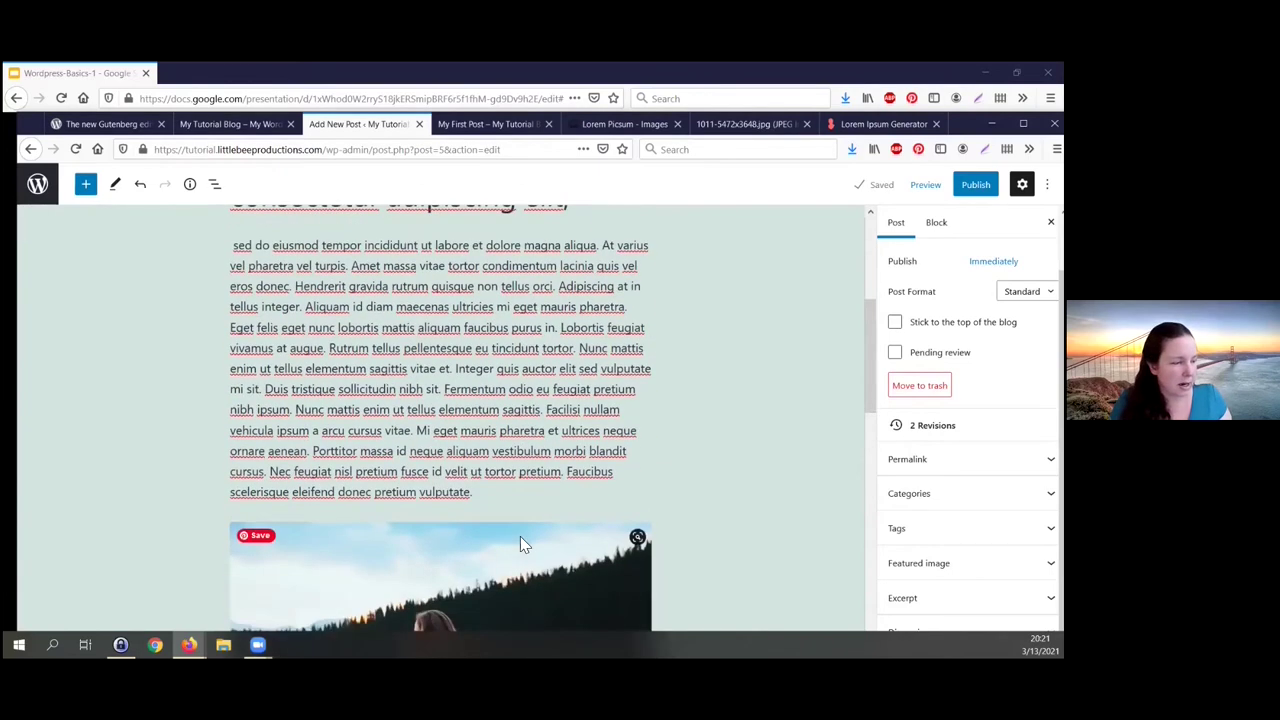
{"action": "left_click", "coordinate": [520, 536]}
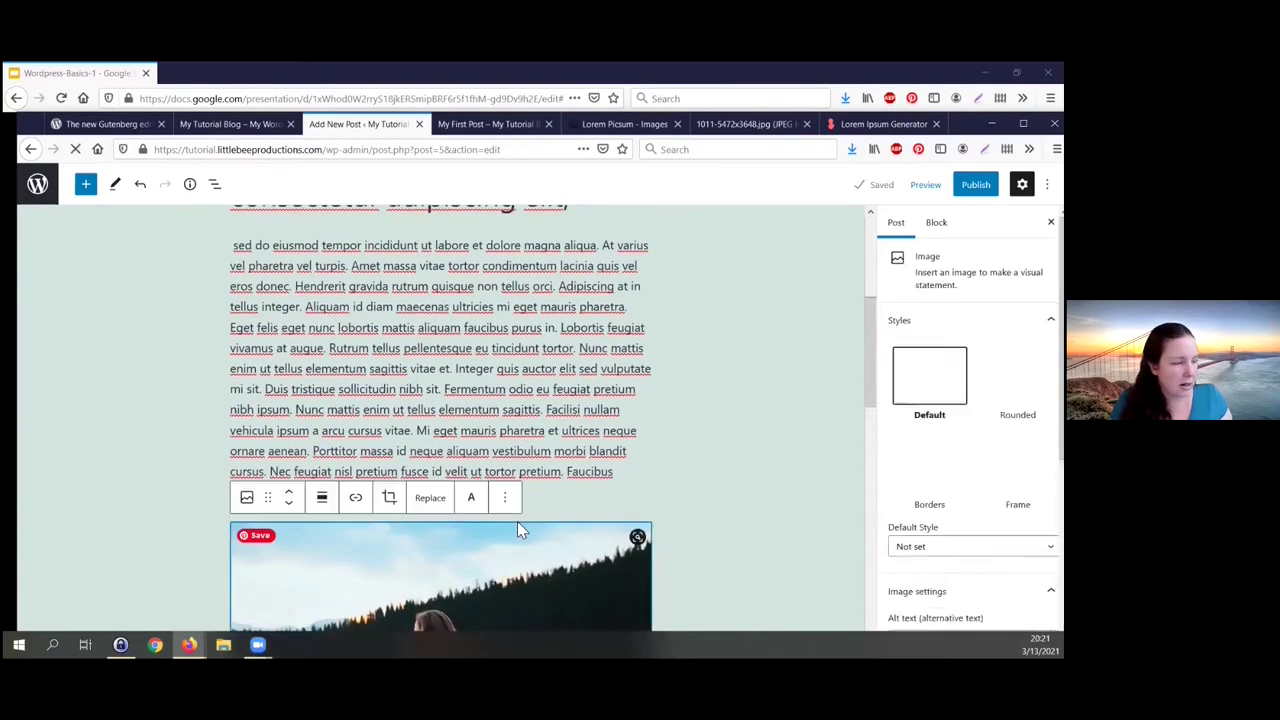
{"action": "left_click", "coordinate": [323, 500]}
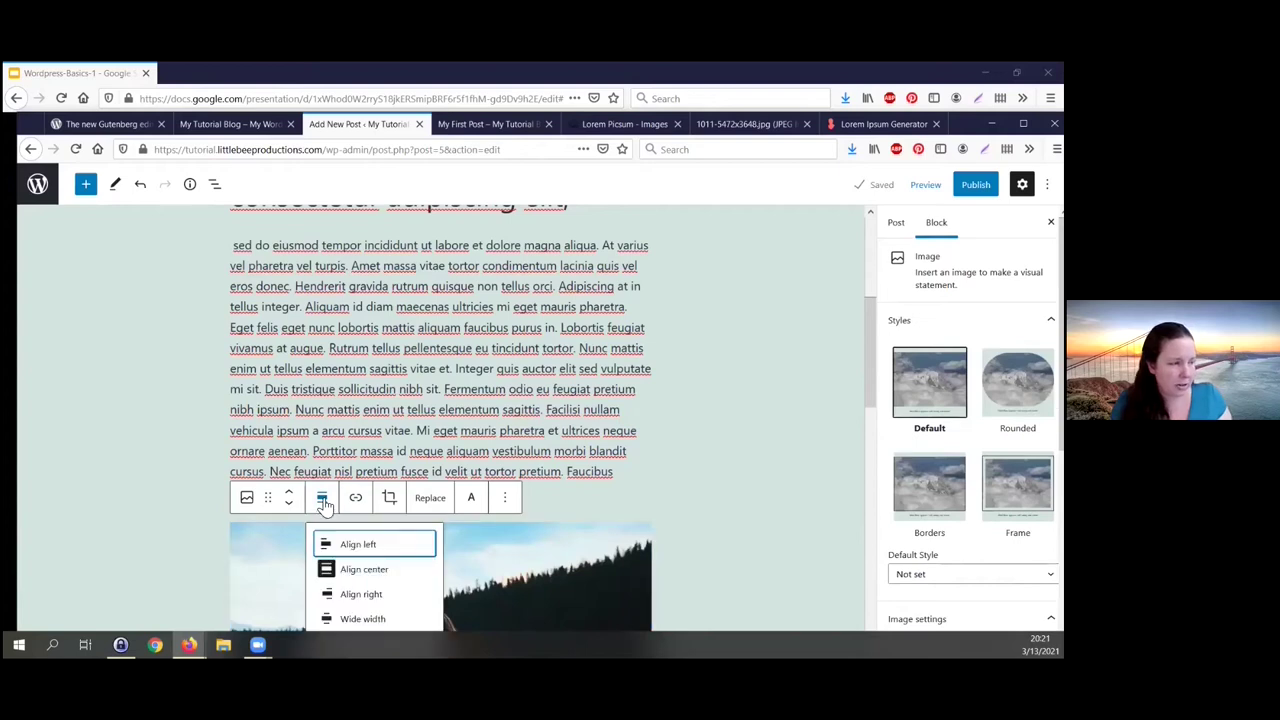
{"action": "left_click", "coordinate": [396, 594]}
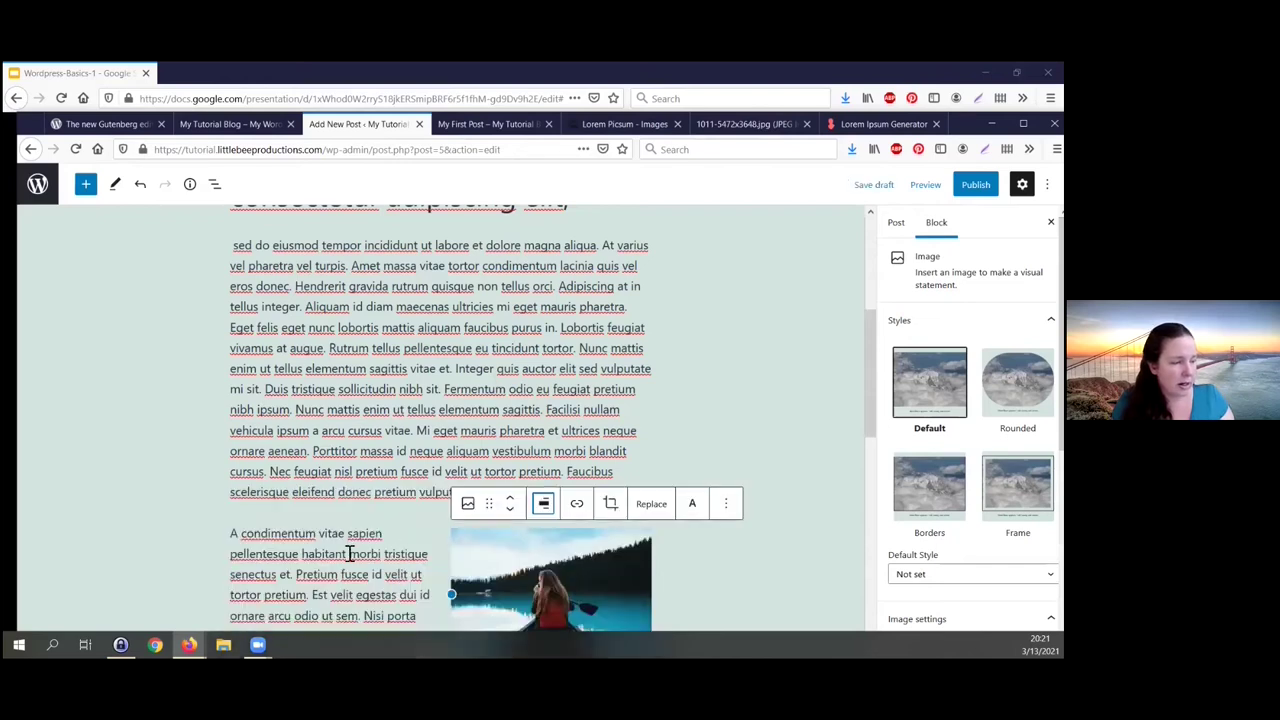
{"action": "scroll", "coordinate": [400, 555], "scroll_direction": "down", "scroll_amount": 3}
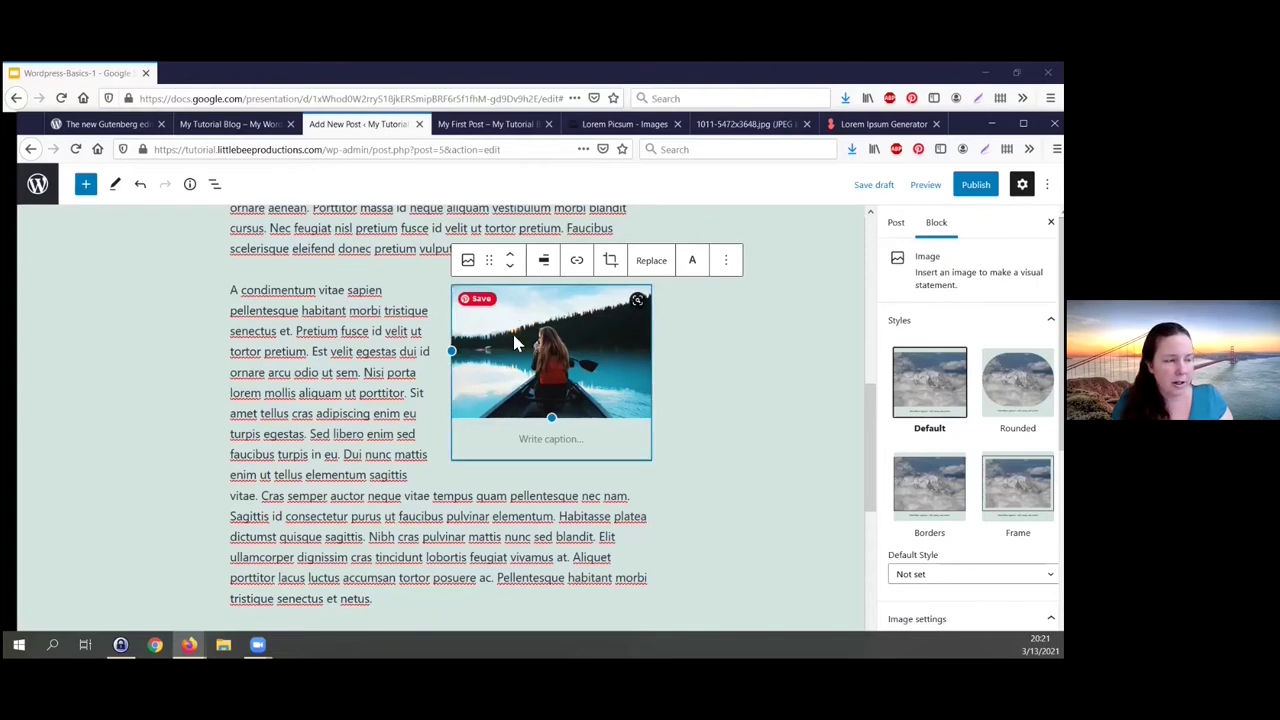
Step: Move the canoe image up one block so it sits between the heading and the first paragraph
{"action": "scroll", "coordinate": [420, 289], "scroll_direction": "up", "scroll_amount": 5}
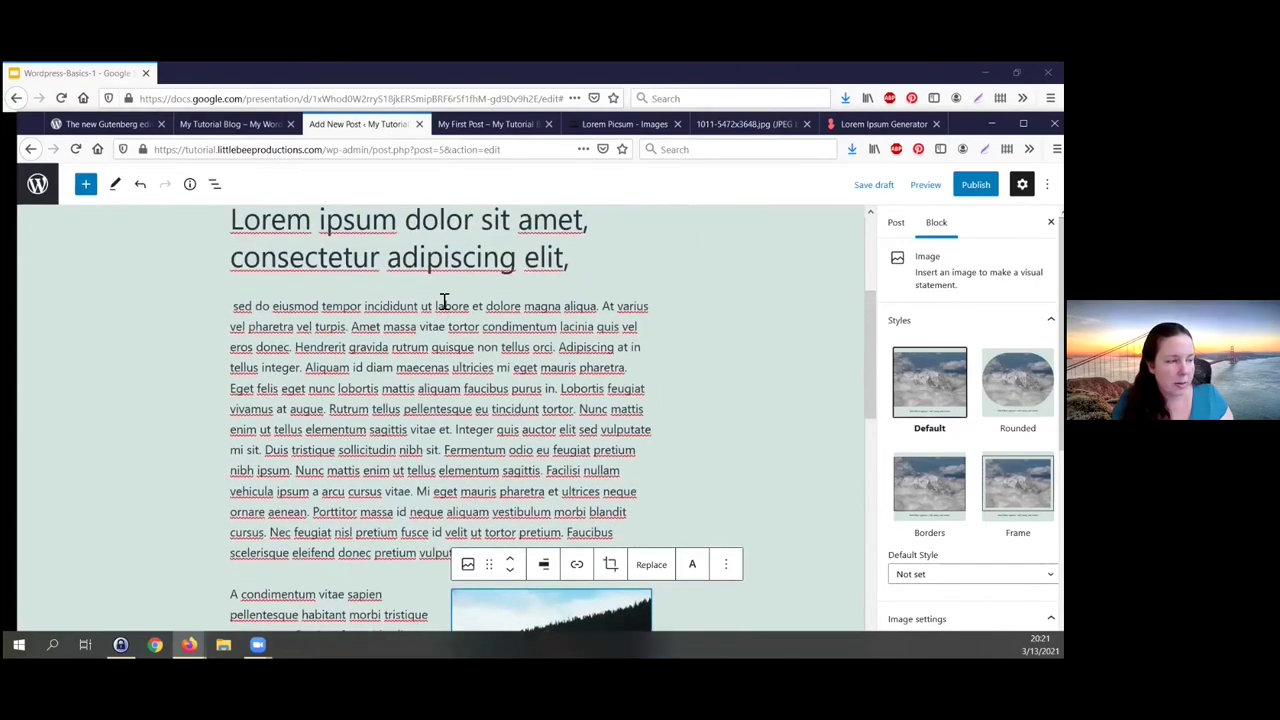
{"action": "left_click", "coordinate": [444, 308]}
{"action": "scroll", "coordinate": [472, 398], "scroll_direction": "down", "scroll_amount": 3}
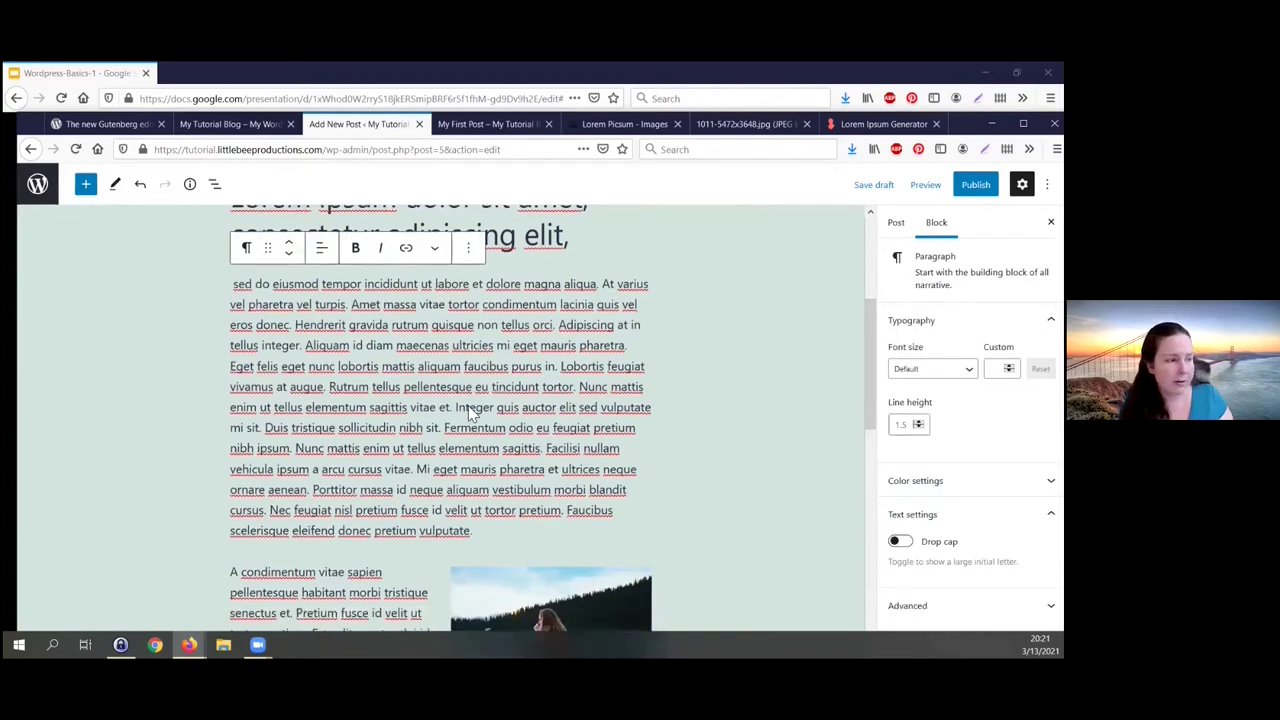
{"action": "left_click", "coordinate": [503, 483]}
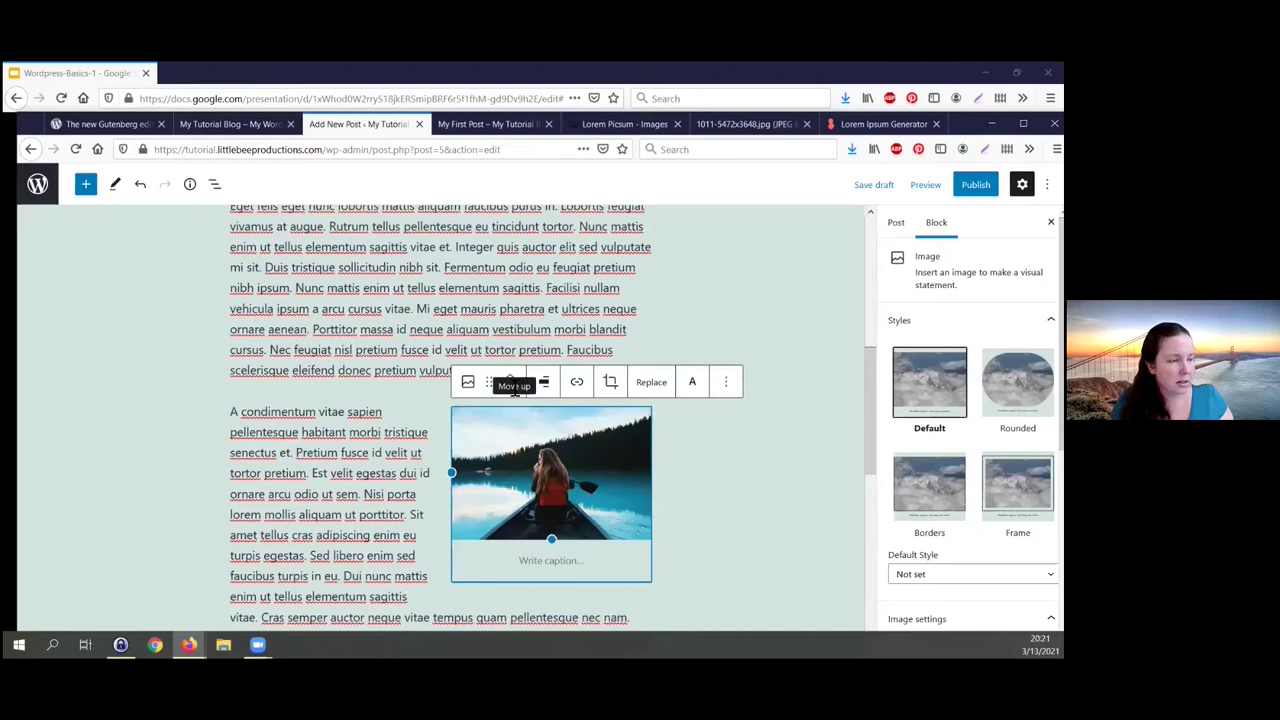
{"action": "left_click", "coordinate": [510, 381]}
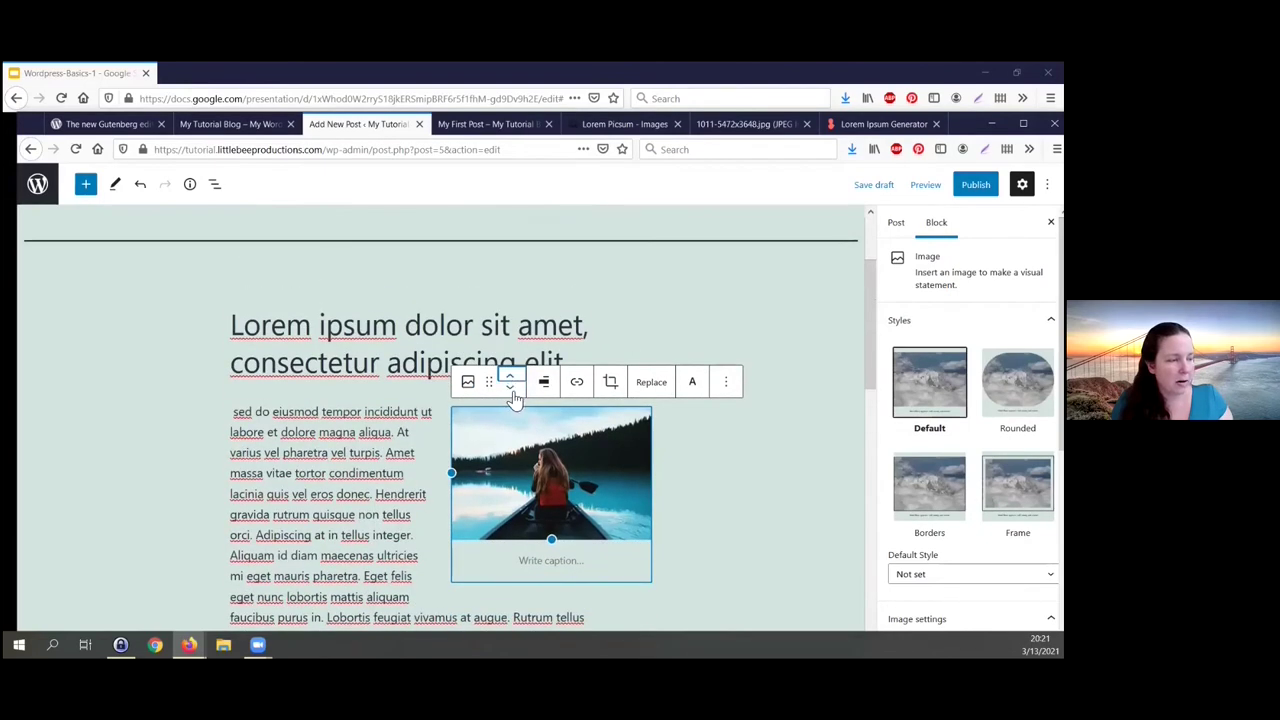
{"action": "left_click", "coordinate": [397, 432]}
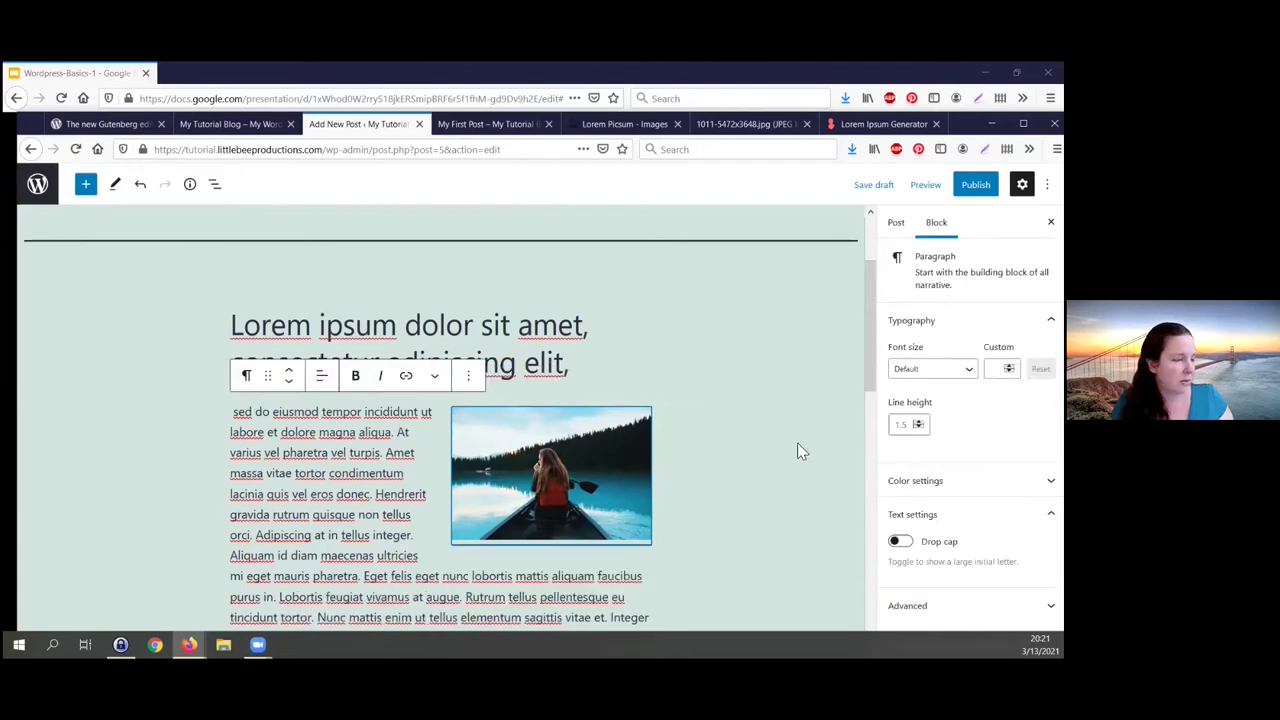
Step: Preview the post in a new tab and check how the first paragraph wraps around the canoe image
{"action": "scroll", "coordinate": [790, 452], "scroll_direction": "down", "scroll_amount": 5}
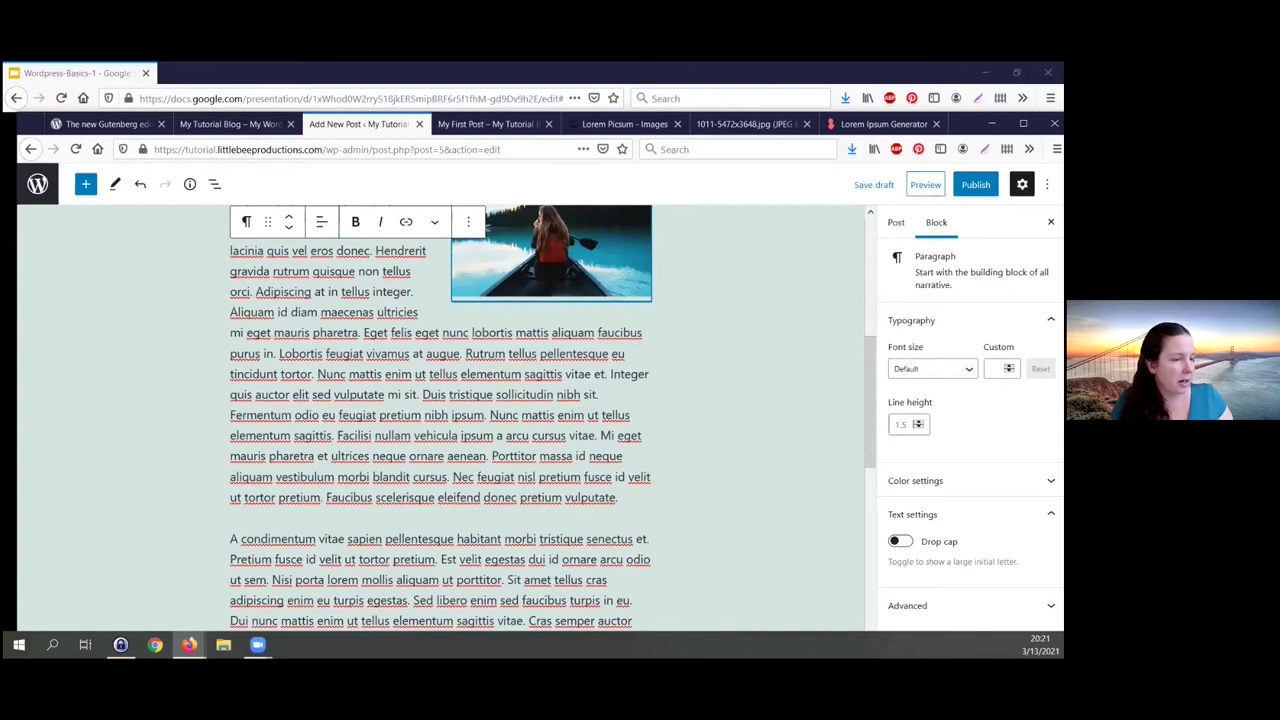
{"action": "left_click", "coordinate": [925, 184]}
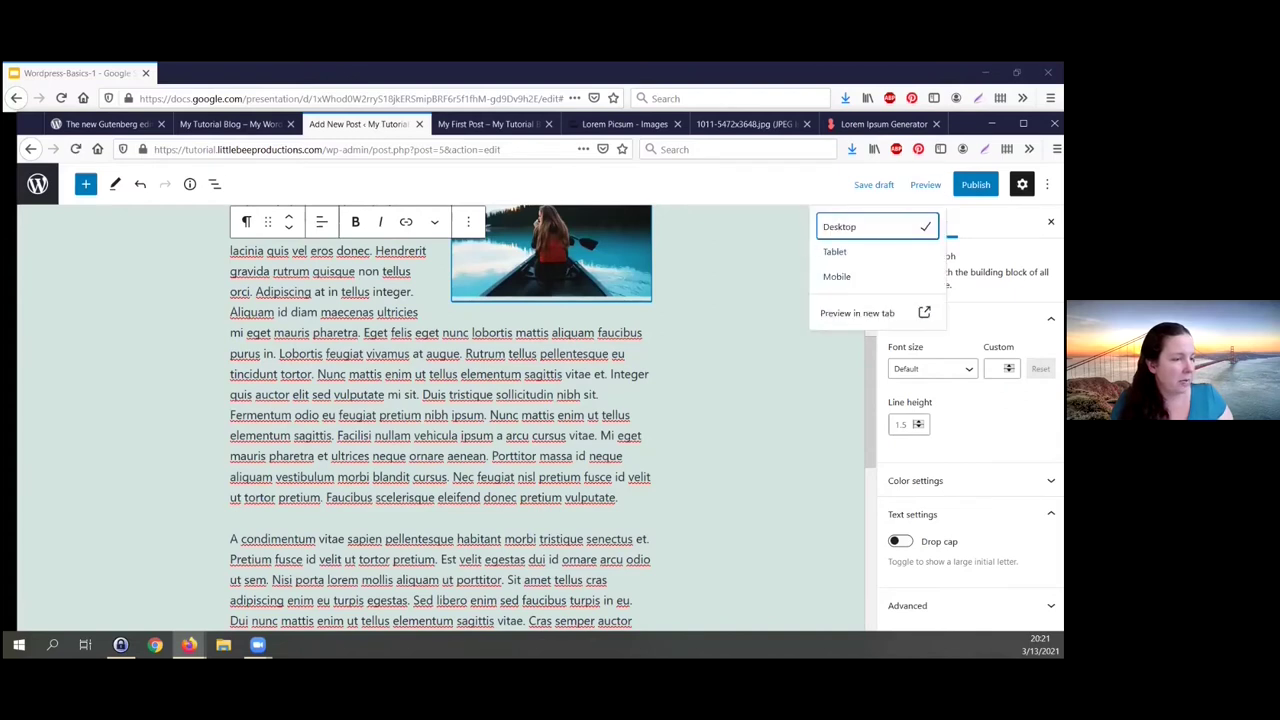
{"action": "left_click", "coordinate": [857, 313]}
{"action": "left_click", "coordinate": [450, 127]}
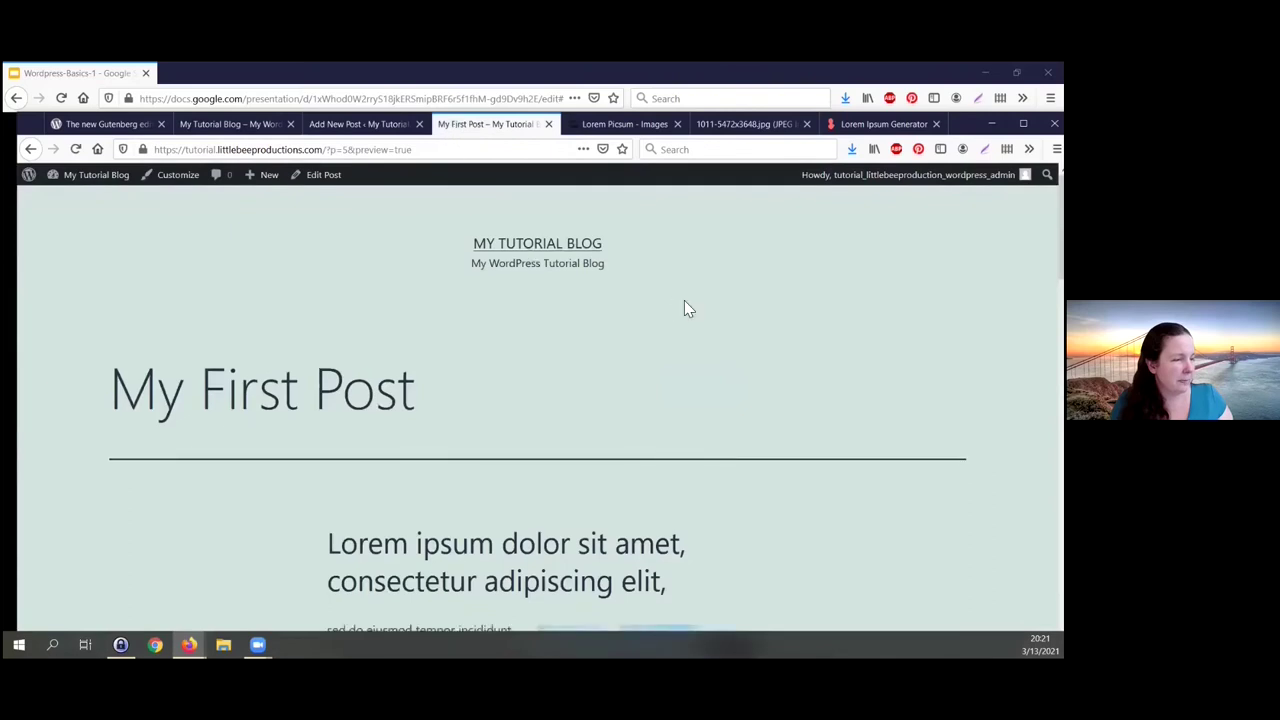
{"action": "scroll", "coordinate": [720, 340], "scroll_direction": "down", "scroll_amount": 3}
{"action": "scroll", "coordinate": [768, 371], "scroll_direction": "down", "scroll_amount": 1}
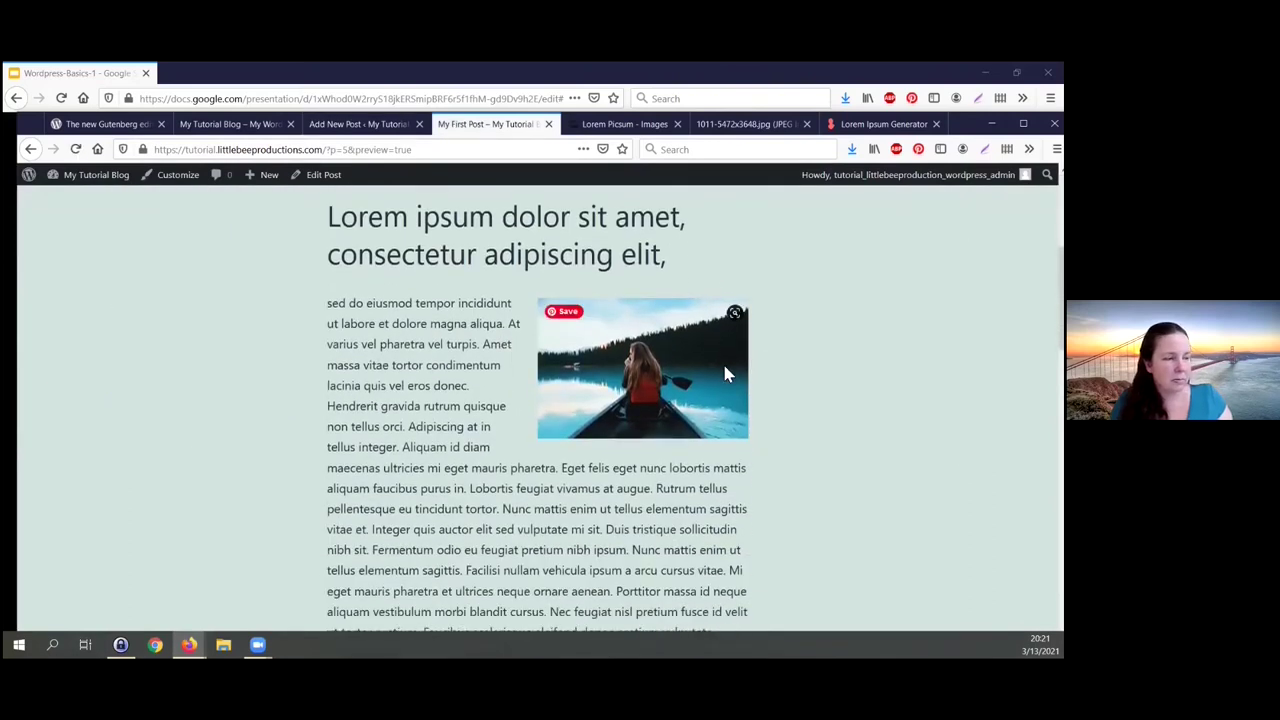
Step: Select the "Lorem ipsum dolor sit amet" heading in the editor and compare the layout with the post preview
{"action": "left_click", "coordinate": [333, 124]}
{"action": "scroll", "coordinate": [400, 330], "scroll_direction": "up", "scroll_amount": 1}
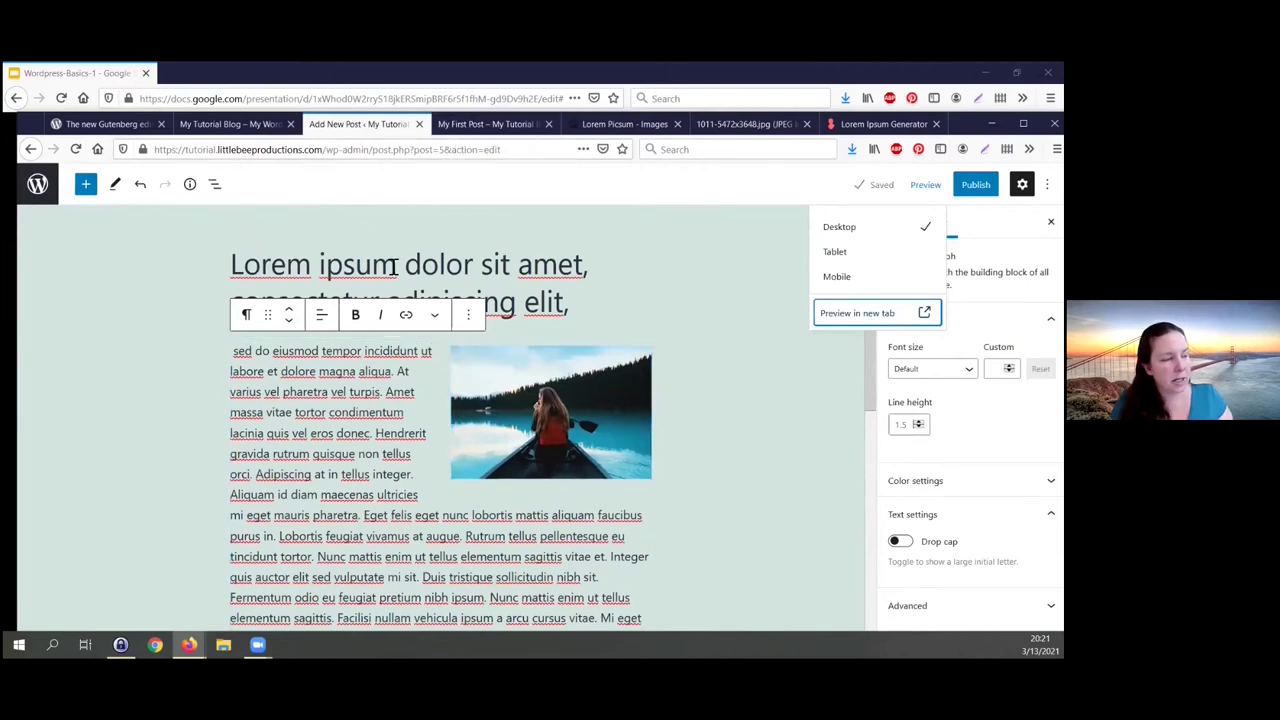
{"action": "scroll", "coordinate": [393, 265], "scroll_direction": "up", "scroll_amount": 1}
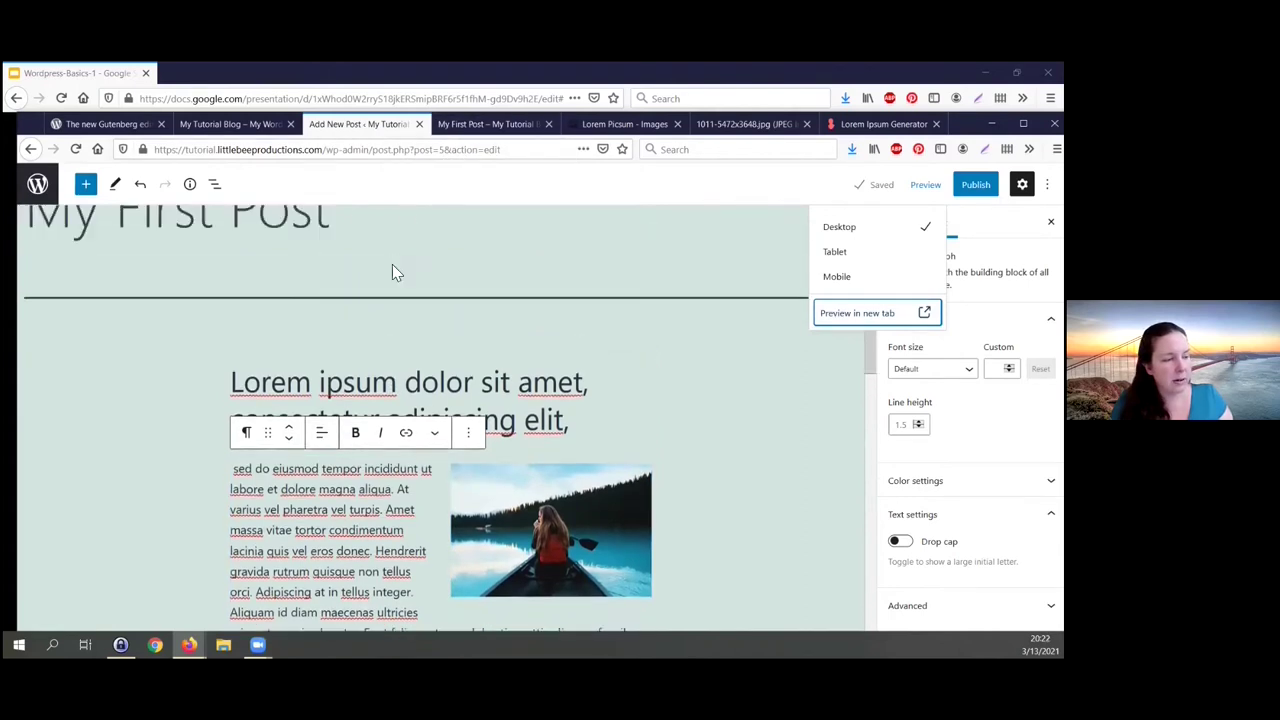
{"action": "left_click", "coordinate": [505, 390]}
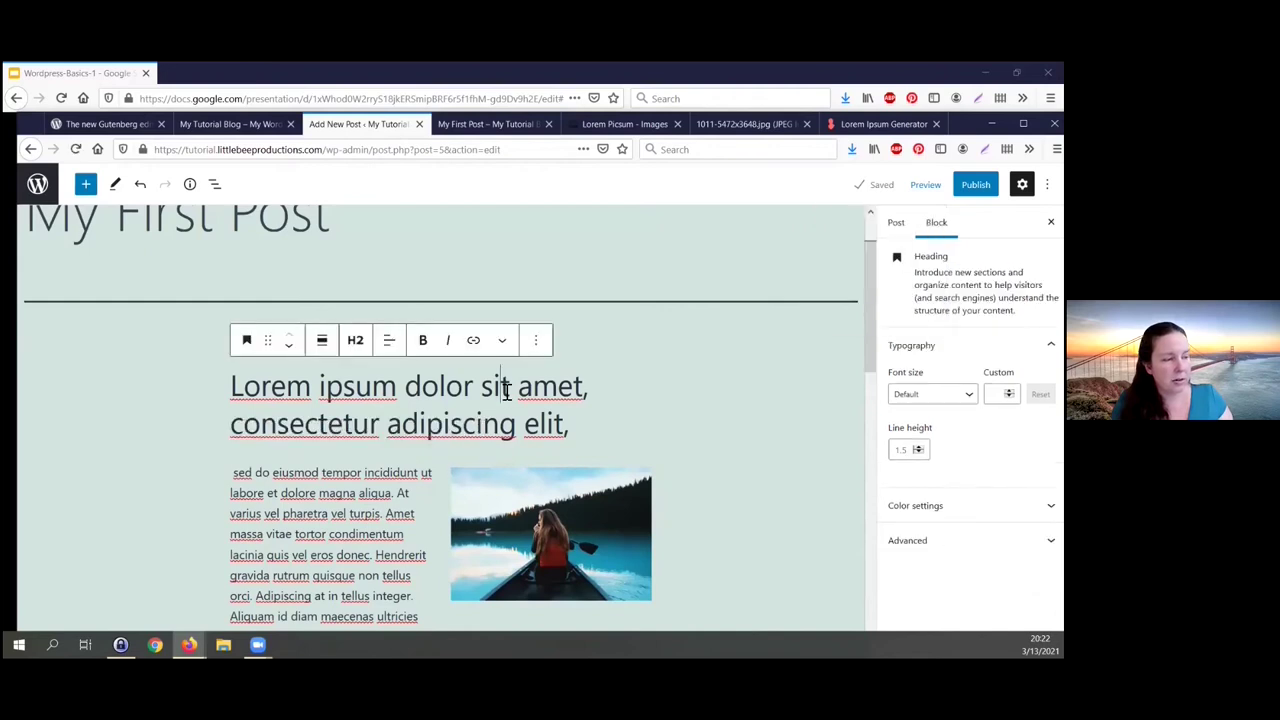
{"action": "left_click", "coordinate": [445, 130]}
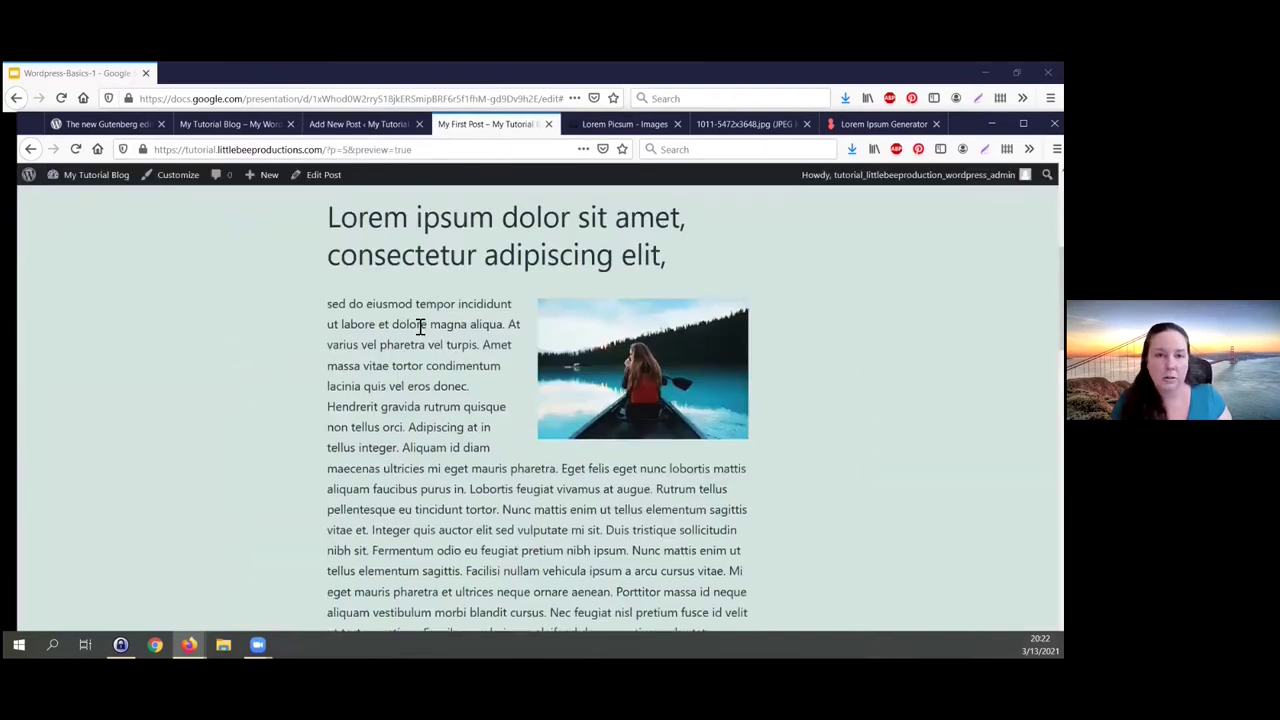
Step: Compare the post preview with the editor and look through the post's heading, canoe image and paragraphs
{"action": "scroll", "coordinate": [440, 335], "scroll_direction": "up", "scroll_amount": 3}
{"action": "scroll", "coordinate": [456, 333], "scroll_direction": "down", "scroll_amount": 1}
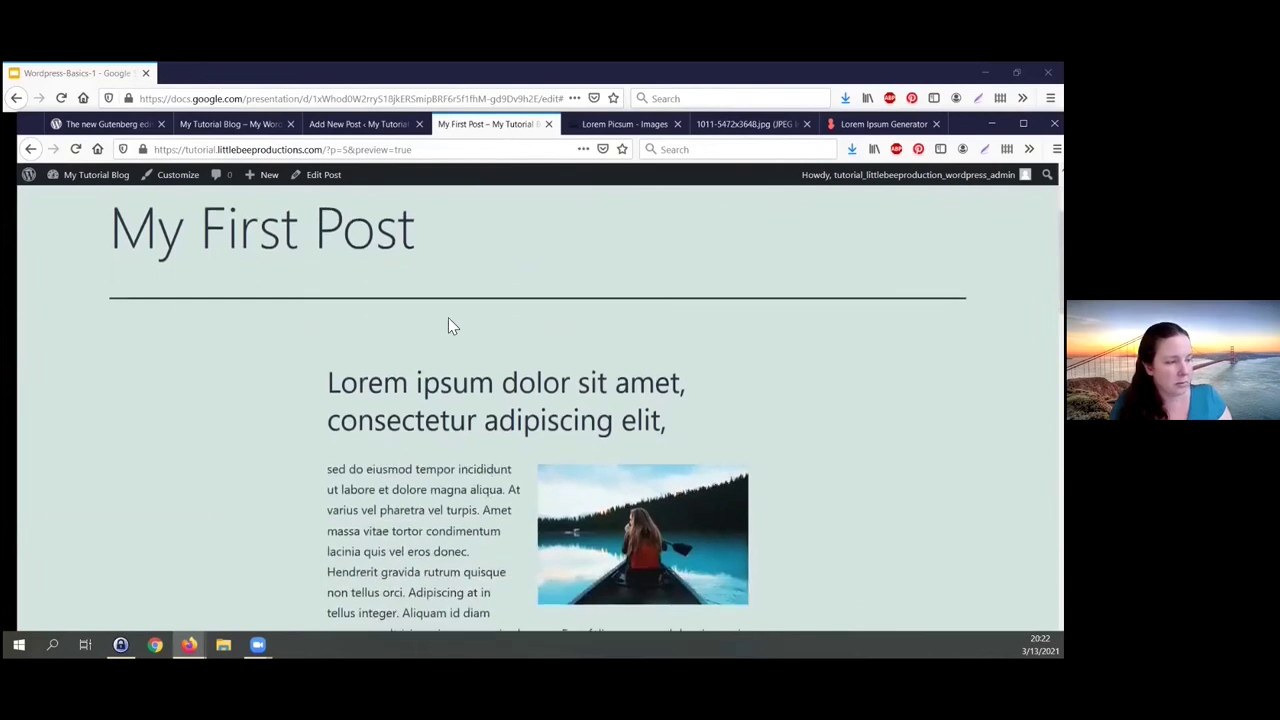
{"action": "left_click", "coordinate": [345, 124]}
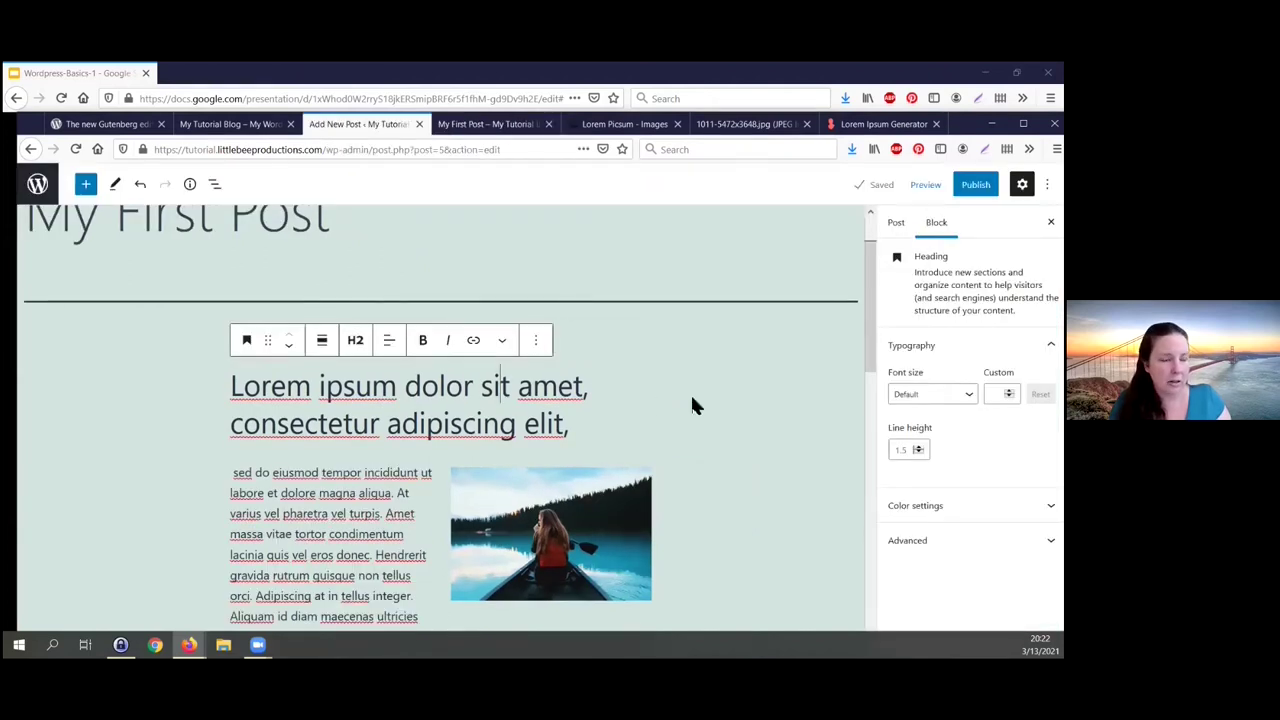
{"action": "scroll", "coordinate": [783, 443], "scroll_direction": "down", "scroll_amount": 5}
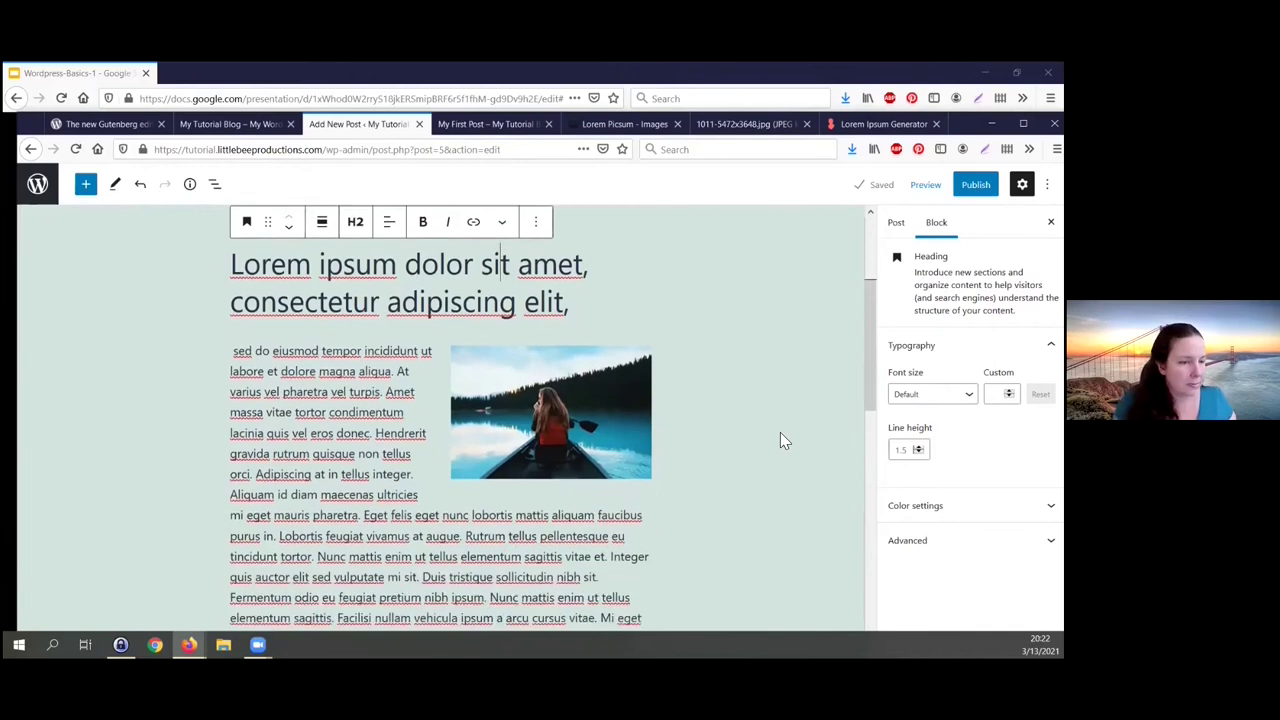
{"action": "scroll", "coordinate": [783, 441], "scroll_direction": "down", "scroll_amount": 5}
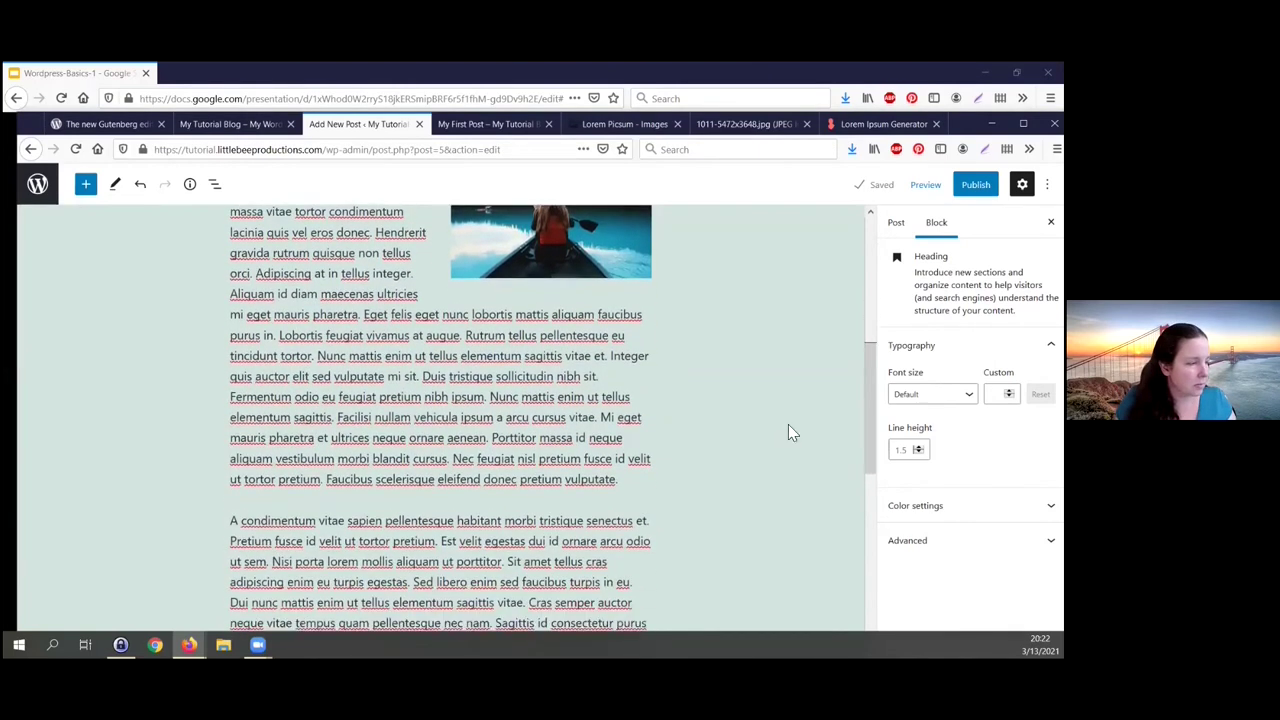
{"action": "scroll", "coordinate": [740, 418], "scroll_direction": "down", "scroll_amount": 3}
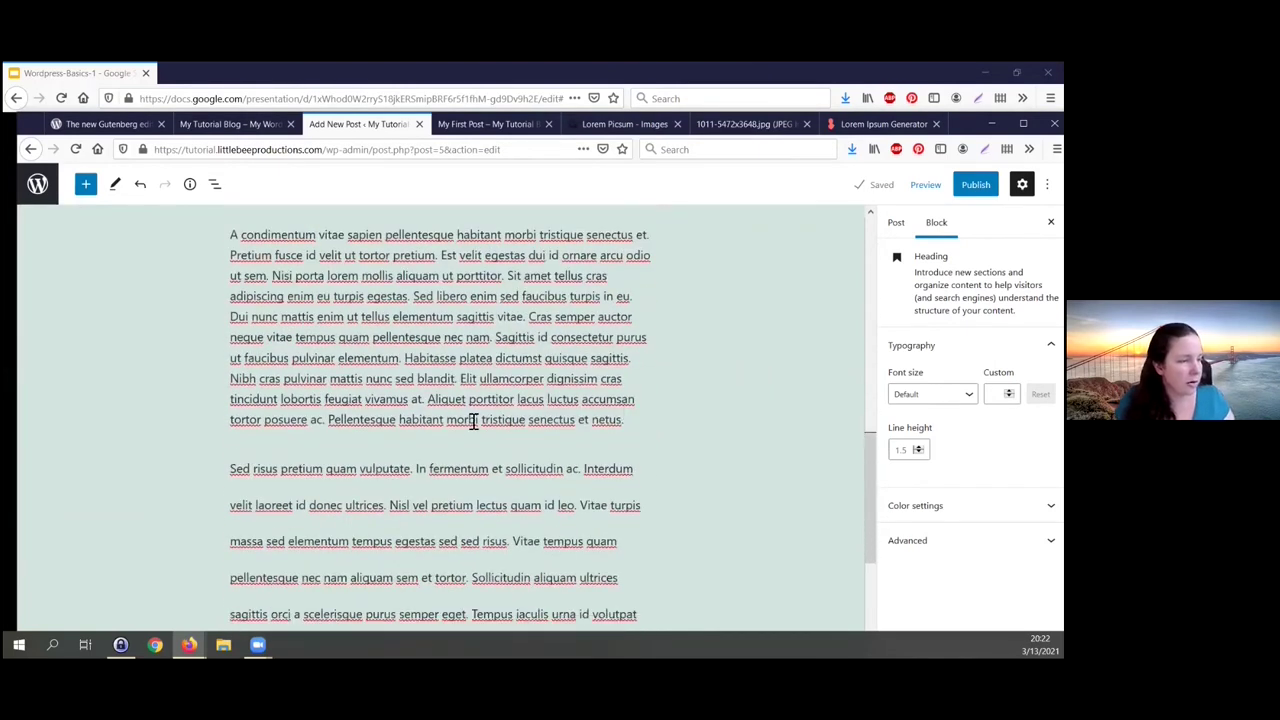
{"action": "scroll", "coordinate": [430, 440], "scroll_direction": "down", "scroll_amount": 6}
{"action": "scroll", "coordinate": [431, 434], "scroll_direction": "up", "scroll_amount": 8}
{"action": "scroll", "coordinate": [462, 425], "scroll_direction": "up", "scroll_amount": 10}
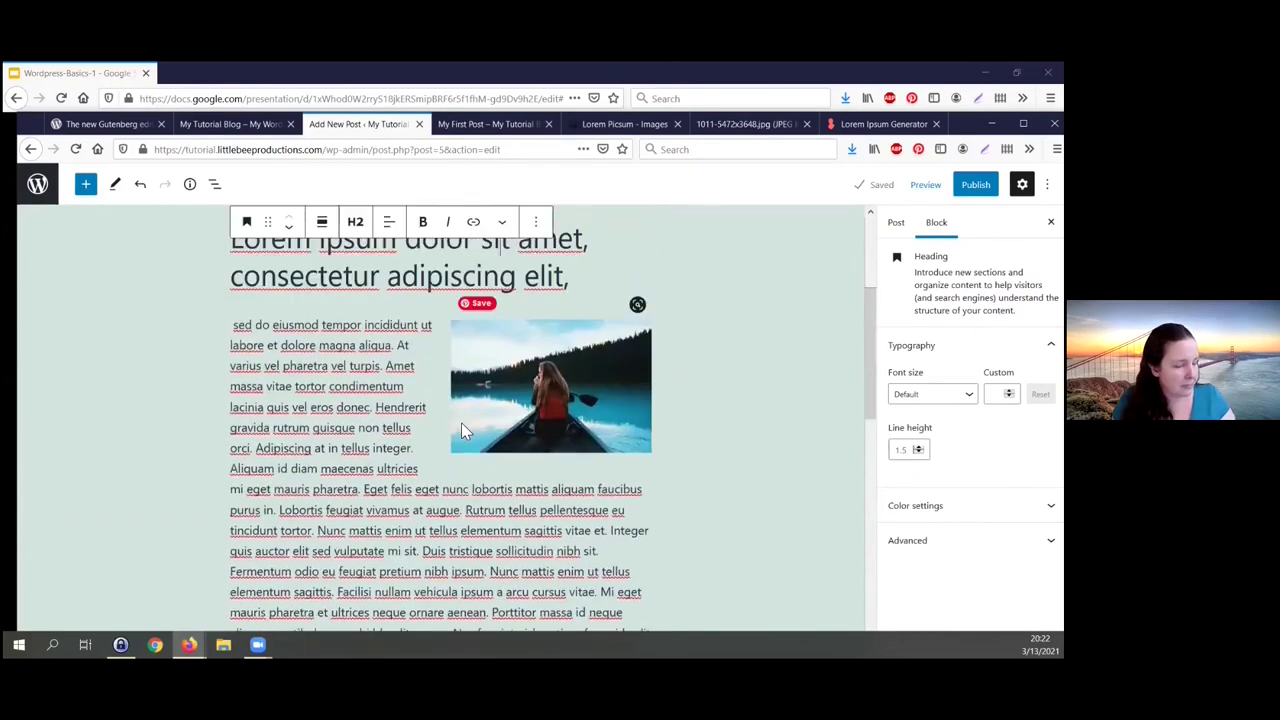
Step: Insert a bulleted list between the first and second body paragraphs with the items "thing 1", "thing 2" and "thing 3"
{"action": "scroll", "coordinate": [455, 432], "scroll_direction": "down", "scroll_amount": 8}
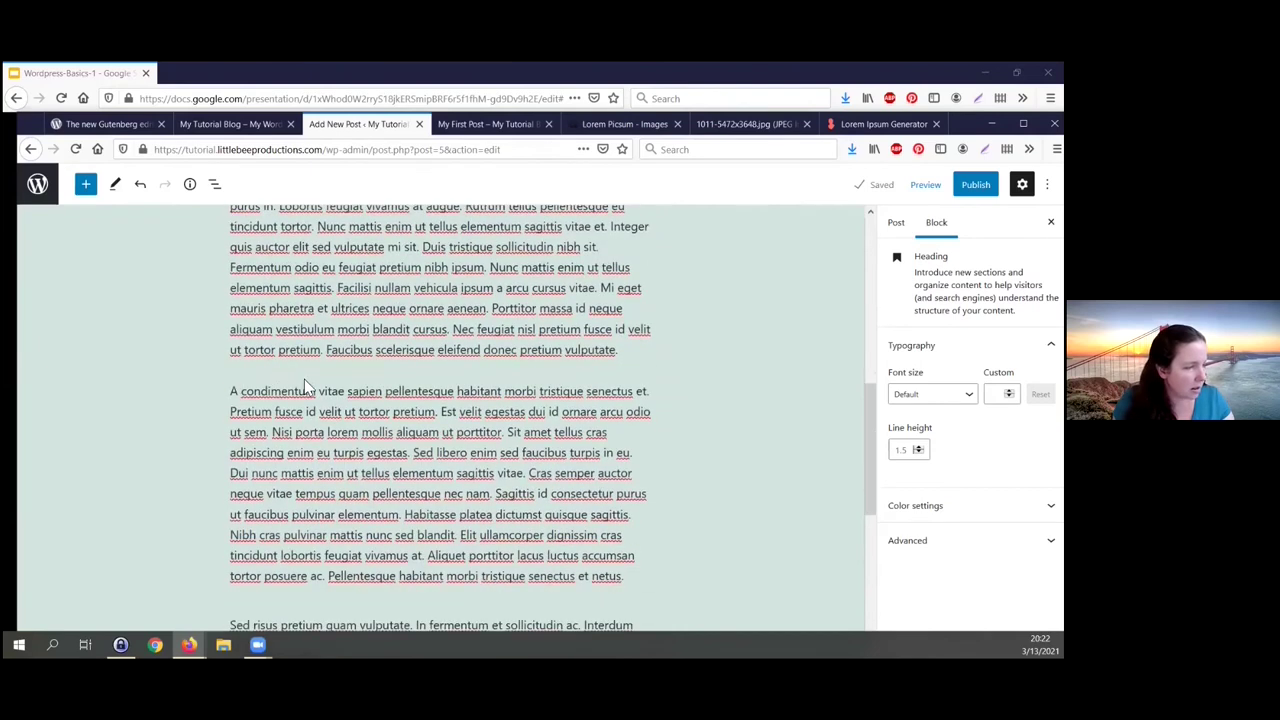
{"action": "left_click", "coordinate": [440, 371]}
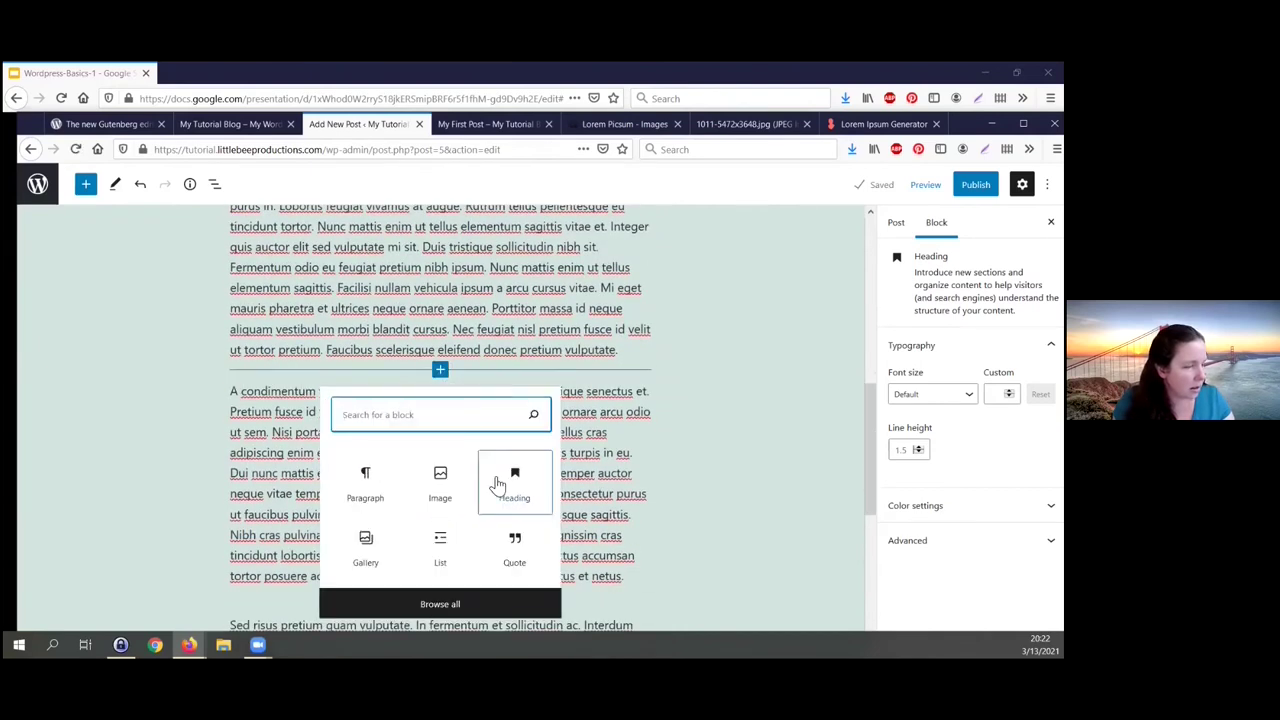
{"action": "left_click", "coordinate": [447, 548]}
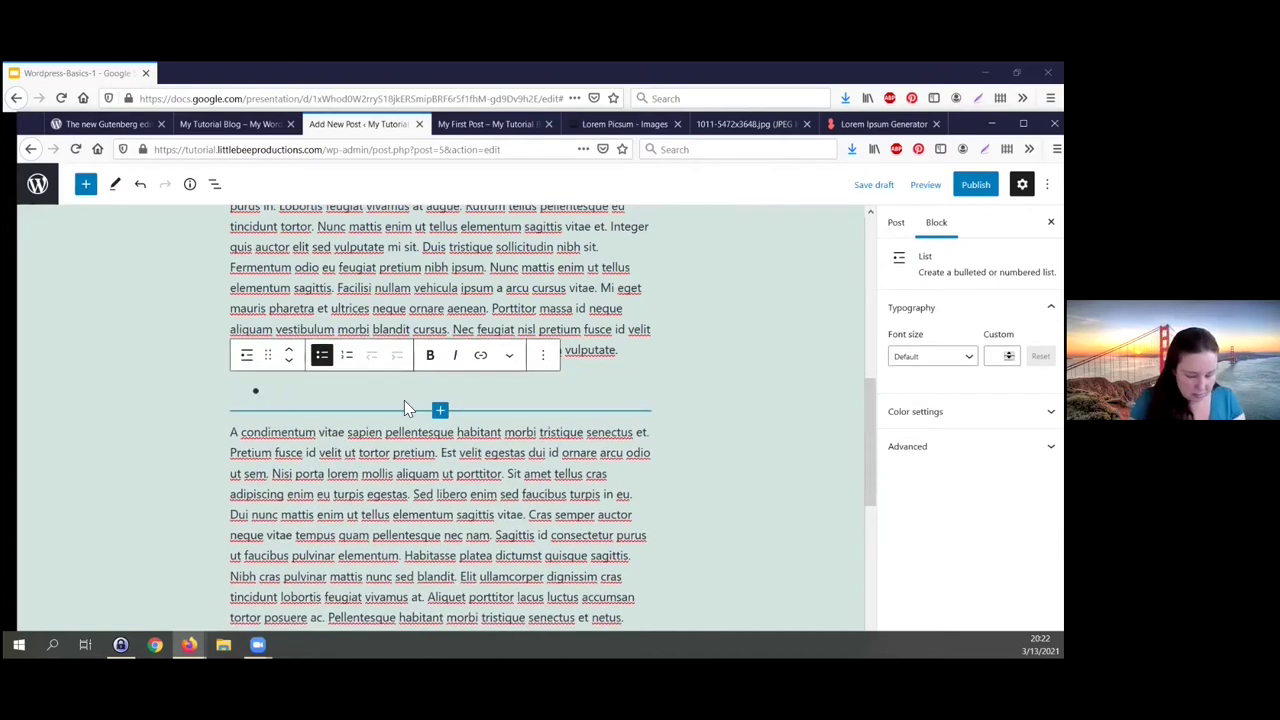
{"action": "type", "text": "think"}
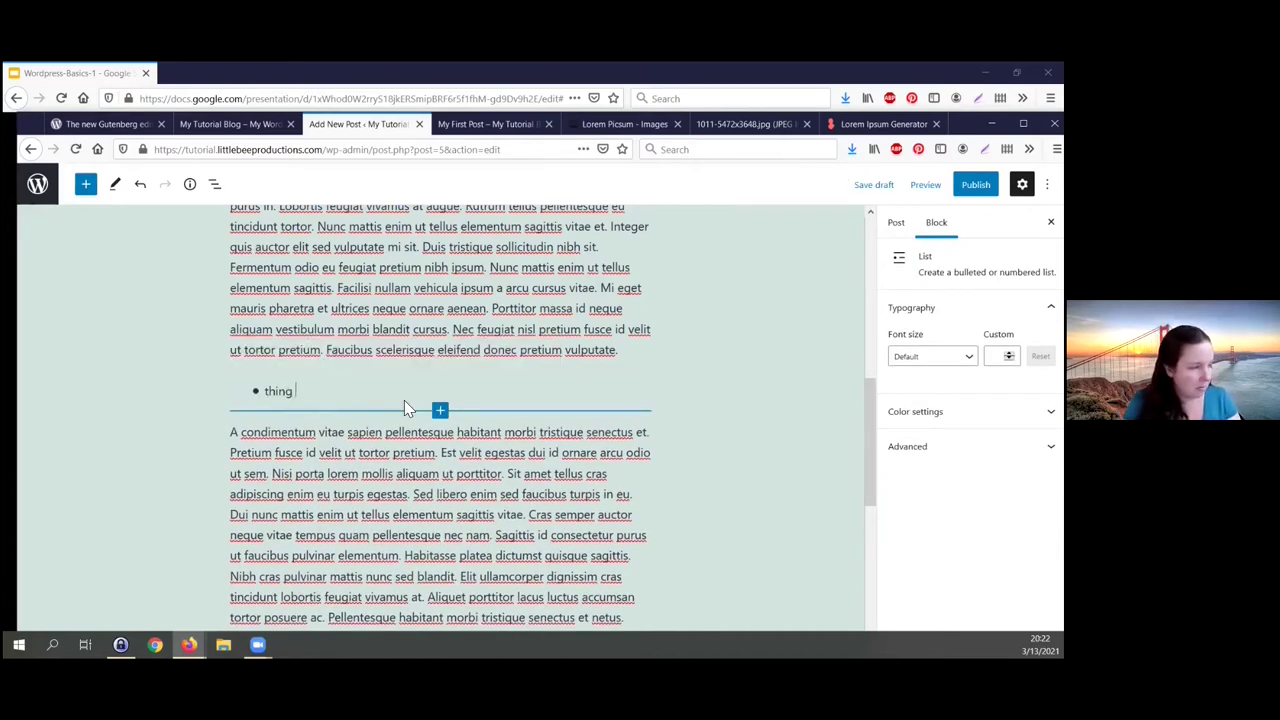
{"action": "type", "text": " 1"}
{"action": "key", "text": "Return"}
{"action": "type", "text": "thing"}
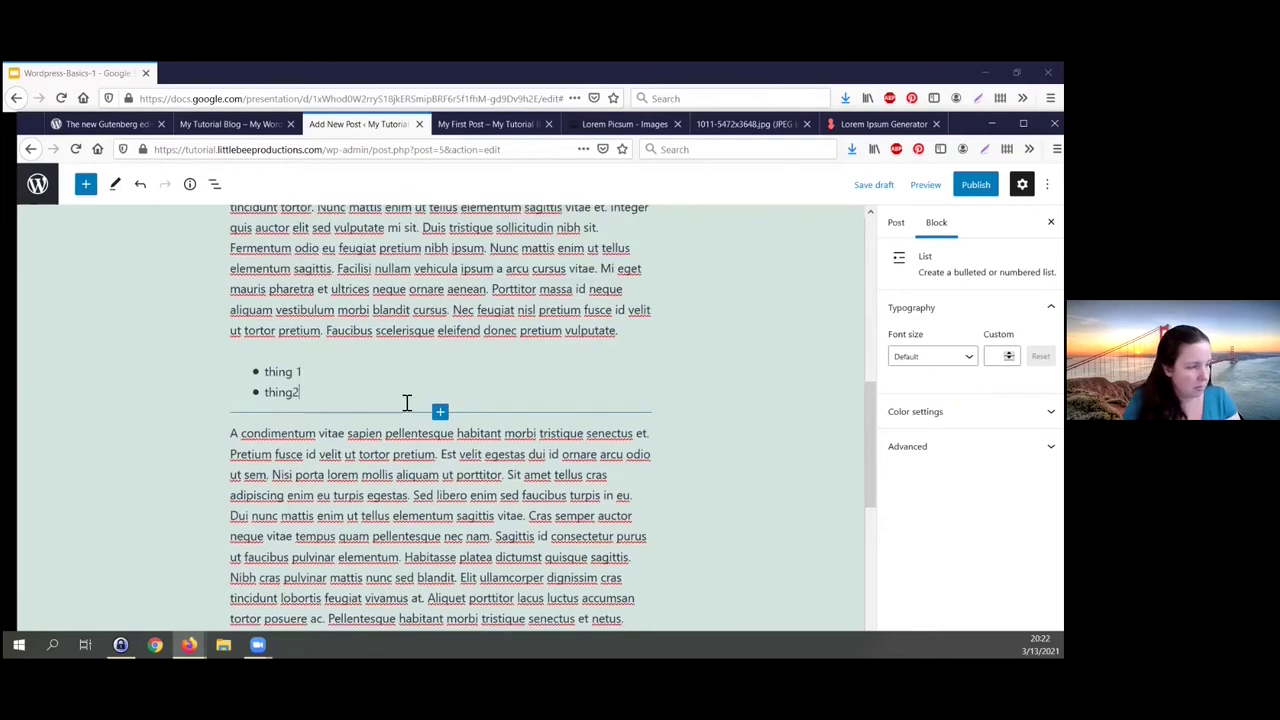
{"action": "type", "text": " 2"}
{"action": "key", "text": "Return"}
{"action": "type", "text": "thing 3"}
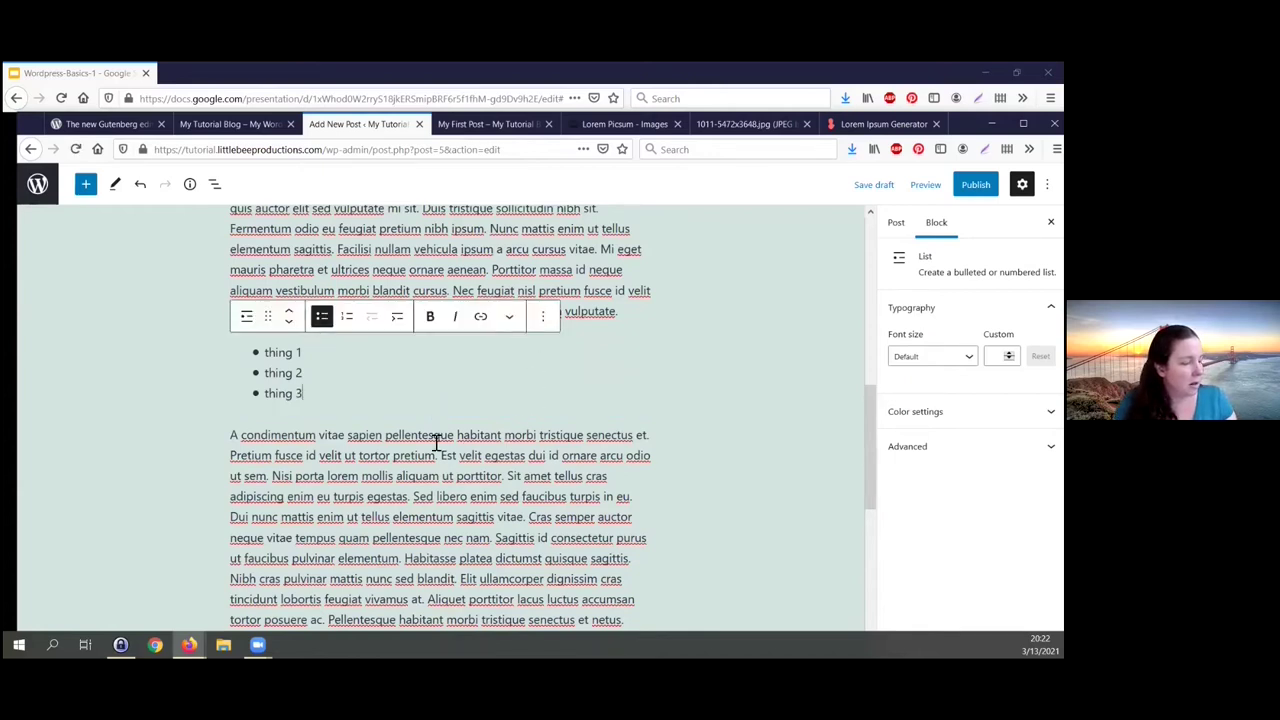
Step: Move the bulleted list block to the end of the post, below the last paragraph
{"action": "left_click", "coordinate": [350, 497]}
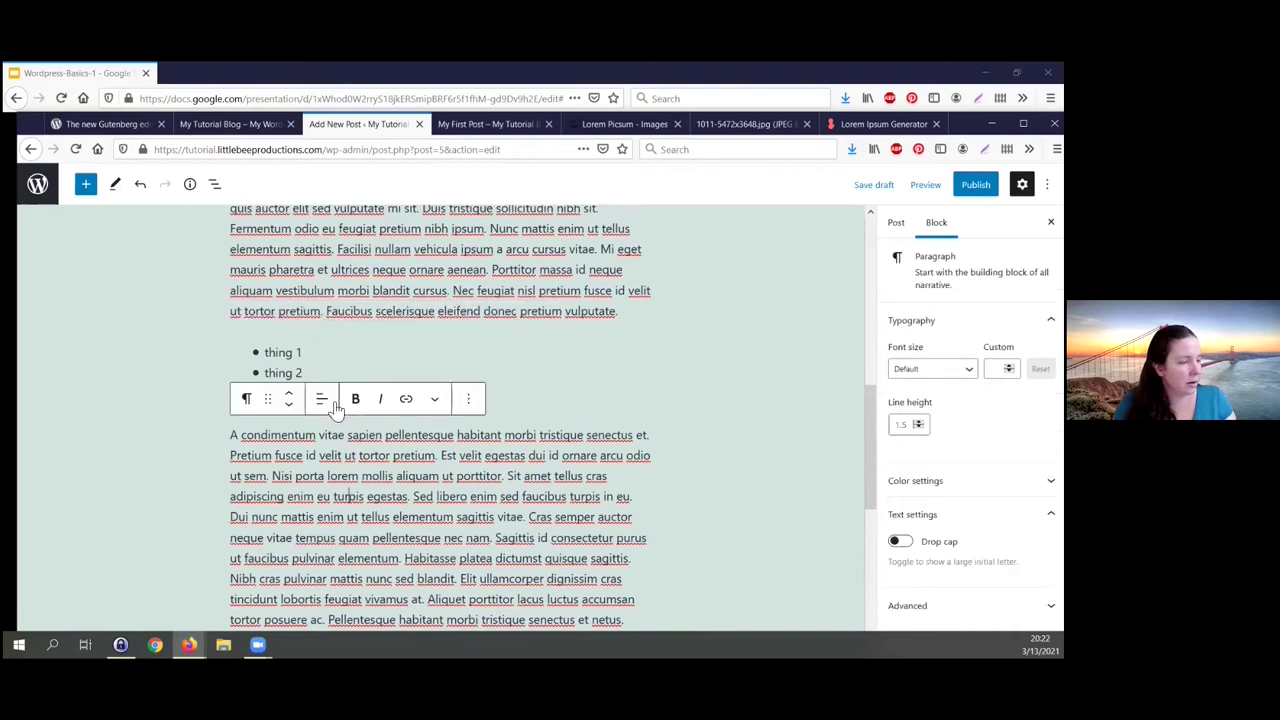
{"action": "left_click", "coordinate": [312, 355]}
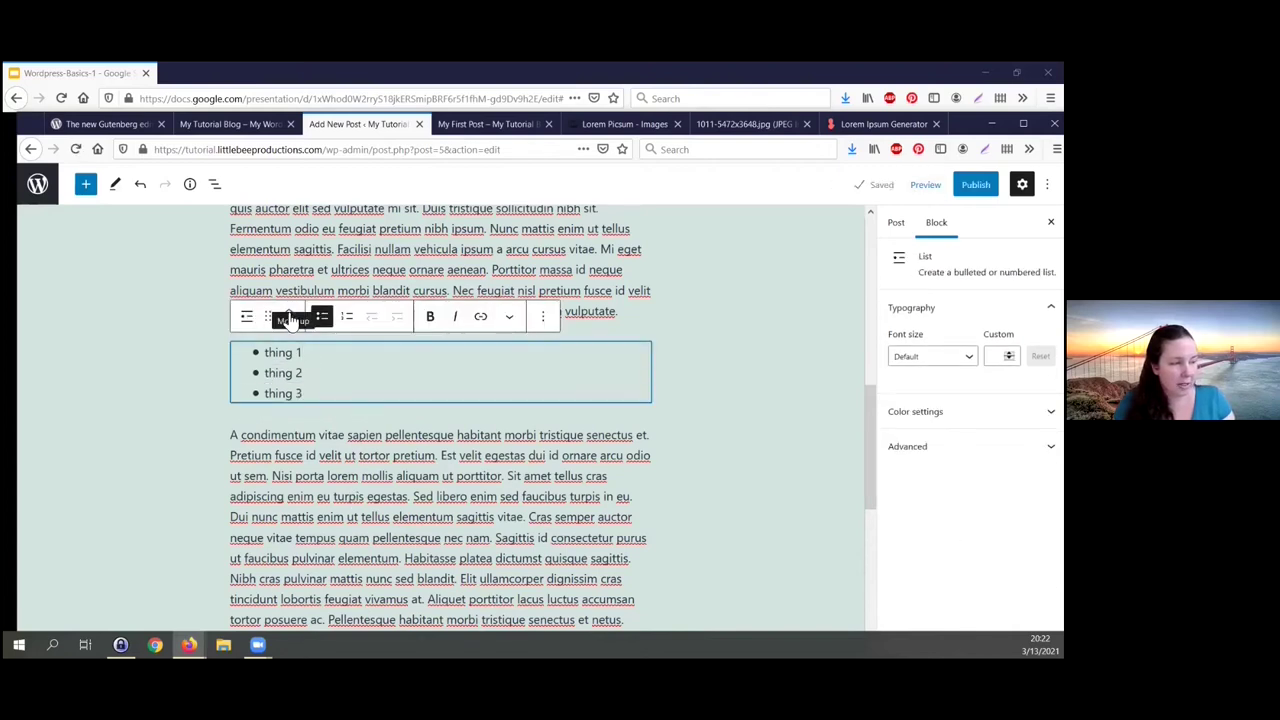
{"action": "left_click", "coordinate": [289, 316]}
{"action": "left_click", "coordinate": [289, 316]}
{"action": "left_click", "coordinate": [289, 324]}
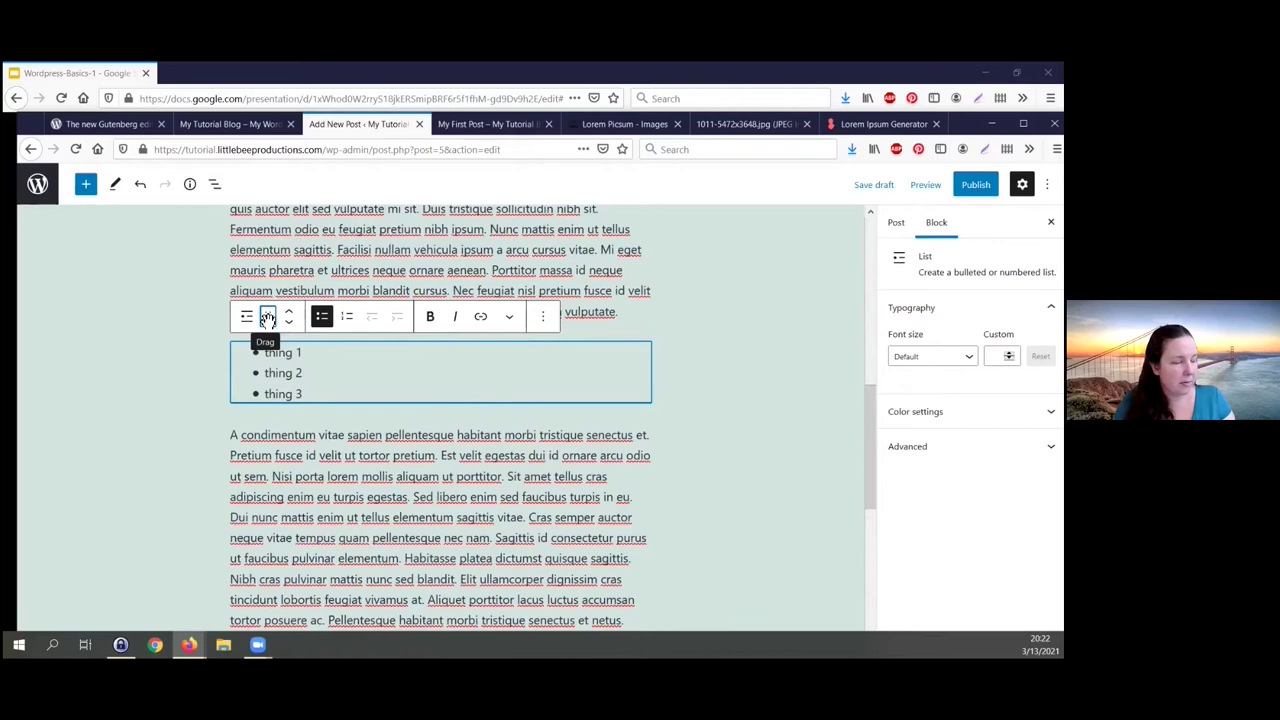
{"action": "left_click_drag", "start_coordinate": [267, 318], "coordinate": [266, 400]}
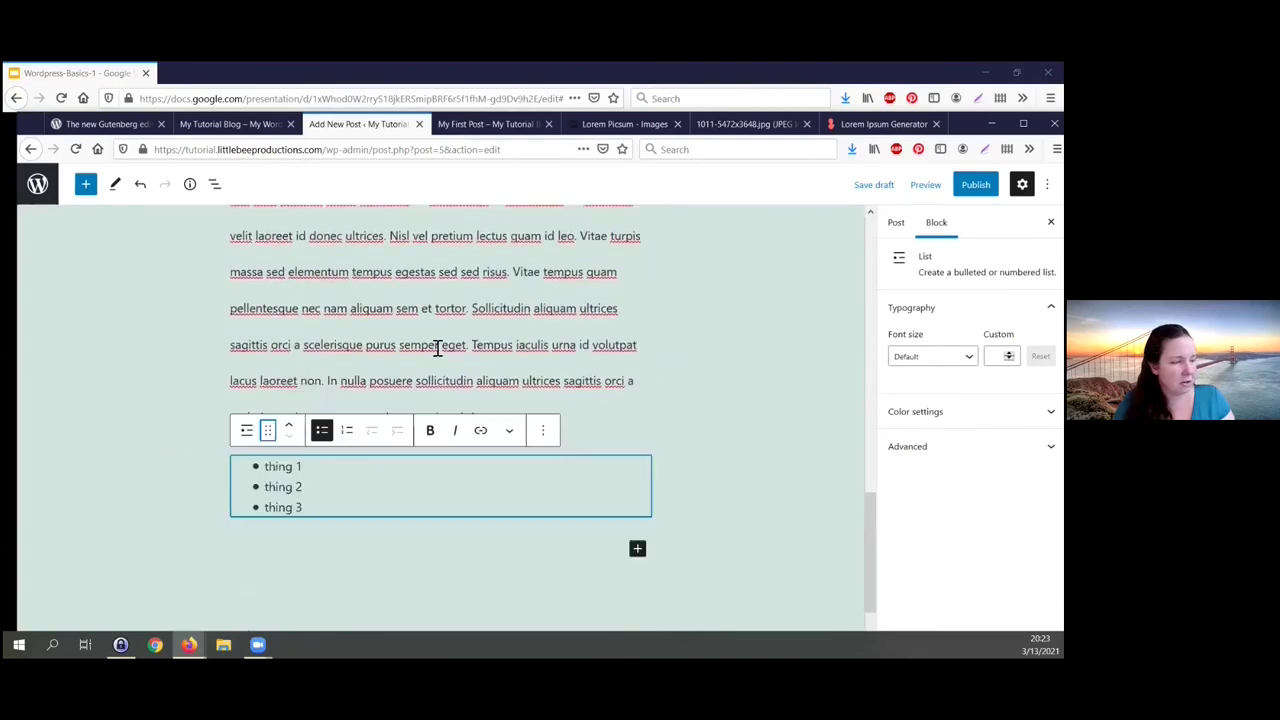
{"action": "left_click", "coordinate": [498, 425]}
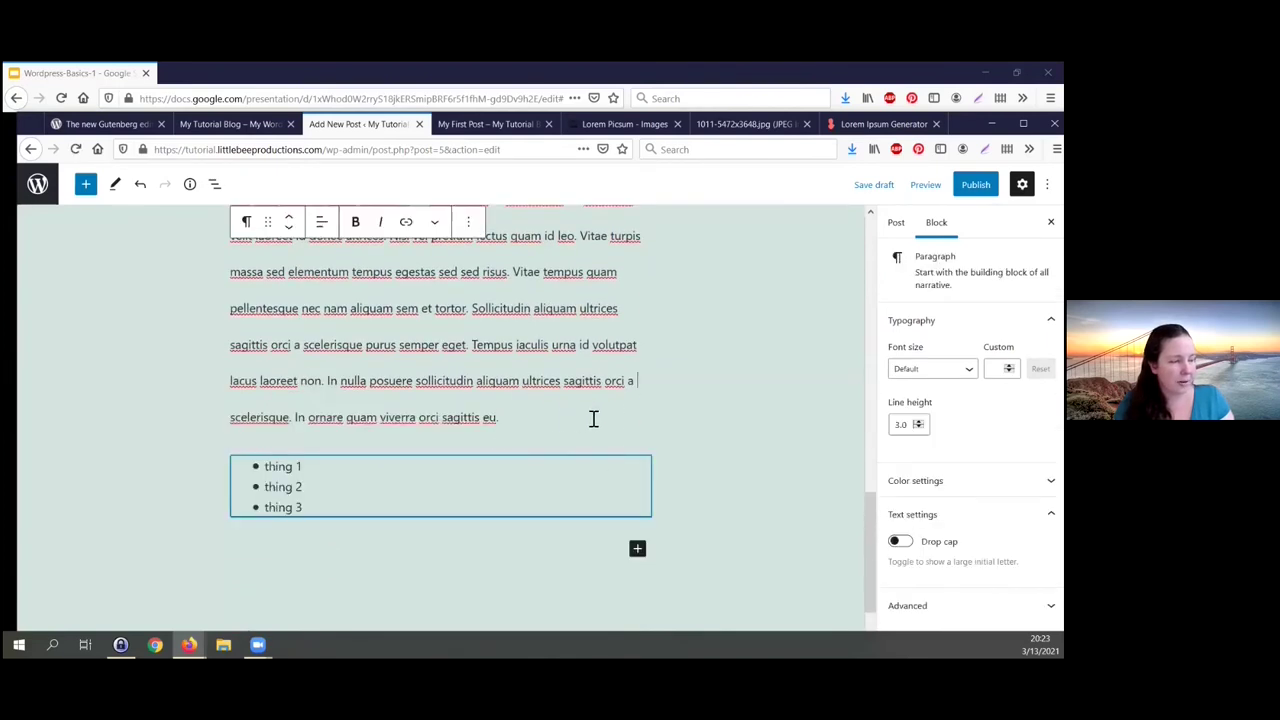
{"action": "left_click", "coordinate": [638, 388]}
{"action": "left_click", "coordinate": [520, 341]}
Step: Show the post's settings and examine the Status & visibility section, including the available post visibility options
{"action": "scroll", "coordinate": [610, 335], "scroll_direction": "up", "scroll_amount": 1}
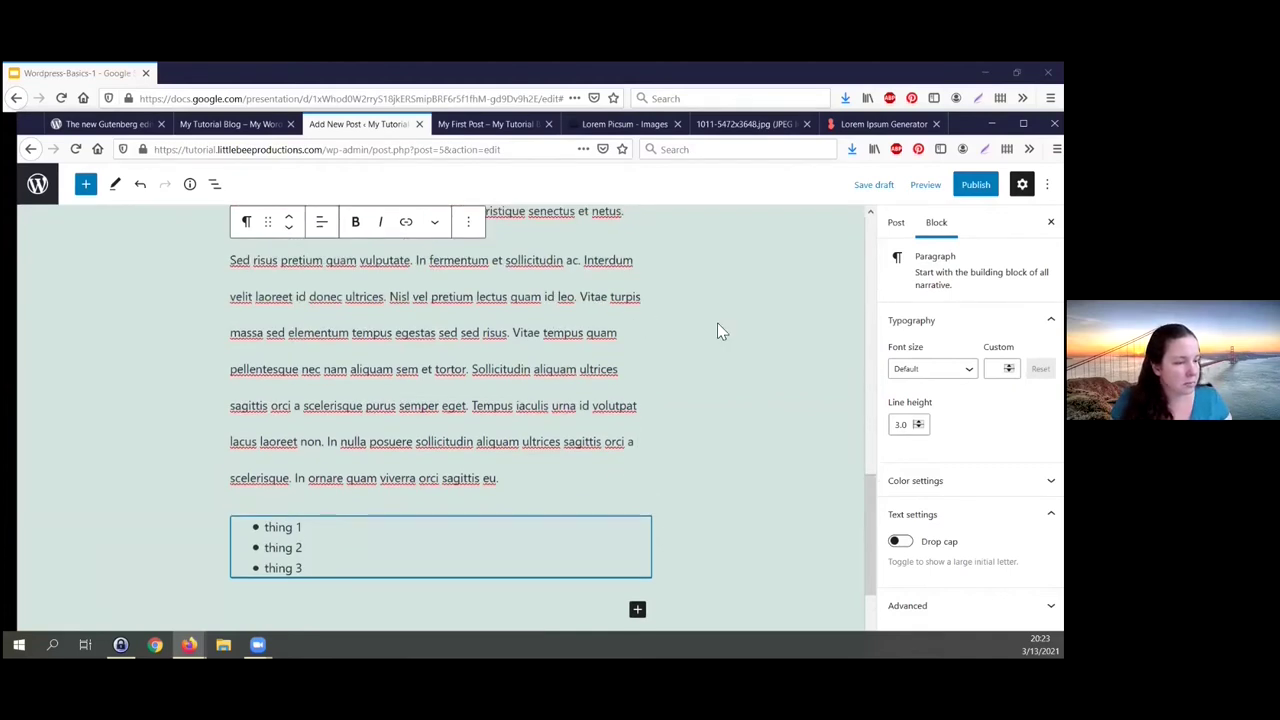
{"action": "scroll", "coordinate": [698, 323], "scroll_direction": "up", "scroll_amount": 5}
{"action": "scroll", "coordinate": [703, 333], "scroll_direction": "up", "scroll_amount": 10}
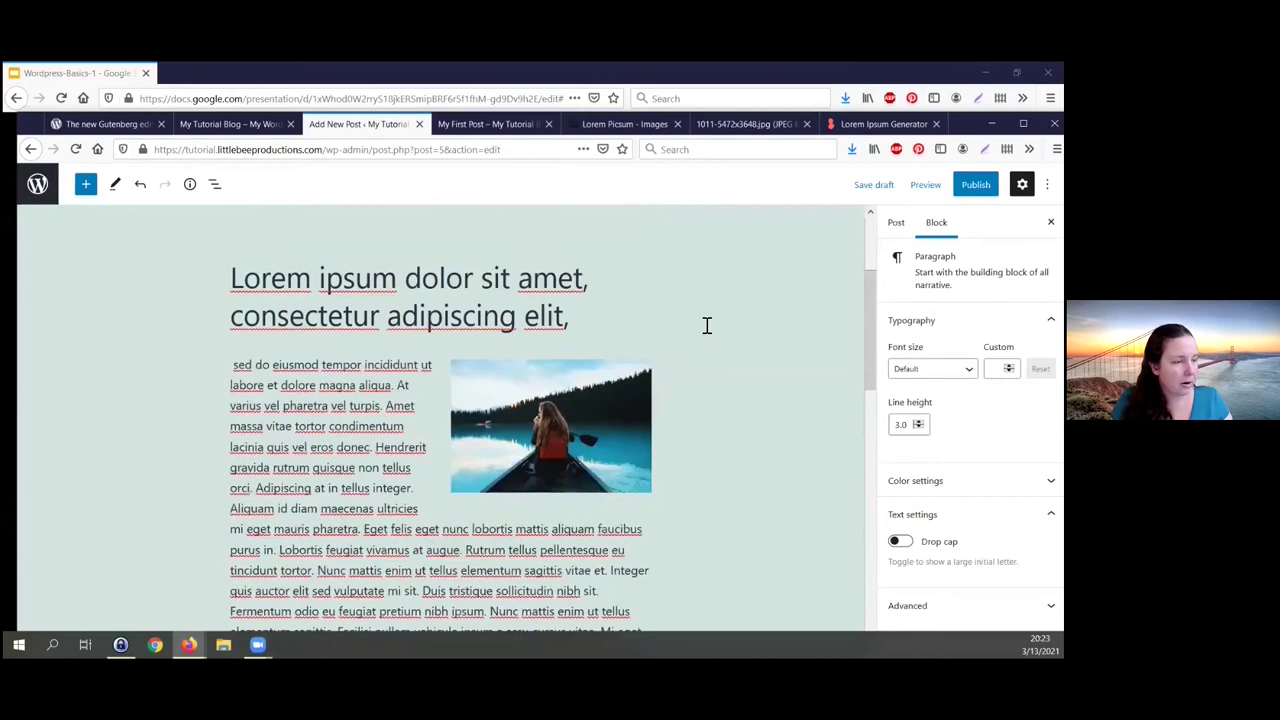
{"action": "scroll", "coordinate": [704, 329], "scroll_direction": "down", "scroll_amount": 1}
{"action": "scroll", "coordinate": [705, 327], "scroll_direction": "up", "scroll_amount": 1}
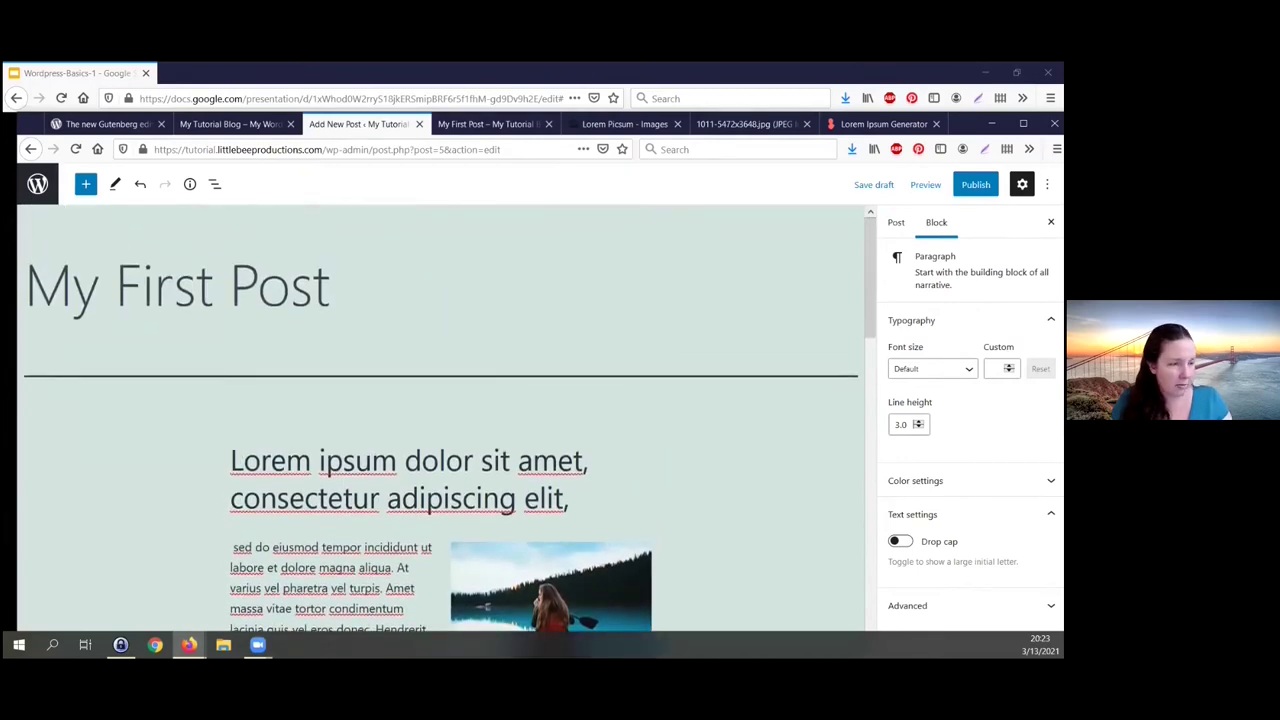
{"action": "left_click", "coordinate": [896, 222]}
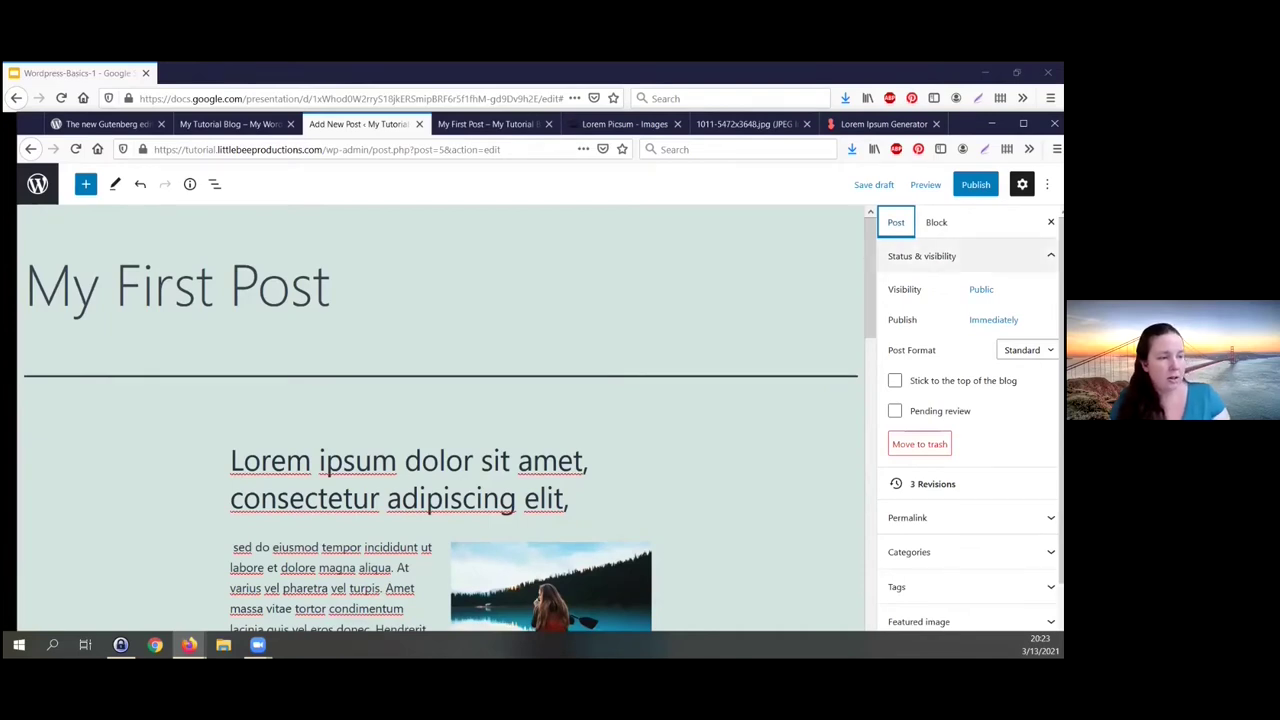
{"action": "left_click", "coordinate": [921, 256]}
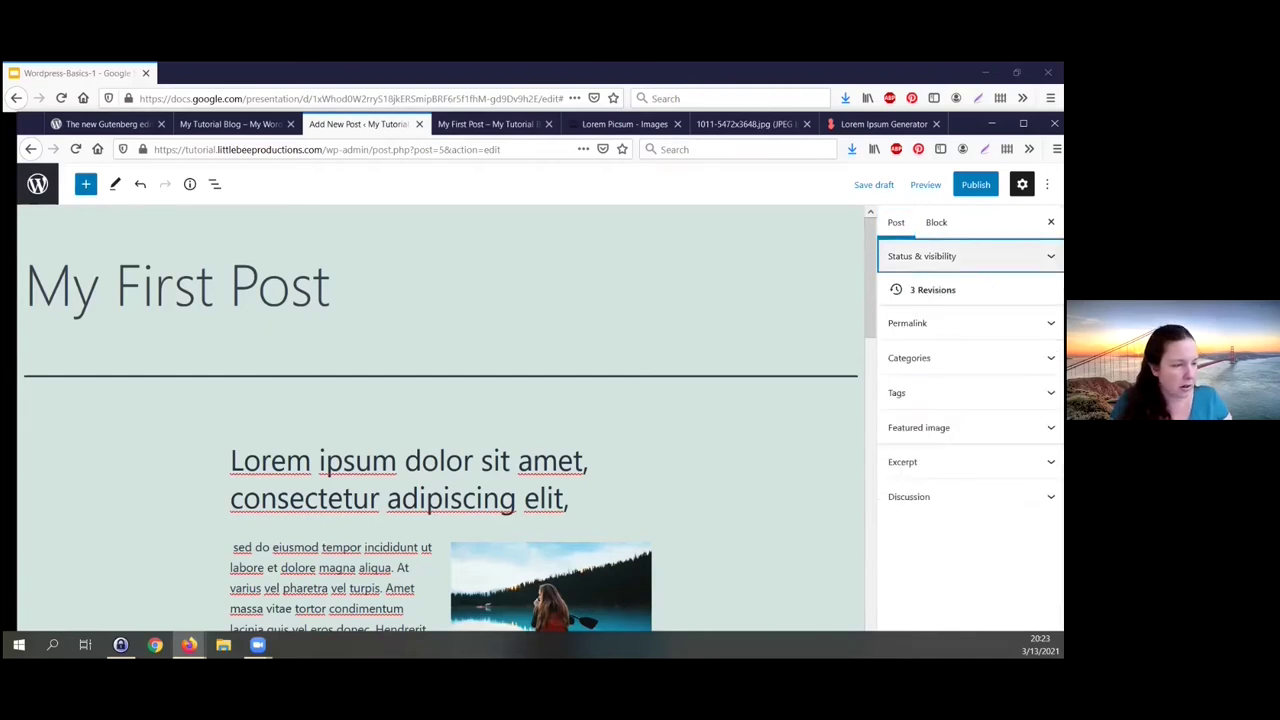
{"action": "key", "text": "Return"}
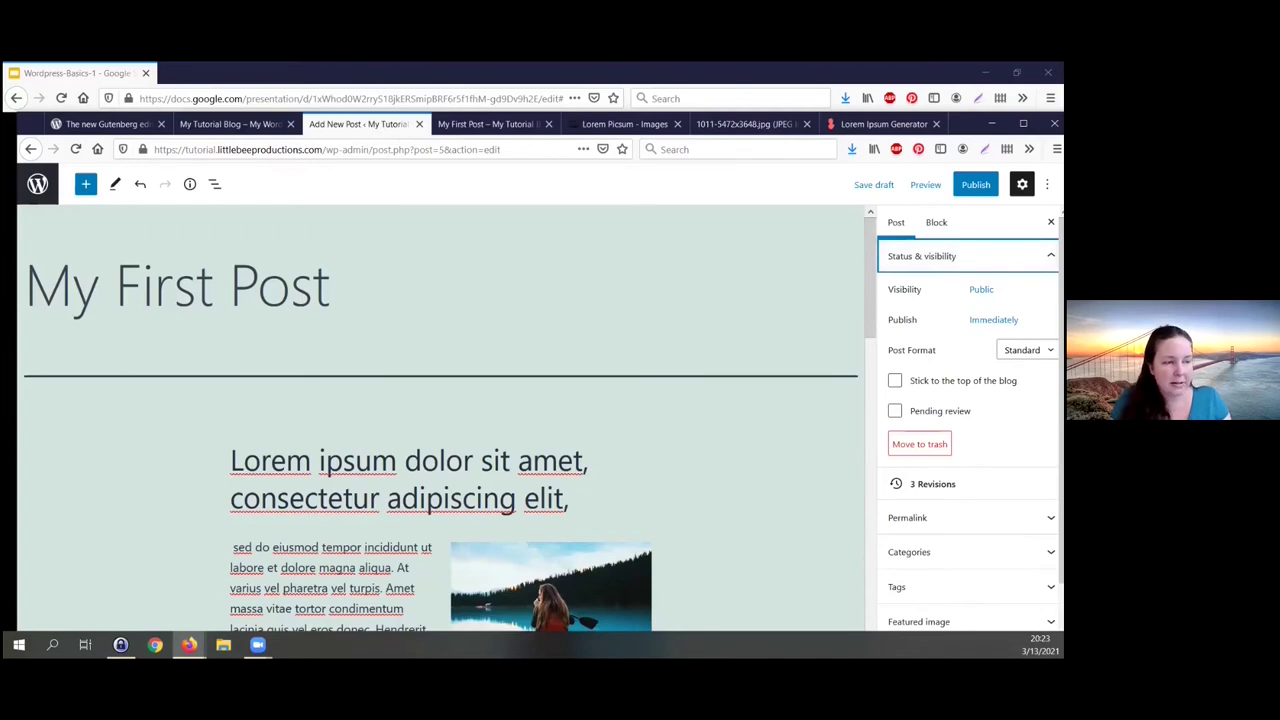
{"action": "key", "text": "Tab"}
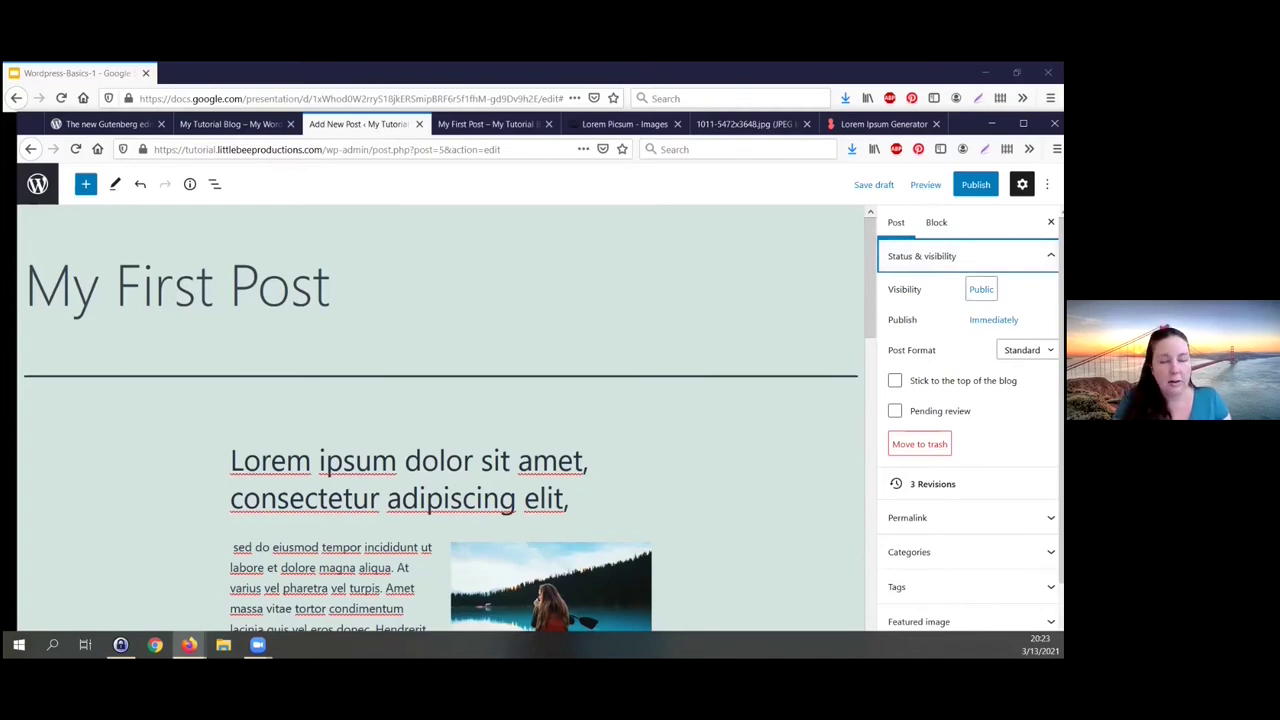
{"action": "key", "text": "Return"}
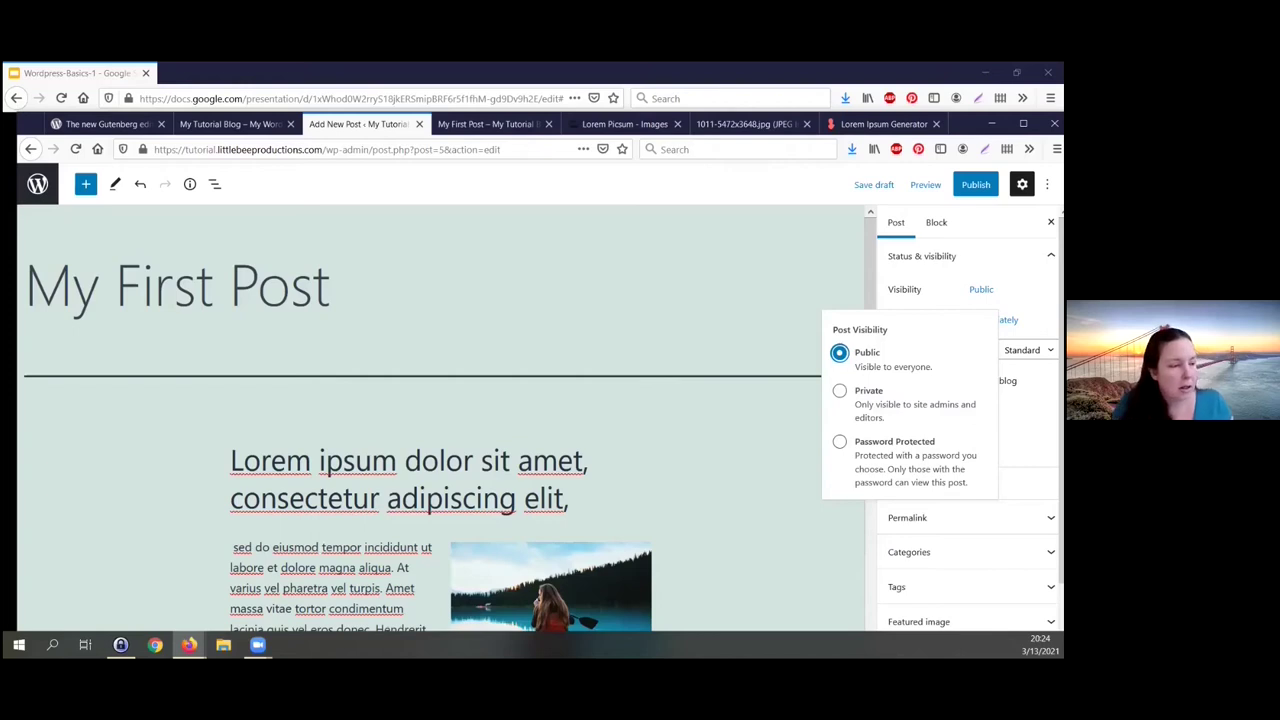
{"action": "key", "text": "Escape"}
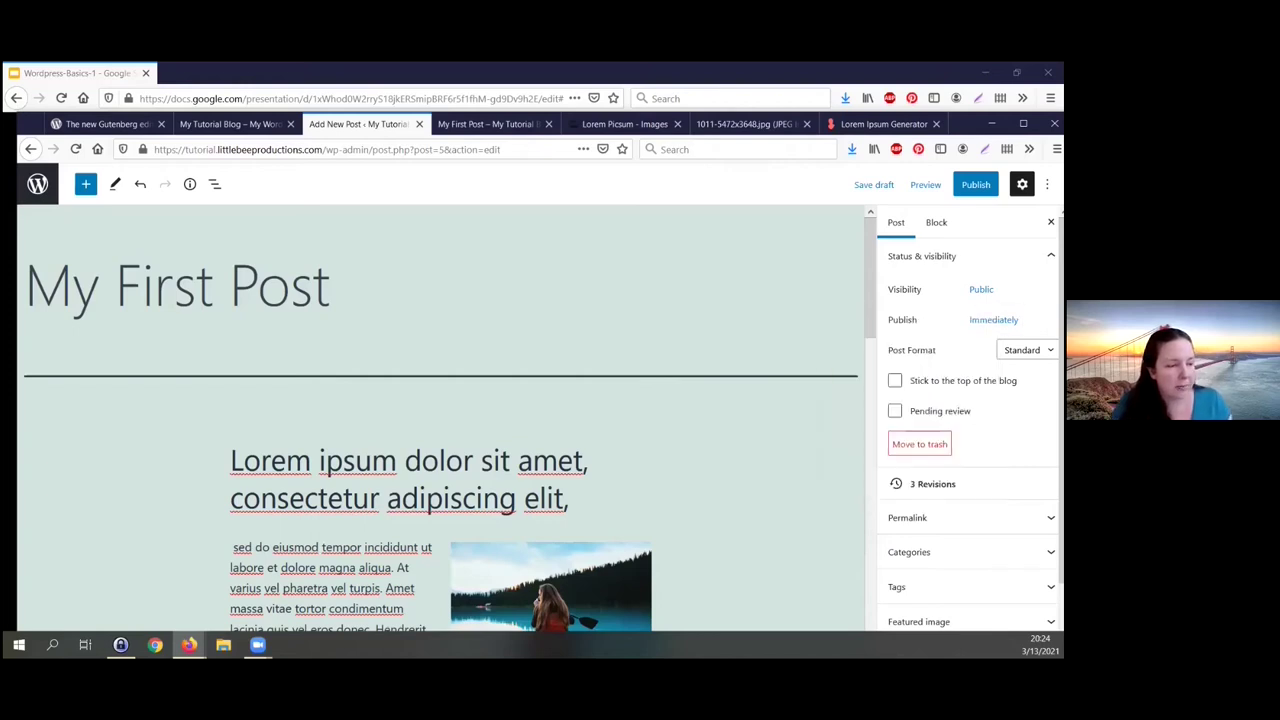
Step: Set the post's publish date and time to March 13, 2021 8:30 pm
{"action": "key", "text": "Tab"}
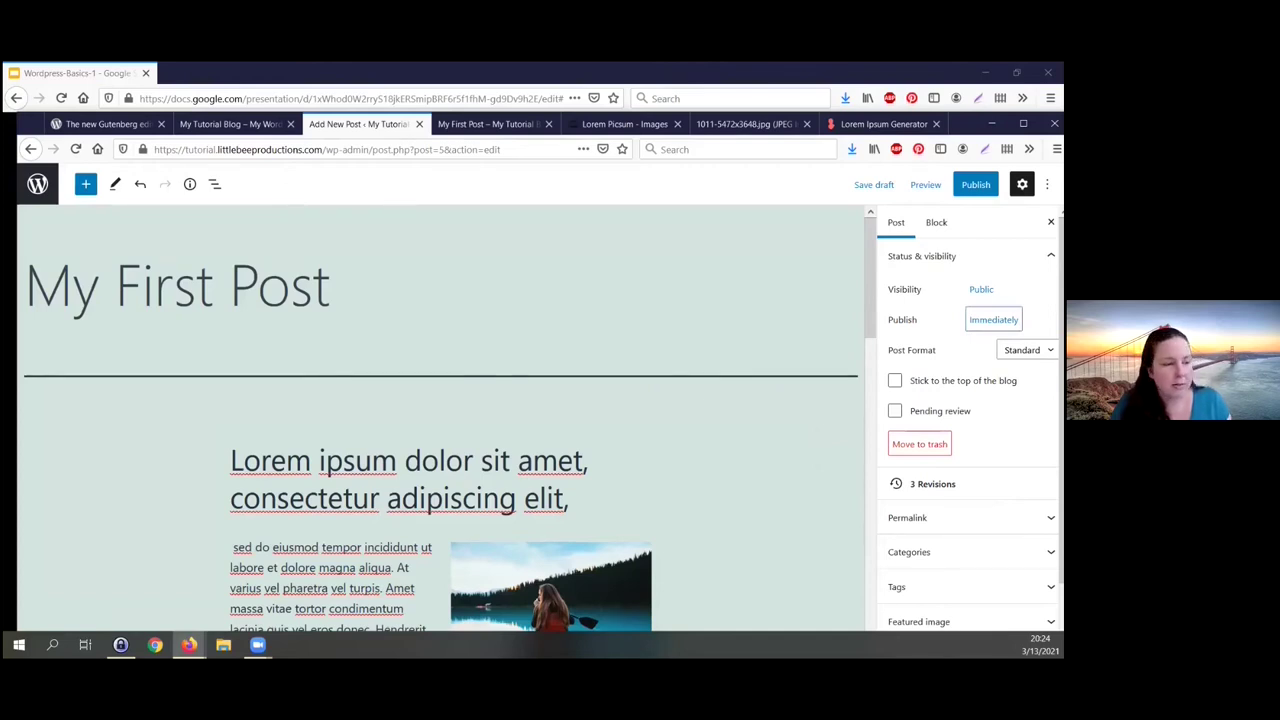
{"action": "key", "text": "Tab"}
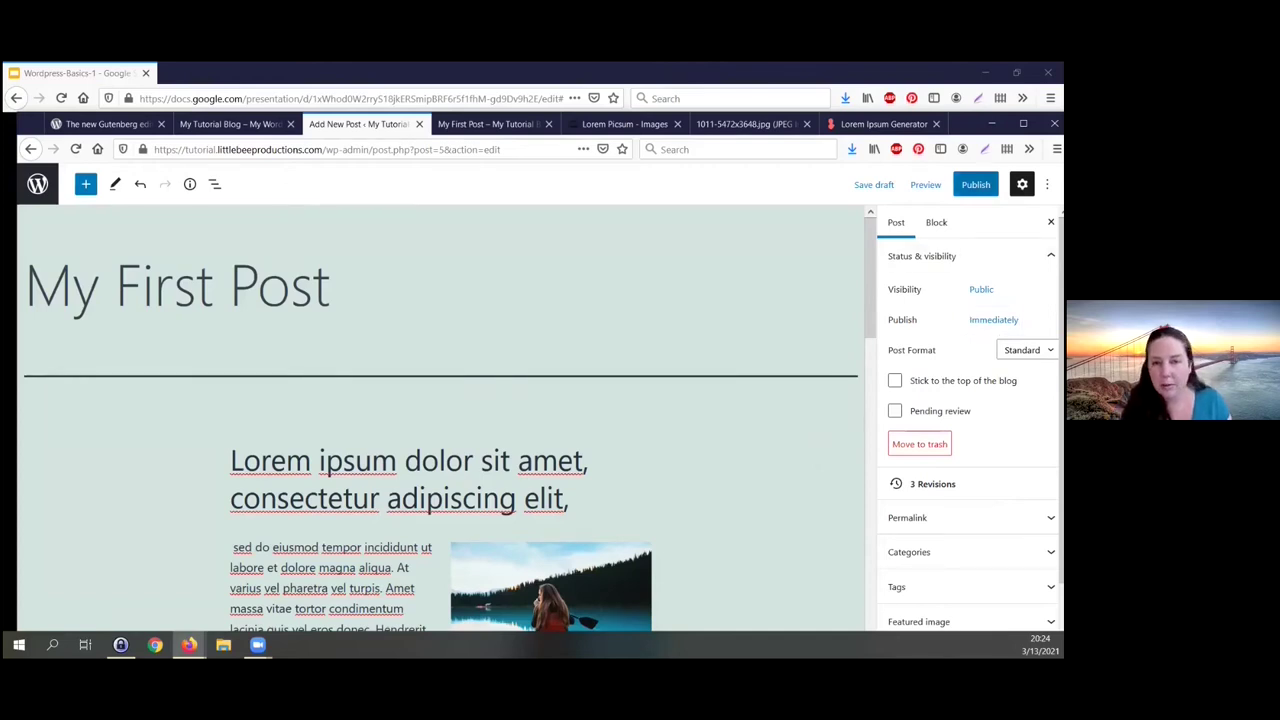
{"action": "key", "text": "shift+Tab"}
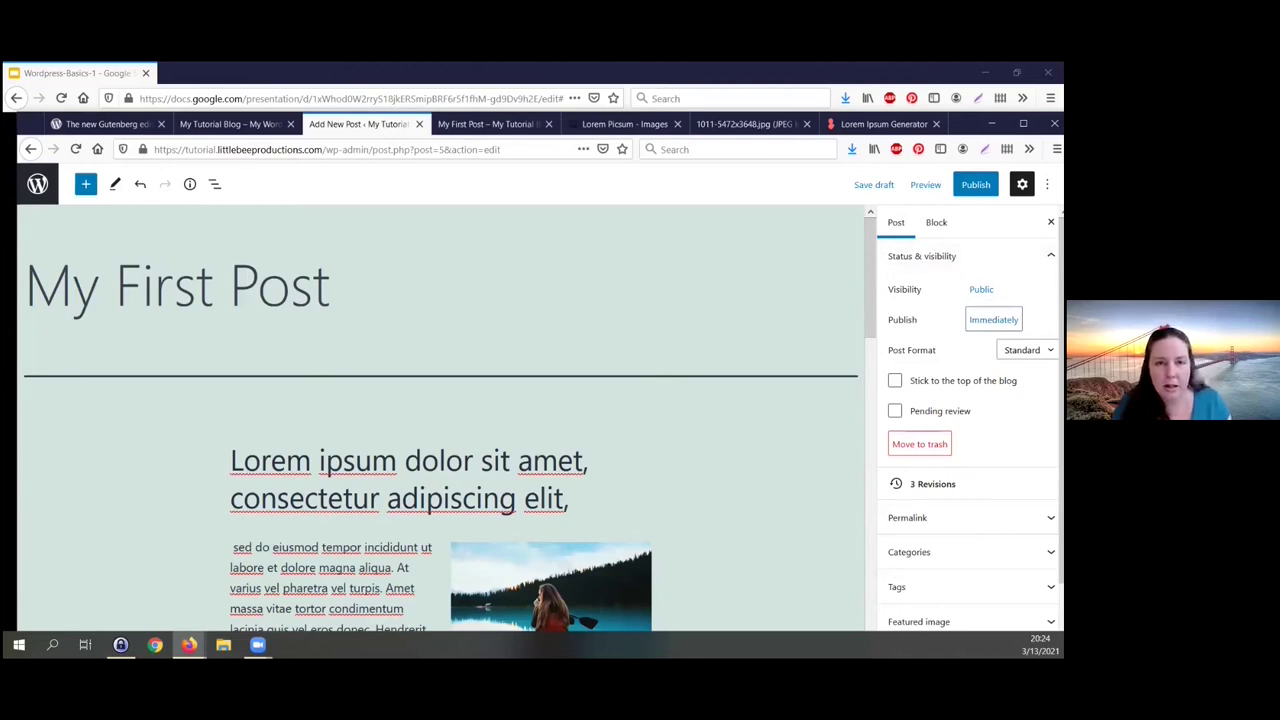
{"action": "key", "text": "Return"}
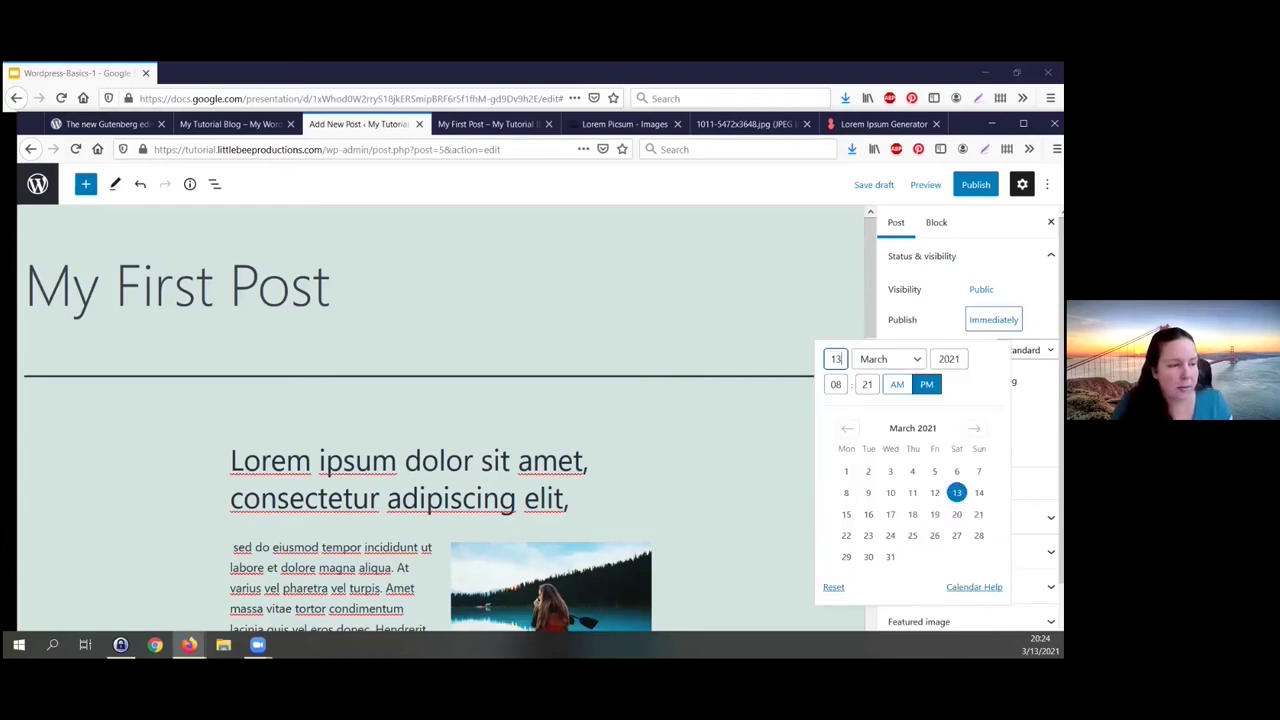
{"action": "key", "text": "Tab"}
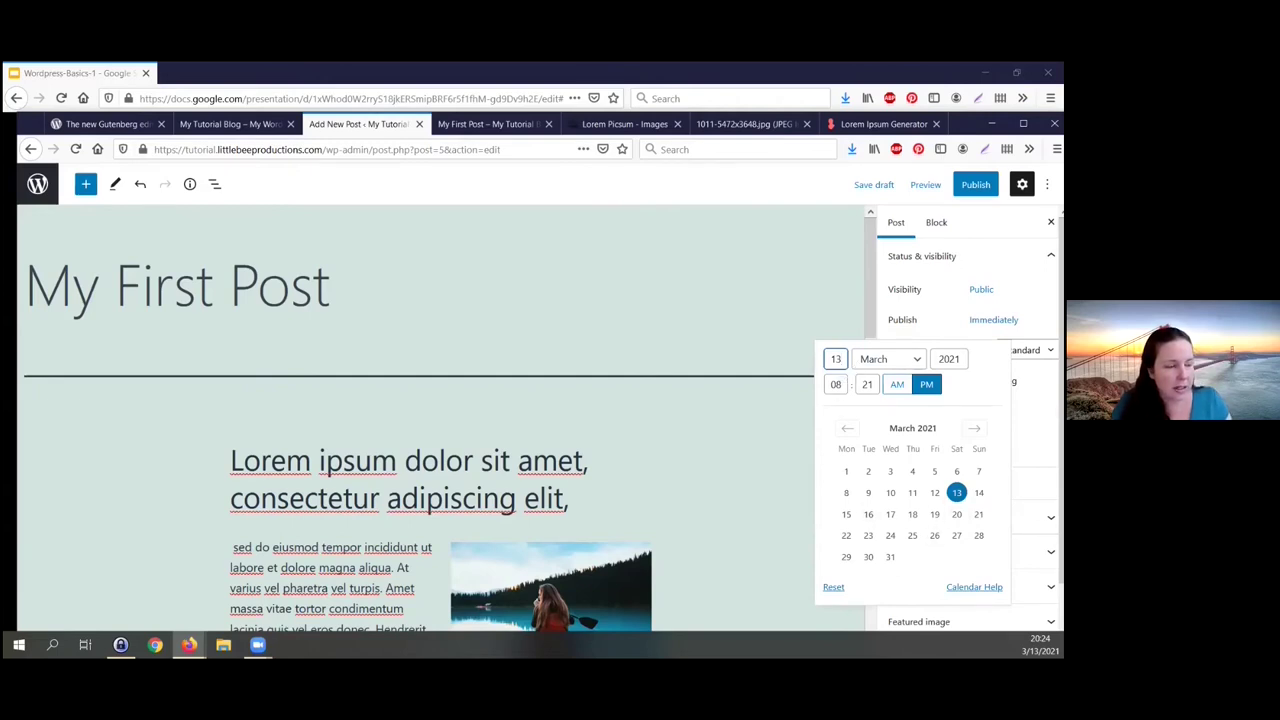
{"action": "left_click", "coordinate": [867, 384]}
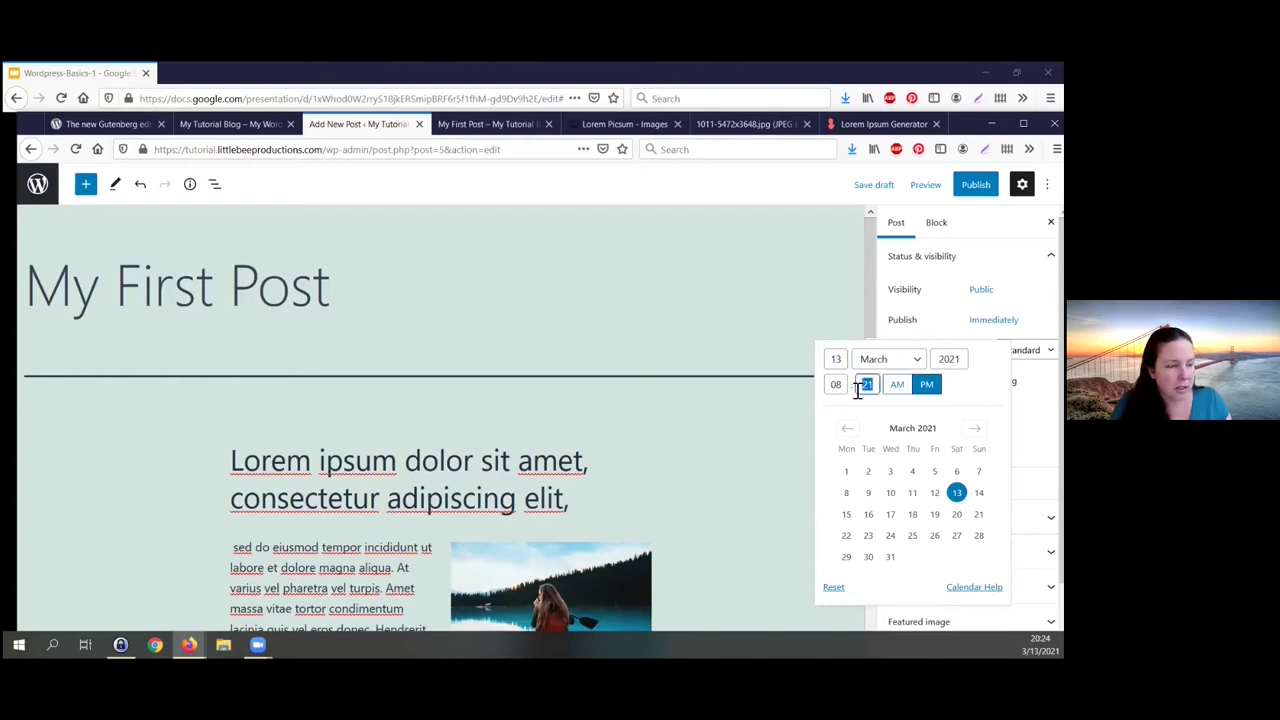
{"action": "type", "text": "30"}
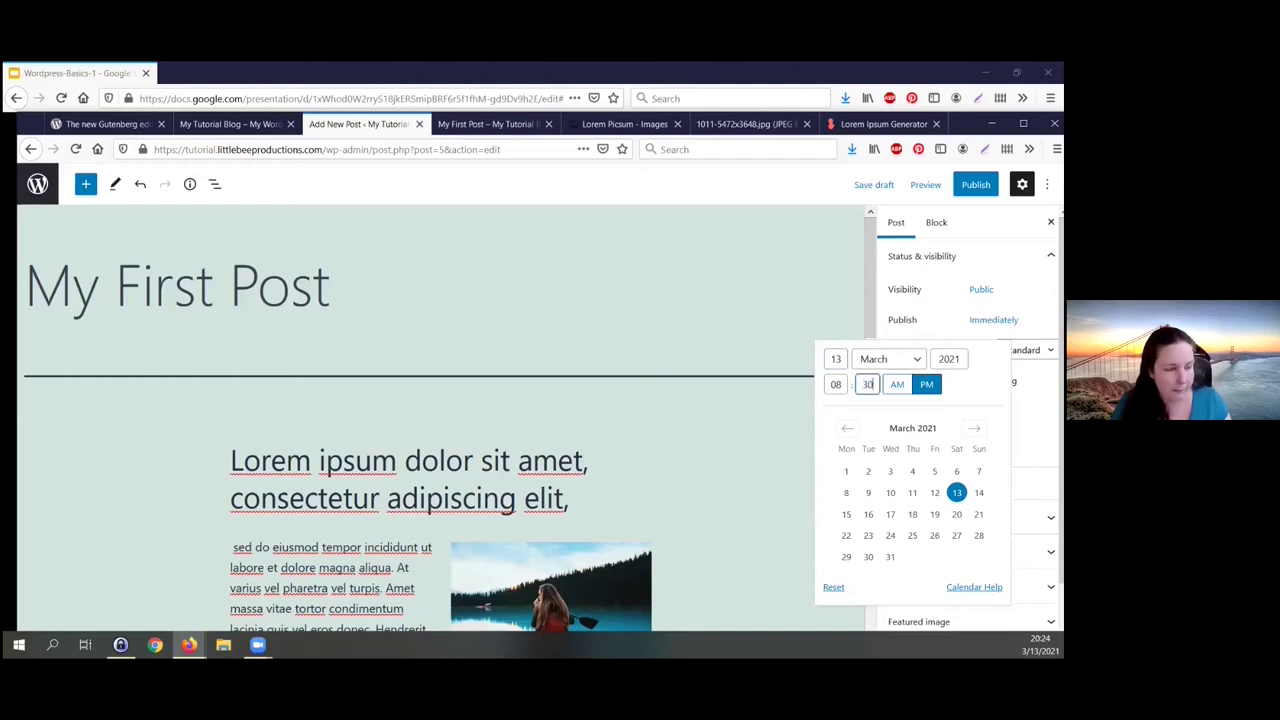
{"action": "key", "text": "Tab"}
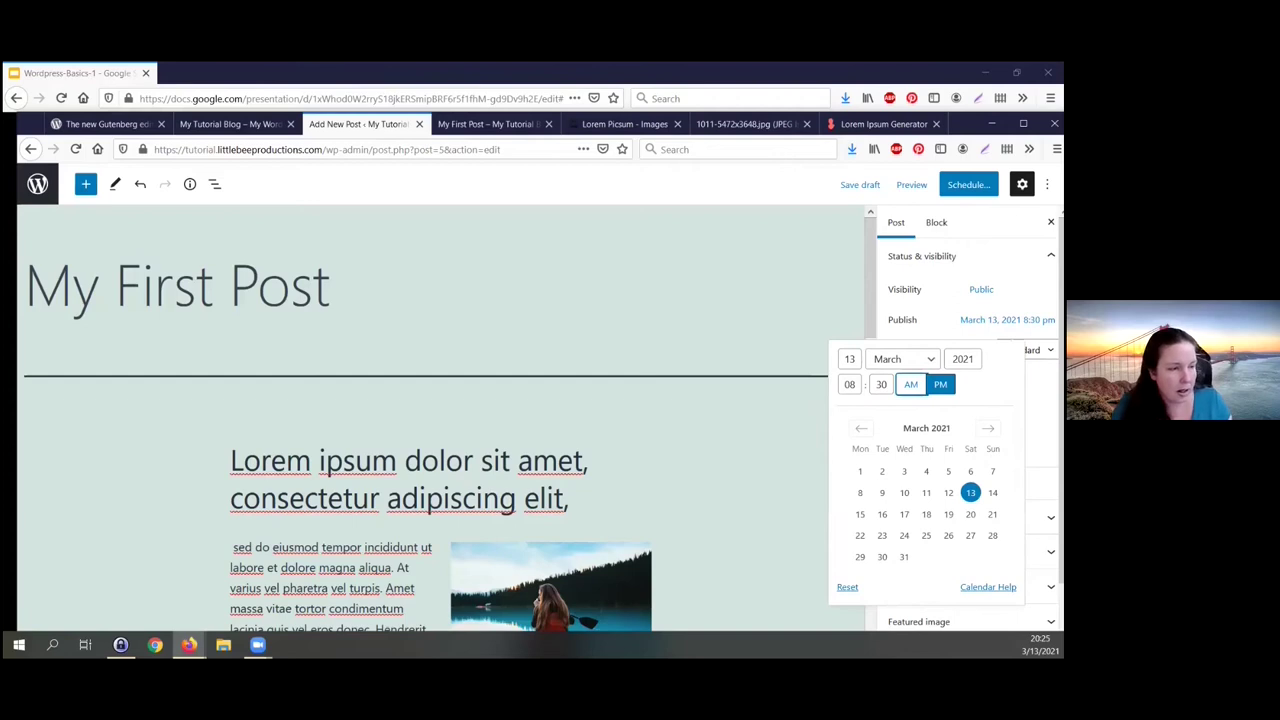
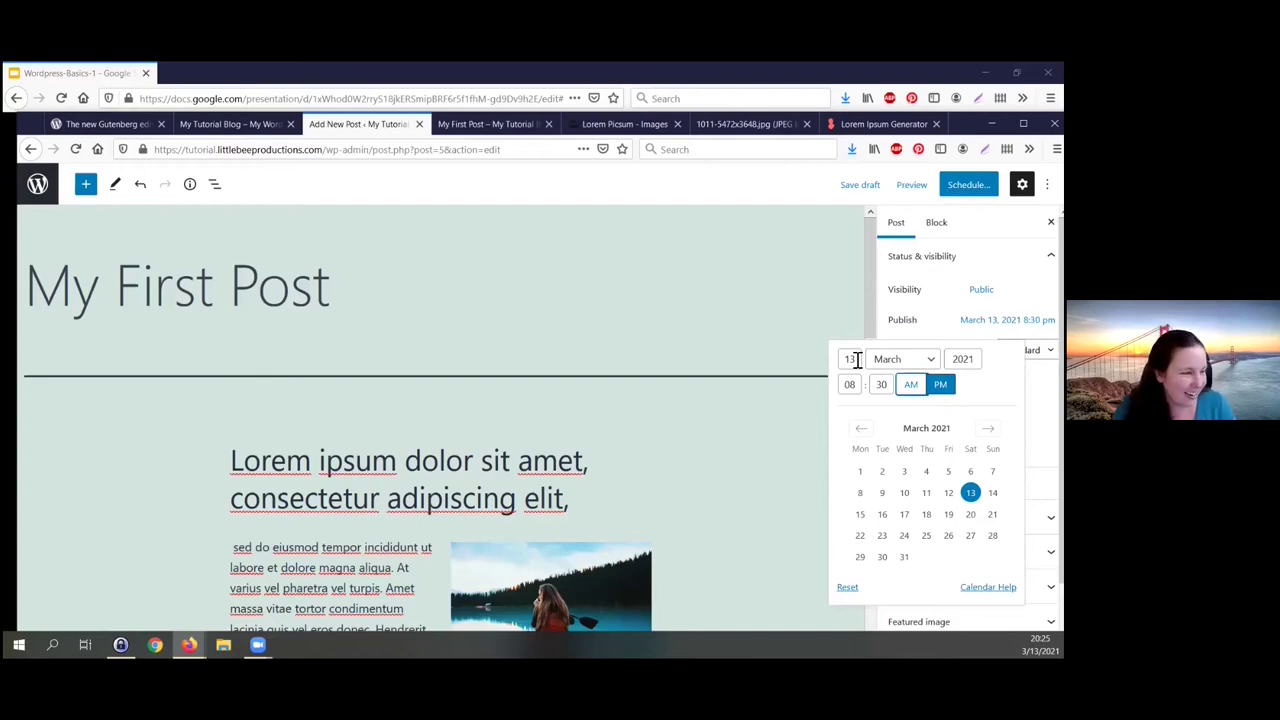
Step: Examine the available post formats, keeping Standard, and look at the post's existing preview before returning to the editor
{"action": "double_click", "coordinate": [851, 359]}
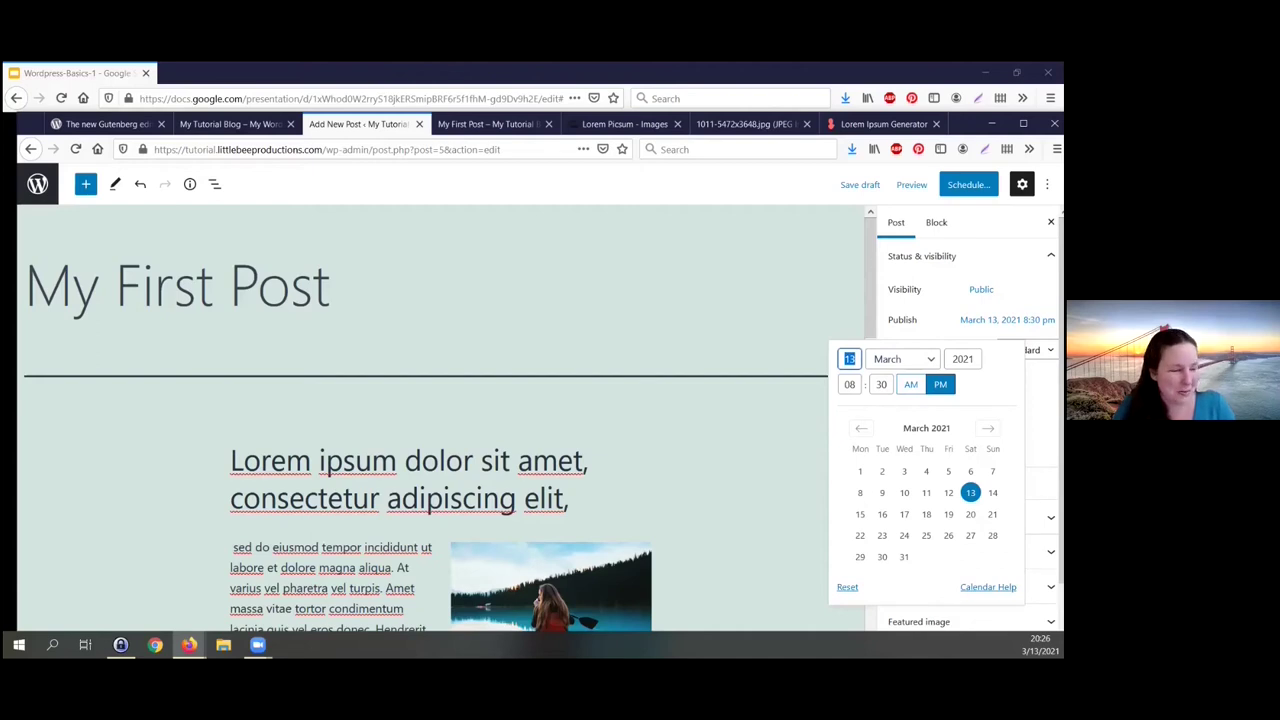
{"action": "key", "text": "Escape"}
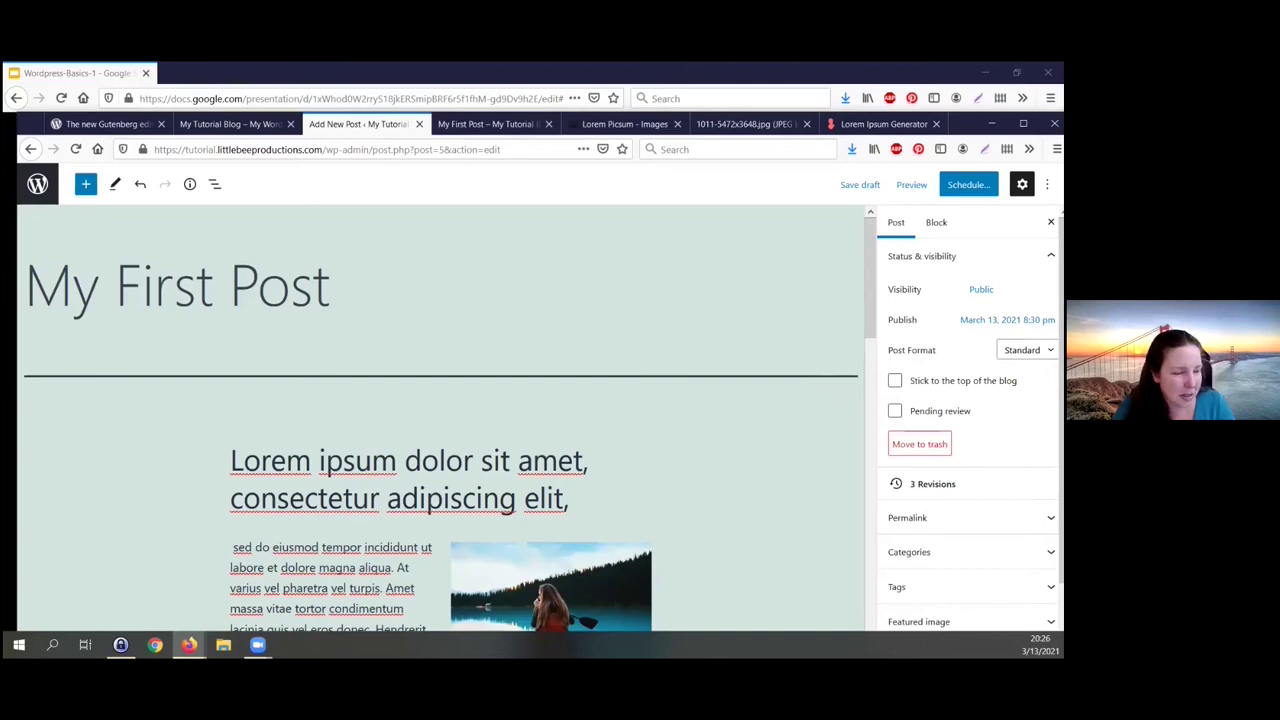
{"action": "left_click", "coordinate": [1027, 350]}
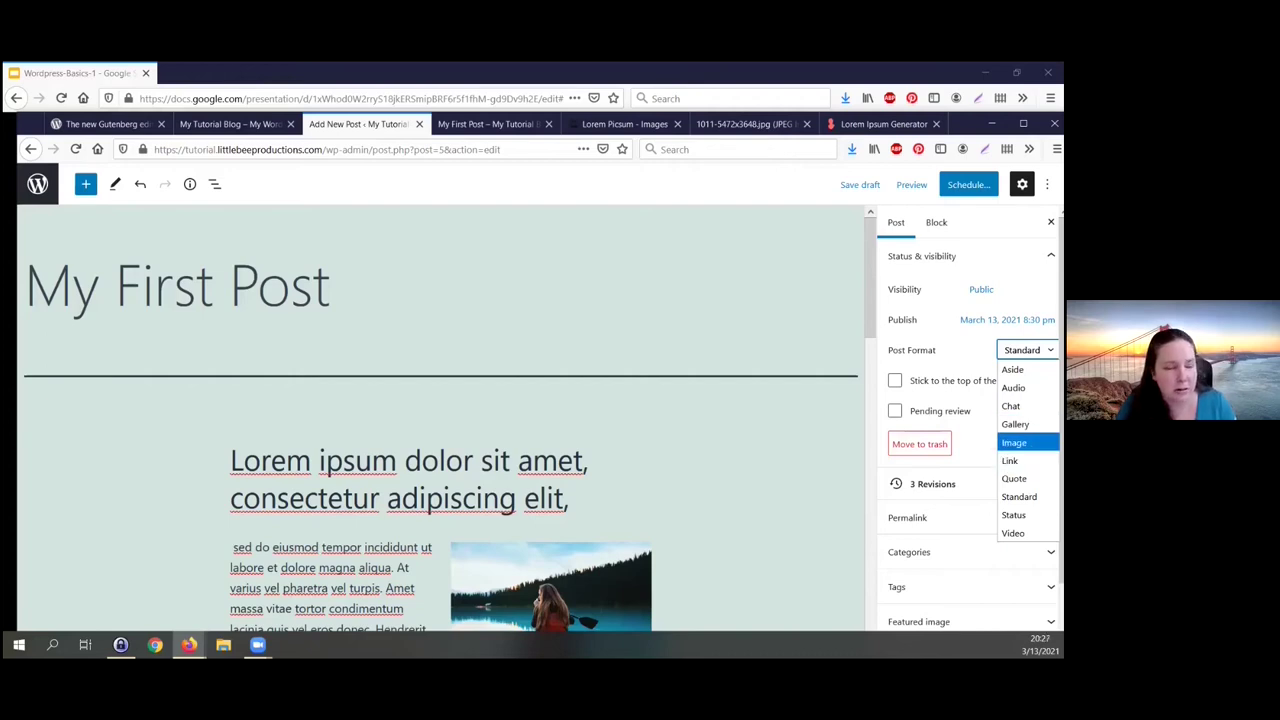
{"action": "key", "text": "Return"}
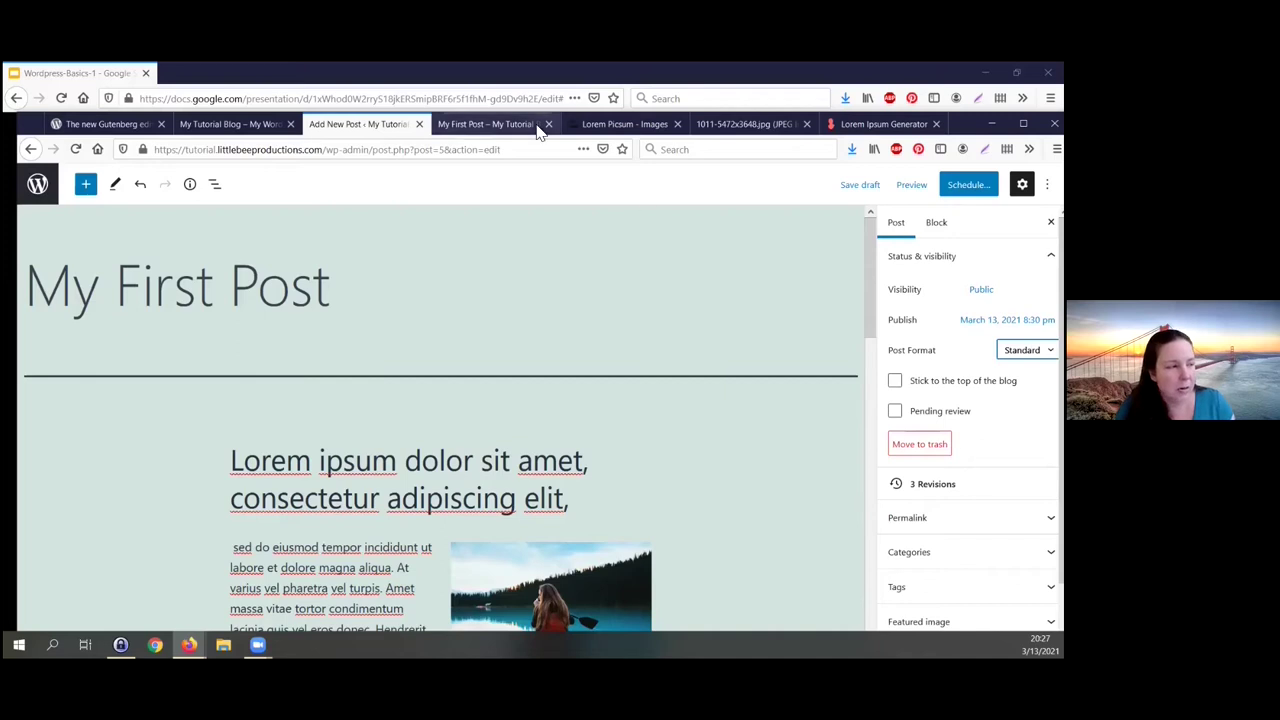
{"action": "left_click", "coordinate": [503, 128]}
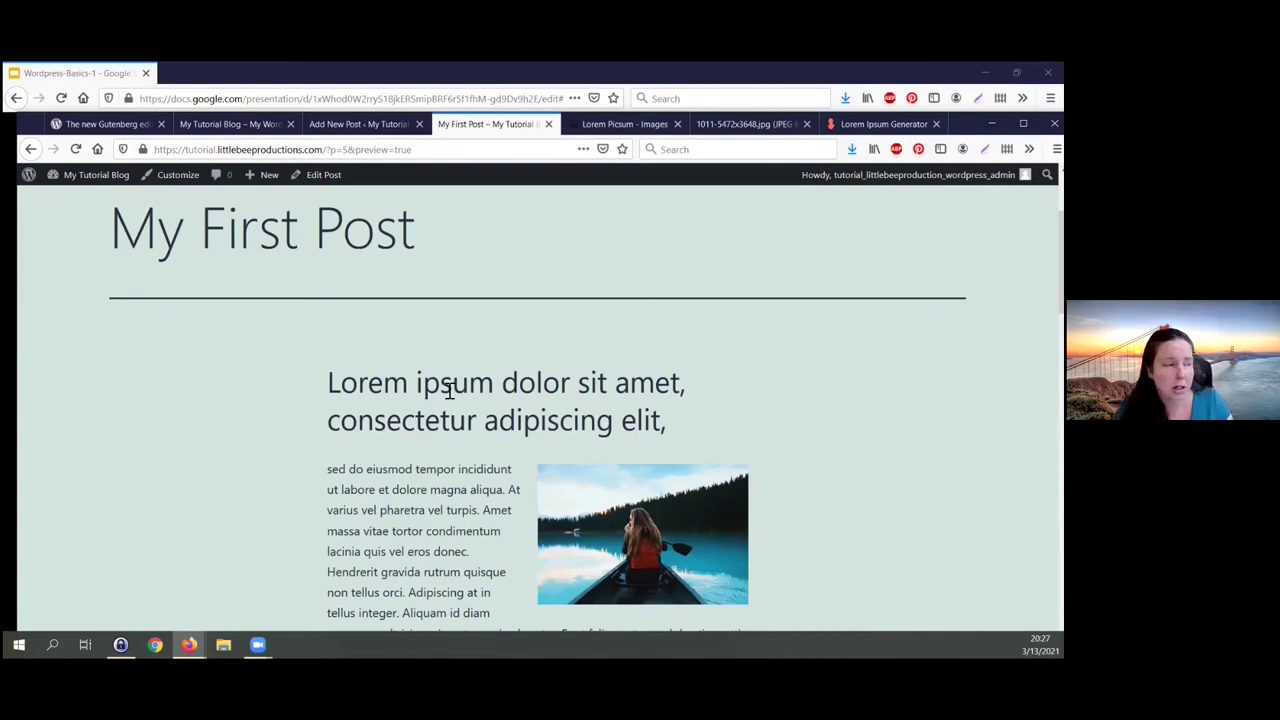
{"action": "left_click", "coordinate": [360, 124]}
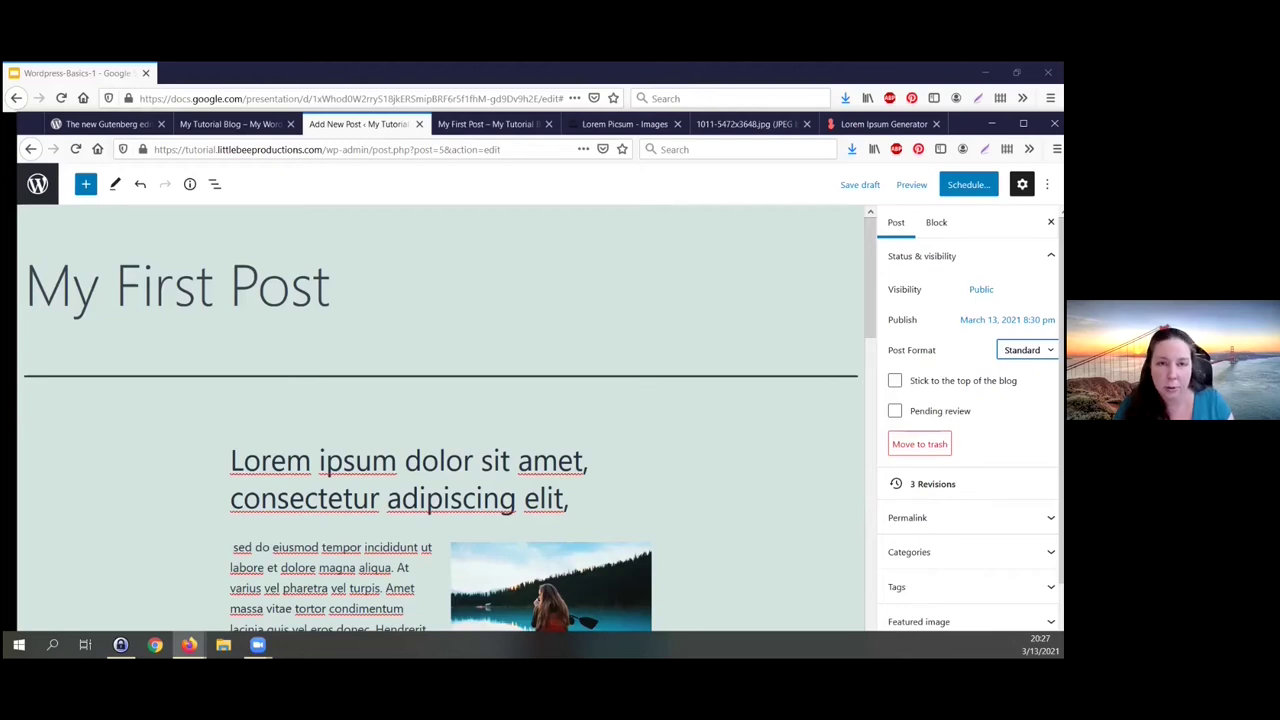
Step: Save the draft of My First Post, staying on the editor page
{"action": "scroll", "coordinate": [968, 420], "scroll_direction": "down", "scroll_amount": 1}
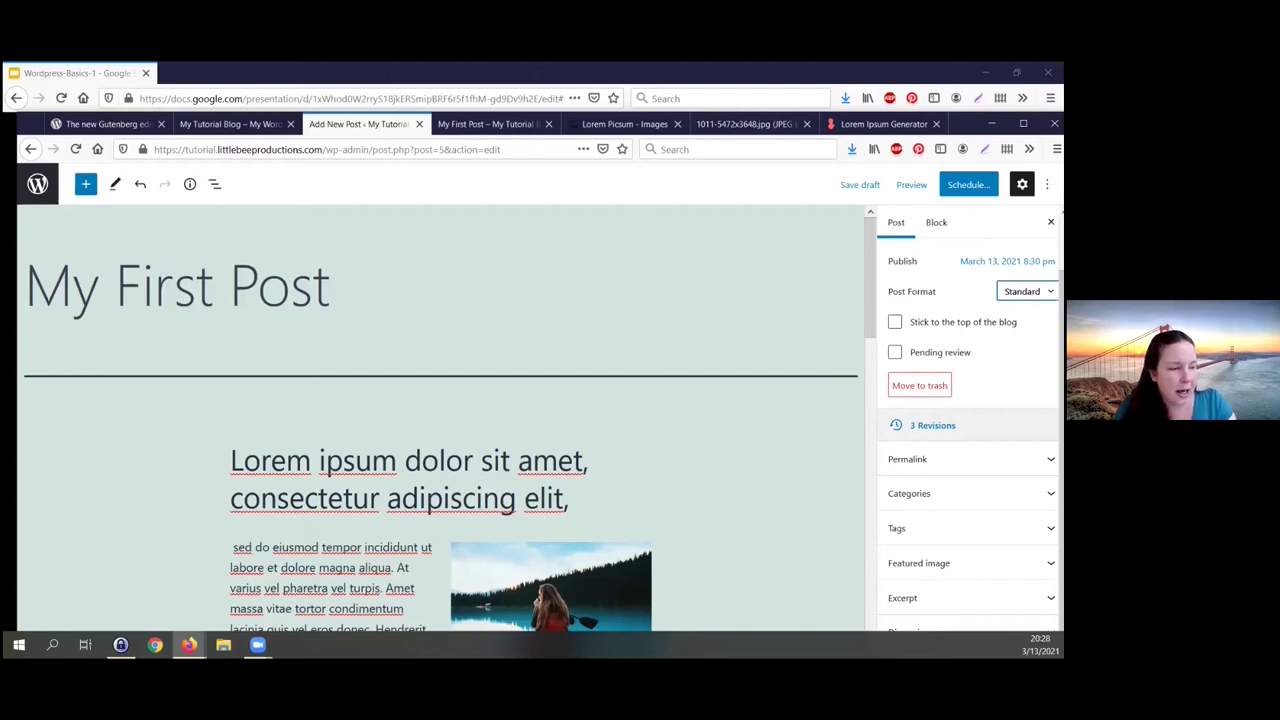
{"action": "left_click", "coordinate": [932, 425]}
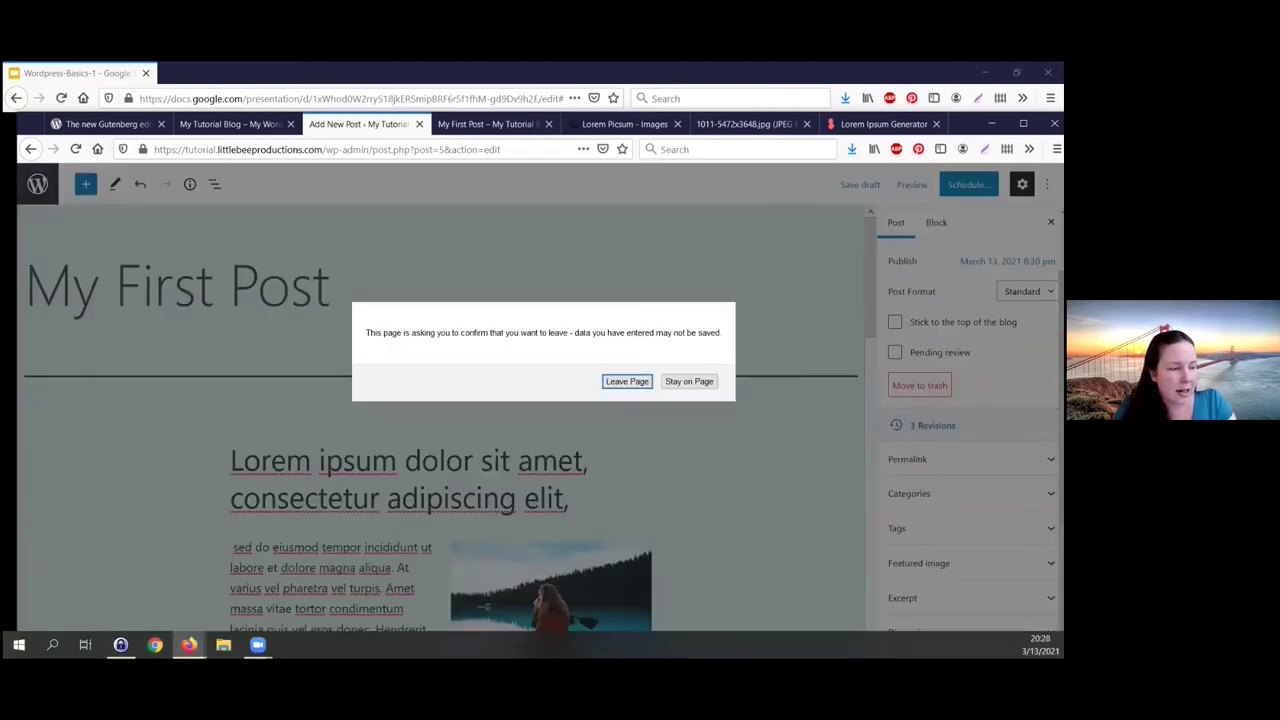
{"action": "left_click", "coordinate": [689, 381]}
{"action": "left_click", "coordinate": [860, 184]}
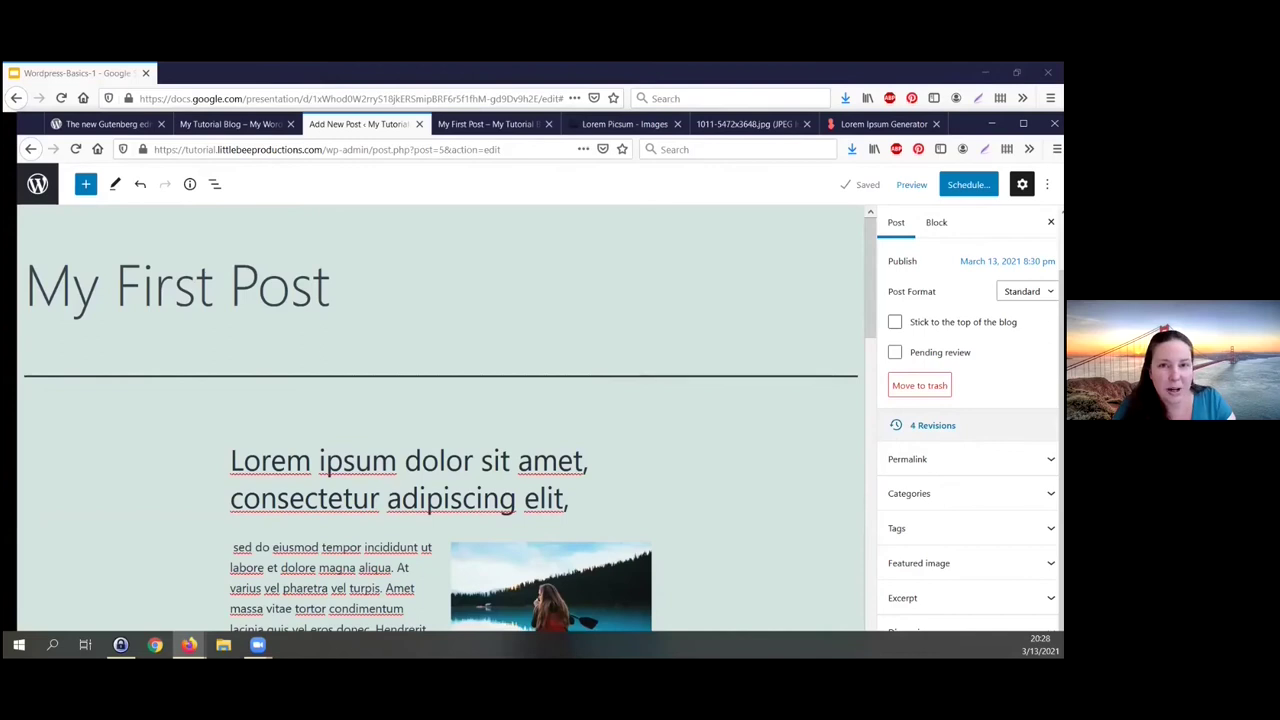
Step: Open the post's revision comparison and examine the current revision against the previous one
{"action": "left_click", "coordinate": [932, 425]}
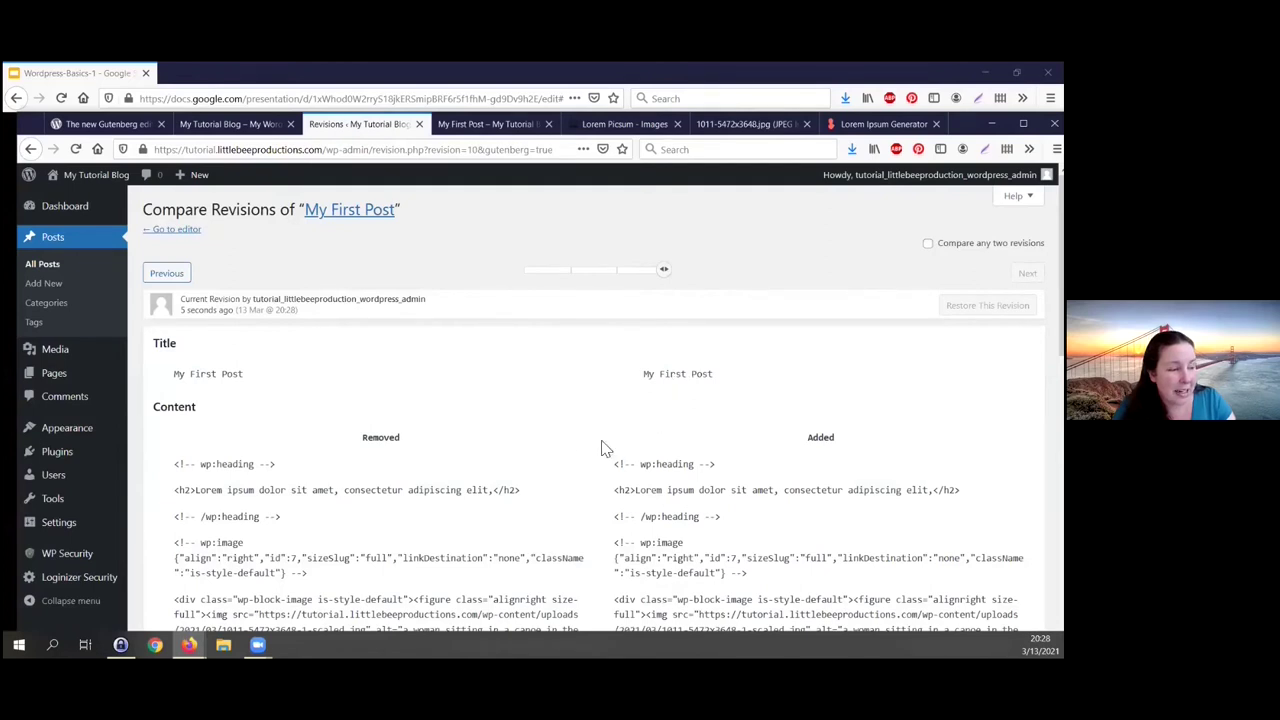
{"action": "scroll", "coordinate": [708, 518], "scroll_direction": "down", "scroll_amount": 3}
{"action": "scroll", "coordinate": [708, 518], "scroll_direction": "down", "scroll_amount": 3}
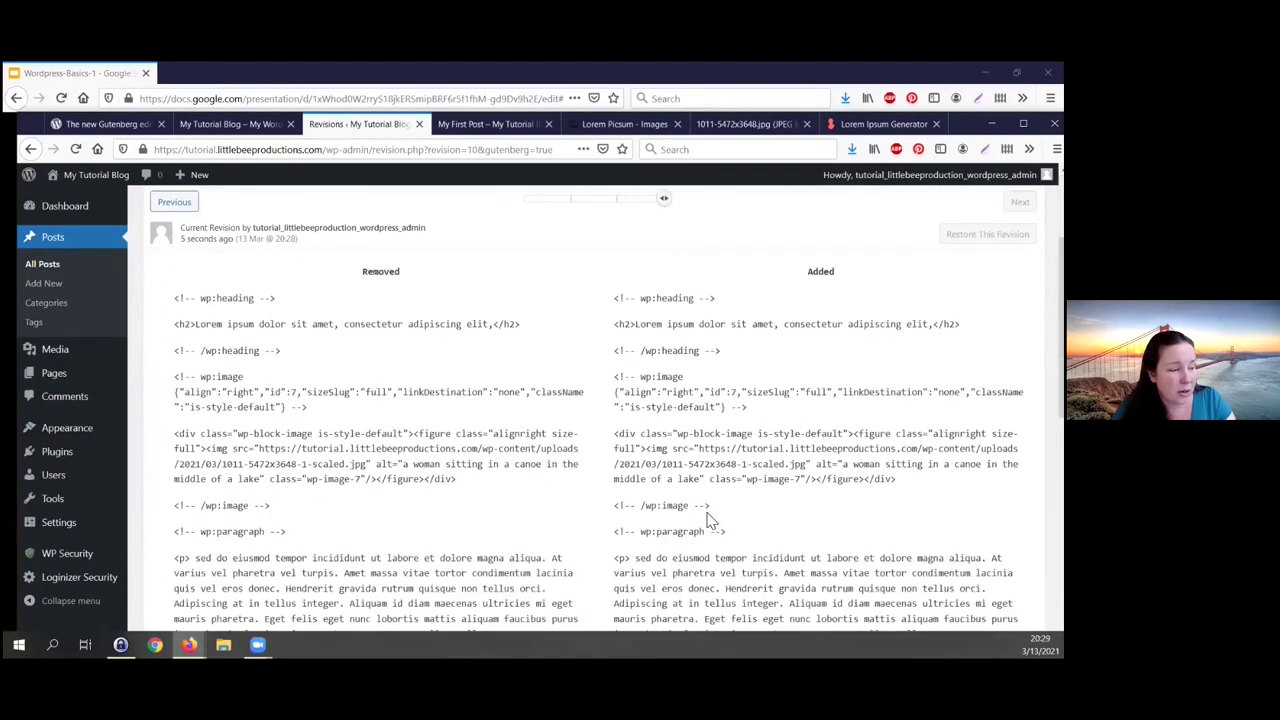
{"action": "scroll", "coordinate": [712, 495], "scroll_direction": "down", "scroll_amount": 3}
{"action": "scroll", "coordinate": [715, 503], "scroll_direction": "down", "scroll_amount": 5}
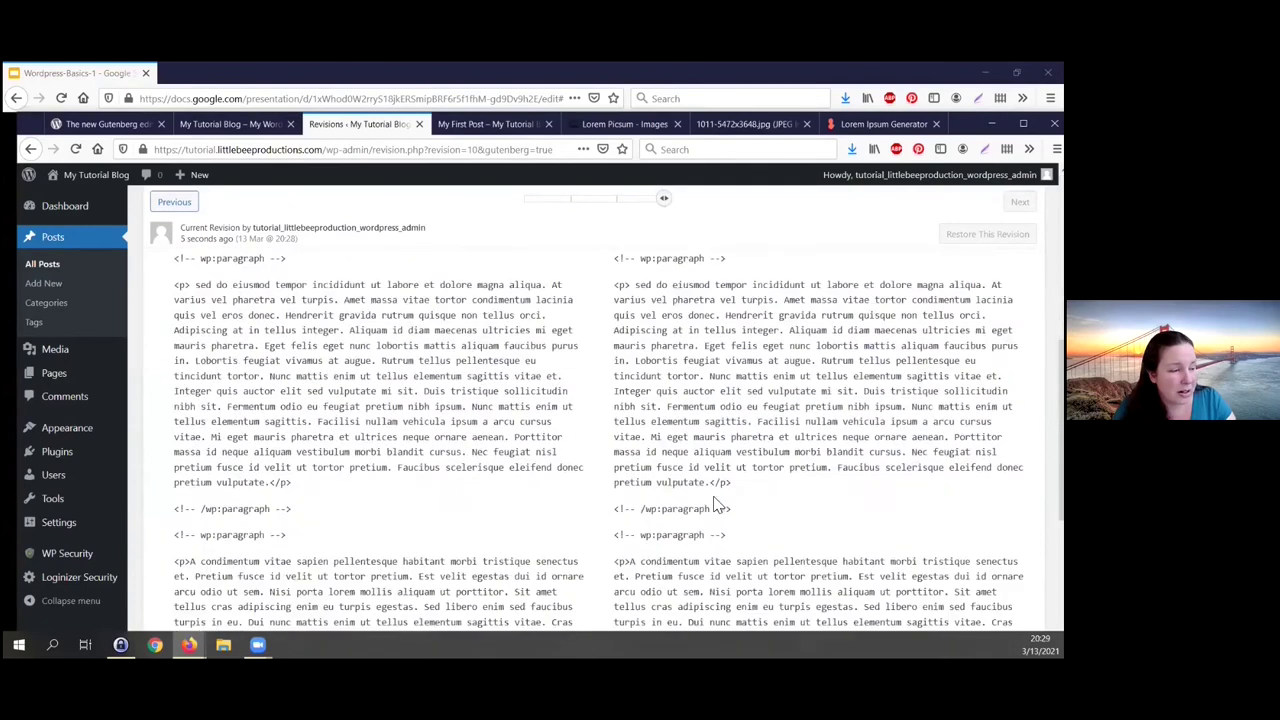
{"action": "scroll", "coordinate": [730, 427], "scroll_direction": "up", "scroll_amount": 10}
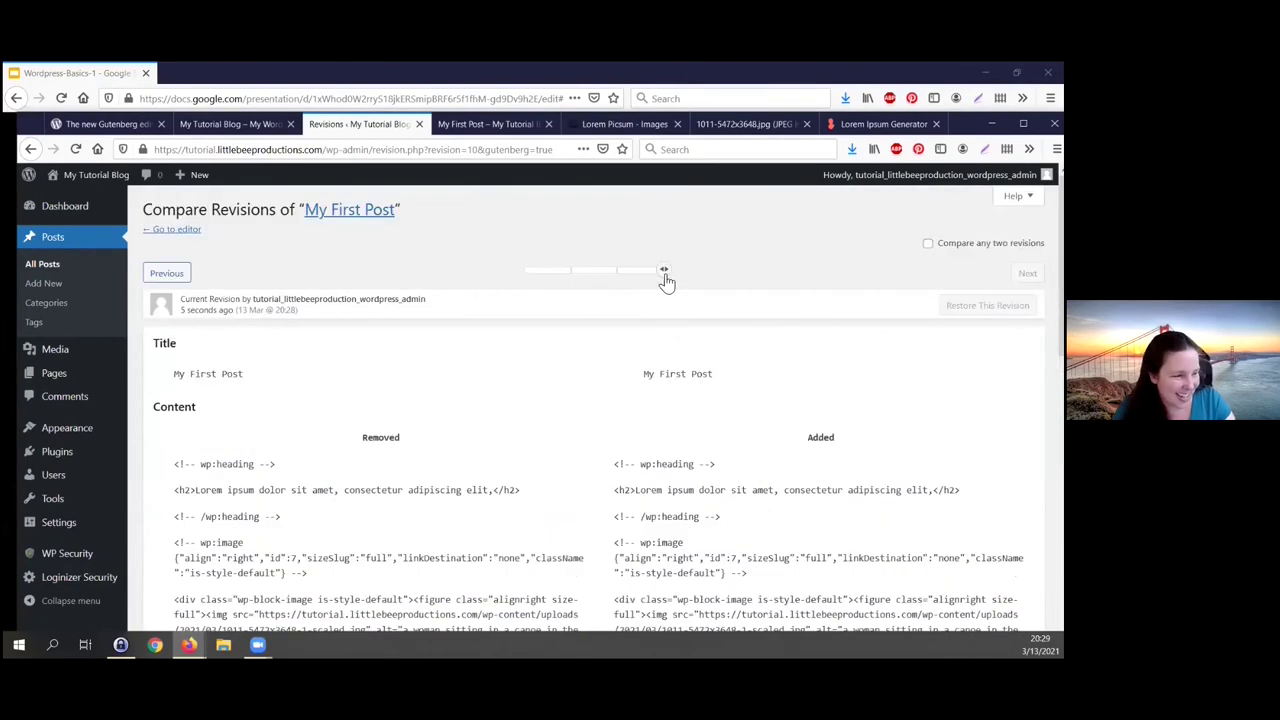
Step: Compare the 13 Mar 20:21 revision with the one before it, examining the added and removed image blocks
{"action": "left_click_drag", "start_coordinate": [663, 271], "coordinate": [620, 280]}
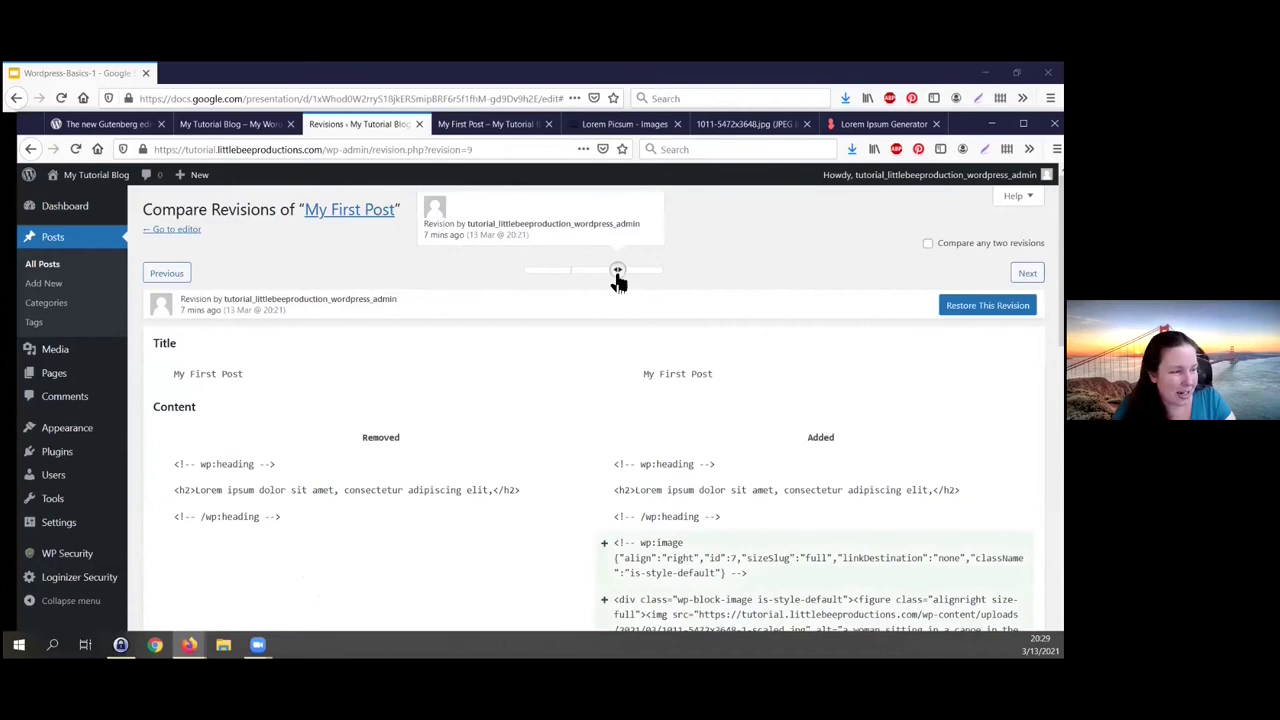
{"action": "scroll", "coordinate": [707, 458], "scroll_direction": "down", "scroll_amount": 3}
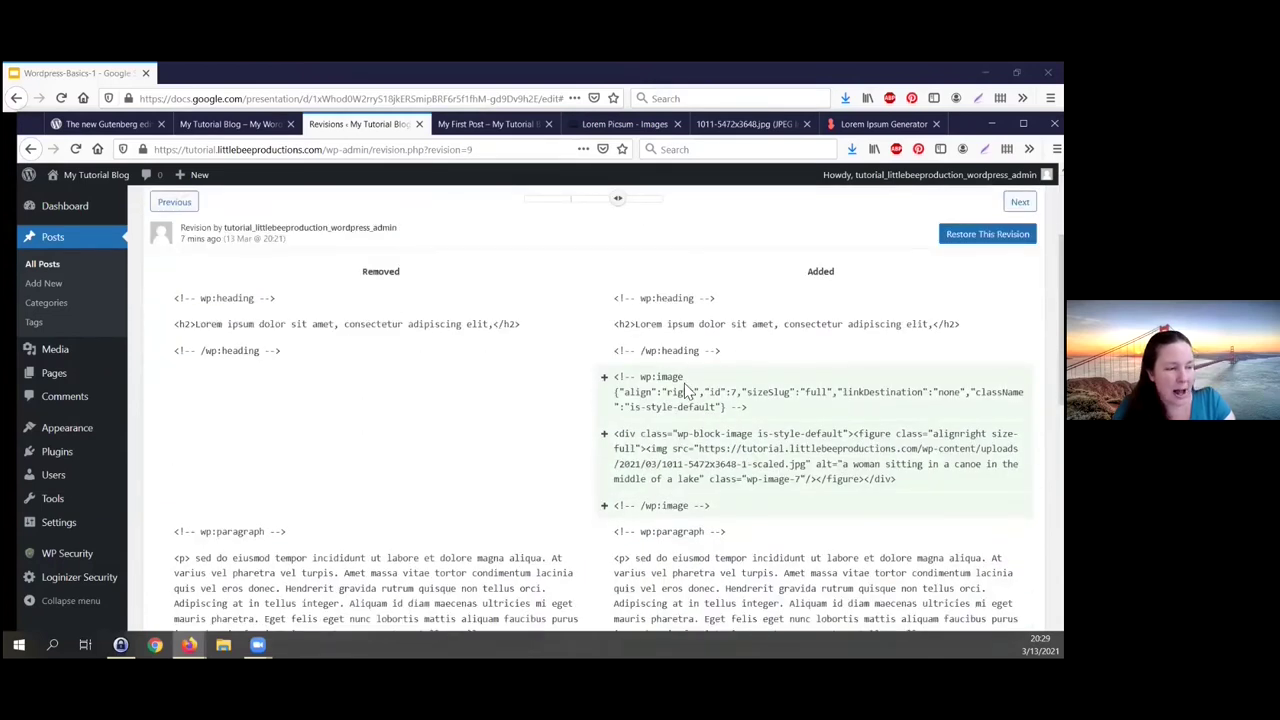
{"action": "double_click", "coordinate": [670, 377]}
{"action": "left_click", "coordinate": [647, 441]}
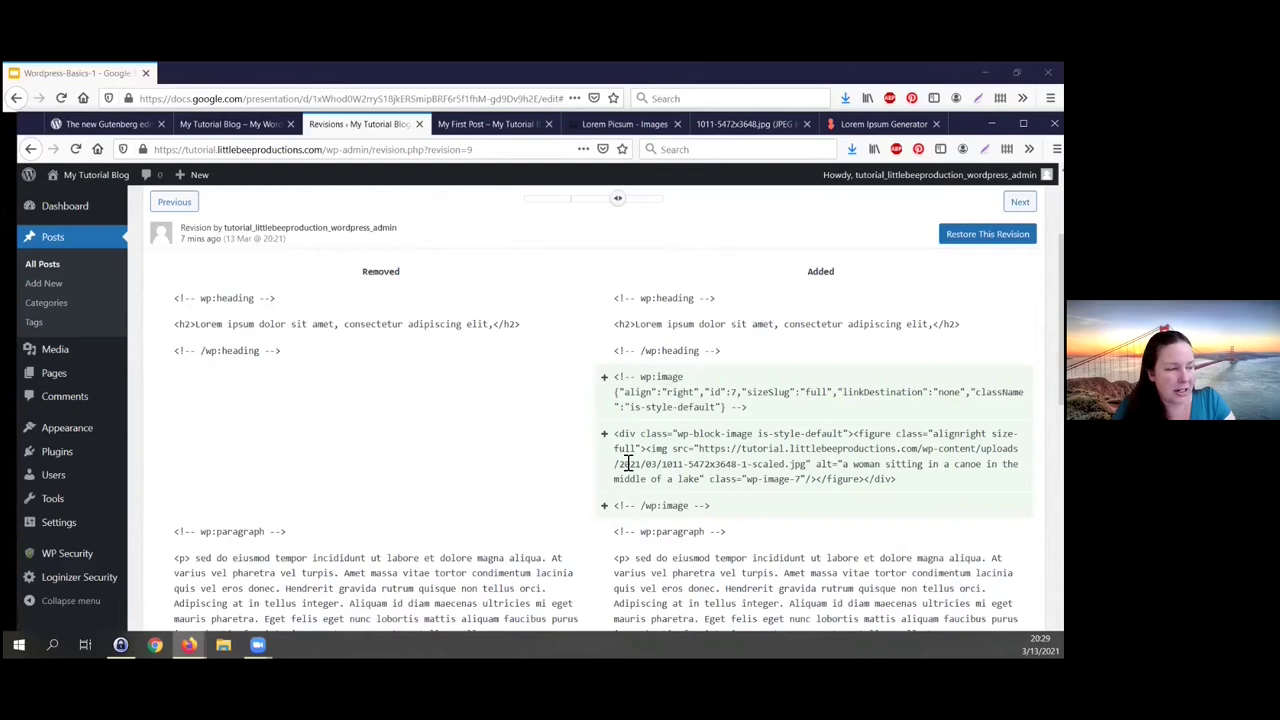
{"action": "scroll", "coordinate": [530, 450], "scroll_direction": "down", "scroll_amount": 1}
{"action": "scroll", "coordinate": [280, 335], "scroll_direction": "down", "scroll_amount": 6}
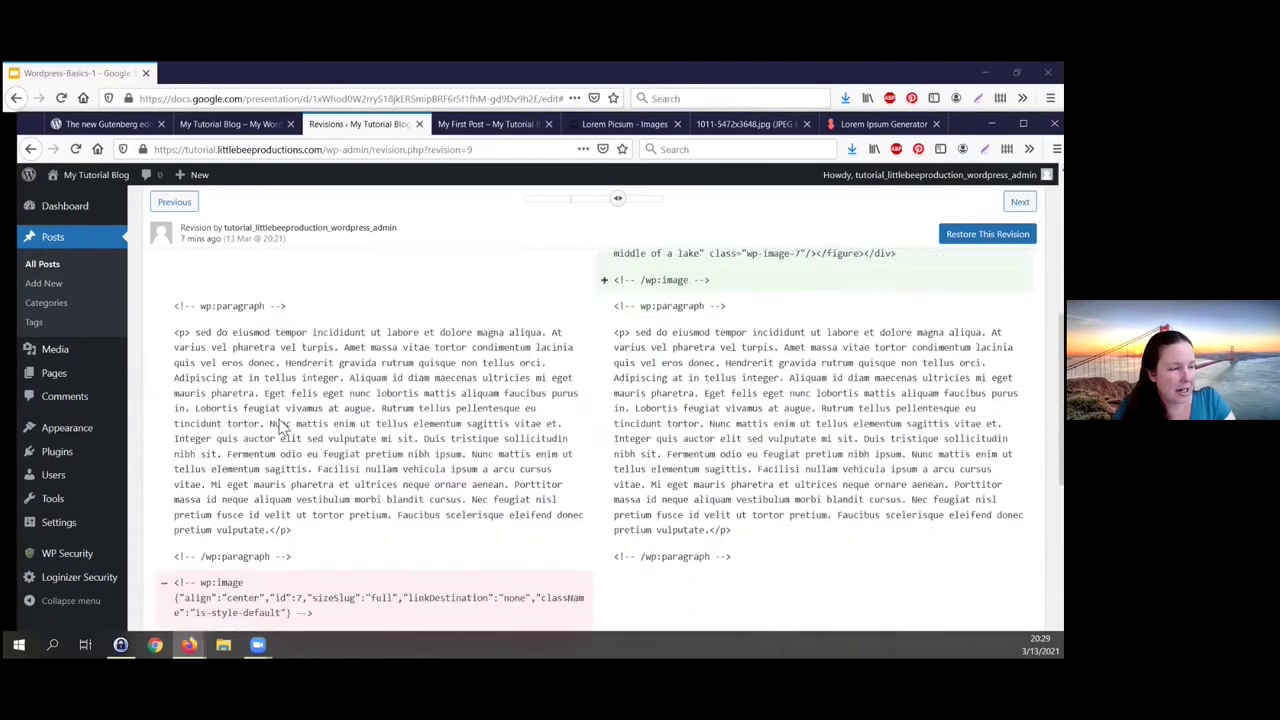
{"action": "scroll", "coordinate": [283, 428], "scroll_direction": "down", "scroll_amount": 2}
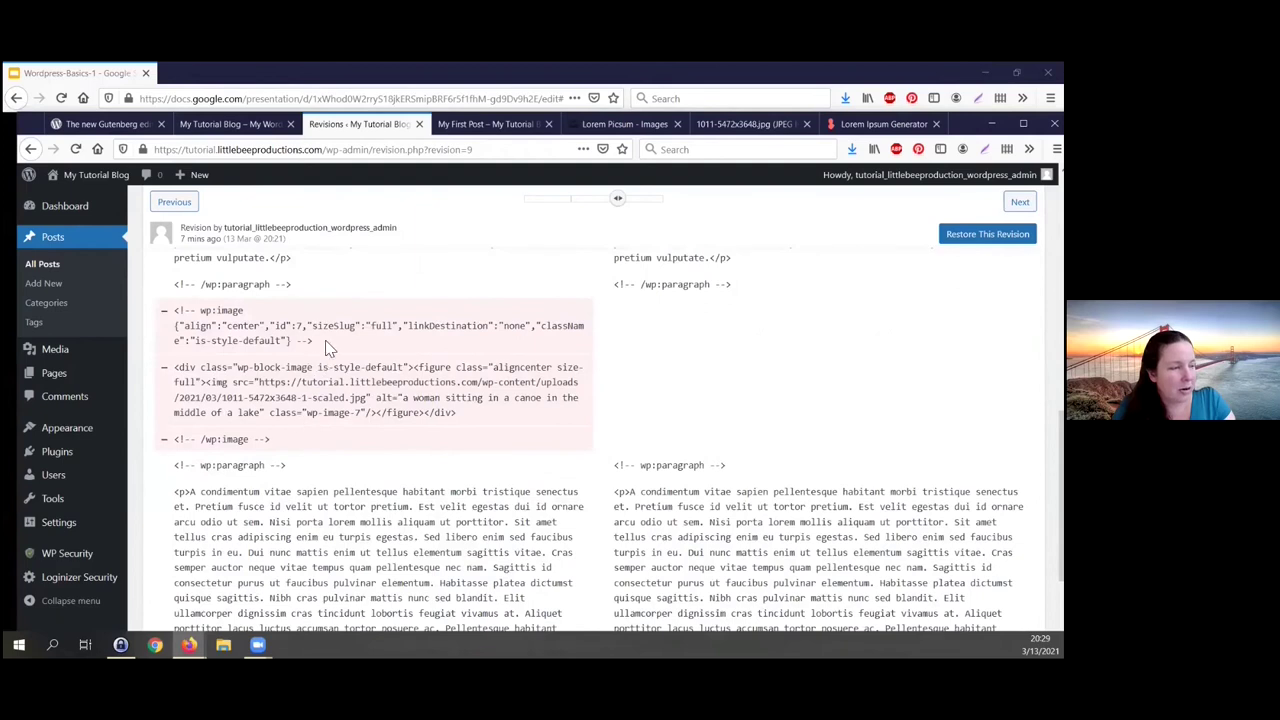
{"action": "left_click_drag", "start_coordinate": [176, 311], "coordinate": [368, 444]}
{"action": "left_click", "coordinate": [368, 444]}
{"action": "scroll", "coordinate": [517, 370], "scroll_direction": "up", "scroll_amount": 7}
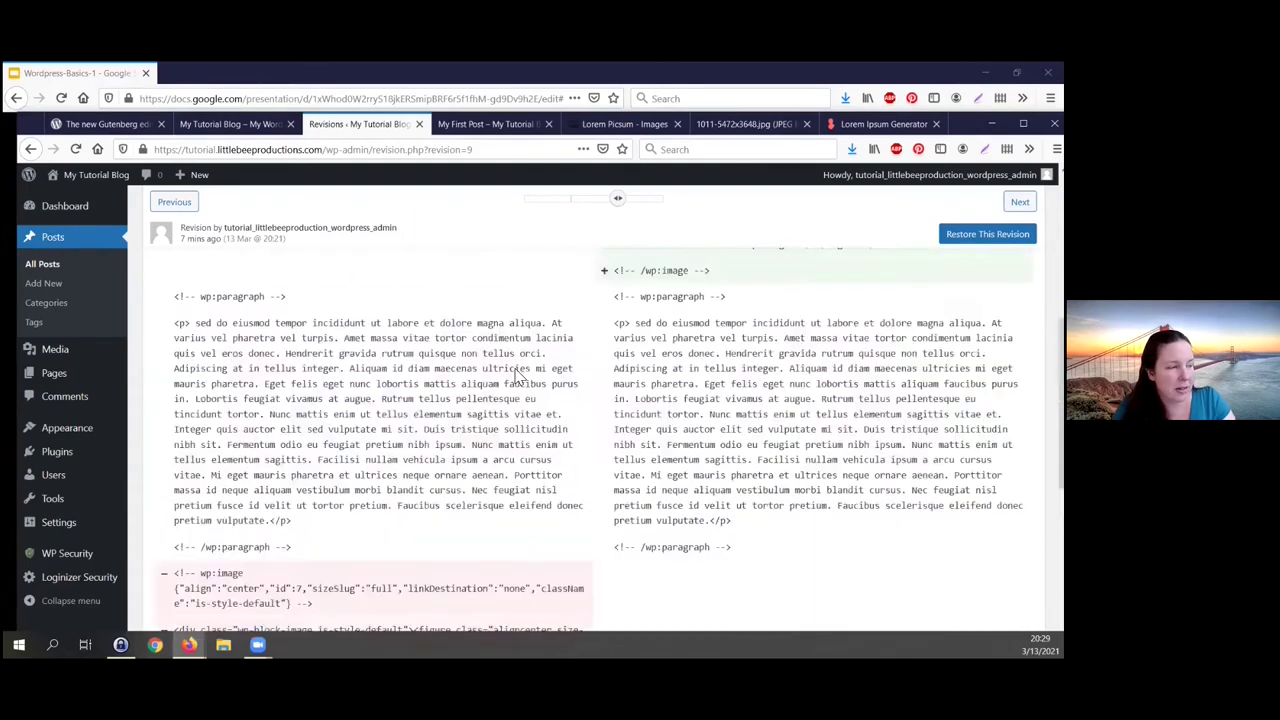
{"action": "scroll", "coordinate": [517, 376], "scroll_direction": "up", "scroll_amount": 5}
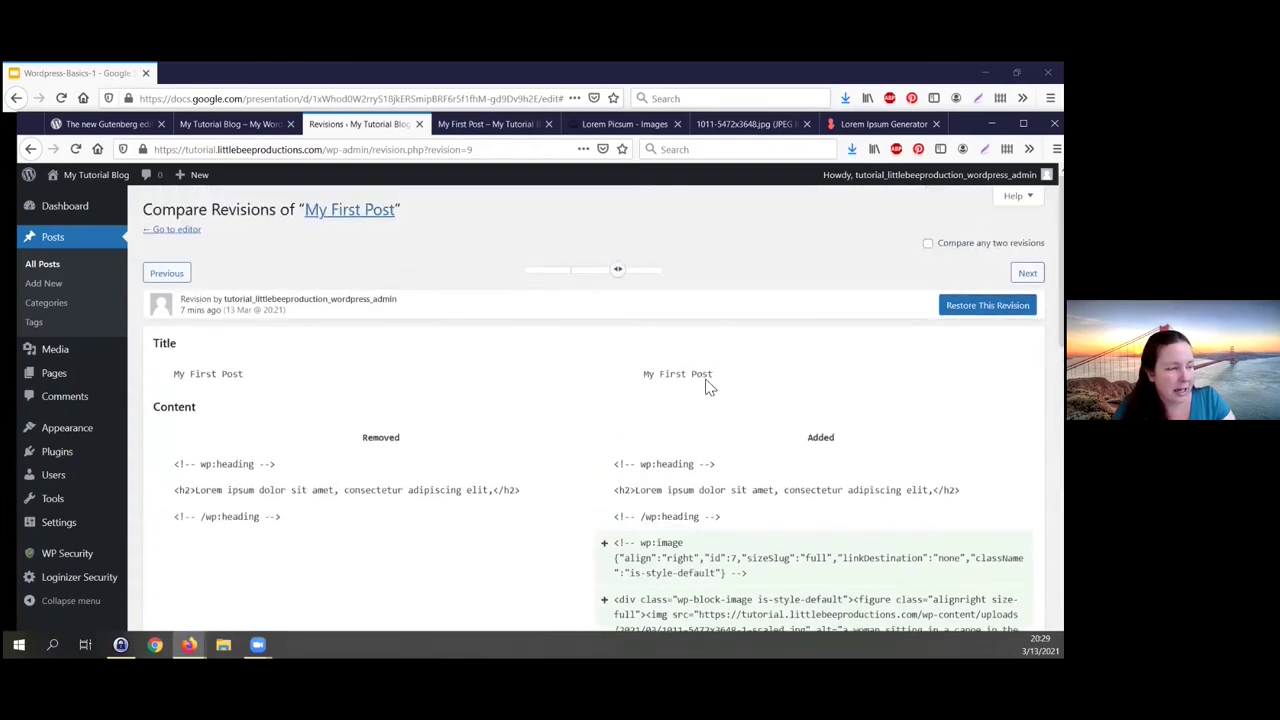
{"action": "scroll", "coordinate": [738, 516], "scroll_direction": "down", "scroll_amount": 2}
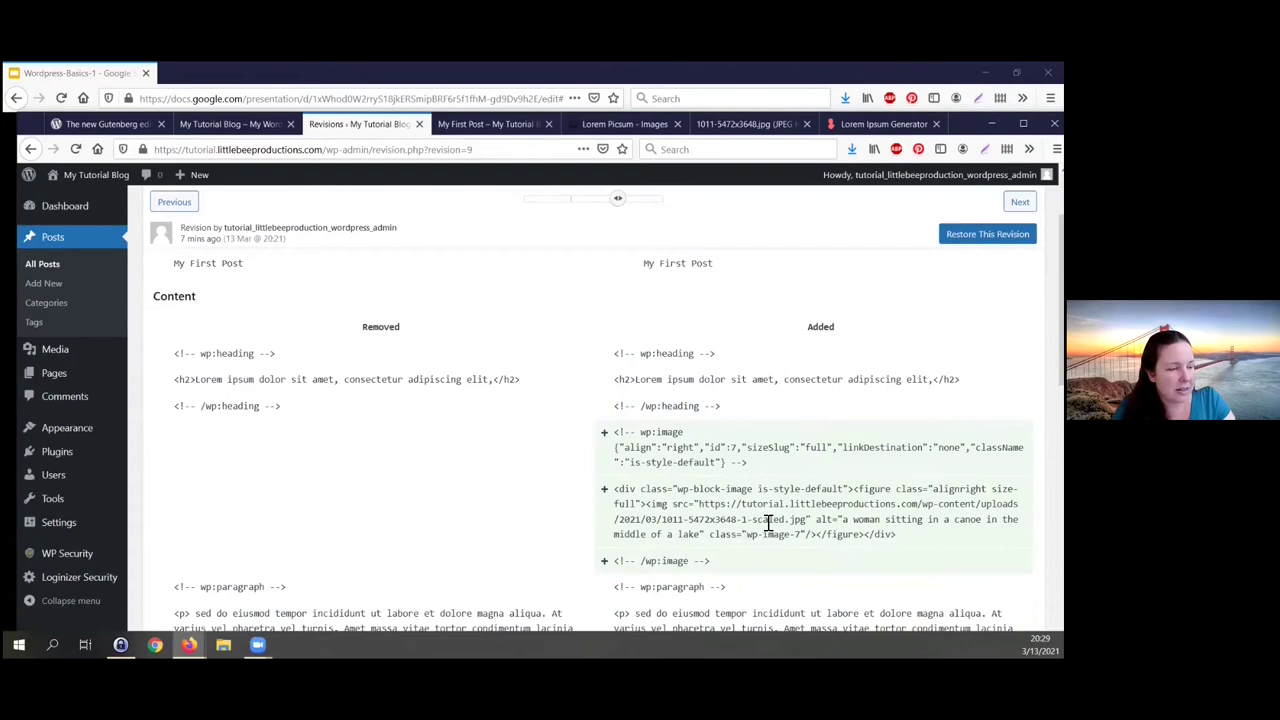
{"action": "scroll", "coordinate": [768, 515], "scroll_direction": "down", "scroll_amount": 8}
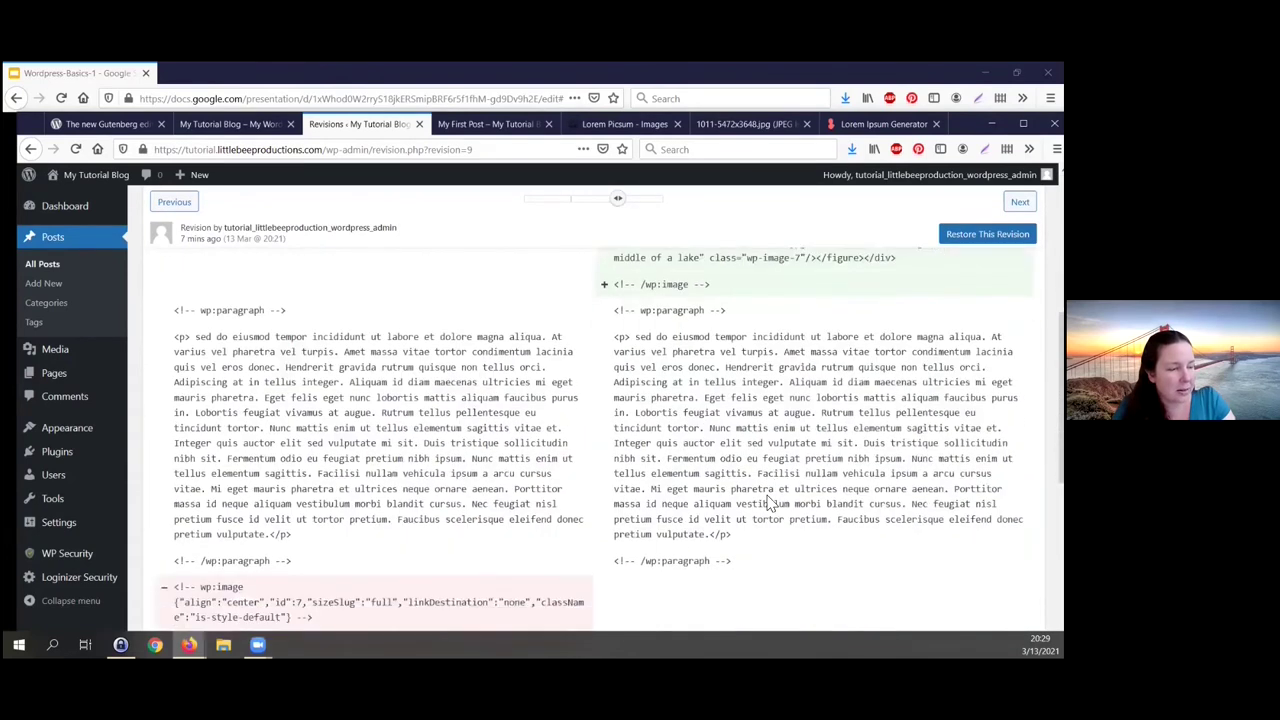
{"action": "scroll", "coordinate": [771, 505], "scroll_direction": "down", "scroll_amount": 6}
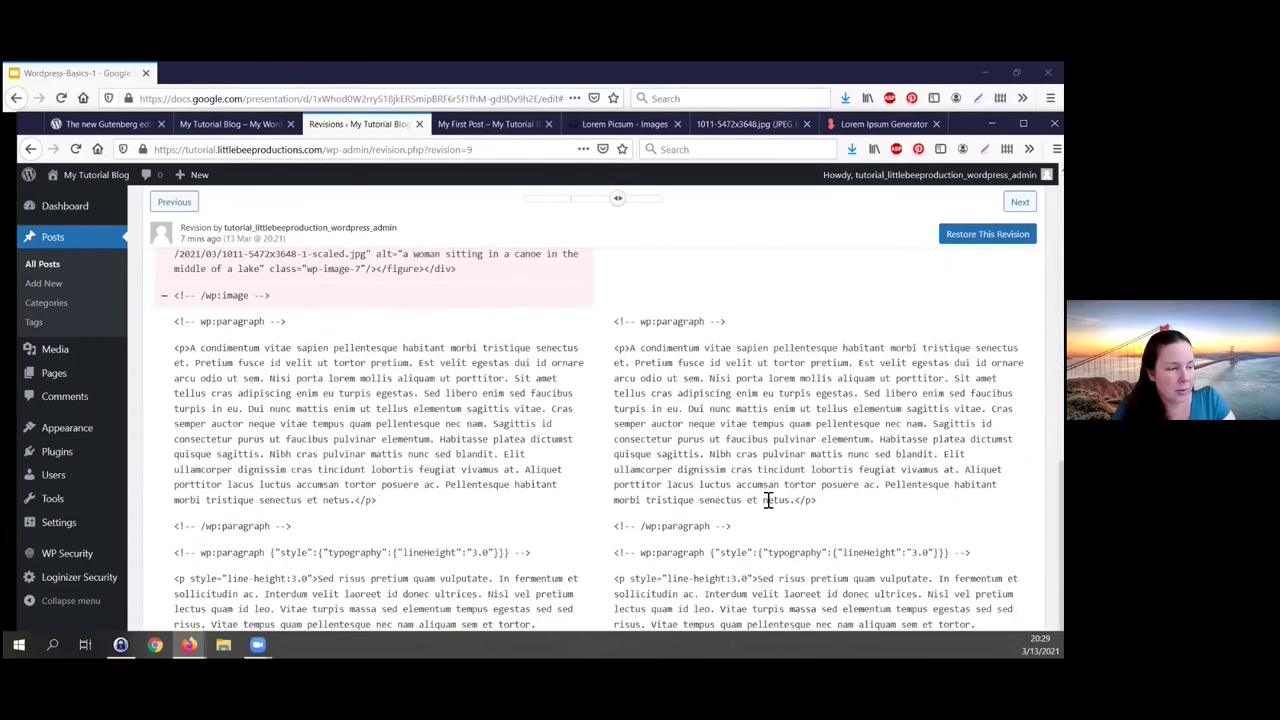
{"action": "scroll", "coordinate": [766, 500], "scroll_direction": "up", "scroll_amount": 15}
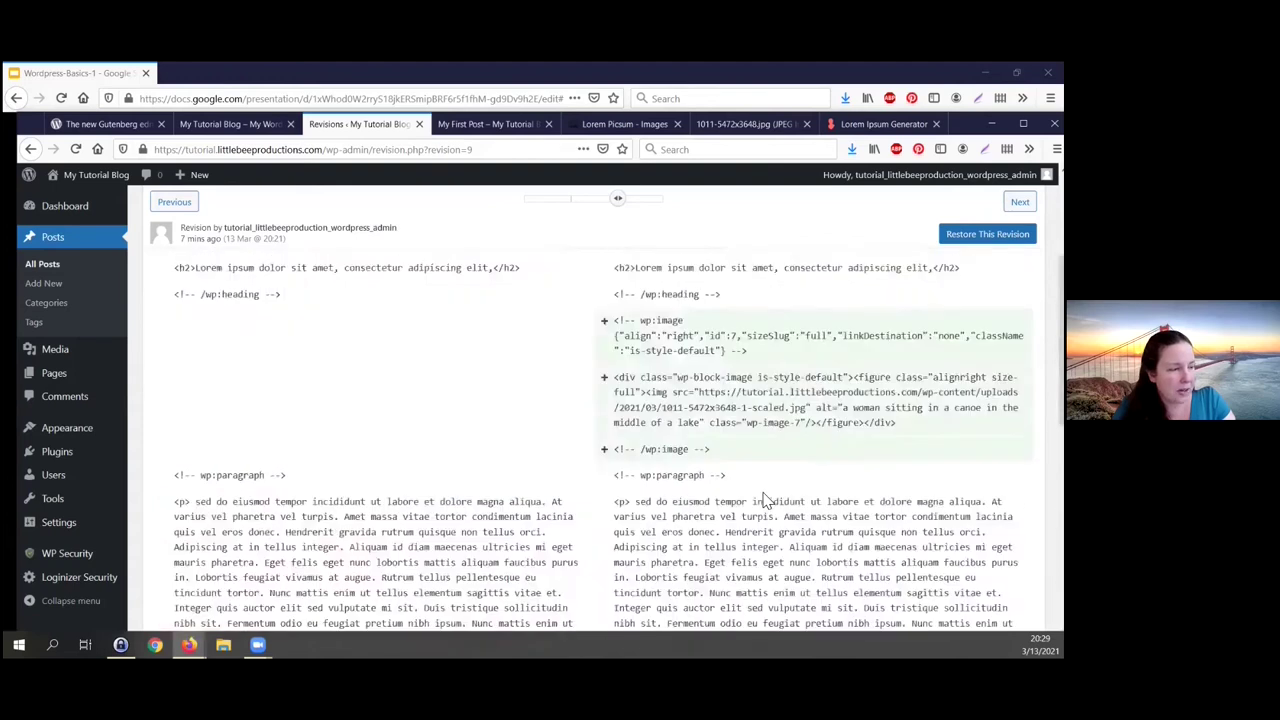
Step: Go back to the earliest revision, from 13 Mar 20:11, and examine its title and content changes
{"action": "left_click_drag", "start_coordinate": [615, 270], "coordinate": [528, 277]}
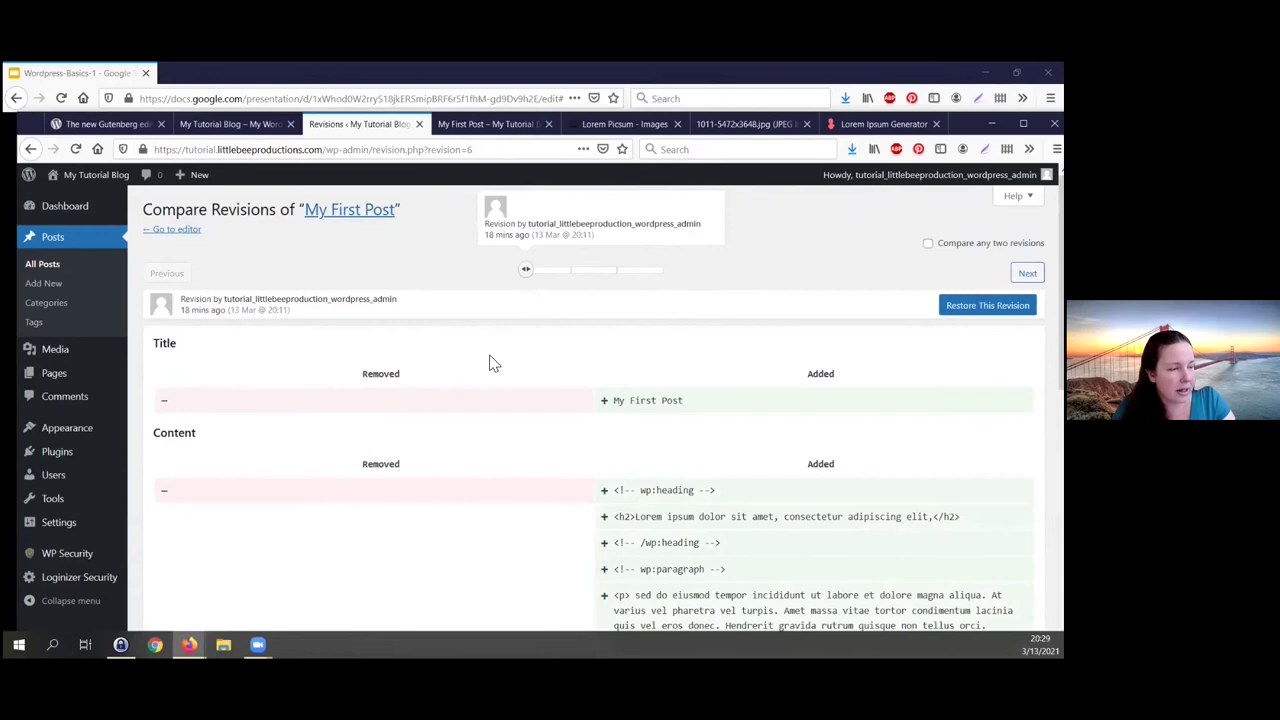
{"action": "scroll", "coordinate": [492, 424], "scroll_direction": "down", "scroll_amount": 1}
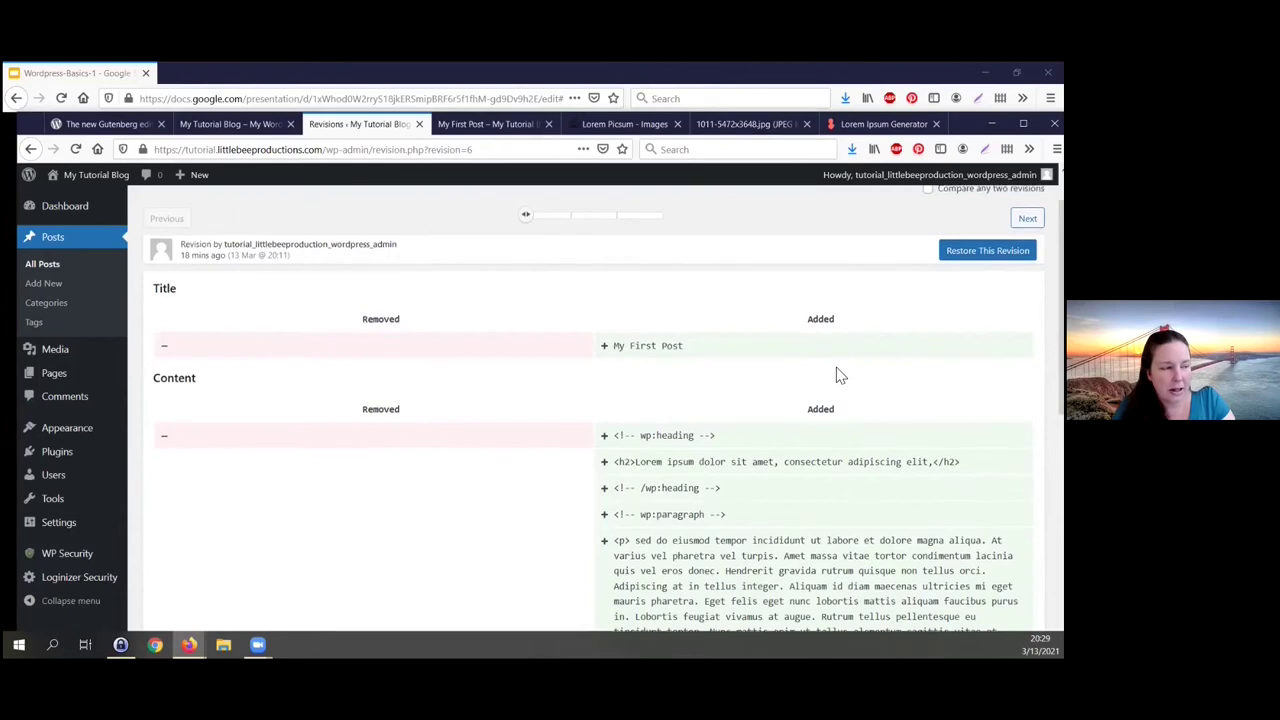
{"action": "scroll", "coordinate": [838, 380], "scroll_direction": "up", "scroll_amount": 1}
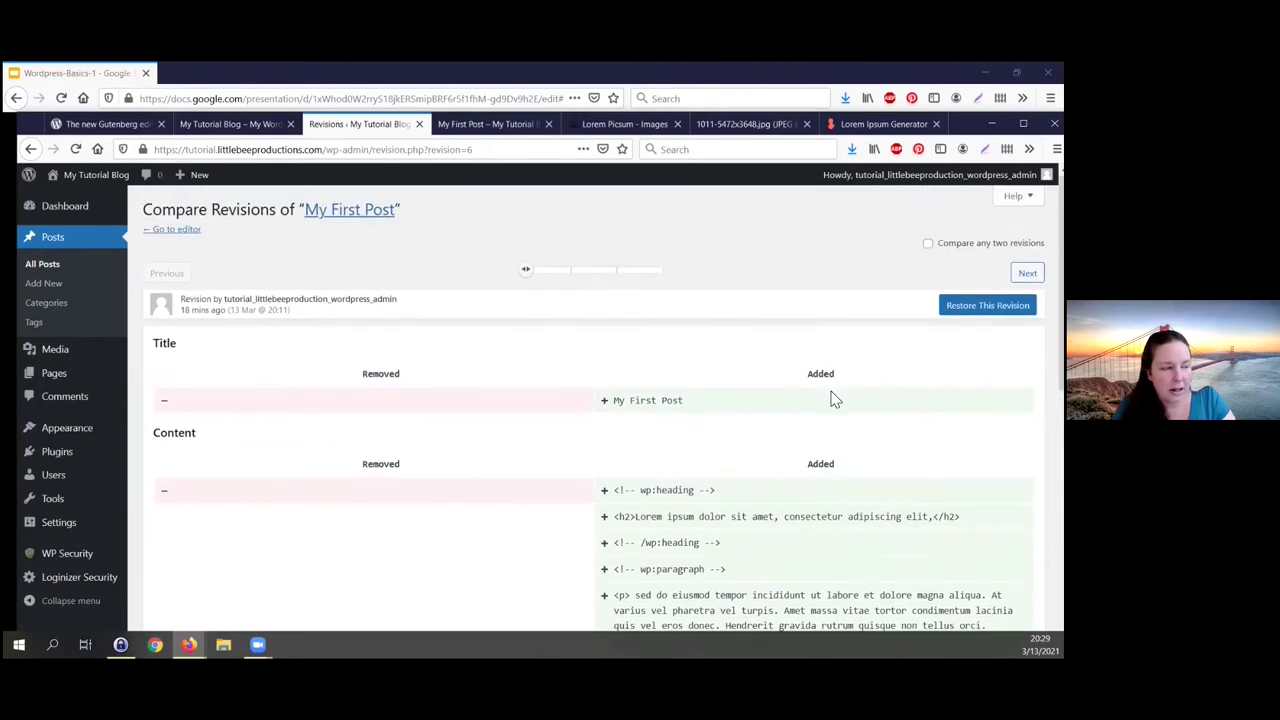
{"action": "scroll", "coordinate": [850, 530], "scroll_direction": "down", "scroll_amount": 4}
{"action": "scroll", "coordinate": [852, 535], "scroll_direction": "up", "scroll_amount": 4}
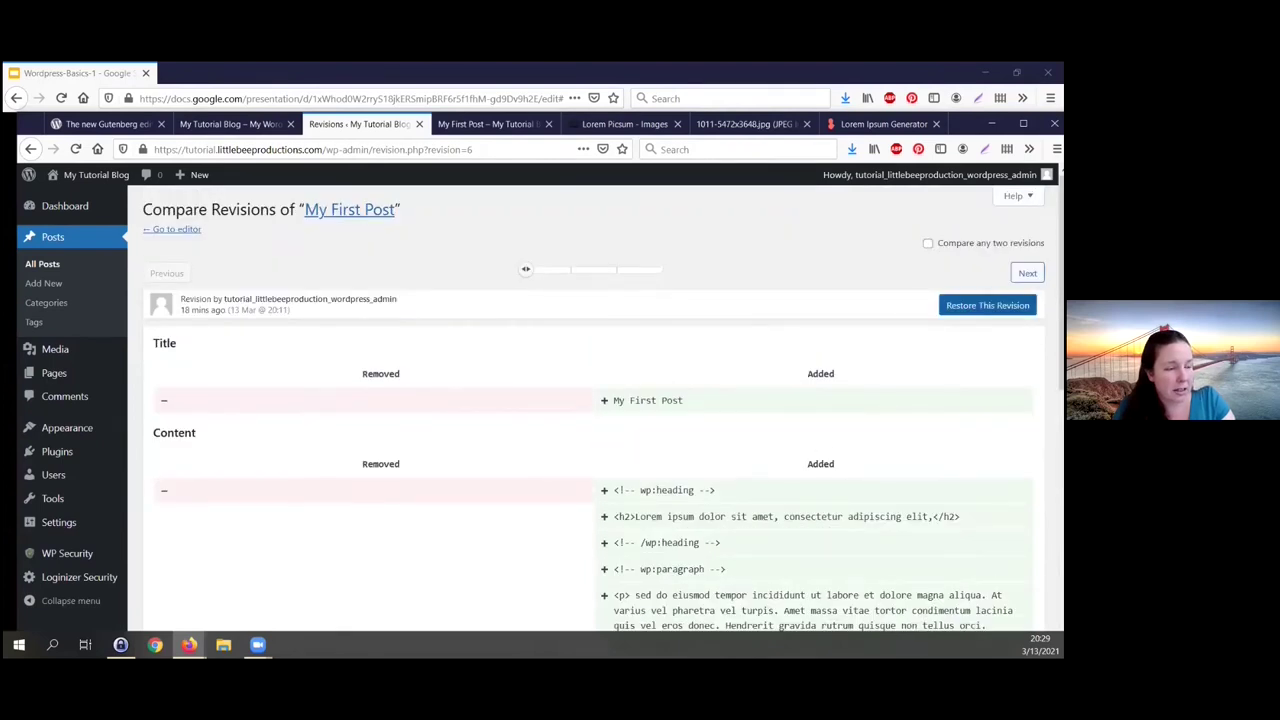
Step: Review the 20:21 revision again, advance to the current revision, and return to the post editor without restoring anything
{"action": "mouse_move", "coordinate": [545, 281]}
{"action": "left_click_drag", "start_coordinate": [545, 281], "coordinate": [617, 277]}
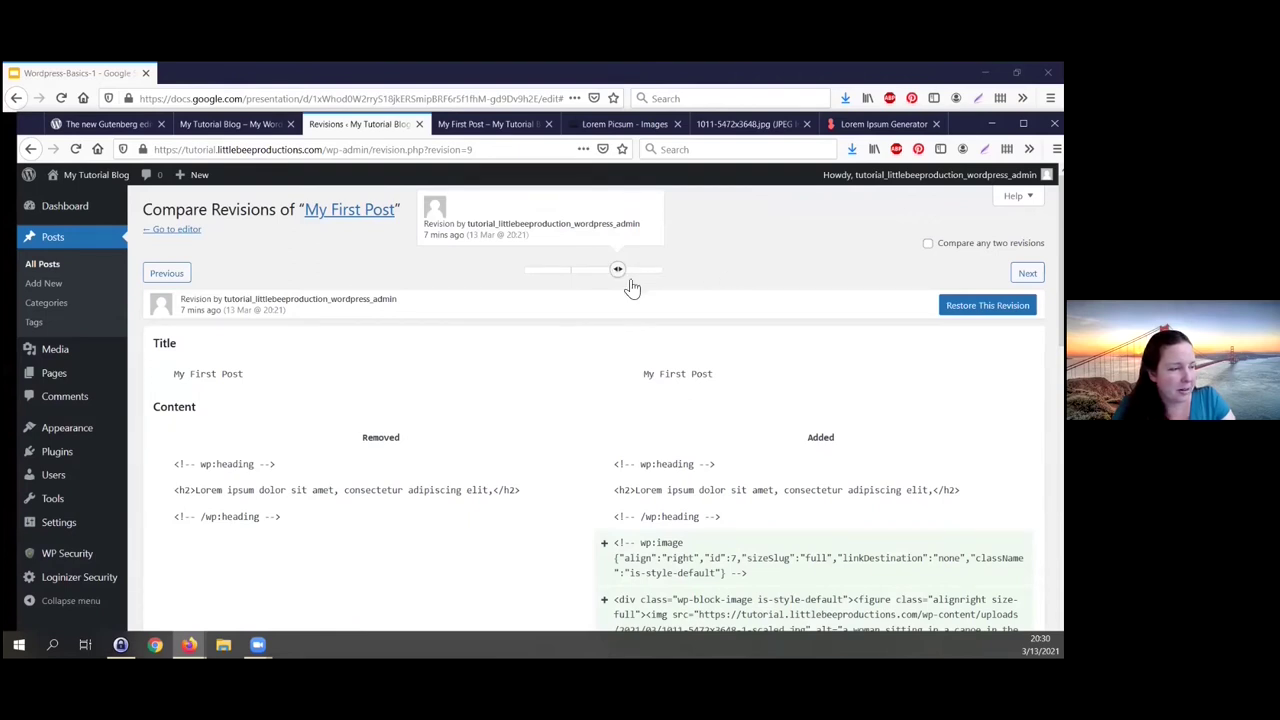
{"action": "scroll", "coordinate": [686, 434], "scroll_direction": "down", "scroll_amount": 3}
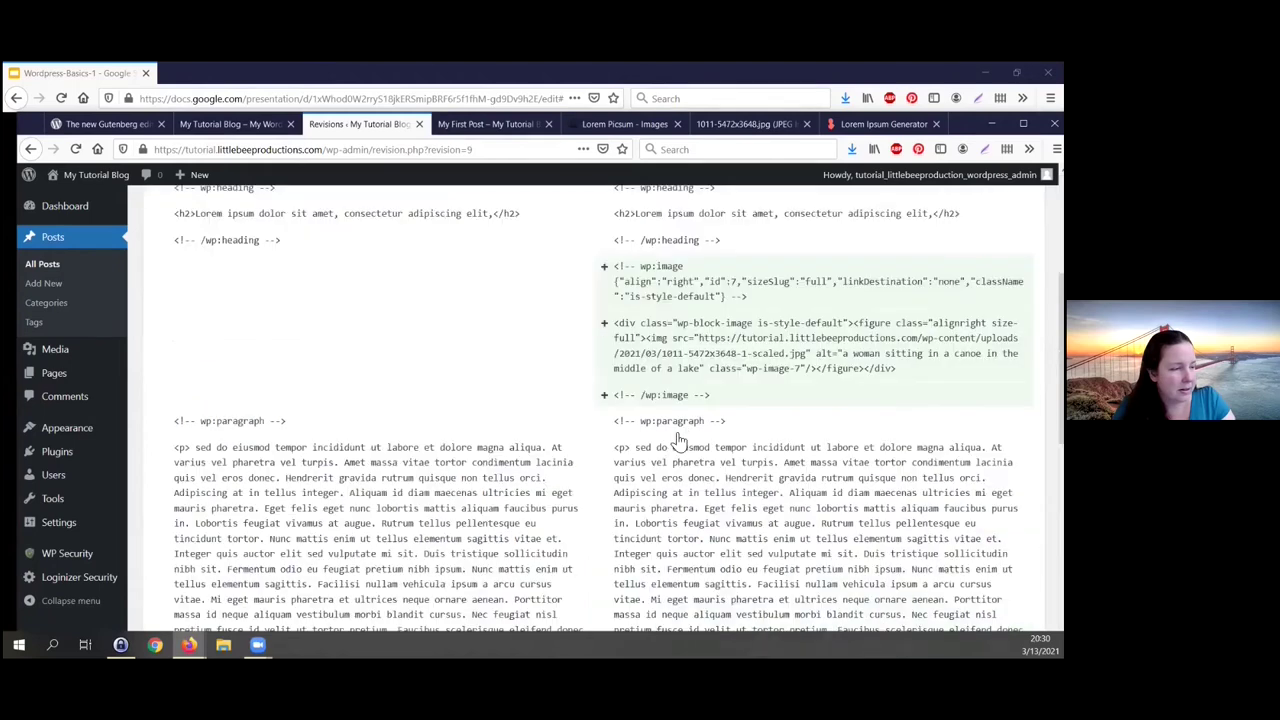
{"action": "scroll", "coordinate": [678, 440], "scroll_direction": "up", "scroll_amount": 3}
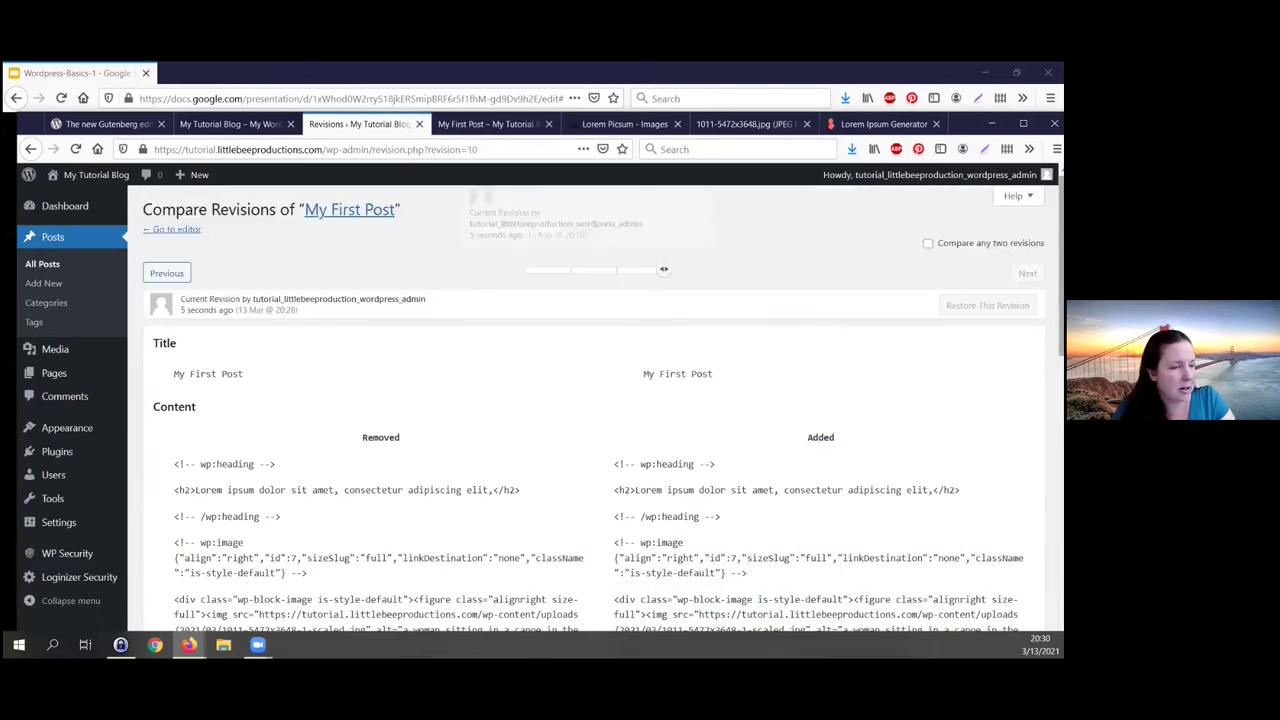
{"action": "left_click", "coordinate": [173, 235]}
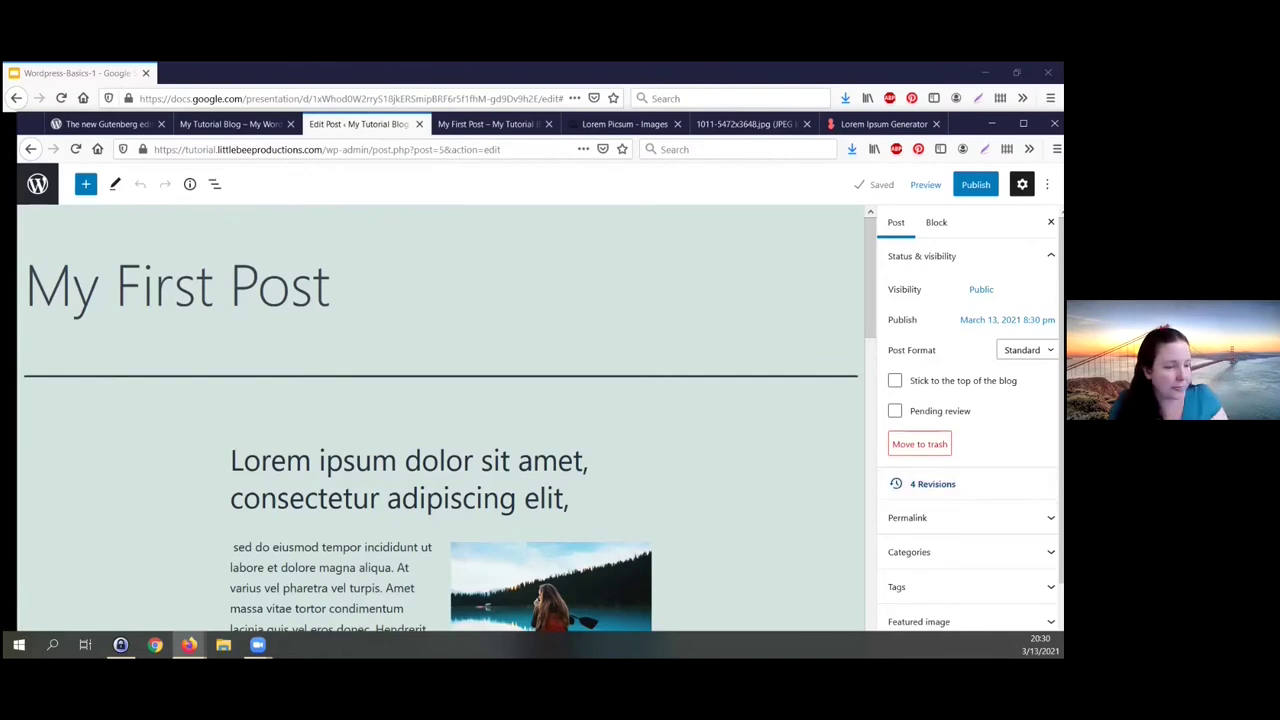
Step: Expand the post's Permalink settings and examine the URL slug and post link alongside the browser's page address
{"action": "left_click", "coordinate": [907, 517]}
{"action": "scroll", "coordinate": [970, 435], "scroll_direction": "down", "scroll_amount": 3}
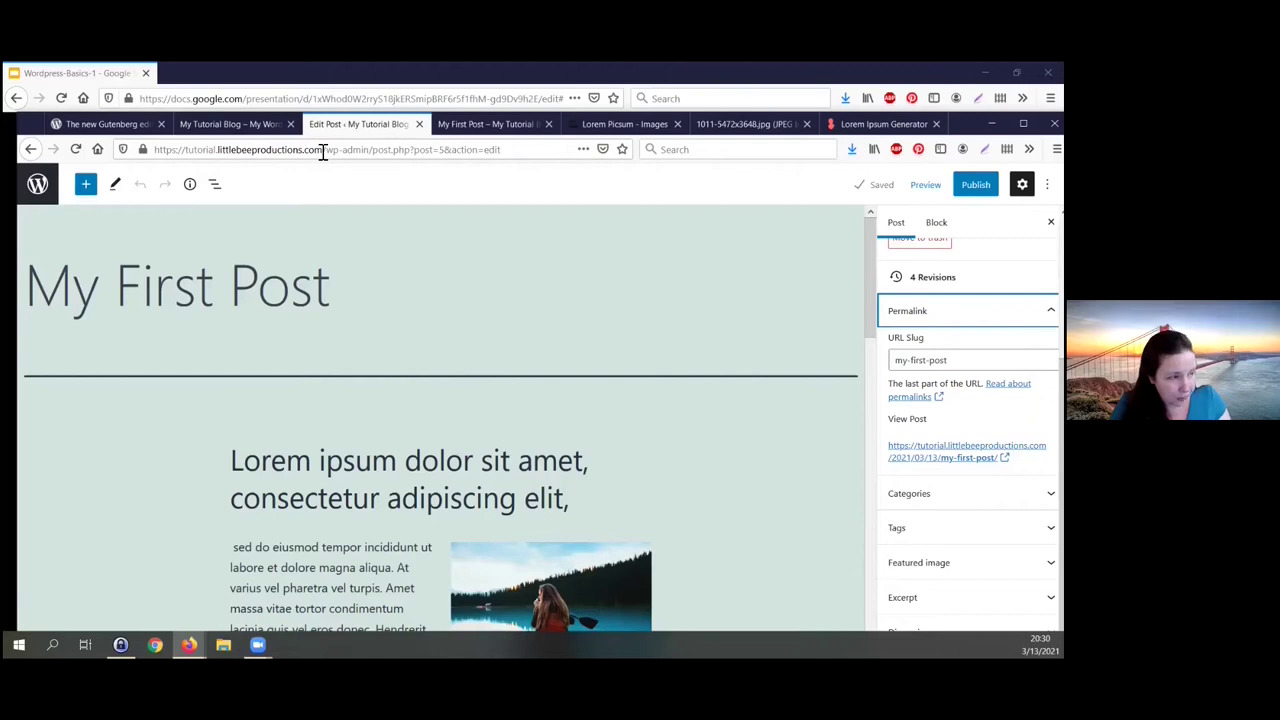
{"action": "left_click_drag", "start_coordinate": [155, 150], "coordinate": [411, 156]}
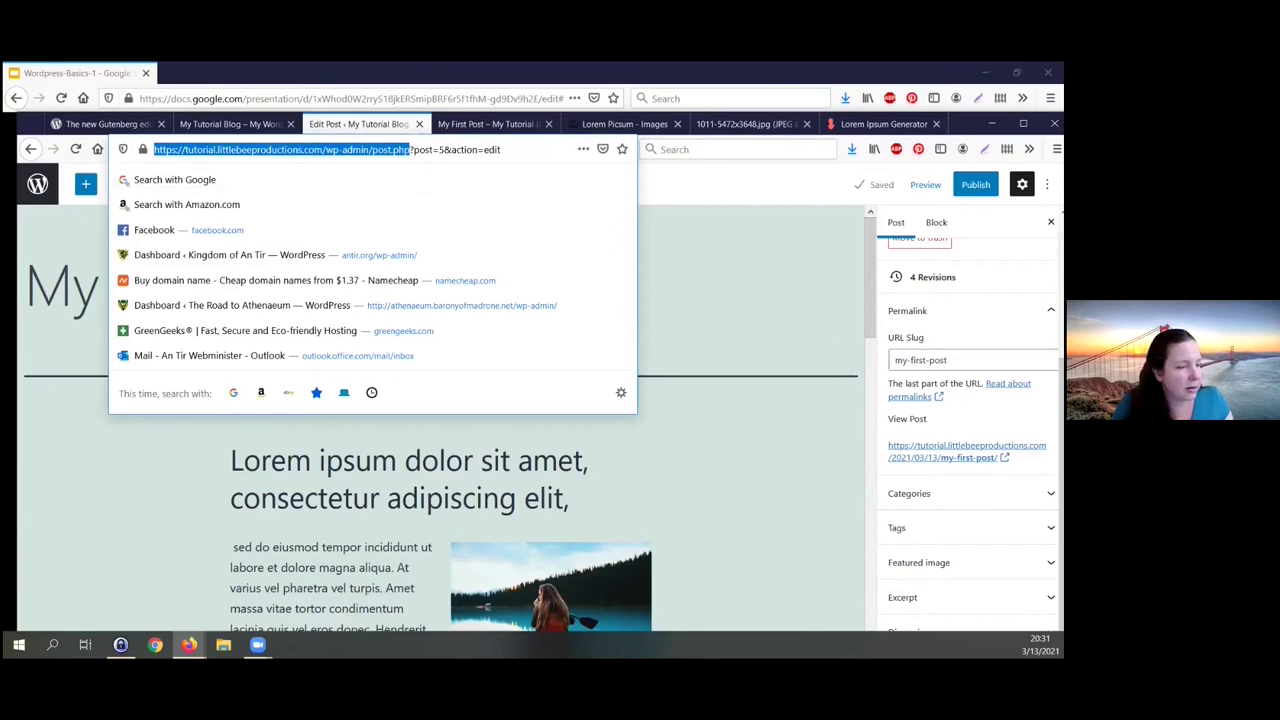
{"action": "left_click", "coordinate": [315, 149]}
{"action": "left_click", "coordinate": [806, 291]}
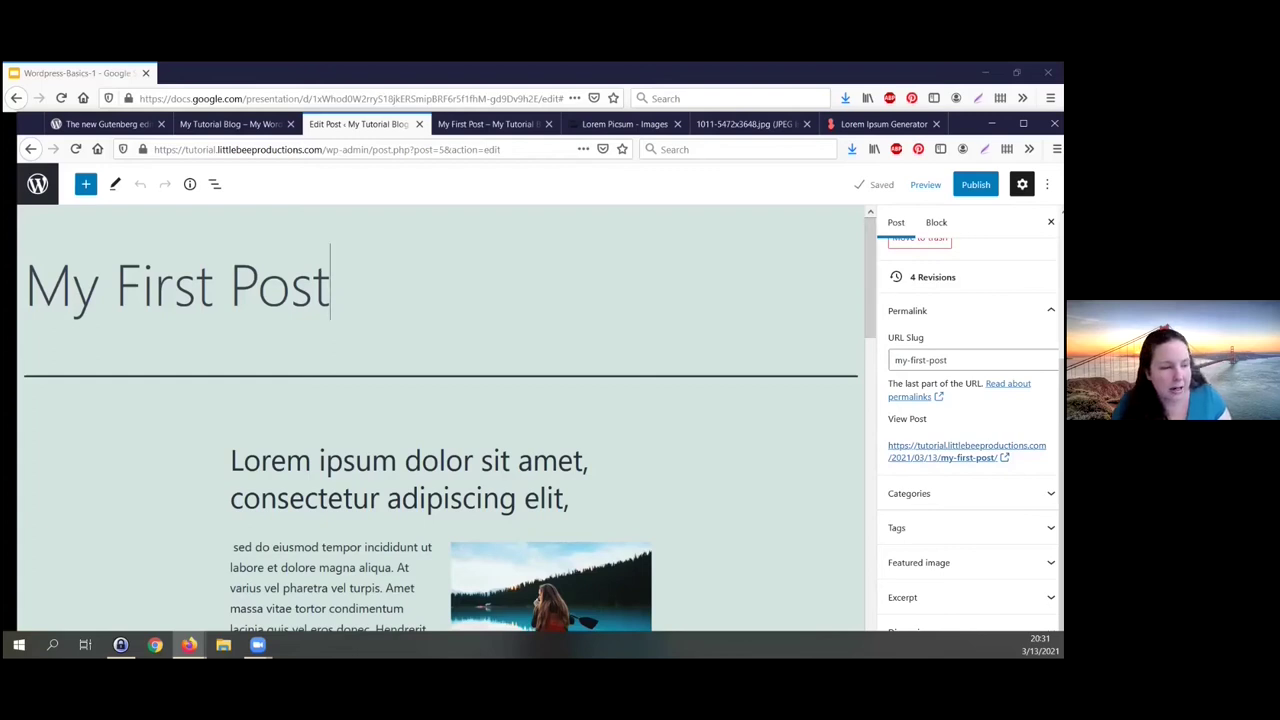
Step: Replace the post's URL slug with "lady-in-canoe"
{"action": "left_click", "coordinate": [907, 360]}
{"action": "key", "text": "ctrl+shift+Left"}
{"action": "key", "text": "ctrl+shift+Left"}
{"action": "key", "text": "ctrl+shift+Left"}
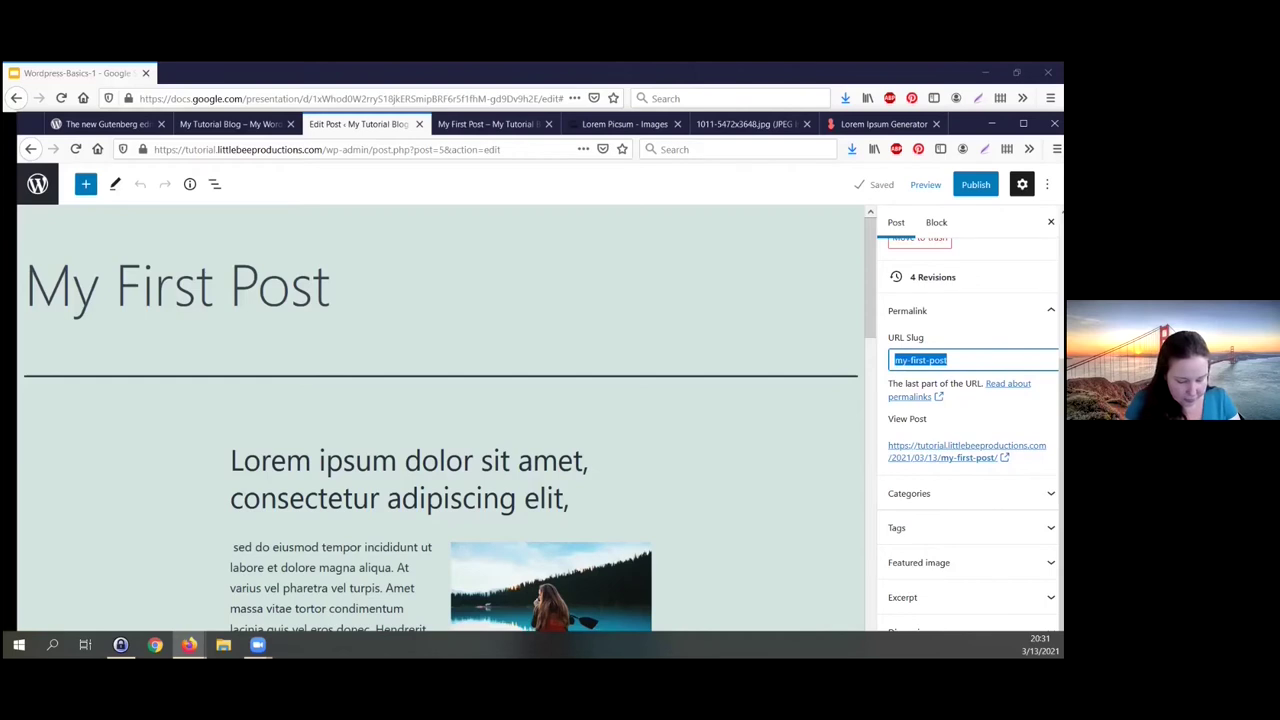
{"action": "type", "text": "lady-in-canoe"}
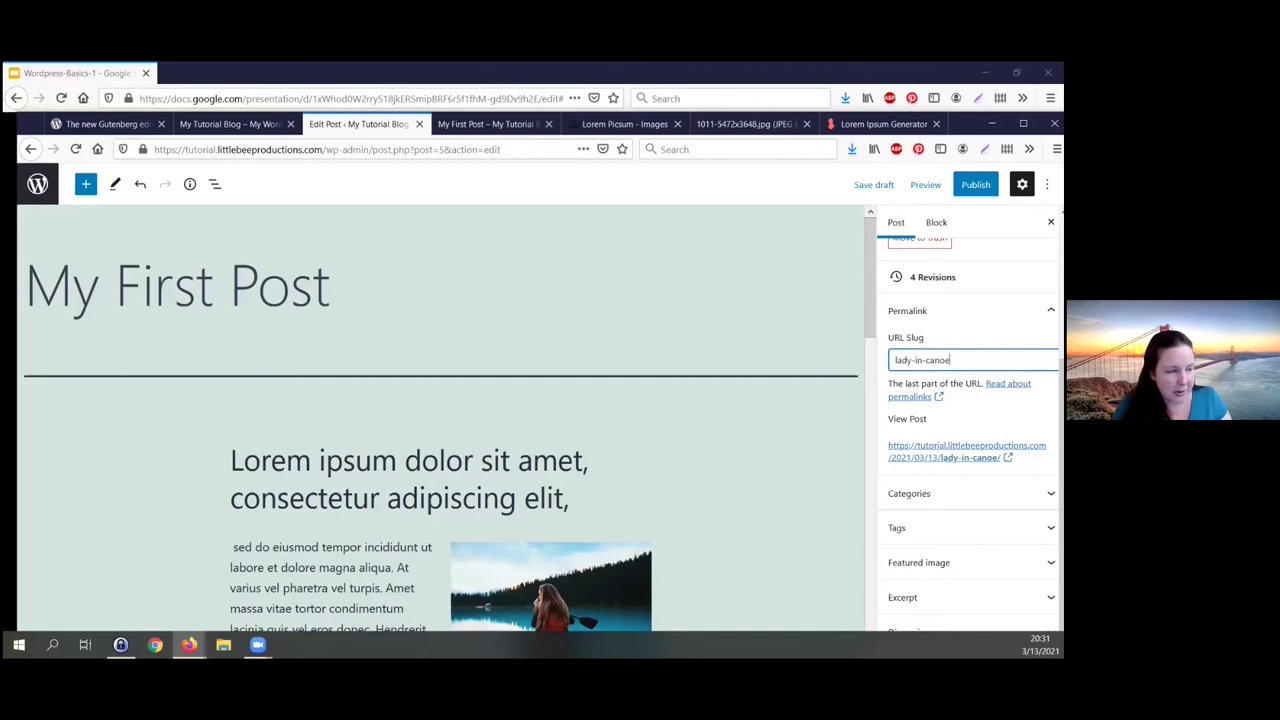
Step: Highlight the site's domain in the post editor's page address to compare it with the permalink
{"action": "left_click", "coordinate": [243, 100]}
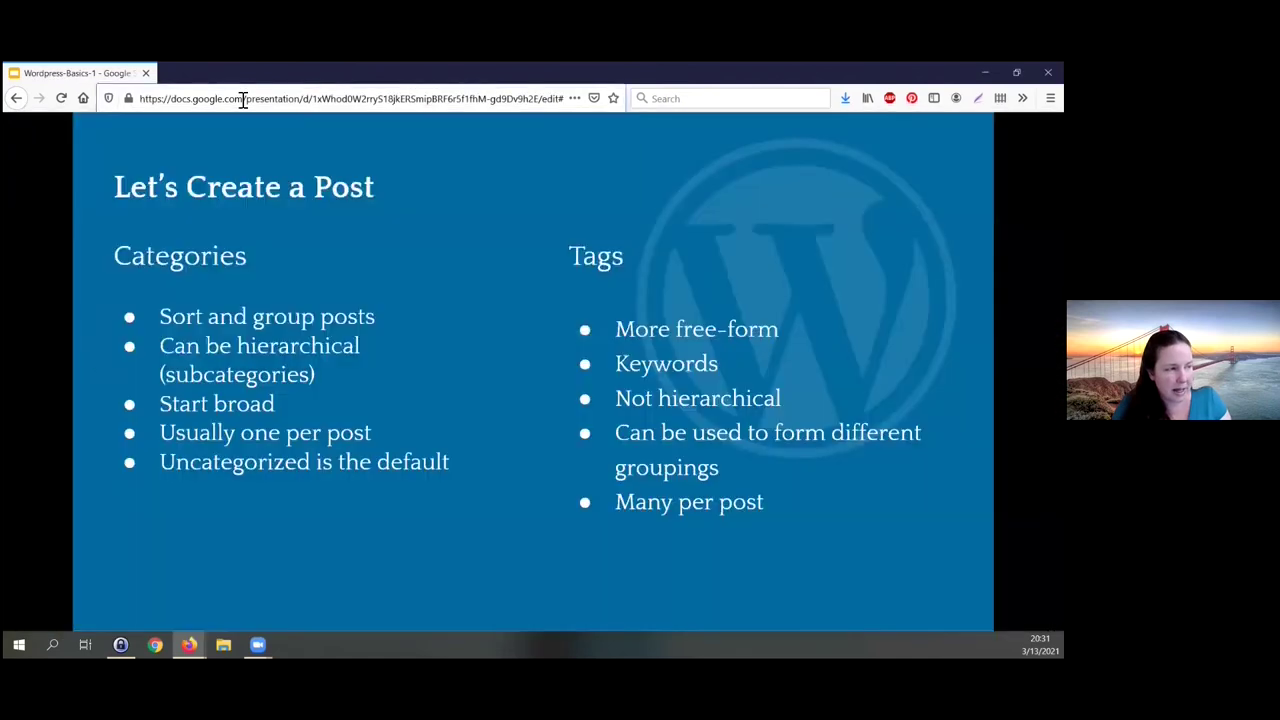
{"action": "left_click", "coordinate": [243, 100]}
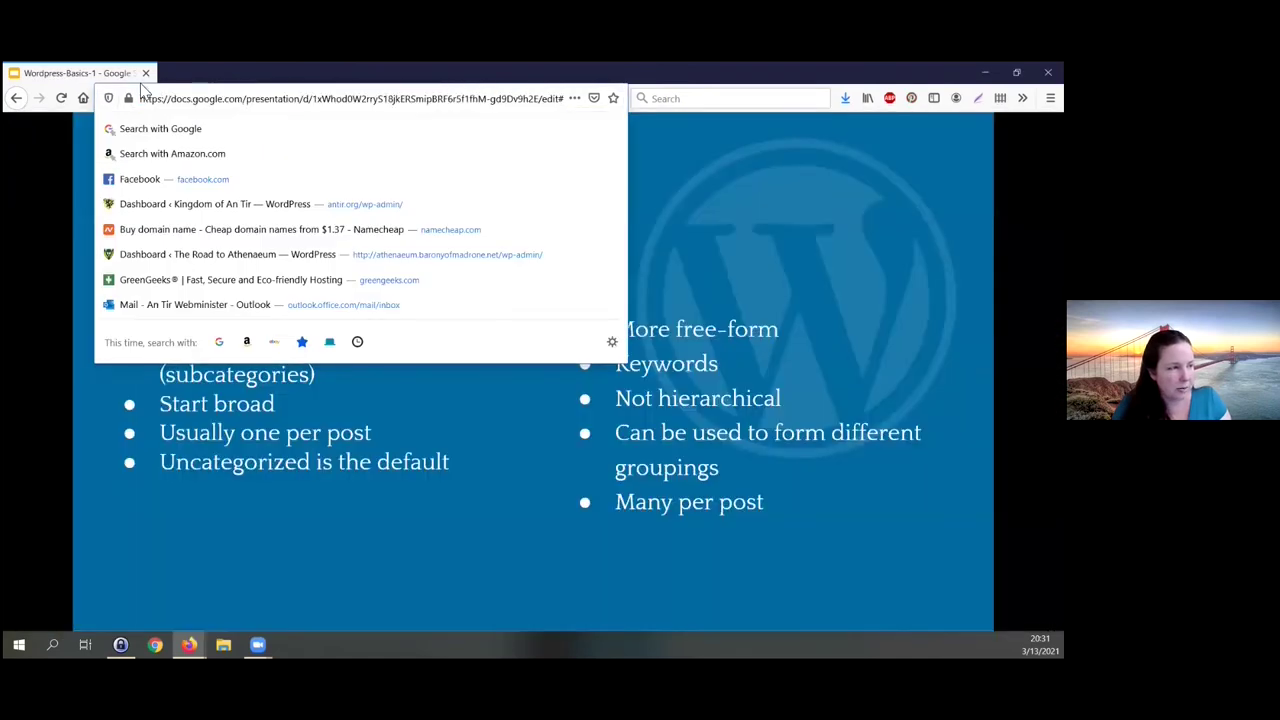
{"action": "key", "text": "alt+Tab"}
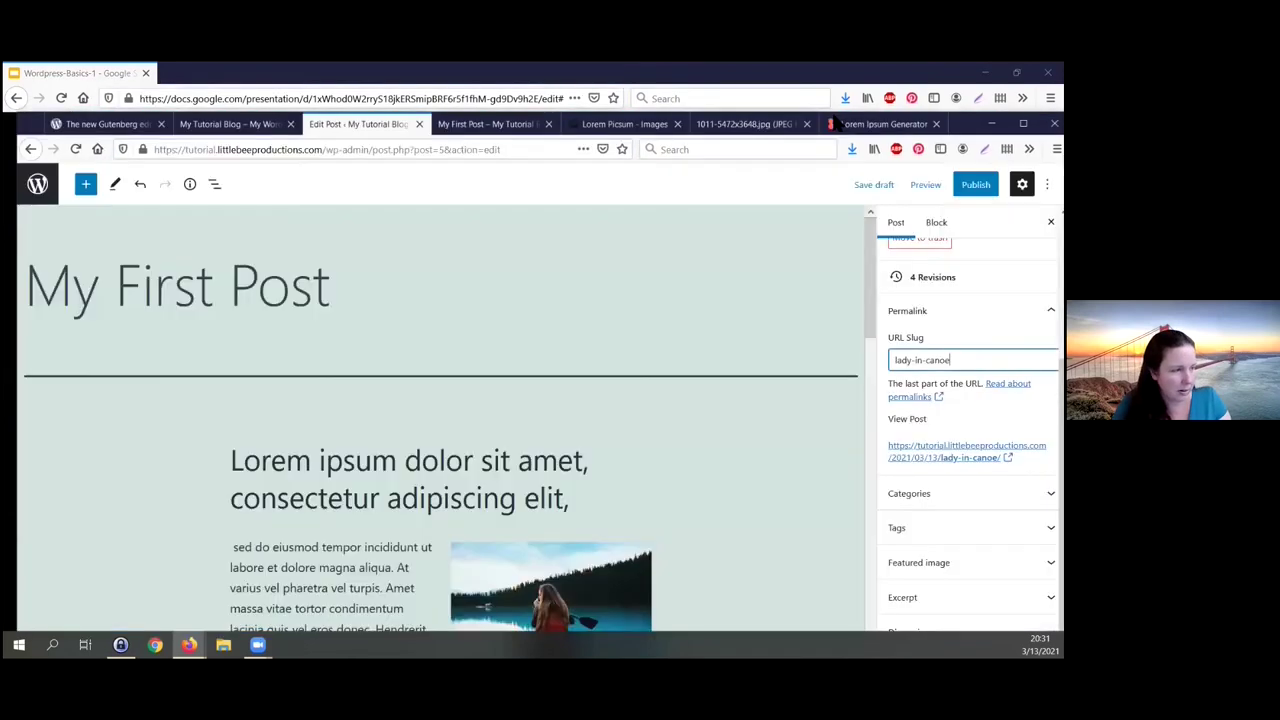
{"action": "left_click", "coordinate": [300, 149]}
{"action": "left_click", "coordinate": [322, 149]}
{"action": "left_click_drag", "start_coordinate": [322, 149], "coordinate": [152, 149]}
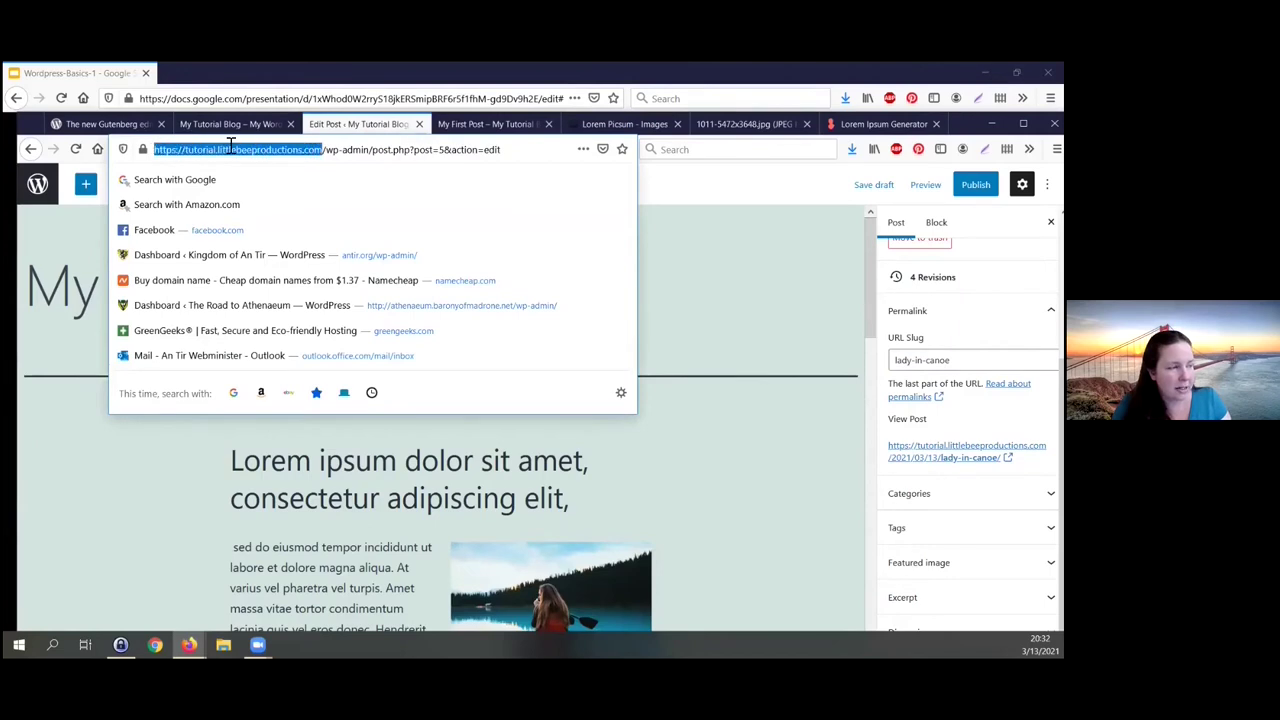
{"action": "left_click", "coordinate": [401, 150]}
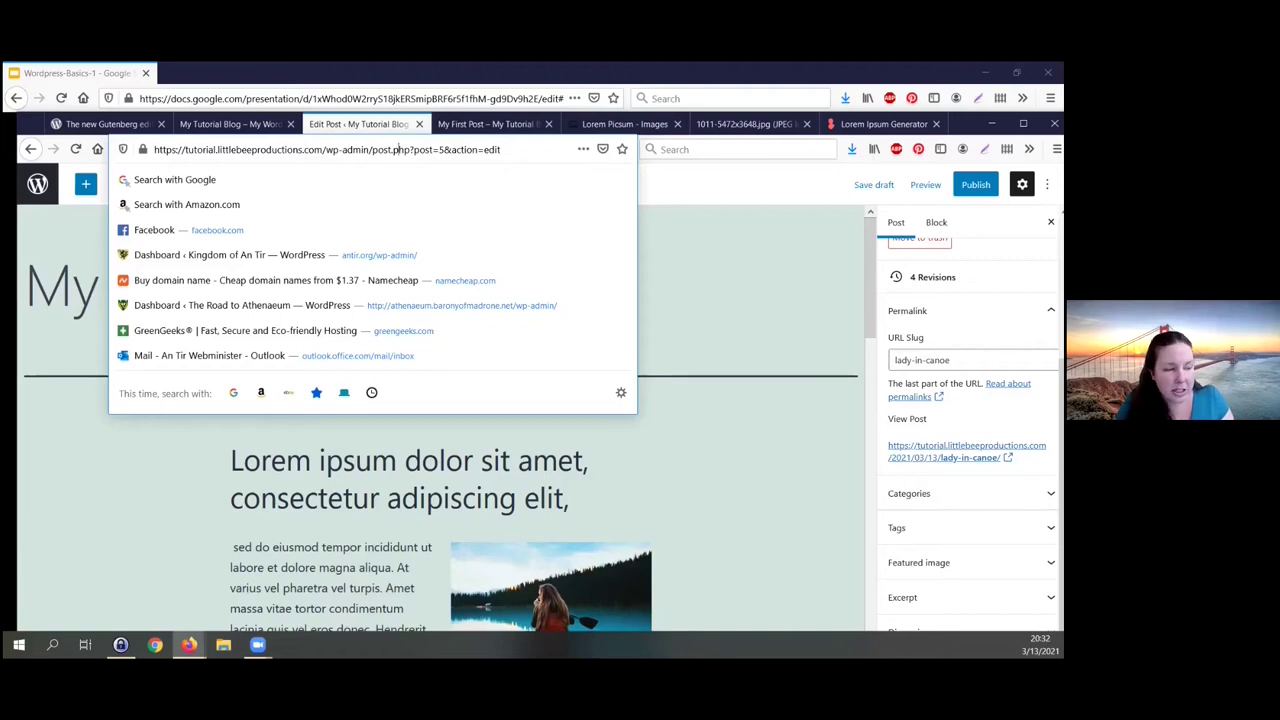
Step: Set the post's URL slug back to "my-first-post"
{"action": "left_click", "coordinate": [950, 360]}
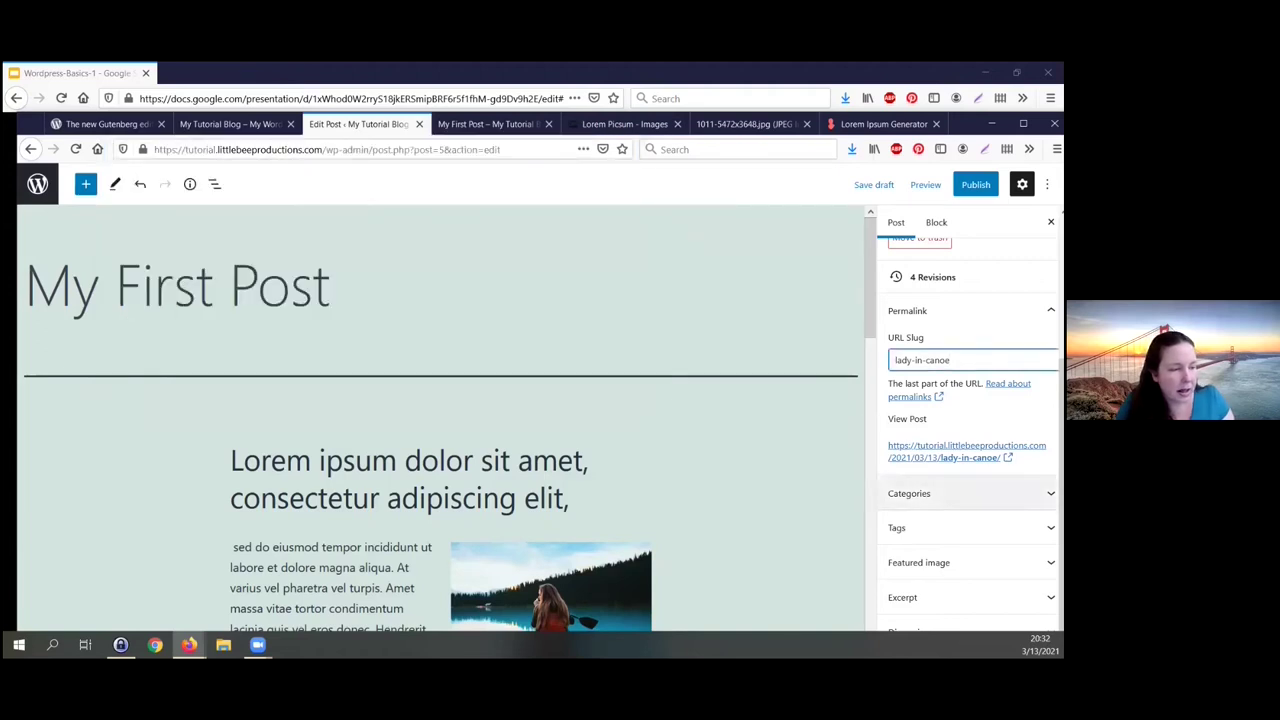
{"action": "key", "text": "ctrl+shift+Left"}
{"action": "key", "text": "ctrl+shift+Left"}
{"action": "key", "text": "ctrl+shift+Left"}
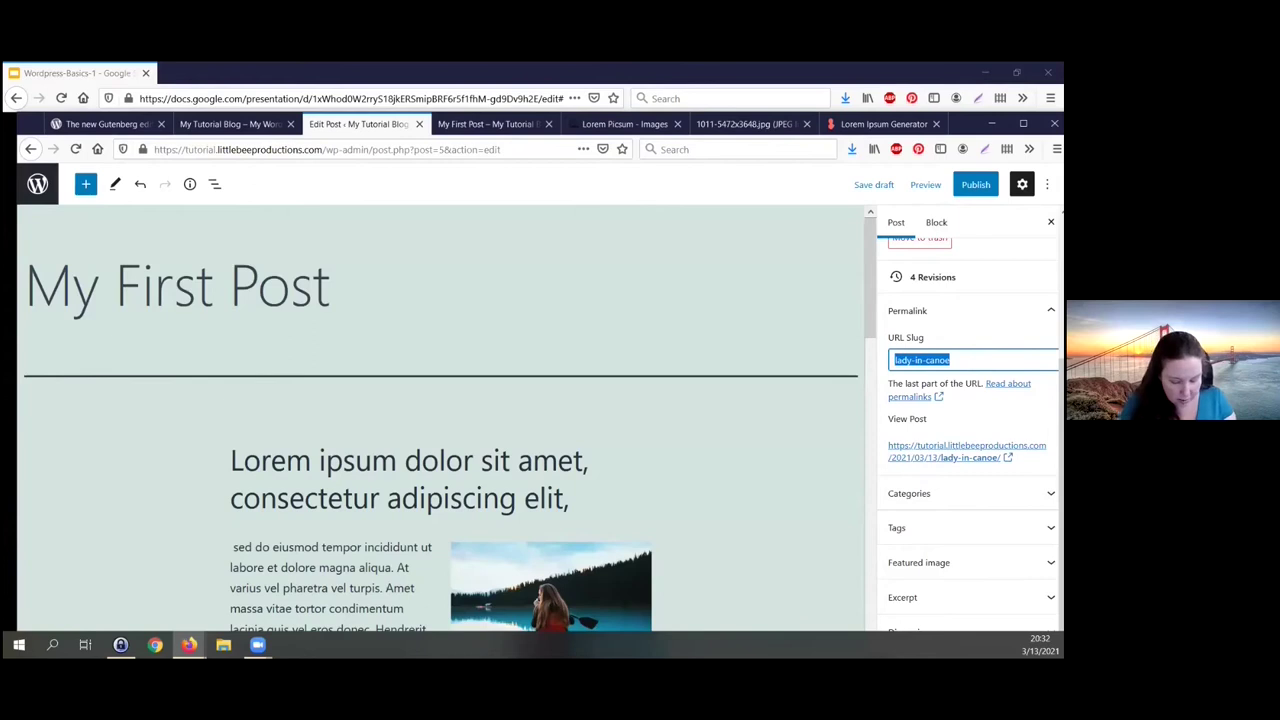
{"action": "type", "text": "my-first-post"}
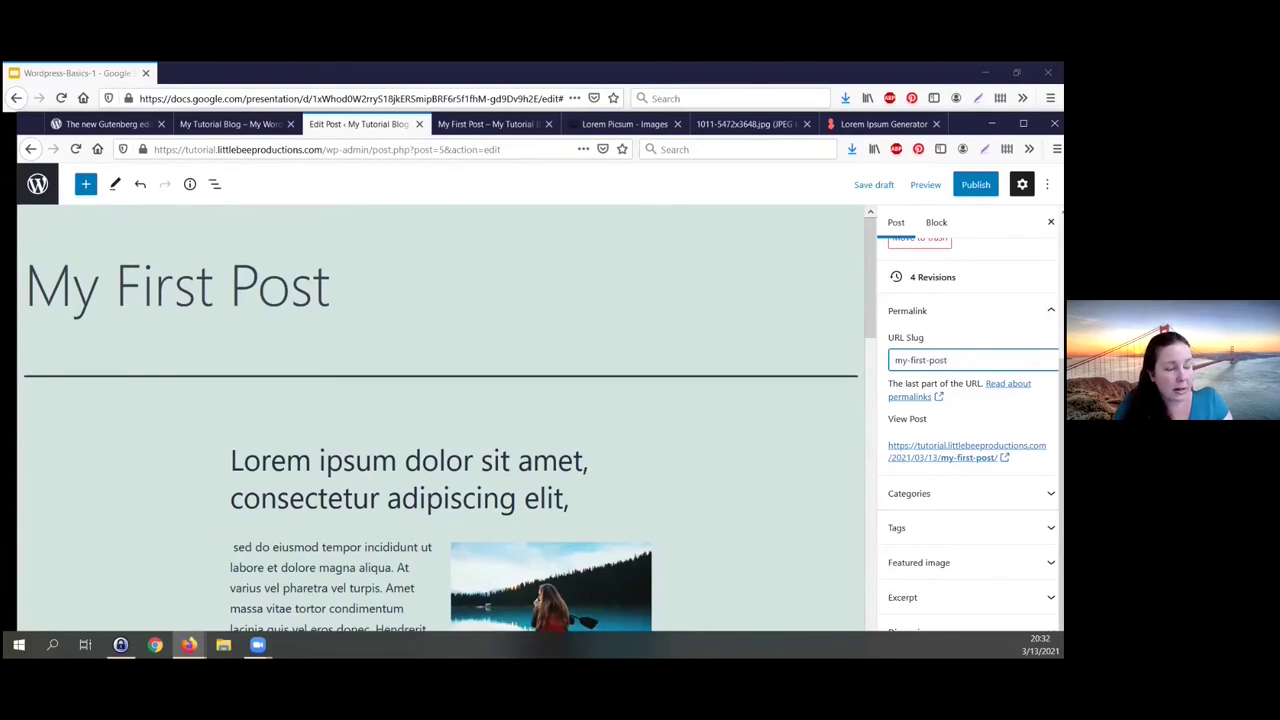
{"action": "key", "text": "ctrl+s"}
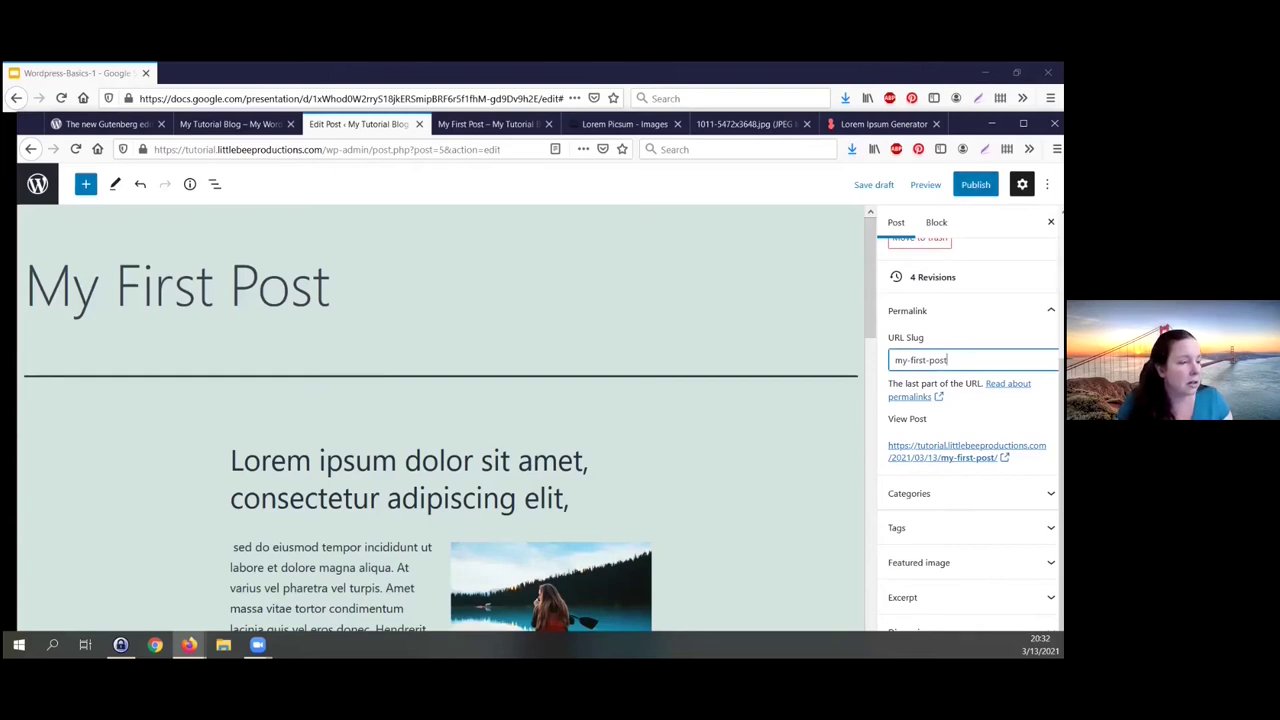
Step: Expand the post's Categories settings and collapse the Permalink settings
{"action": "scroll", "coordinate": [970, 420], "scroll_direction": "up", "scroll_amount": 3}
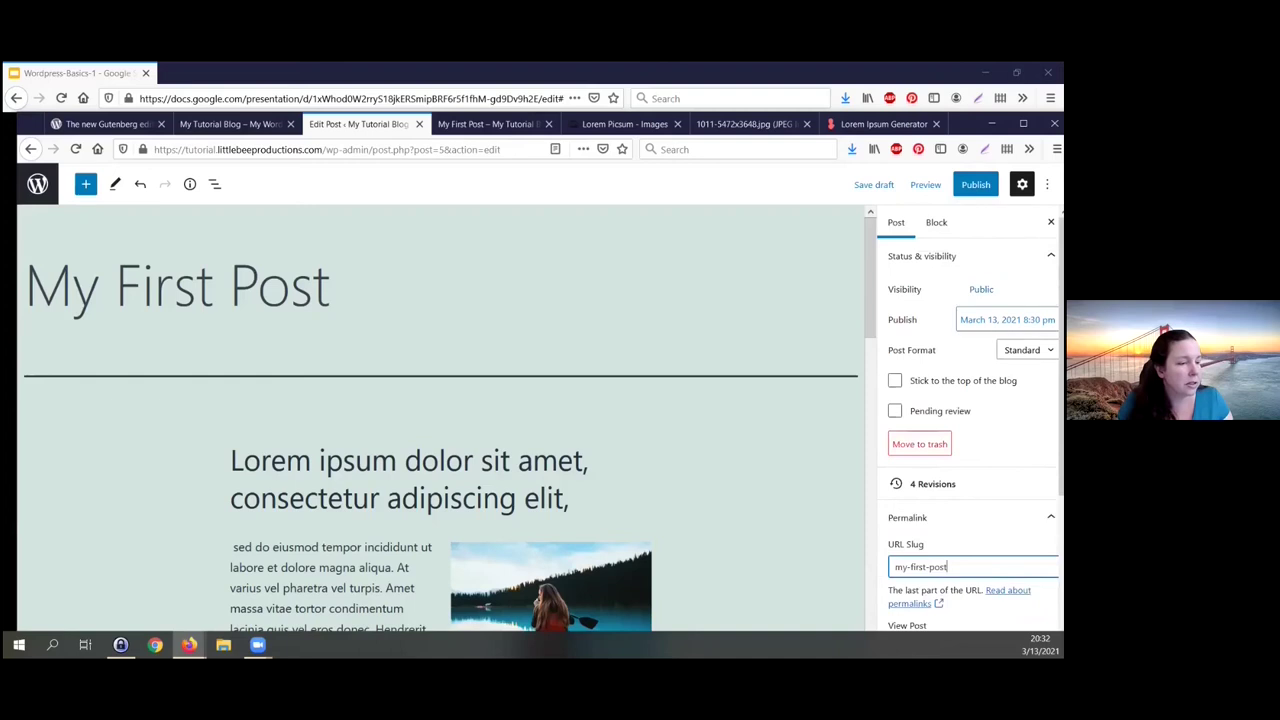
{"action": "scroll", "coordinate": [970, 420], "scroll_direction": "down", "scroll_amount": 3}
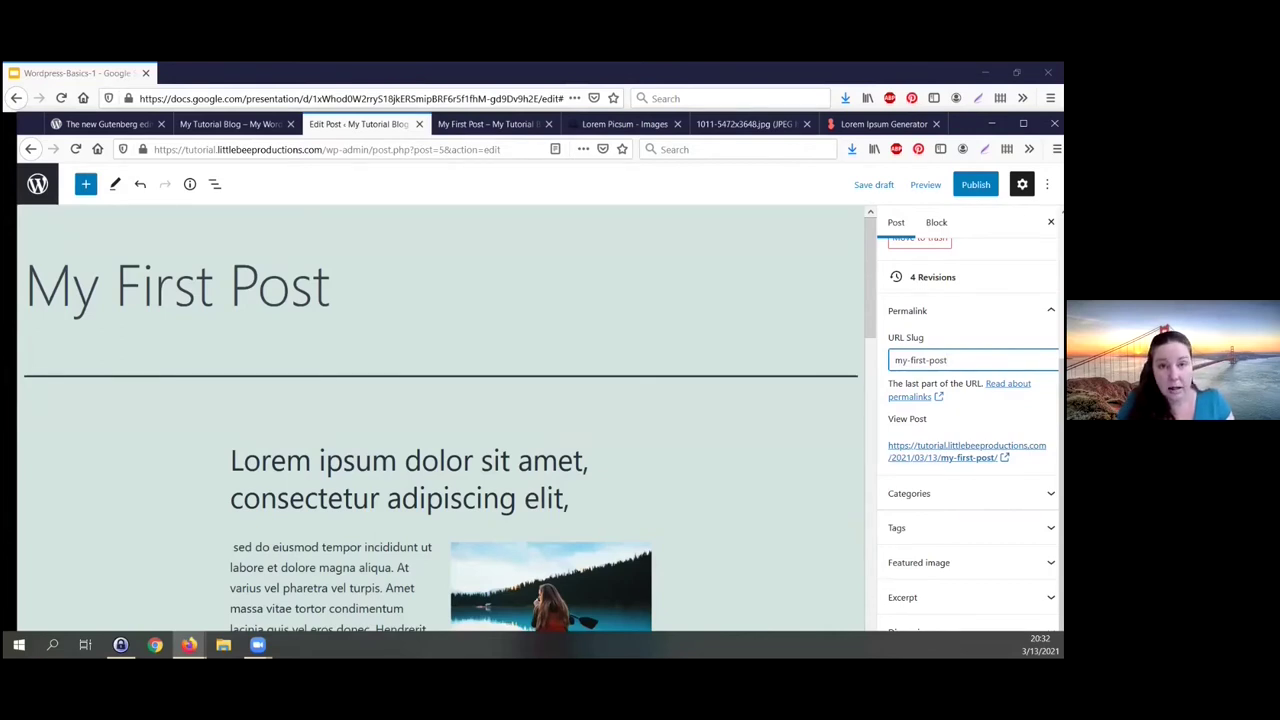
{"action": "left_click", "coordinate": [909, 493]}
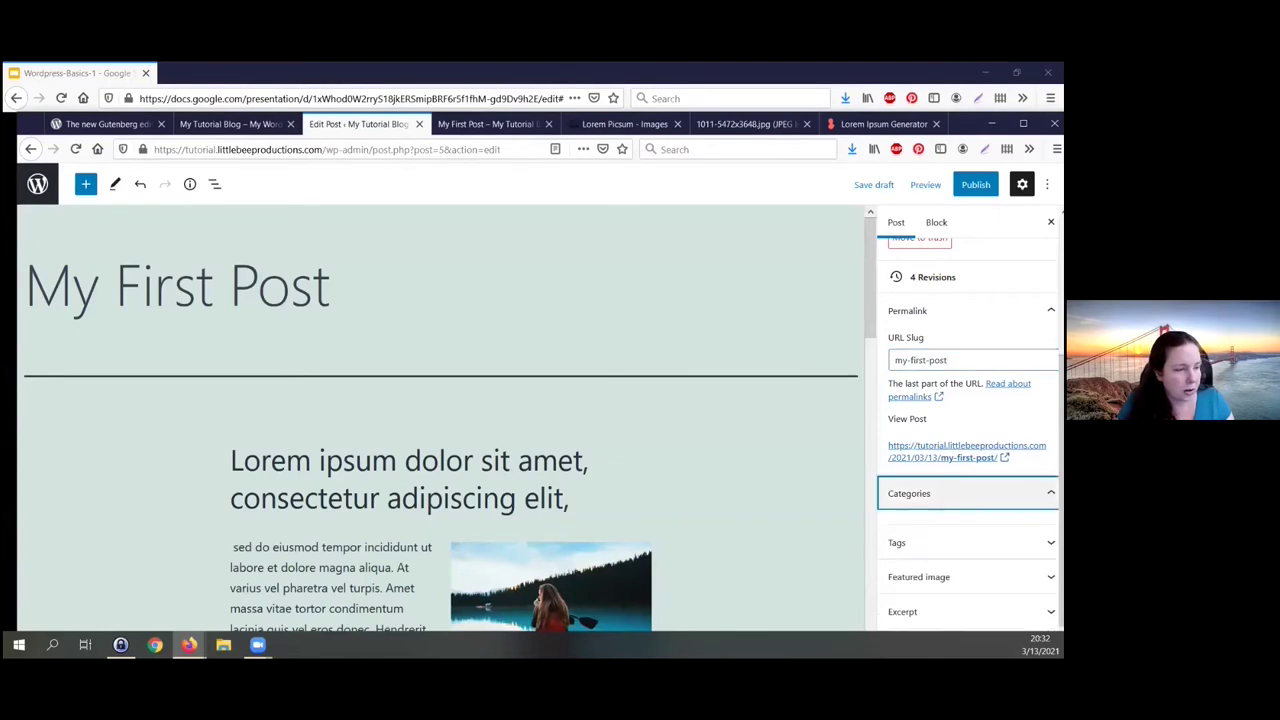
{"action": "scroll", "coordinate": [960, 470], "scroll_direction": "down", "scroll_amount": 1}
{"action": "scroll", "coordinate": [968, 430], "scroll_direction": "up", "scroll_amount": 2}
{"action": "left_click", "coordinate": [907, 309]}
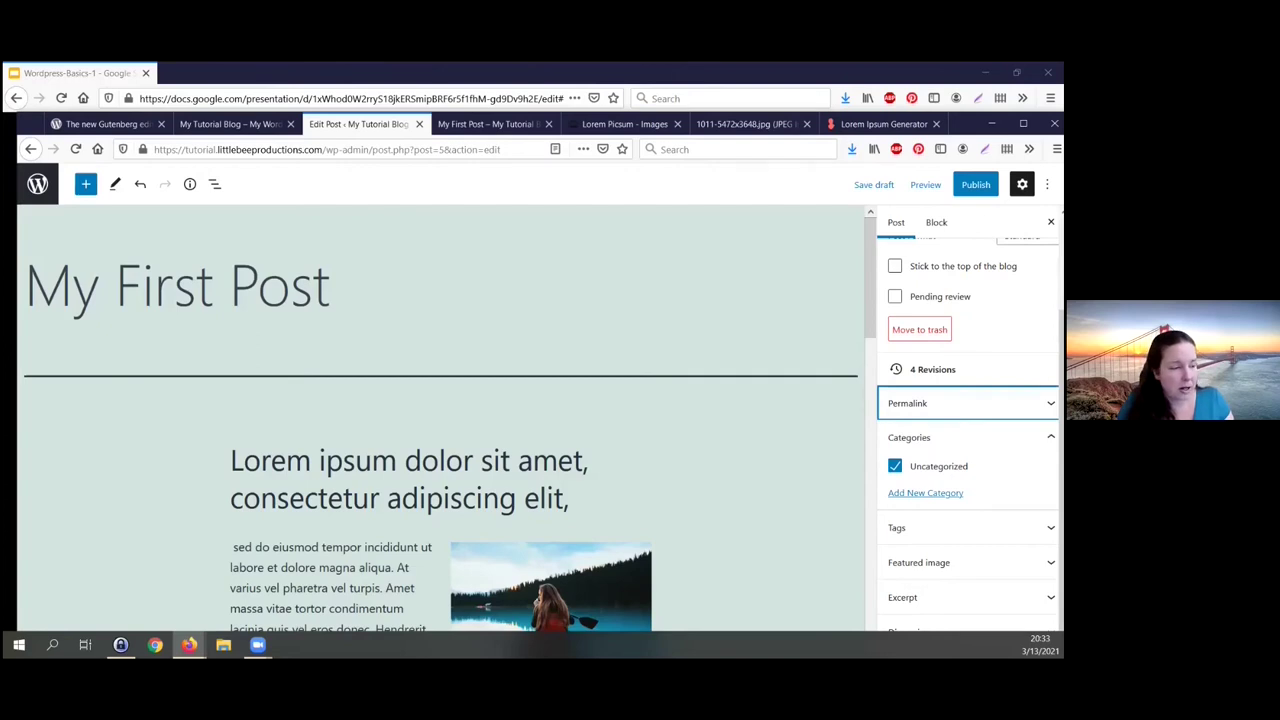
Step: Add a new category named "Test Category" without a parent, and deselect Uncategorized for the post
{"action": "left_click", "coordinate": [925, 492]}
{"action": "left_click", "coordinate": [972, 535]}
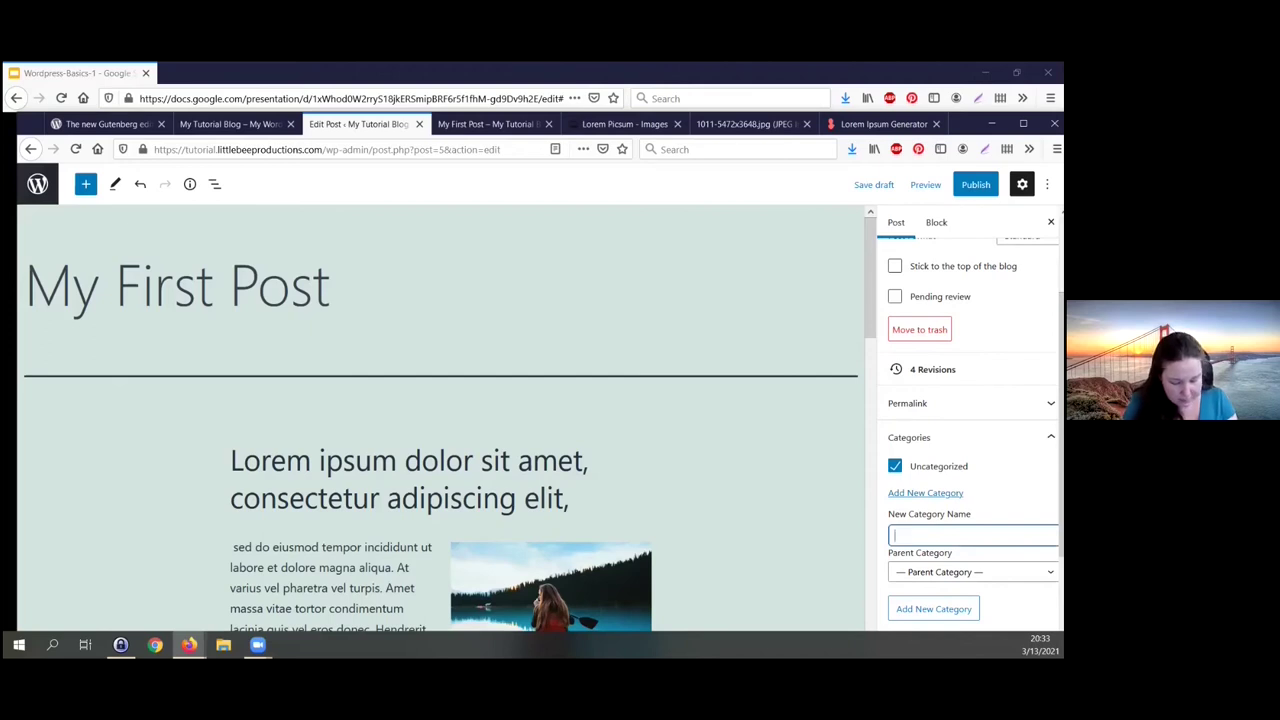
{"action": "type", "text": "Te"}
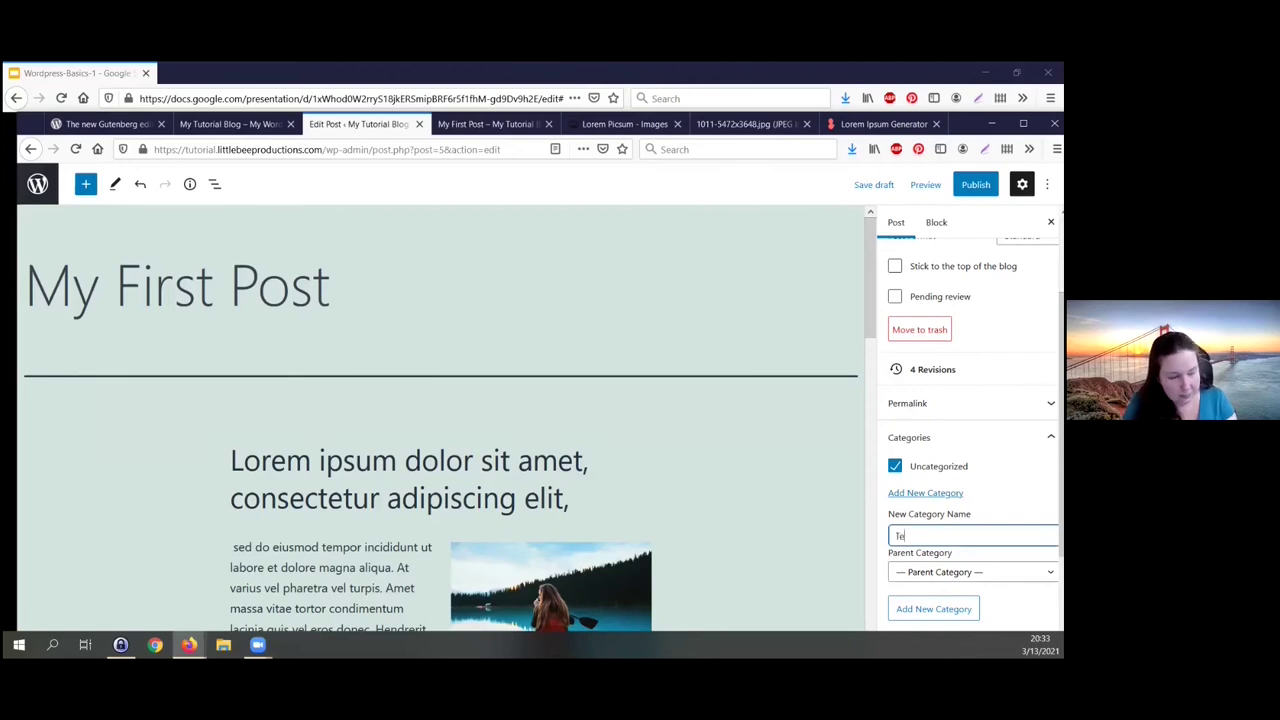
{"action": "type", "text": "st Category"}
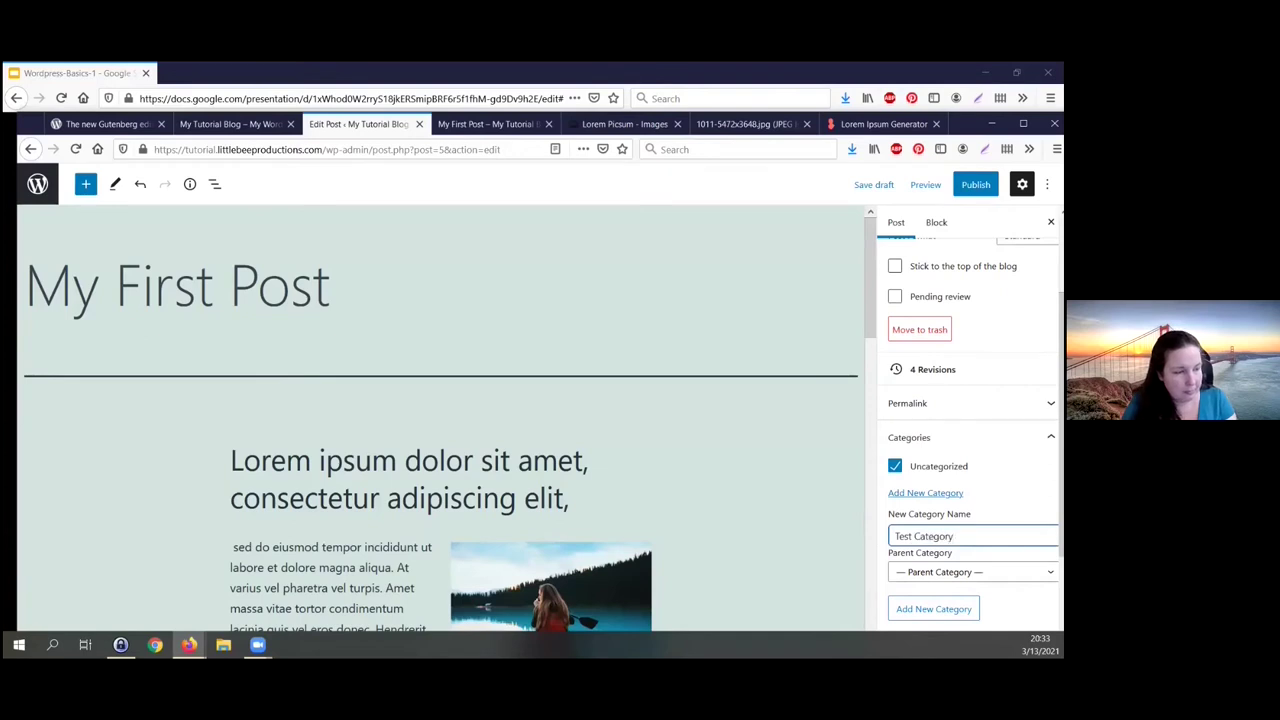
{"action": "key", "text": "Tab"}
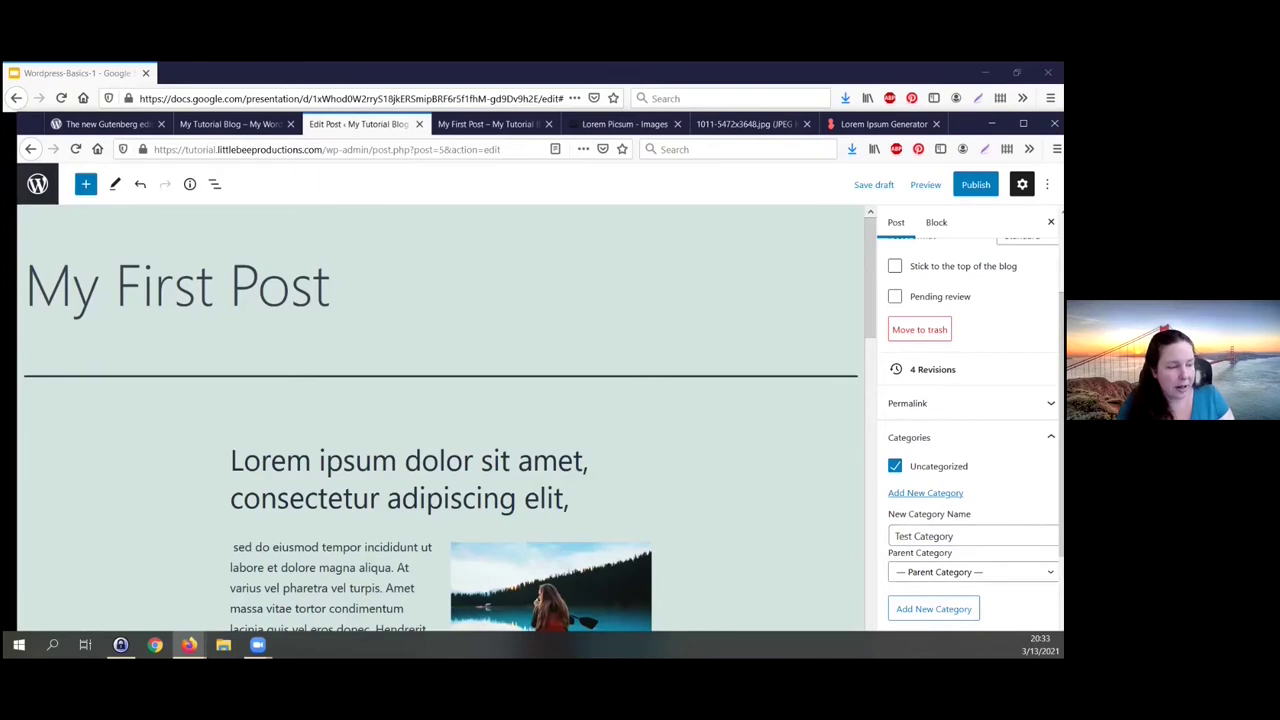
{"action": "key", "text": "alt+Down"}
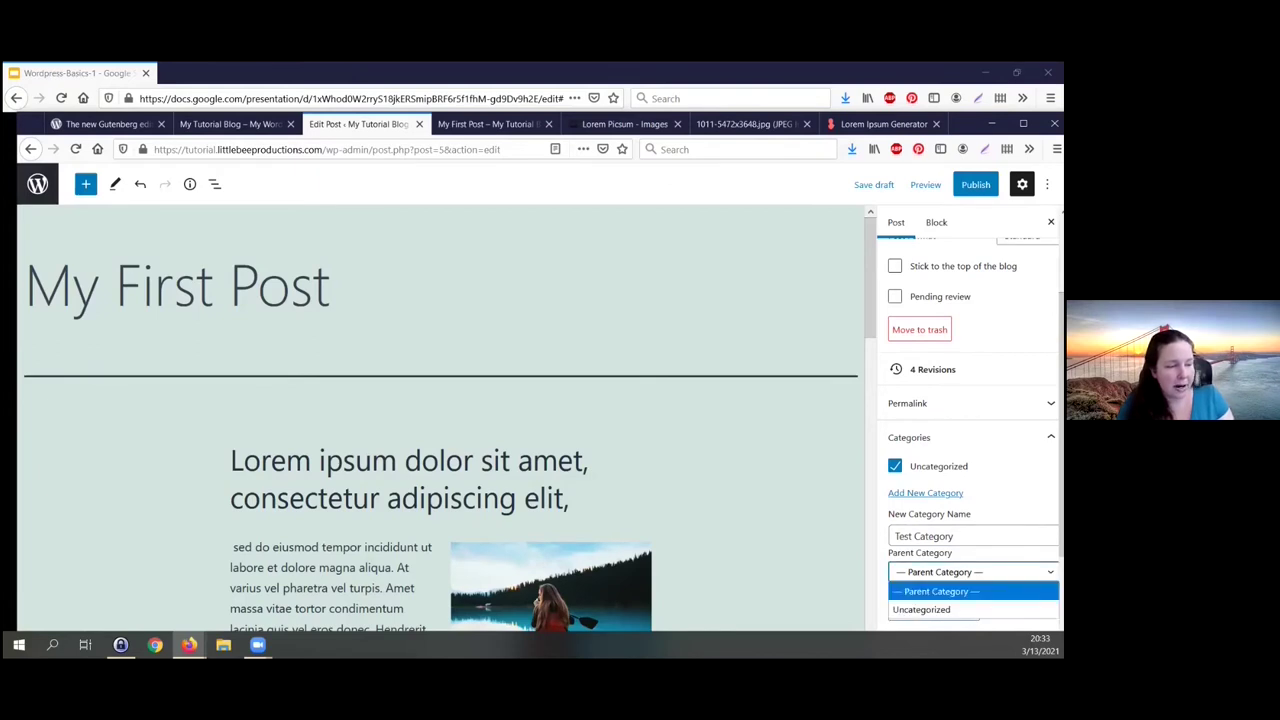
{"action": "key", "text": "Escape"}
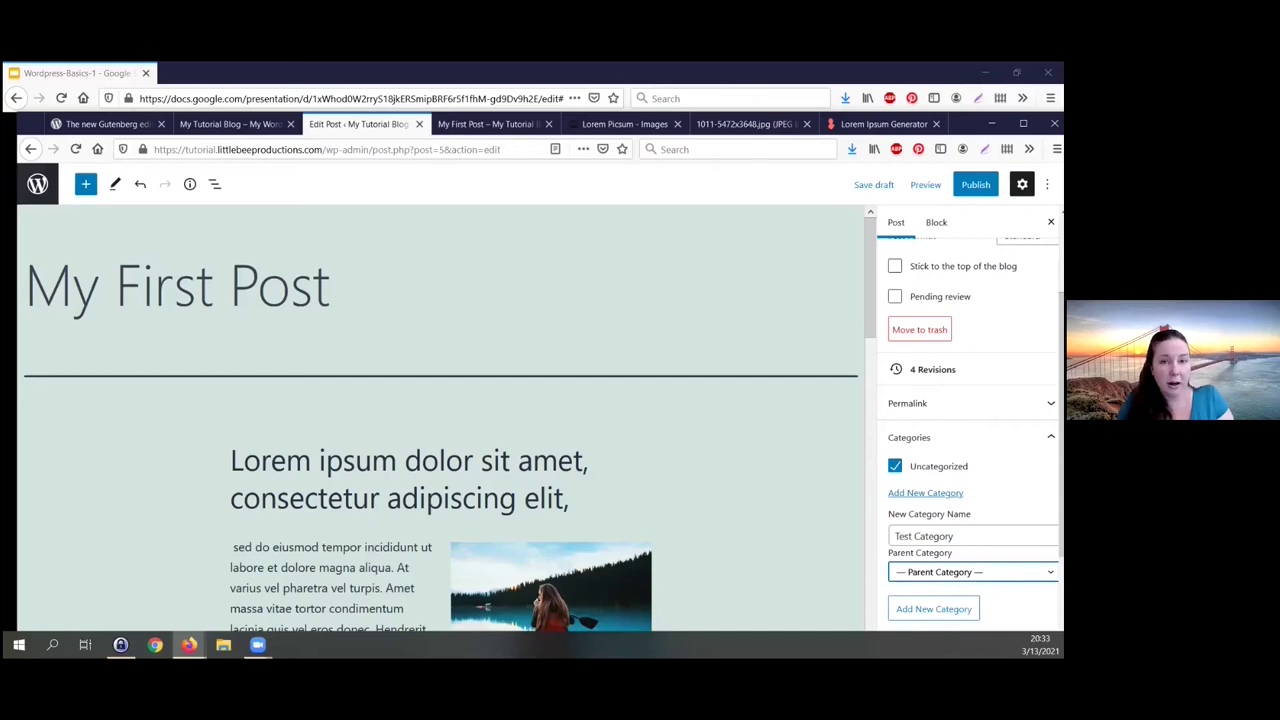
{"action": "key", "text": "alt+Down"}
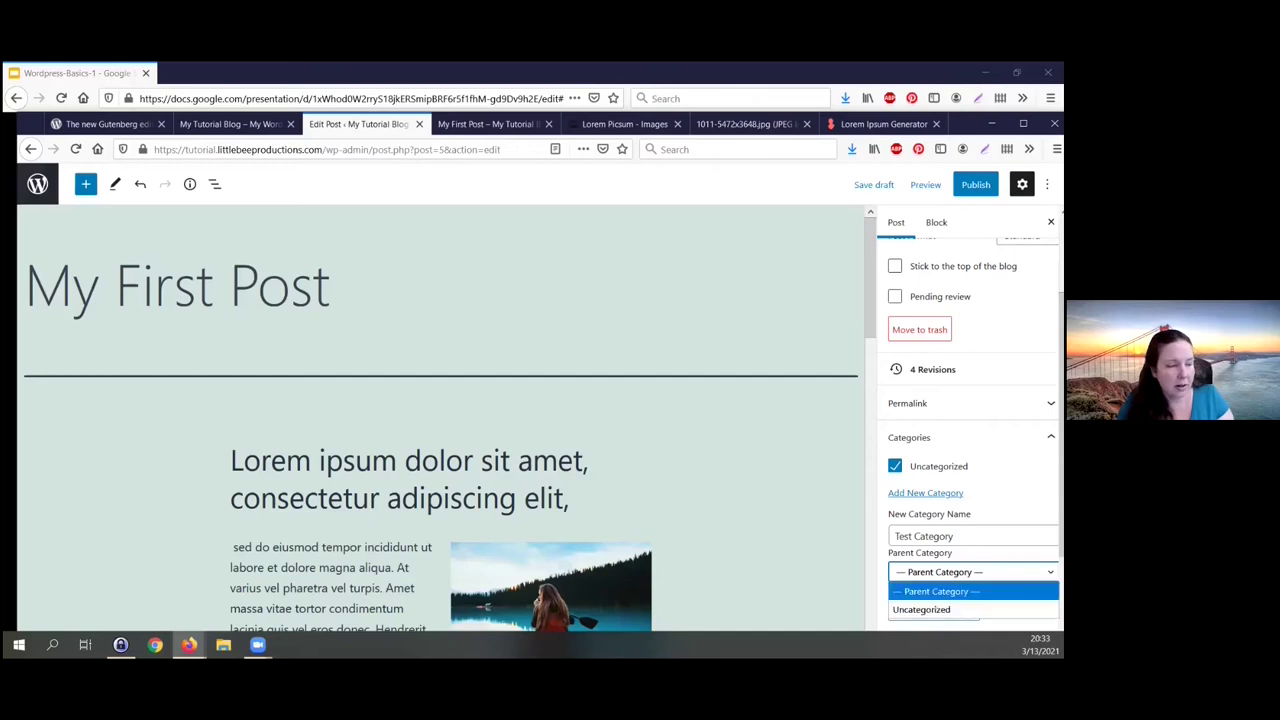
{"action": "key", "text": "Escape"}
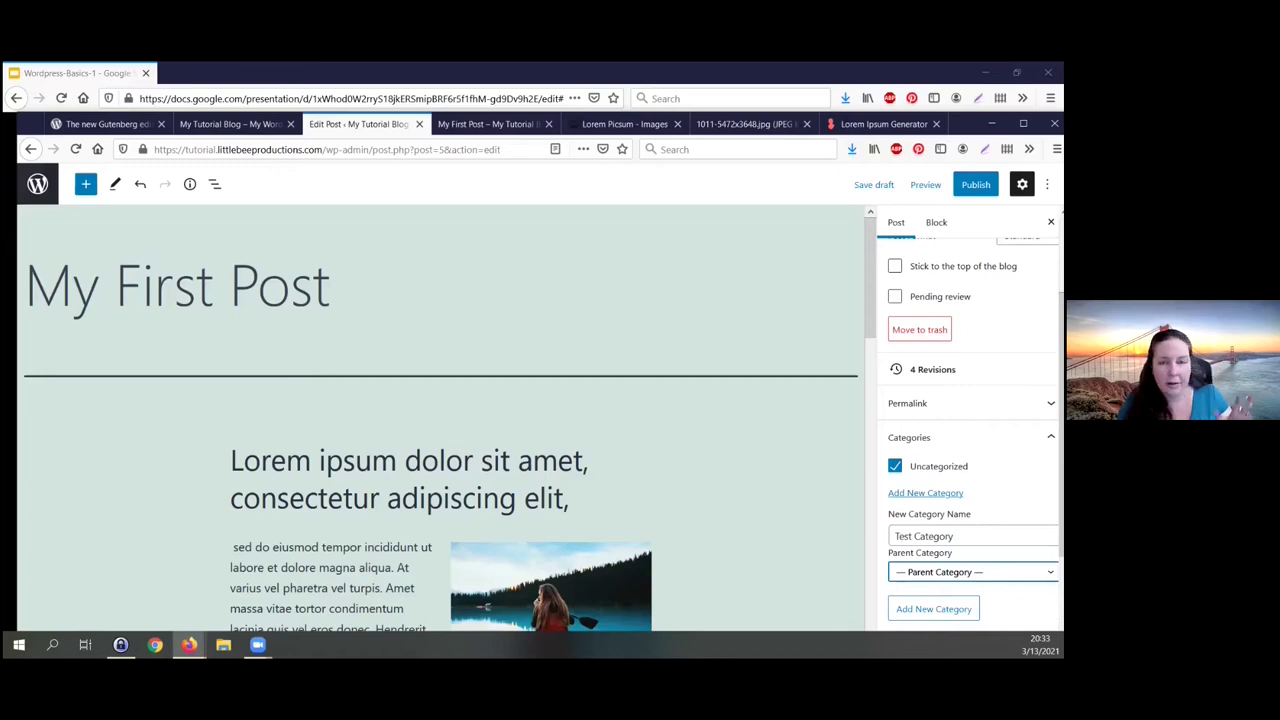
{"action": "key", "text": "Tab"}
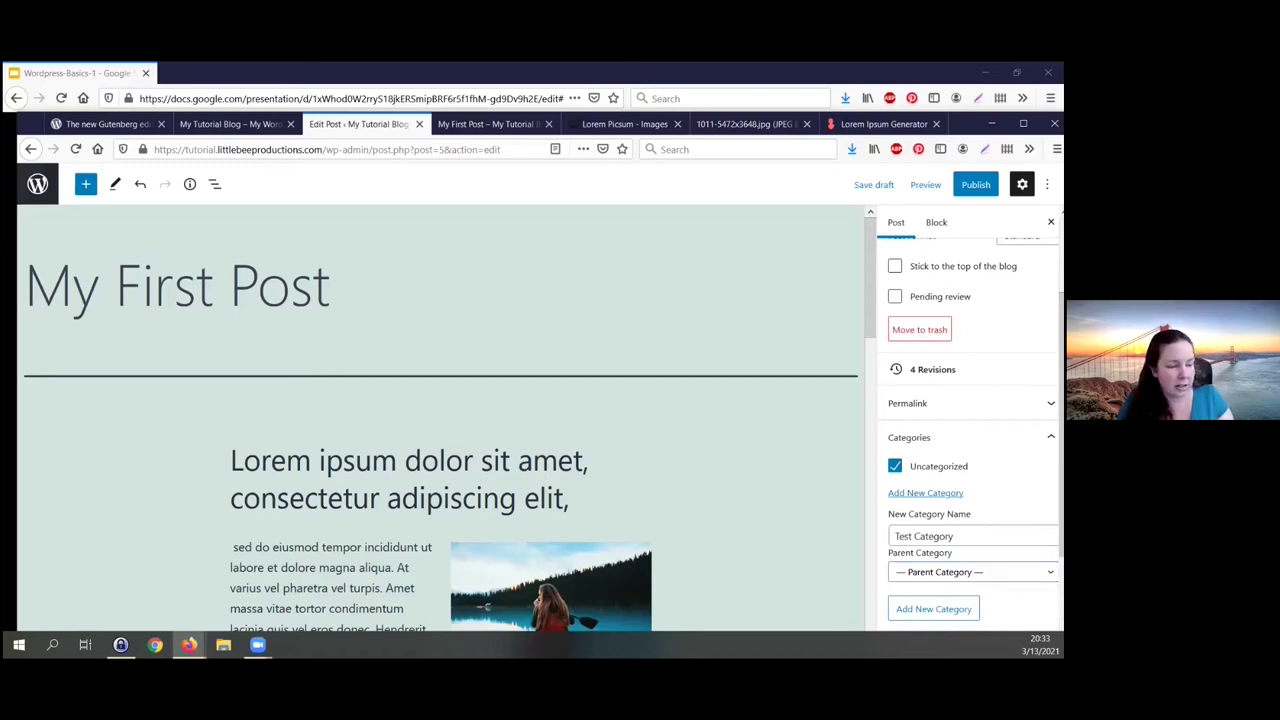
{"action": "key", "text": "Return"}
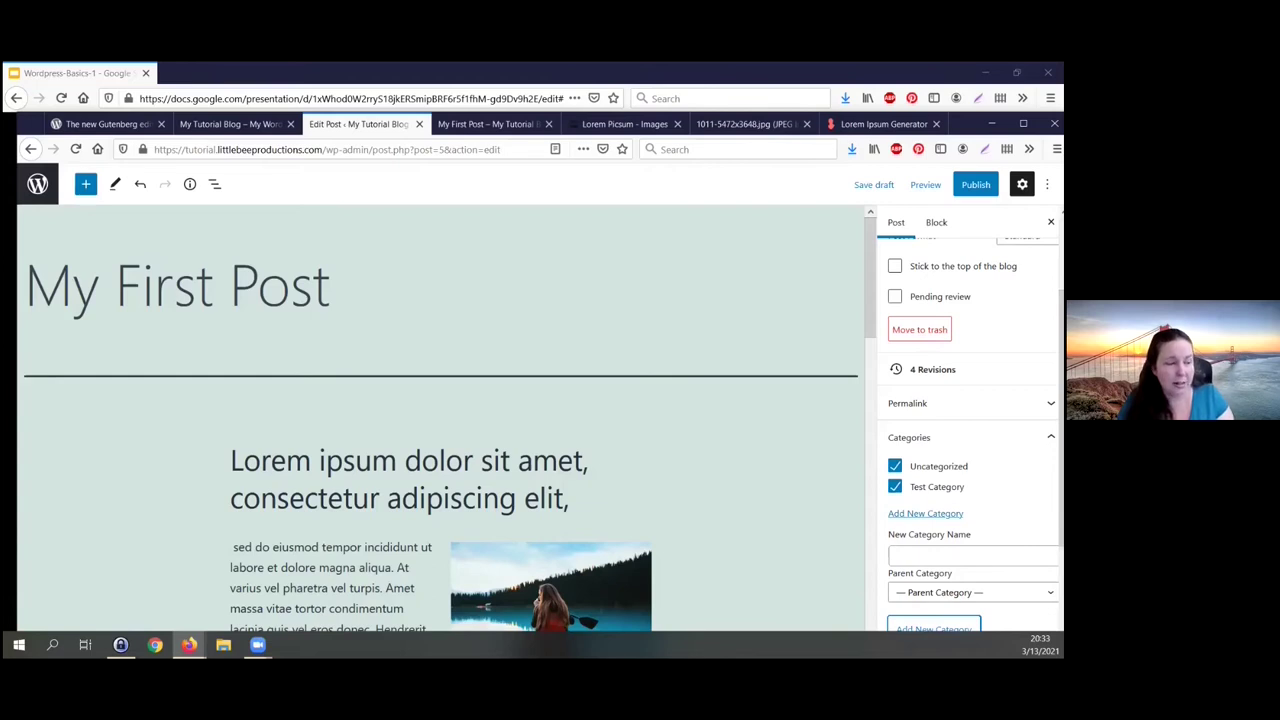
{"action": "left_click", "coordinate": [894, 466]}
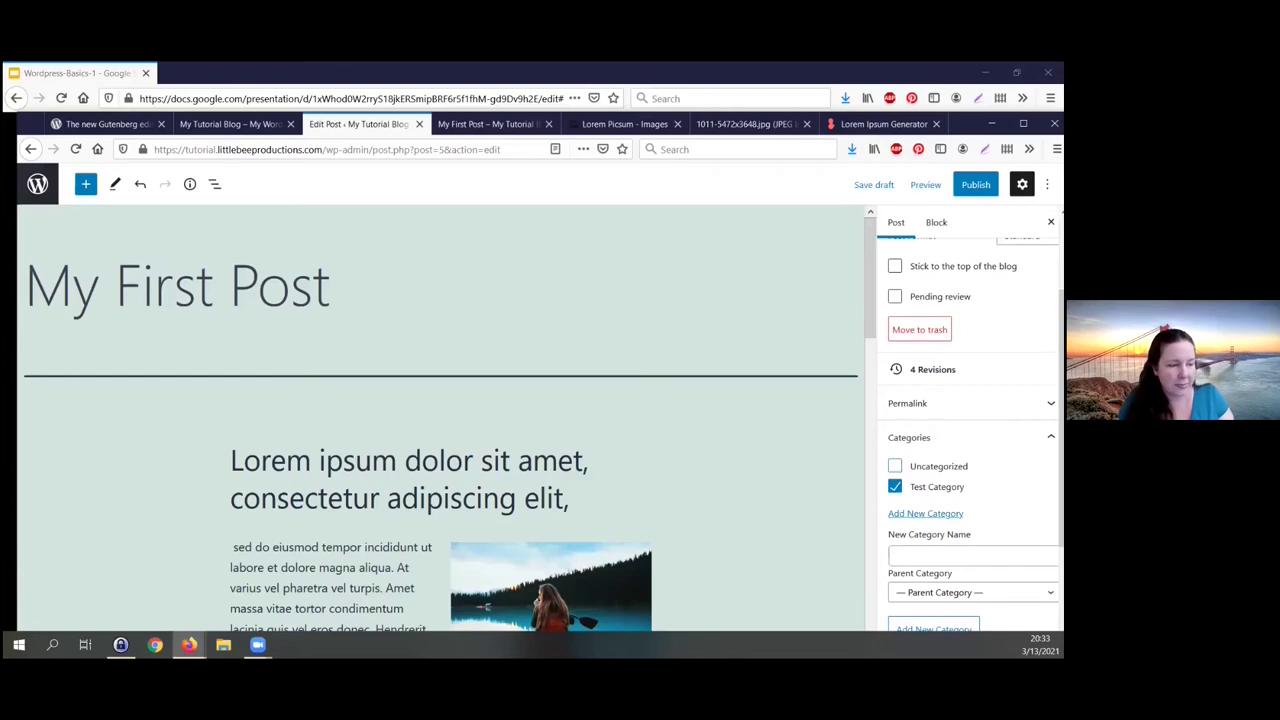
Step: Add the tags "outdoors" and "camping" to the post
{"action": "scroll", "coordinate": [970, 430], "scroll_direction": "down", "scroll_amount": 3}
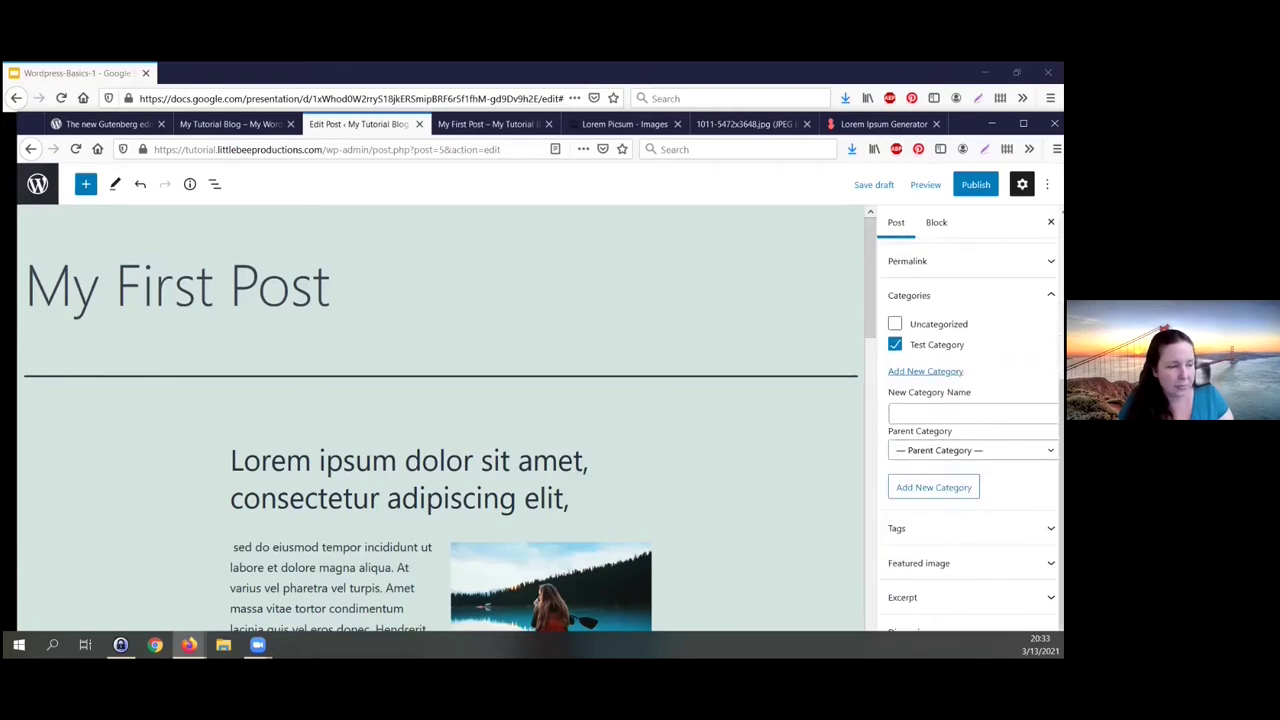
{"action": "left_click", "coordinate": [960, 528]}
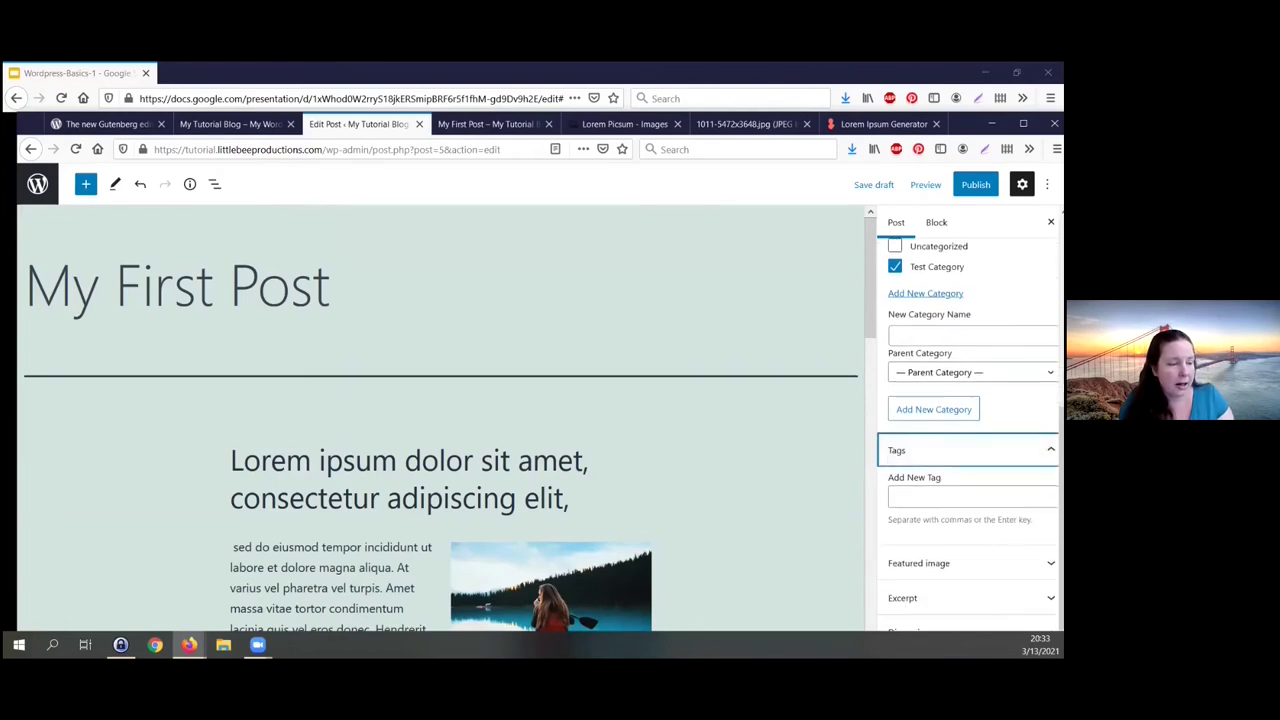
{"action": "left_click", "coordinate": [972, 497]}
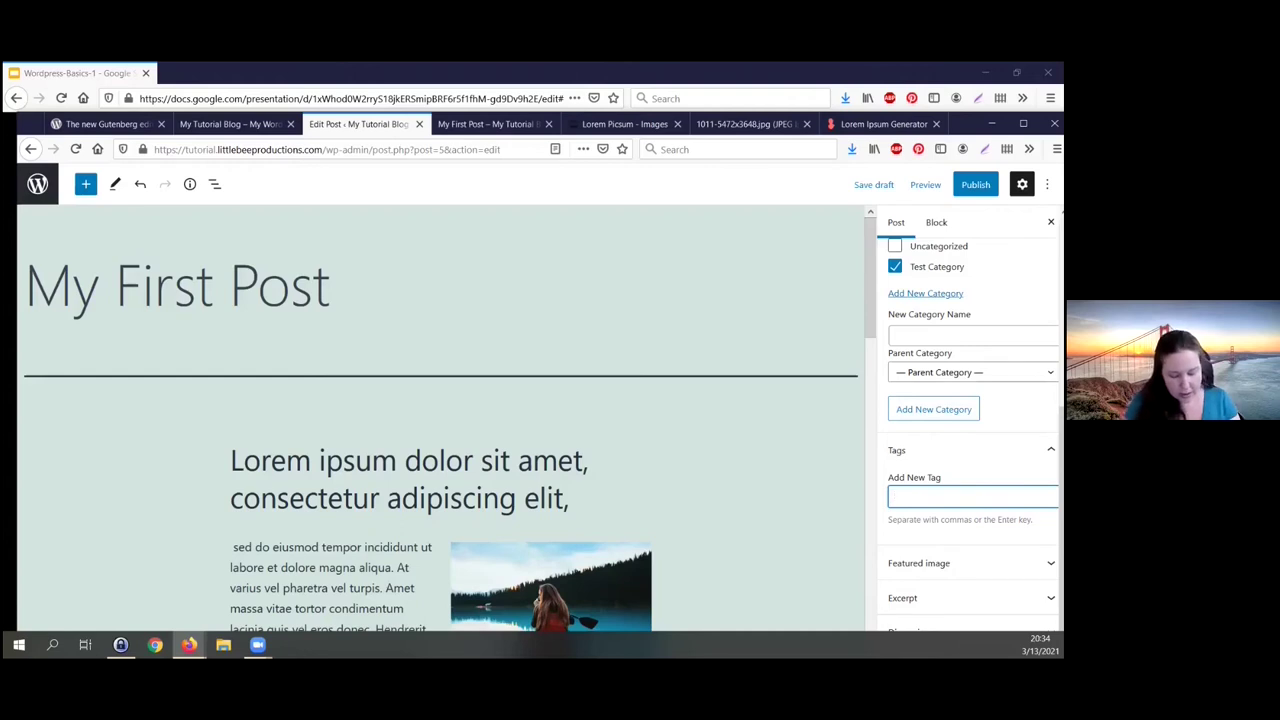
{"action": "type", "text": "outdoors"}
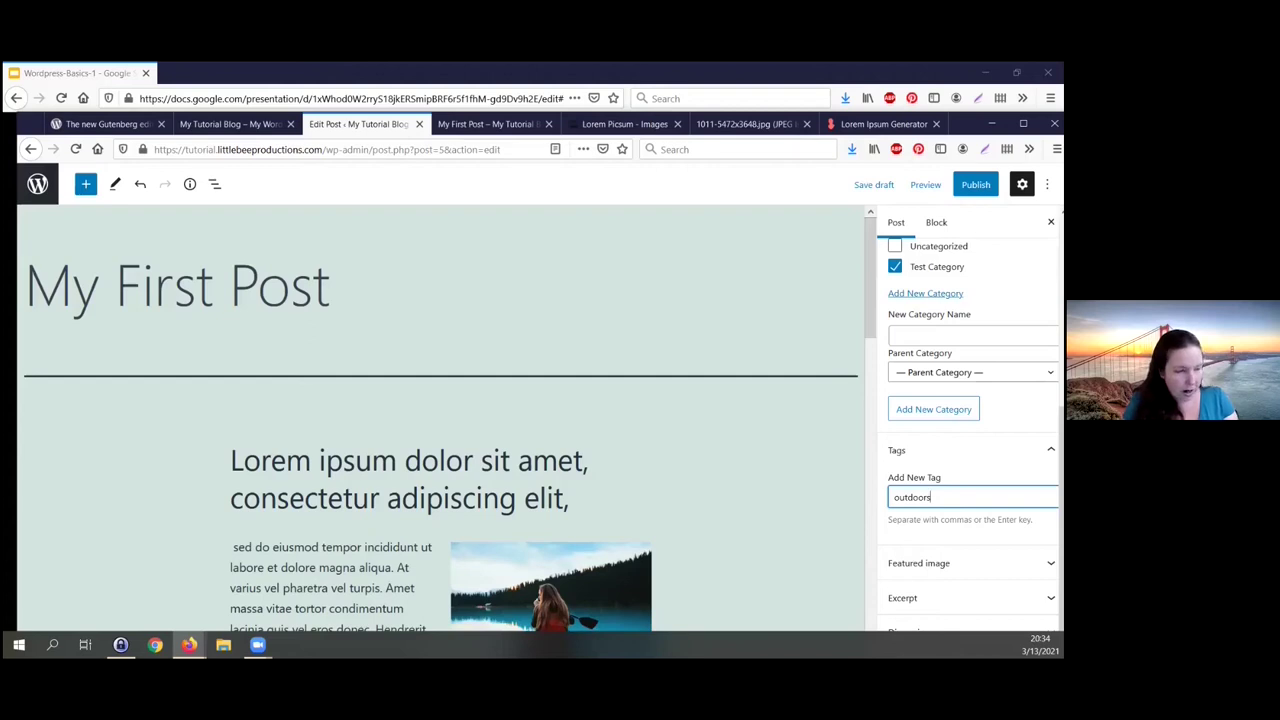
{"action": "key", "text": "Return"}
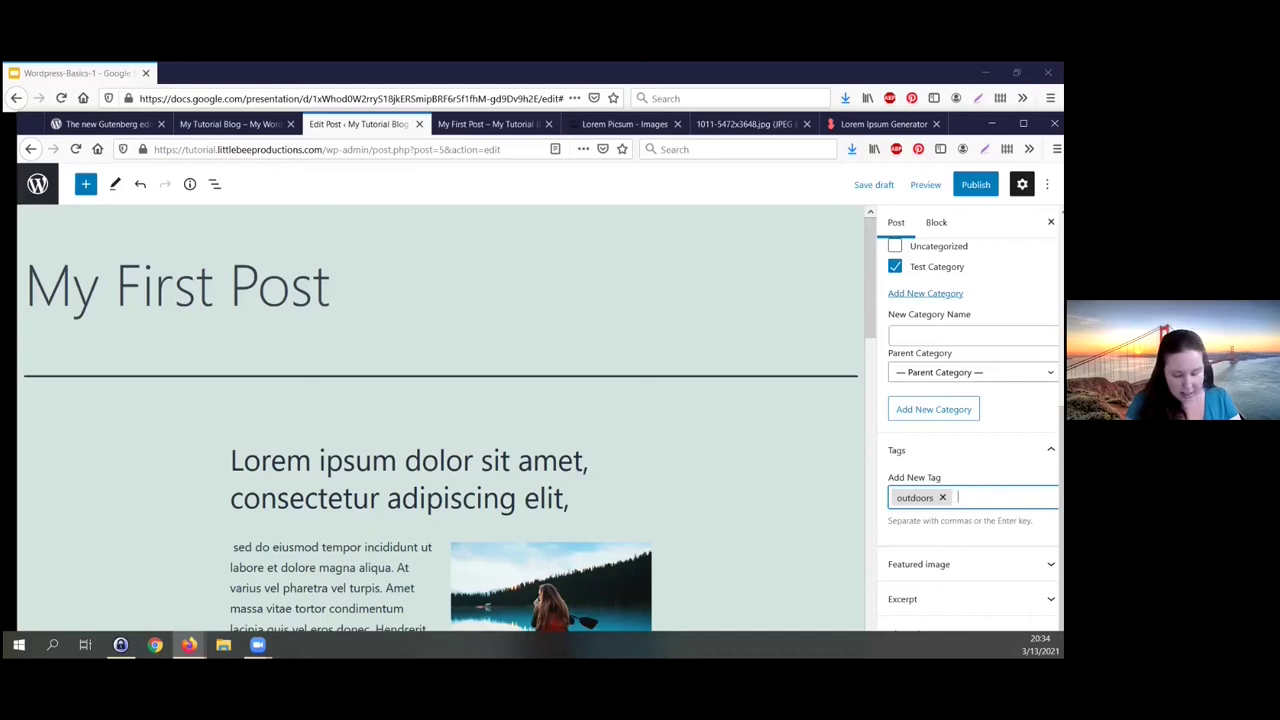
{"action": "type", "text": "h"}
{"action": "key", "text": "BackSpace"}
{"action": "type", "text": "camping"}
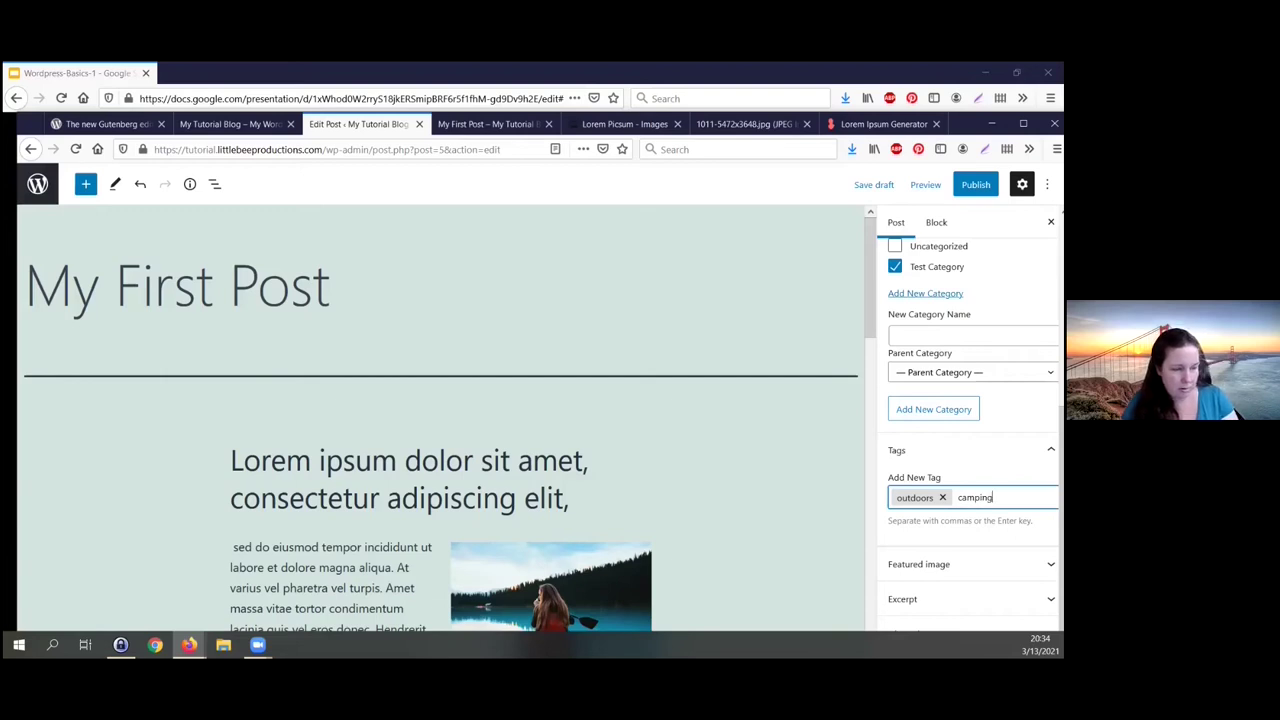
{"action": "key", "text": "Return"}
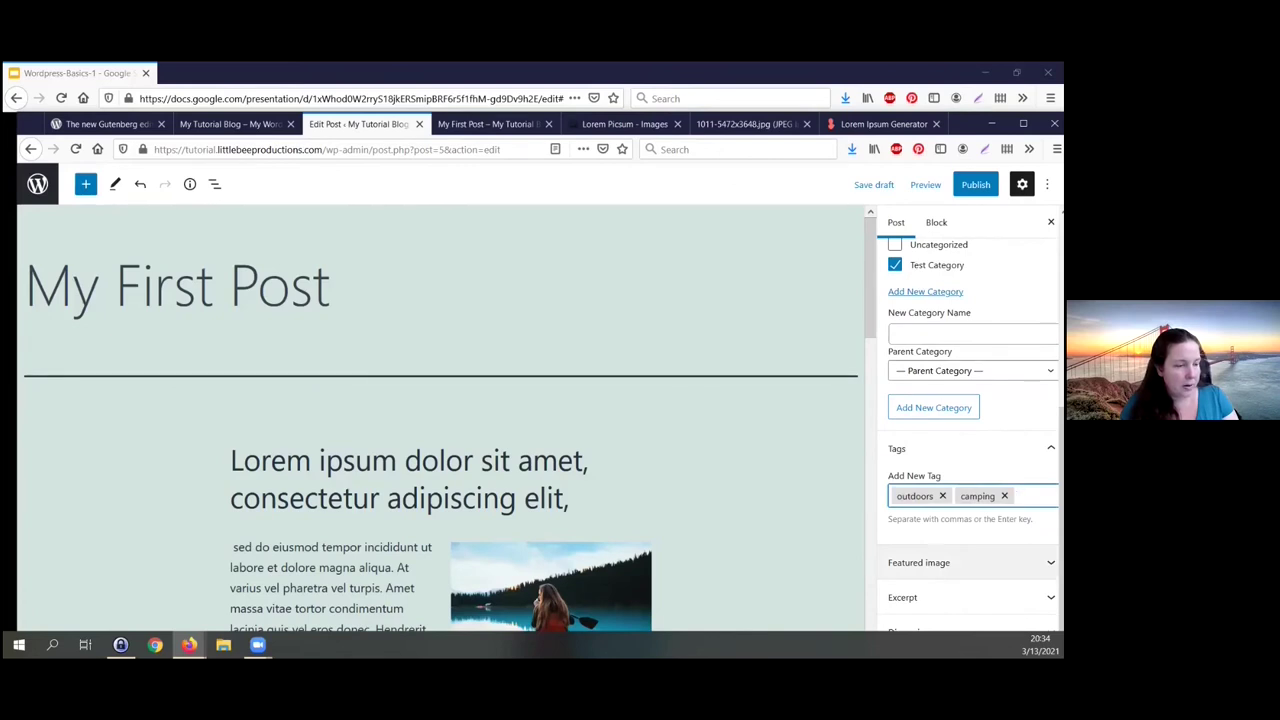
Step: Collapse the Tags settings and expand the post's Featured image settings
{"action": "left_click", "coordinate": [960, 448]}
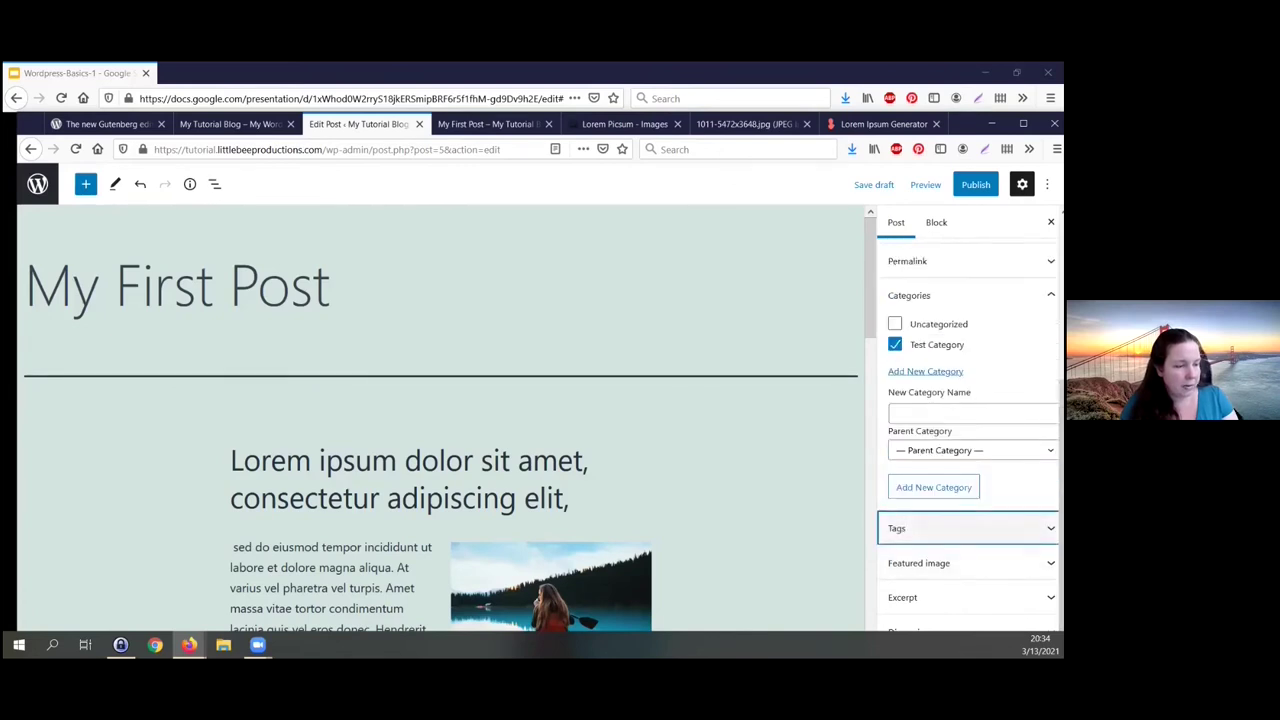
{"action": "left_click", "coordinate": [918, 563]}
{"action": "scroll", "coordinate": [968, 433], "scroll_direction": "down", "scroll_amount": 1}
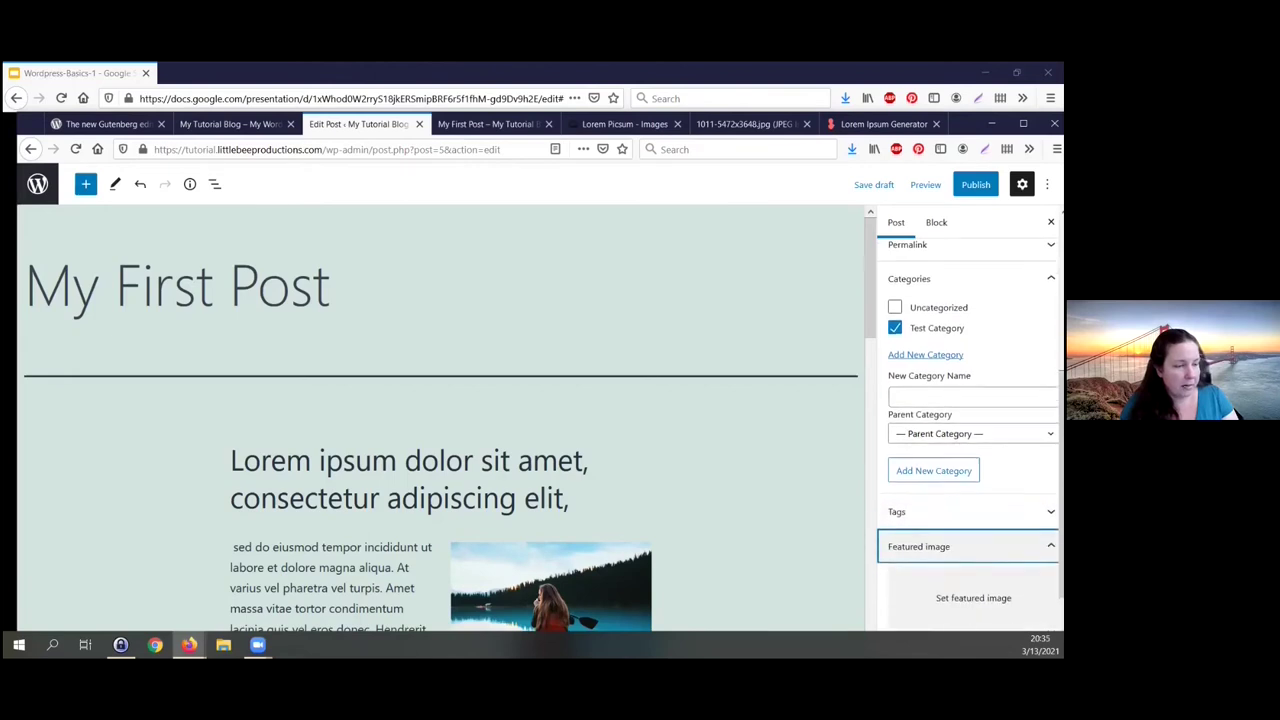
Step: Collapse the post's Status & visibility and Categories settings, keeping the Featured image settings expanded
{"action": "scroll", "coordinate": [968, 433], "scroll_direction": "up", "scroll_amount": 5}
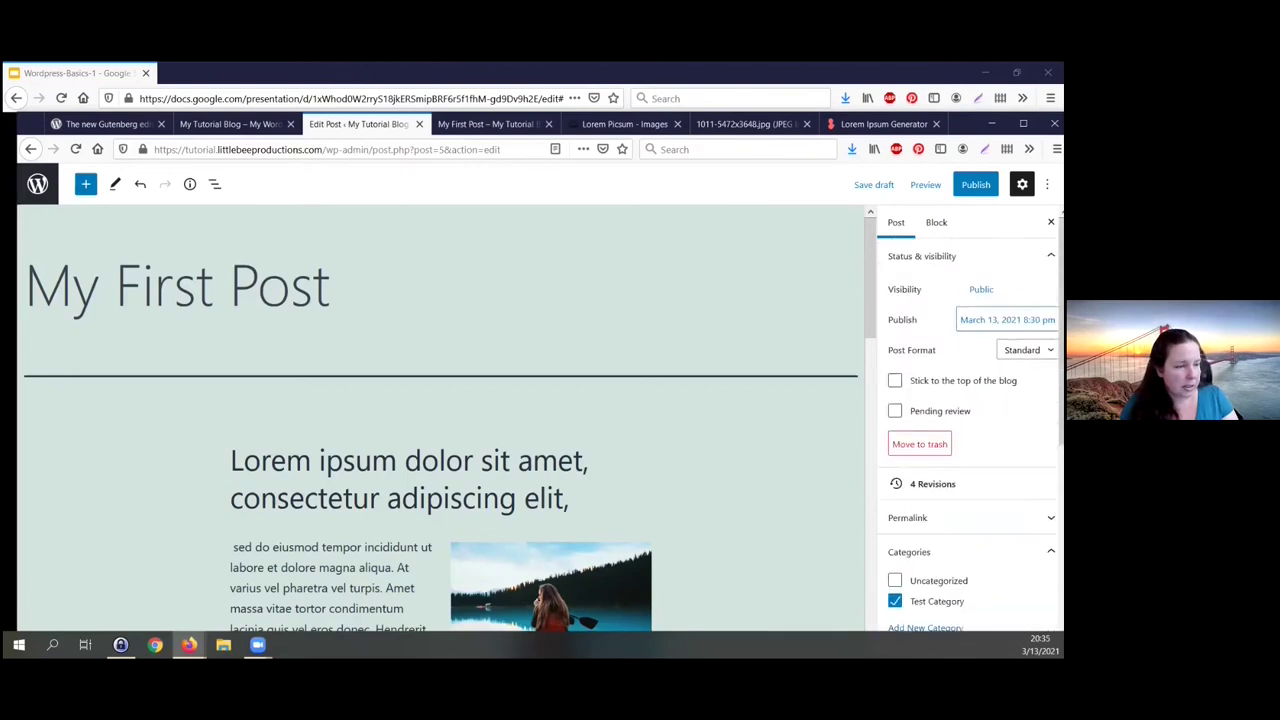
{"action": "left_click", "coordinate": [922, 256]}
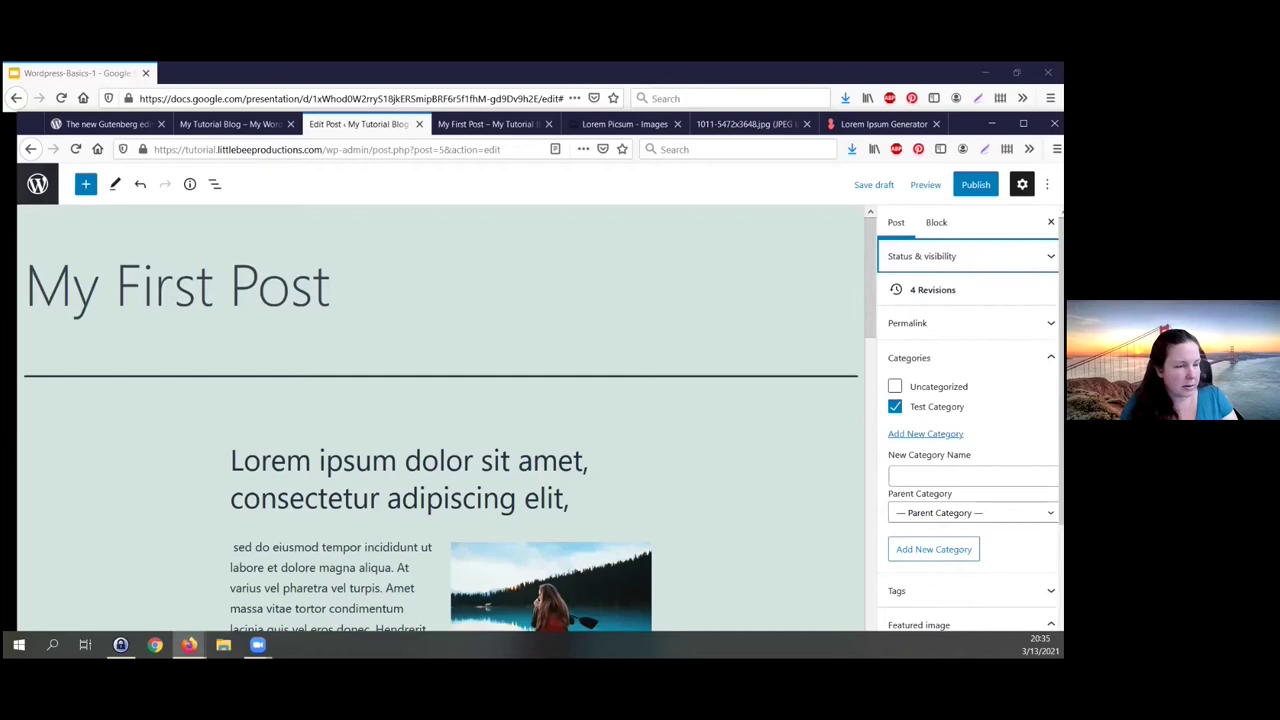
{"action": "scroll", "coordinate": [968, 433], "scroll_direction": "down", "scroll_amount": 2}
{"action": "scroll", "coordinate": [968, 400], "scroll_direction": "up", "scroll_amount": 2}
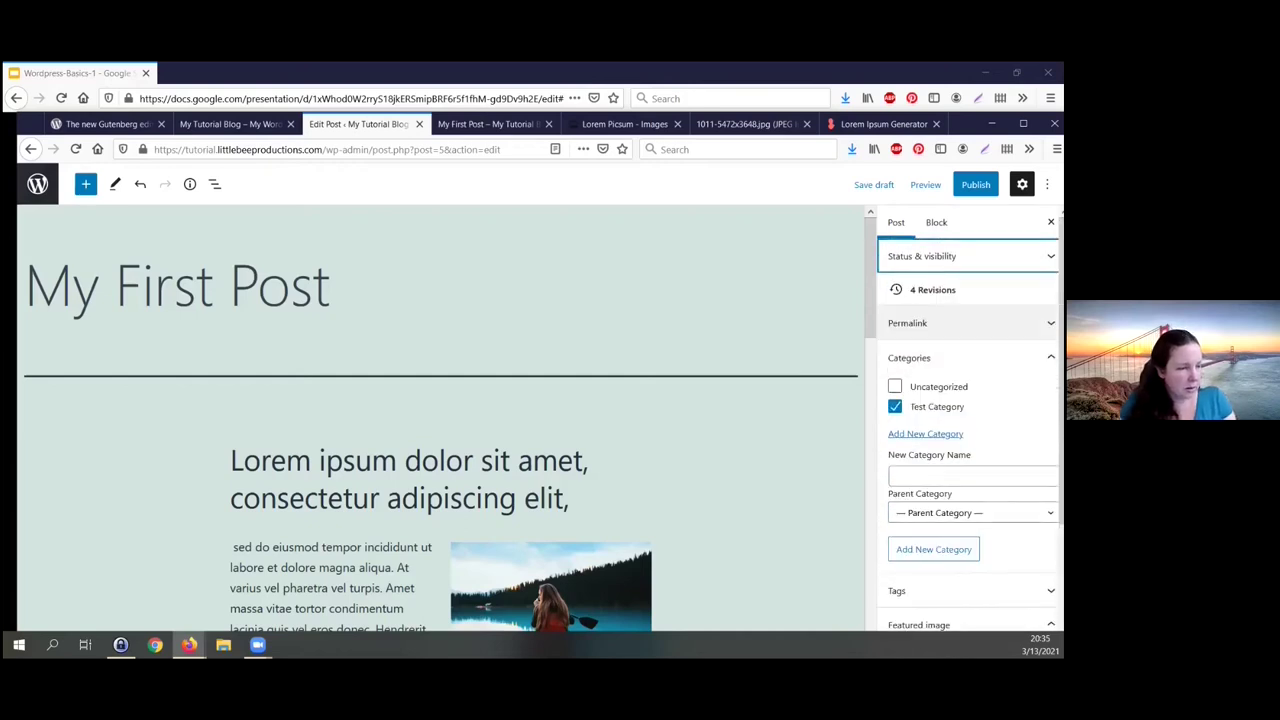
{"action": "left_click", "coordinate": [968, 357]}
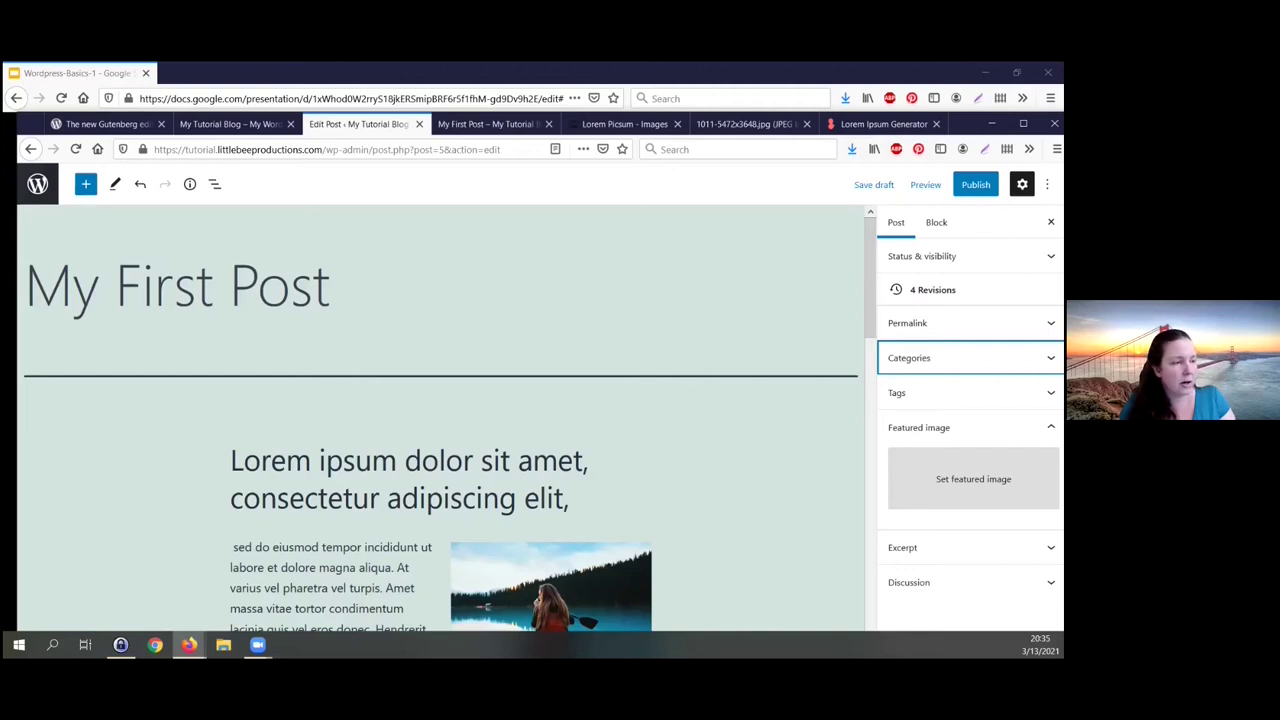
Step: Compare the My First Post preview with its editor, and view the blog's home page
{"action": "left_click", "coordinate": [484, 130]}
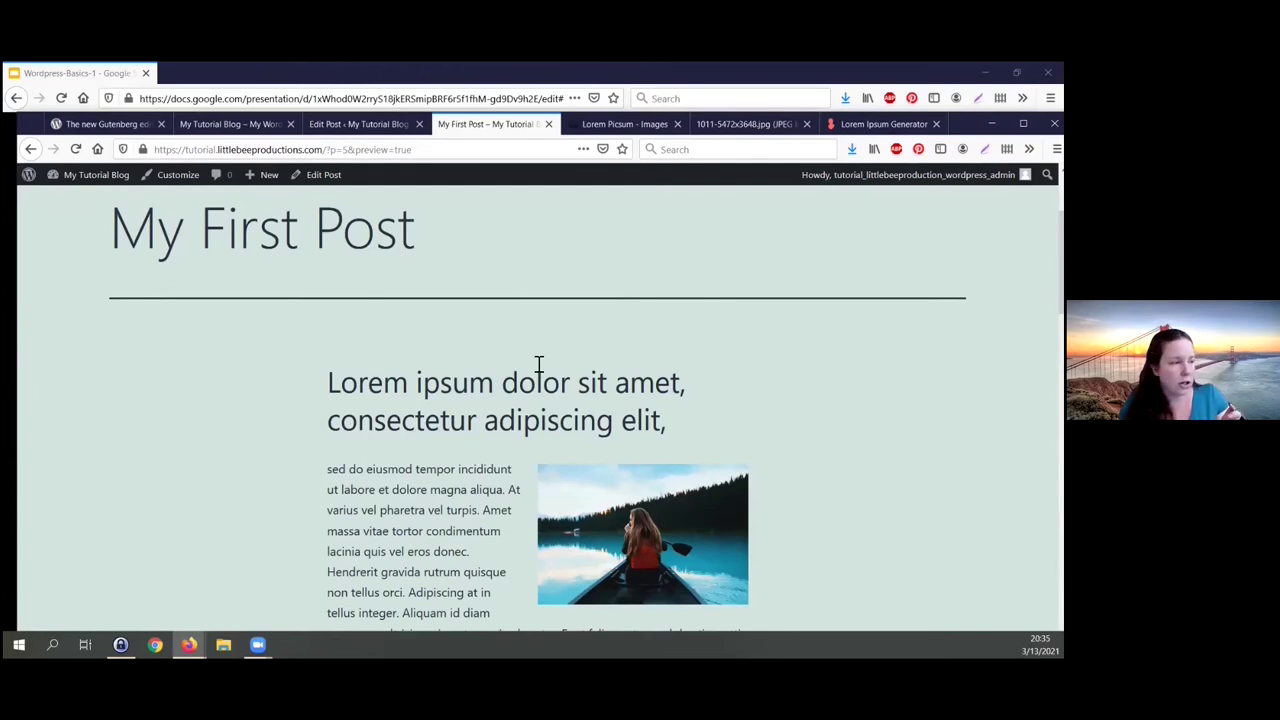
{"action": "left_click", "coordinate": [337, 130]}
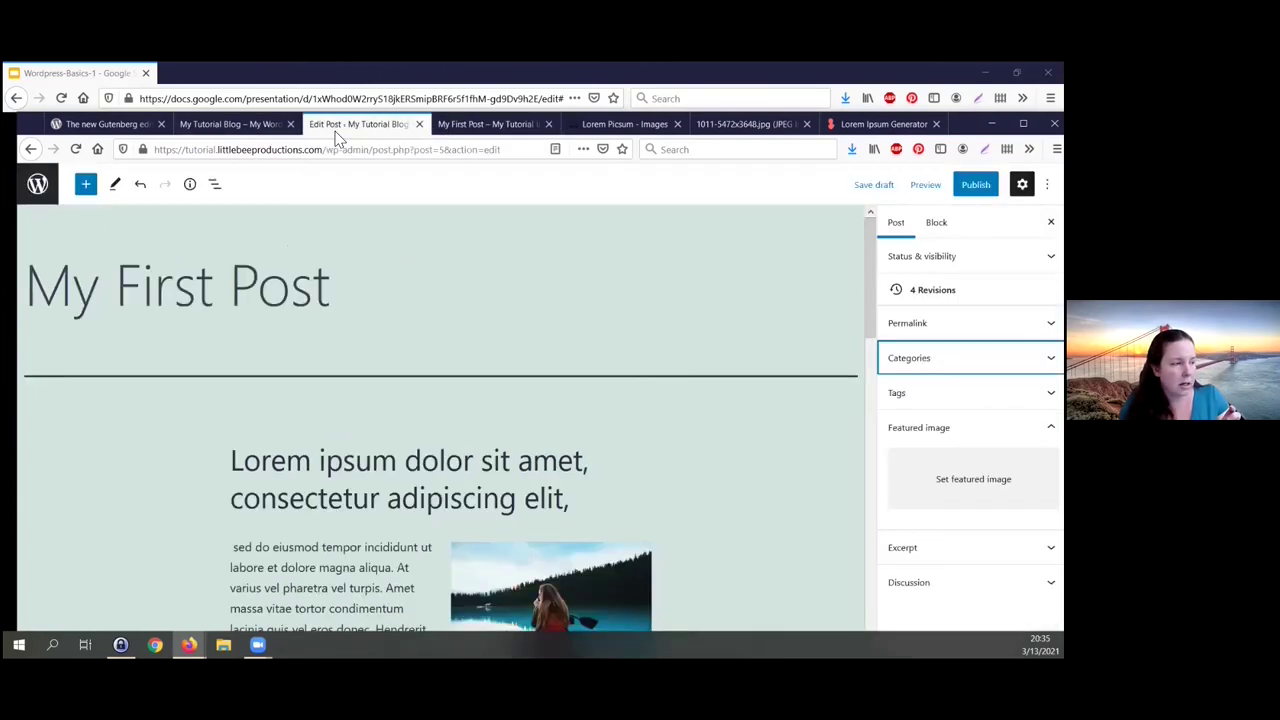
{"action": "left_click", "coordinate": [470, 130]}
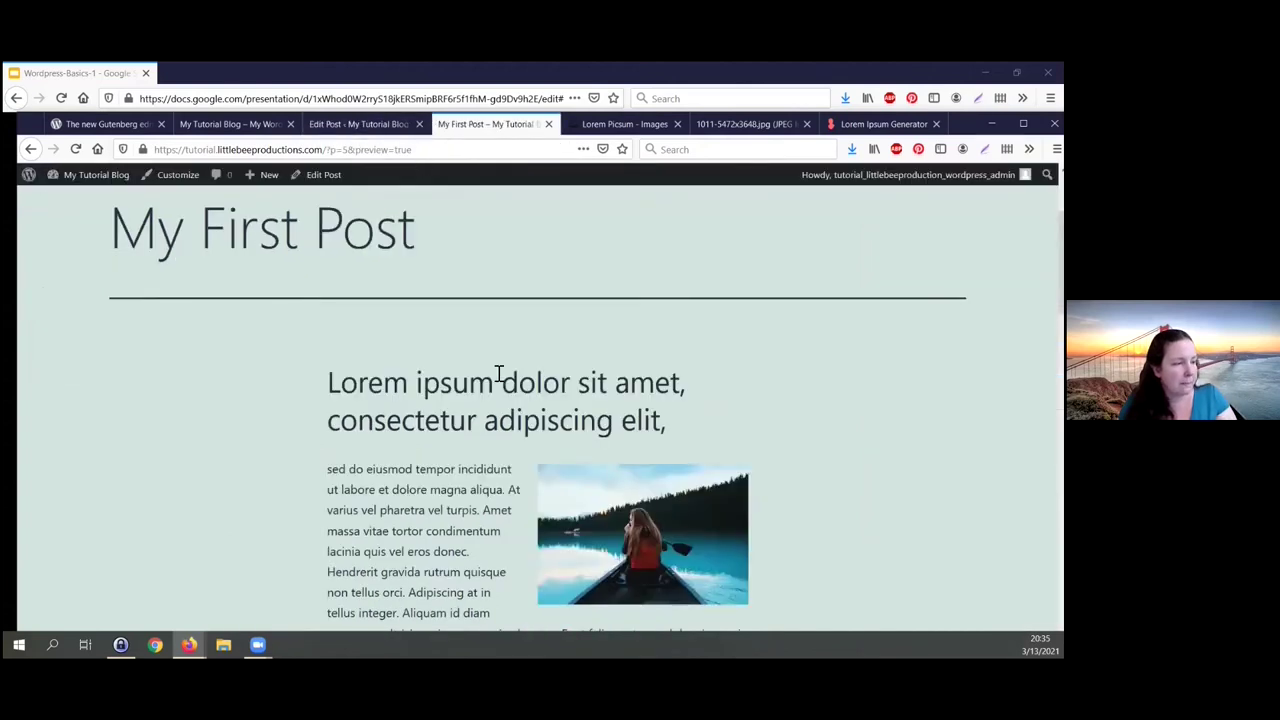
{"action": "left_click", "coordinate": [240, 125]}
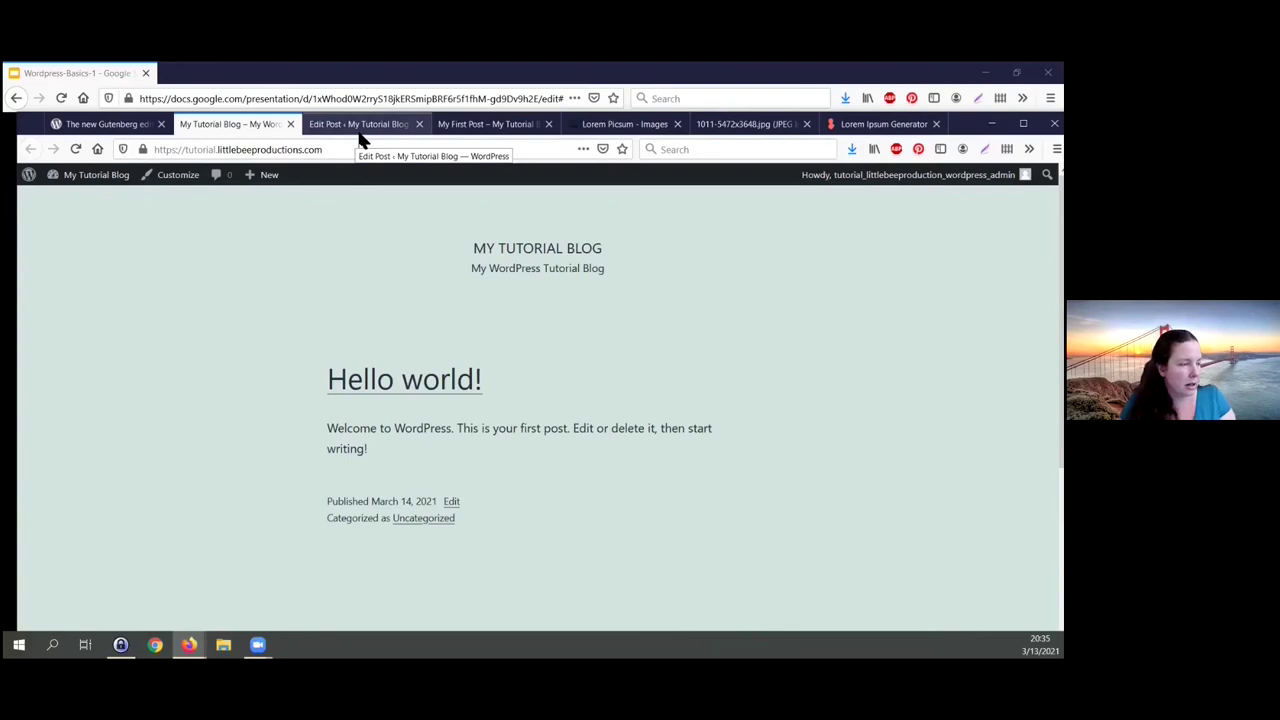
{"action": "key", "text": "ctrl+t"}
{"action": "type", "text": "www.fourteenthcenturyrenaissancewoman.com"}
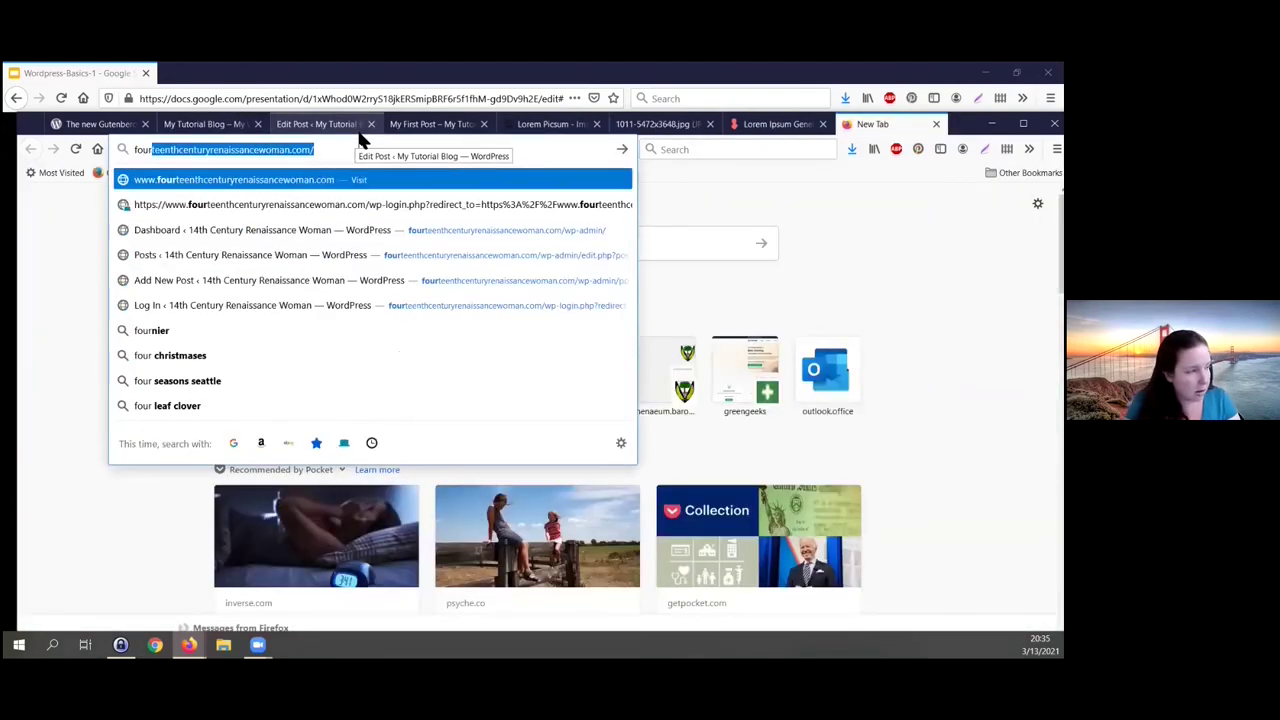
{"action": "key", "text": "Return"}
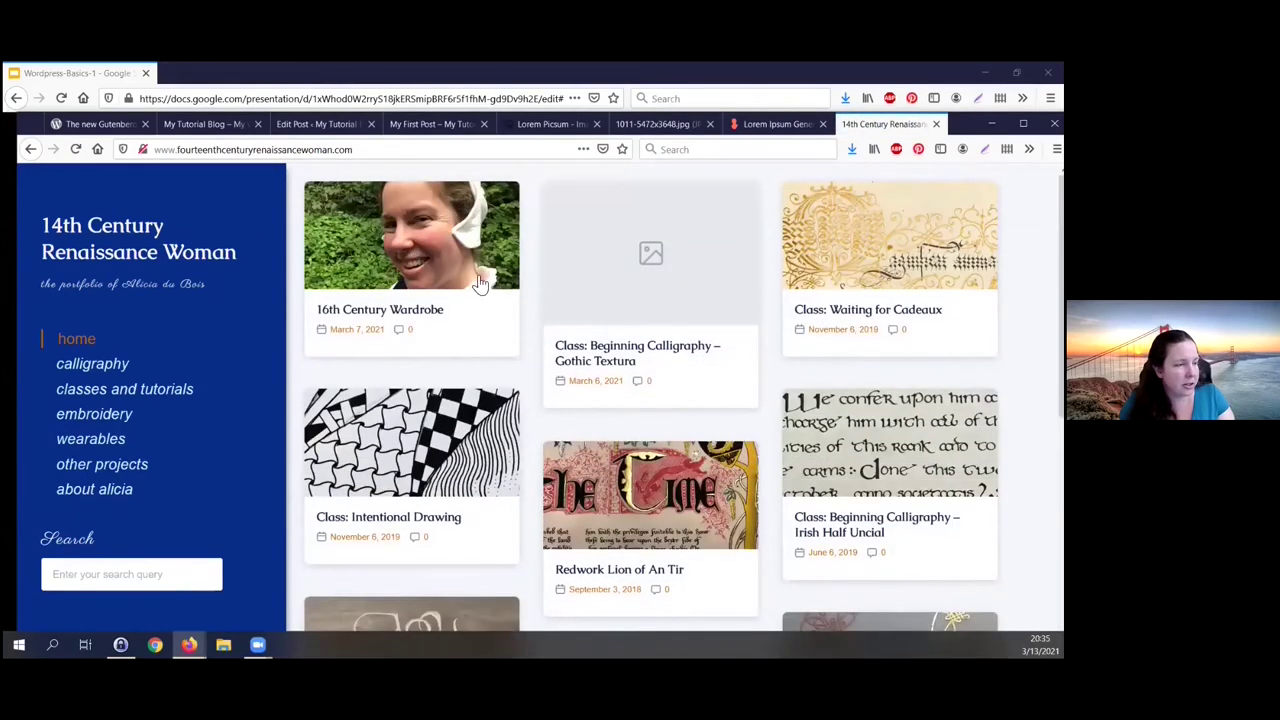
{"action": "left_click", "coordinate": [438, 312]}
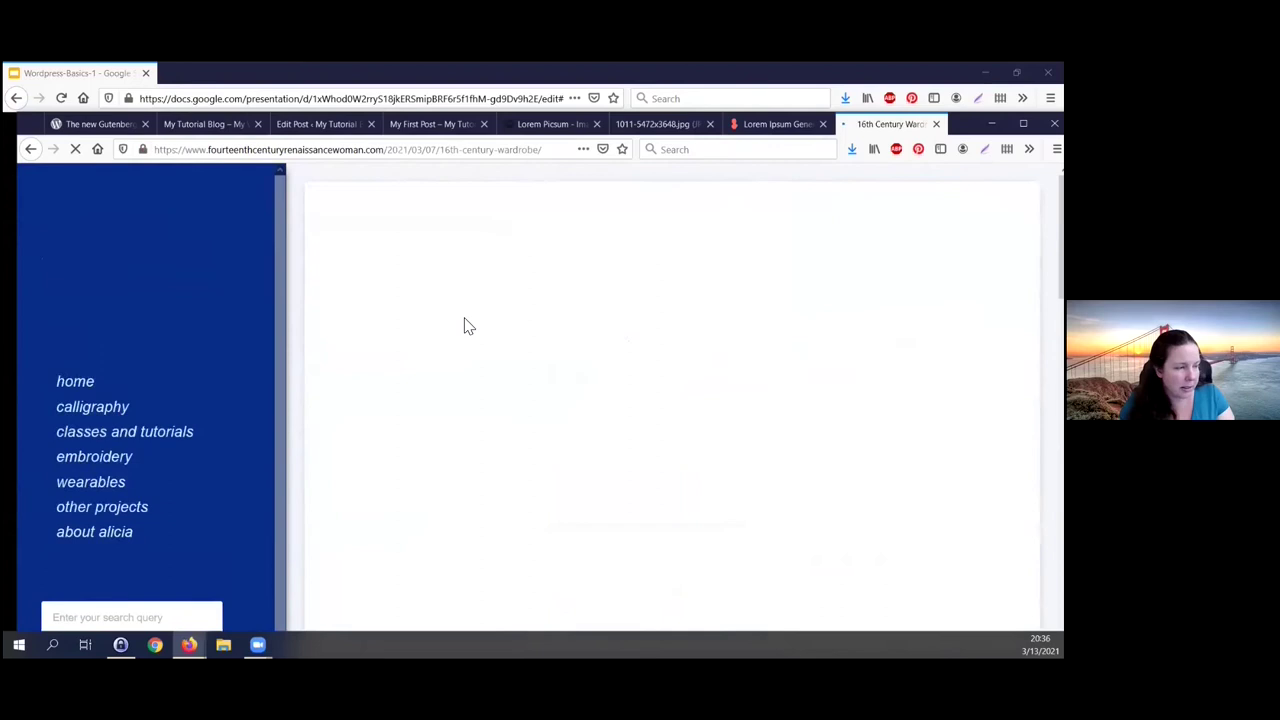
Step: Examine how the featured image sits above the title and content of the "16th Century Wardrobe" post
{"action": "scroll", "coordinate": [486, 341], "scroll_direction": "down", "scroll_amount": 1}
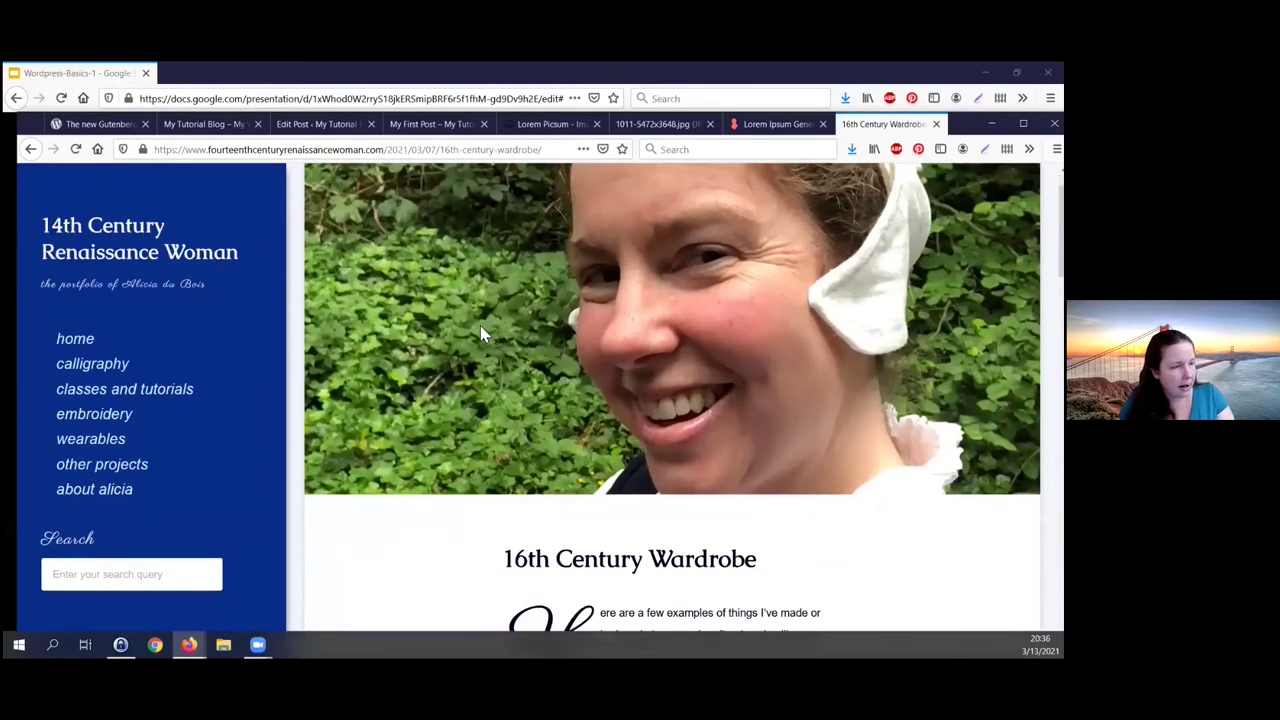
{"action": "scroll", "coordinate": [480, 330], "scroll_direction": "down", "scroll_amount": 4}
{"action": "scroll", "coordinate": [434, 385], "scroll_direction": "down", "scroll_amount": 1}
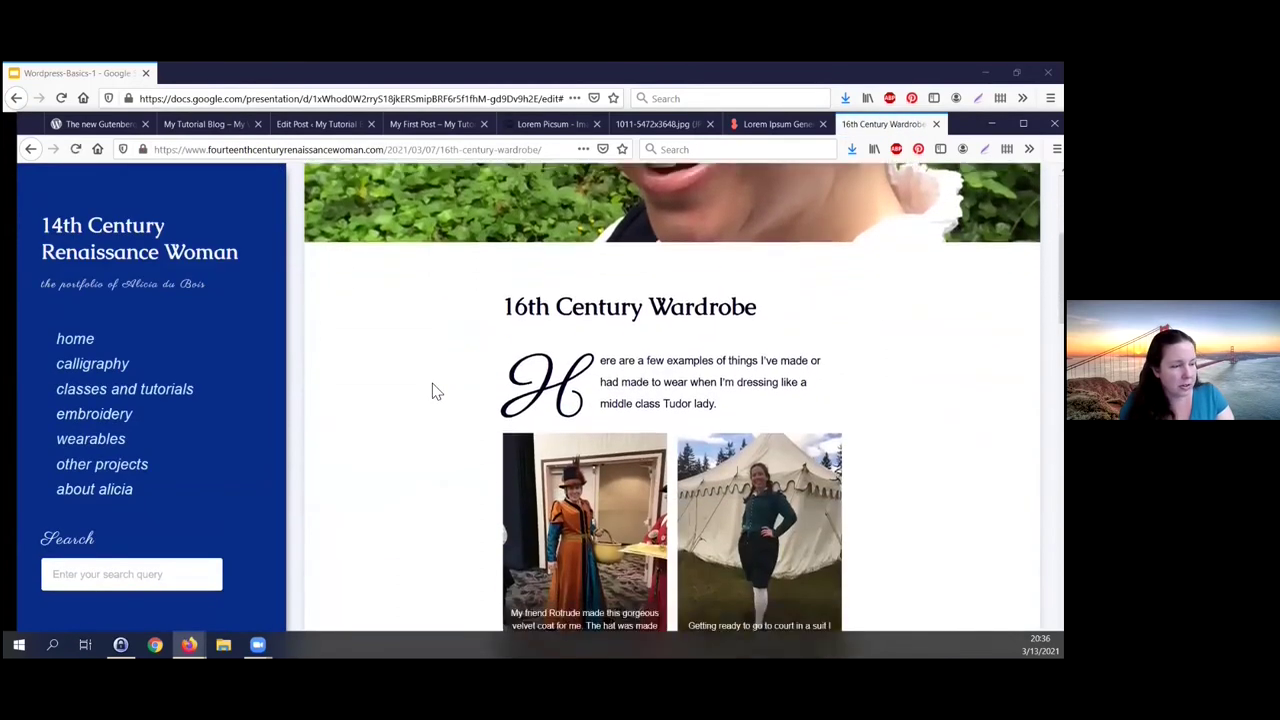
{"action": "scroll", "coordinate": [432, 391], "scroll_direction": "down", "scroll_amount": 8}
{"action": "scroll", "coordinate": [432, 391], "scroll_direction": "down", "scroll_amount": 5}
{"action": "scroll", "coordinate": [428, 380], "scroll_direction": "up", "scroll_amount": 15}
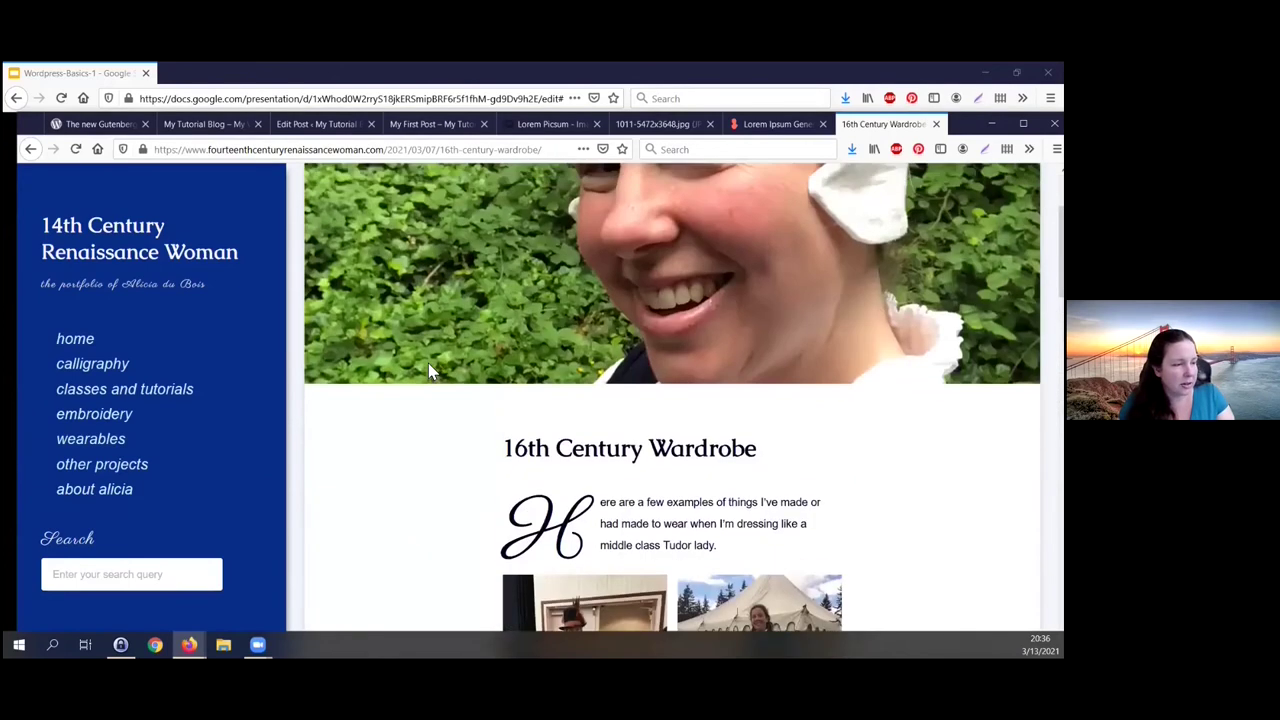
{"action": "scroll", "coordinate": [428, 364], "scroll_direction": "up", "scroll_amount": 3}
{"action": "scroll", "coordinate": [591, 451], "scroll_direction": "down", "scroll_amount": 1}
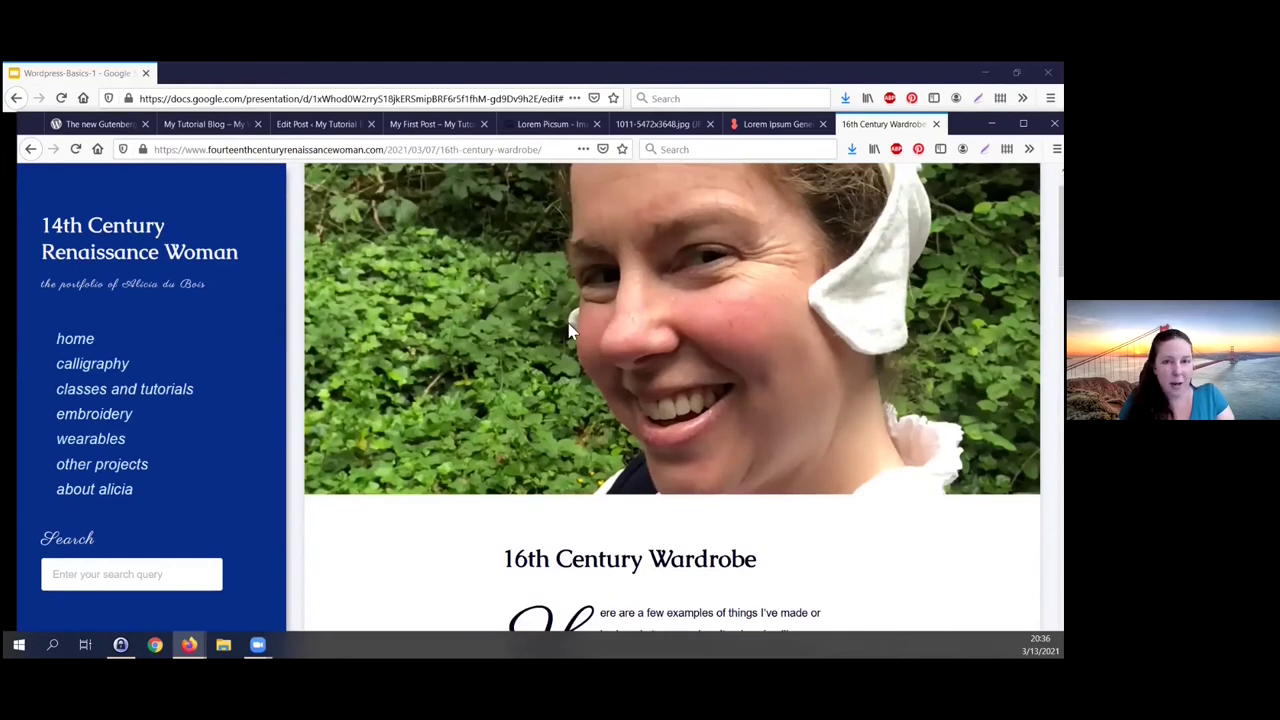
Step: Review the wardrobe post's title, introductory text, photo gallery and closing details, and return to the My First Post editor
{"action": "scroll", "coordinate": [568, 330], "scroll_direction": "down", "scroll_amount": 5}
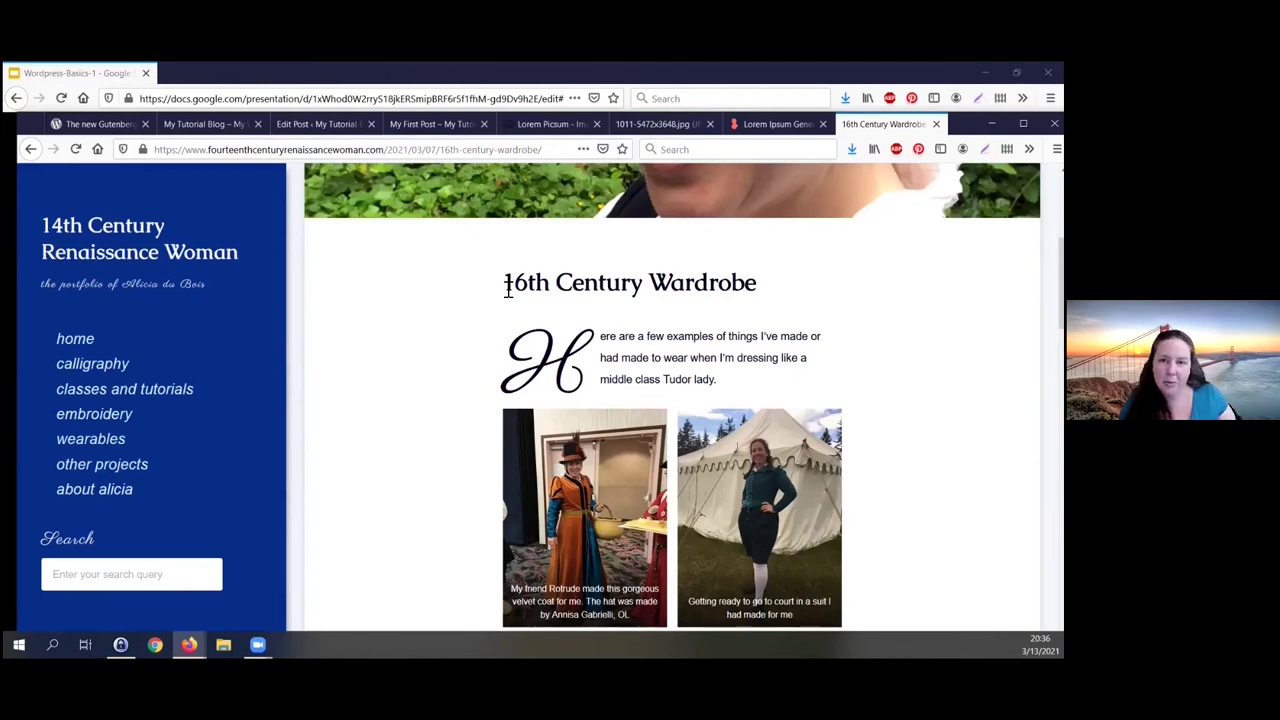
{"action": "left_click_drag", "start_coordinate": [507, 288], "coordinate": [757, 271]}
{"action": "left_click", "coordinate": [755, 275]}
{"action": "left_click_drag", "start_coordinate": [604, 337], "coordinate": [716, 381]}
{"action": "left_click", "coordinate": [716, 381]}
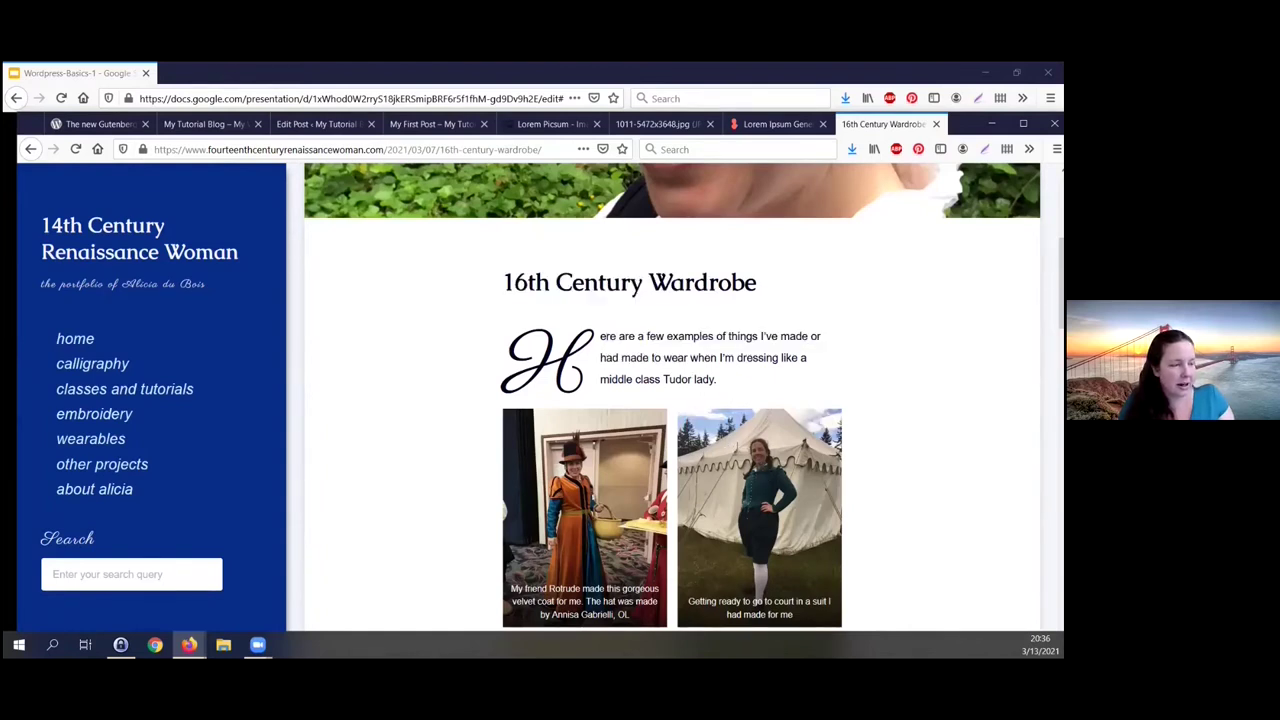
{"action": "scroll", "coordinate": [760, 500], "scroll_direction": "down", "scroll_amount": 3}
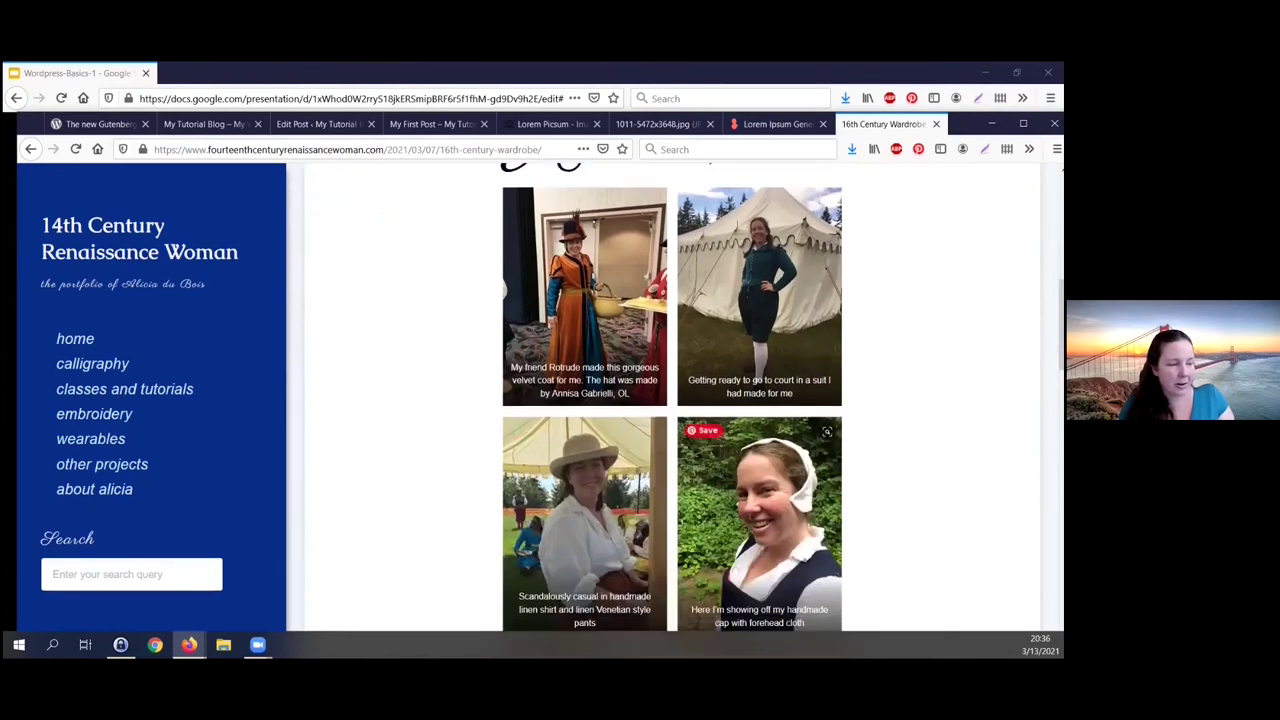
{"action": "scroll", "coordinate": [760, 500], "scroll_direction": "down", "scroll_amount": 6}
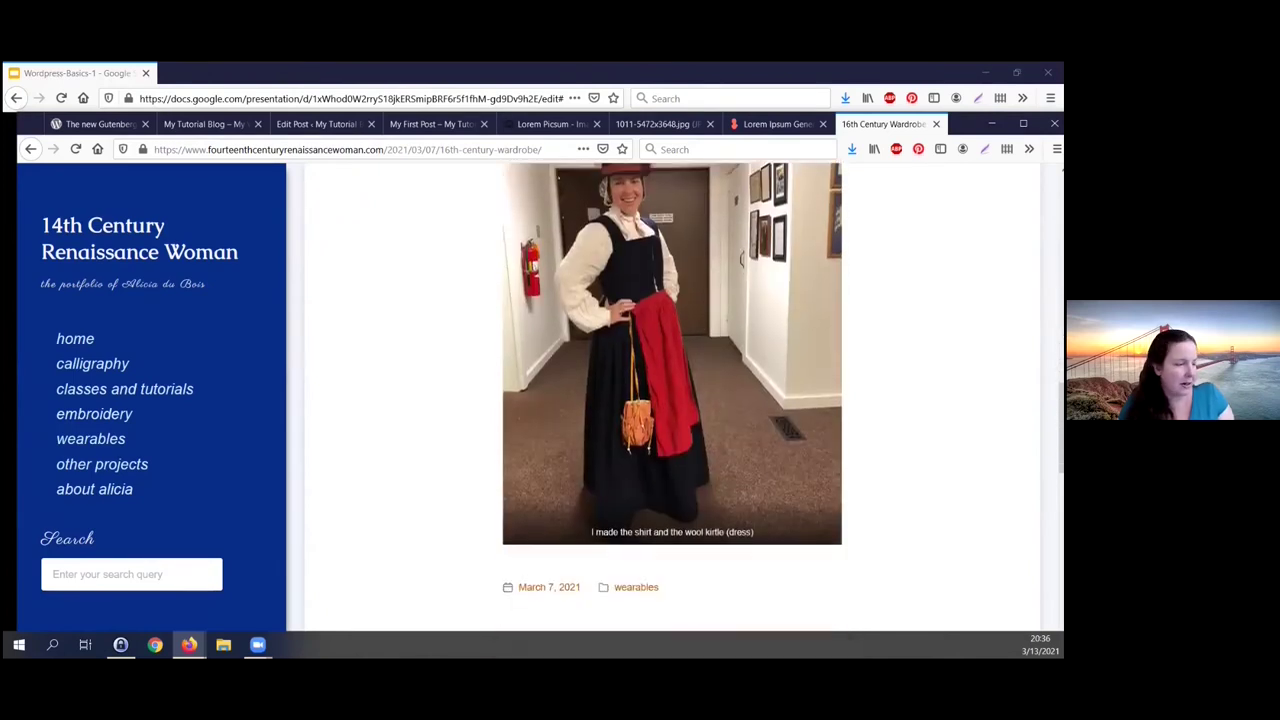
{"action": "scroll", "coordinate": [783, 396], "scroll_direction": "down", "scroll_amount": 1}
{"action": "scroll", "coordinate": [337, 252], "scroll_direction": "up", "scroll_amount": 10}
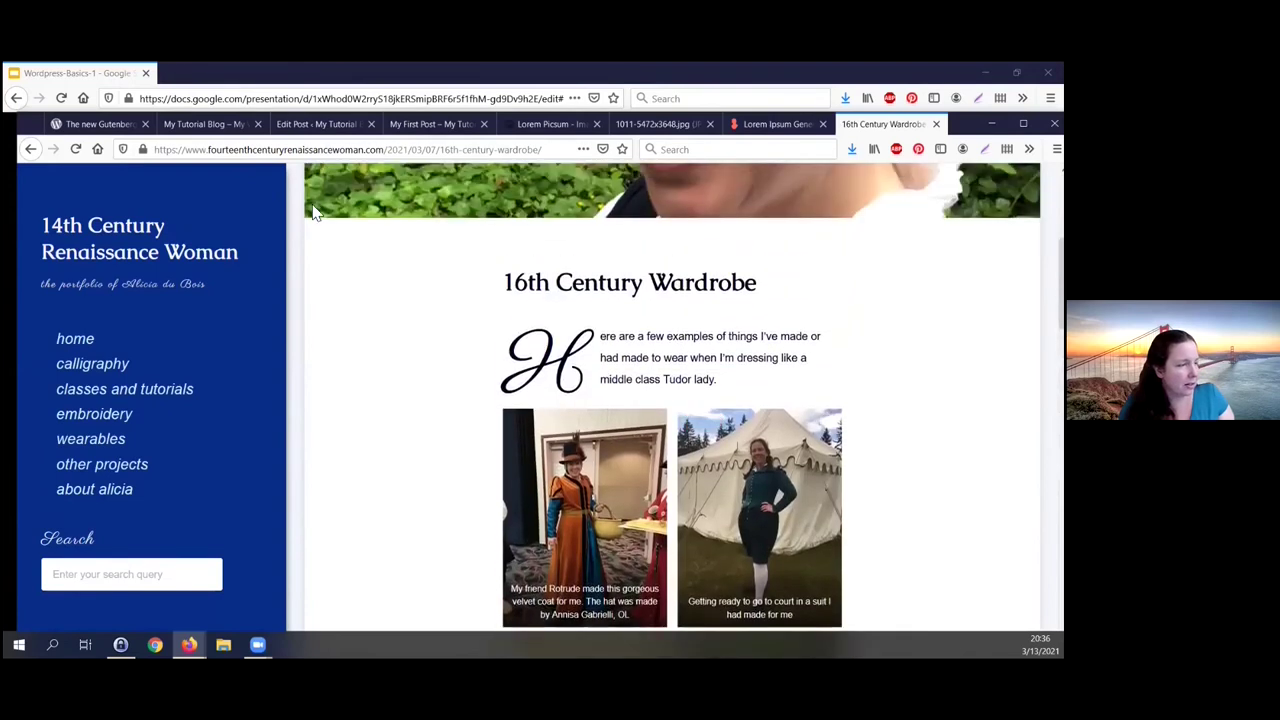
{"action": "left_click", "coordinate": [336, 125]}
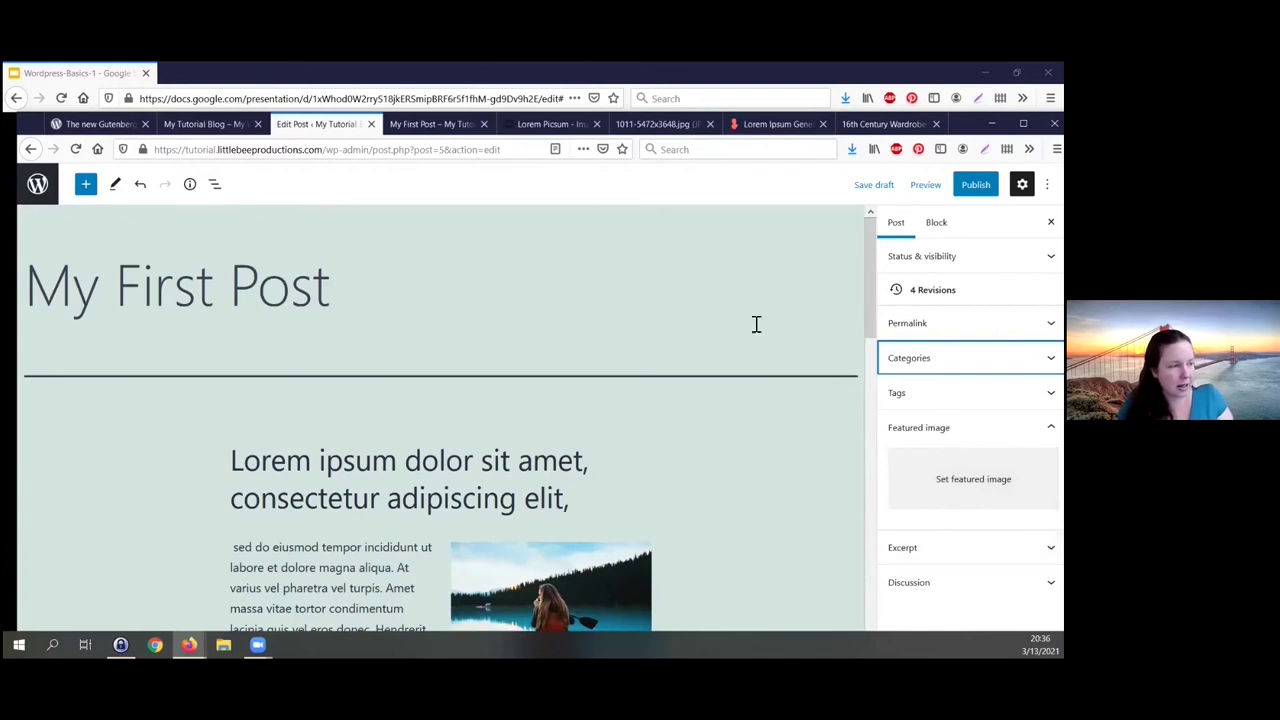
Step: Look over the post grid on the home page of the 14th Century Renaissance Woman site
{"action": "left_click", "coordinate": [848, 123]}
{"action": "left_click", "coordinate": [75, 338]}
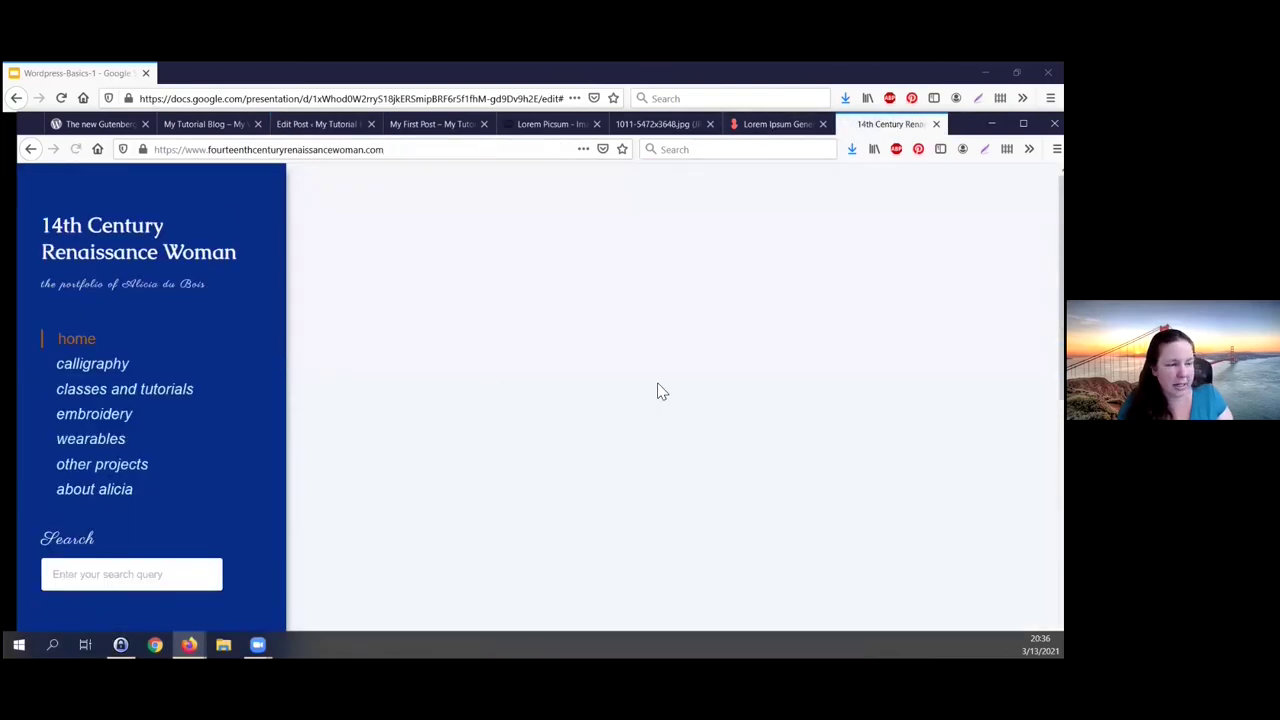
{"action": "scroll", "coordinate": [797, 407], "scroll_direction": "down", "scroll_amount": 1}
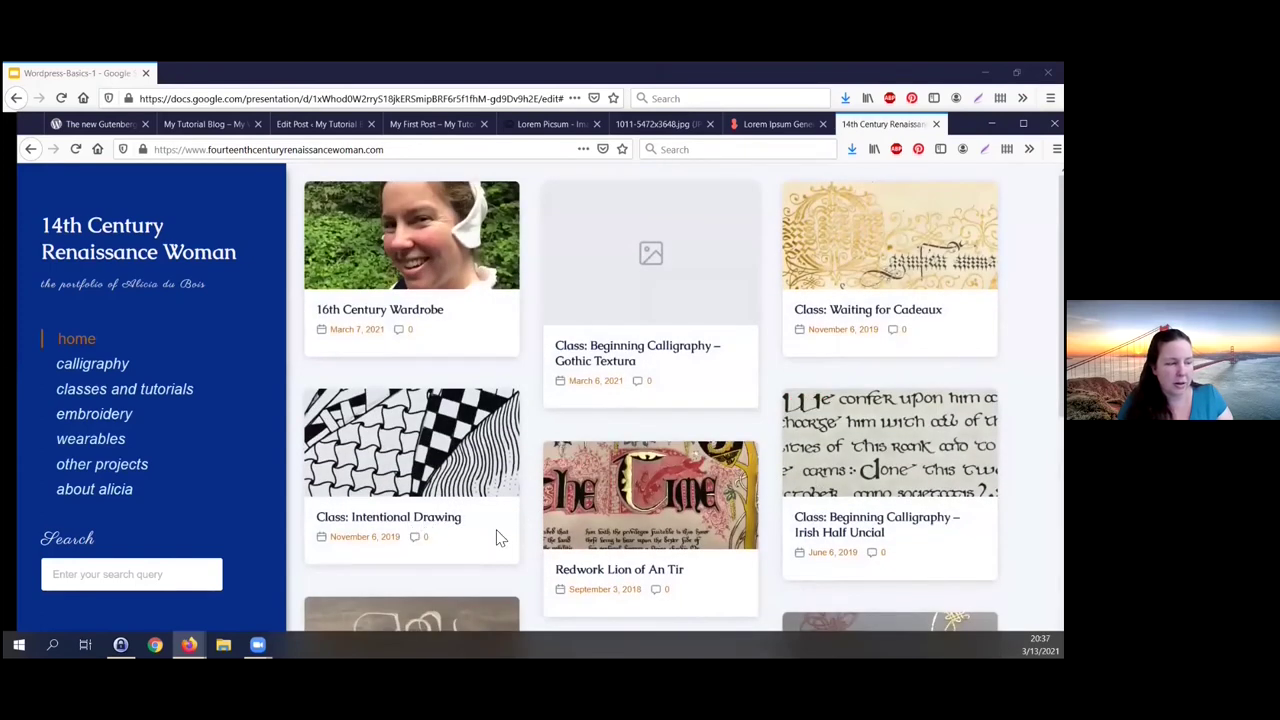
{"action": "scroll", "coordinate": [660, 543], "scroll_direction": "down", "scroll_amount": 6}
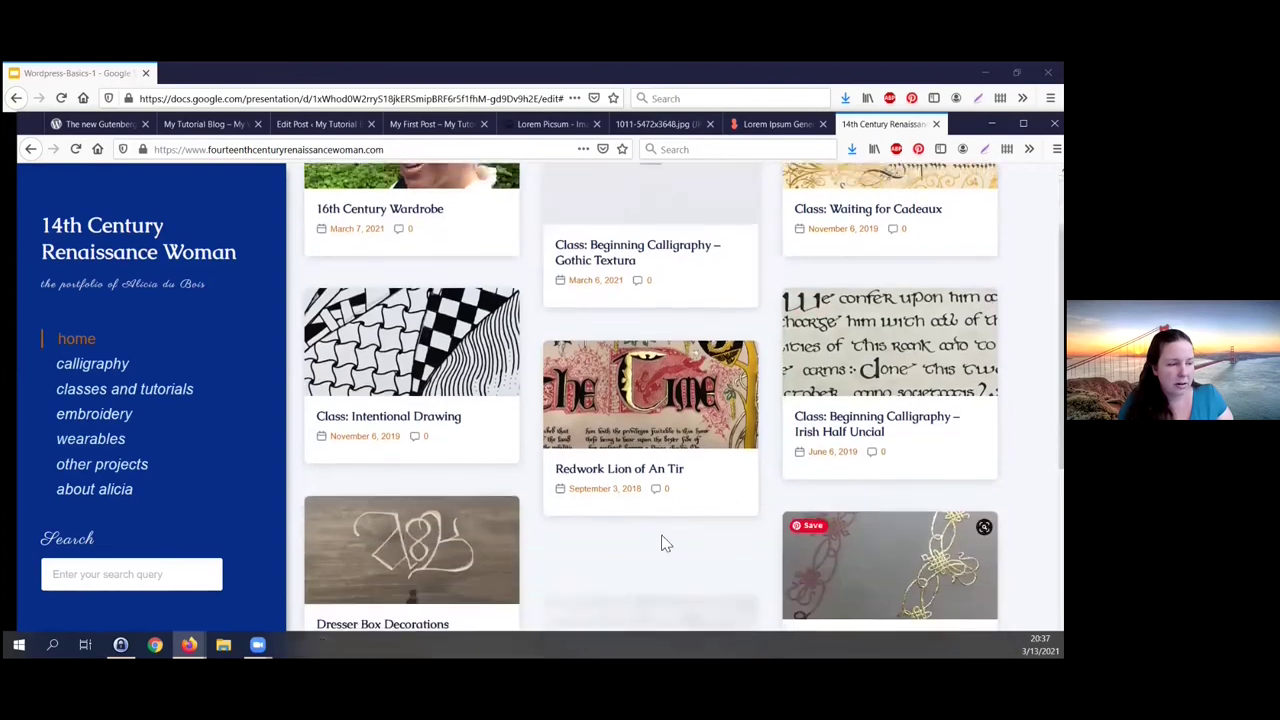
{"action": "scroll", "coordinate": [663, 291], "scroll_direction": "up", "scroll_amount": 6}
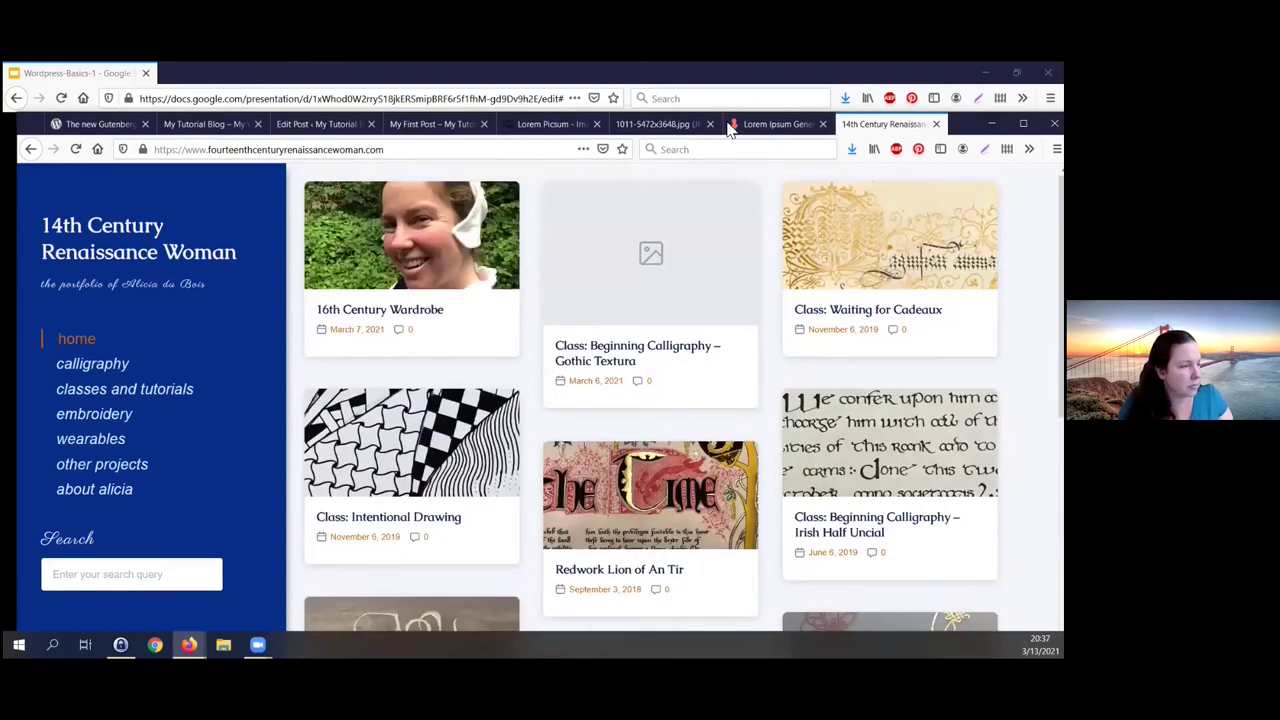
Step: Copy the My First Post paragraph text from "sed do eiusmod" through "lacinia quis vel eros donec." into the post's excerpt
{"action": "left_click", "coordinate": [342, 128]}
{"action": "scroll", "coordinate": [690, 380], "scroll_direction": "down", "scroll_amount": 1}
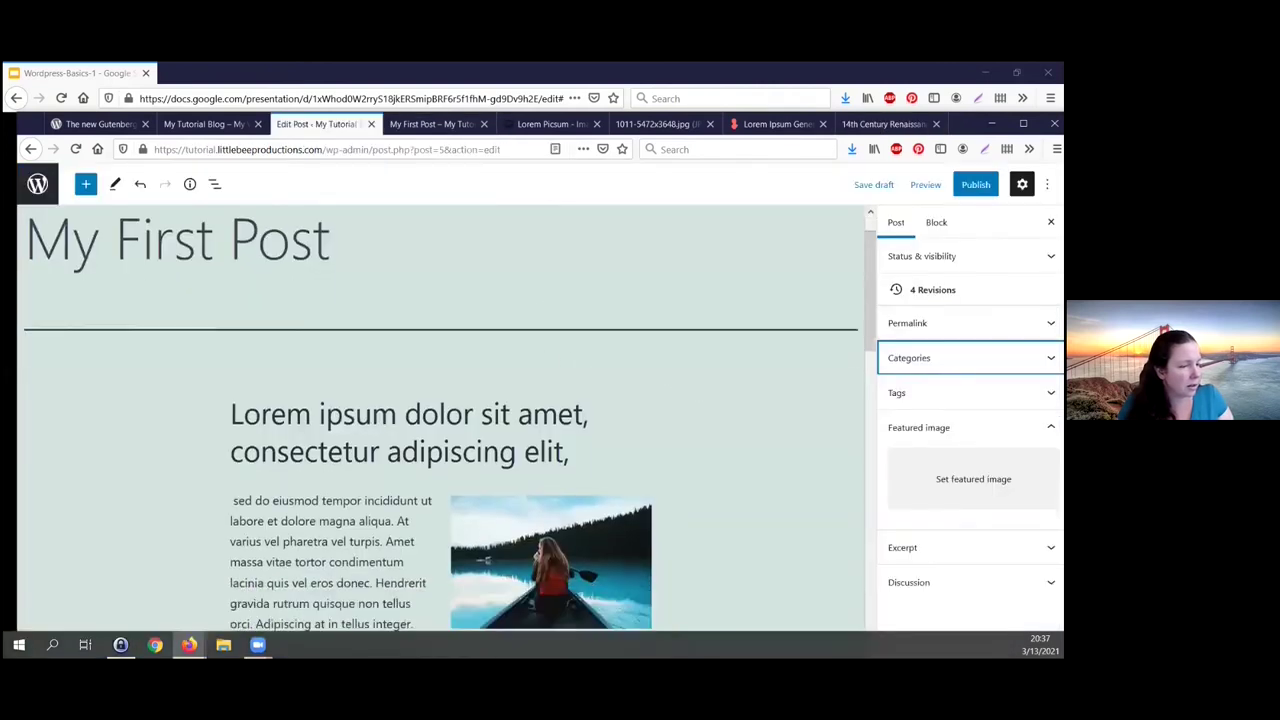
{"action": "left_click", "coordinate": [960, 547]}
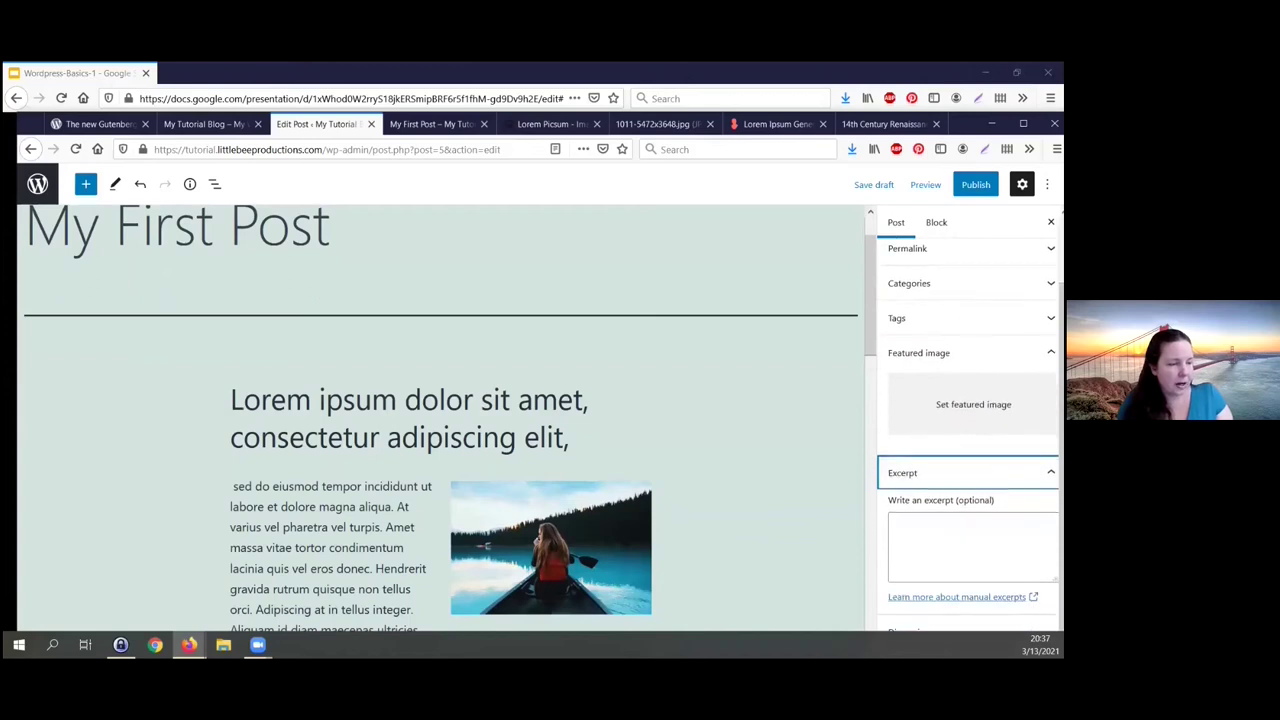
{"action": "left_click", "coordinate": [960, 545]}
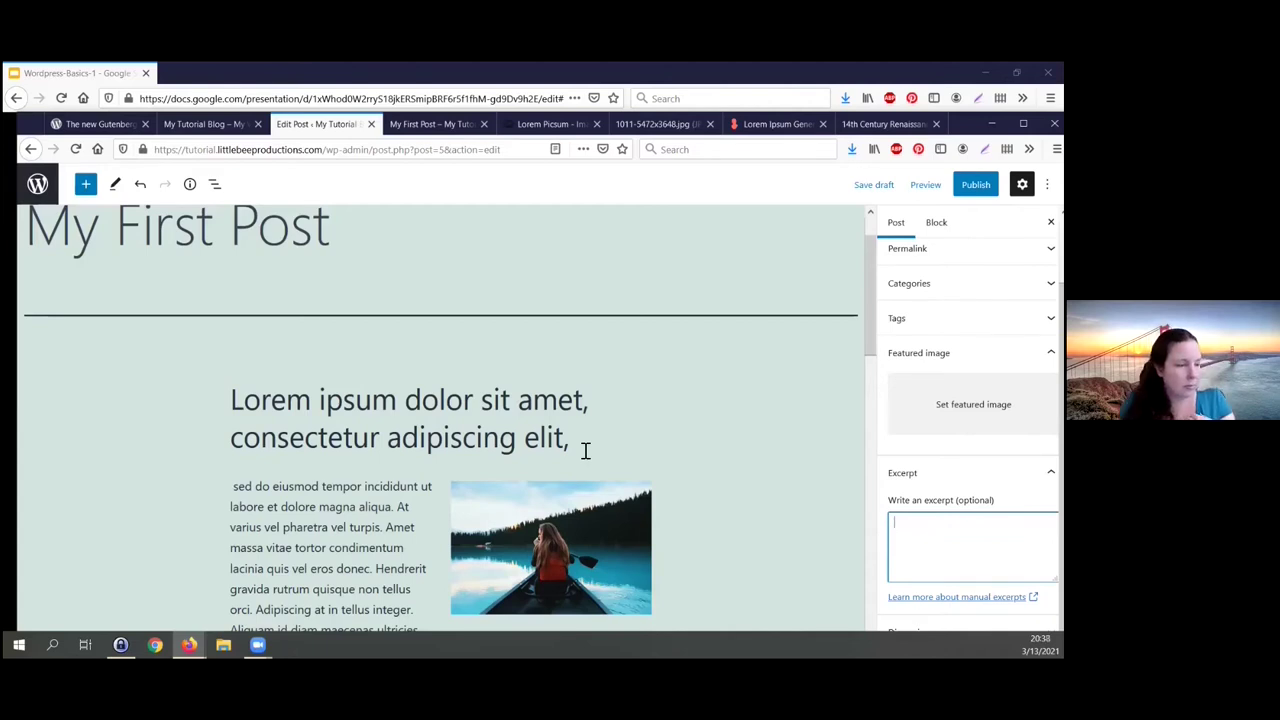
{"action": "left_click", "coordinate": [253, 501]}
{"action": "left_click_drag", "start_coordinate": [234, 488], "coordinate": [378, 578]}
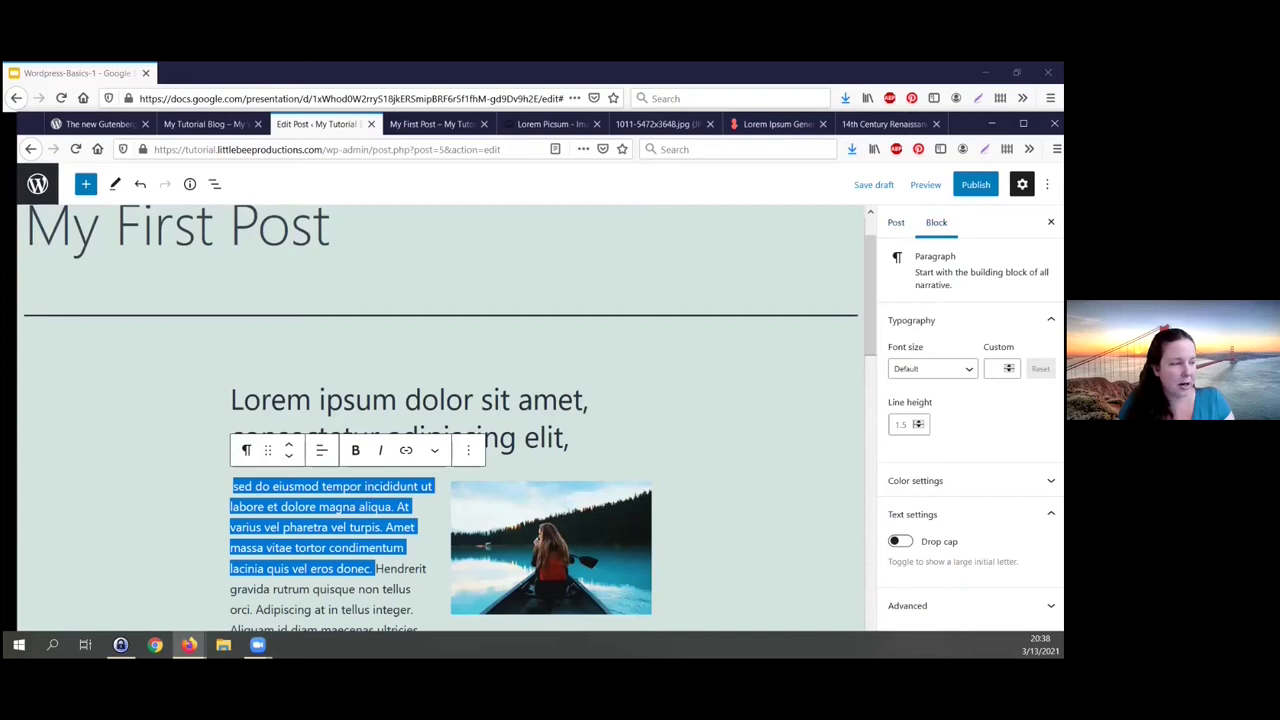
{"action": "left_click", "coordinate": [896, 222]}
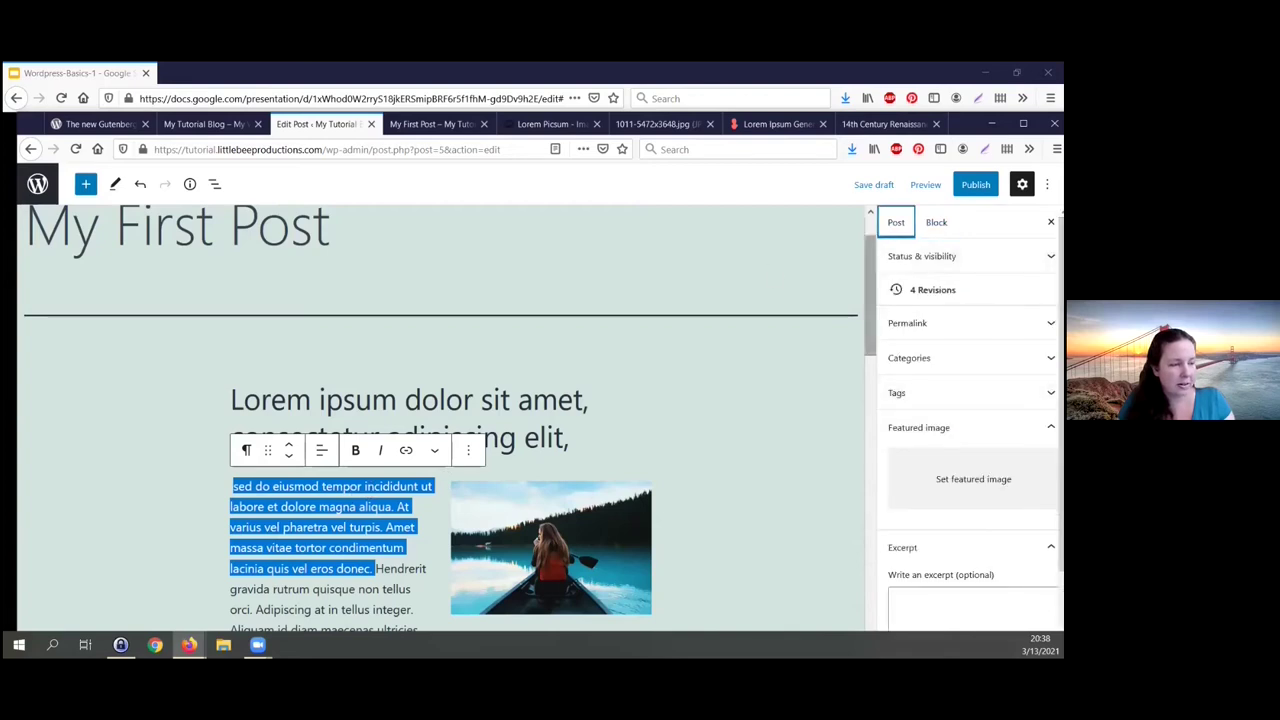
{"action": "scroll", "coordinate": [970, 420], "scroll_direction": "down", "scroll_amount": 1}
{"action": "scroll", "coordinate": [970, 430], "scroll_direction": "down", "scroll_amount": 1}
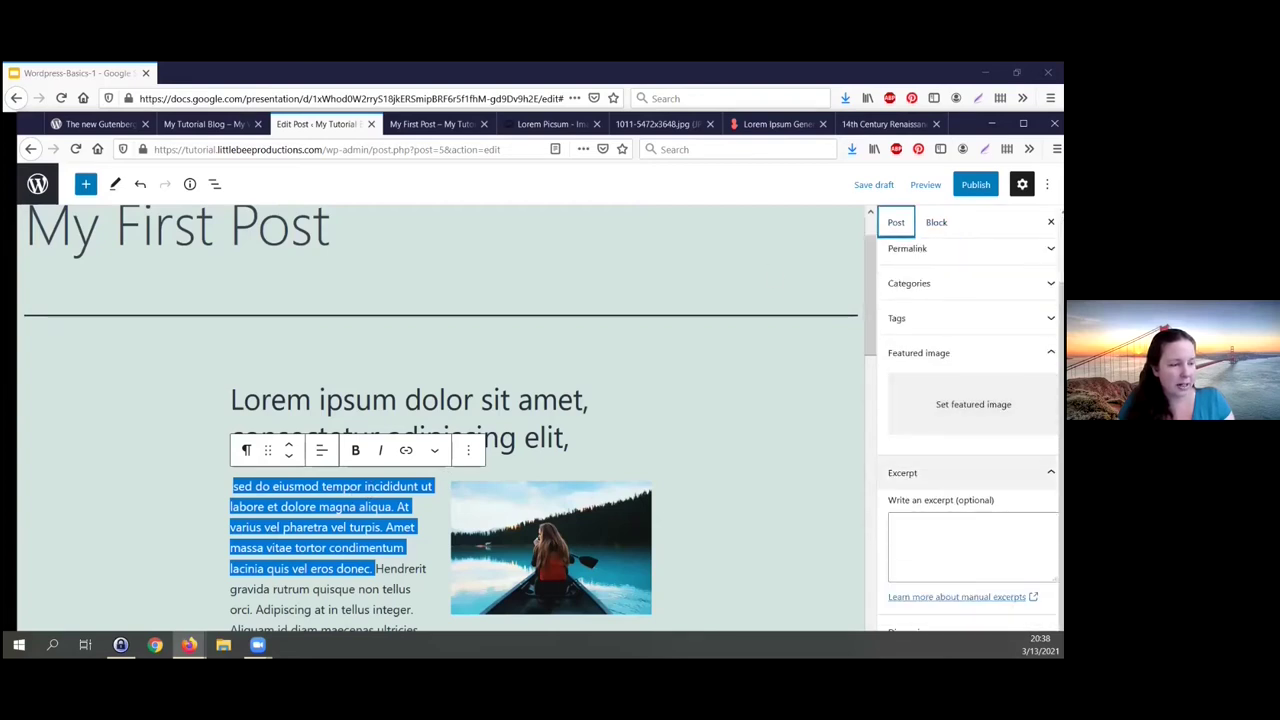
{"action": "left_click", "coordinate": [930, 535]}
{"action": "key", "text": "ctrl+v"}
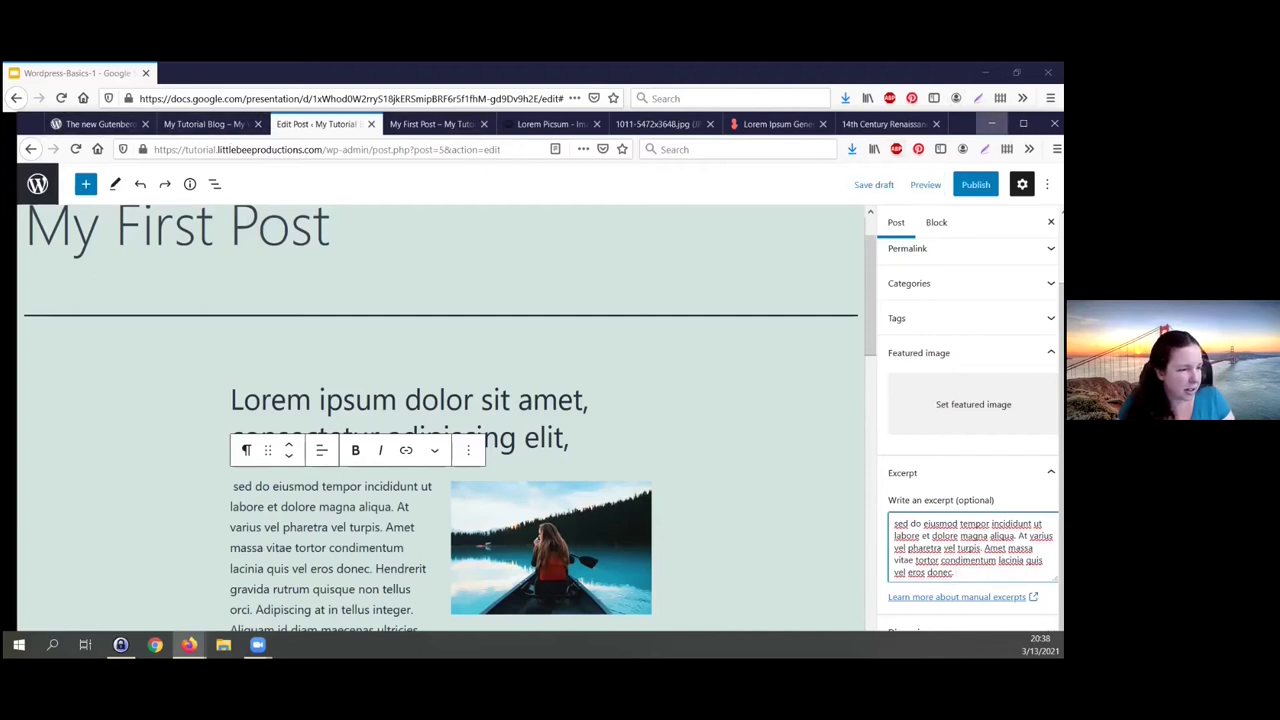
Step: Collapse the post's Excerpt settings and expand its Discussion settings to review the comment and pingback options
{"action": "key", "text": "super+Up"}
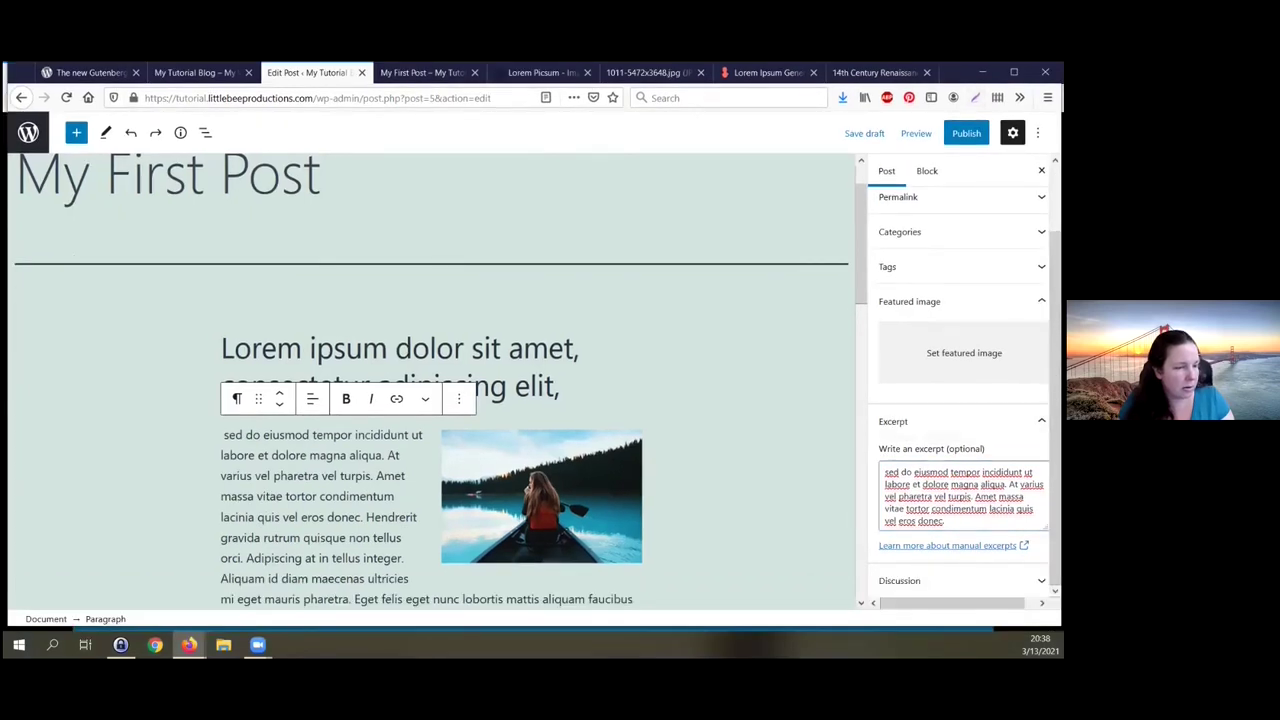
{"action": "key", "text": "shift+Tab"}
{"action": "key", "text": "Return"}
{"action": "key", "text": "Tab"}
{"action": "key", "text": "Return"}
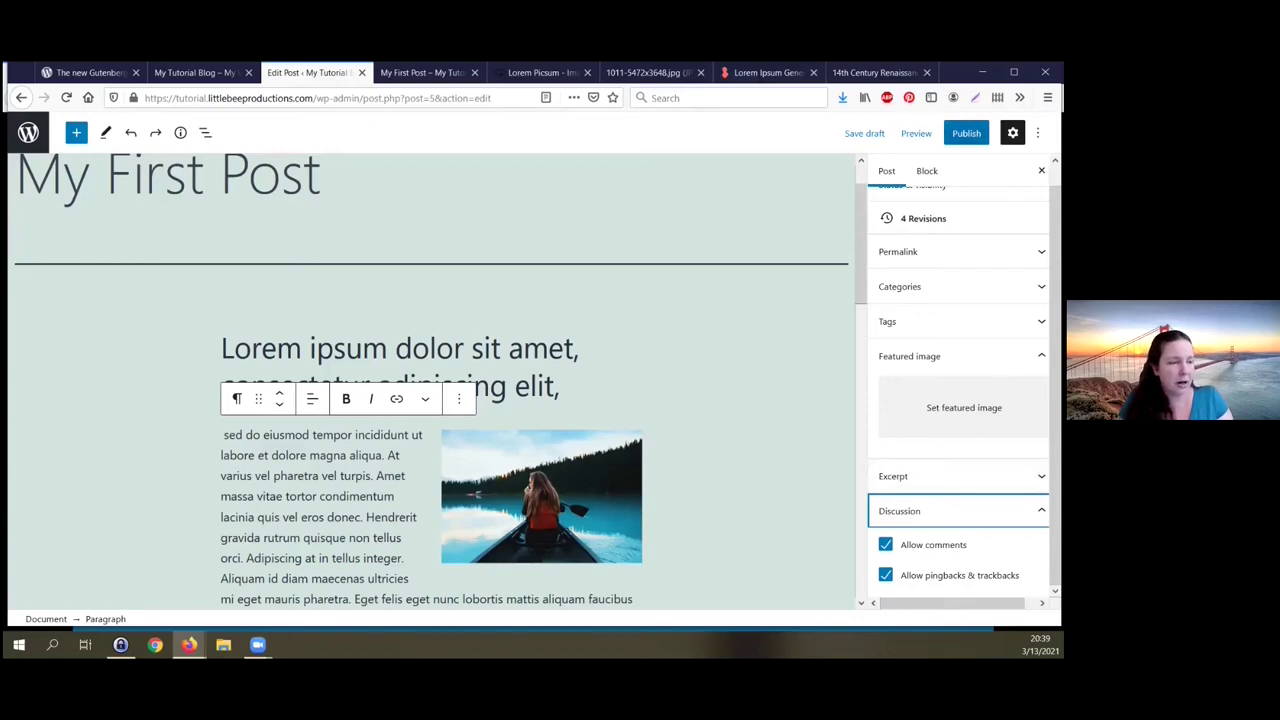
Step: Publish My First Post with public visibility and close the publishing confirmation
{"action": "left_click", "coordinate": [966, 133]}
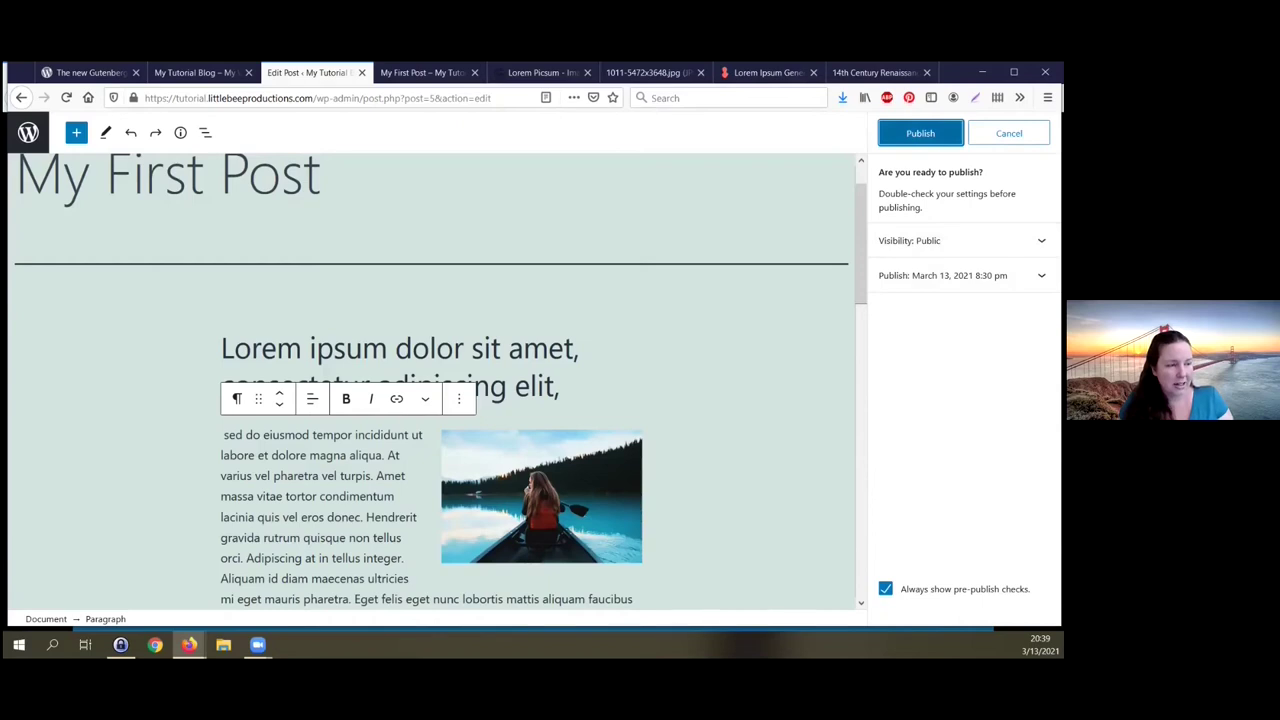
{"action": "left_click", "coordinate": [920, 133]}
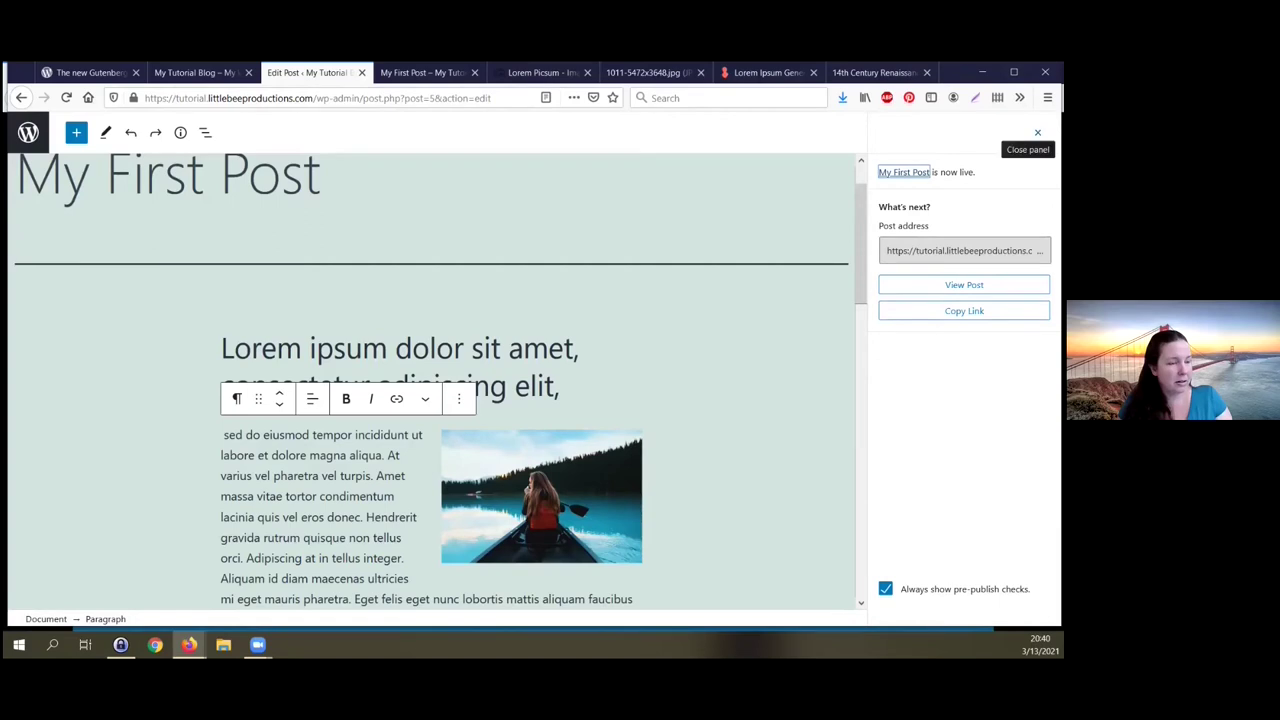
{"action": "left_click", "coordinate": [1037, 132]}
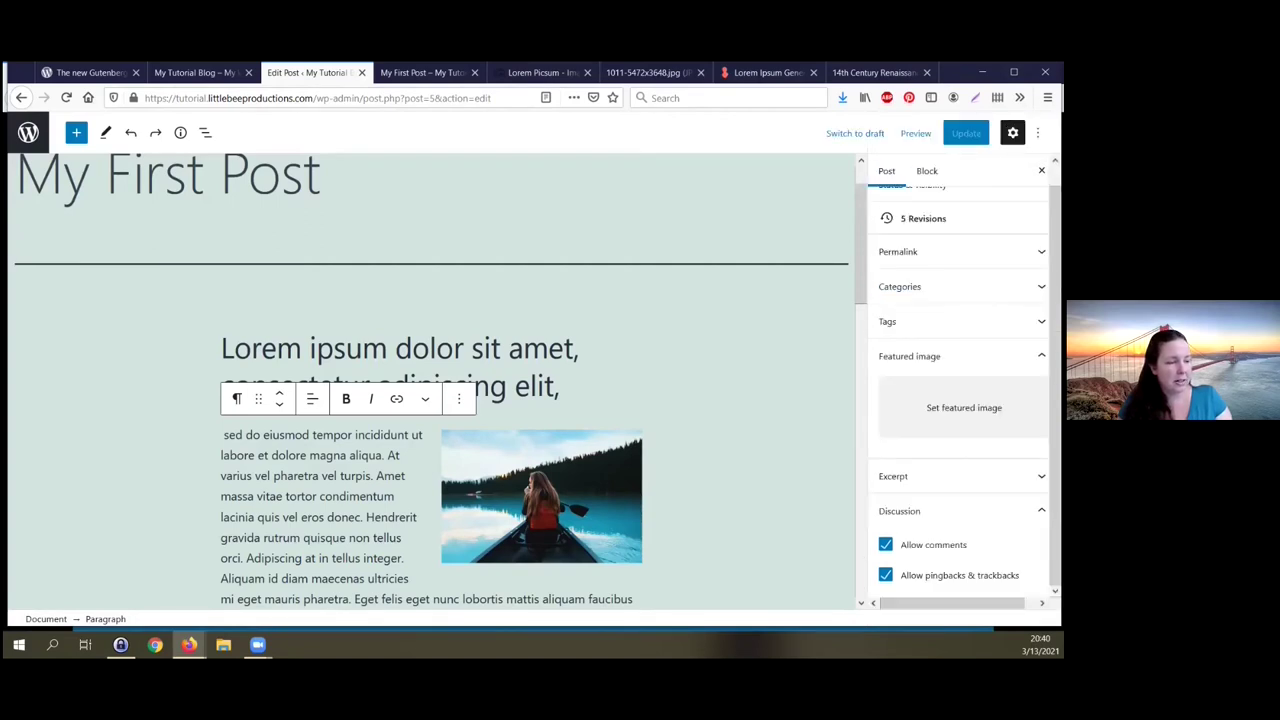
Step: Open the live My First Post page from its permalink and look through the published content
{"action": "left_click", "coordinate": [898, 251]}
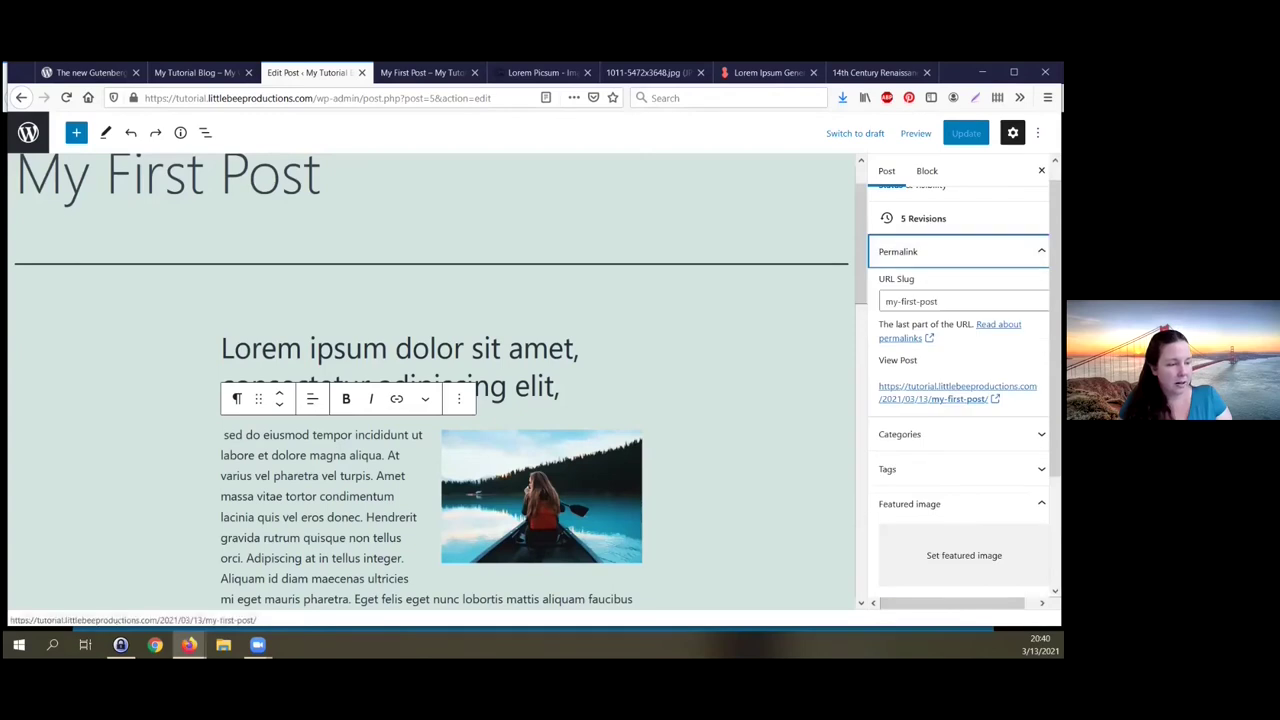
{"action": "left_click", "coordinate": [957, 392]}
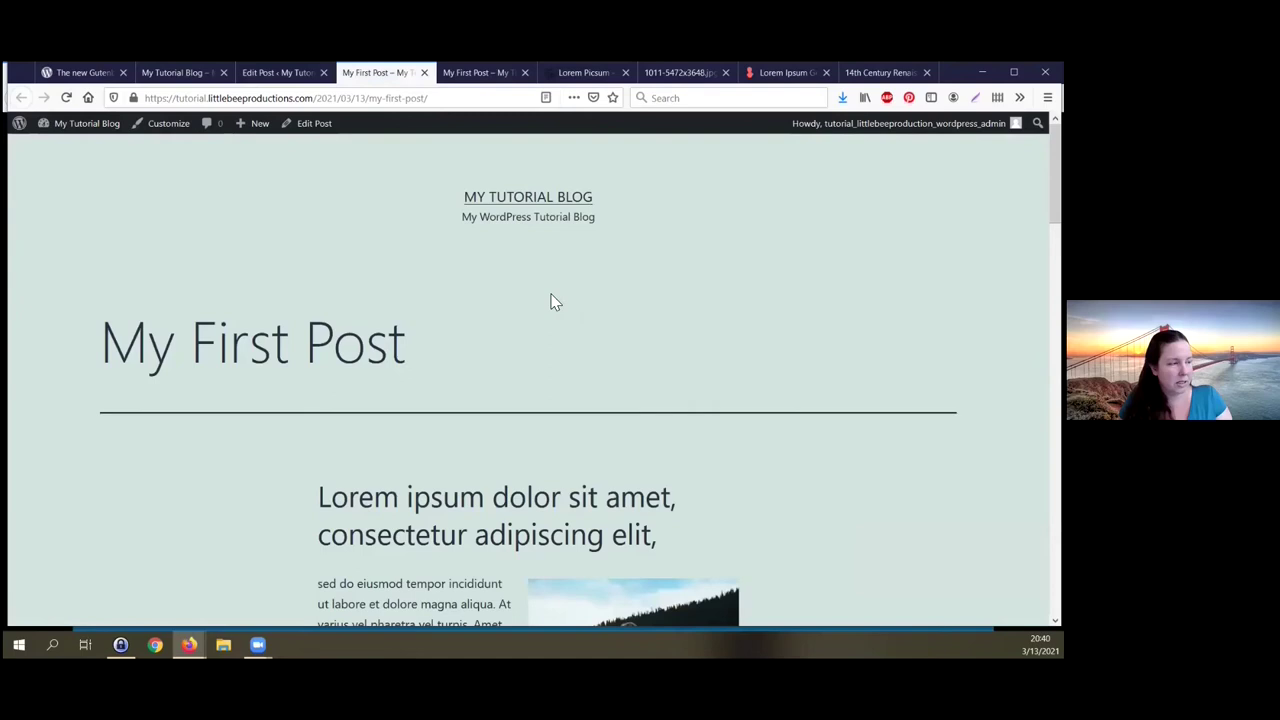
{"action": "scroll", "coordinate": [681, 322], "scroll_direction": "down", "scroll_amount": 5}
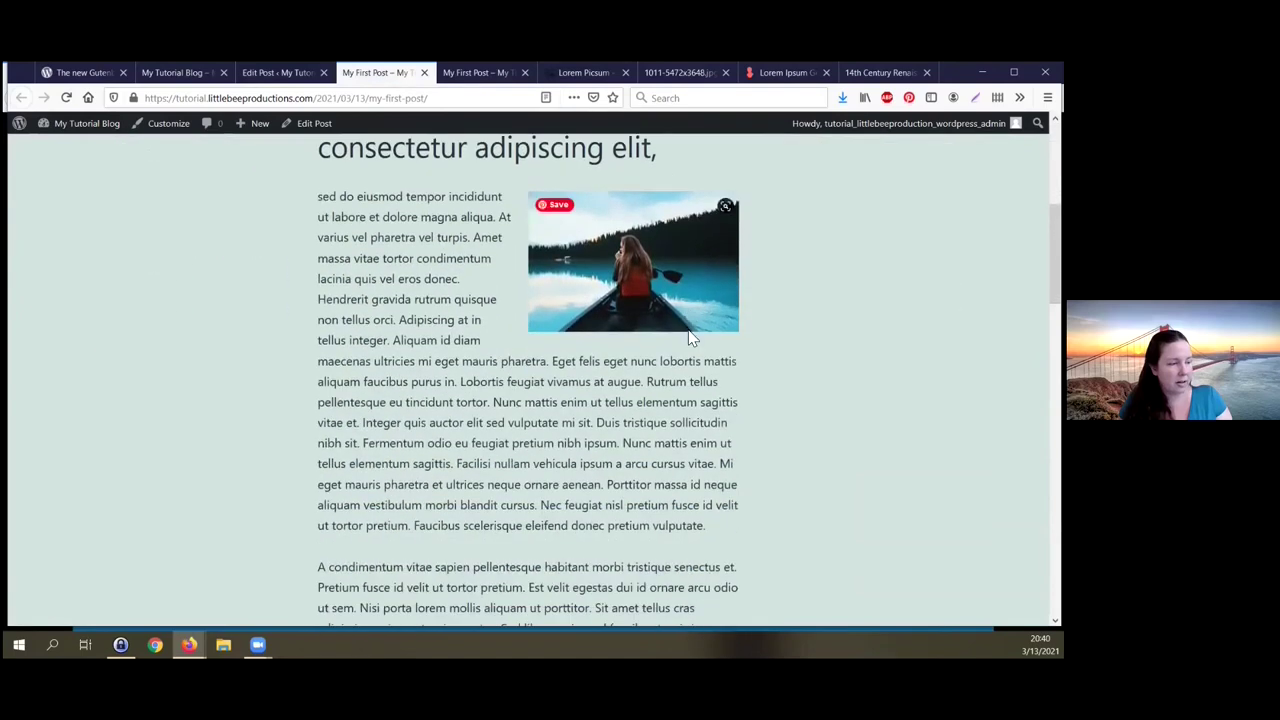
{"action": "scroll", "coordinate": [690, 338], "scroll_direction": "down", "scroll_amount": 4}
{"action": "scroll", "coordinate": [692, 331], "scroll_direction": "up", "scroll_amount": 6}
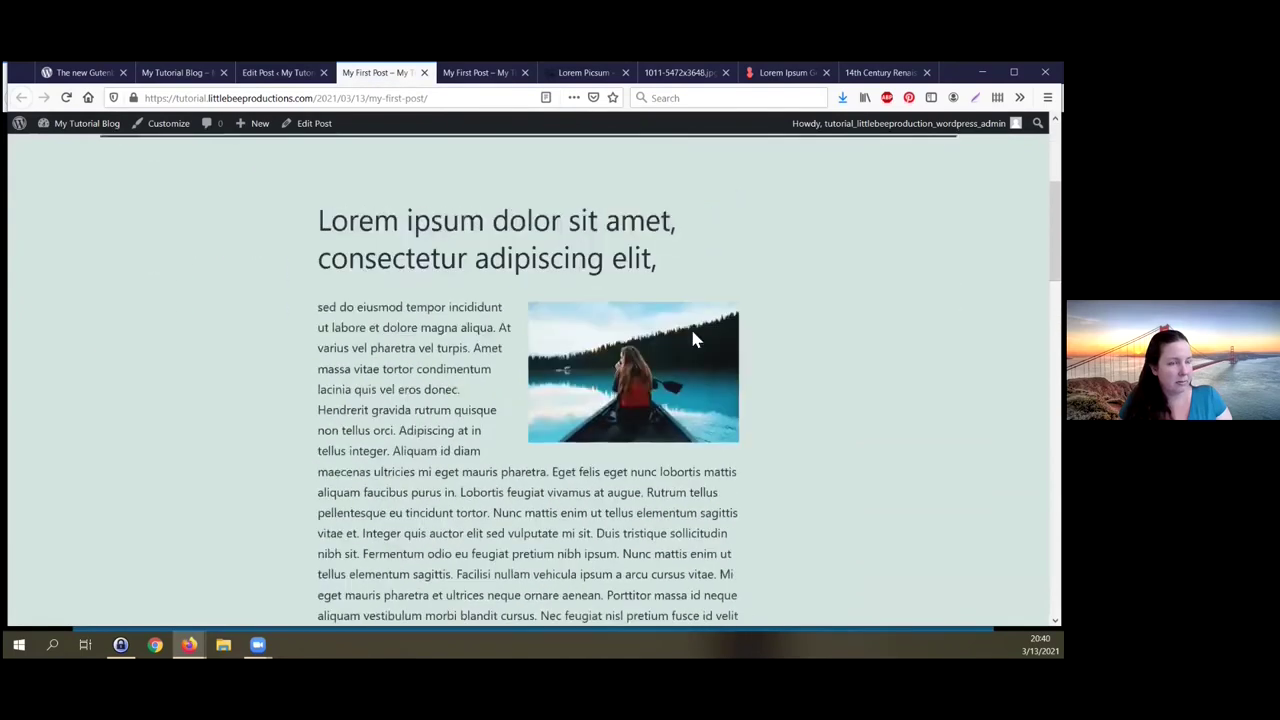
{"action": "scroll", "coordinate": [692, 332], "scroll_direction": "up", "scroll_amount": 3}
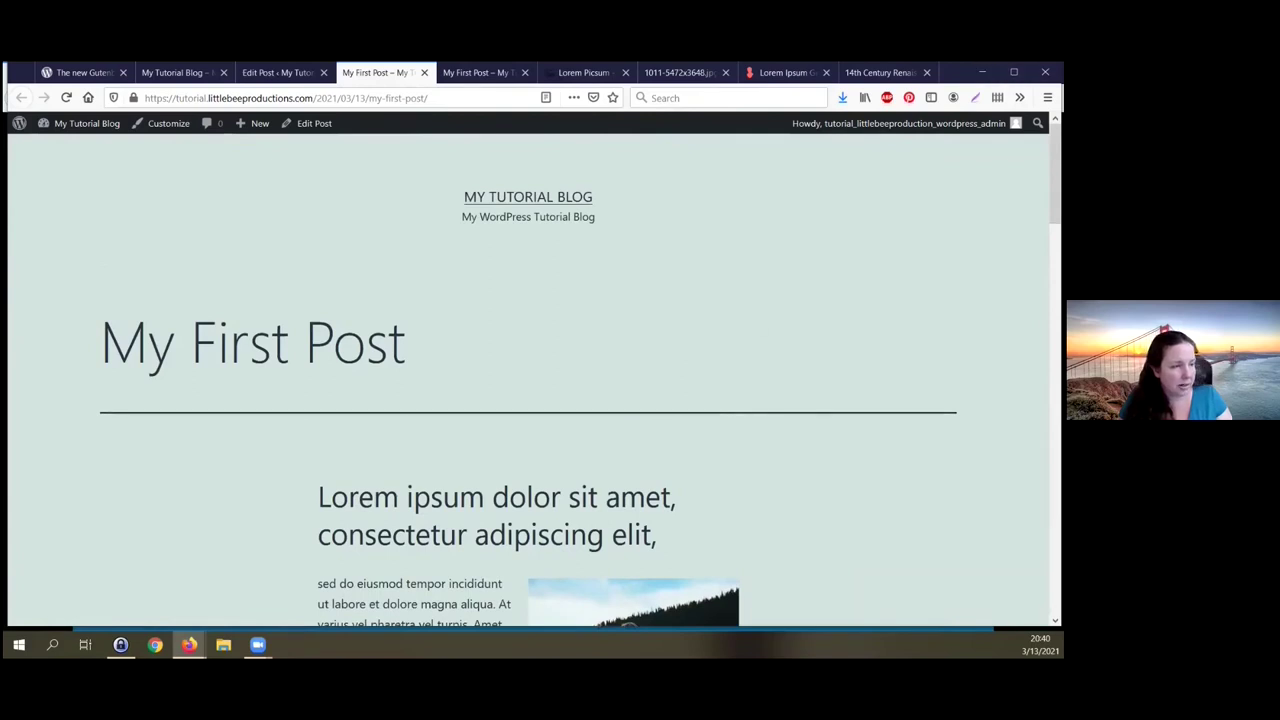
Step: Return to the post editor and leave it for the site's list of all posts
{"action": "left_click_drag", "start_coordinate": [295, 82], "coordinate": [295, 136]}
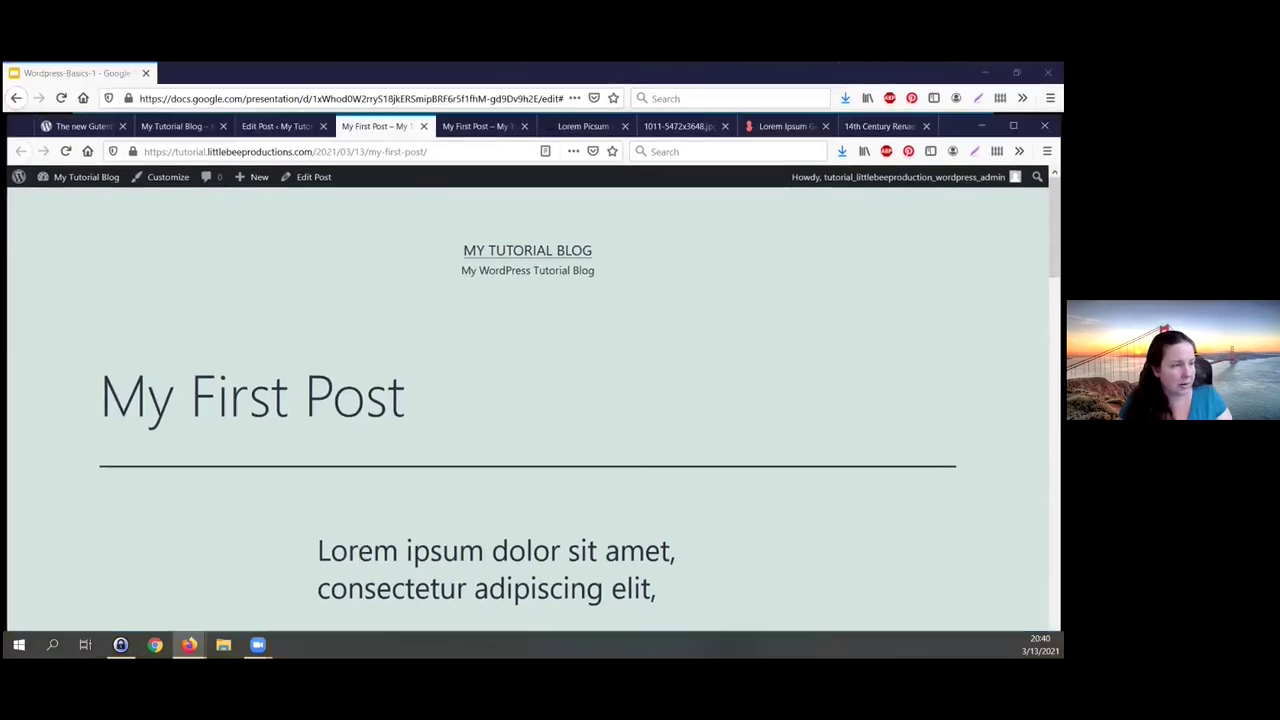
{"action": "left_click", "coordinate": [270, 126]}
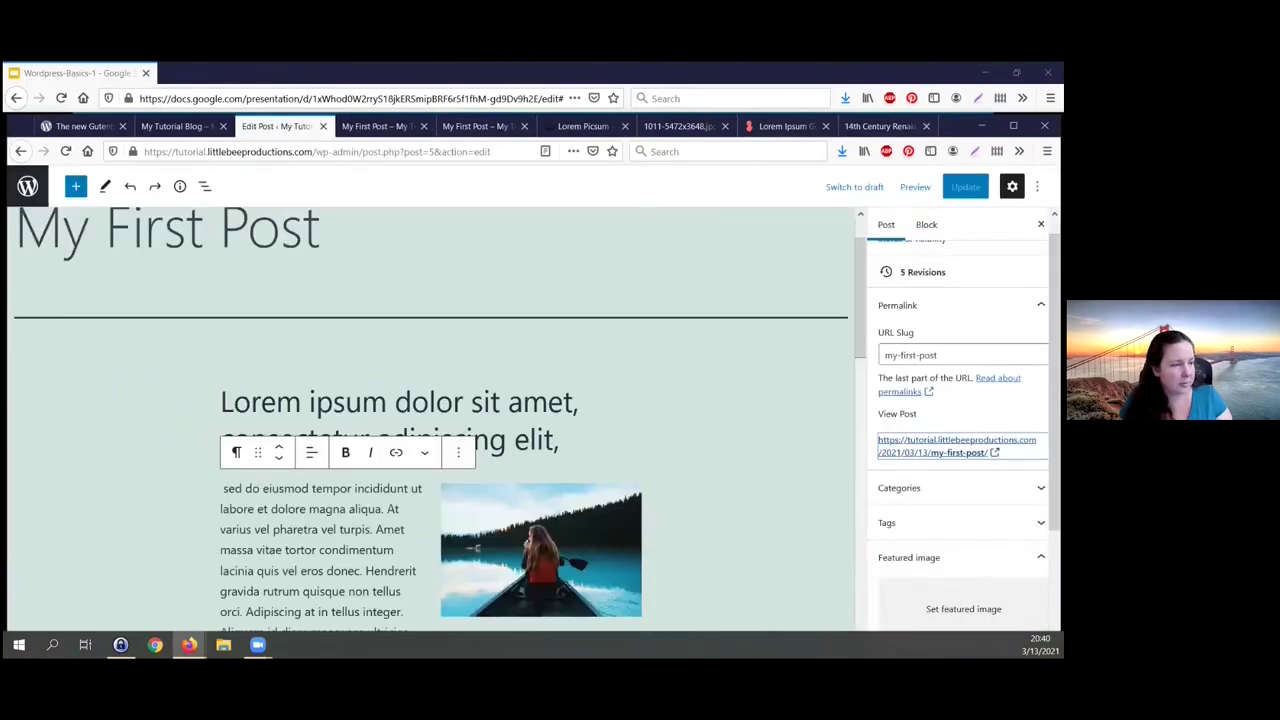
{"action": "left_click_drag", "start_coordinate": [296, 126], "coordinate": [300, 96]}
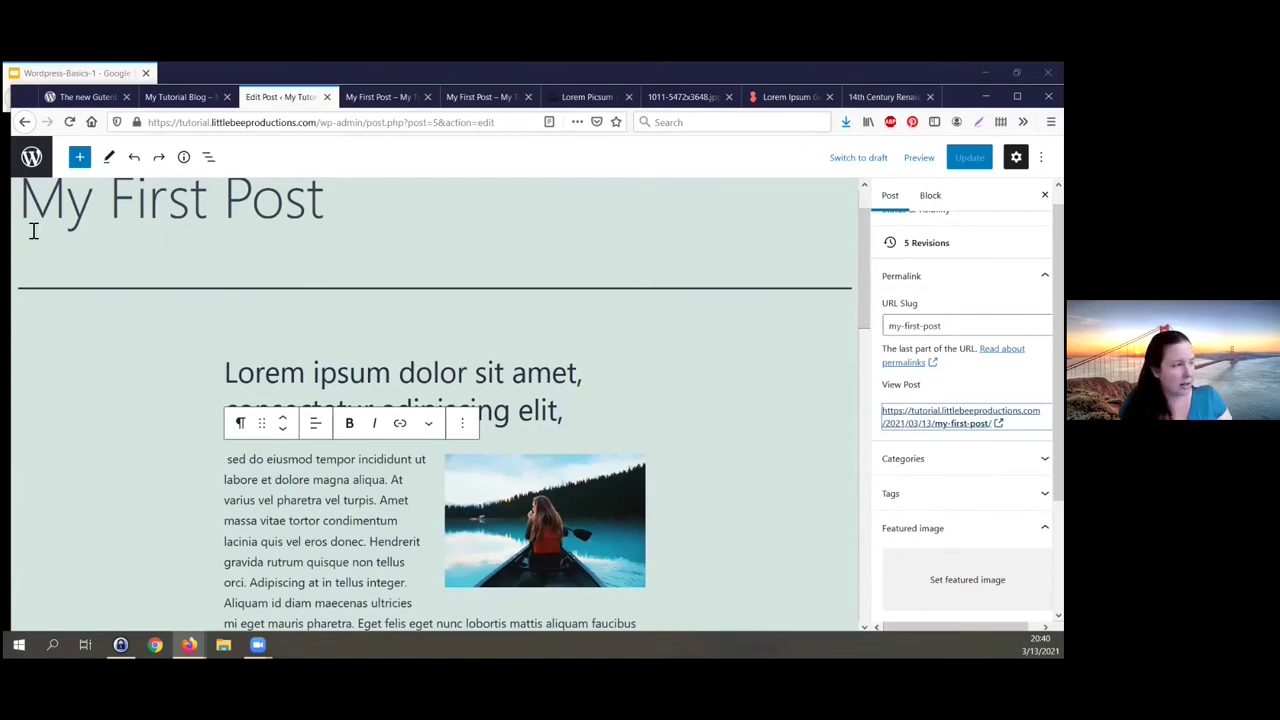
{"action": "left_click", "coordinate": [32, 160]}
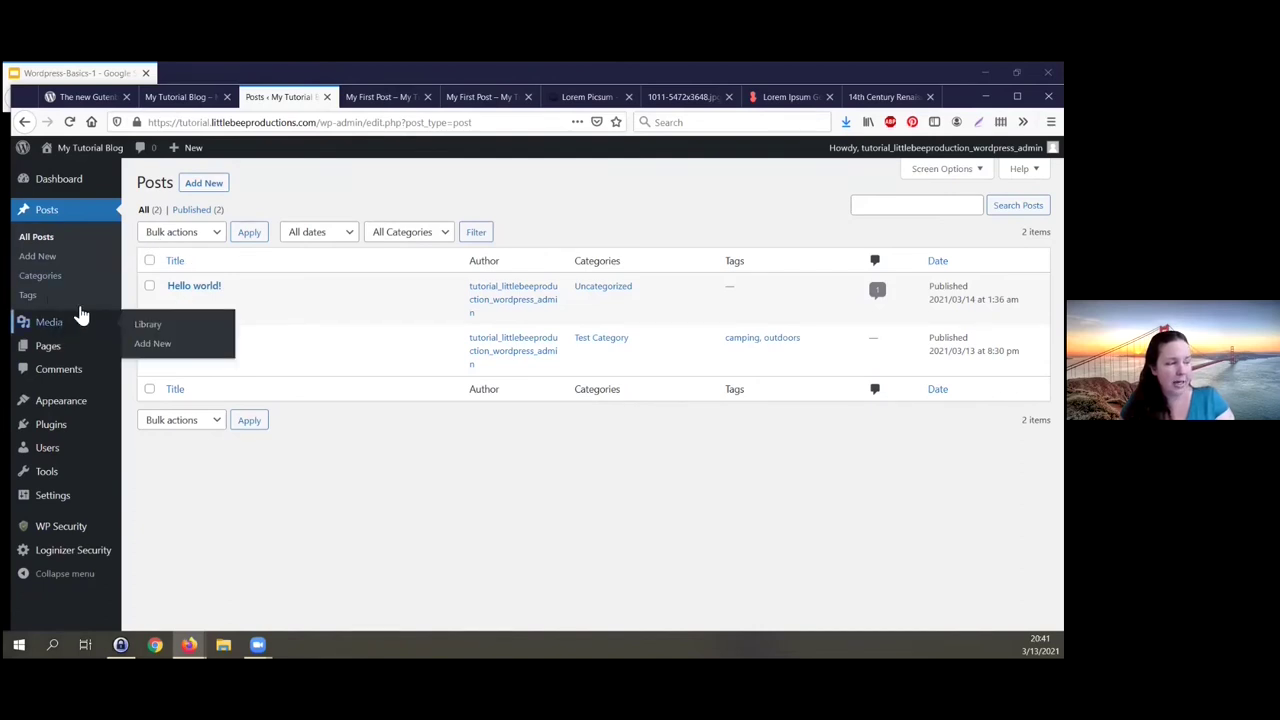
Step: Open Test Category for editing from the post categories list
{"action": "mouse_move", "coordinate": [62, 322]}
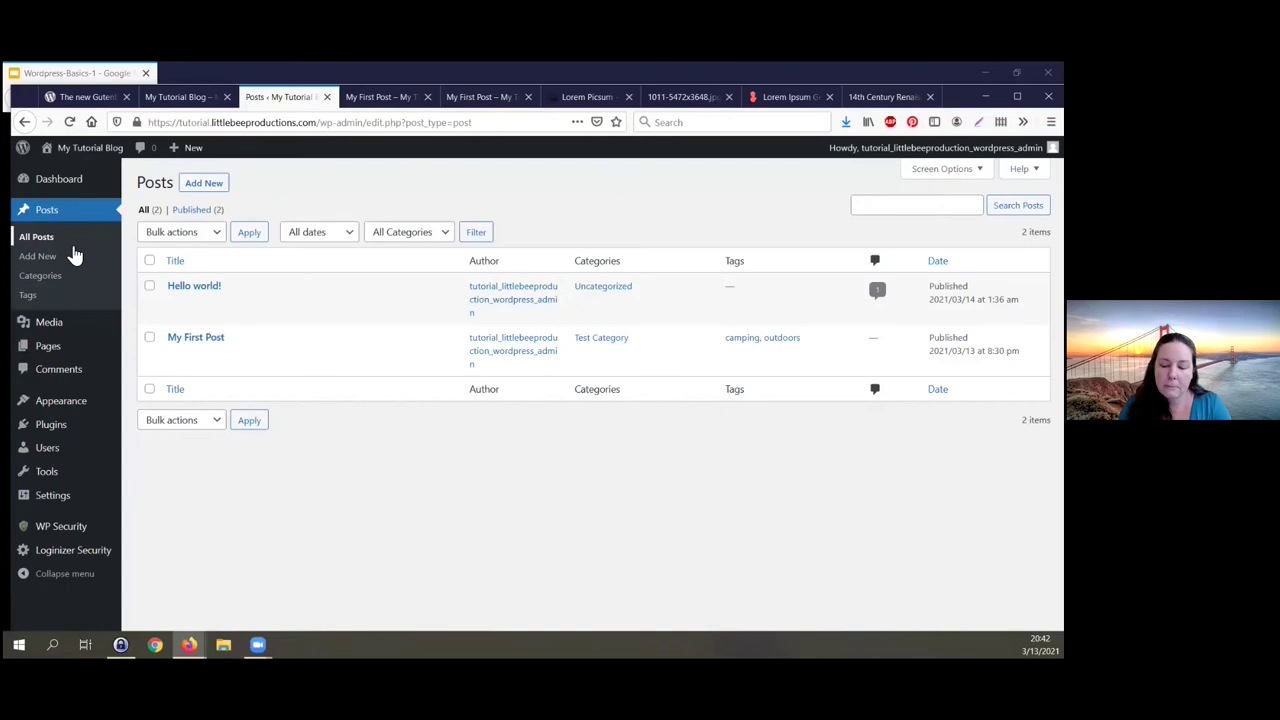
{"action": "mouse_move", "coordinate": [257, 644]}
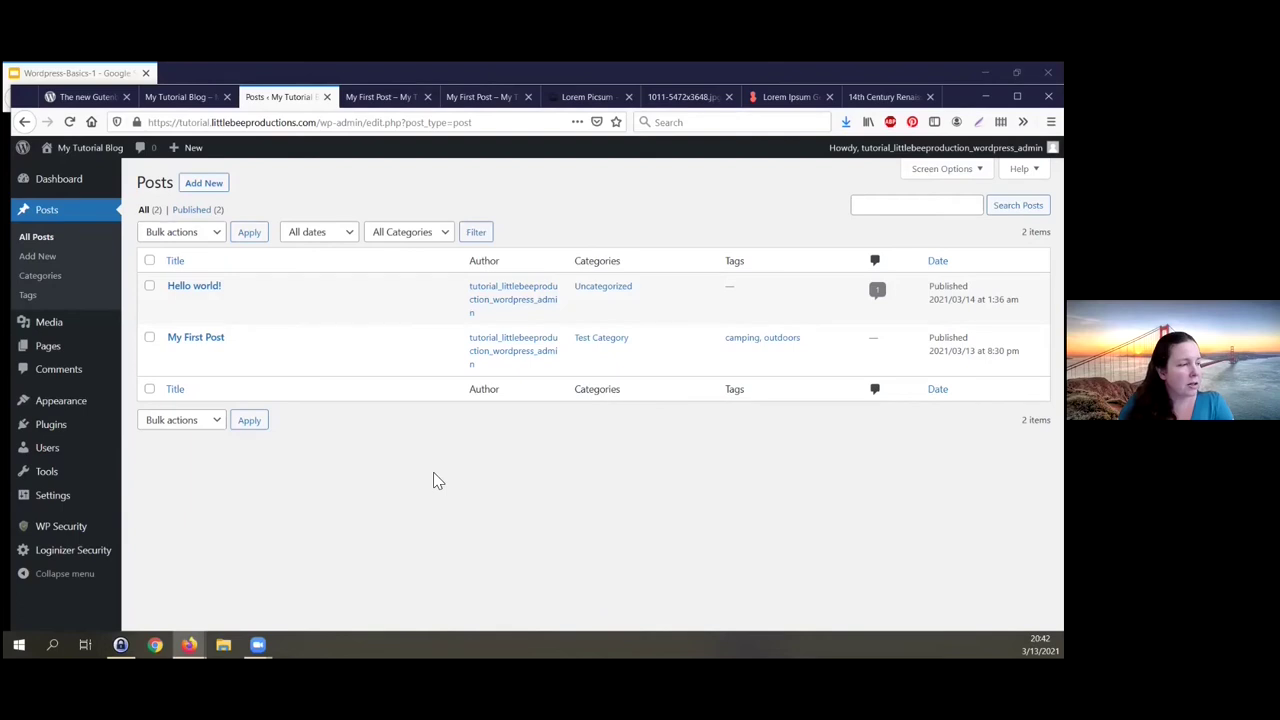
{"action": "mouse_move", "coordinate": [349, 372]}
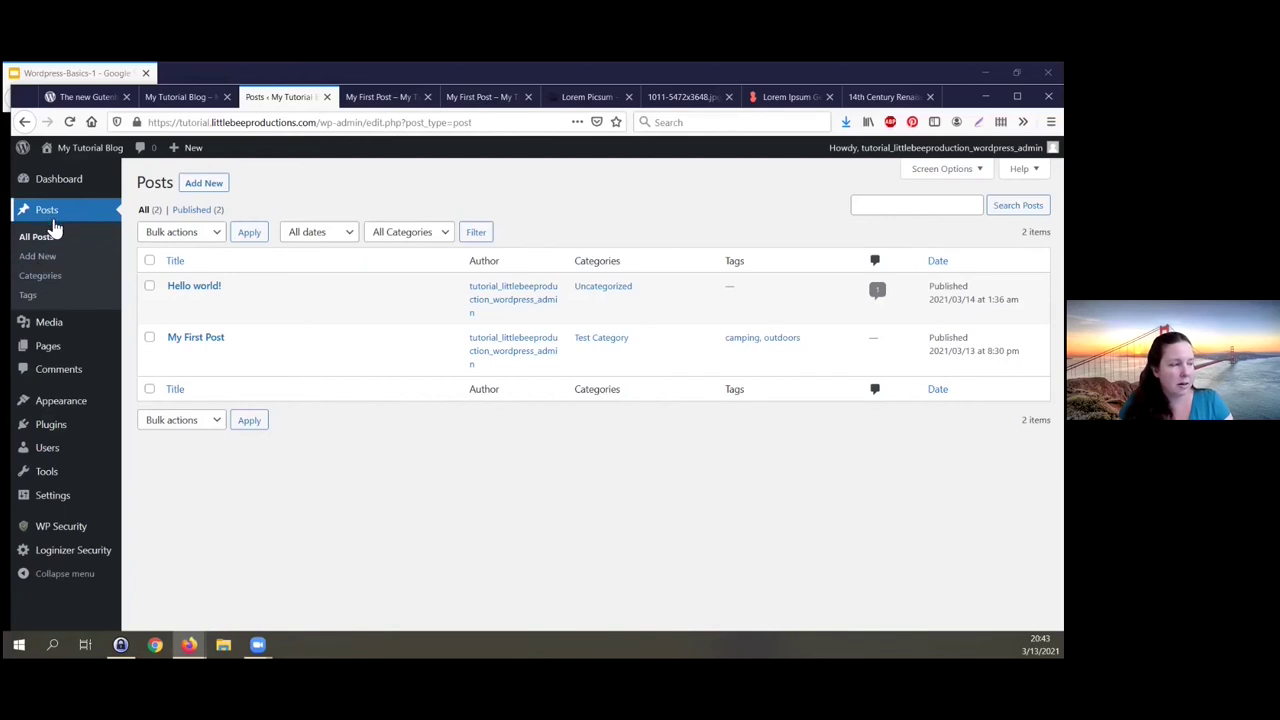
{"action": "left_click", "coordinate": [51, 284]}
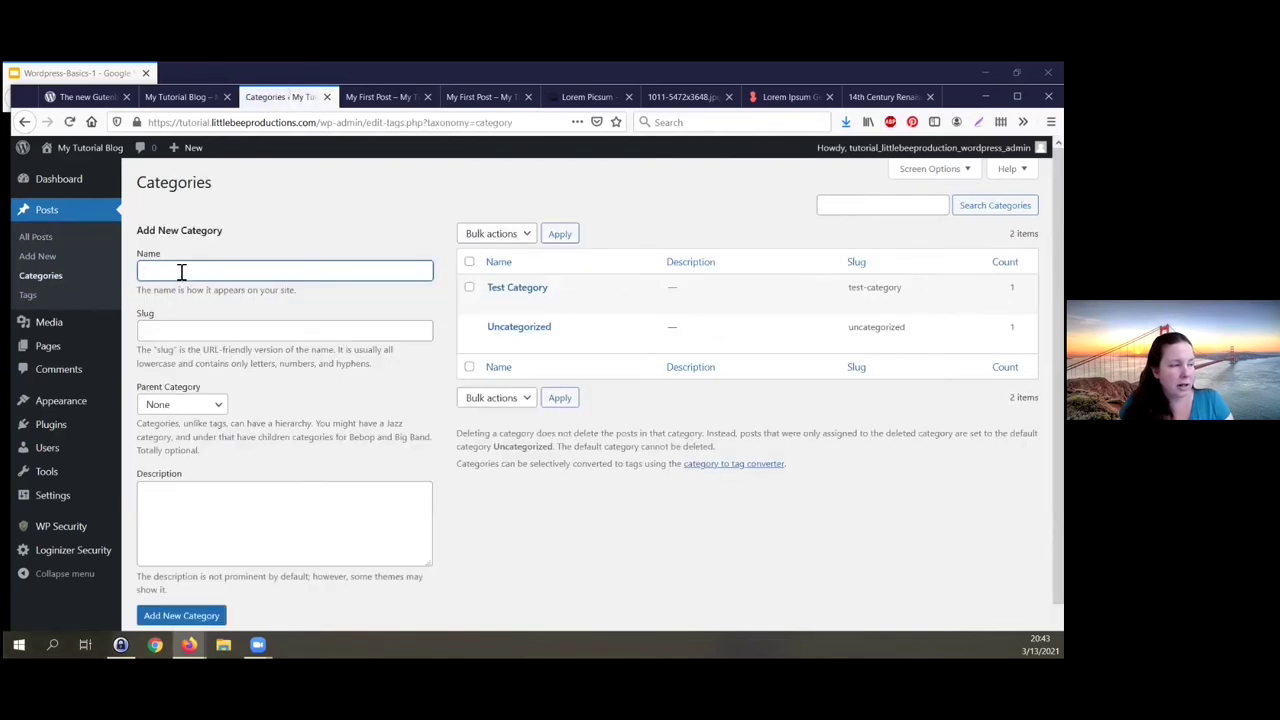
{"action": "mouse_move", "coordinate": [580, 303]}
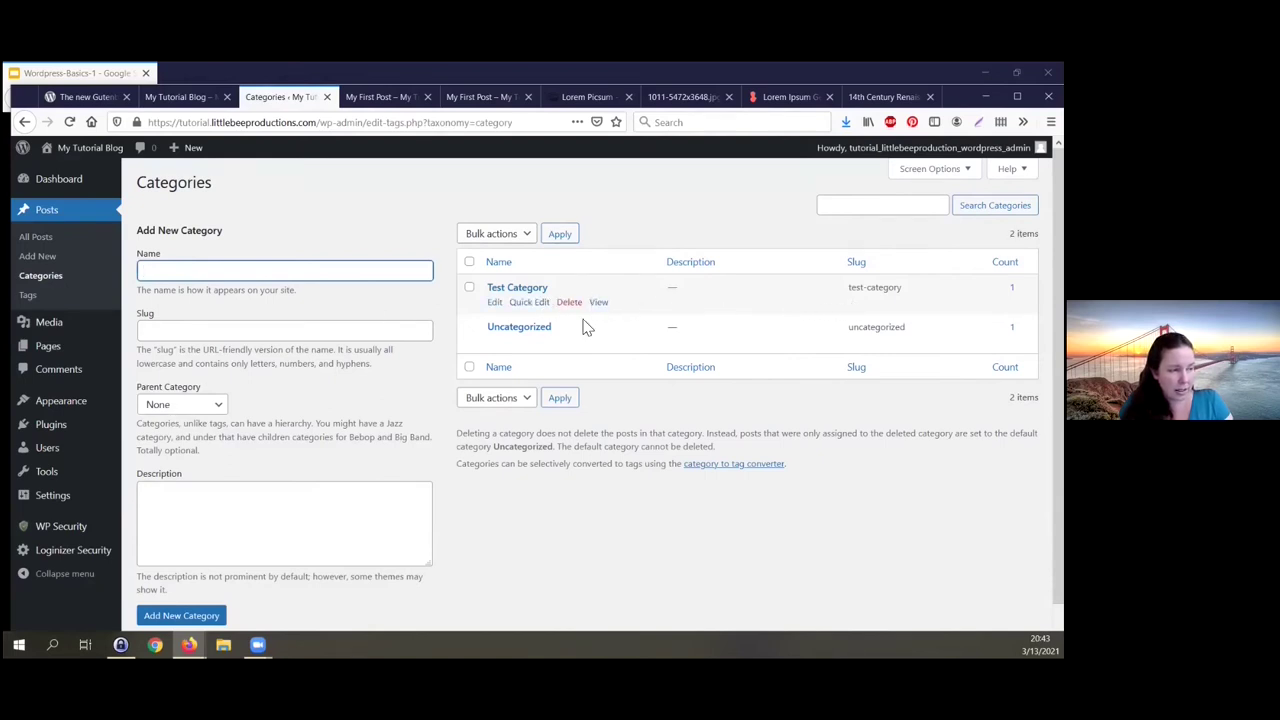
{"action": "left_click", "coordinate": [495, 304]}
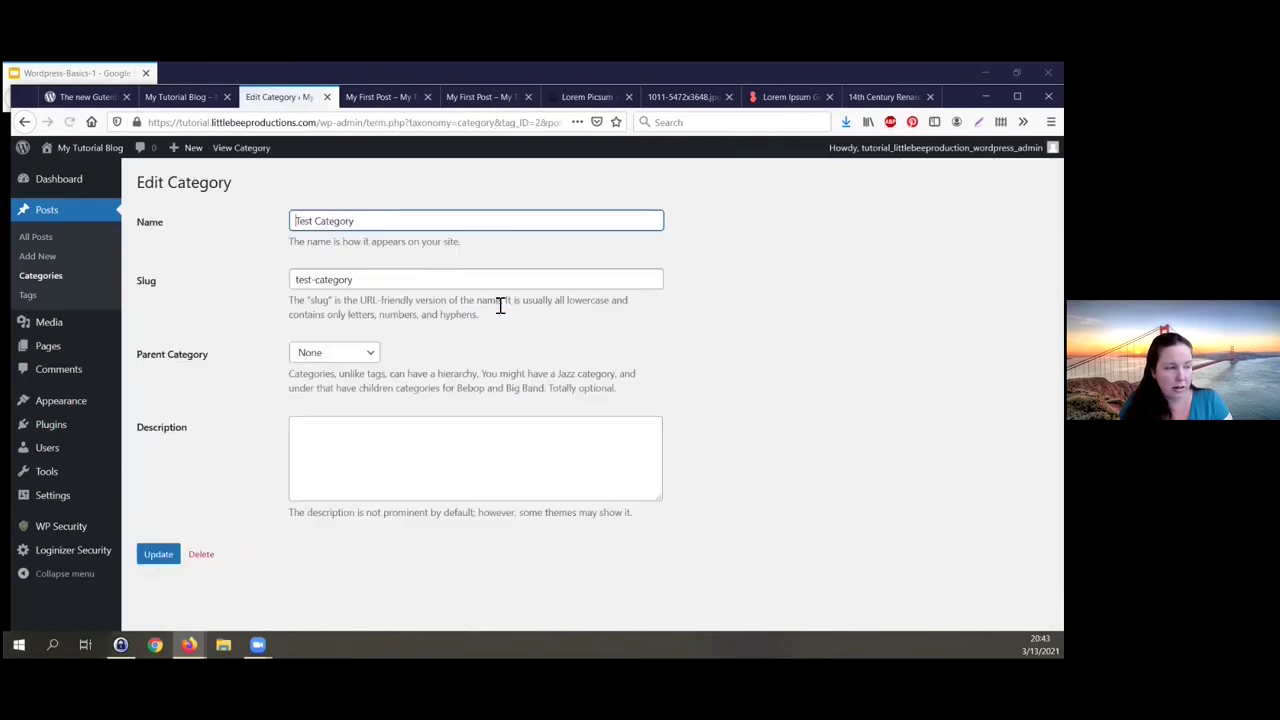
Step: Replace the category's name with Outdoors
{"action": "left_click_drag", "start_coordinate": [314, 222], "coordinate": [251, 223]}
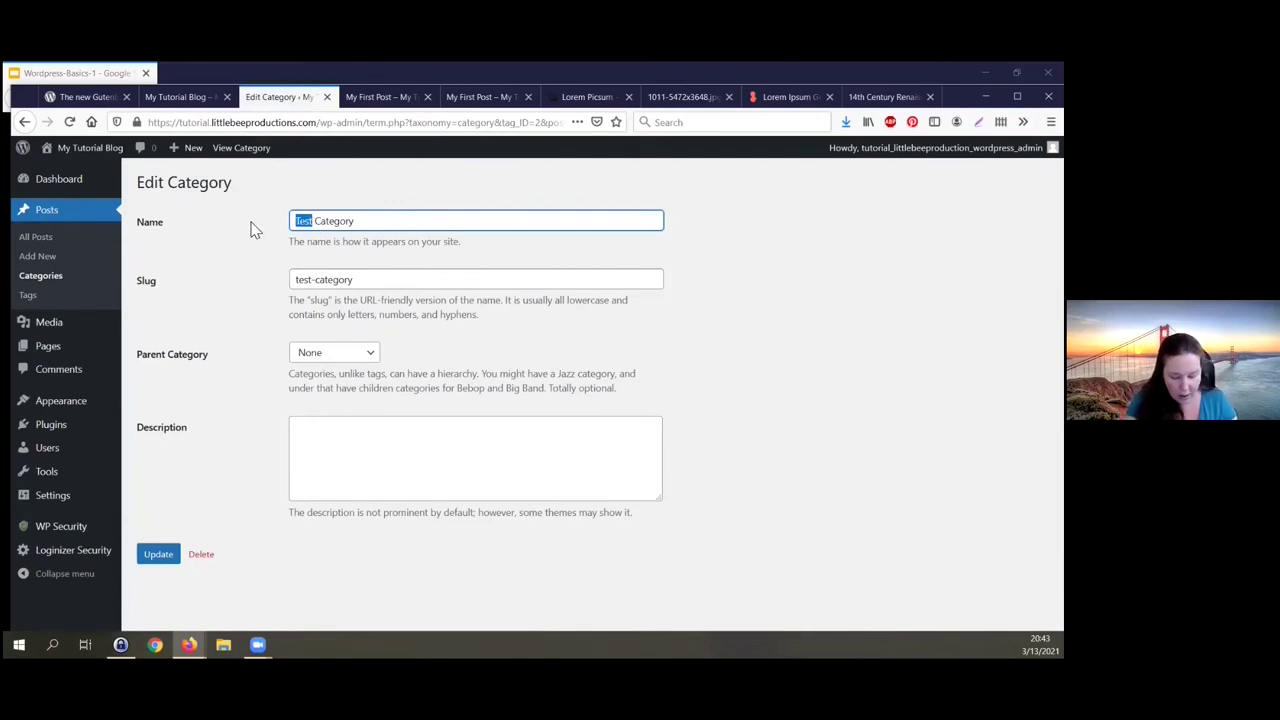
{"action": "key", "text": "Delete"}
{"action": "key", "text": "Delete"}
{"action": "key", "text": "Delete"}
{"action": "key", "text": "Delete"}
{"action": "key", "text": "Delete"}
{"action": "key", "text": "Delete"}
{"action": "key", "text": "Delete"}
{"action": "key", "text": "Delete"}
{"action": "key", "text": "Delete"}
{"action": "key", "text": "Delete"}
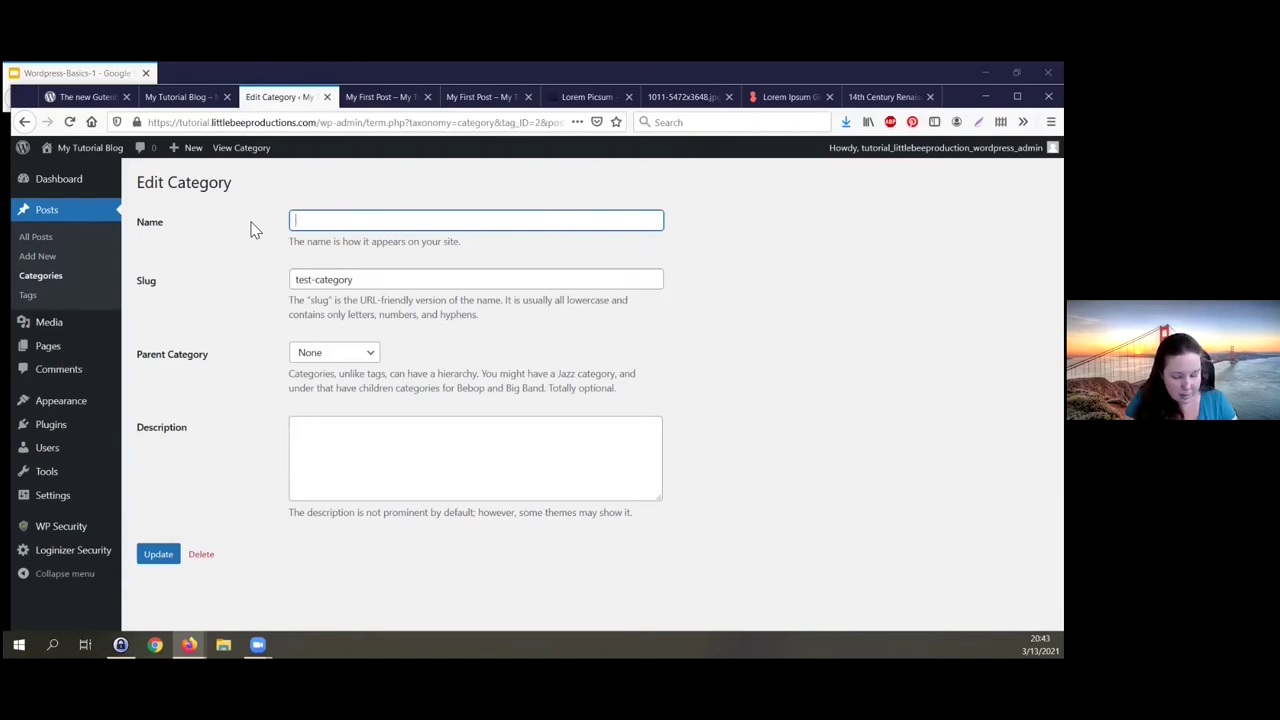
{"action": "type", "text": "Outdoors"}
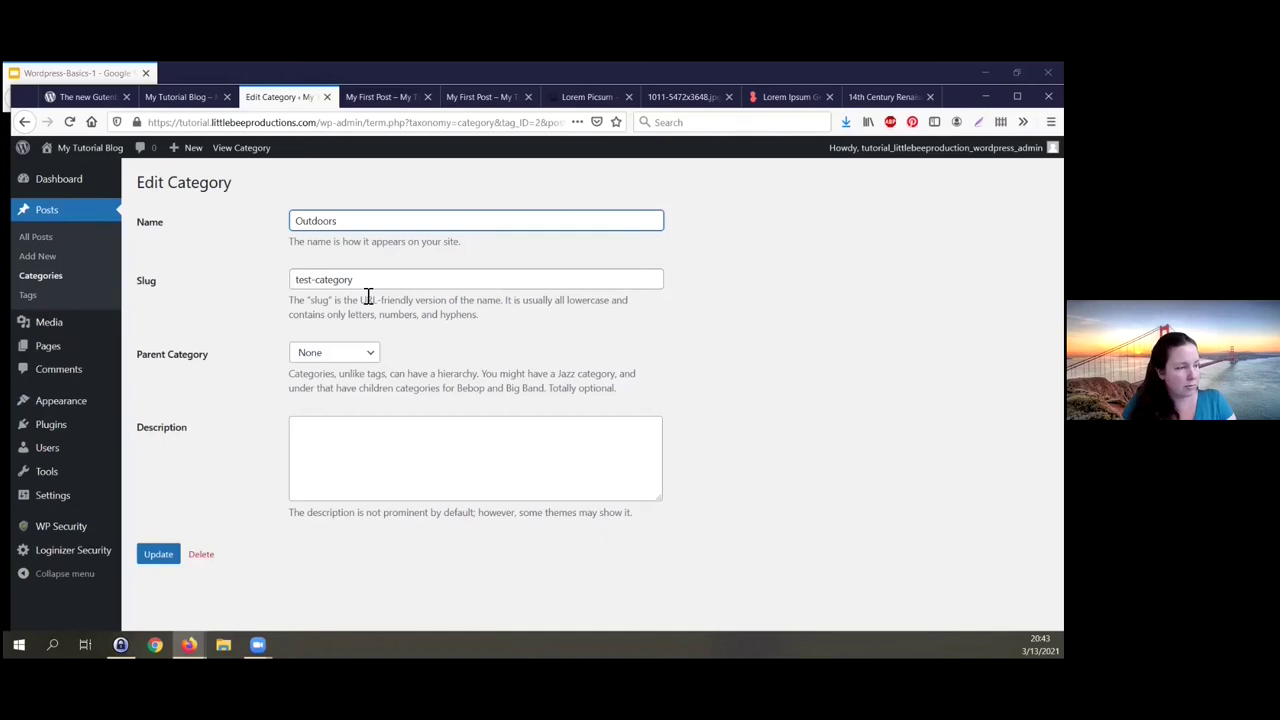
Step: Set the category's slug to outdoors and save the updated category
{"action": "key", "text": "Tab"}
{"action": "left_click", "coordinate": [311, 280]}
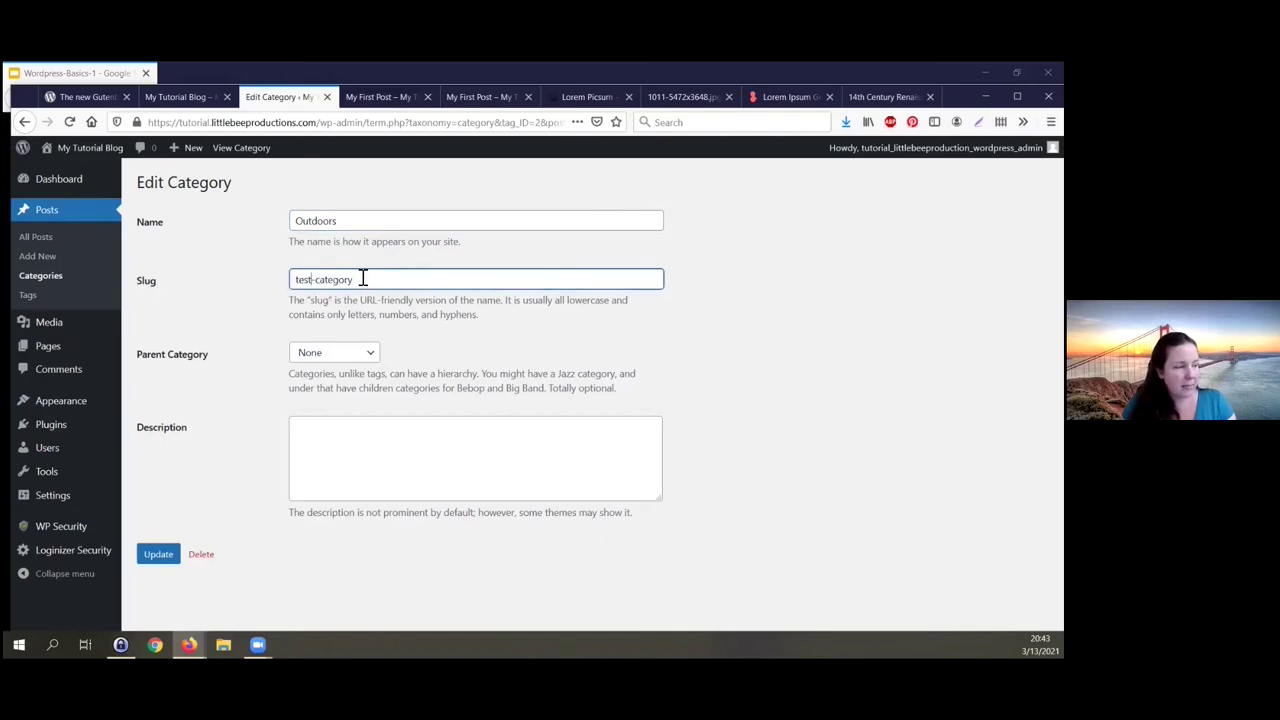
{"action": "left_click_drag", "start_coordinate": [354, 278], "coordinate": [270, 284]}
{"action": "type", "text": "outdoors"}
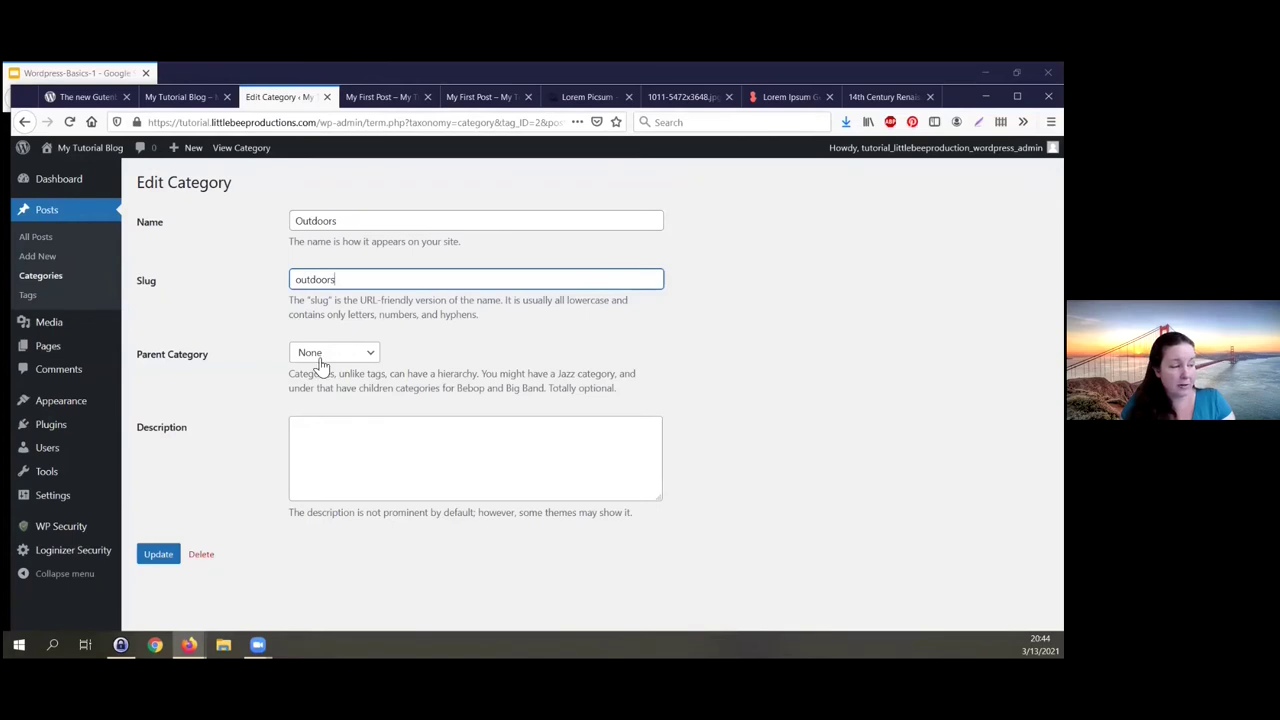
{"action": "left_click", "coordinate": [166, 563]}
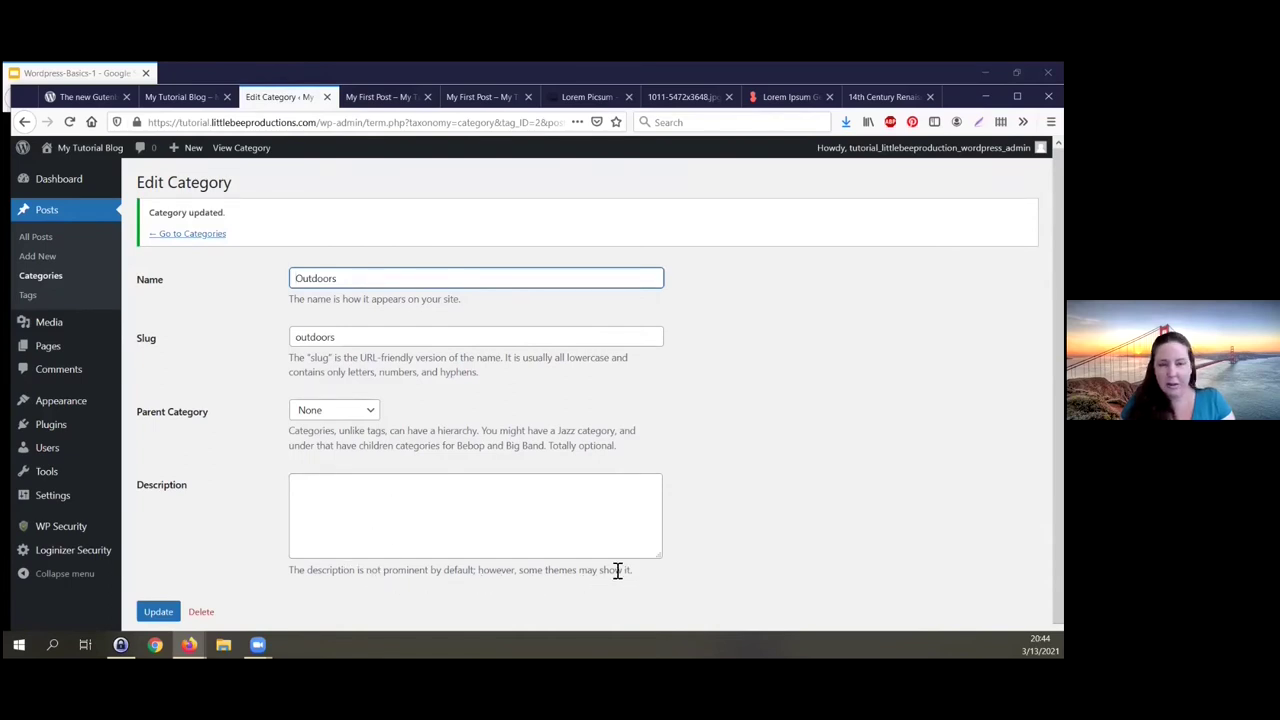
Step: View the posts filed under the Outdoors category, and open the site's list of post tags
{"action": "left_click", "coordinate": [200, 234]}
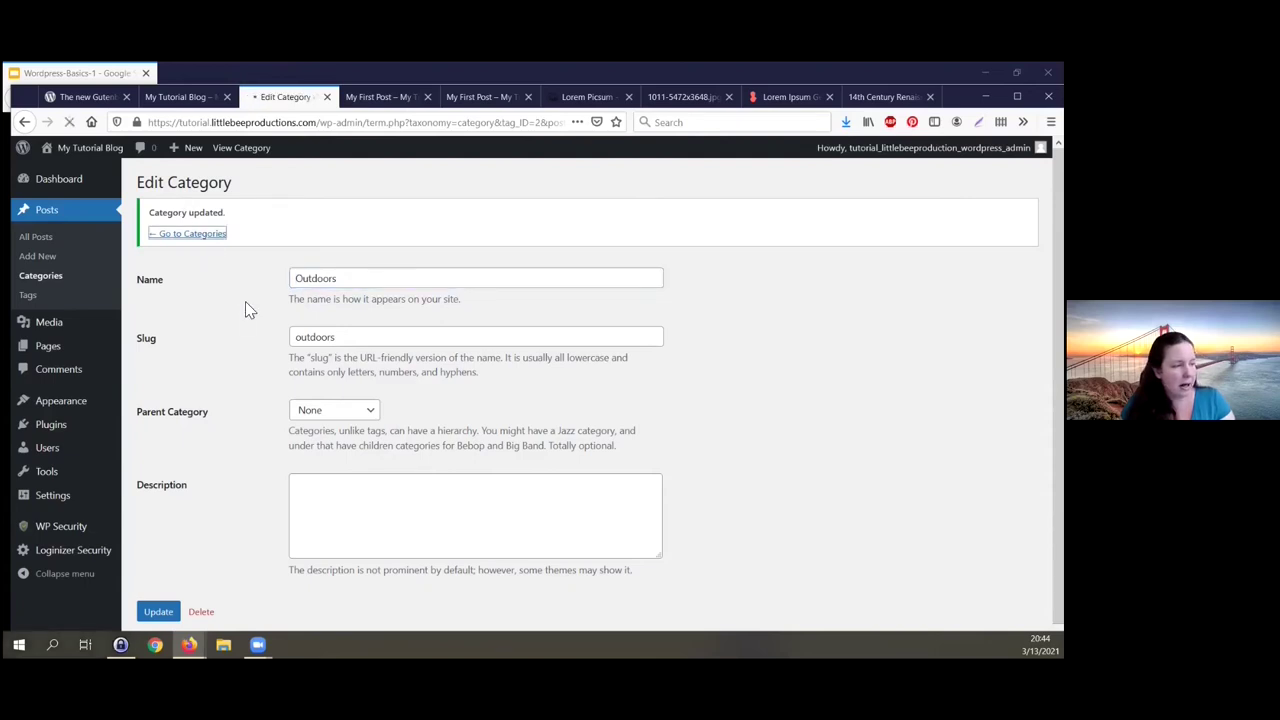
{"action": "mouse_move", "coordinate": [540, 302]}
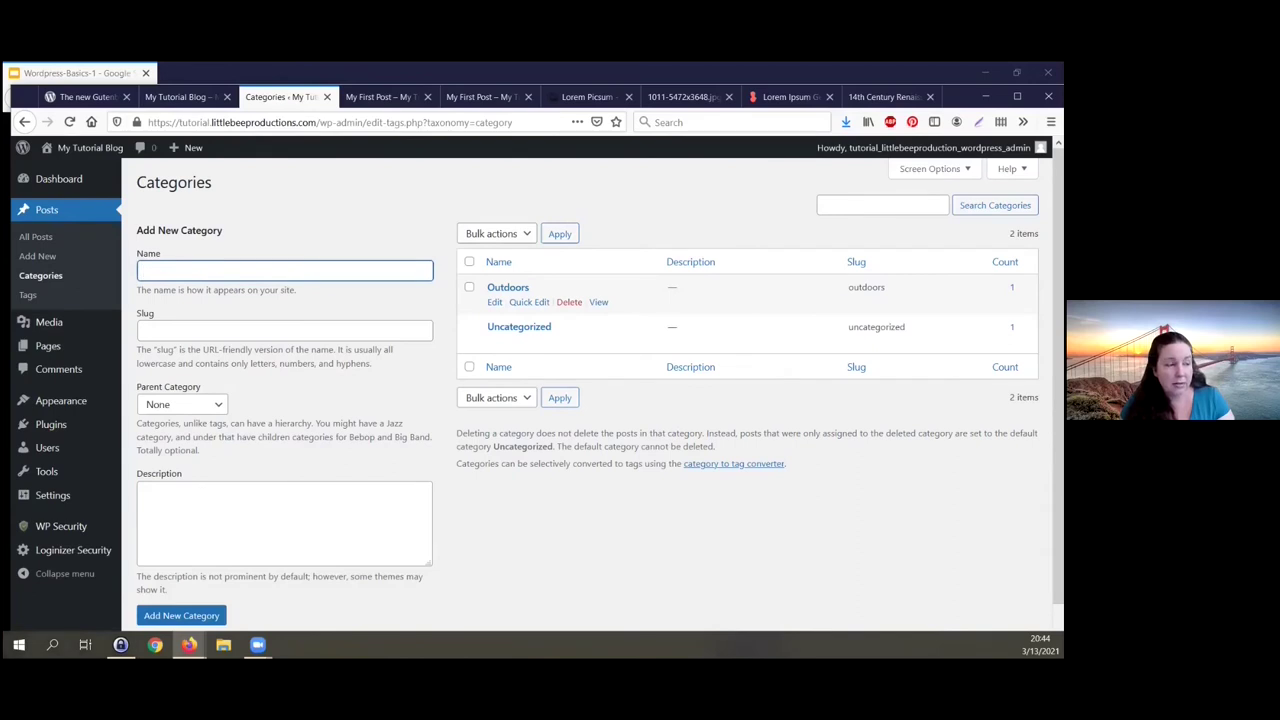
{"action": "left_click", "coordinate": [1011, 287]}
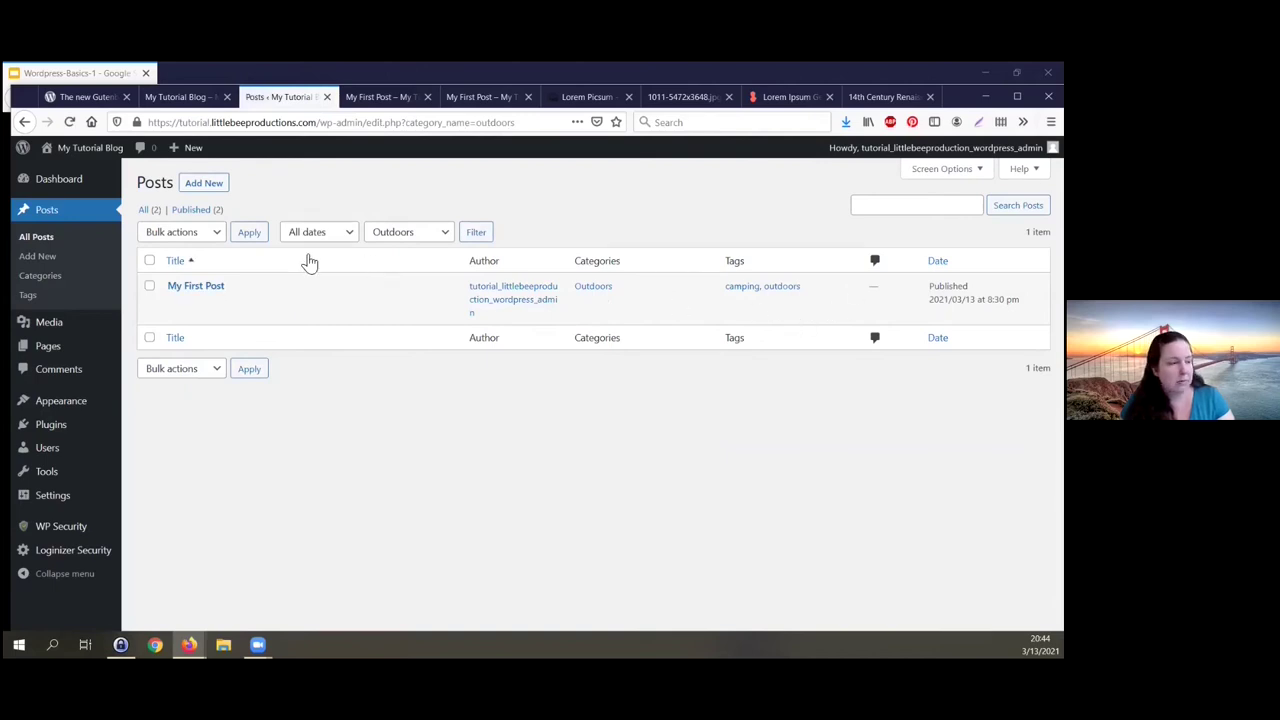
{"action": "left_click", "coordinate": [32, 296]}
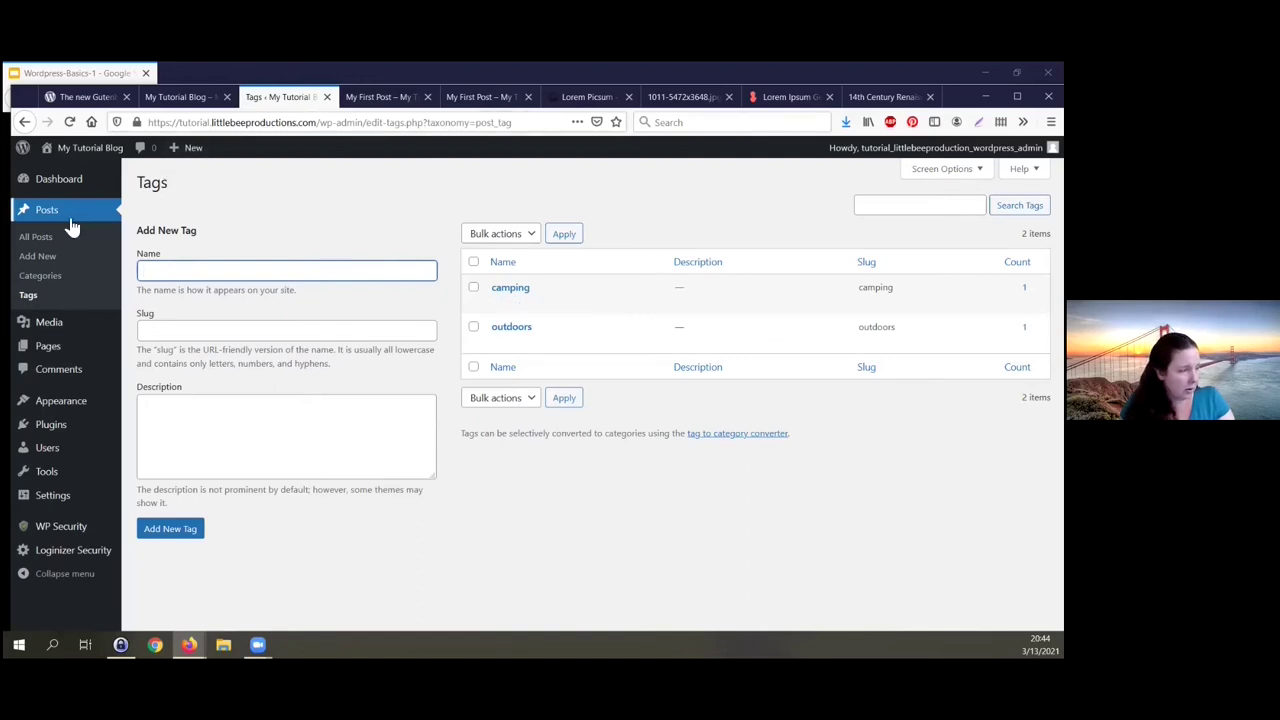
Step: Open My First Post for editing from the list of all posts and show its tags
{"action": "left_click", "coordinate": [49, 240]}
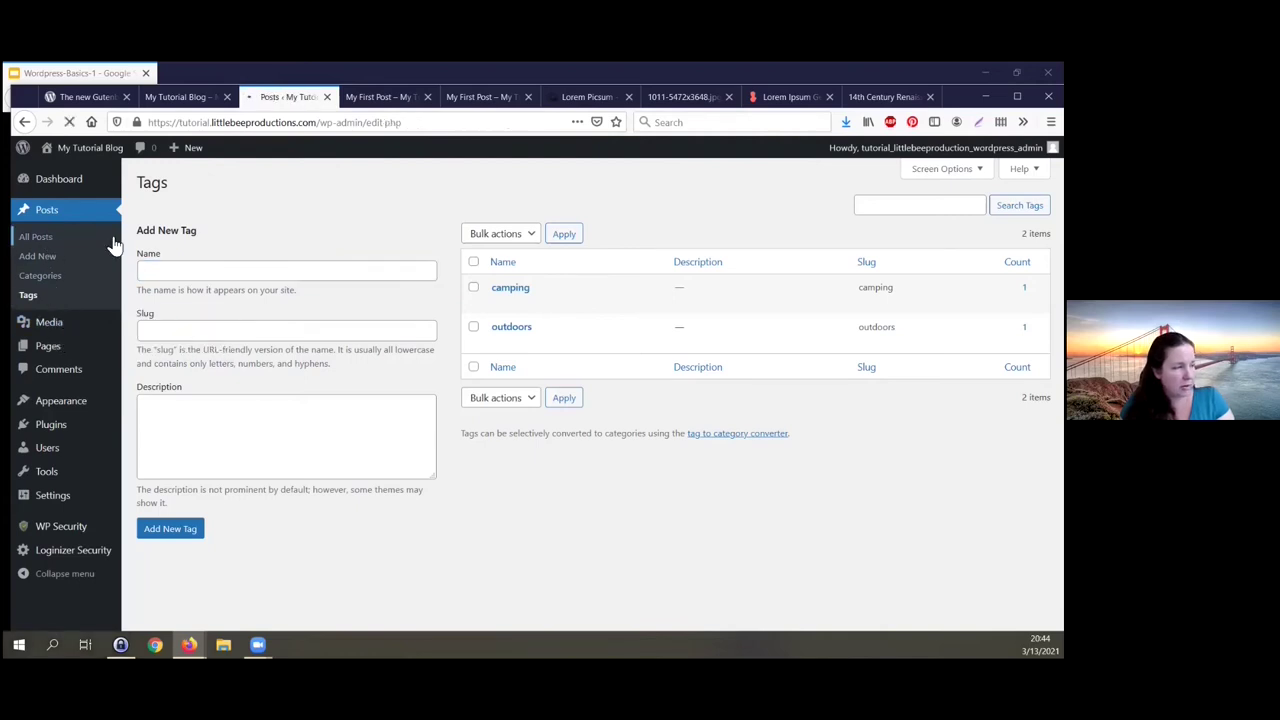
{"action": "left_click", "coordinate": [175, 356]}
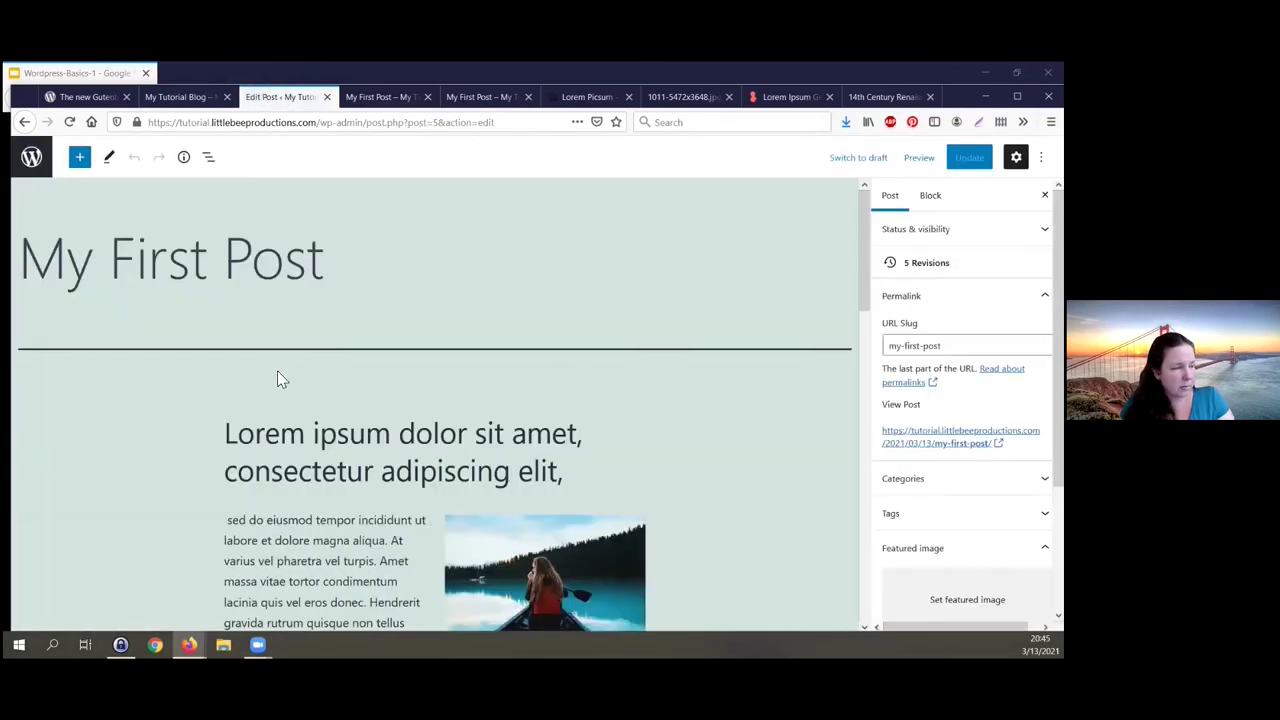
{"action": "scroll", "coordinate": [967, 406], "scroll_direction": "down", "scroll_amount": 3}
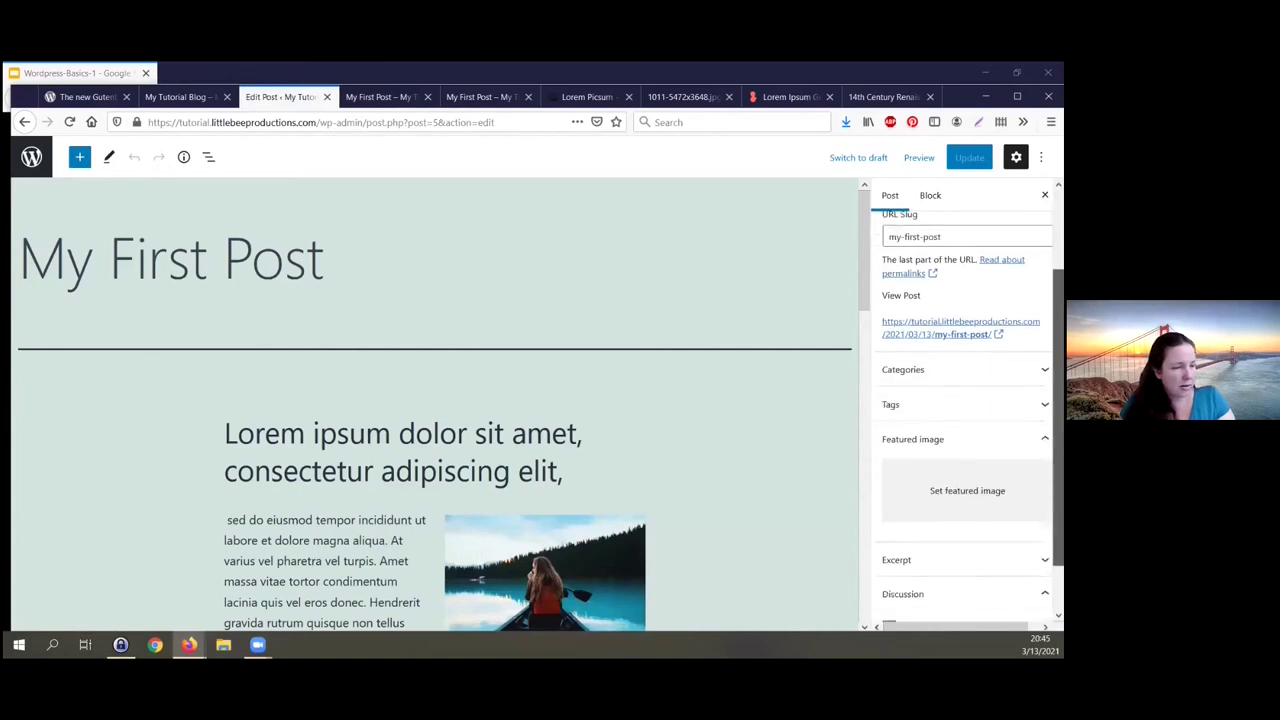
{"action": "left_click", "coordinate": [960, 363]}
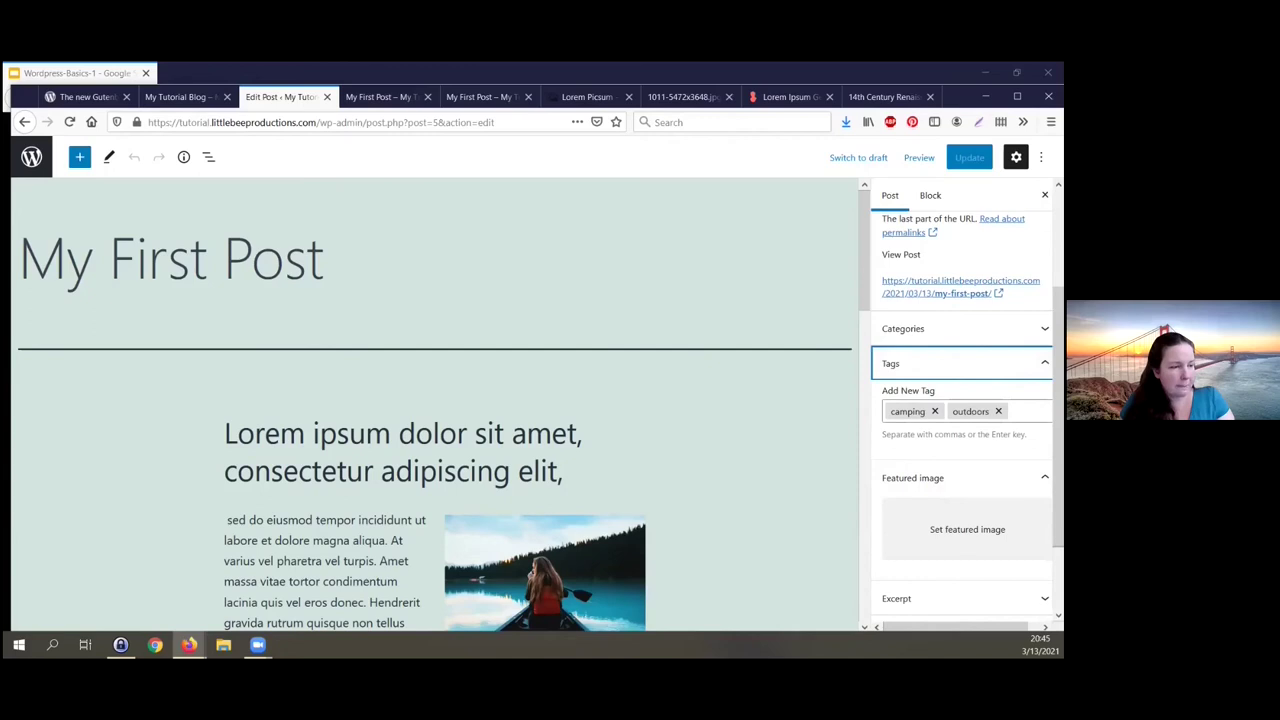
Step: Remove the outdoors tag from the post and add it again from the suggested existing tags
{"action": "left_click", "coordinate": [998, 411]}
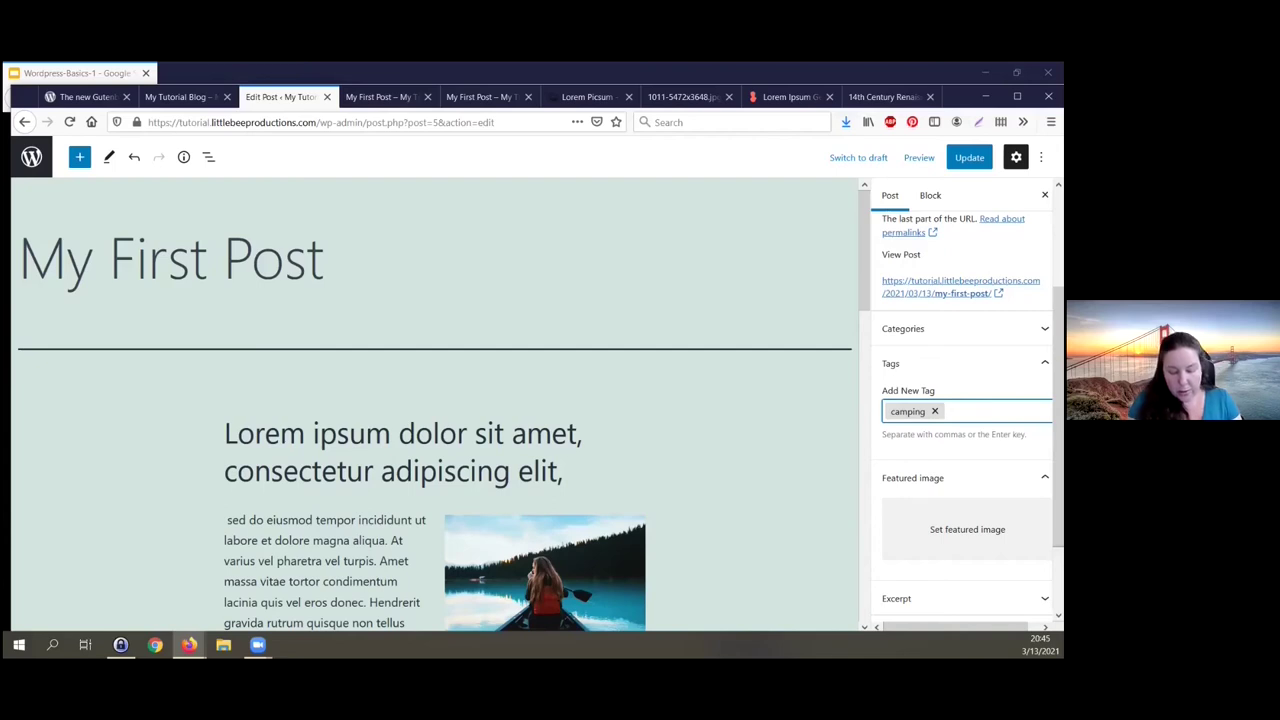
{"action": "type", "text": "outdoor"}
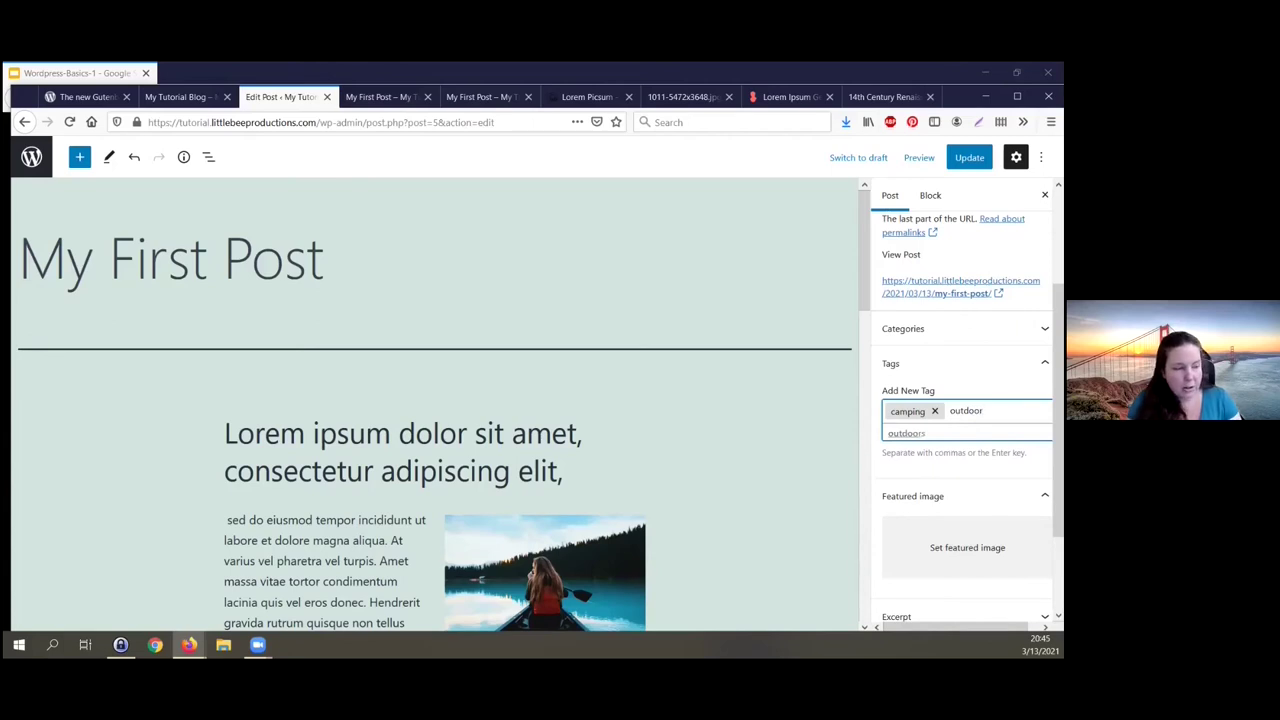
{"action": "key", "text": "Down"}
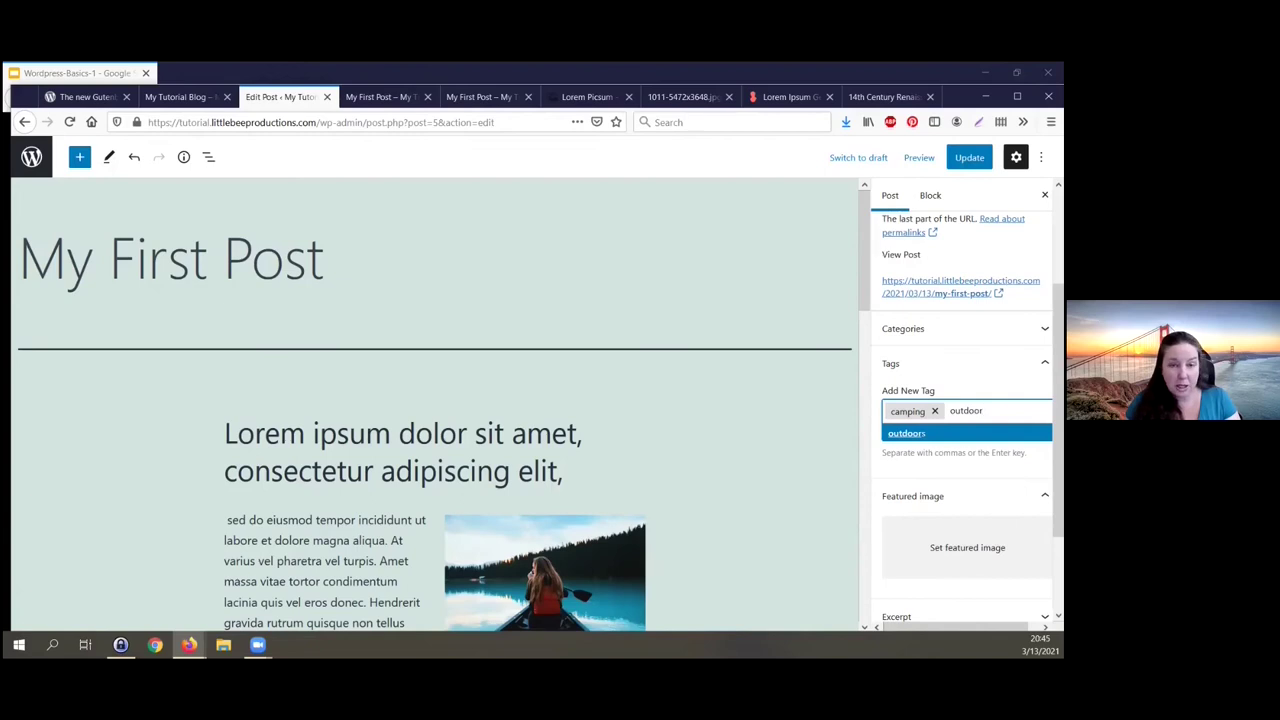
{"action": "key", "text": "Return"}
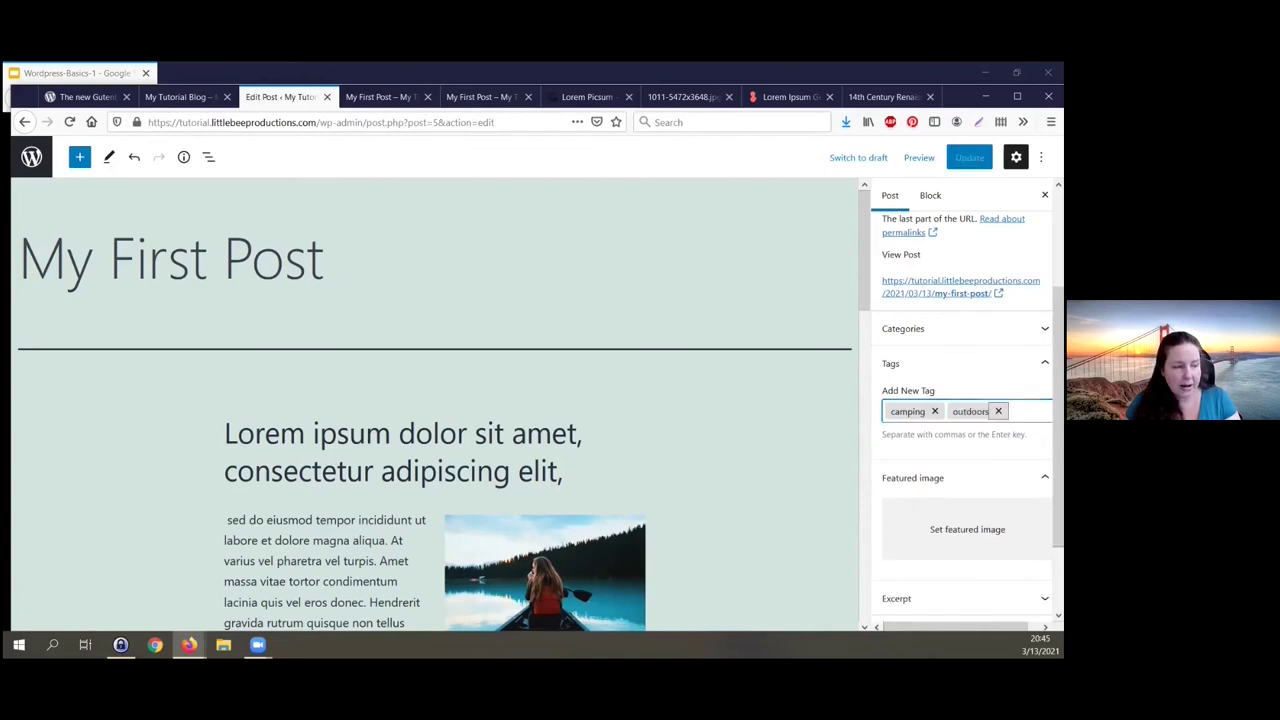
Step: Replace the post's outdoors tag with a new tag named outdoor
{"action": "key", "text": "BackSpace"}
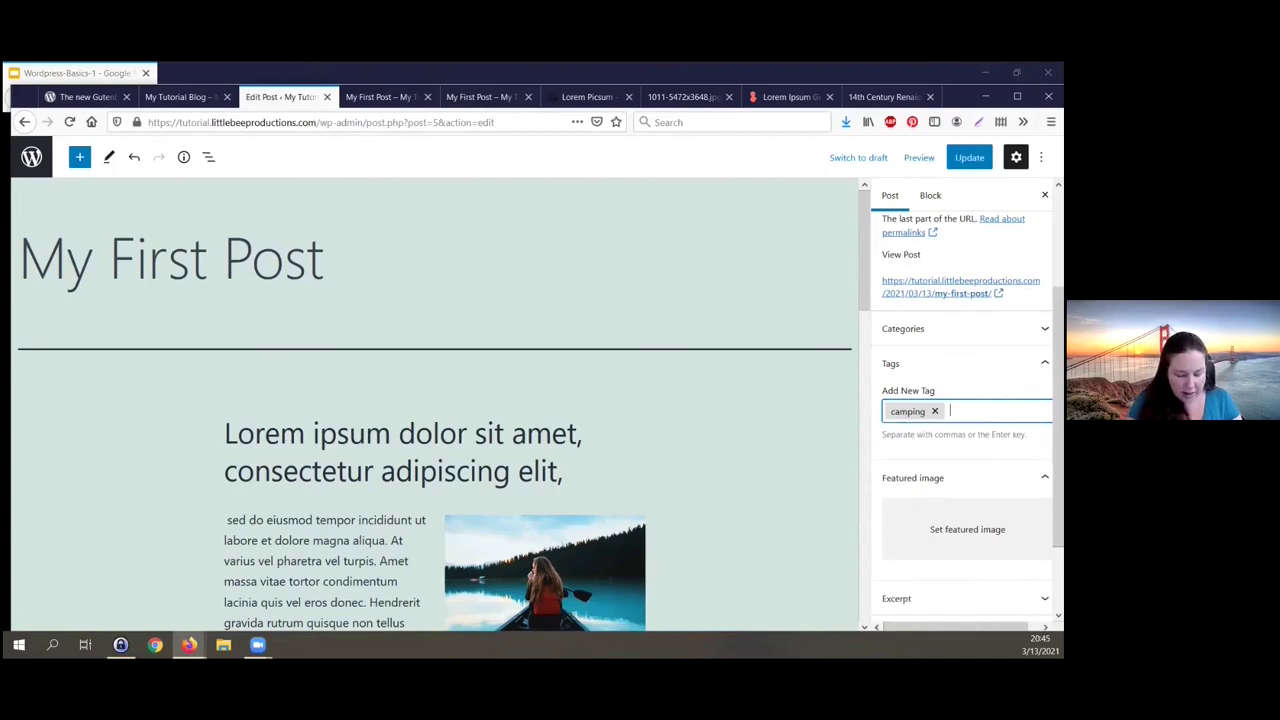
{"action": "type", "text": "outdoor"}
{"action": "key", "text": "Return"}
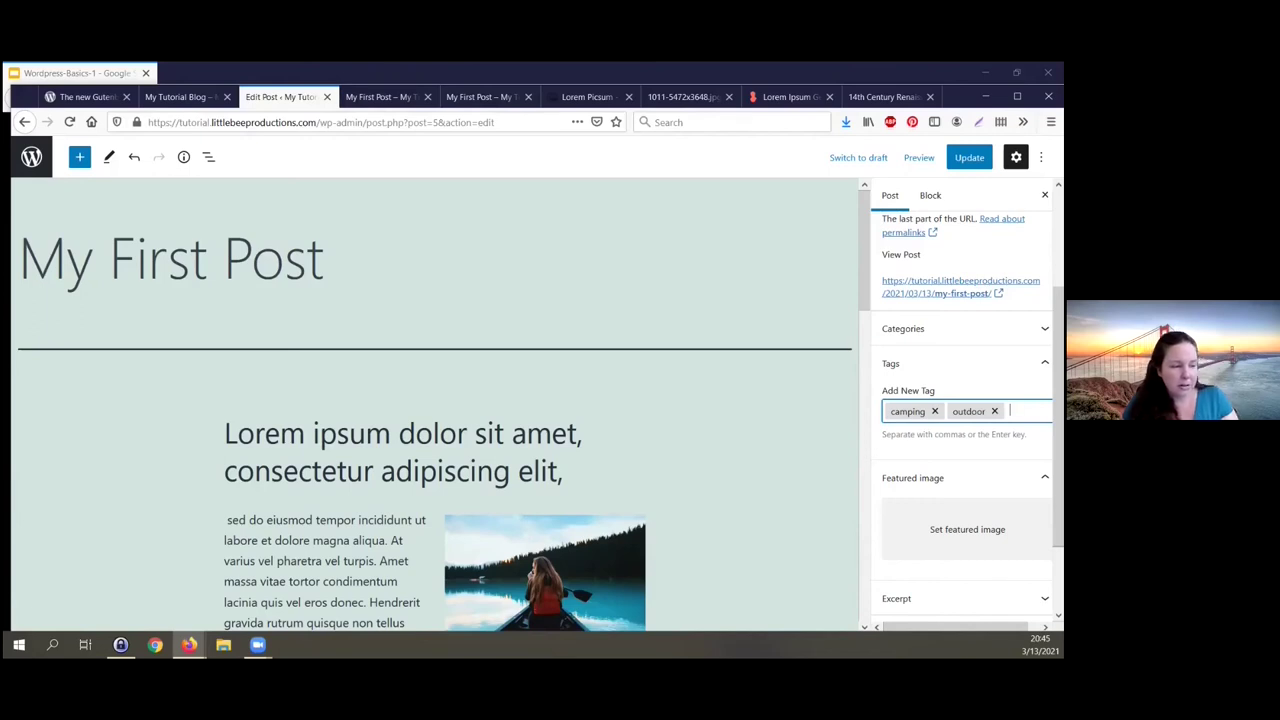
Step: Remove the outdoor tag from the post and add the suggested existing tag outdoors in its place
{"action": "type", "text": "out"}
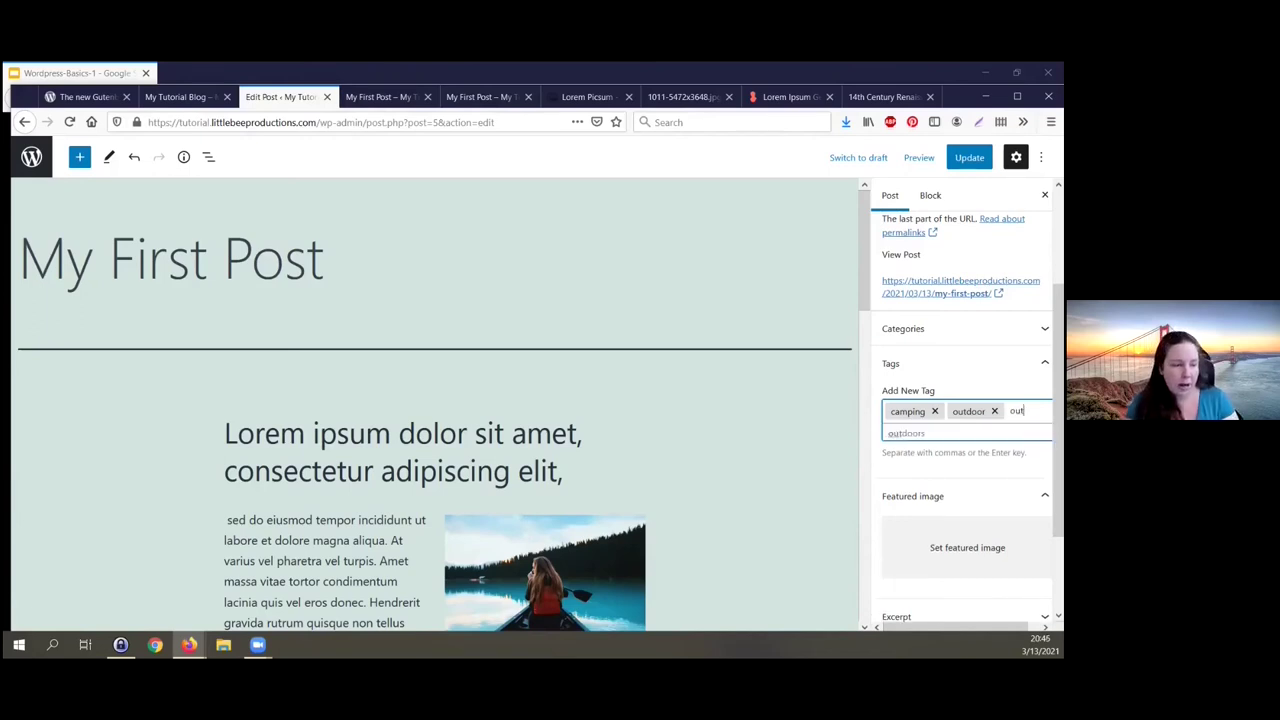
{"action": "key", "text": "Down"}
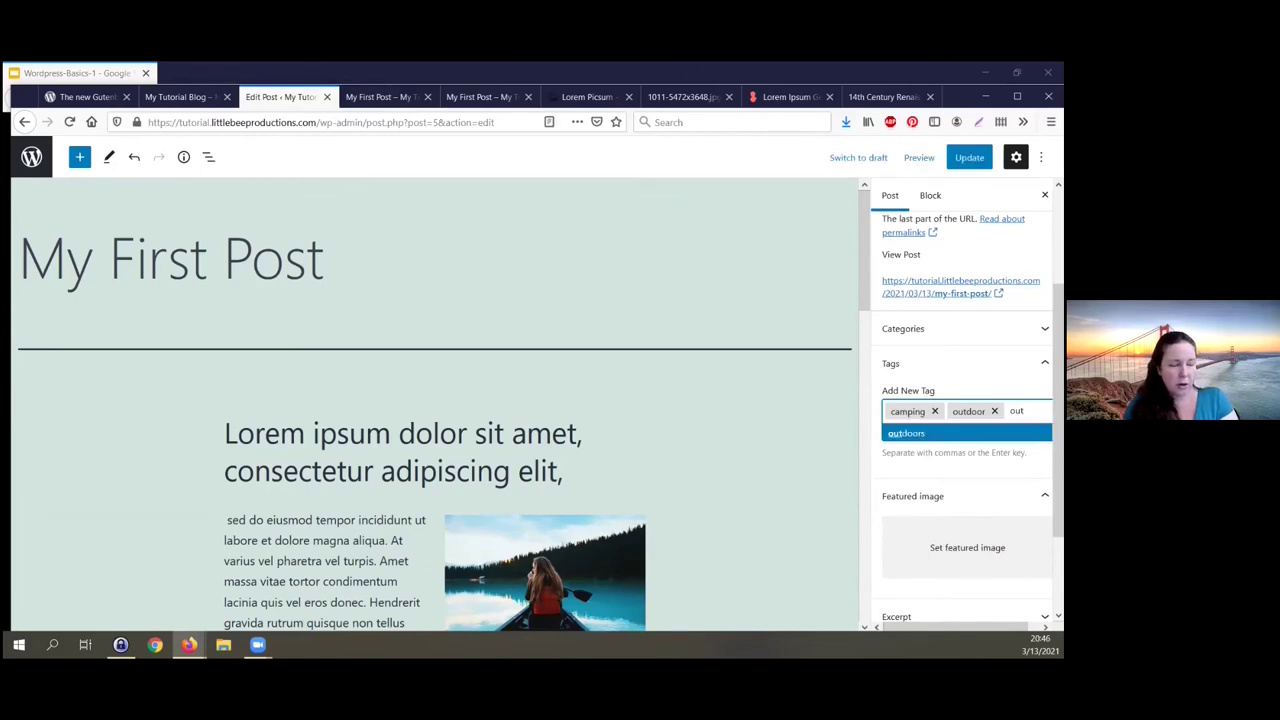
{"action": "left_click", "coordinate": [994, 411]}
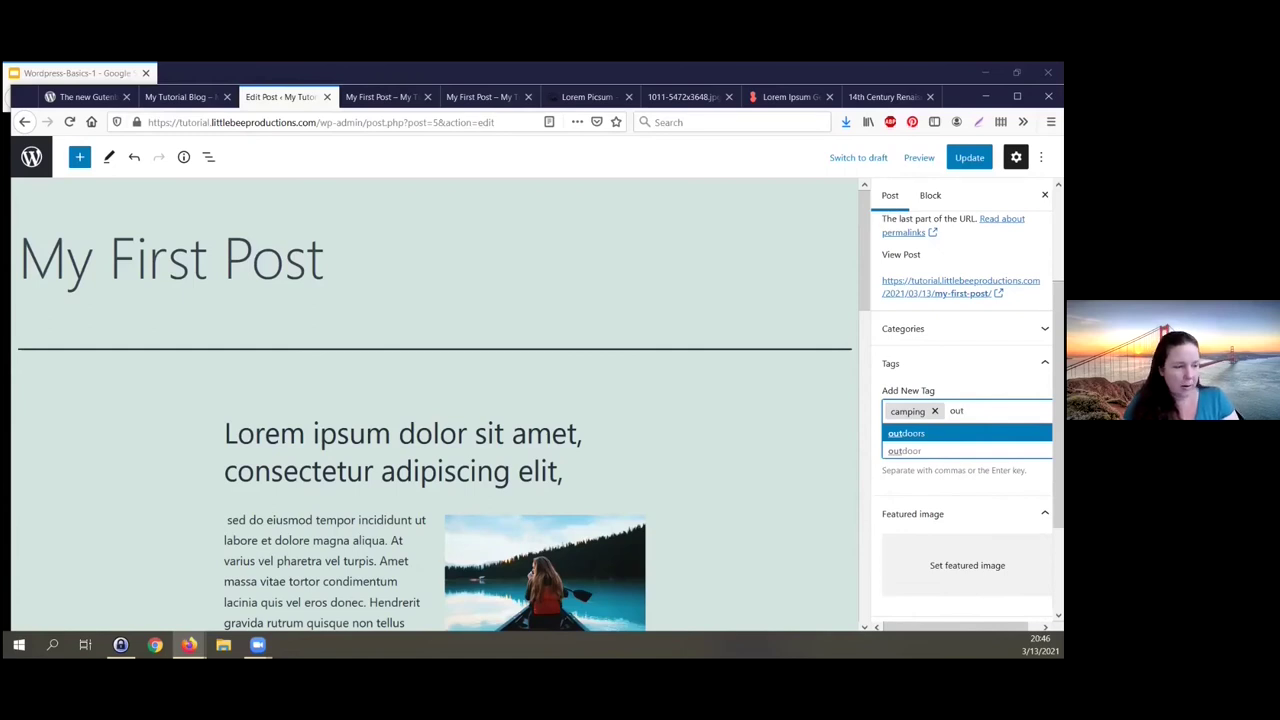
{"action": "key", "text": "Return"}
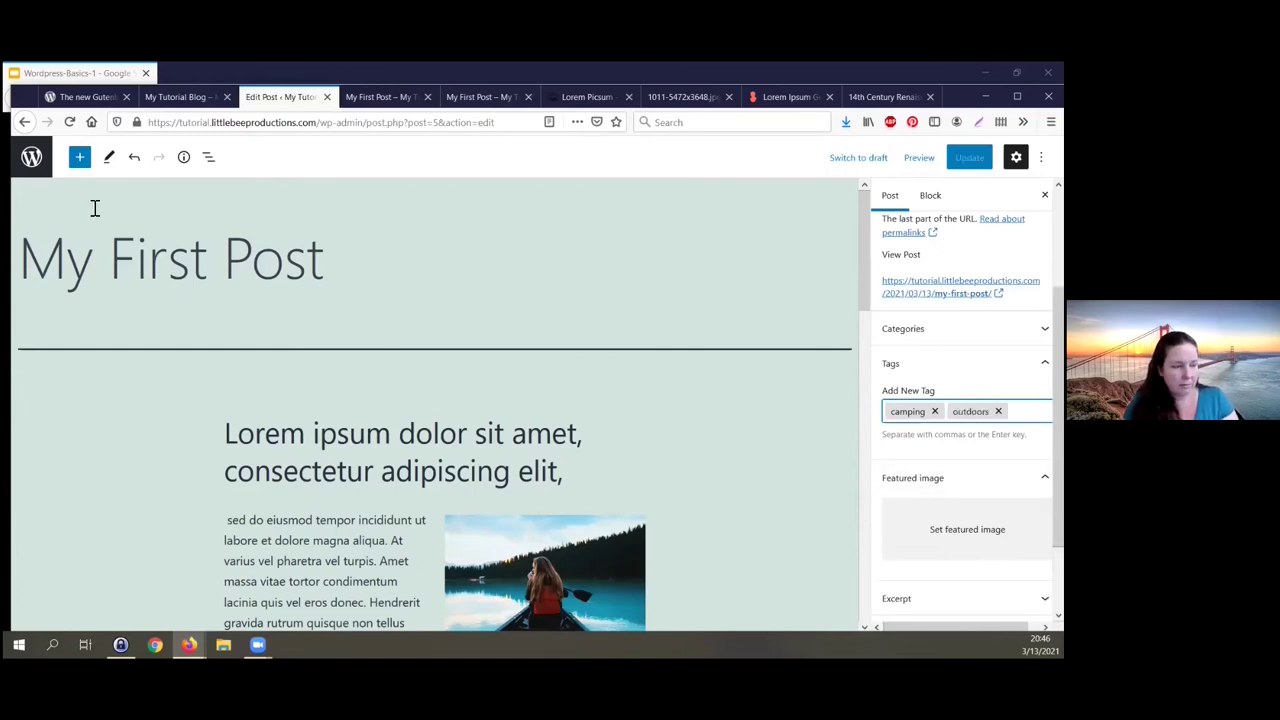
Step: Leave the post editor for the site's tag list and permanently delete the outdoor tag
{"action": "left_click", "coordinate": [31, 157]}
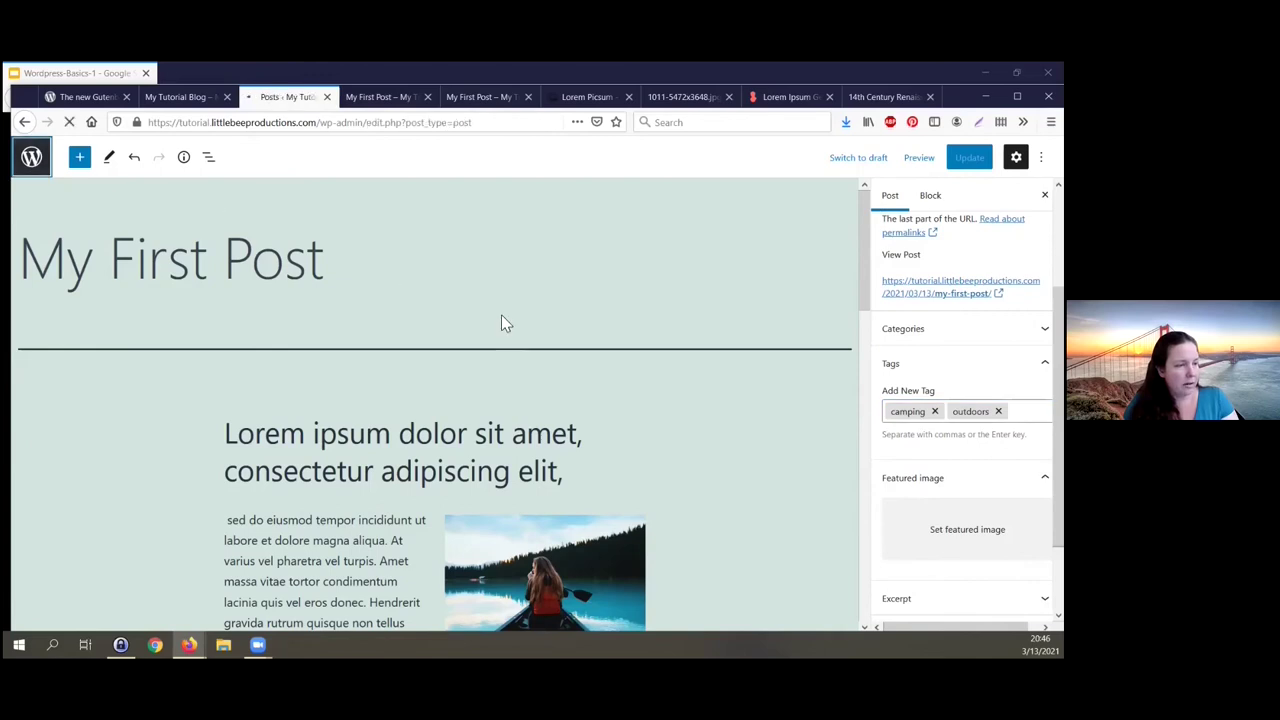
{"action": "left_click", "coordinate": [28, 298]}
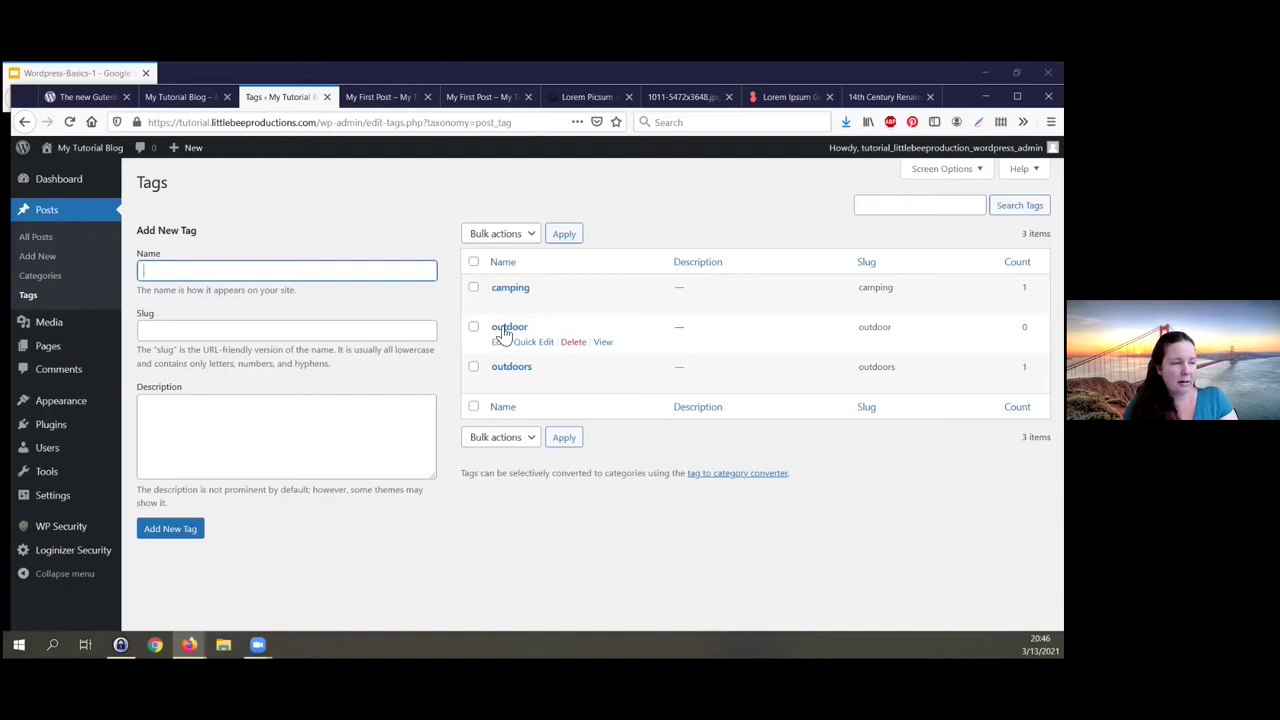
{"action": "left_click", "coordinate": [575, 360]}
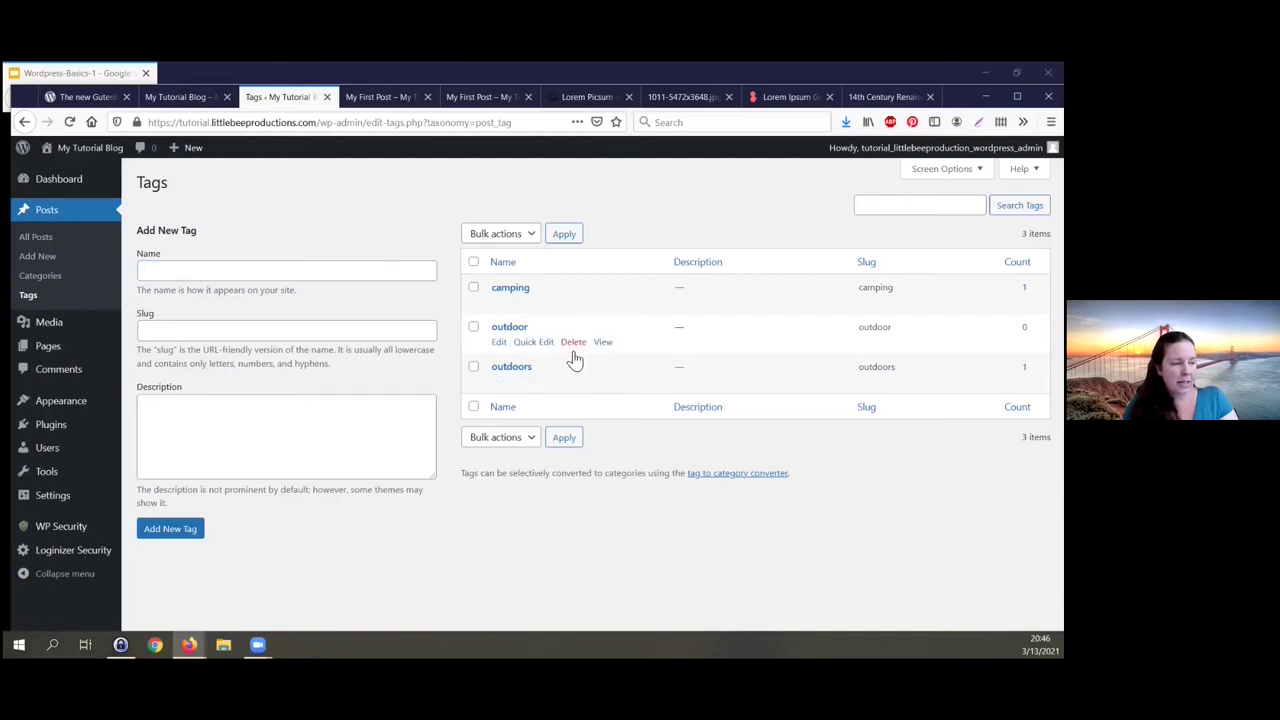
{"action": "left_click", "coordinate": [573, 344]}
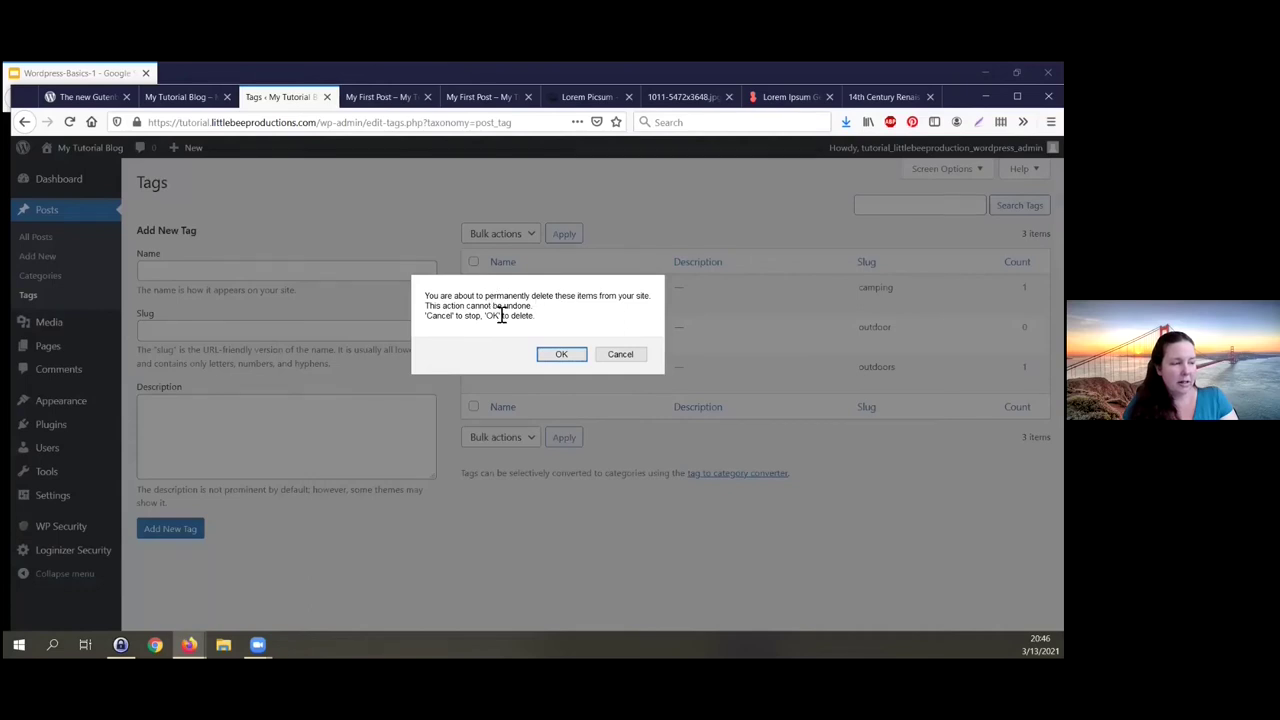
{"action": "left_click", "coordinate": [561, 355]}
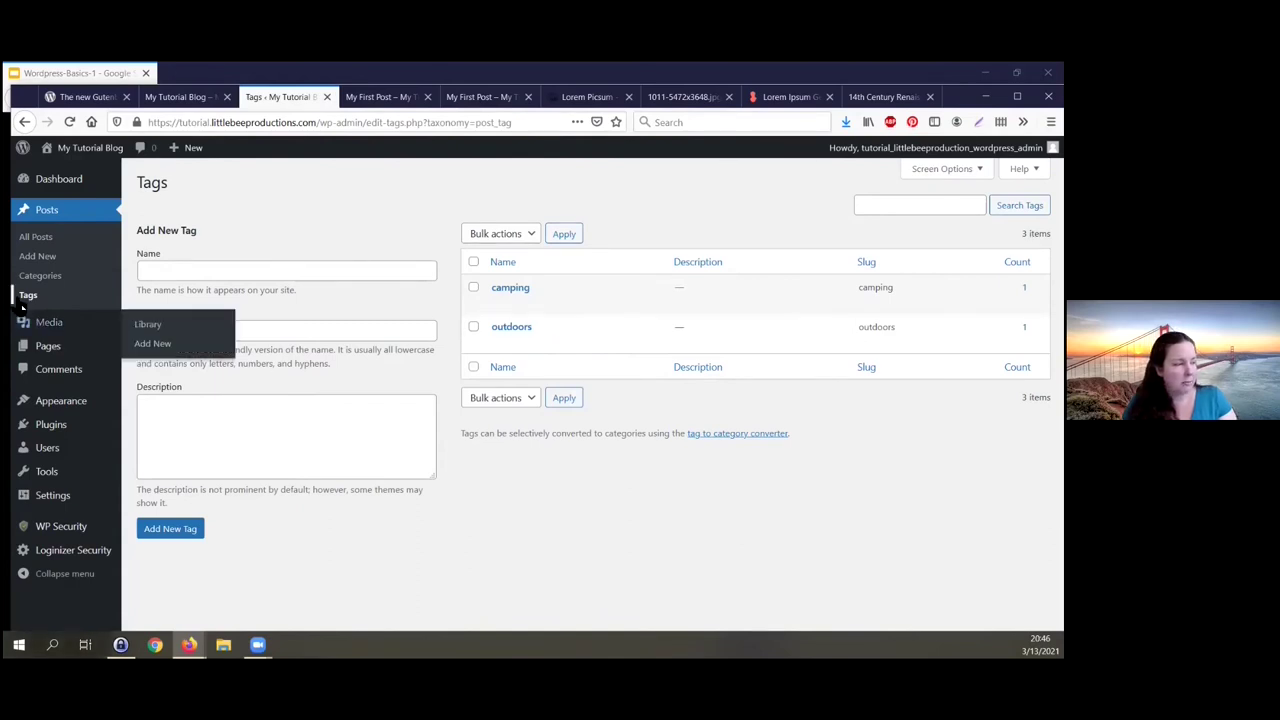
Step: Go back to the post categories and list the posts that belong to Outdoors
{"action": "left_click", "coordinate": [50, 277]}
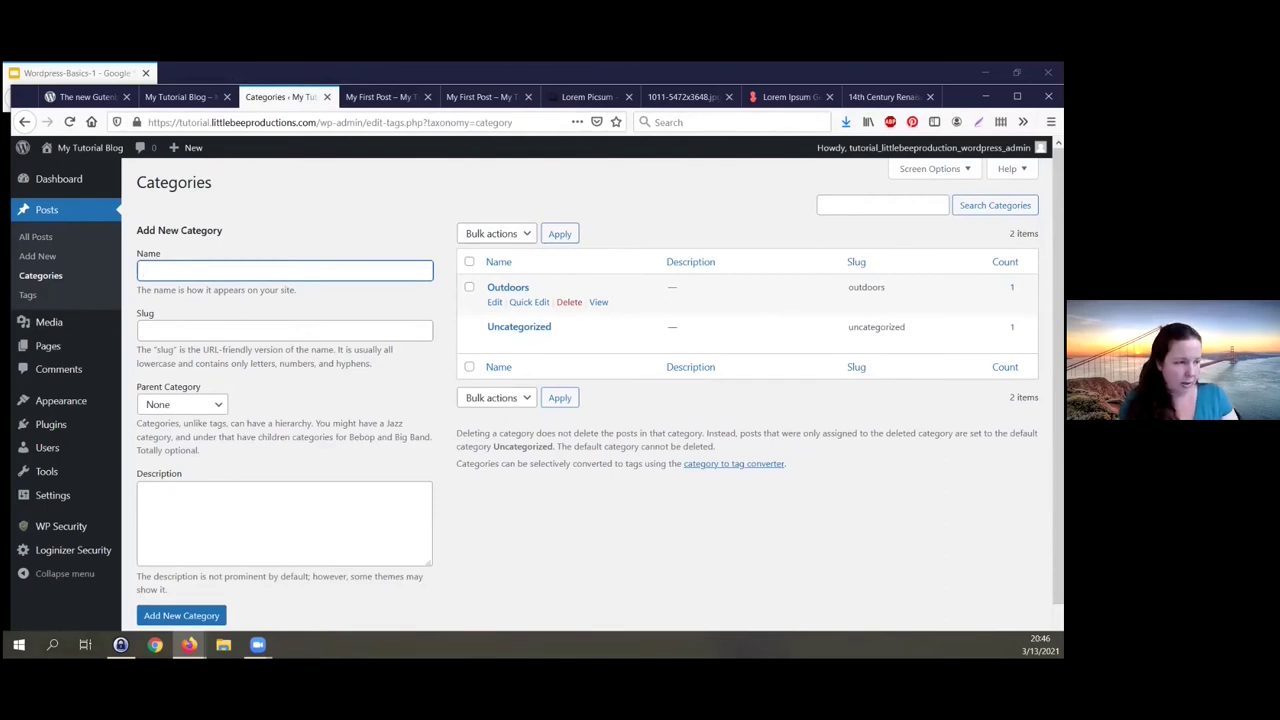
{"action": "left_click", "coordinate": [1011, 287]}
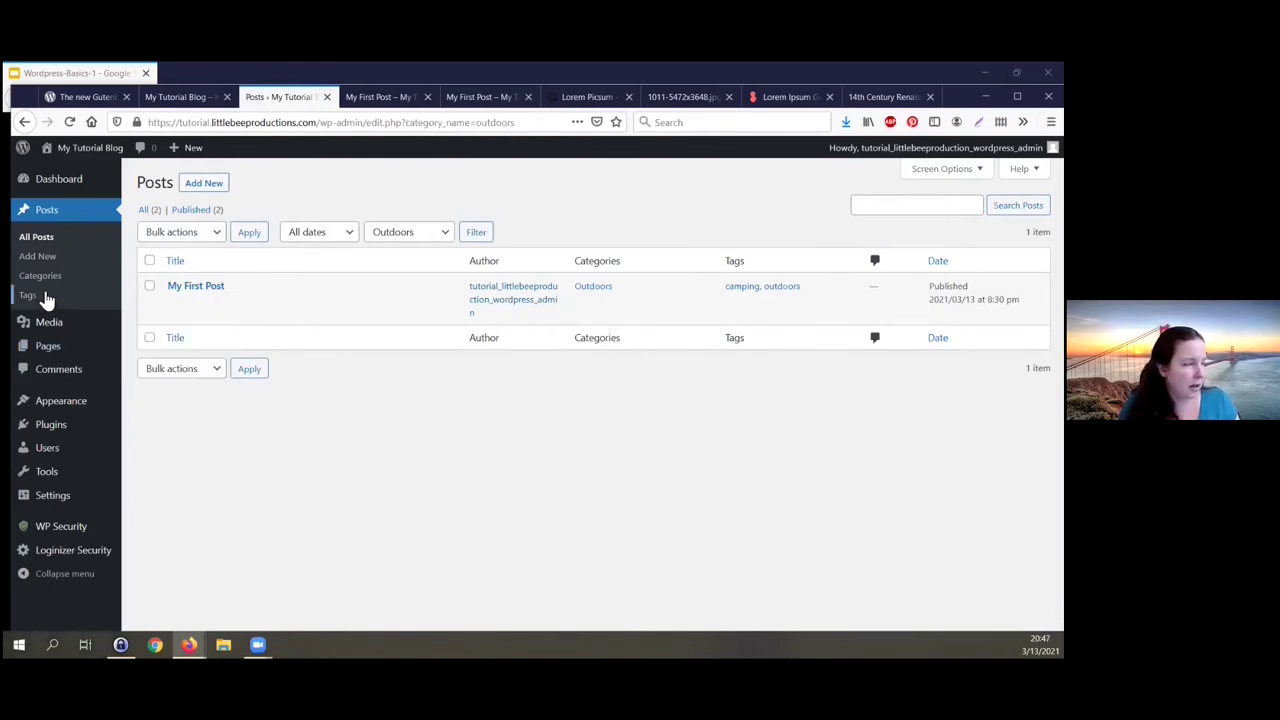
Step: Open the Media Library and browse for a file to upload, then cancel without choosing one
{"action": "left_click", "coordinate": [60, 330]}
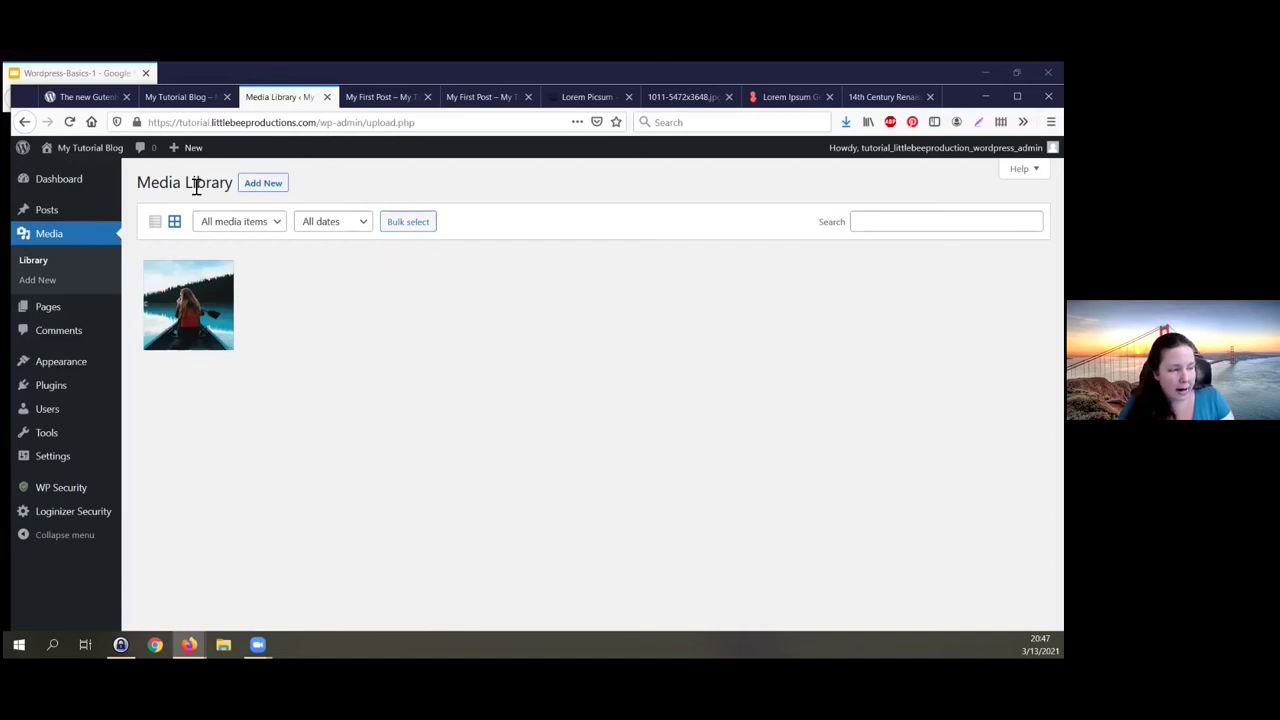
{"action": "left_click", "coordinate": [242, 186]}
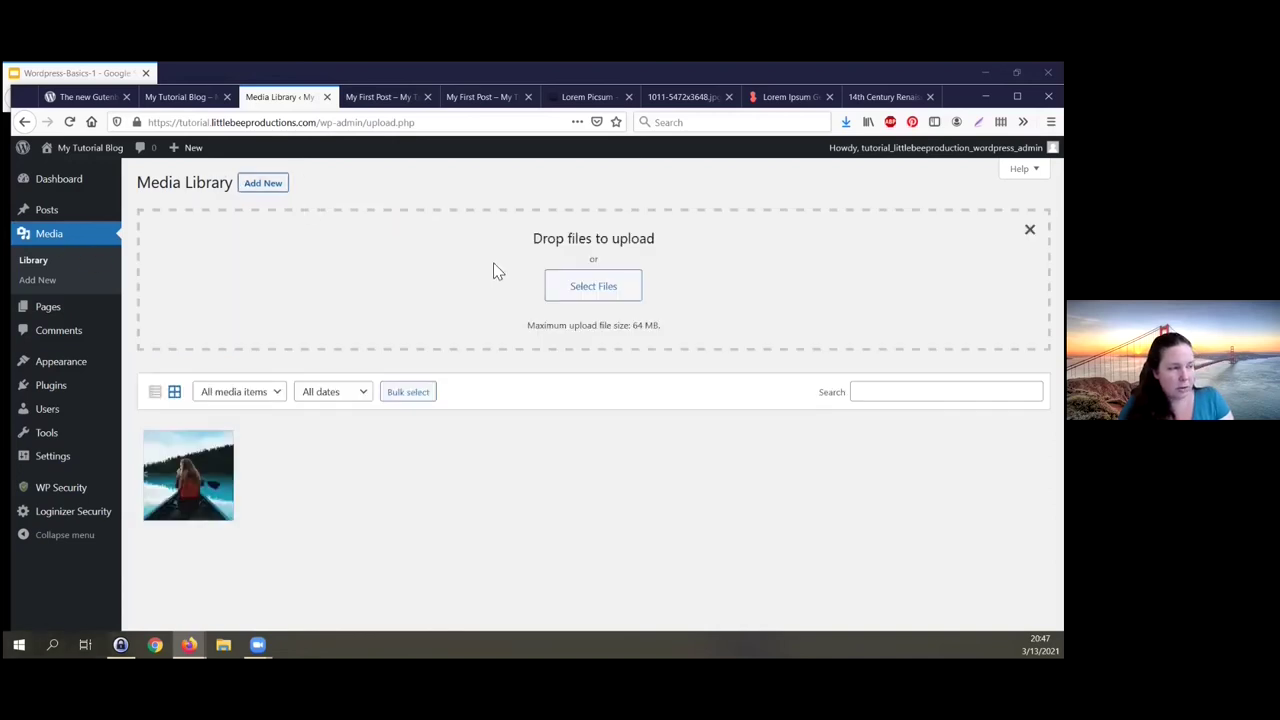
{"action": "left_click", "coordinate": [593, 290]}
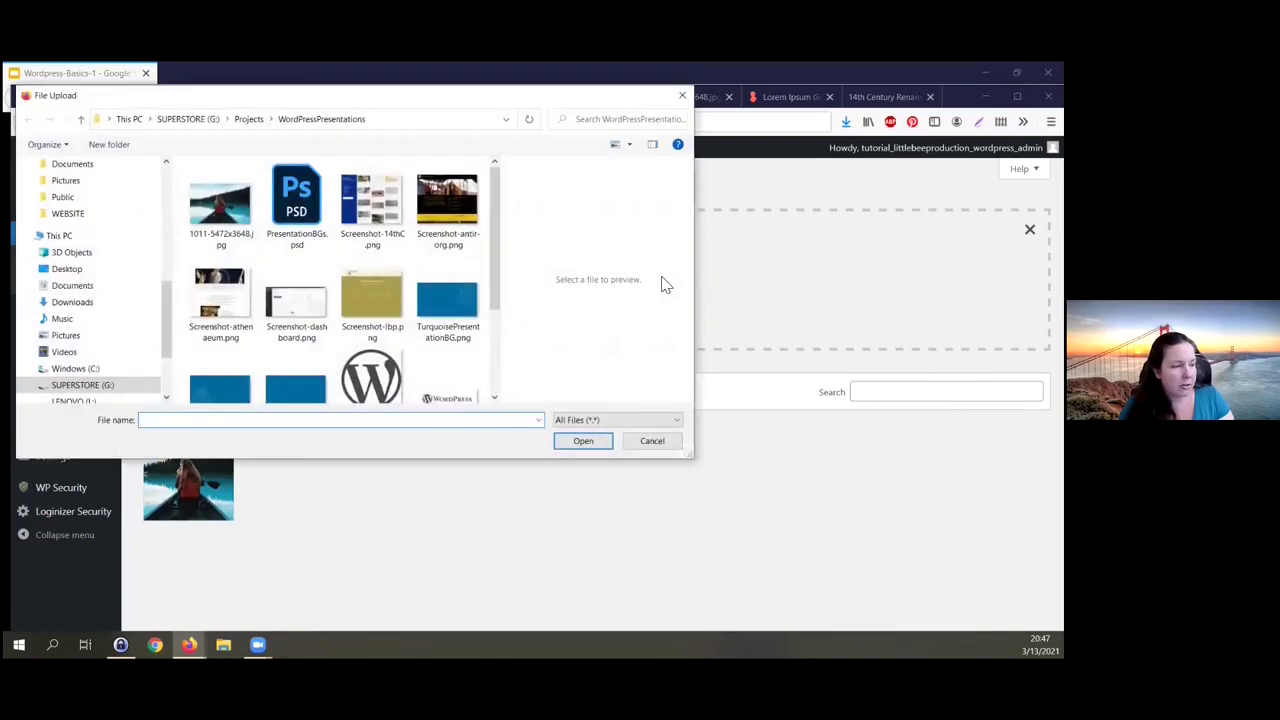
{"action": "left_click", "coordinate": [659, 441]}
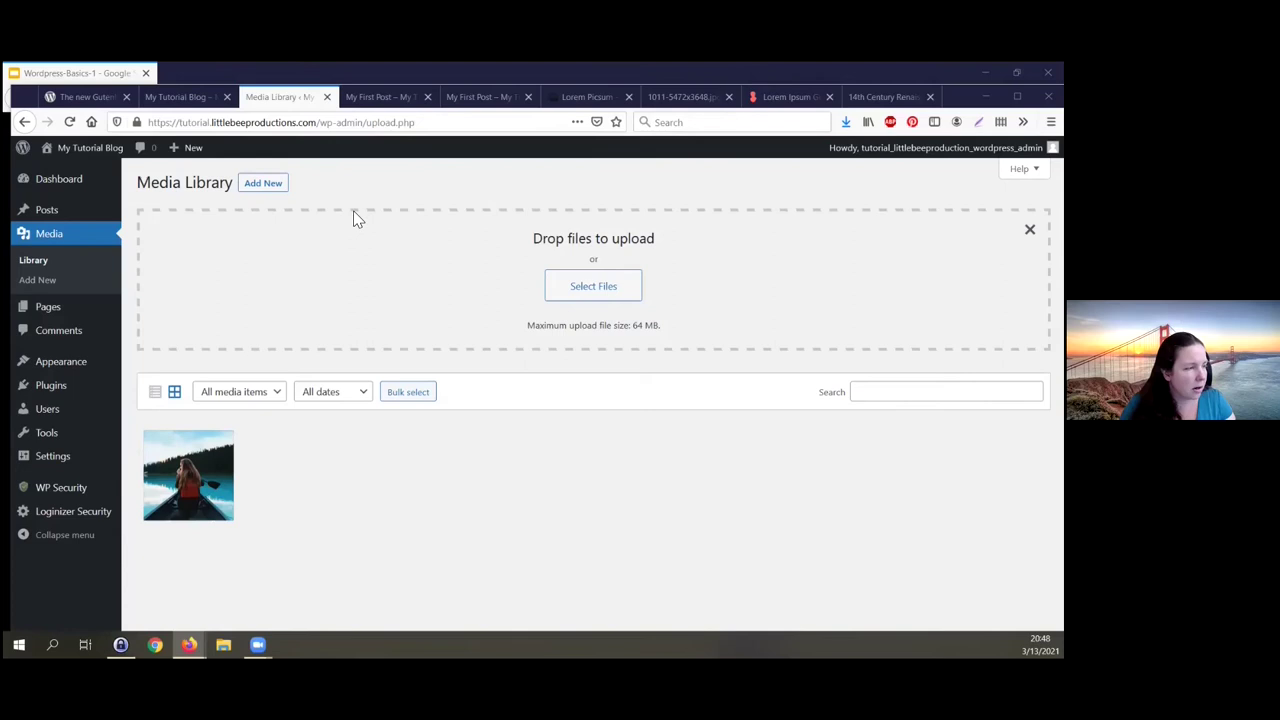
Step: Examine the Media Library's filter options for media type and date
{"action": "left_click", "coordinate": [278, 392]}
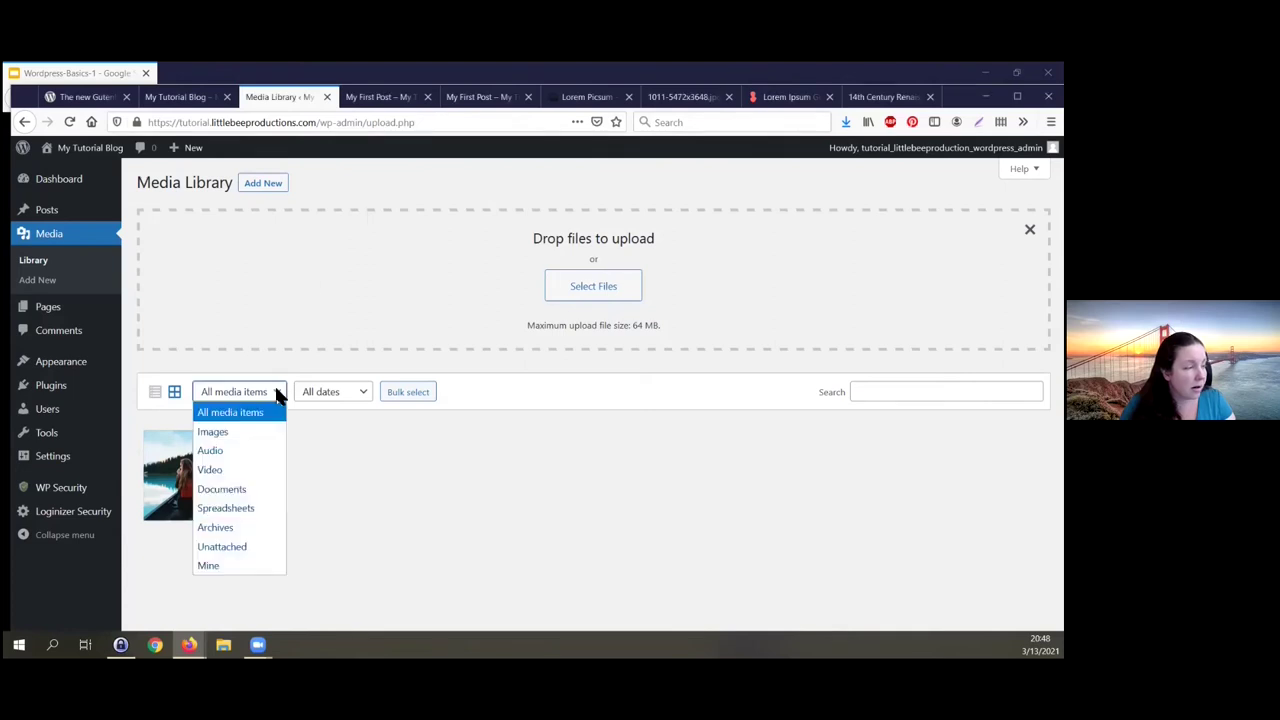
{"action": "left_click", "coordinate": [278, 392]}
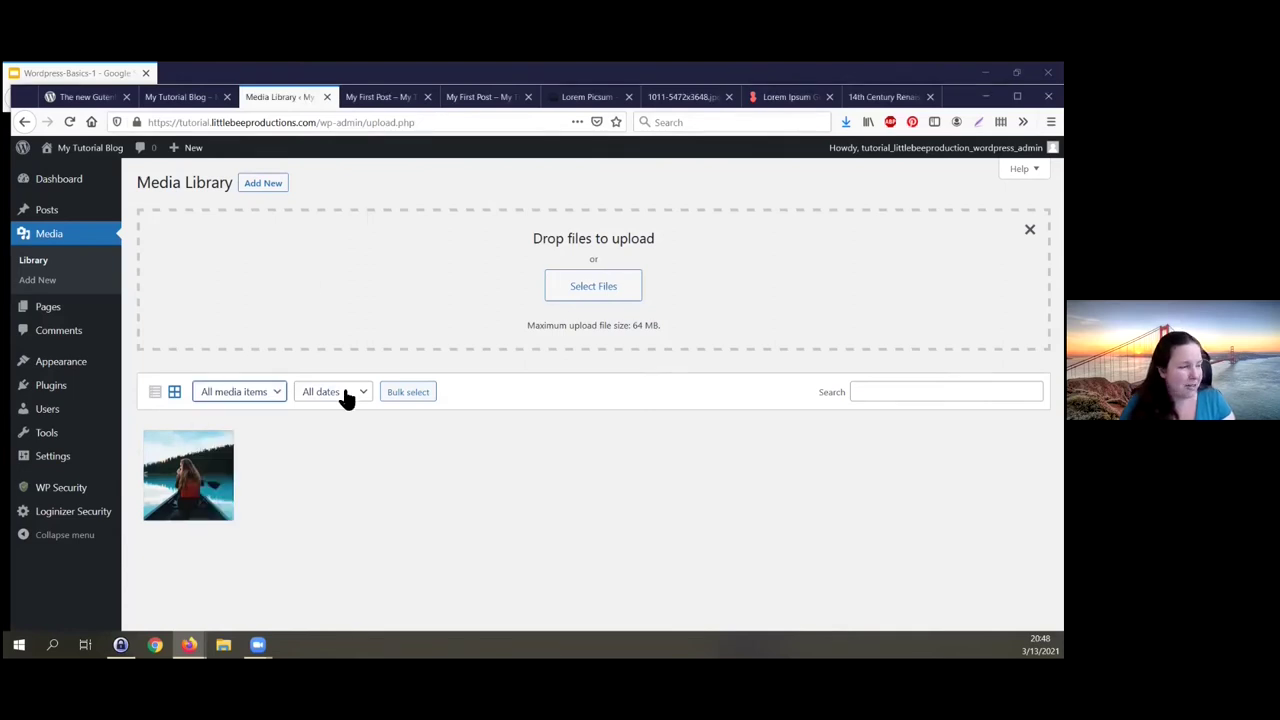
{"action": "left_click", "coordinate": [355, 395]}
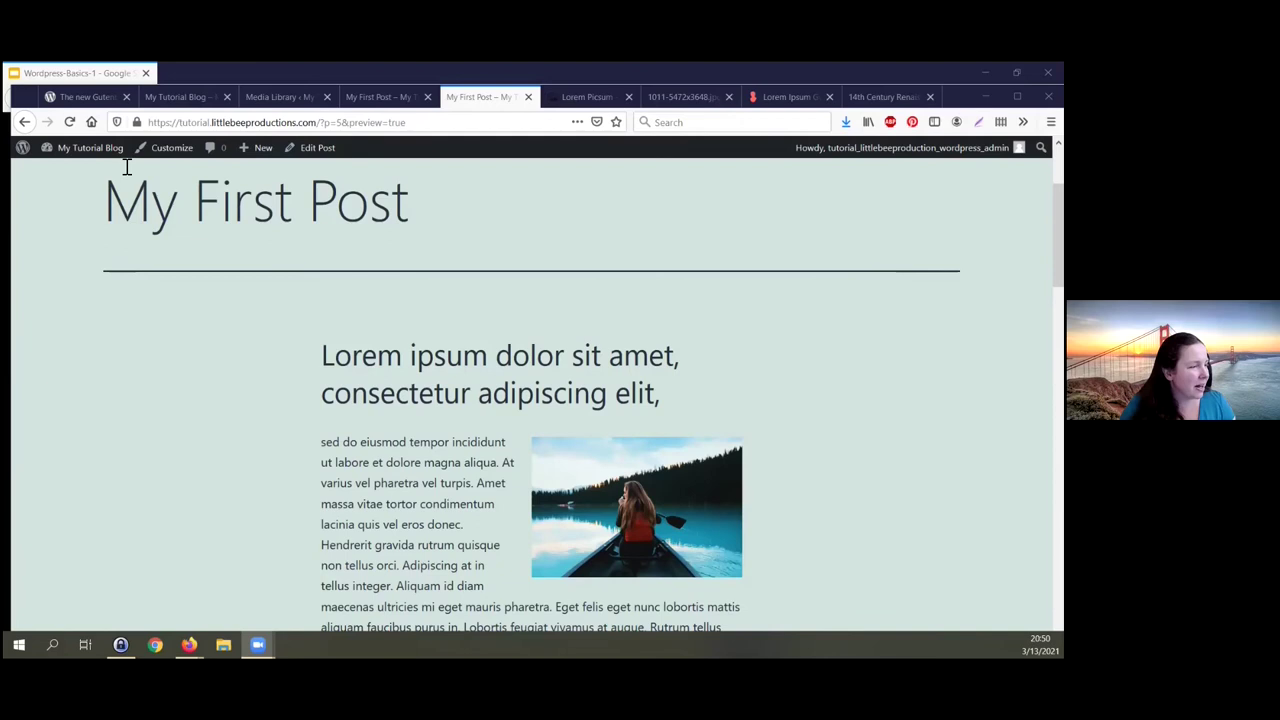
Step: Open My First Post for editing from its preview page and dismiss the autosave notice
{"action": "left_click", "coordinate": [370, 124]}
{"action": "left_click", "coordinate": [701, 221]}
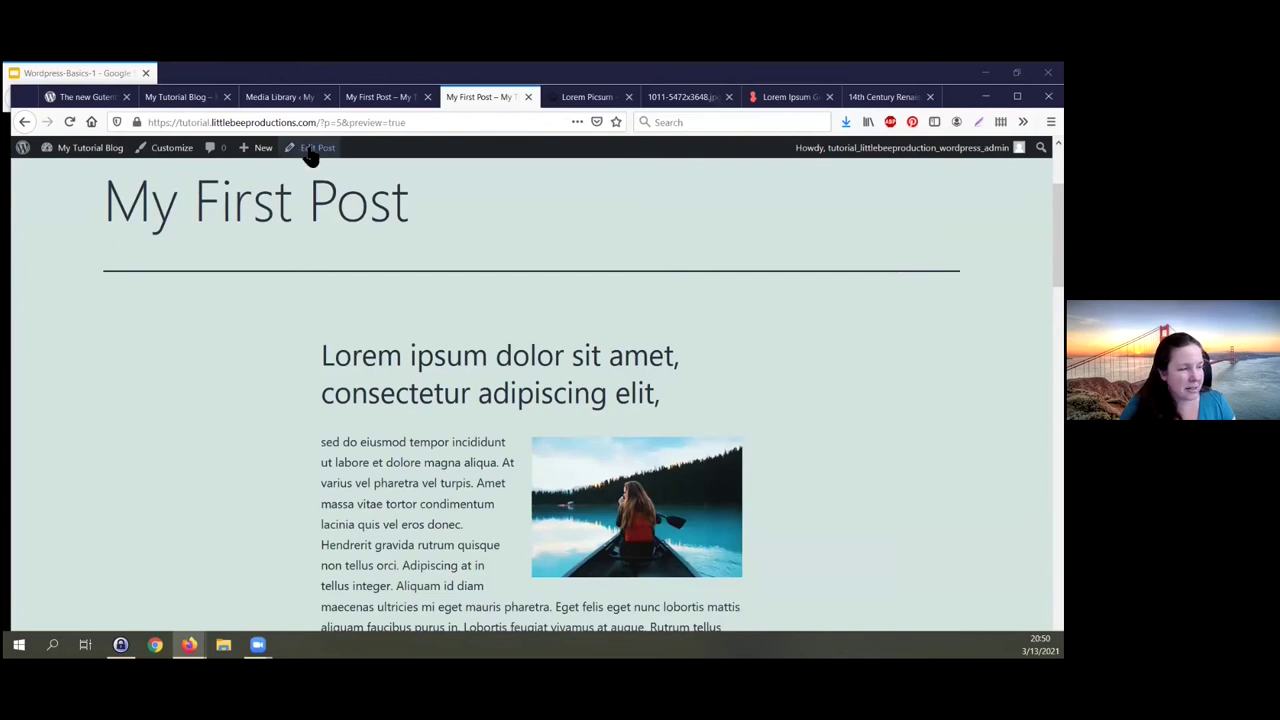
{"action": "left_click", "coordinate": [310, 153]}
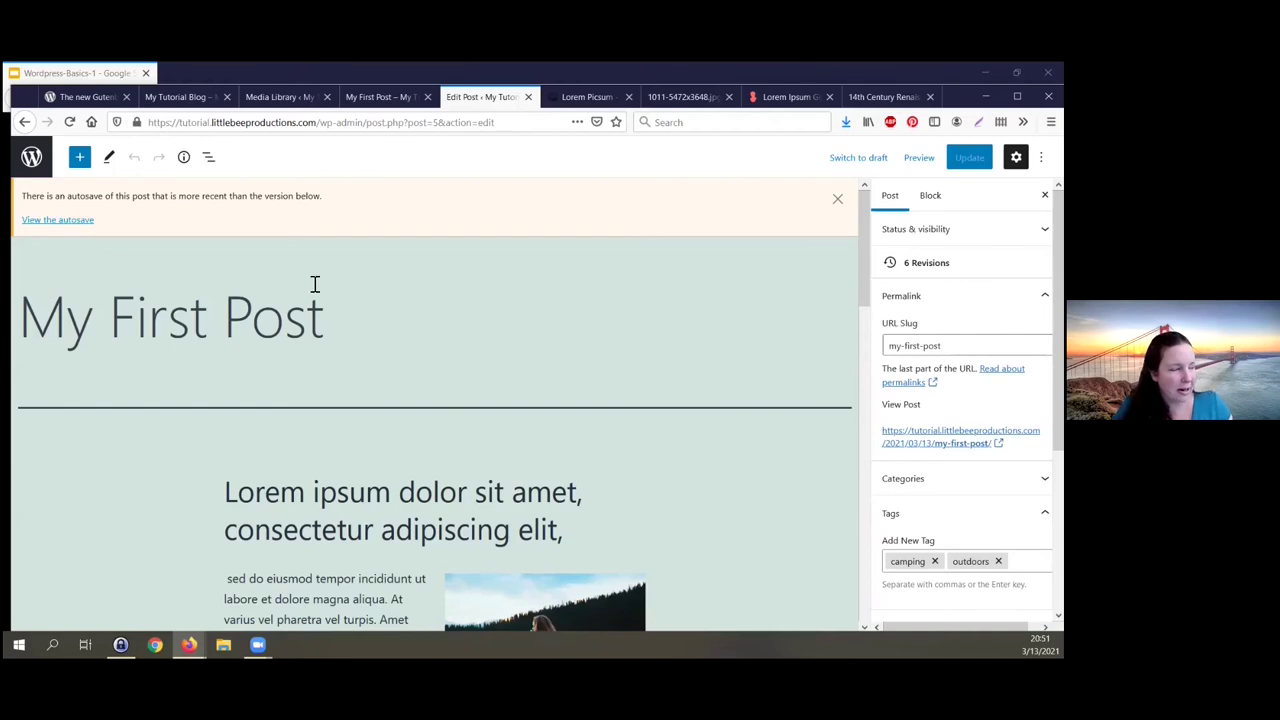
{"action": "scroll", "coordinate": [585, 293], "scroll_direction": "down", "scroll_amount": 1}
{"action": "left_click", "coordinate": [837, 199]}
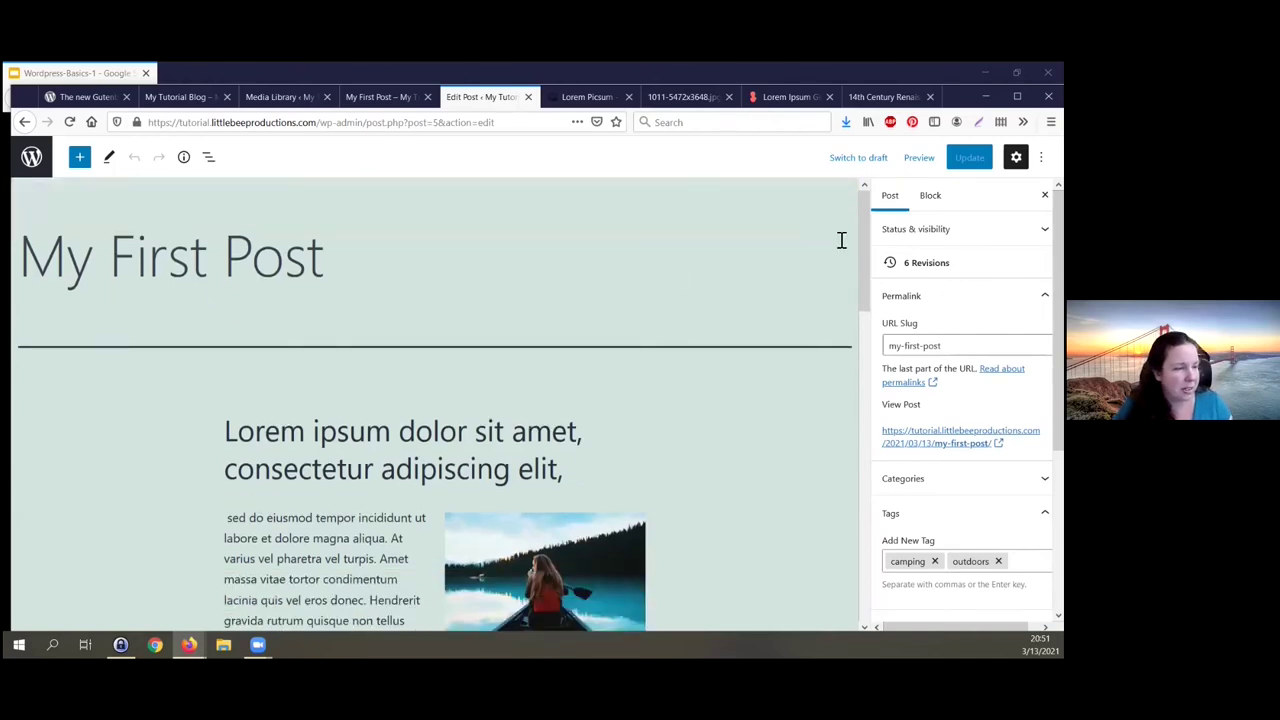
Step: Insert an Image block between the first and second body paragraphs of the post
{"action": "scroll", "coordinate": [733, 298], "scroll_direction": "down", "scroll_amount": 8}
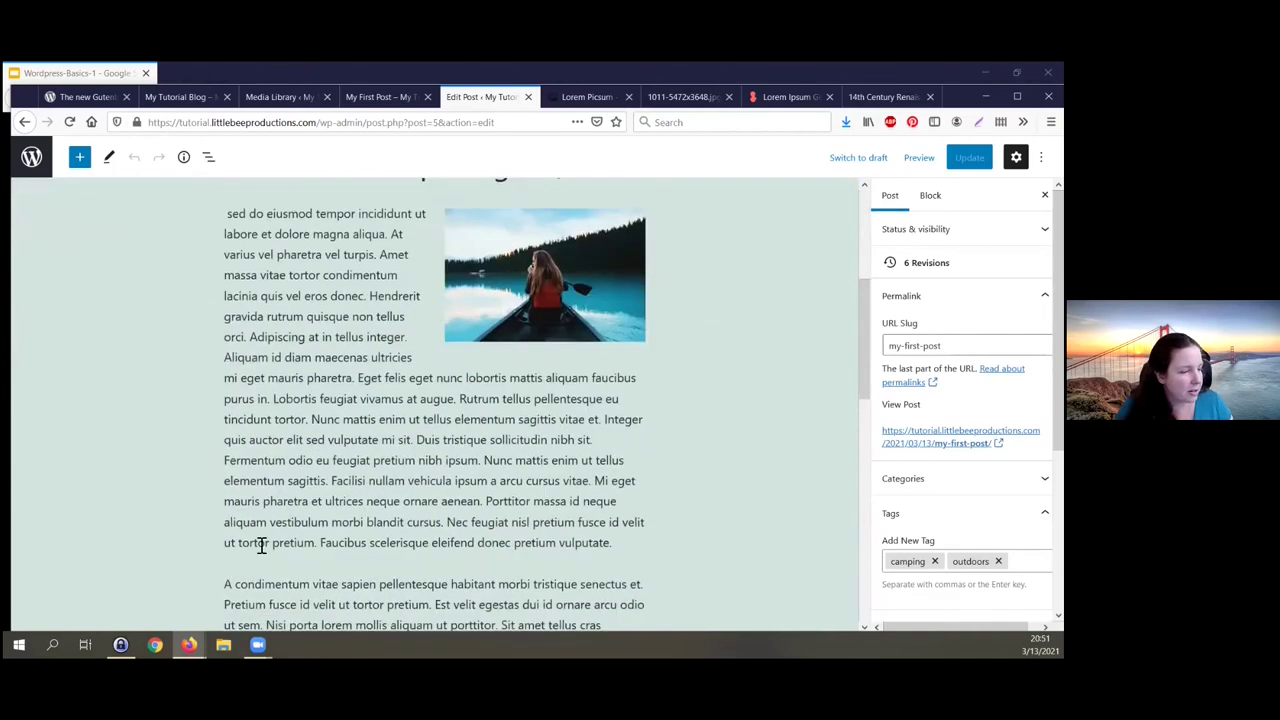
{"action": "left_click", "coordinate": [430, 442]}
{"action": "left_click", "coordinate": [428, 430]}
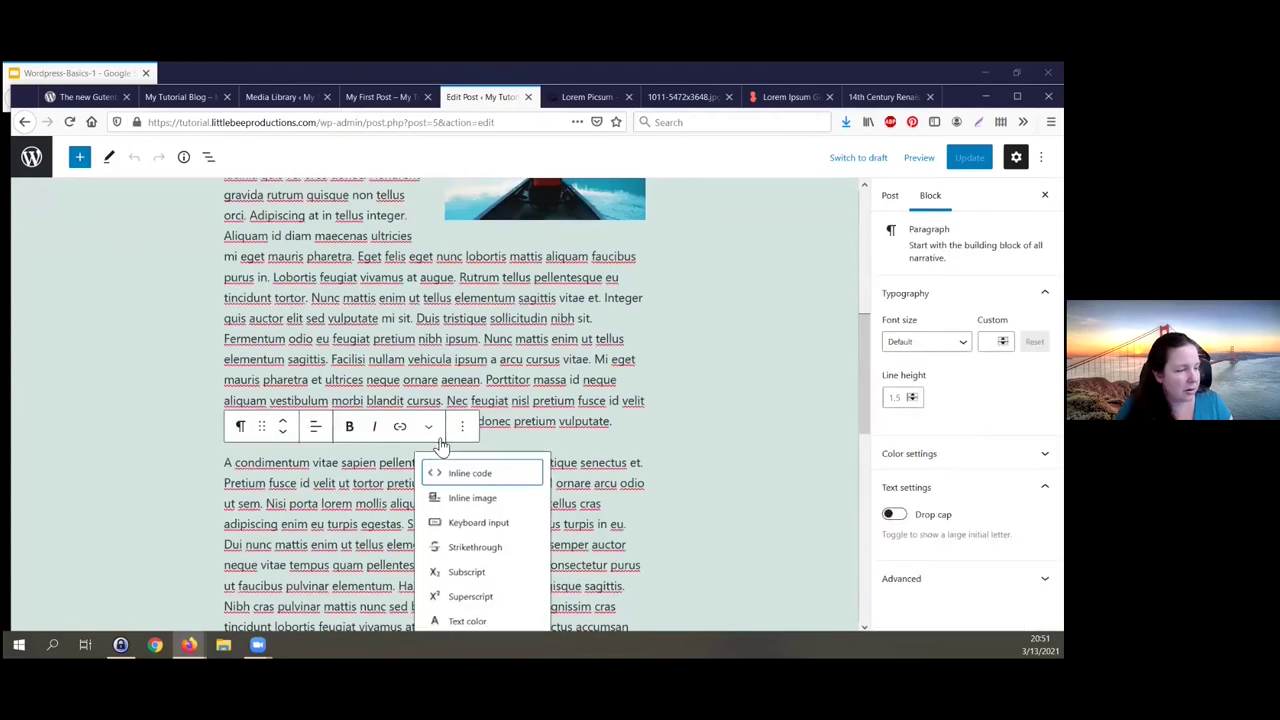
{"action": "left_click", "coordinate": [544, 439]}
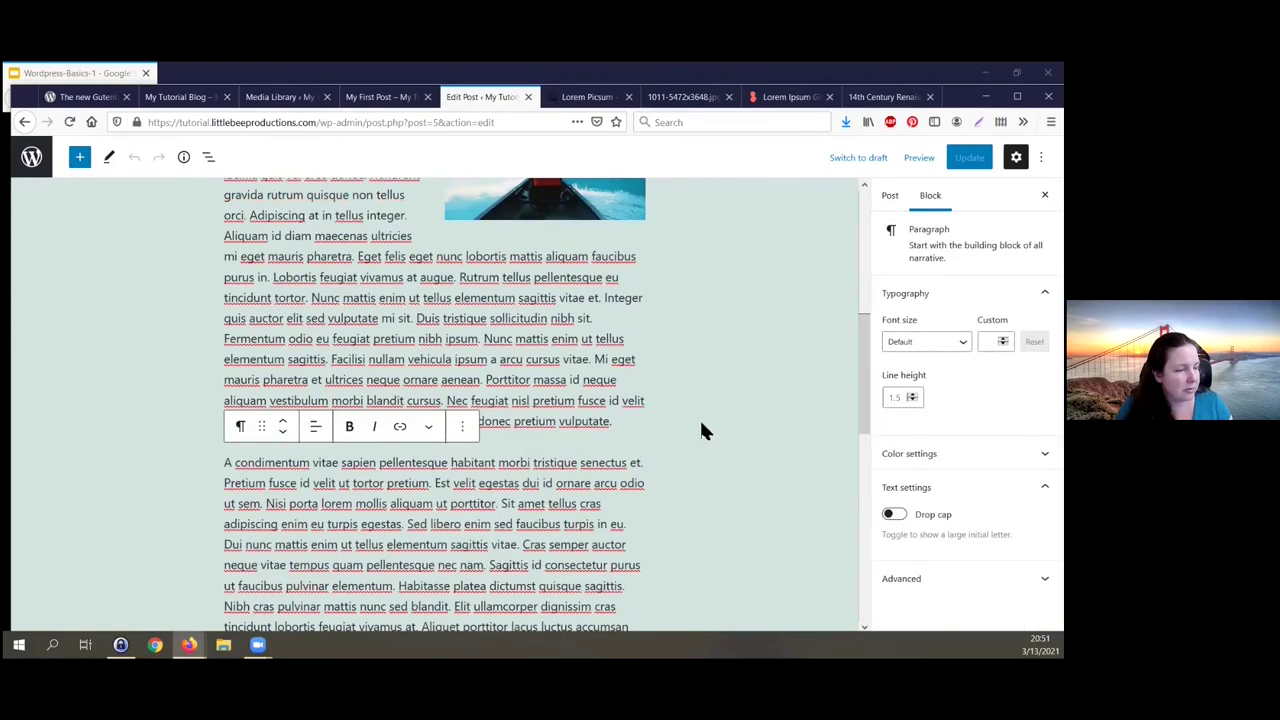
{"action": "left_click", "coordinate": [699, 420]}
{"action": "left_click", "coordinate": [434, 441]}
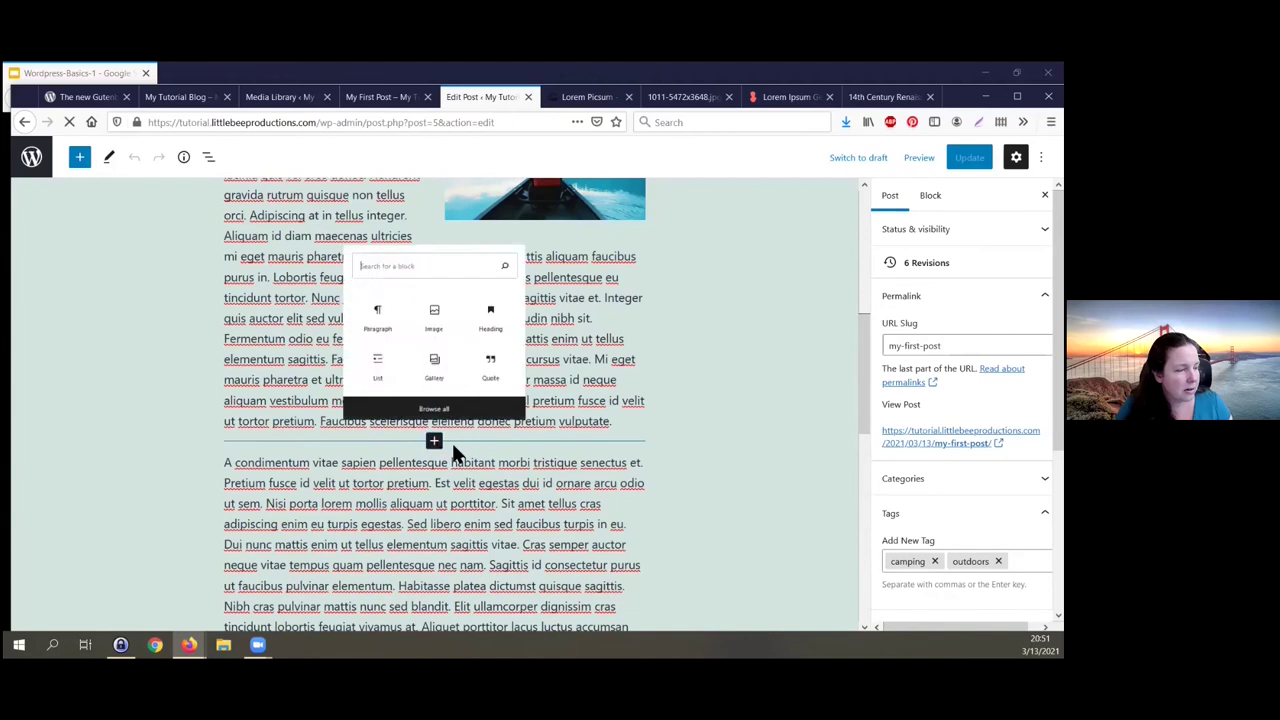
{"action": "left_click", "coordinate": [460, 292]}
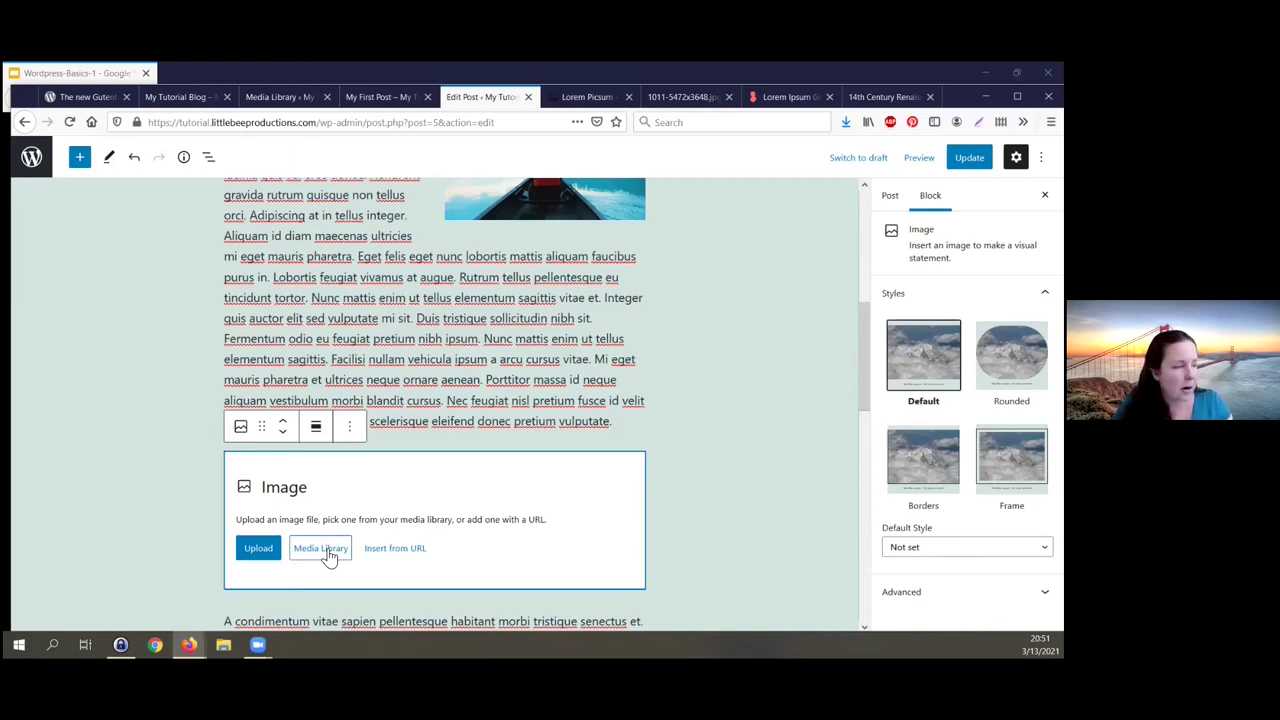
Step: Fill the new Image block with the existing canoe photo 1011-5472x3648-1 from the Media Library and deselect the block
{"action": "left_click", "coordinate": [330, 553]}
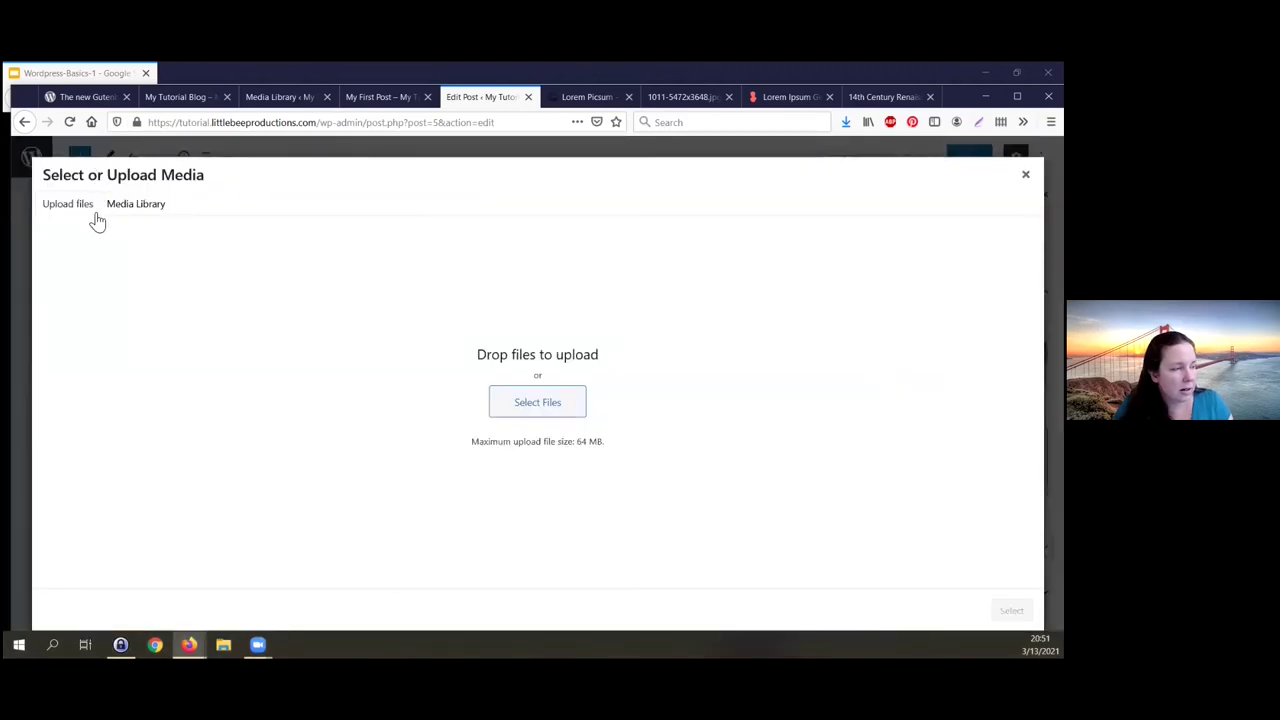
{"action": "left_click", "coordinate": [145, 210]}
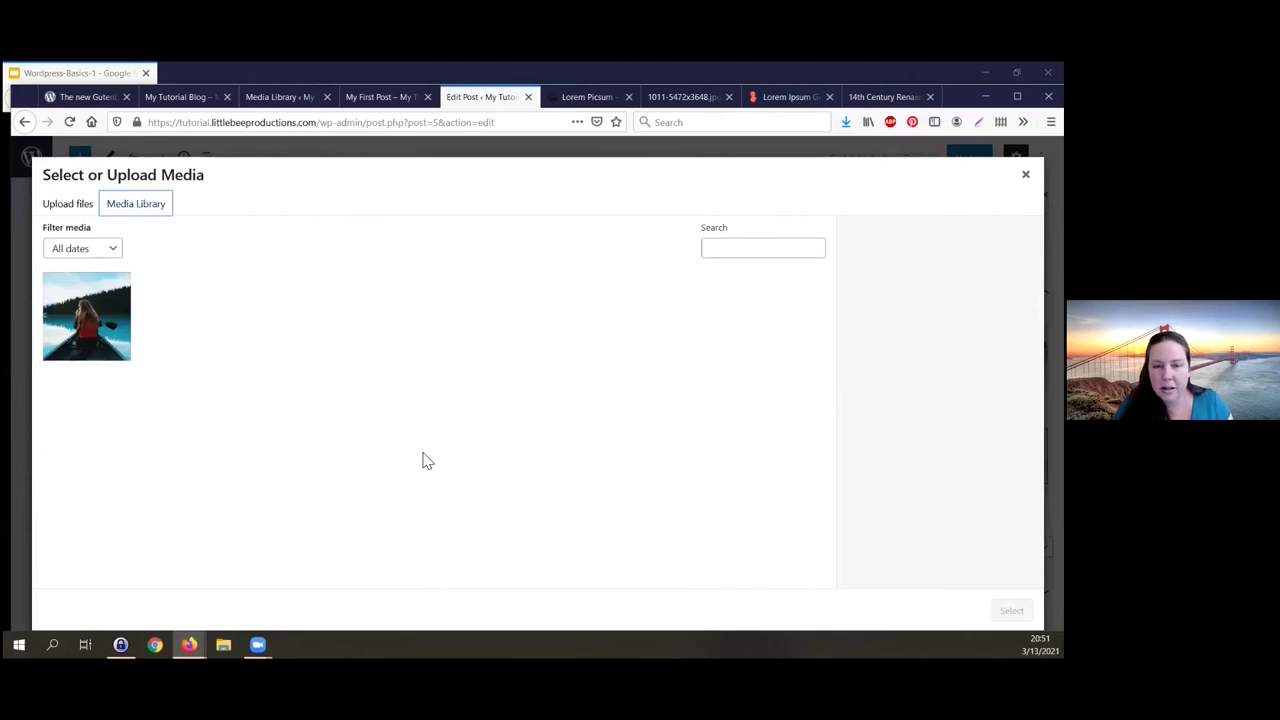
{"action": "left_click", "coordinate": [118, 340]}
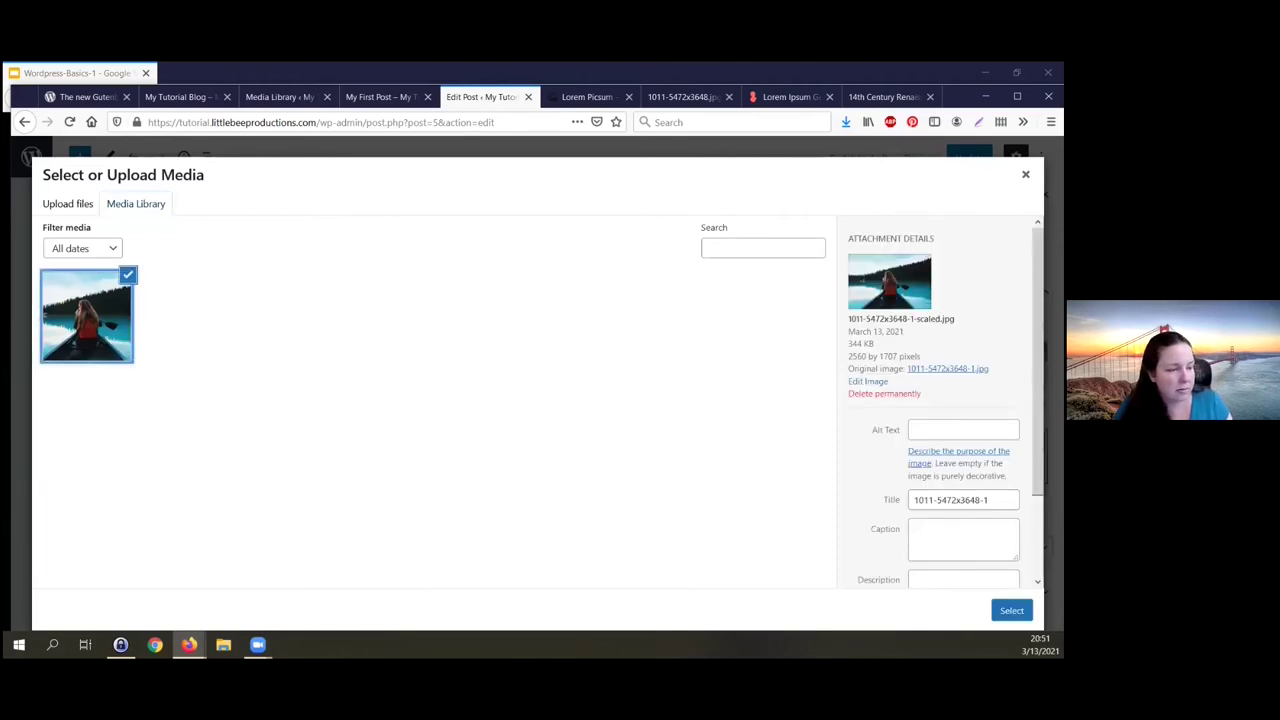
{"action": "scroll", "coordinate": [946, 405], "scroll_direction": "down", "scroll_amount": 2}
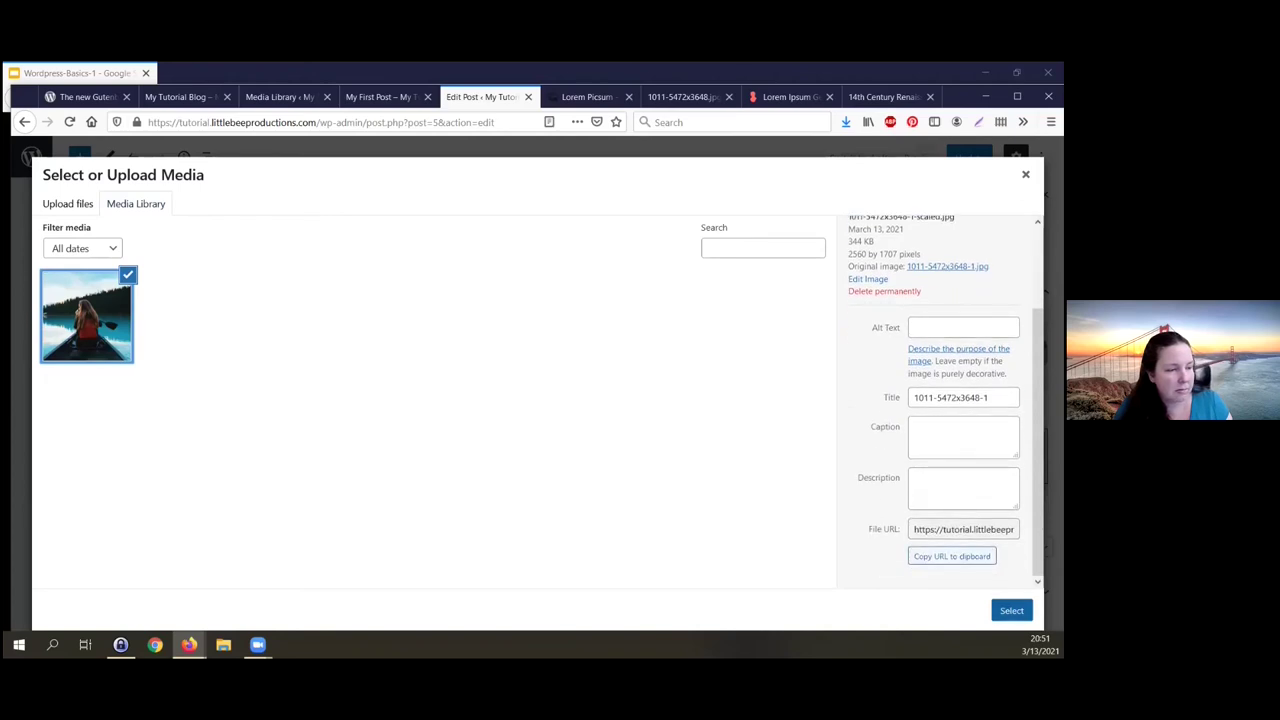
{"action": "left_click", "coordinate": [1011, 610]}
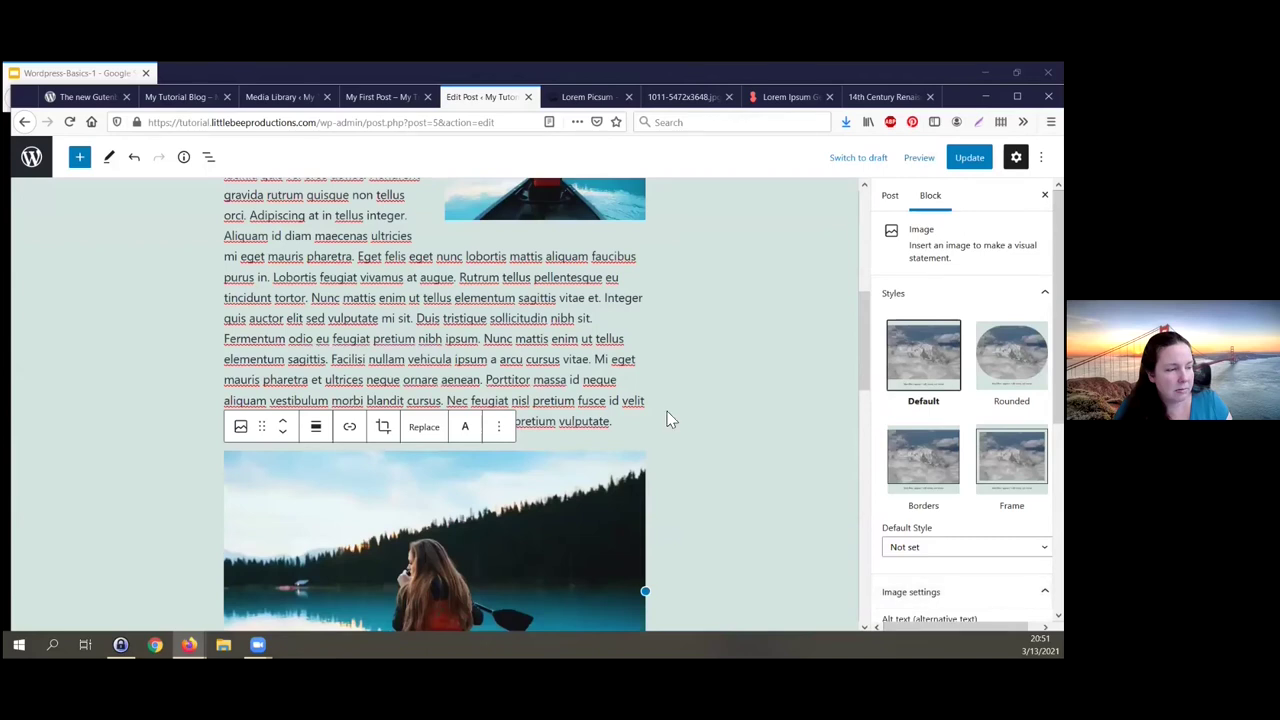
{"action": "scroll", "coordinate": [669, 416], "scroll_direction": "down", "scroll_amount": 3}
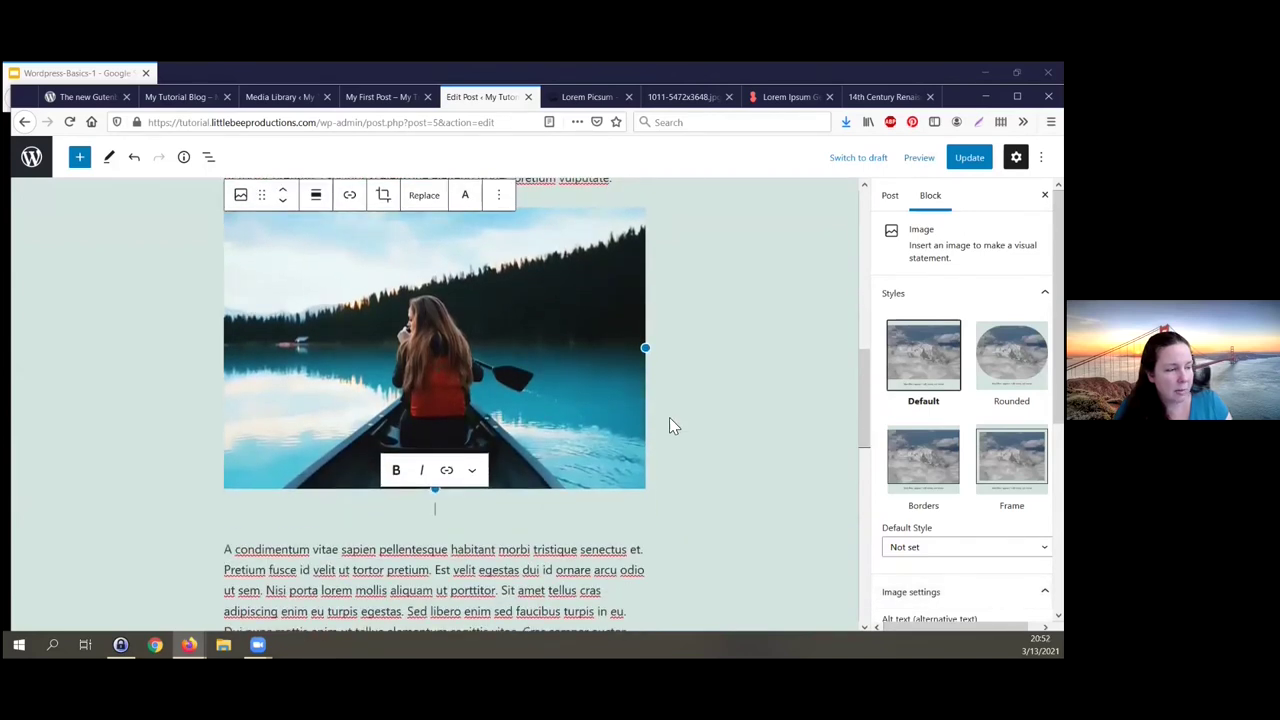
{"action": "mouse_move", "coordinate": [561, 428]}
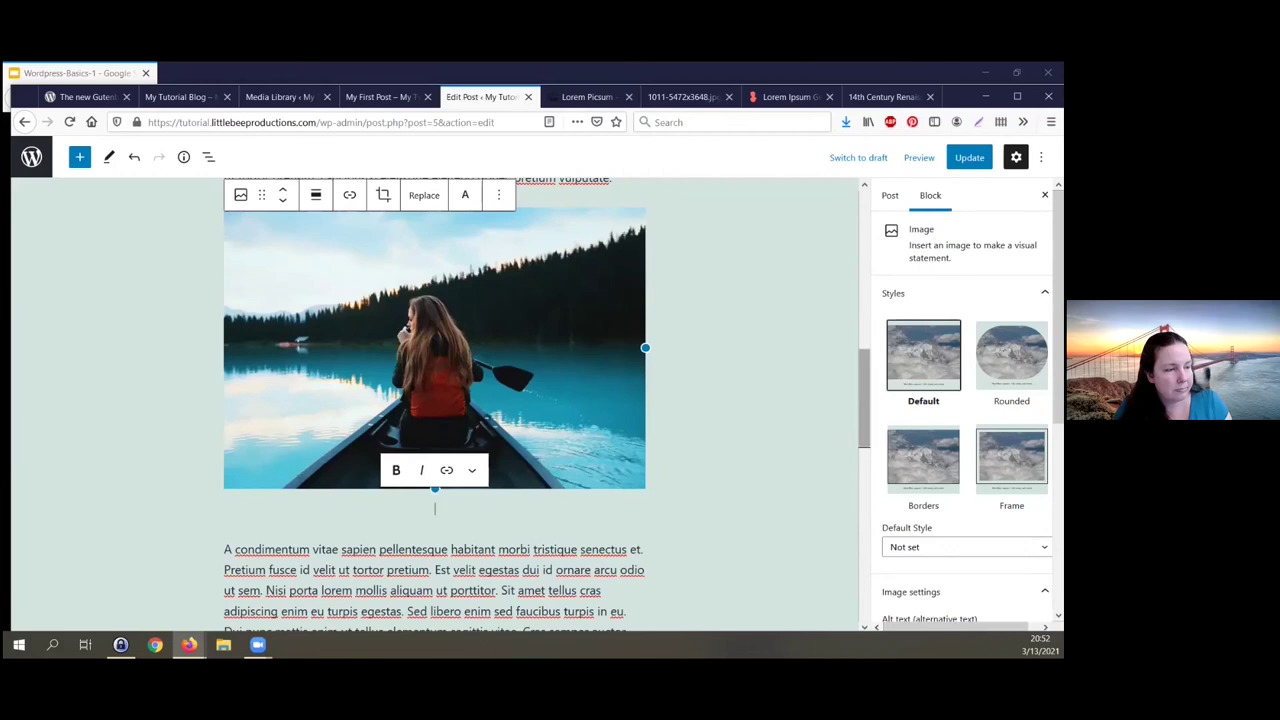
{"action": "left_click", "coordinate": [816, 338]}
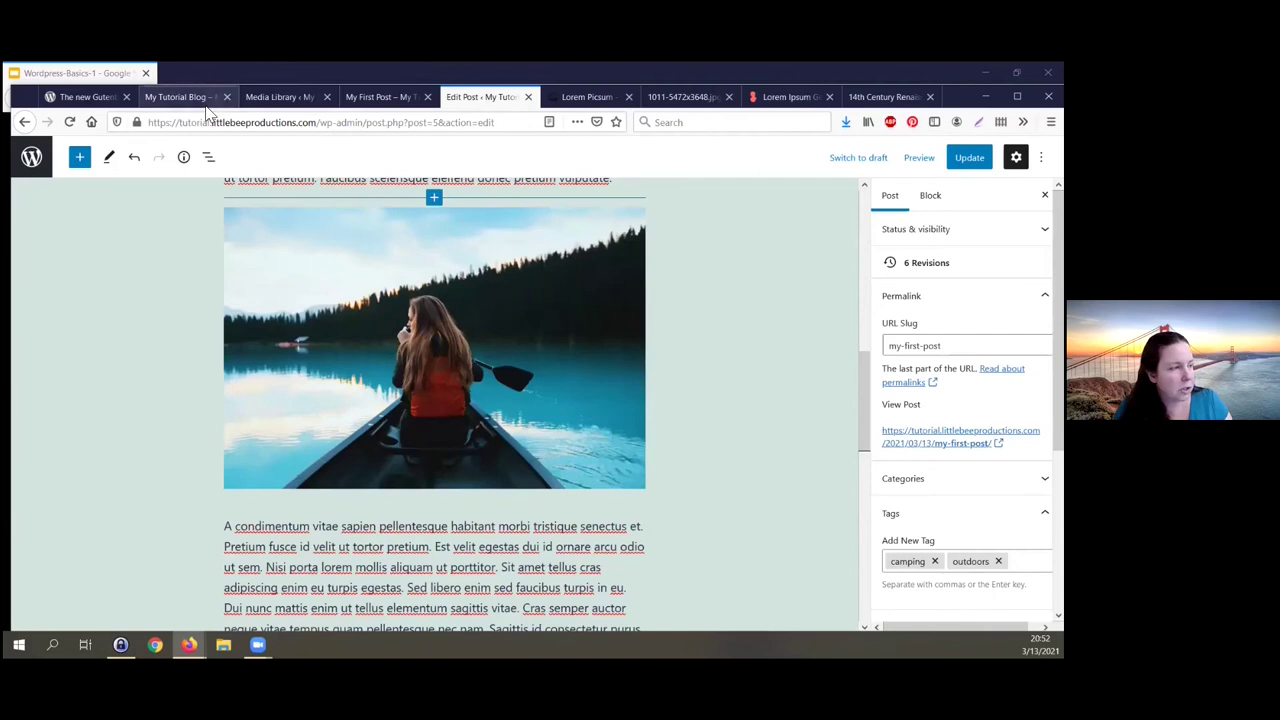
Step: View the Media Library and the published page of My First Post
{"action": "left_click", "coordinate": [268, 97]}
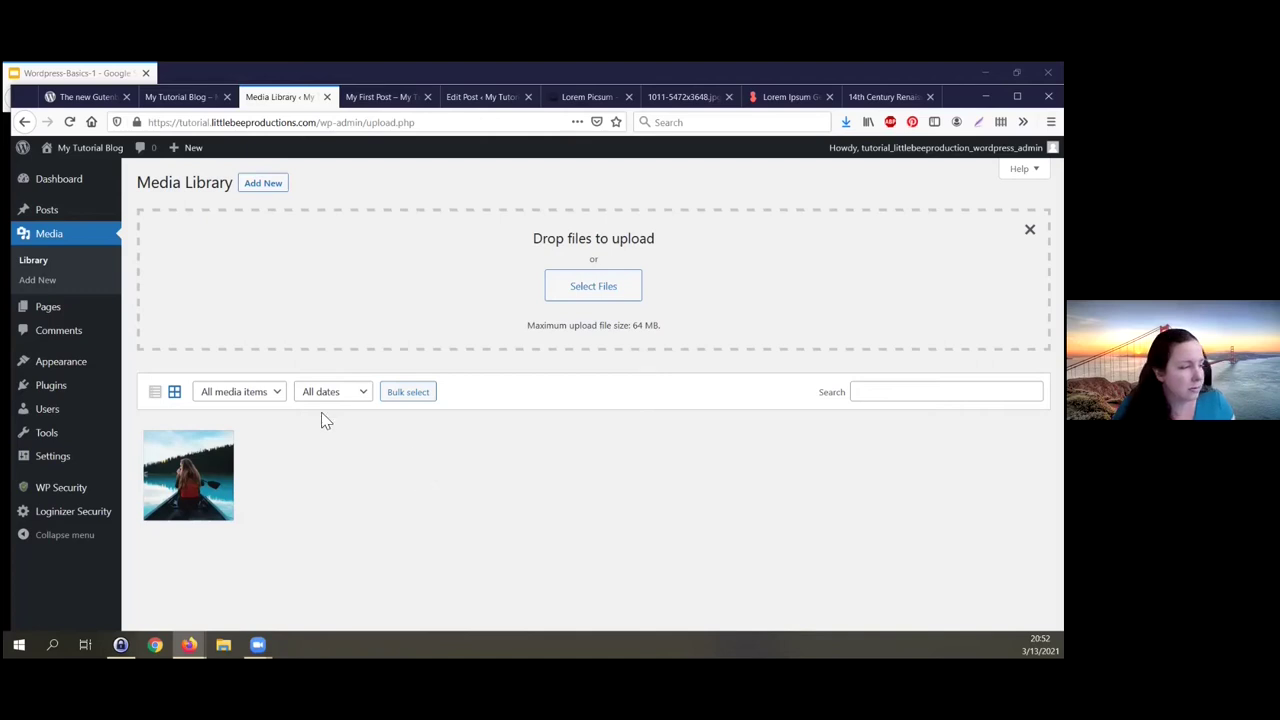
{"action": "left_click", "coordinate": [372, 97]}
{"action": "scroll", "coordinate": [510, 300], "scroll_direction": "up", "scroll_amount": 5}
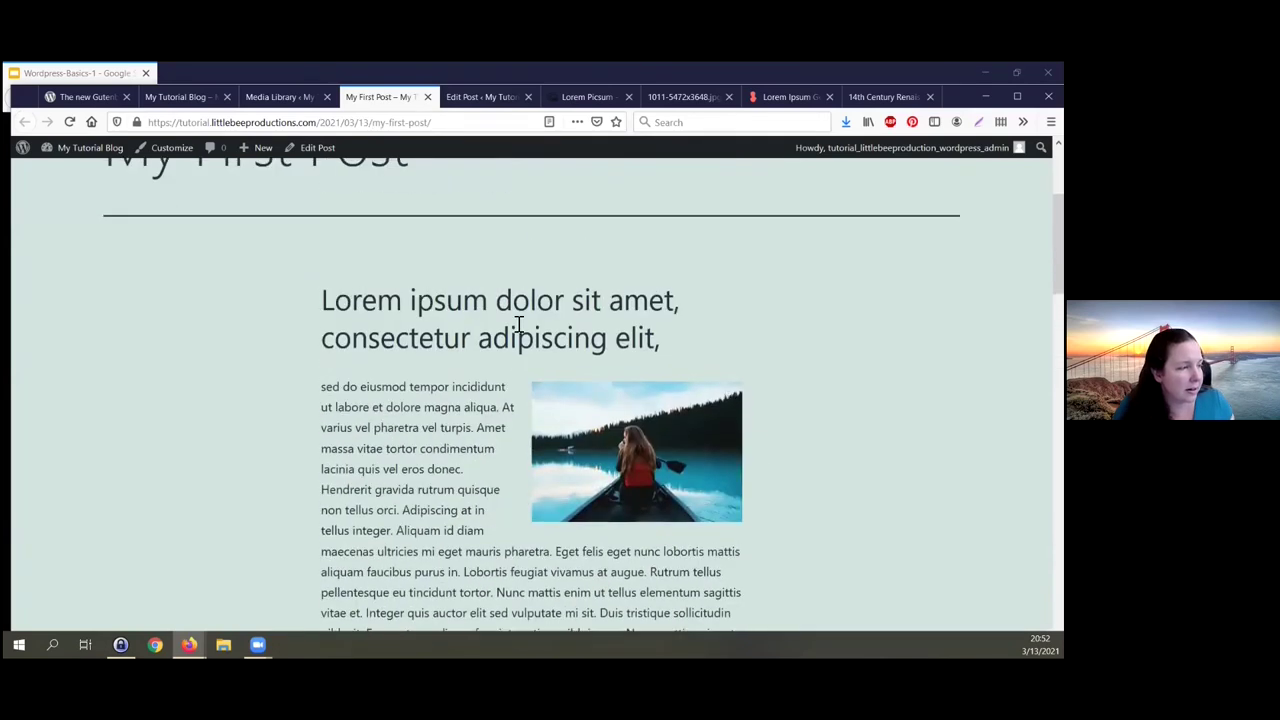
{"action": "scroll", "coordinate": [510, 328], "scroll_direction": "up", "scroll_amount": 1}
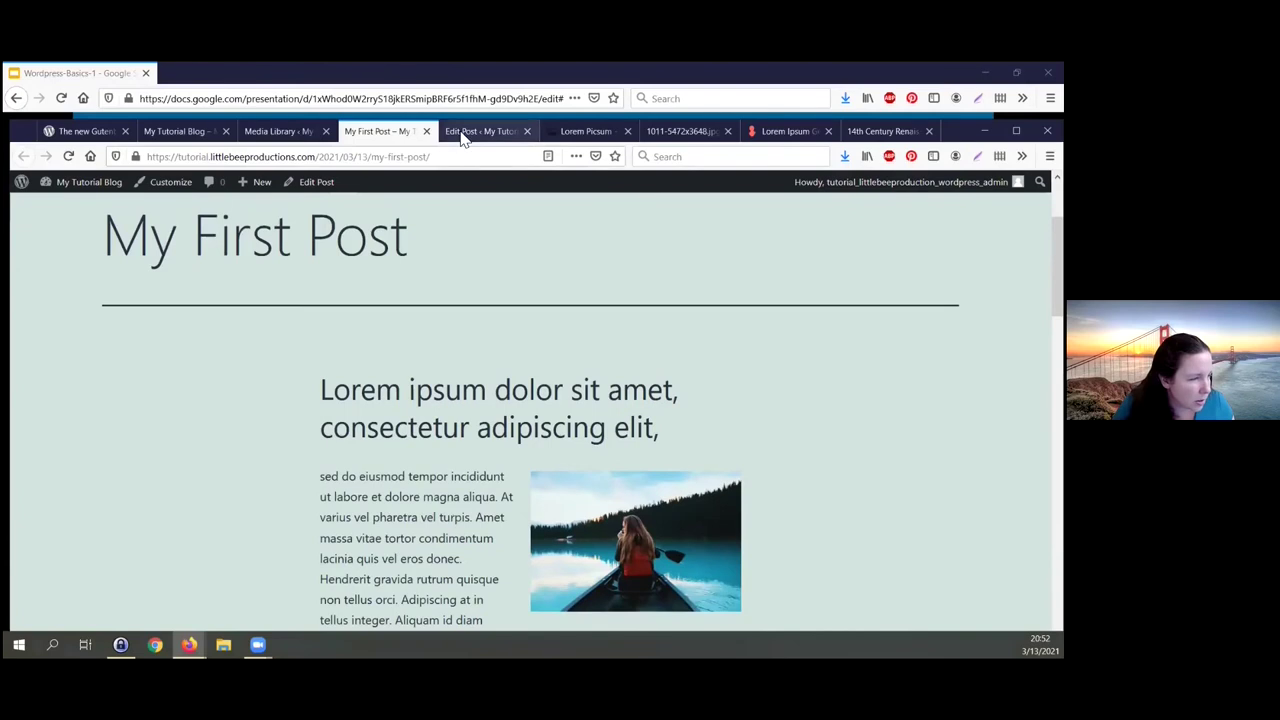
Step: Return to editing My First Post and inspect the large canoe image block between the paragraphs
{"action": "left_click", "coordinate": [498, 133]}
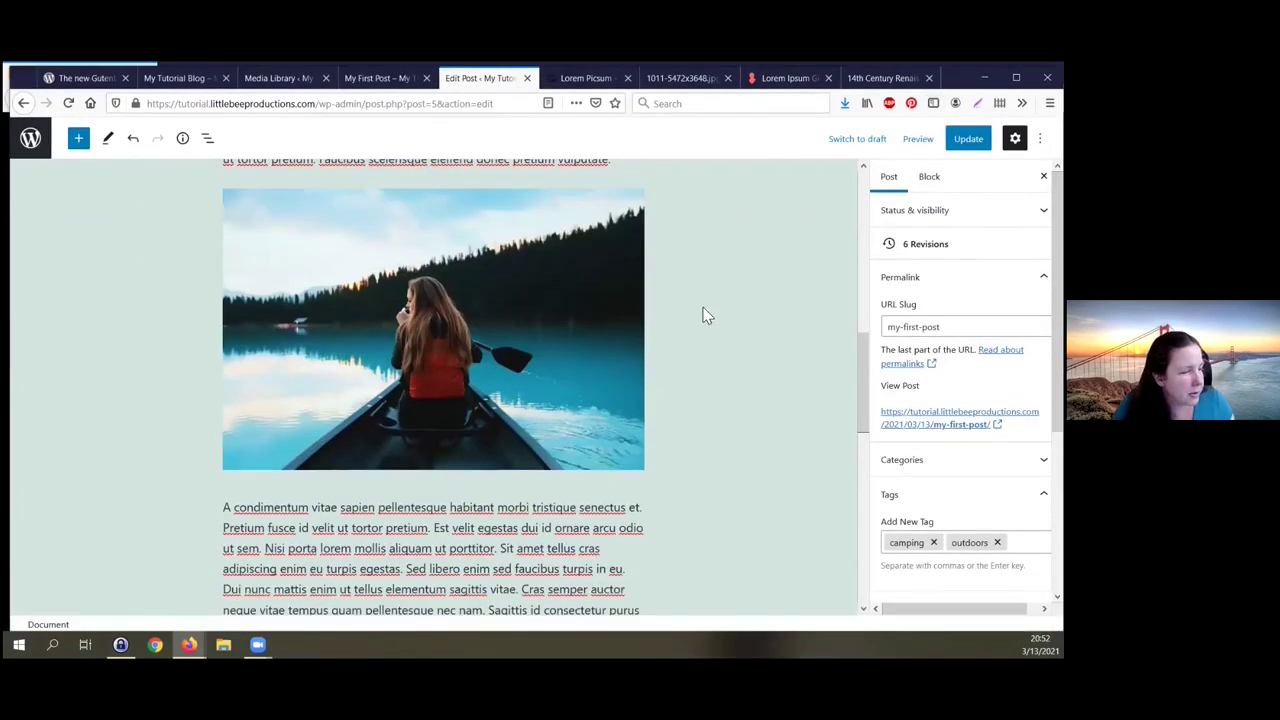
{"action": "scroll", "coordinate": [672, 310], "scroll_direction": "up", "scroll_amount": 4}
{"action": "scroll", "coordinate": [672, 316], "scroll_direction": "up", "scroll_amount": 2}
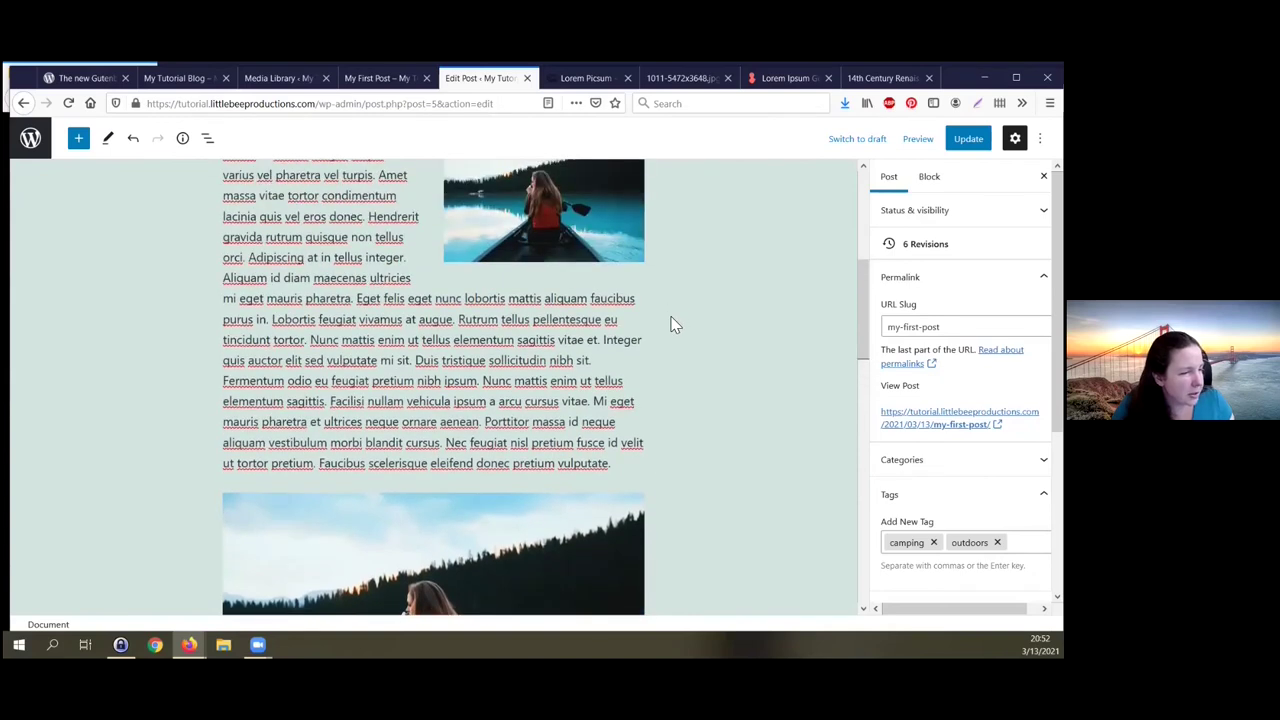
{"action": "scroll", "coordinate": [670, 332], "scroll_direction": "down", "scroll_amount": 2}
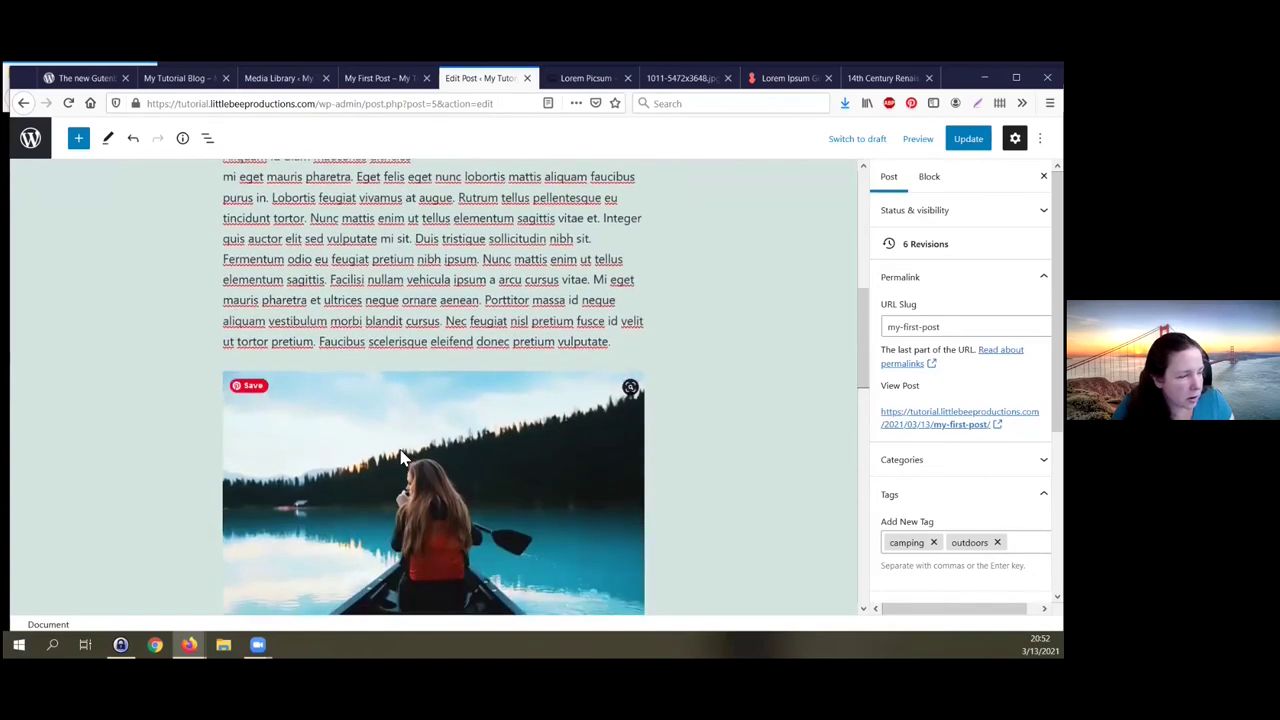
{"action": "left_click", "coordinate": [404, 456]}
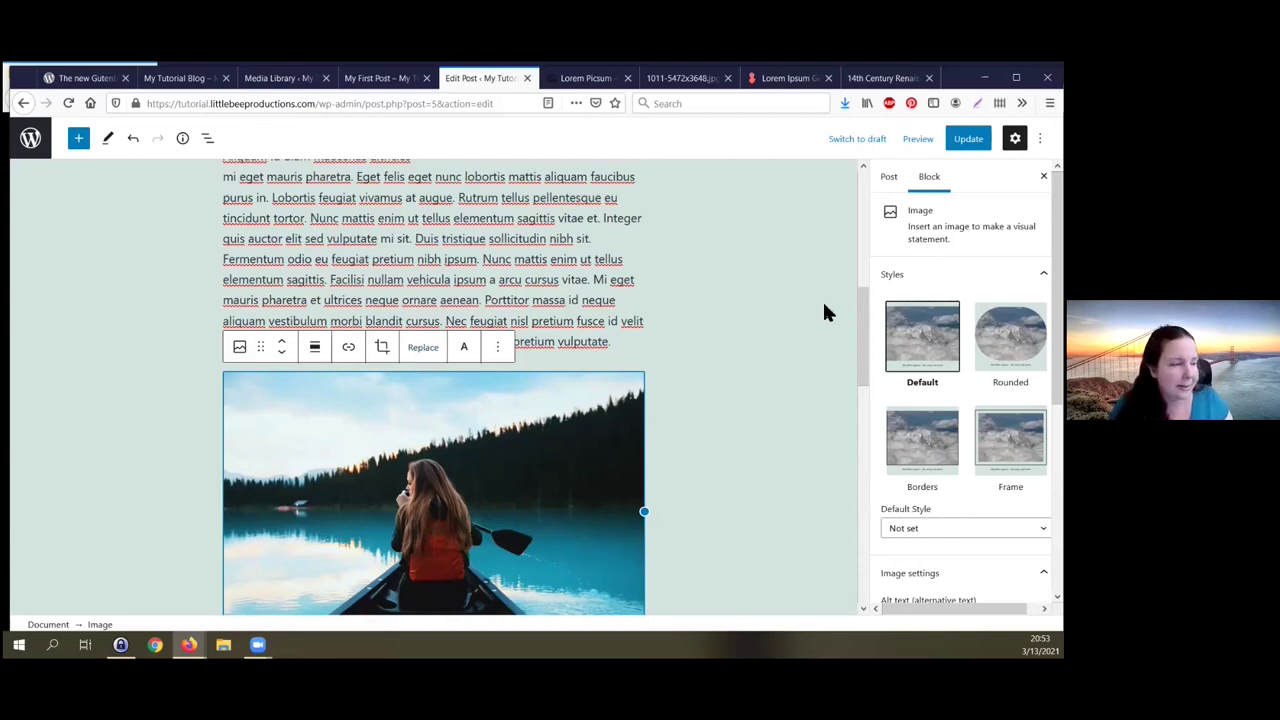
{"action": "left_click", "coordinate": [700, 378]}
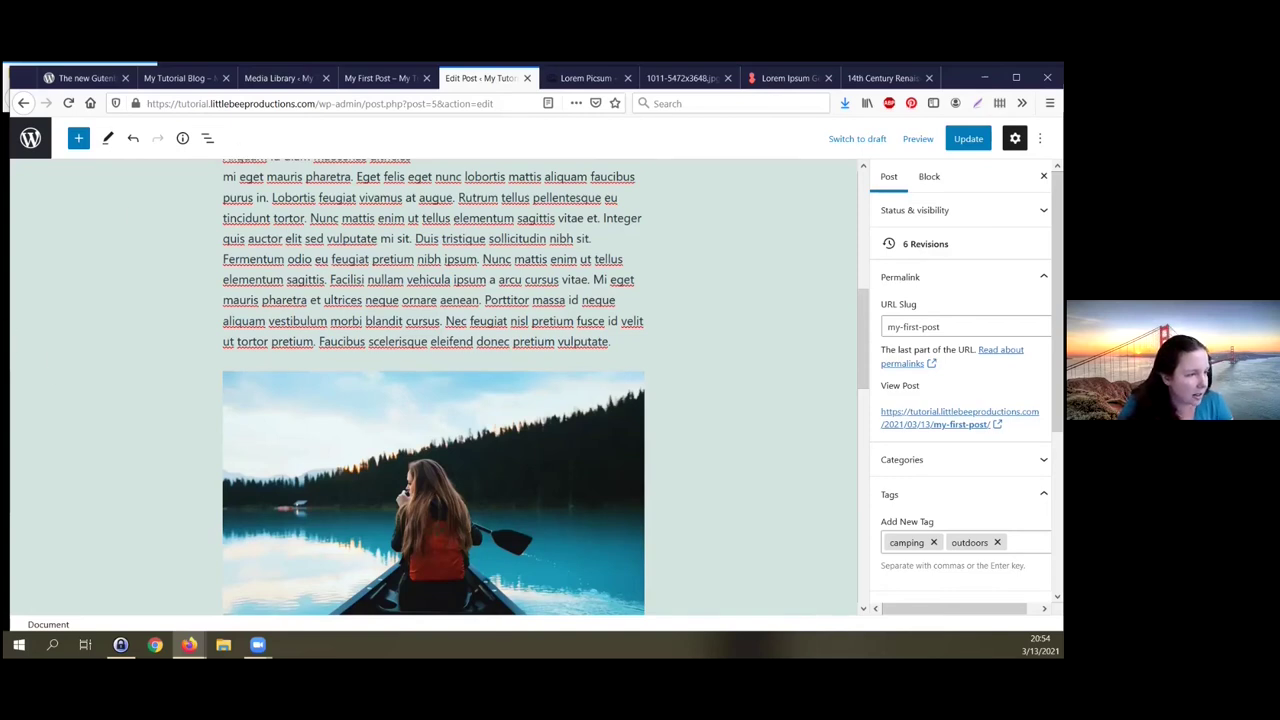
Step: Open athenaeum.baronyofmadrone.net in a new browser tab
{"action": "key", "text": "ctrl+9"}
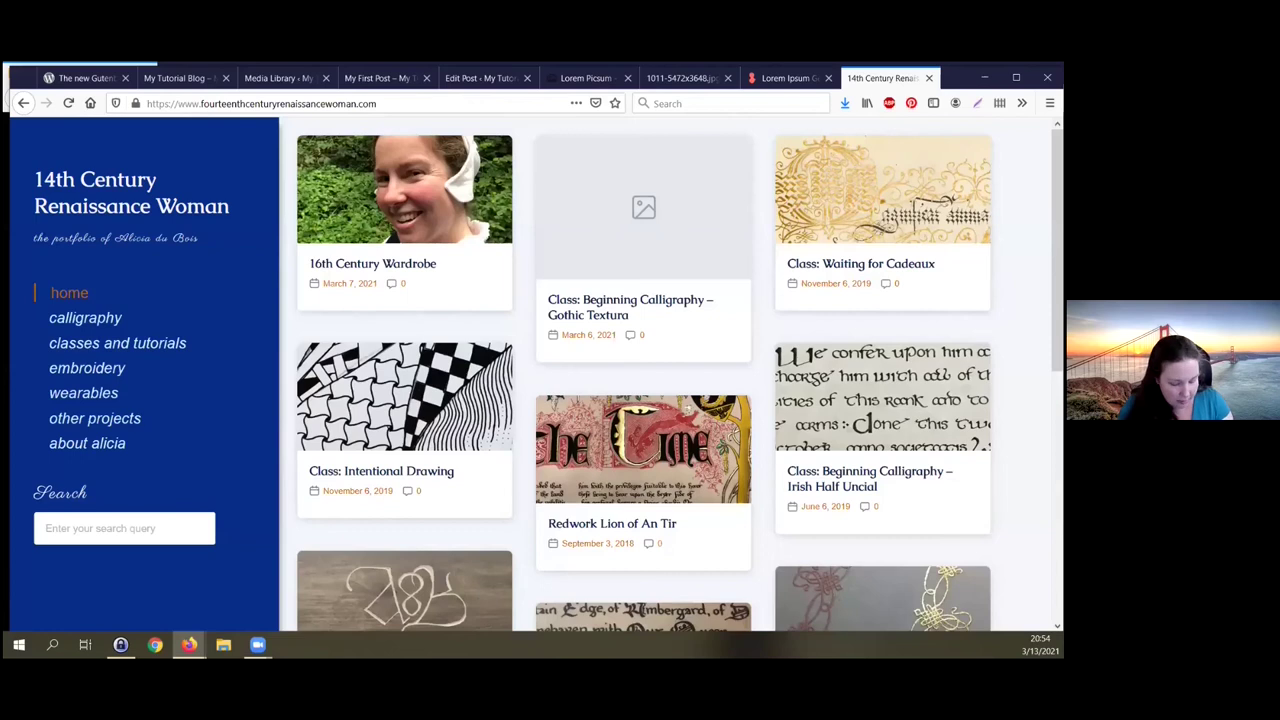
{"action": "key", "text": "ctrl+t"}
{"action": "type", "text": "athenaeum.baronyofmadrone.net/"}
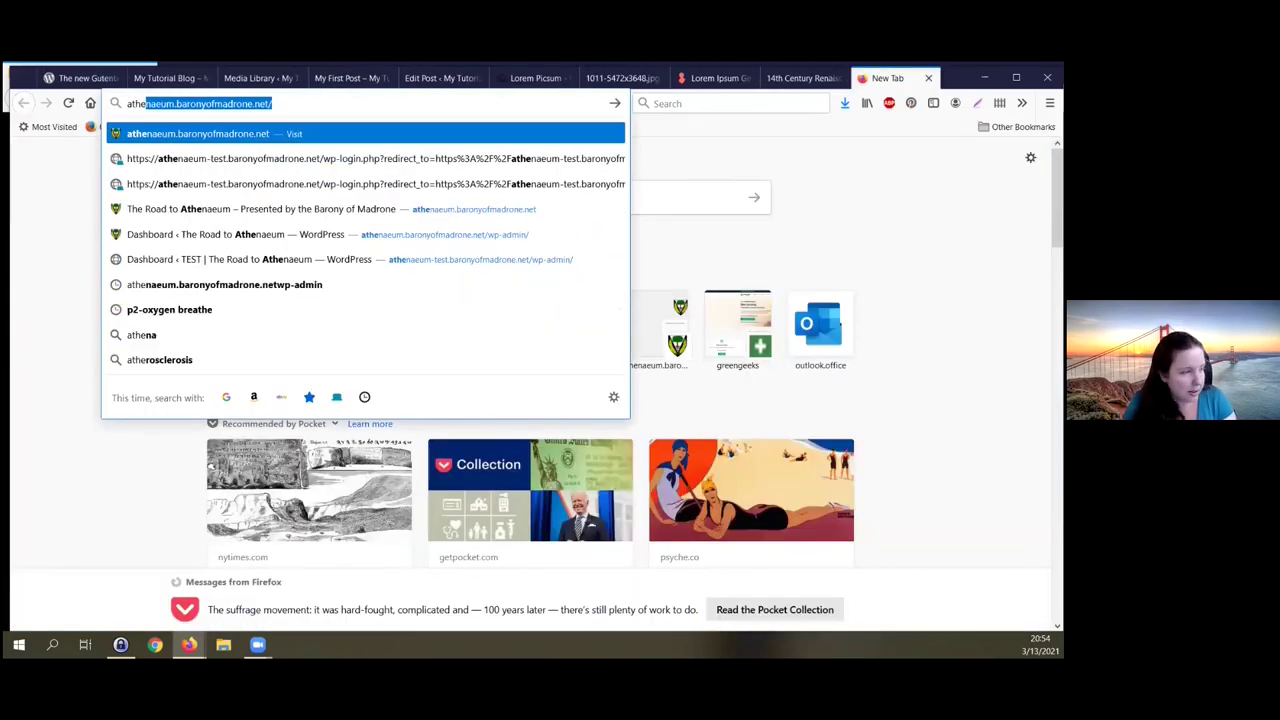
{"action": "key", "text": "Return"}
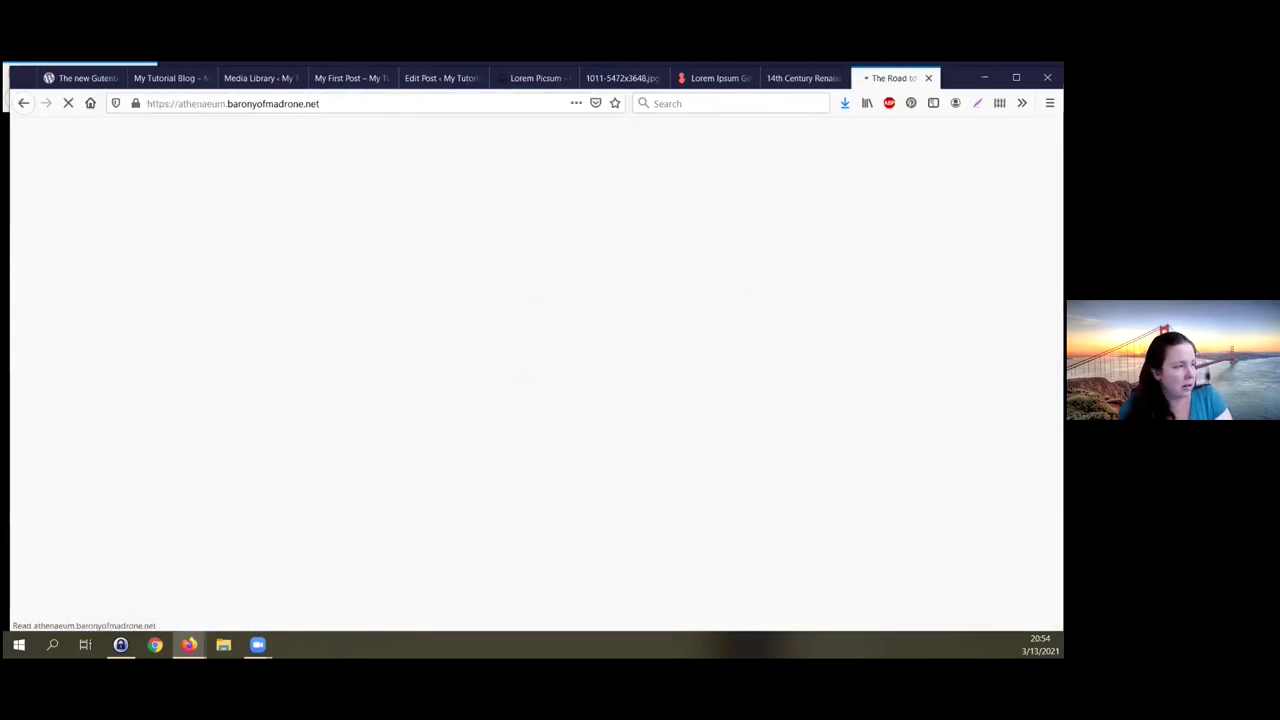
Step: Go to the site's Past Exhibits page and examine the exhibit entries and the list of topics
{"action": "left_click", "coordinate": [484, 538]}
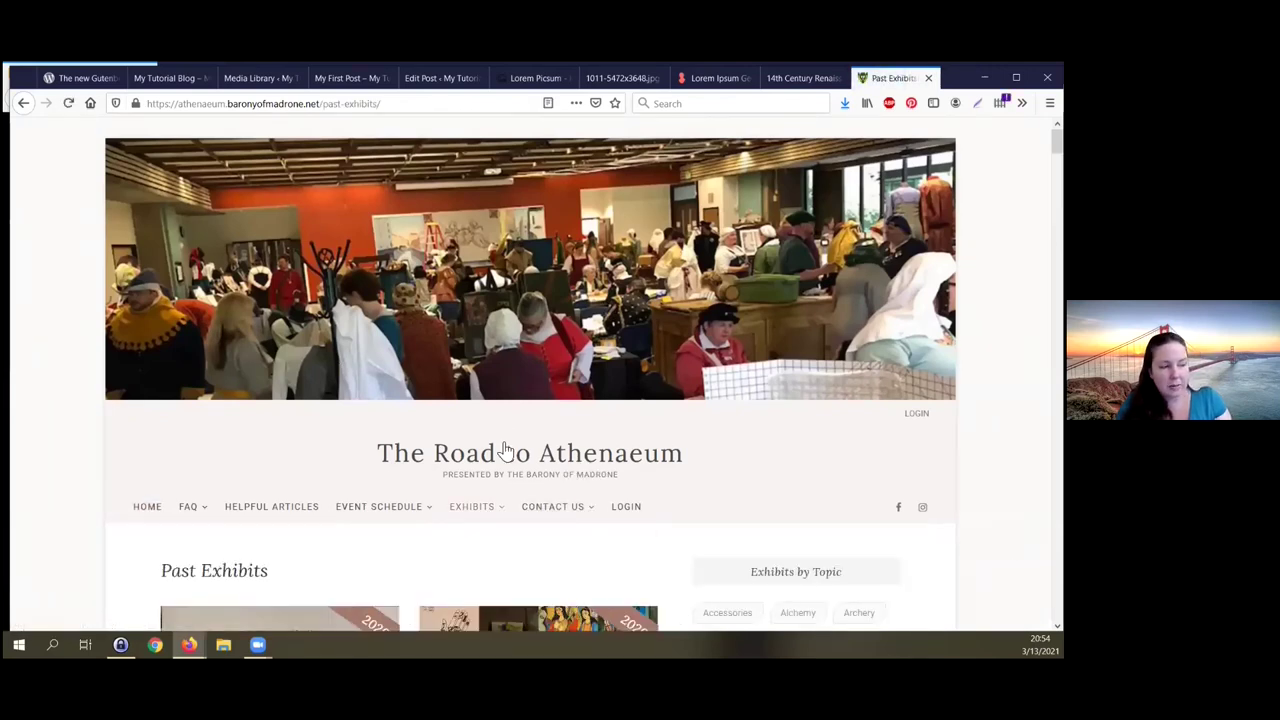
{"action": "scroll", "coordinate": [505, 451], "scroll_direction": "down", "scroll_amount": 1}
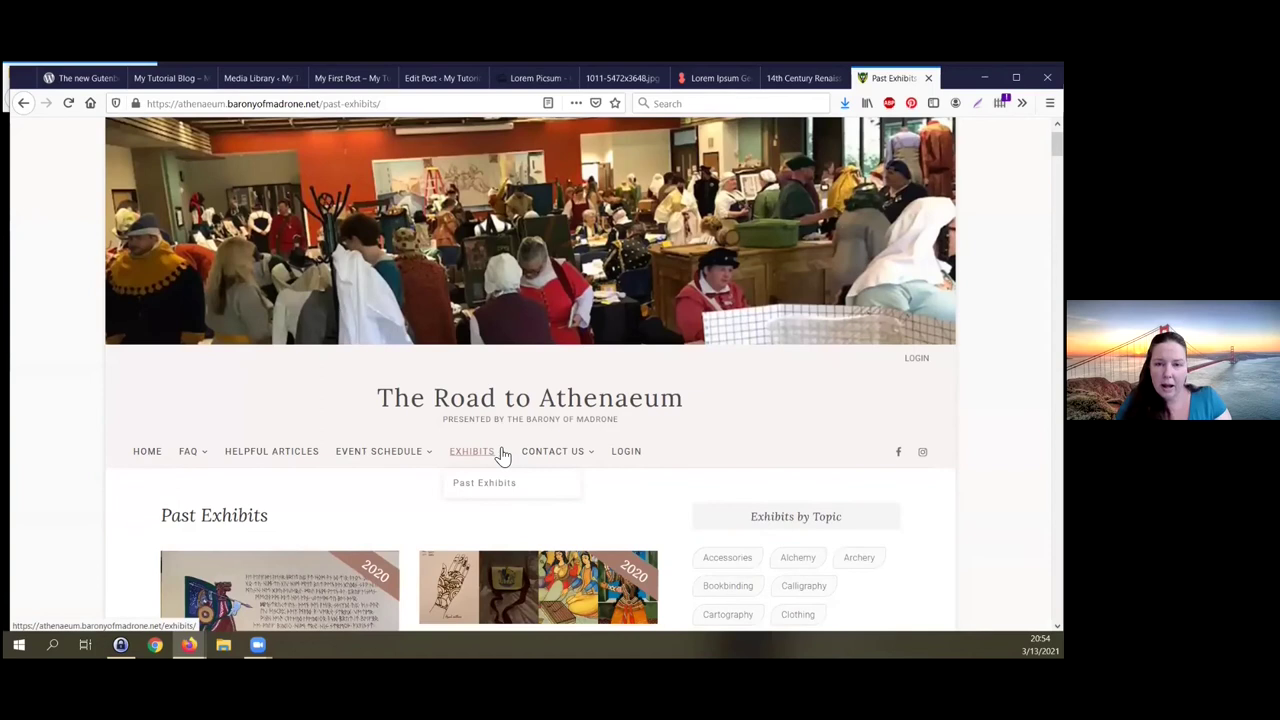
{"action": "scroll", "coordinate": [500, 460], "scroll_direction": "down", "scroll_amount": 3}
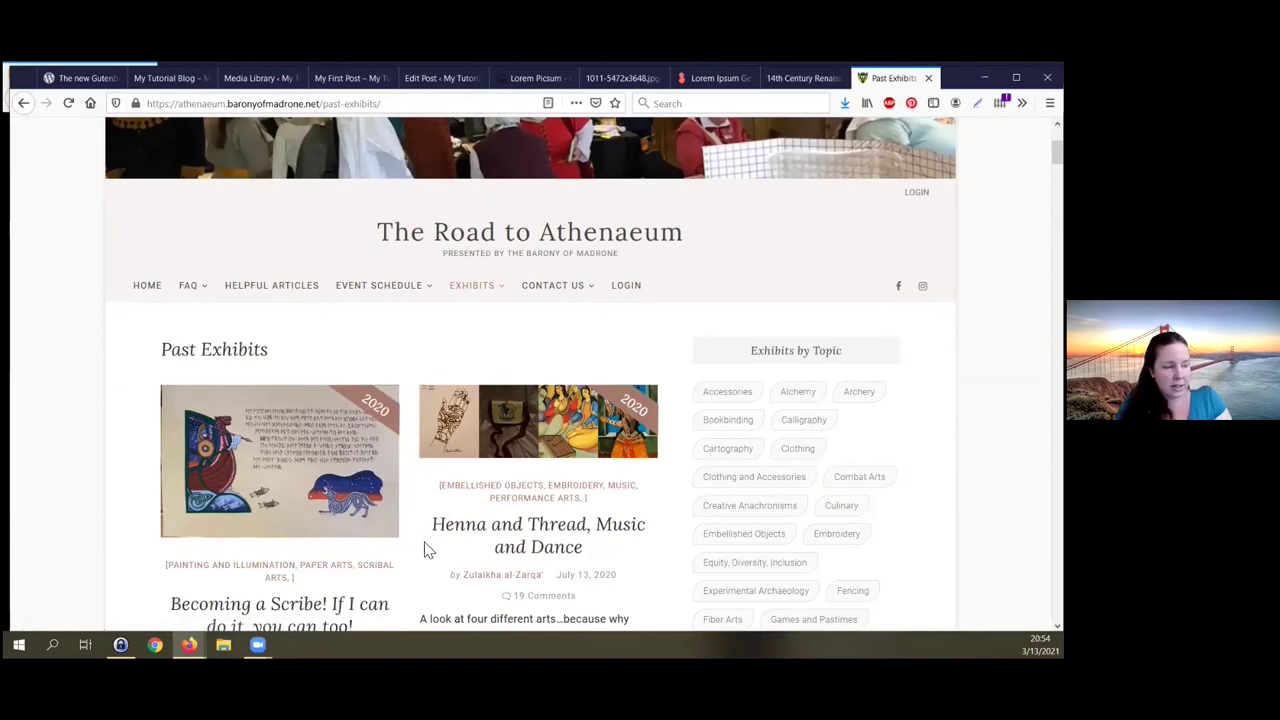
{"action": "scroll", "coordinate": [423, 546], "scroll_direction": "down", "scroll_amount": 2}
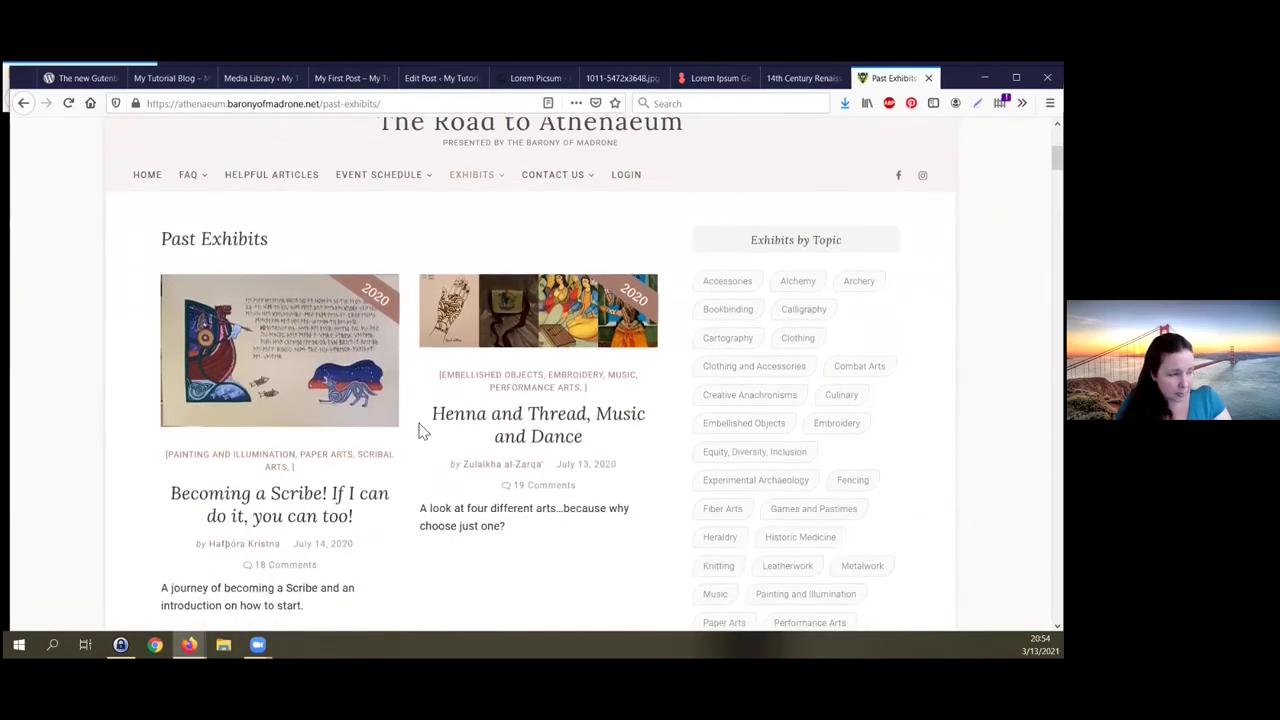
{"action": "scroll", "coordinate": [414, 357], "scroll_direction": "up", "scroll_amount": 1}
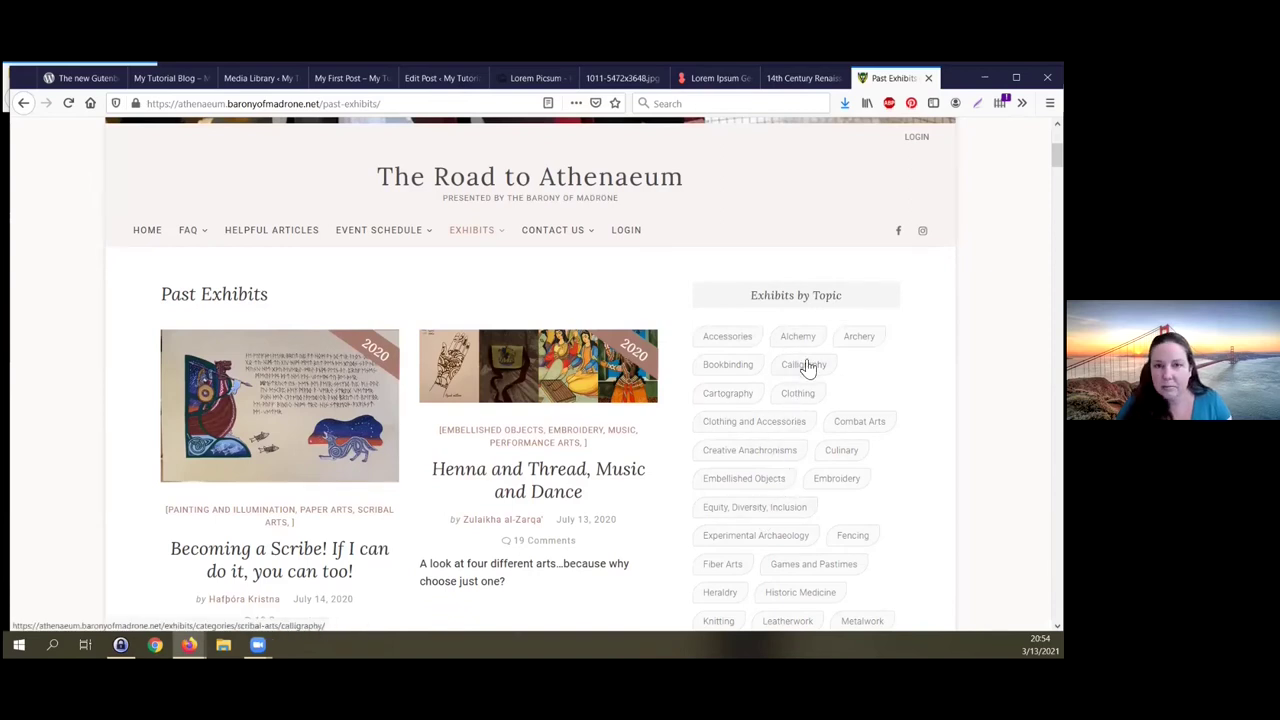
Step: List the exhibits in the Clothing topic and look through the entries and their category labels
{"action": "left_click", "coordinate": [798, 398]}
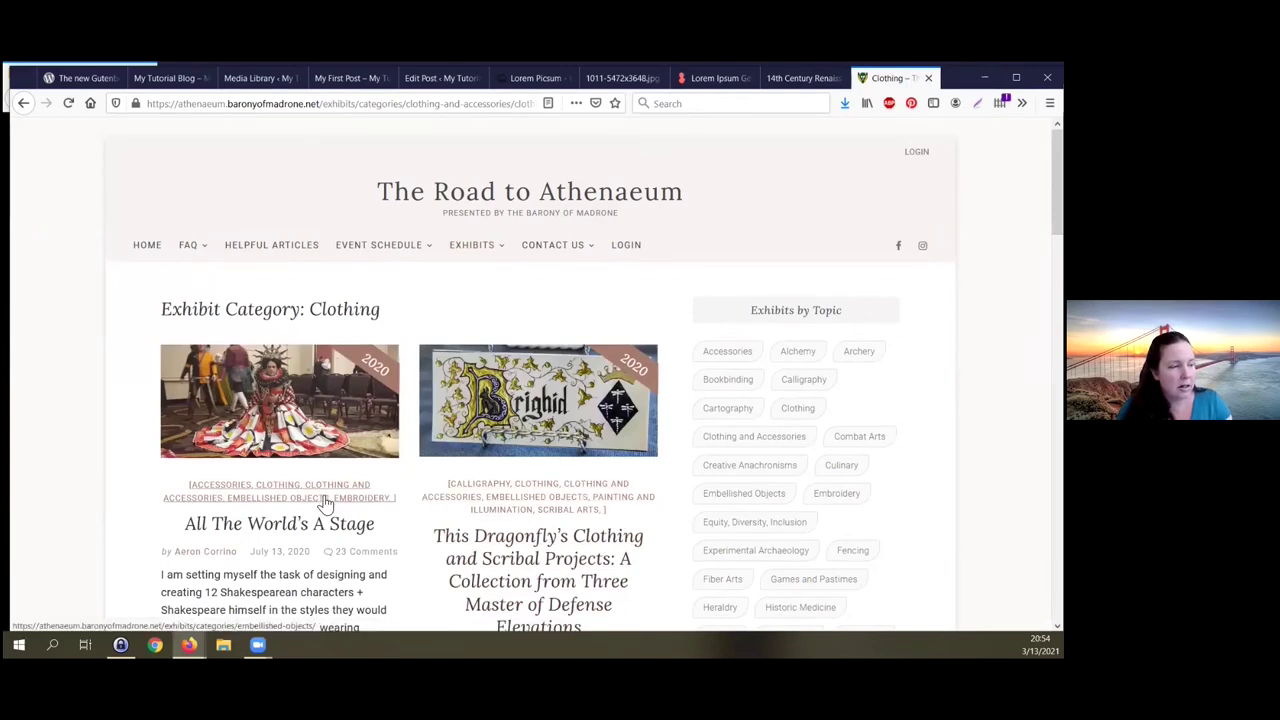
{"action": "scroll", "coordinate": [325, 502], "scroll_direction": "down", "scroll_amount": 3}
{"action": "scroll", "coordinate": [325, 505], "scroll_direction": "down", "scroll_amount": 7}
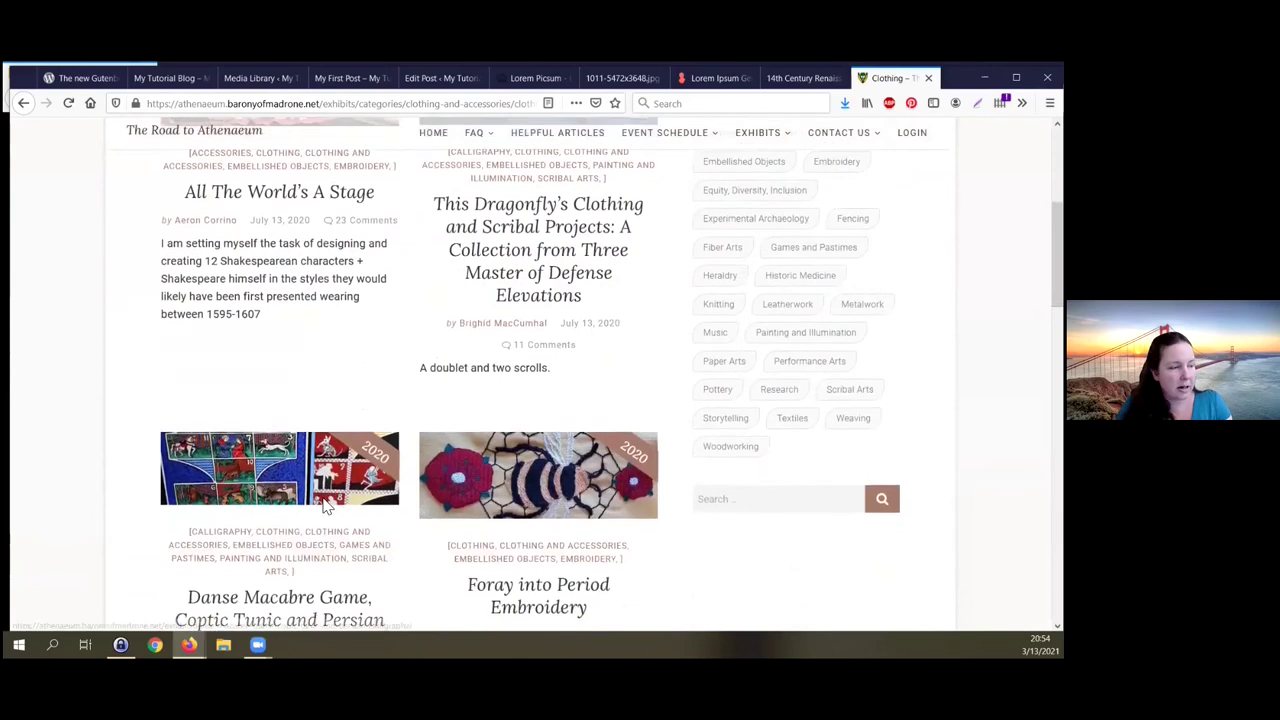
{"action": "scroll", "coordinate": [325, 505], "scroll_direction": "down", "scroll_amount": 4}
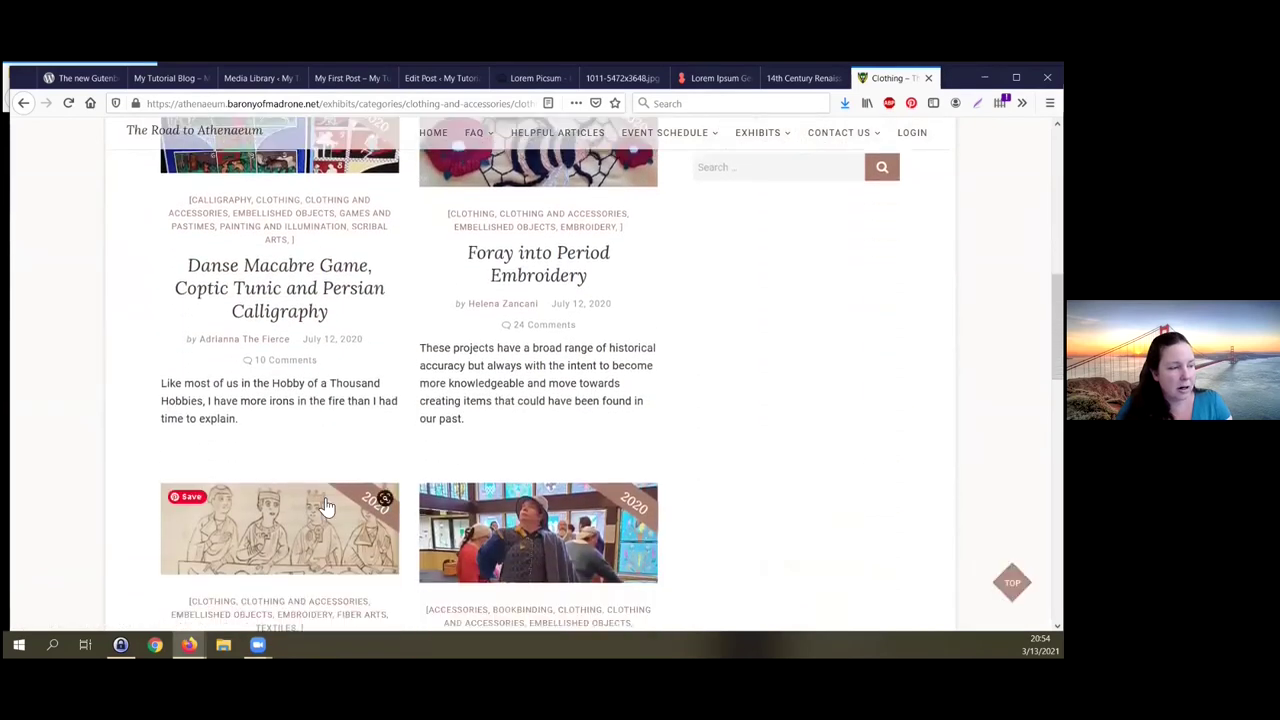
Step: Examine the older exhibits in the Clothing listing and the several categories assigned to each entry
{"action": "scroll", "coordinate": [325, 510], "scroll_direction": "down", "scroll_amount": 7}
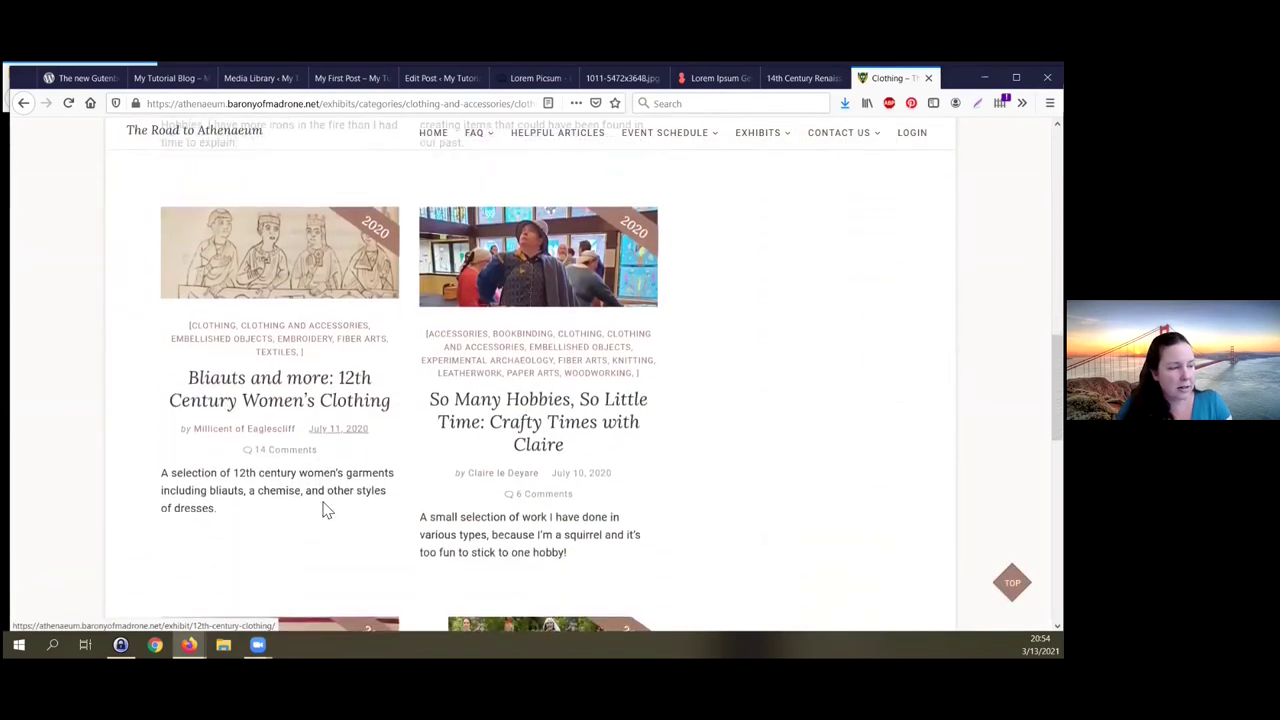
{"action": "scroll", "coordinate": [323, 509], "scroll_direction": "down", "scroll_amount": 5}
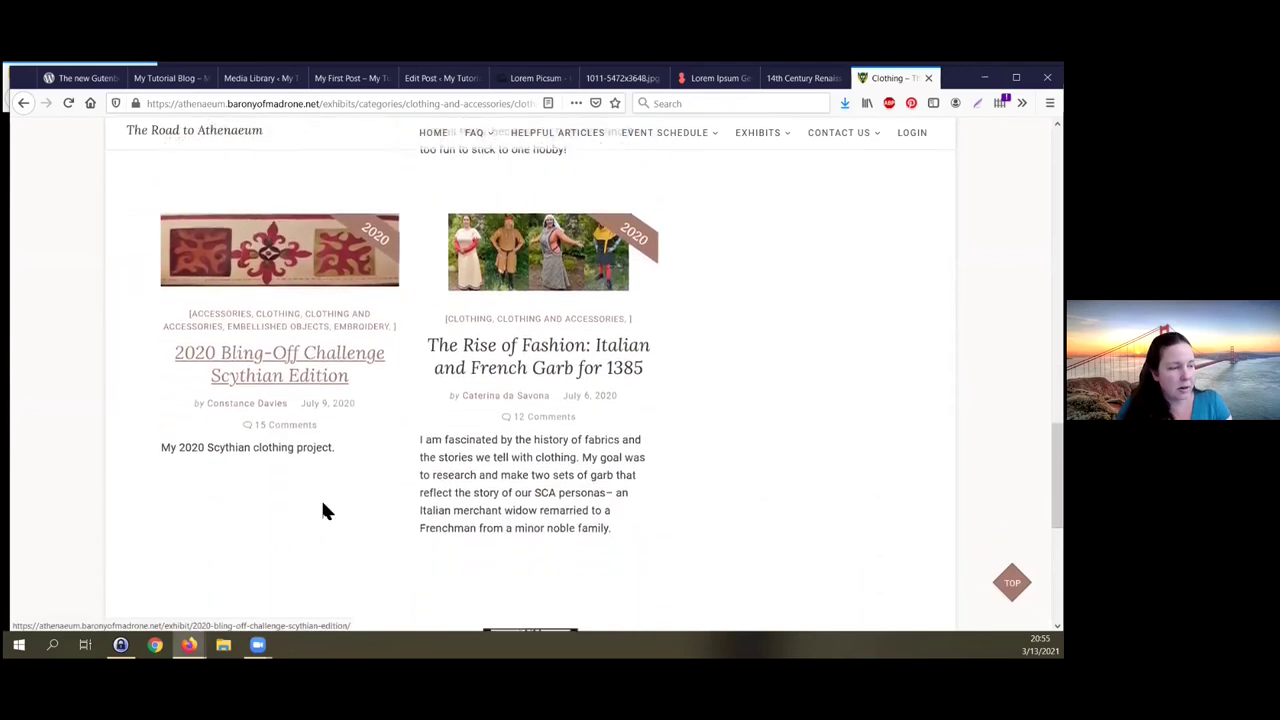
{"action": "scroll", "coordinate": [323, 509], "scroll_direction": "up", "scroll_amount": 6}
{"action": "scroll", "coordinate": [360, 507], "scroll_direction": "up", "scroll_amount": 10}
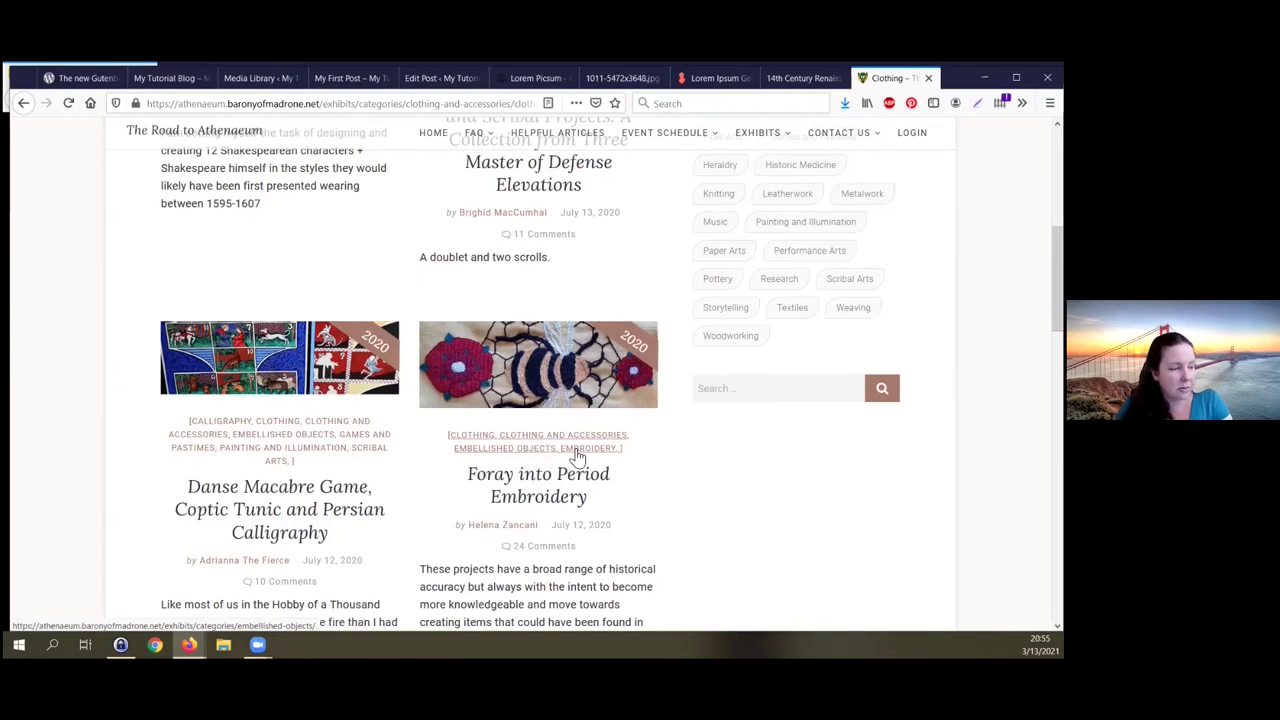
{"action": "scroll", "coordinate": [594, 466], "scroll_direction": "up", "scroll_amount": 1}
Step: List the exhibits in the Embroidery category from the Foray into Period Embroidery entry and look through them
{"action": "left_click", "coordinate": [589, 505]}
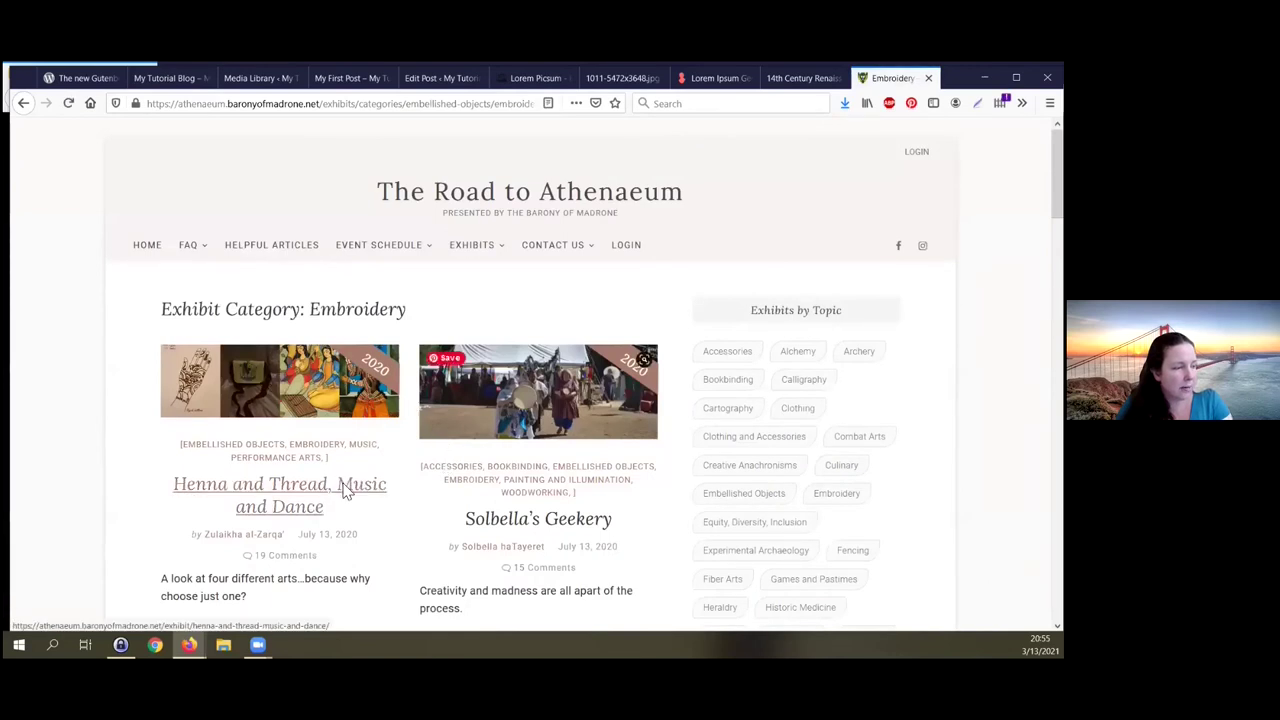
{"action": "scroll", "coordinate": [345, 492], "scroll_direction": "down", "scroll_amount": 2}
{"action": "scroll", "coordinate": [345, 492], "scroll_direction": "down", "scroll_amount": 2}
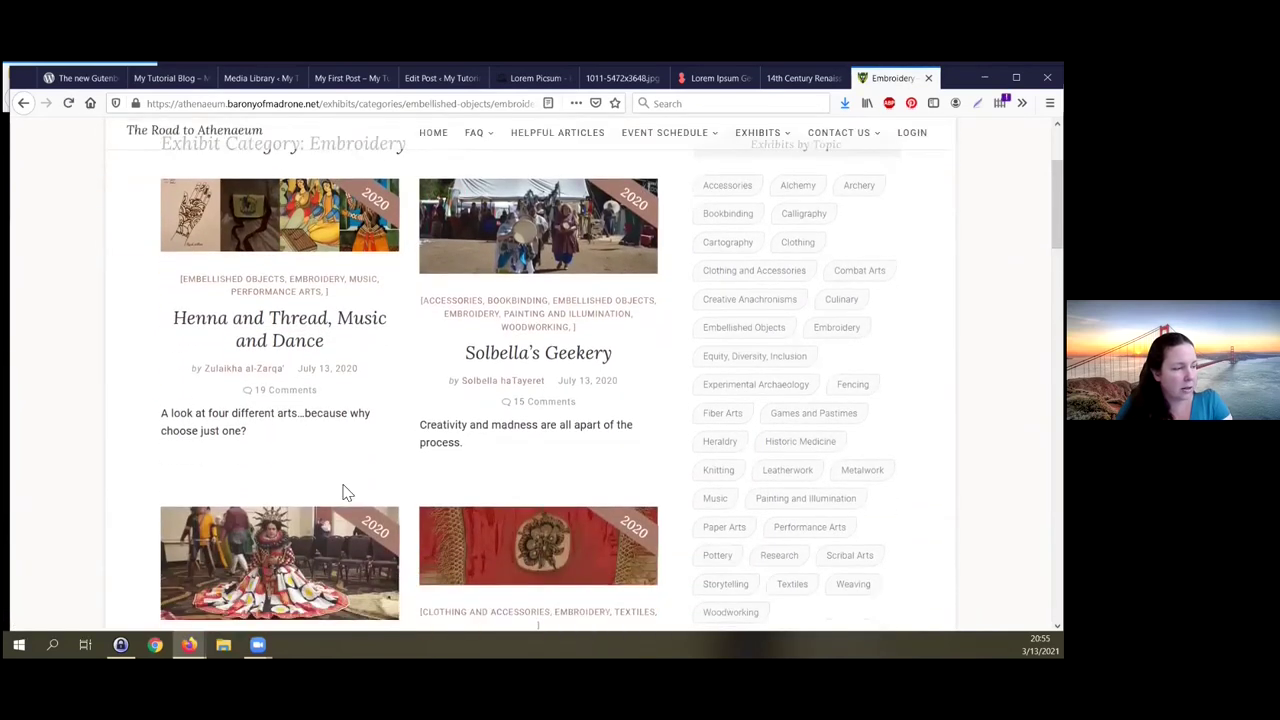
{"action": "scroll", "coordinate": [345, 492], "scroll_direction": "down", "scroll_amount": 7}
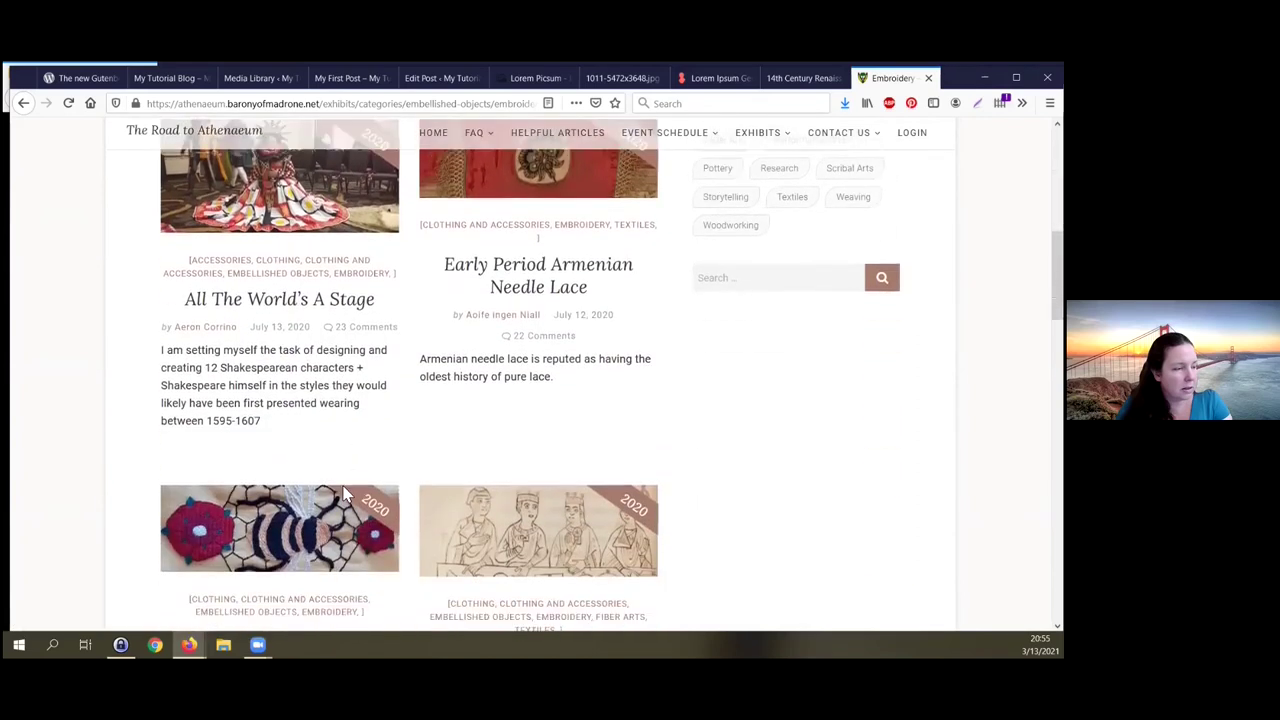
{"action": "scroll", "coordinate": [345, 492], "scroll_direction": "down", "scroll_amount": 1}
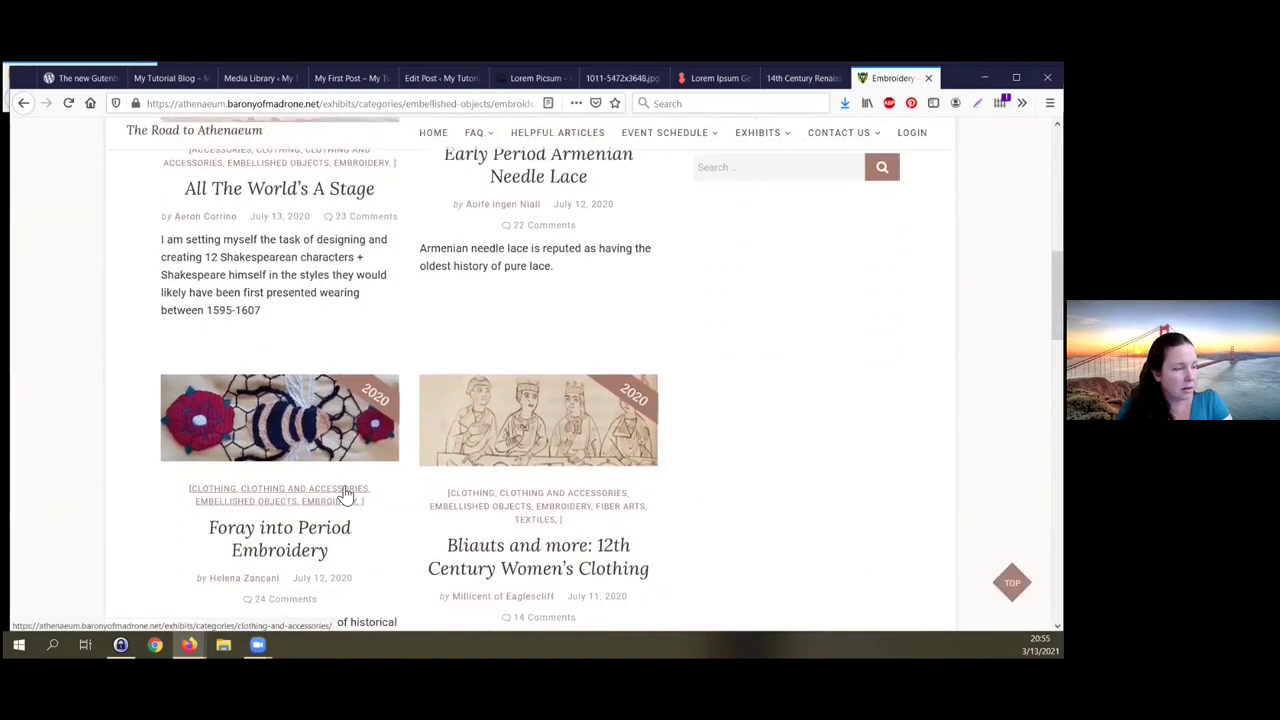
{"action": "scroll", "coordinate": [345, 492], "scroll_direction": "down", "scroll_amount": 3}
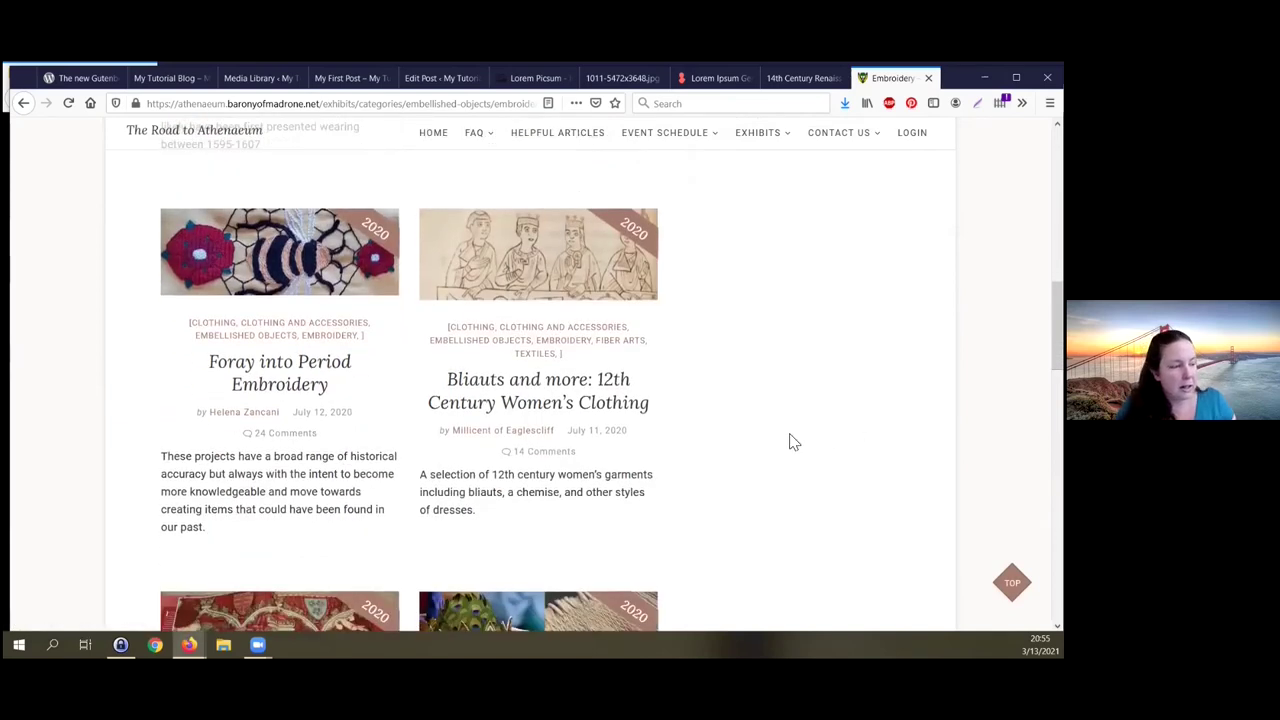
{"action": "scroll", "coordinate": [772, 426], "scroll_direction": "up", "scroll_amount": 7}
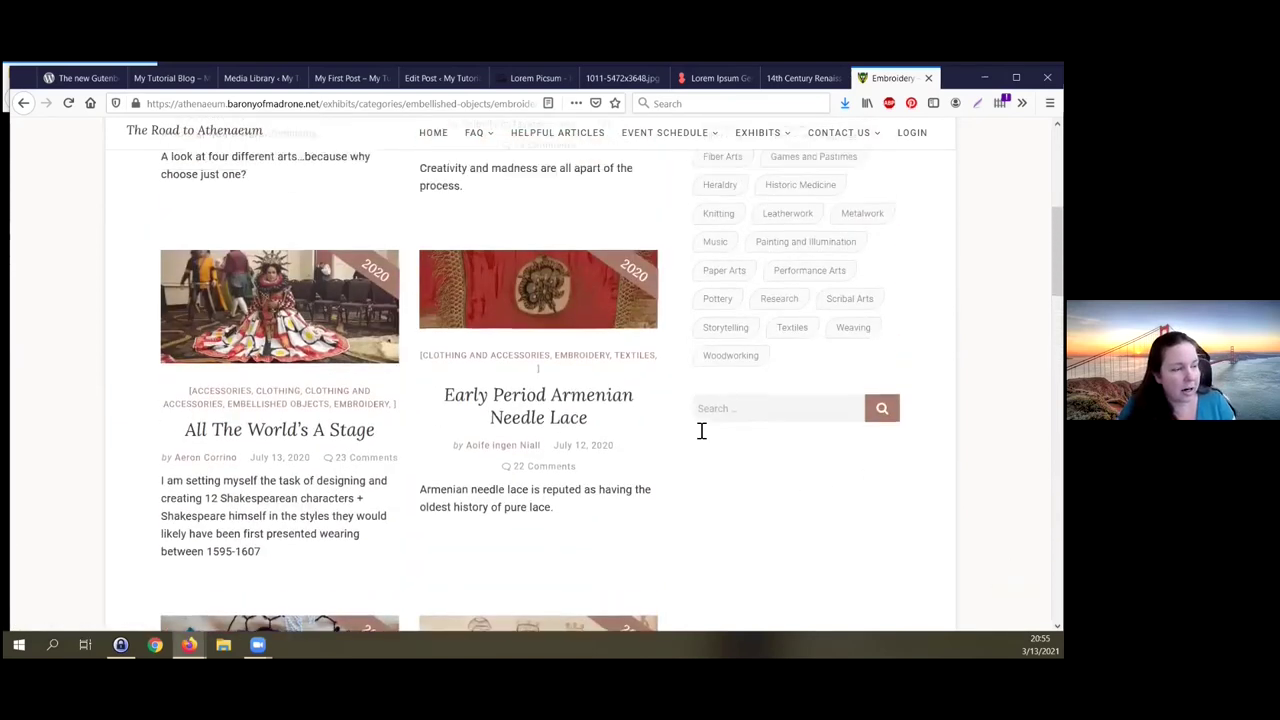
{"action": "scroll", "coordinate": [701, 431], "scroll_direction": "up", "scroll_amount": 7}
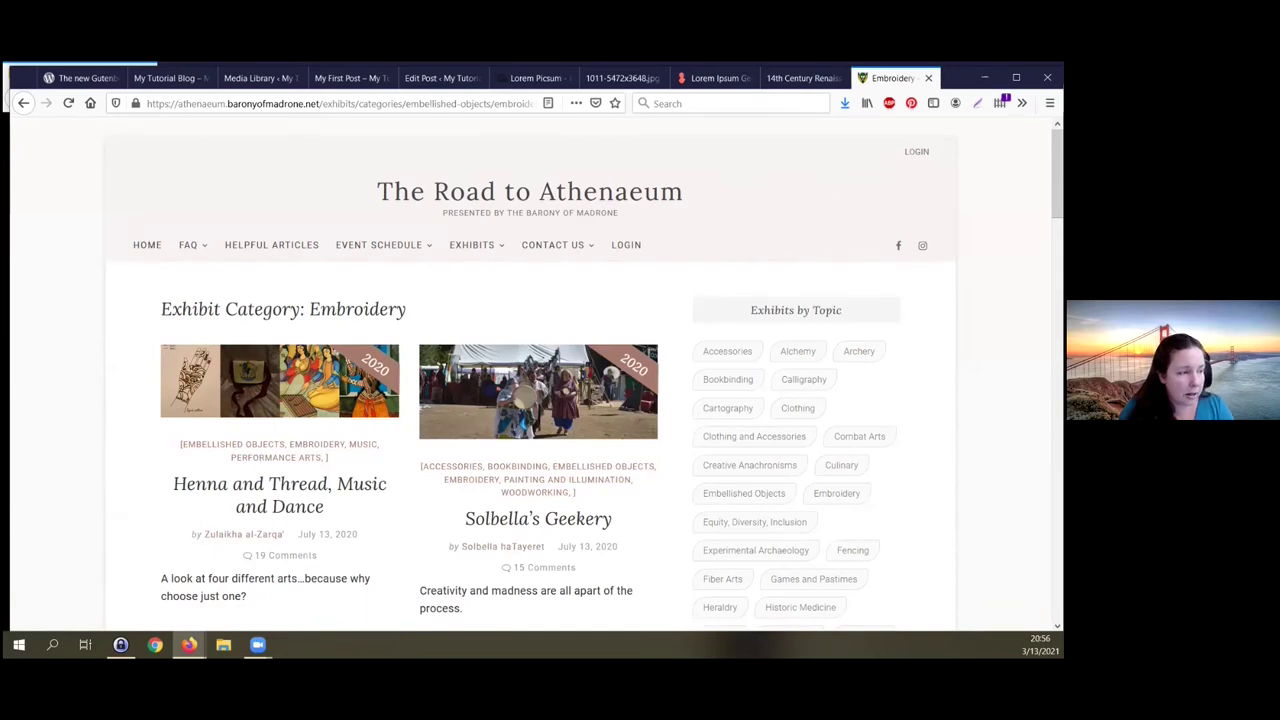
Step: Shift the browser window down and look over the published My First Post and the Media Library
{"action": "left_click_drag", "start_coordinate": [925, 77], "coordinate": [923, 120]}
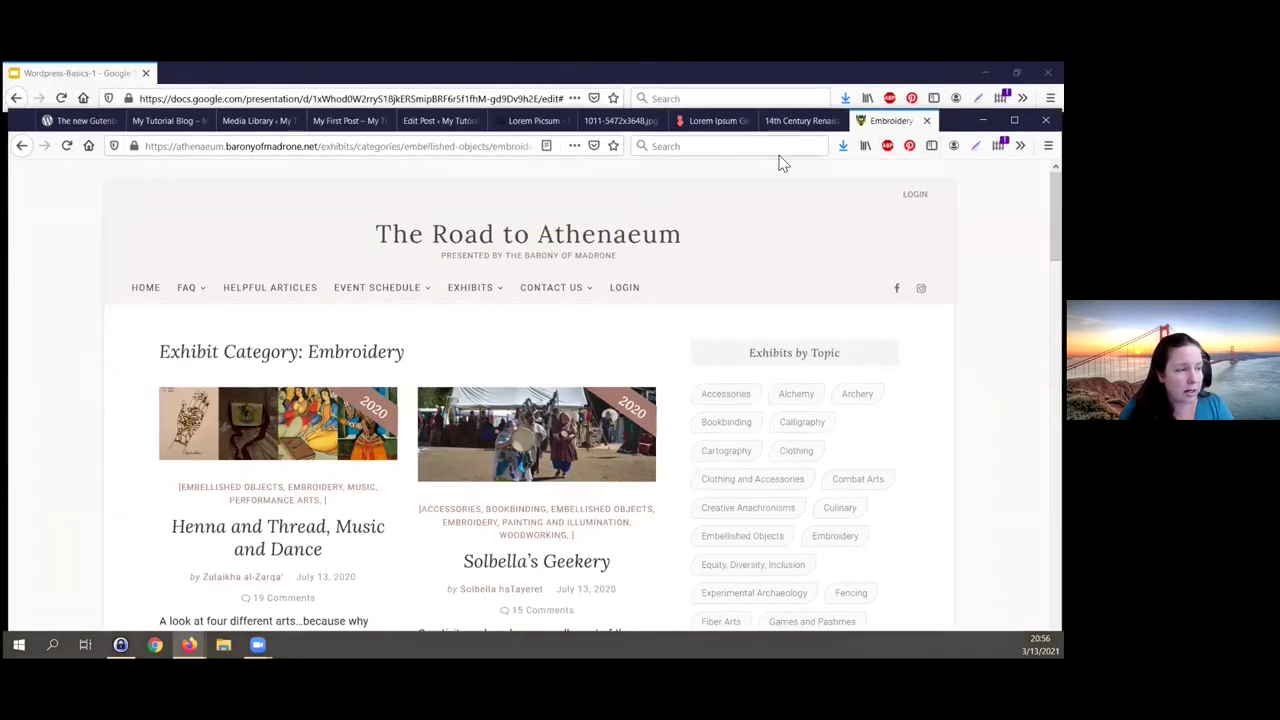
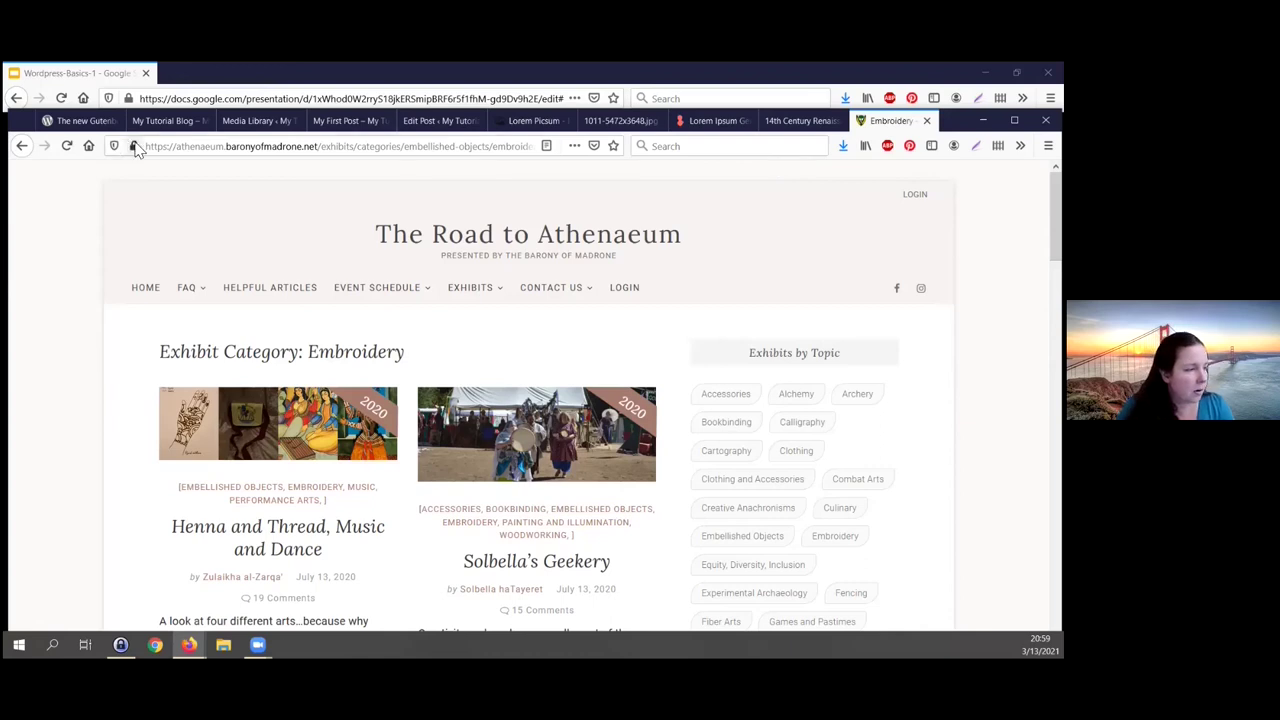
{"action": "left_click", "coordinate": [338, 120]}
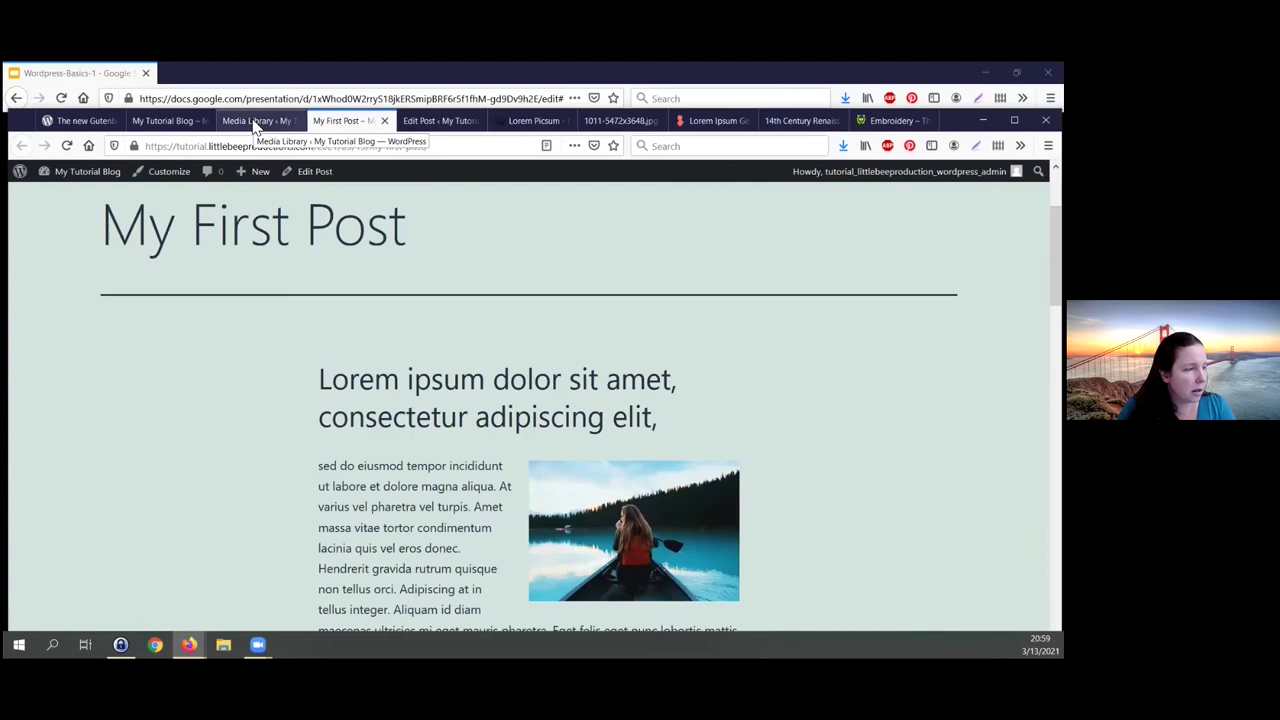
{"action": "left_click", "coordinate": [255, 122]}
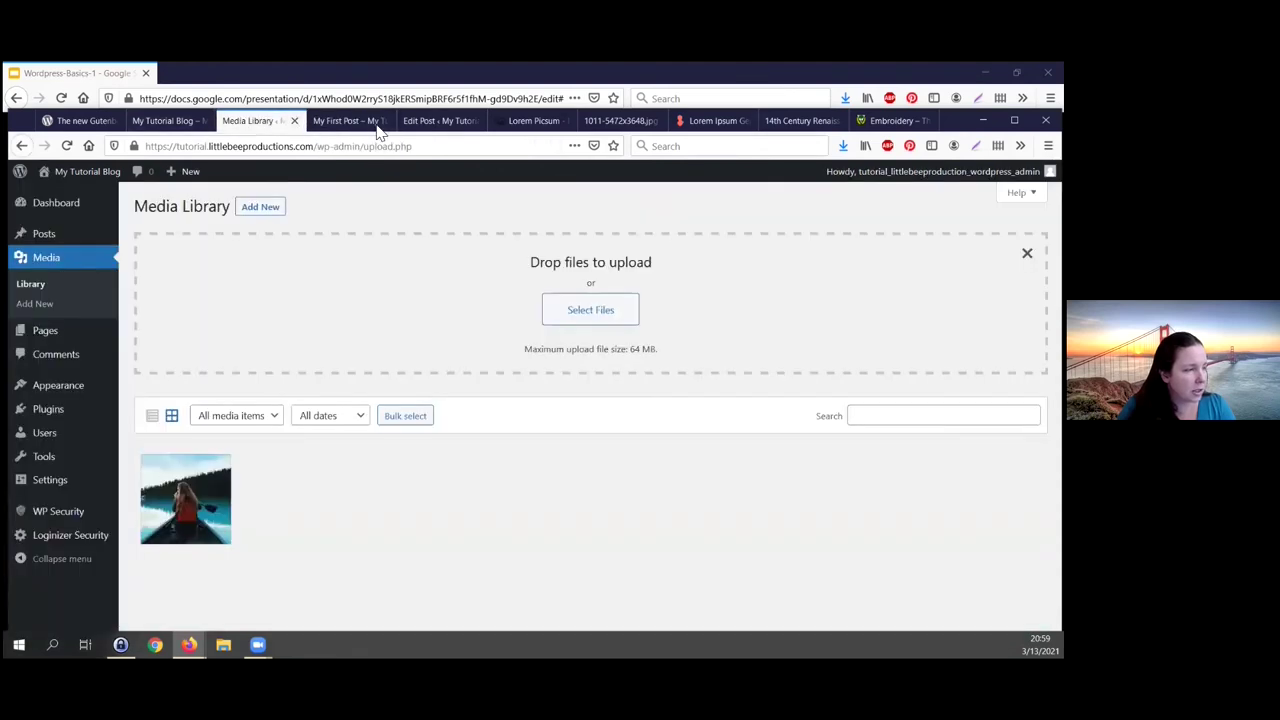
{"action": "left_click", "coordinate": [345, 121]}
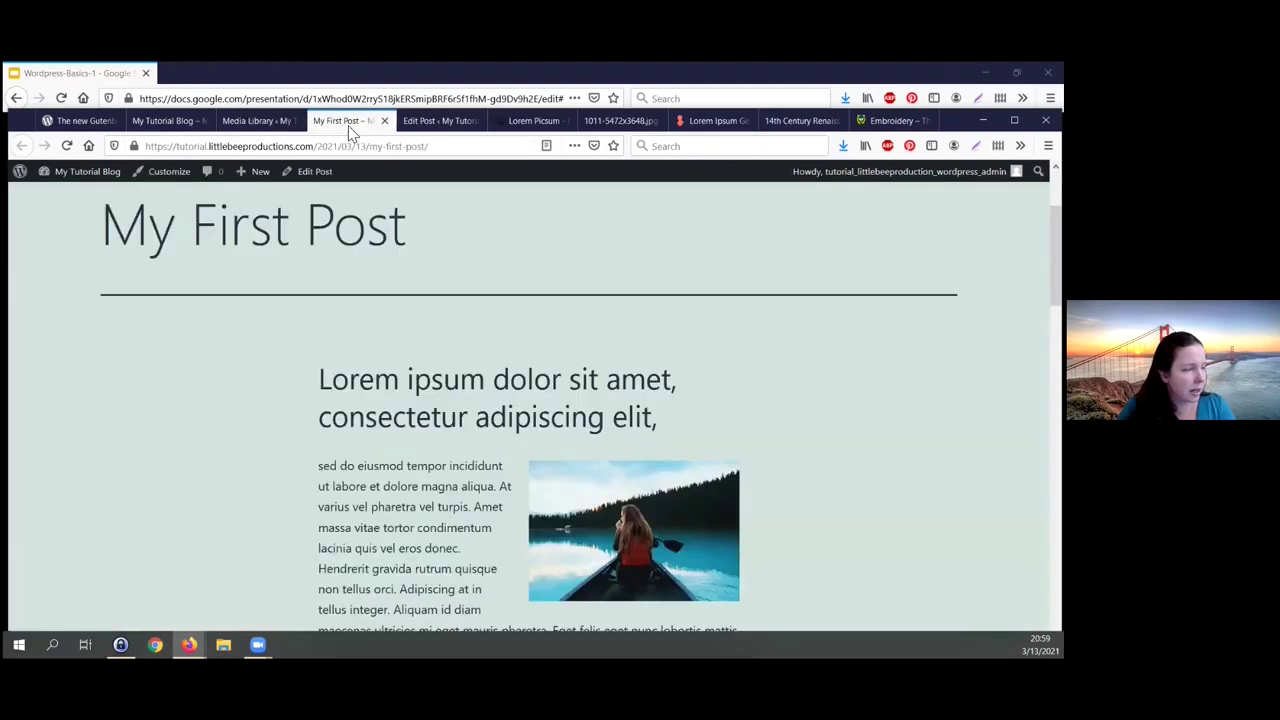
Step: From the My First Post editor, open the posts list in a new tab and switch it to the list of all pages
{"action": "left_click", "coordinate": [430, 121]}
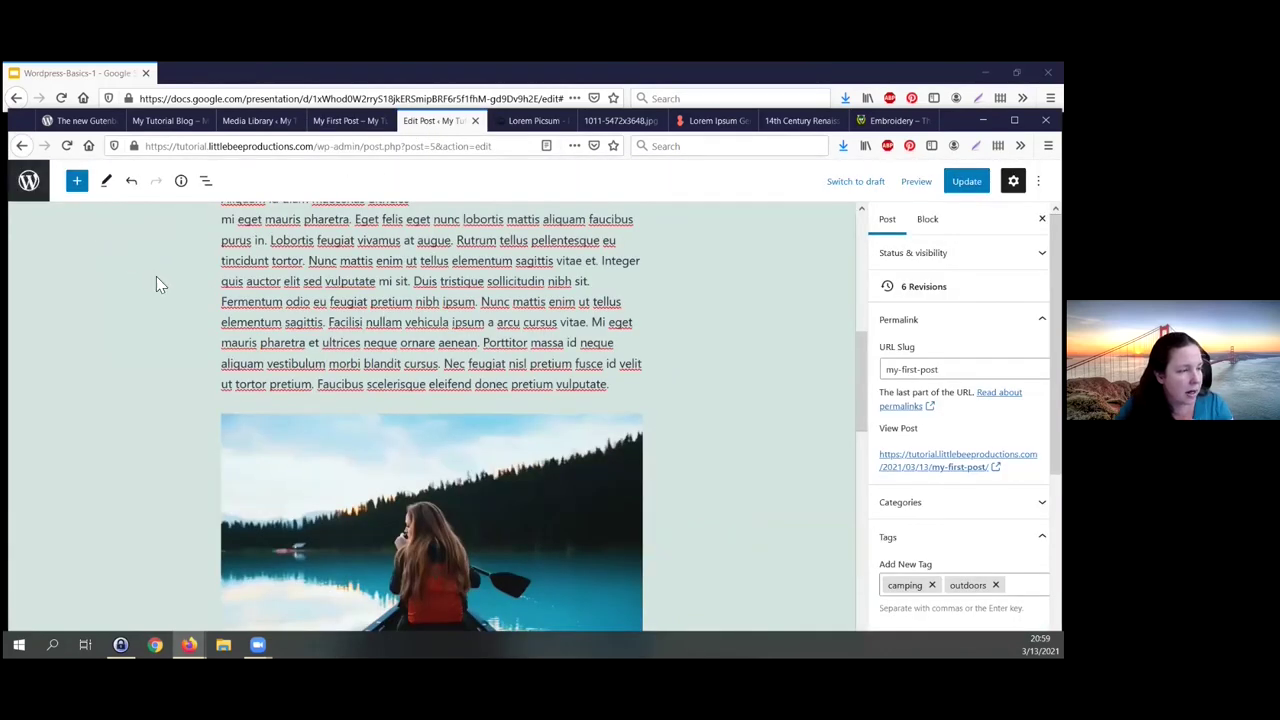
{"action": "scroll", "coordinate": [153, 270], "scroll_direction": "up", "scroll_amount": 10}
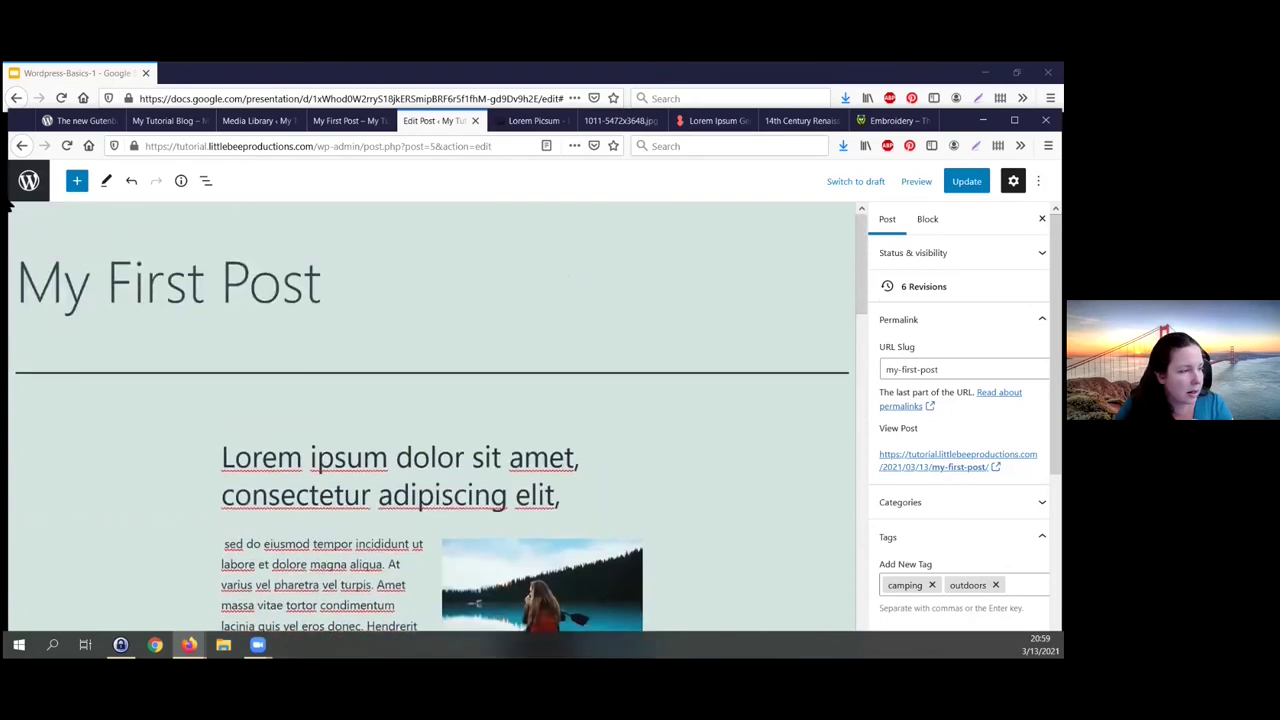
{"action": "right_click", "coordinate": [29, 186]}
{"action": "left_click", "coordinate": [88, 196]}
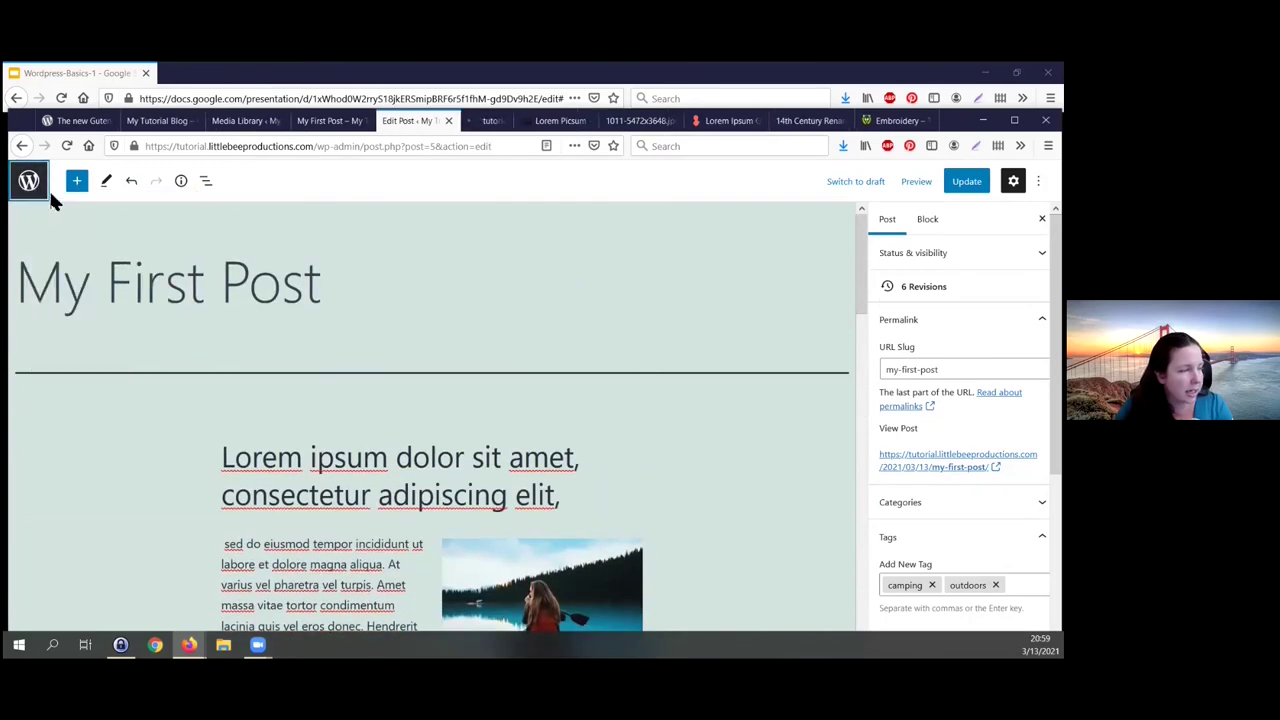
{"action": "left_click", "coordinate": [472, 124]}
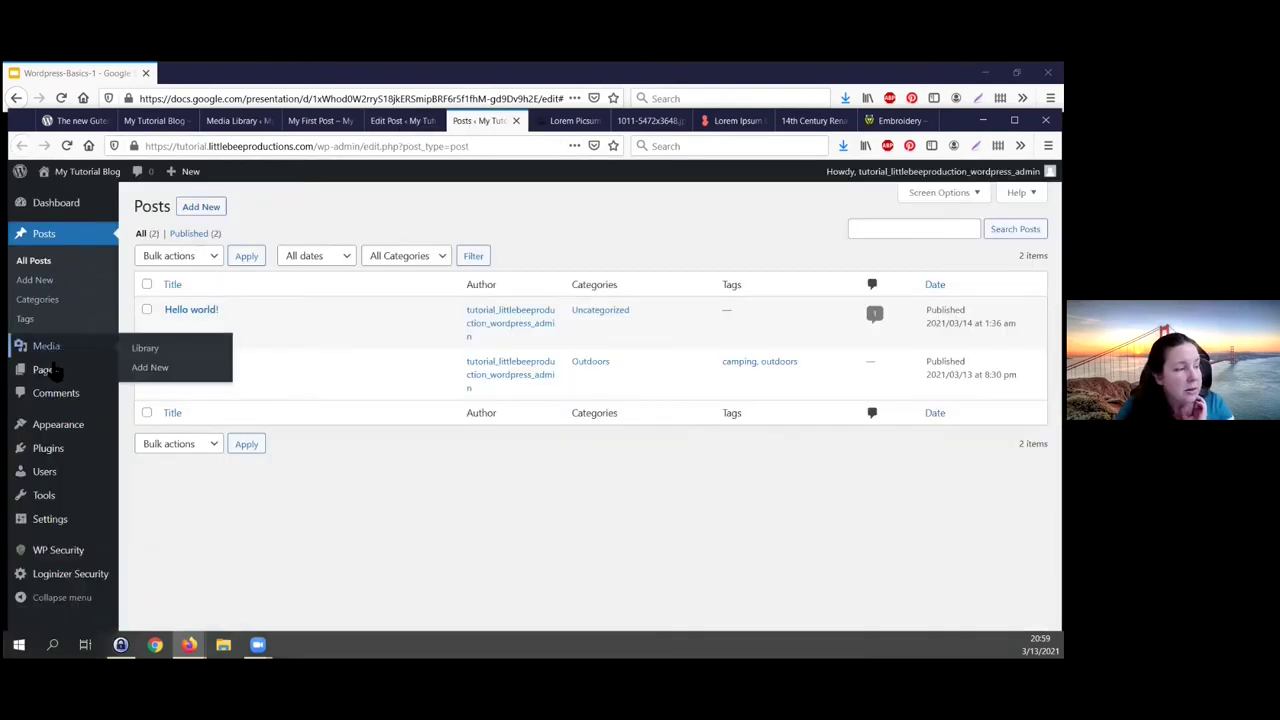
{"action": "left_click", "coordinate": [125, 380]}
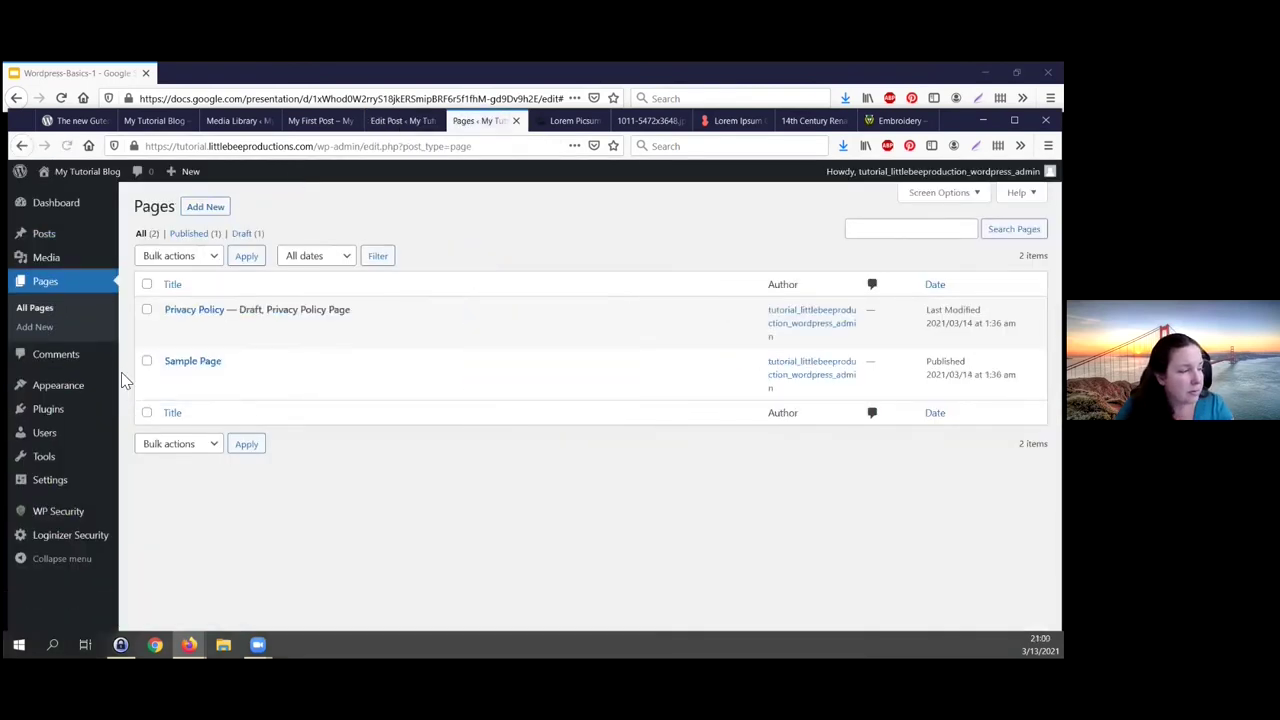
{"action": "mouse_move", "coordinate": [436, 365]}
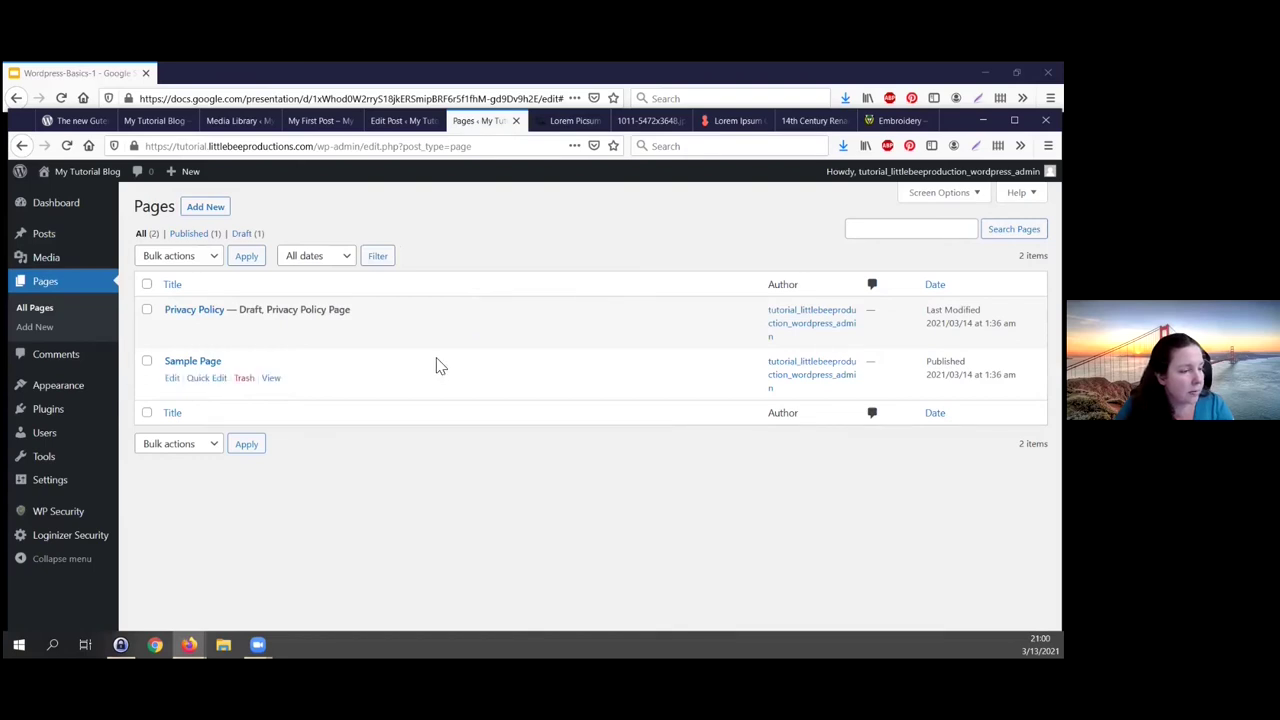
Step: Go from the published My First Post to the blog's home page and examine its post listing and footer
{"action": "left_click", "coordinate": [310, 121]}
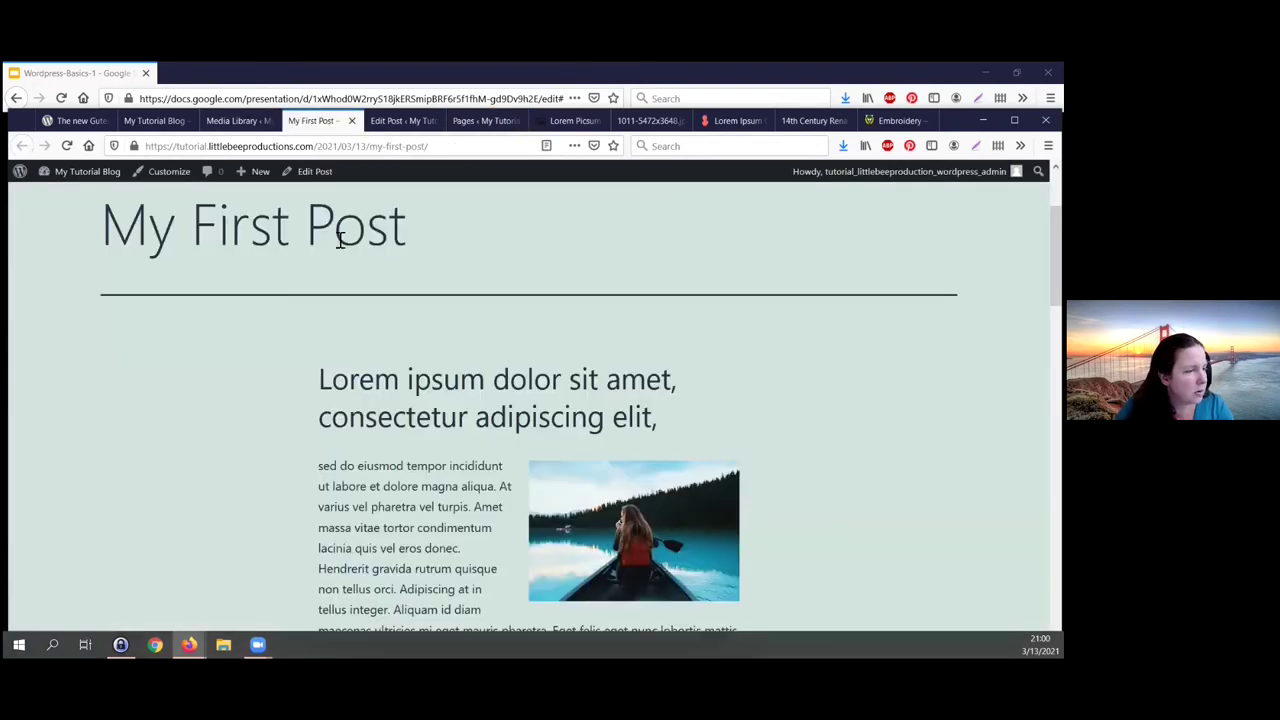
{"action": "scroll", "coordinate": [416, 340], "scroll_direction": "down", "scroll_amount": 4}
{"action": "scroll", "coordinate": [418, 336], "scroll_direction": "up", "scroll_amount": 6}
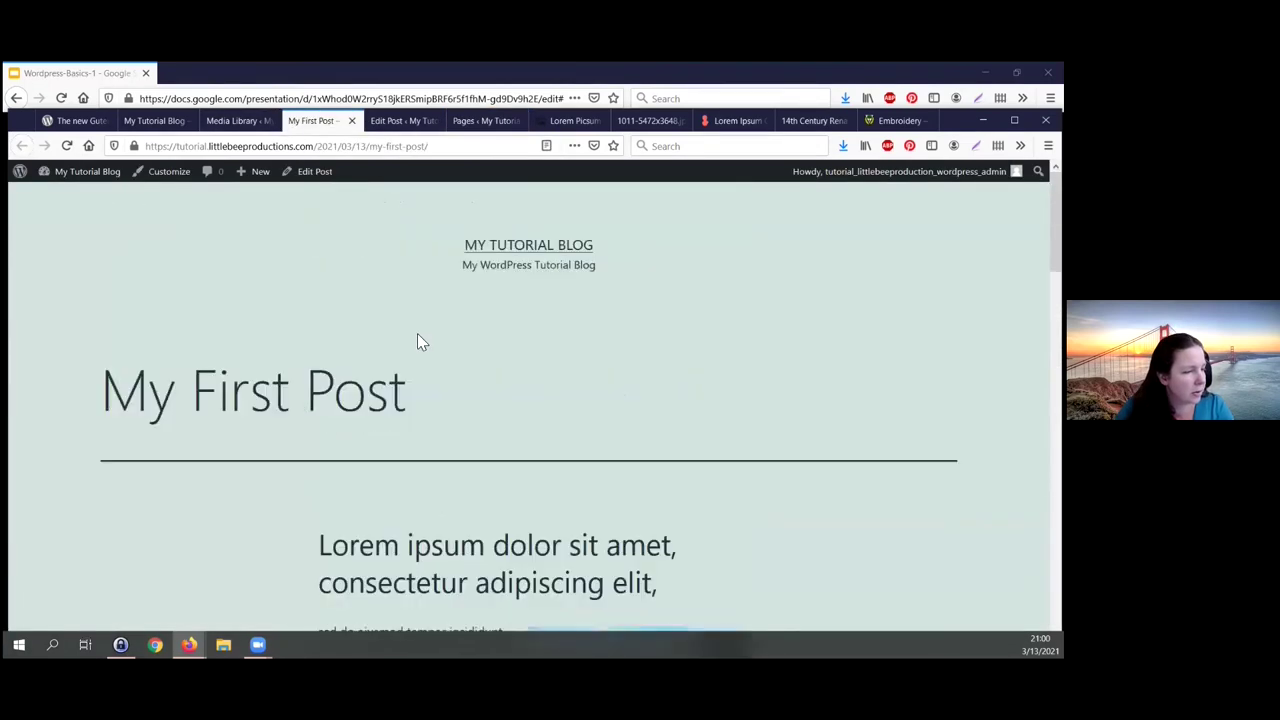
{"action": "left_click", "coordinate": [586, 250]}
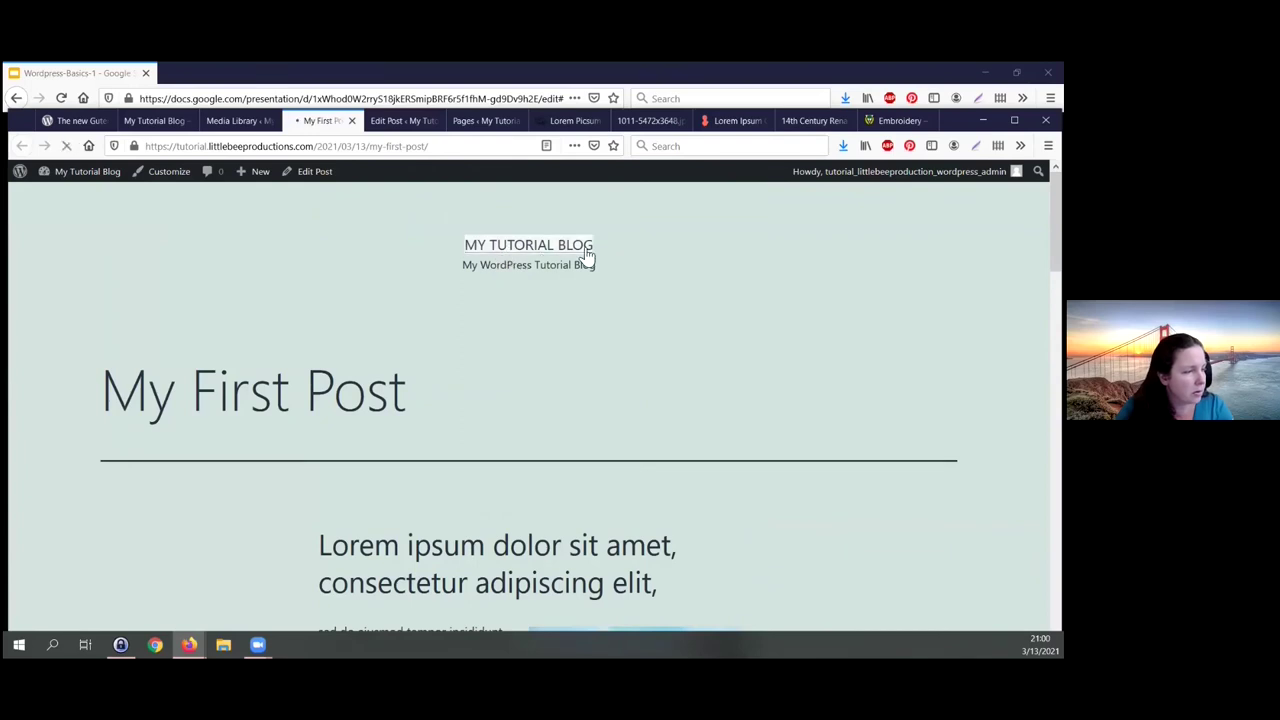
{"action": "scroll", "coordinate": [590, 278], "scroll_direction": "down", "scroll_amount": 3}
{"action": "scroll", "coordinate": [590, 282], "scroll_direction": "down", "scroll_amount": 5}
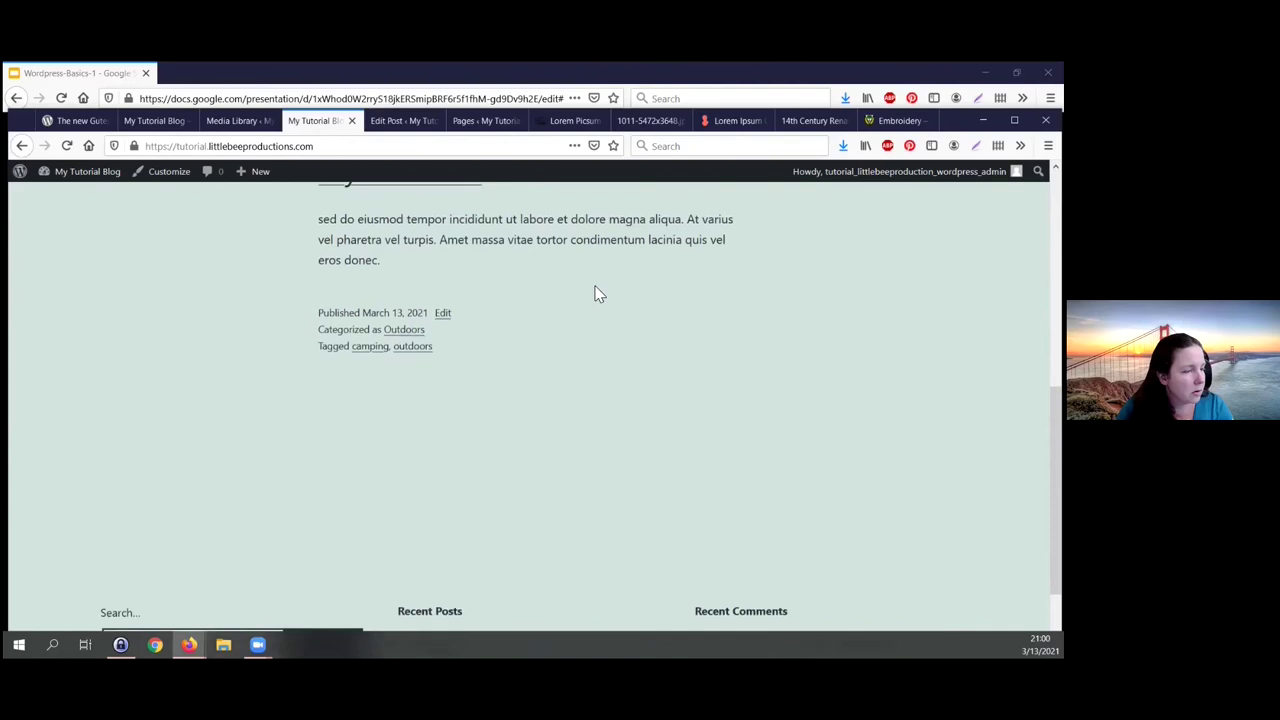
{"action": "scroll", "coordinate": [595, 291], "scroll_direction": "down", "scroll_amount": 3}
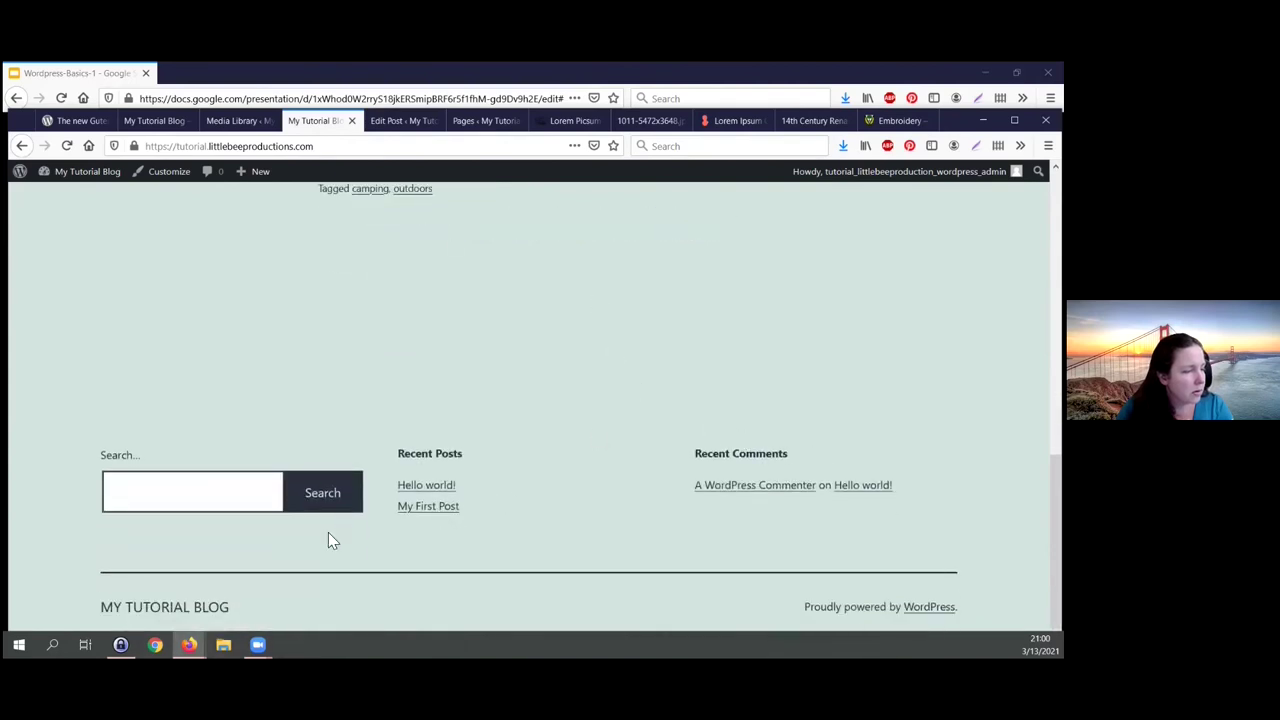
{"action": "scroll", "coordinate": [640, 414], "scroll_direction": "up", "scroll_amount": 10}
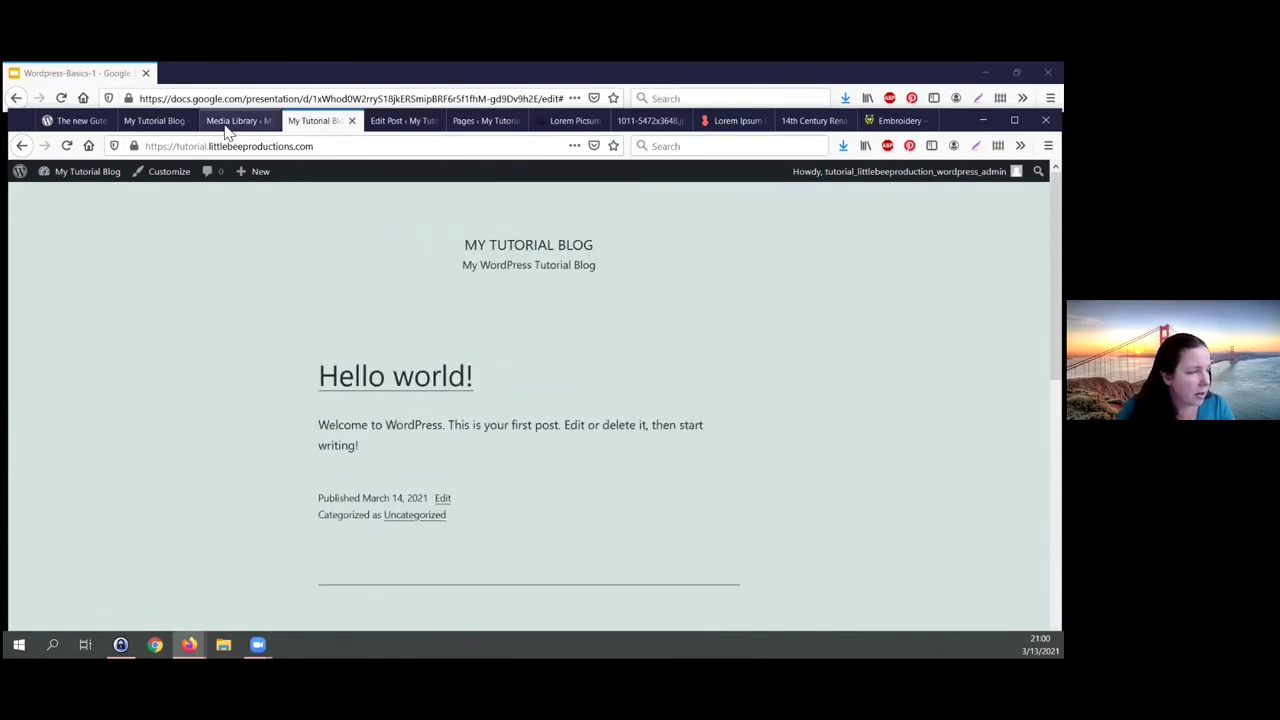
Step: Add a new page in the site admin and title it Page 1
{"action": "left_click", "coordinate": [481, 123]}
{"action": "mouse_move", "coordinate": [207, 372]}
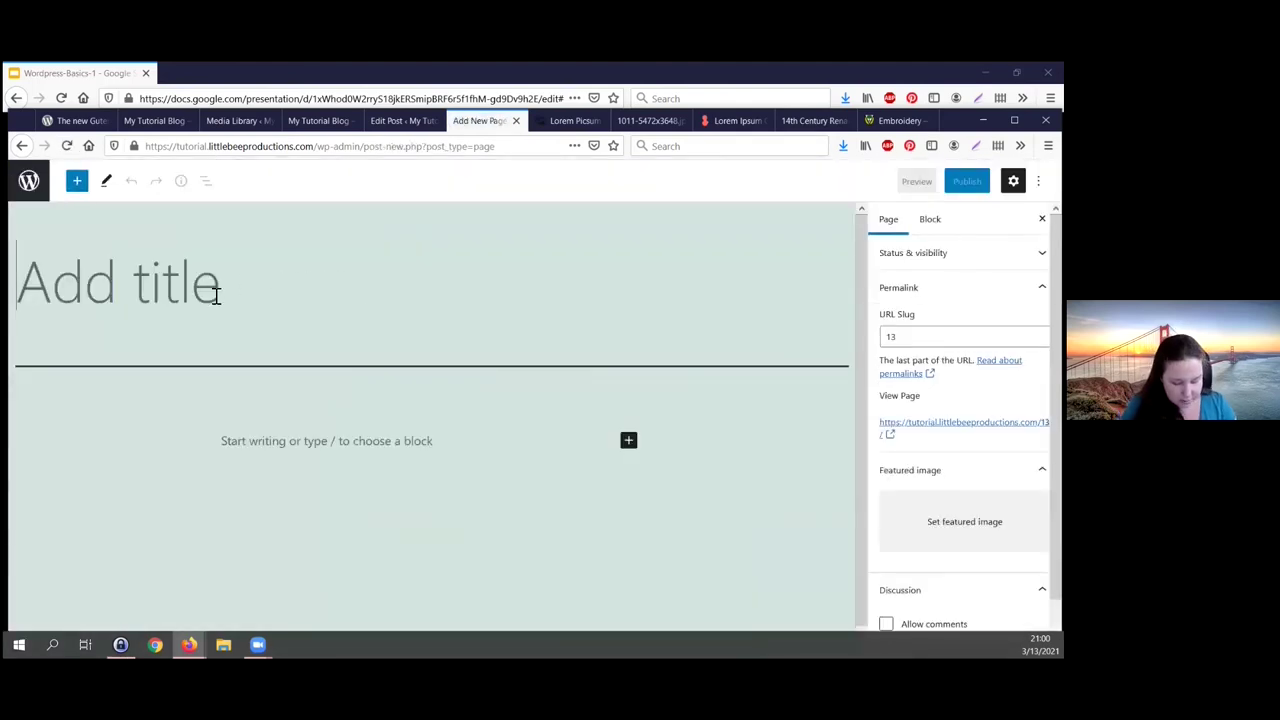
{"action": "type", "text": "Page 1"}
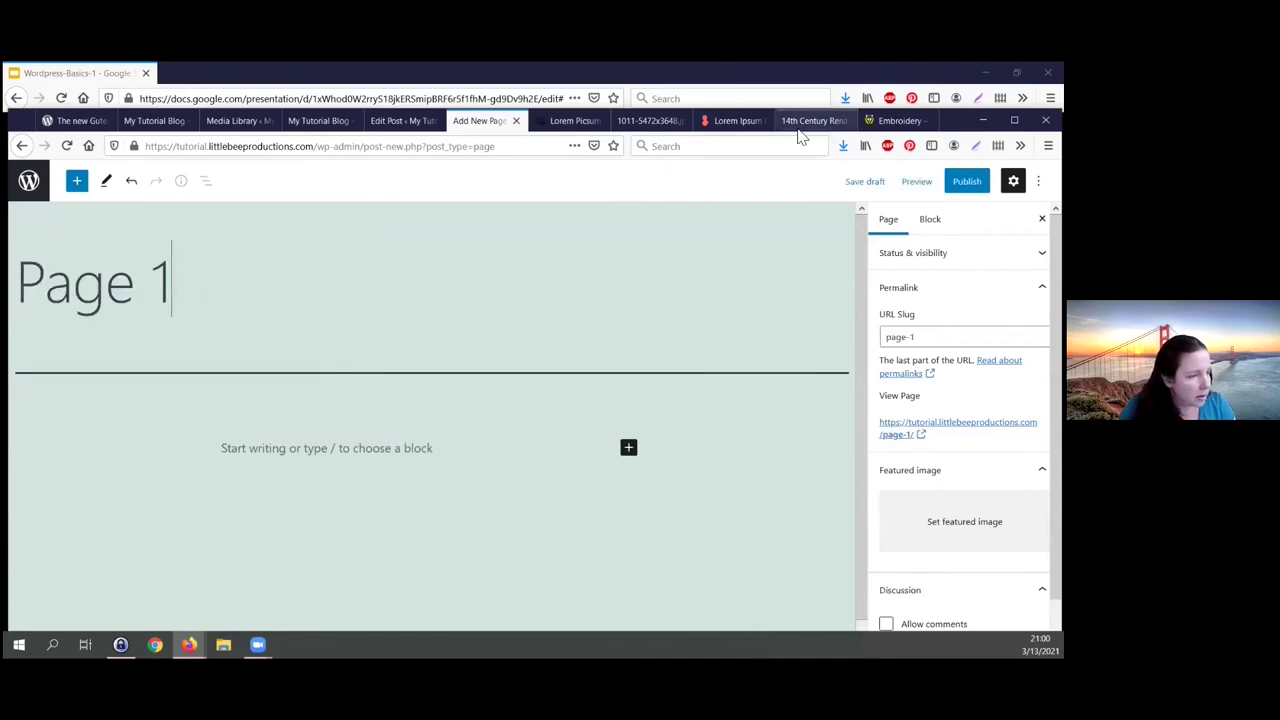
Step: Copy the three generated Lorem Ipsum paragraphs into the body of Page 1, and display the page-level settings
{"action": "left_click", "coordinate": [730, 120]}
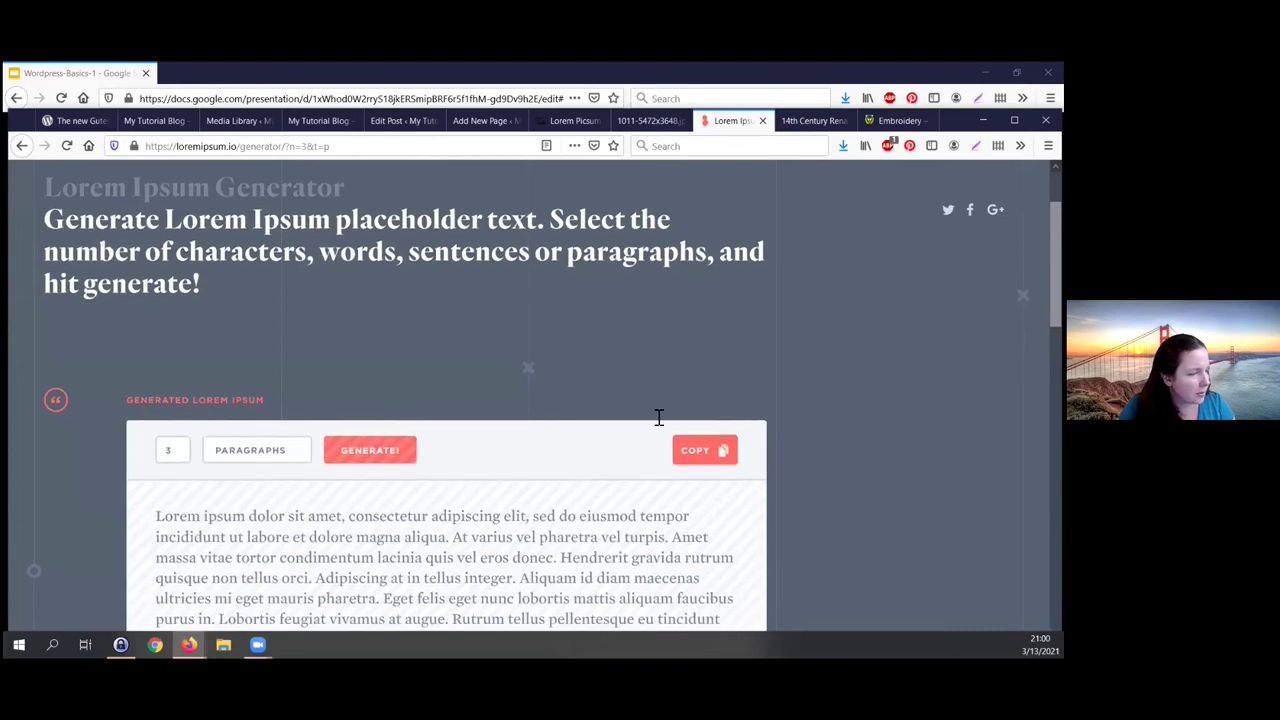
{"action": "scroll", "coordinate": [657, 417], "scroll_direction": "down", "scroll_amount": 2}
{"action": "left_click", "coordinate": [705, 344]}
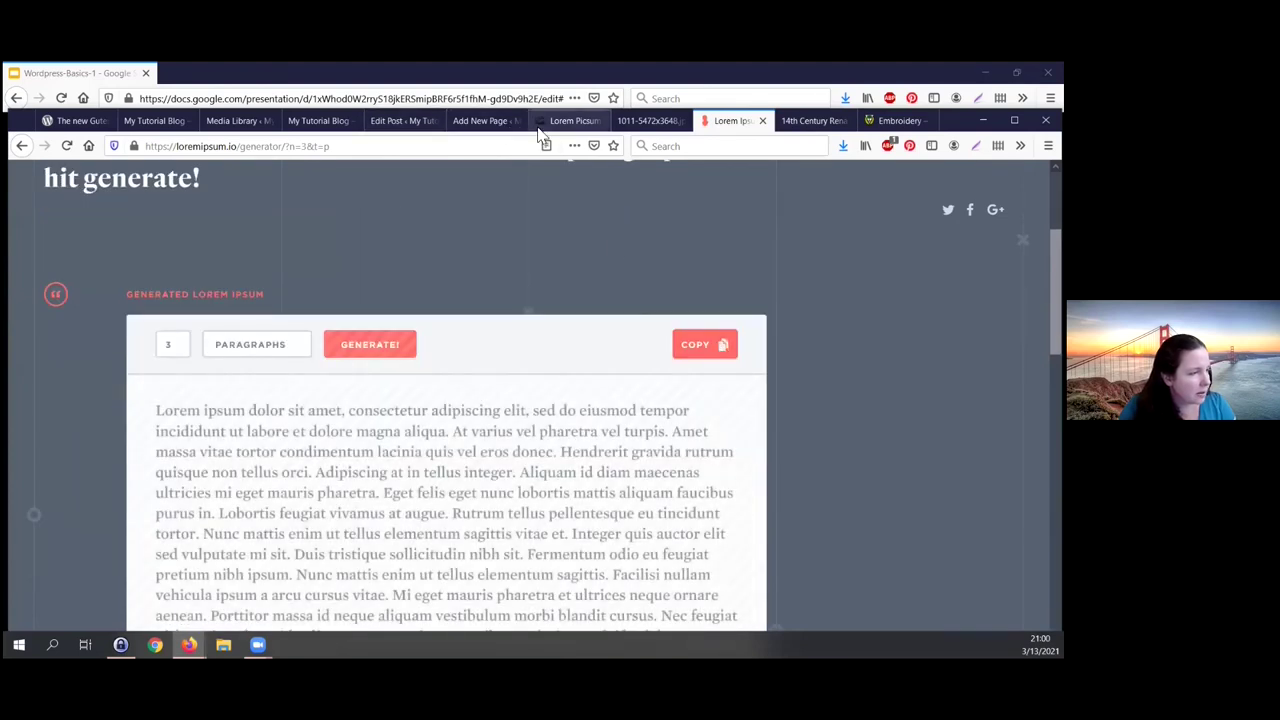
{"action": "left_click", "coordinate": [463, 122]}
{"action": "left_click", "coordinate": [290, 460]}
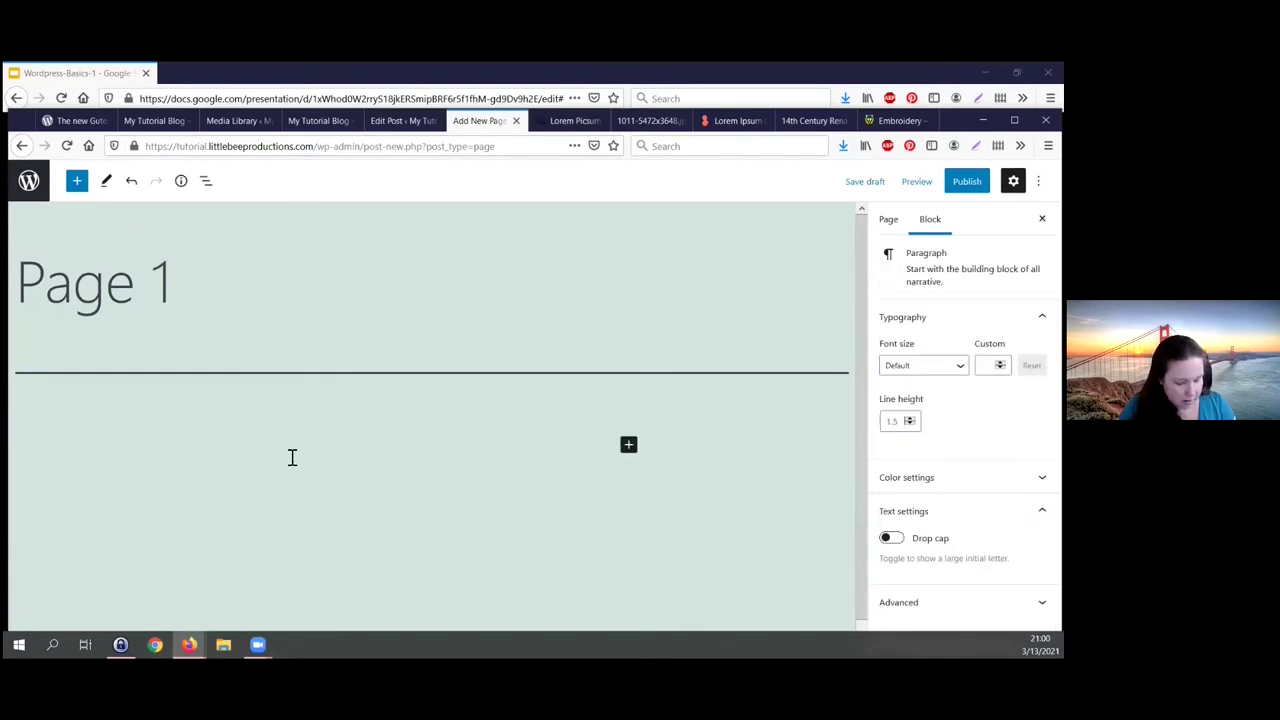
{"action": "key", "text": "ctrl+v"}
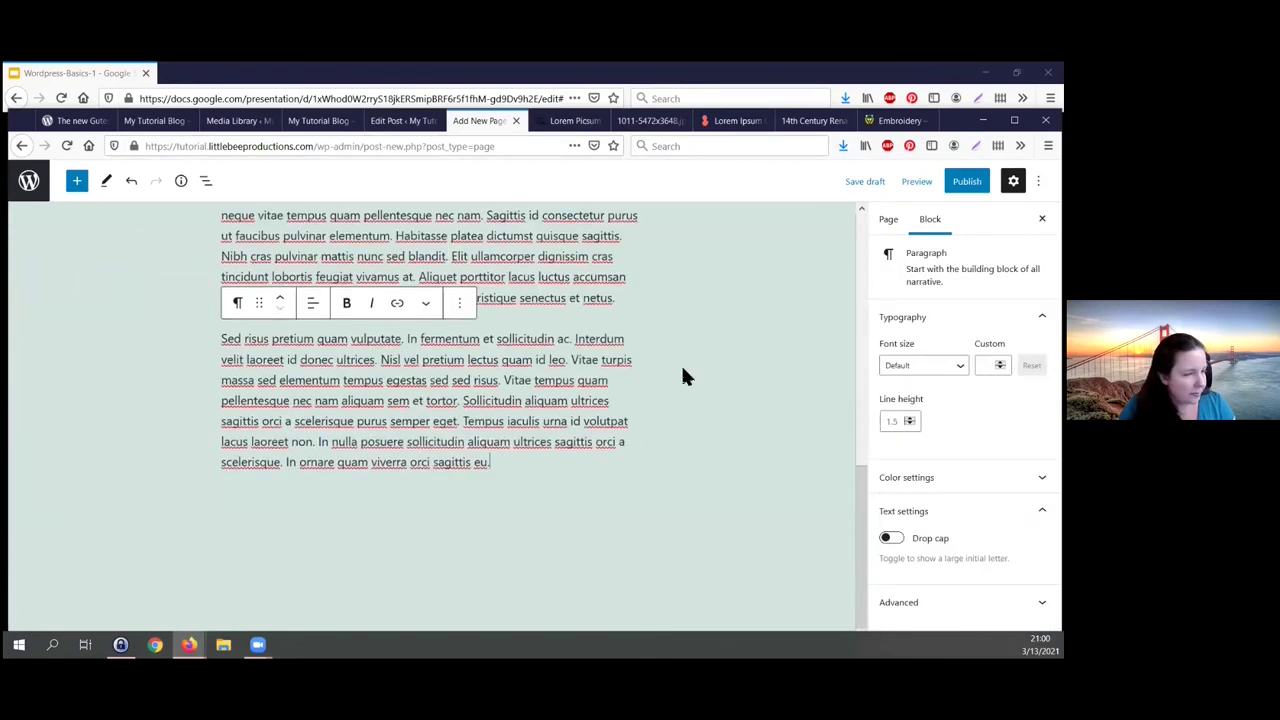
{"action": "scroll", "coordinate": [683, 370], "scroll_direction": "up", "scroll_amount": 15}
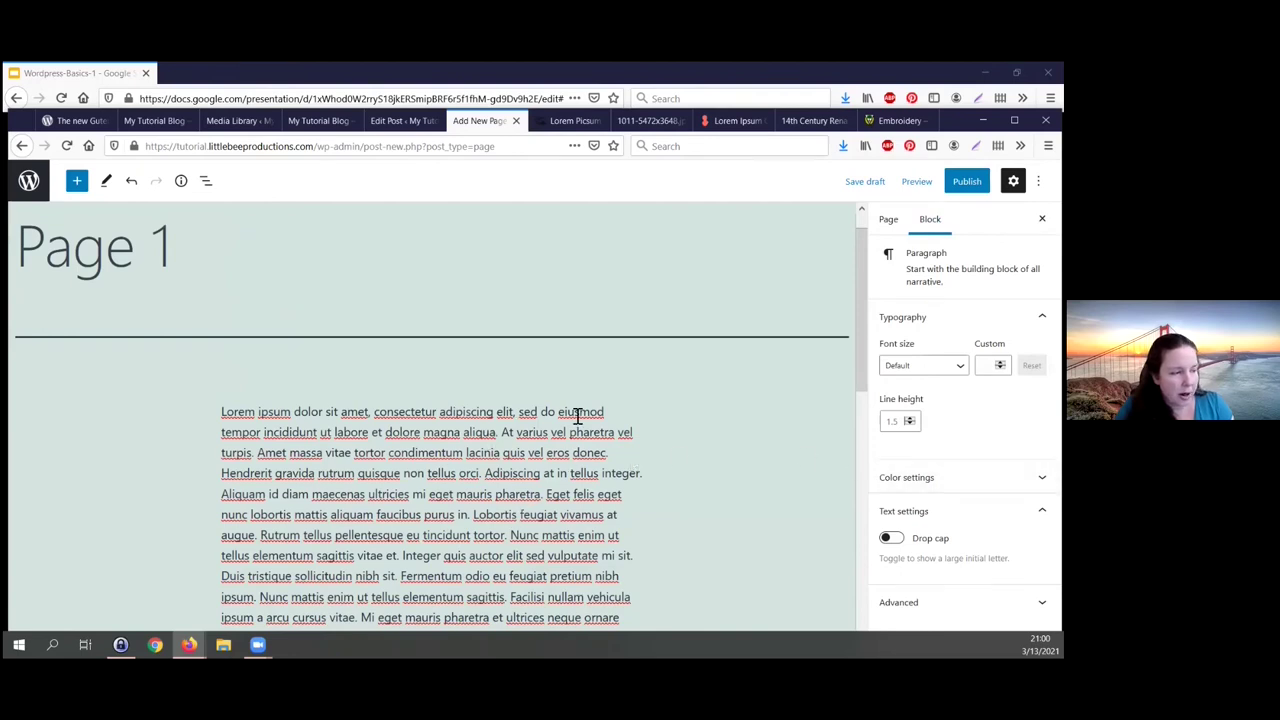
{"action": "left_click", "coordinate": [888, 219]}
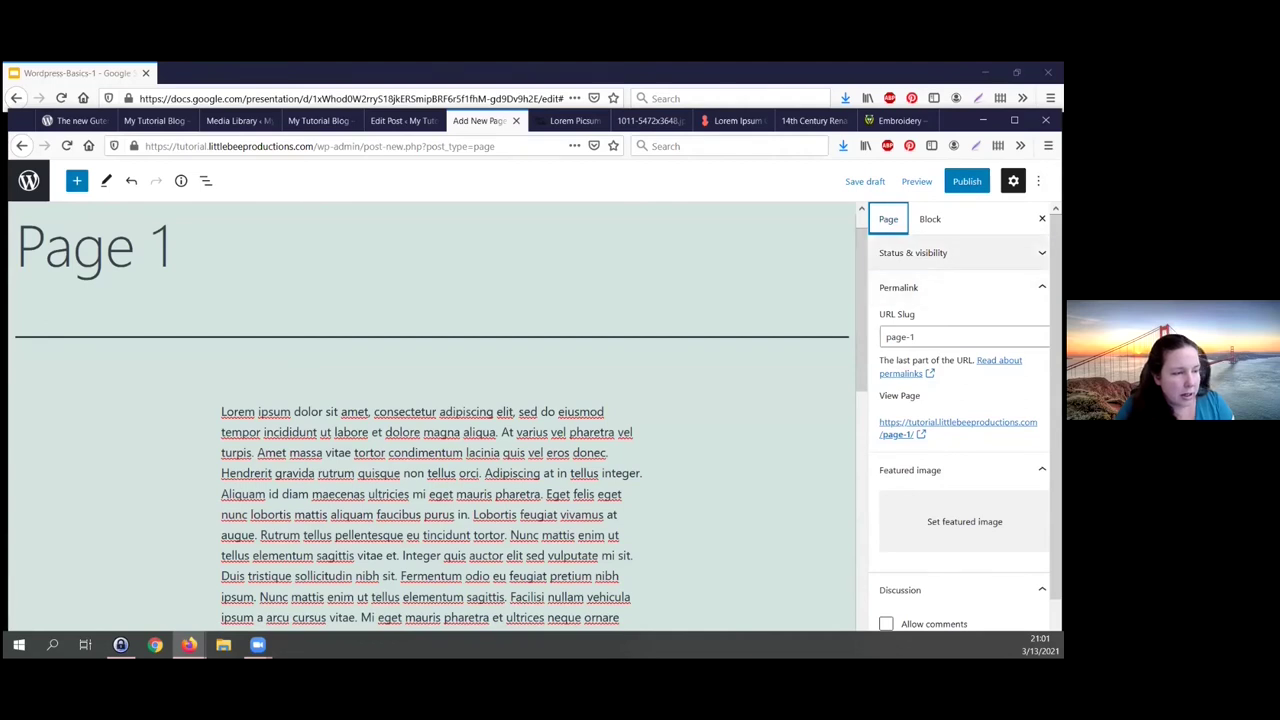
Step: Expand Page 1's status and visibility options and compare its page settings with the post settings of My First Post
{"action": "left_click", "coordinate": [913, 253]}
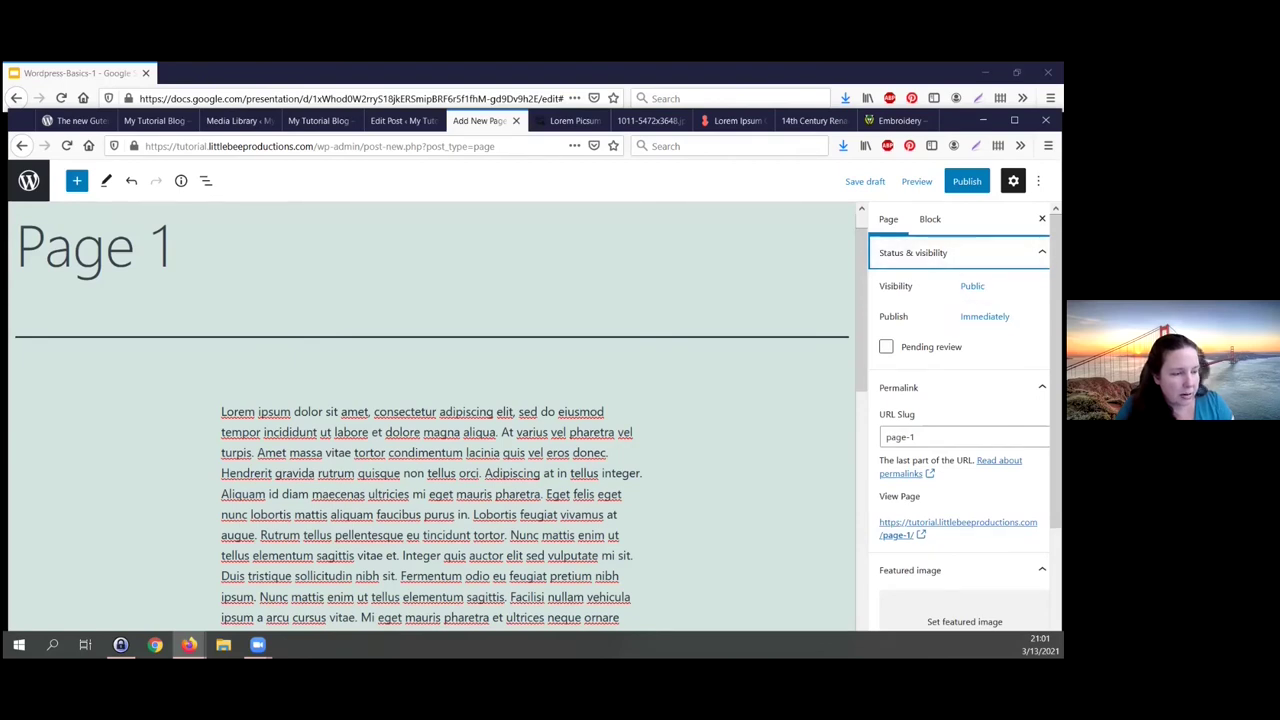
{"action": "left_click", "coordinate": [913, 252]}
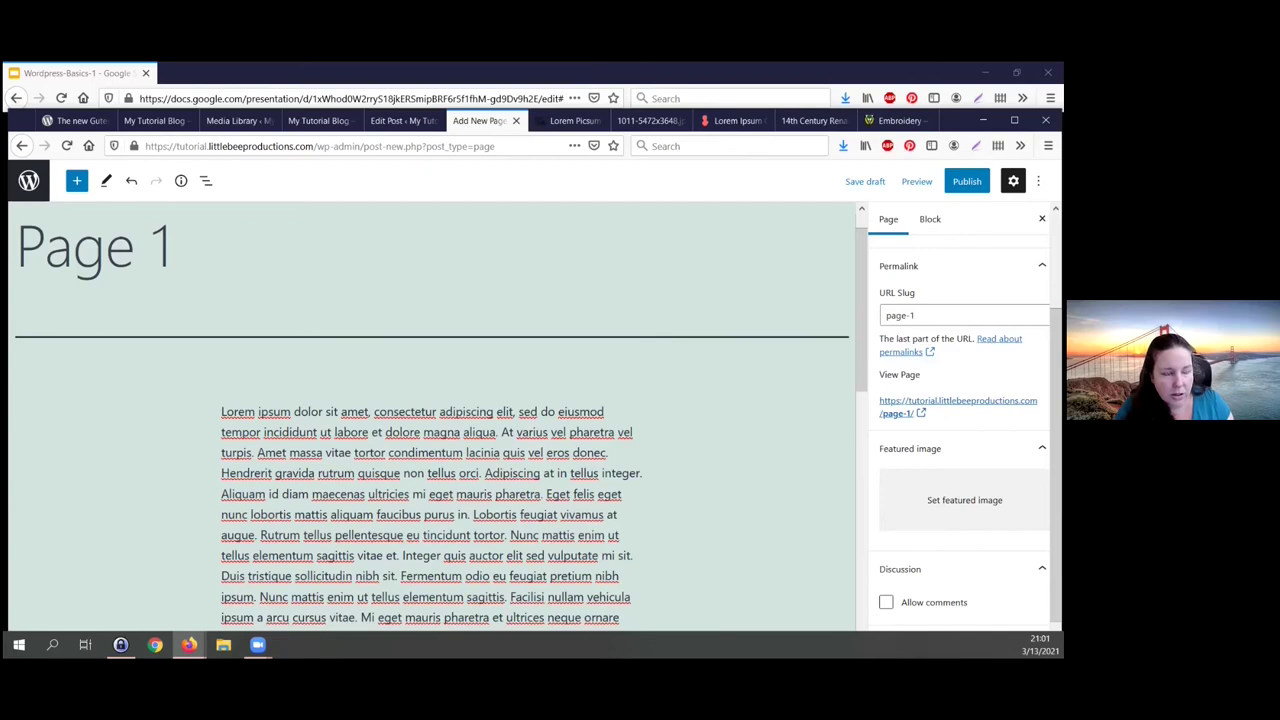
{"action": "left_click", "coordinate": [390, 120]}
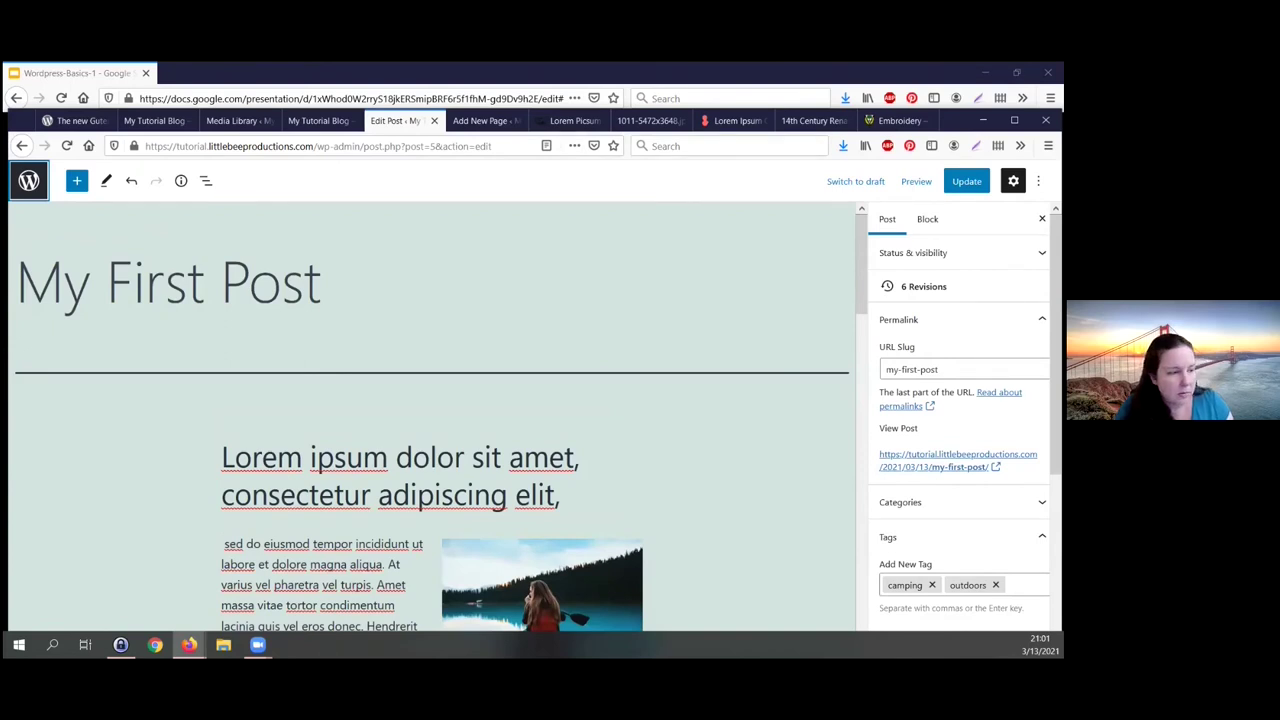
{"action": "left_click", "coordinate": [485, 120]}
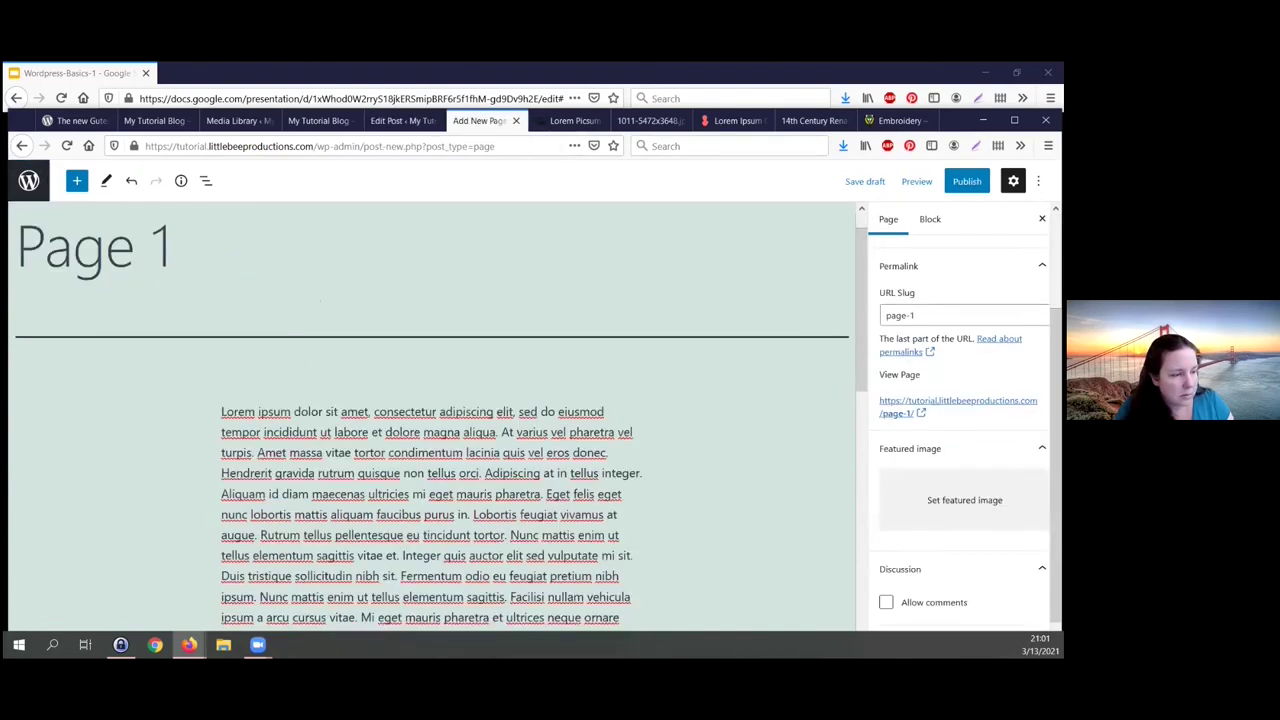
{"action": "scroll", "coordinate": [964, 490], "scroll_direction": "down", "scroll_amount": 1}
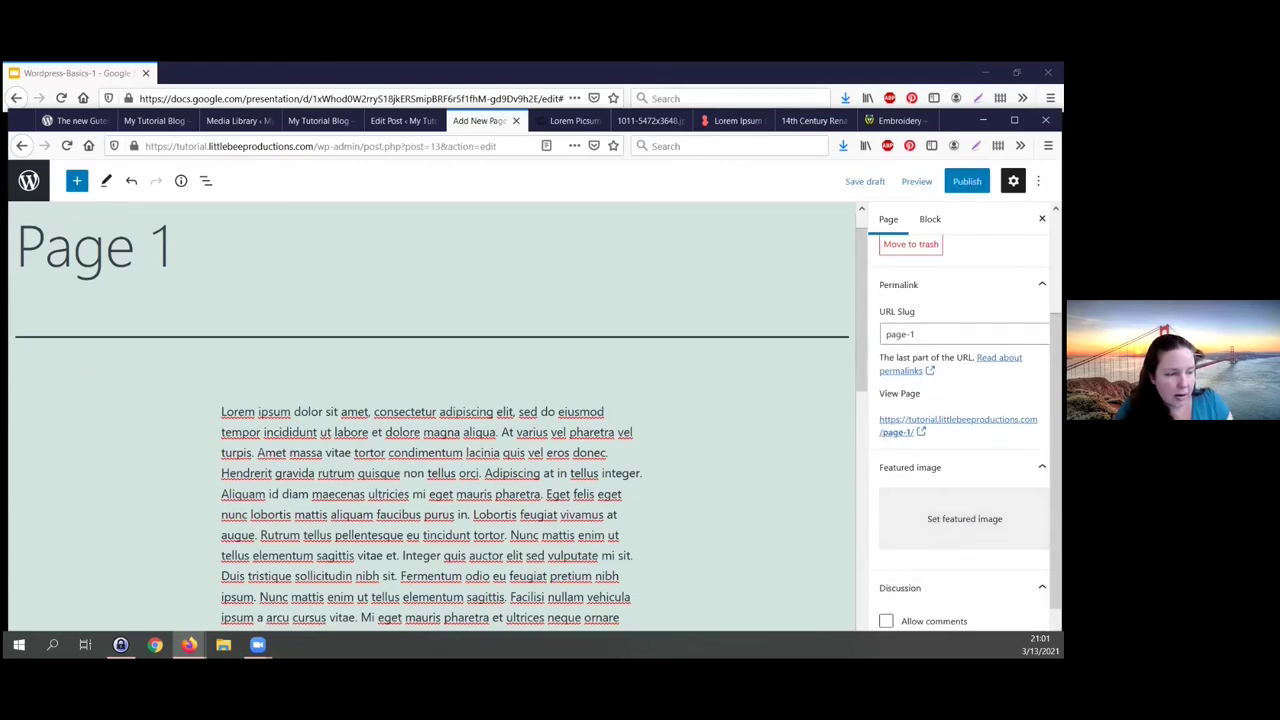
{"action": "scroll", "coordinate": [964, 430], "scroll_direction": "up", "scroll_amount": 3}
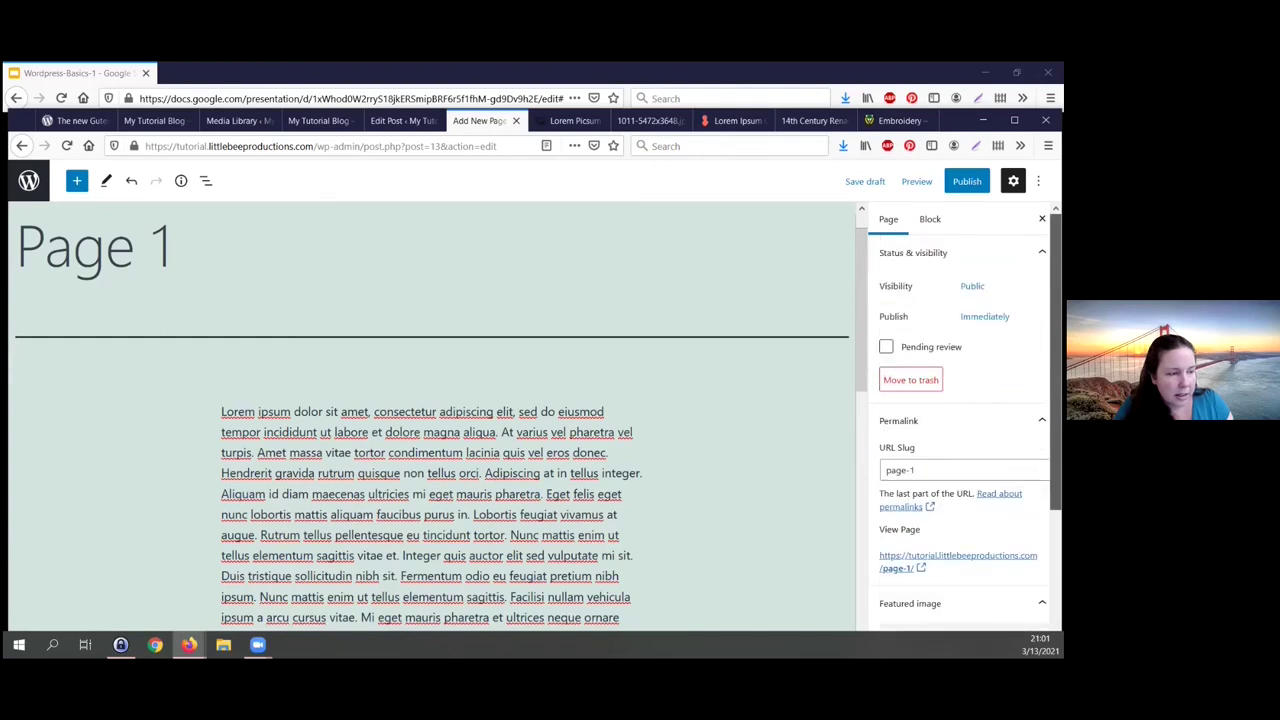
{"action": "scroll", "coordinate": [964, 430], "scroll_direction": "down", "scroll_amount": 3}
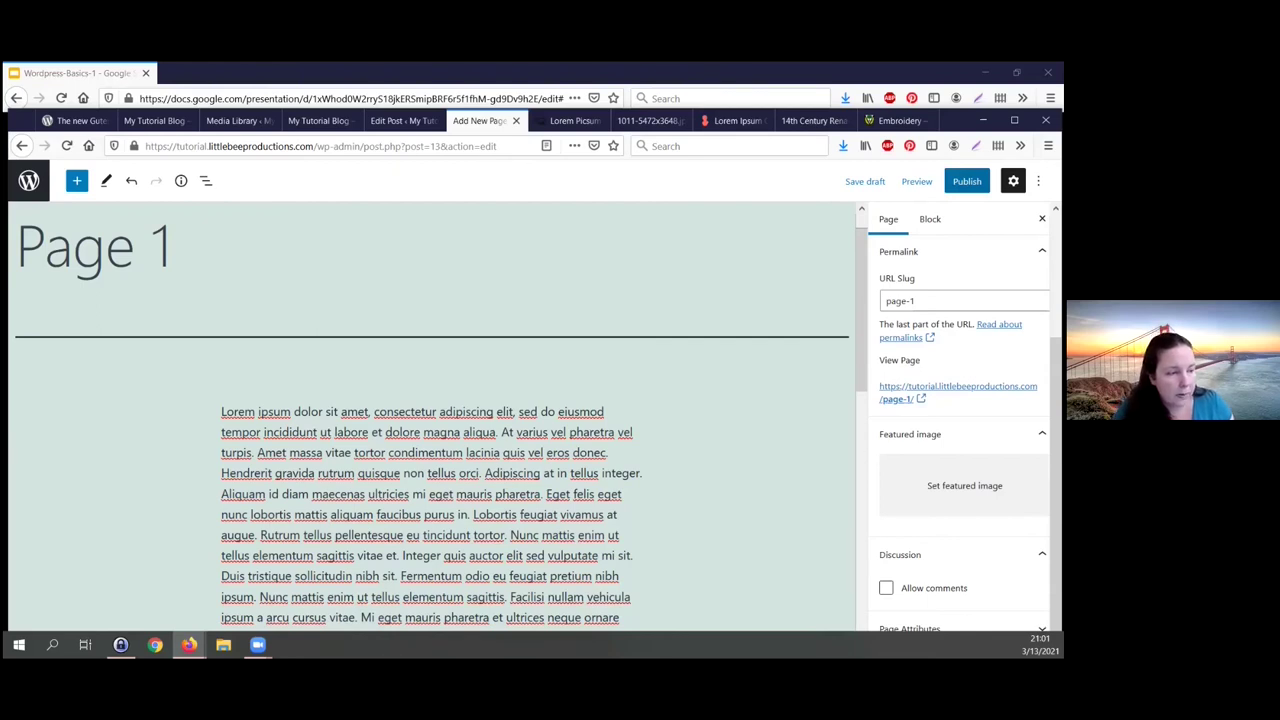
Step: Switch to The Road to Athenaeum site and view its Helpful Articles category listing
{"action": "left_click", "coordinate": [890, 120]}
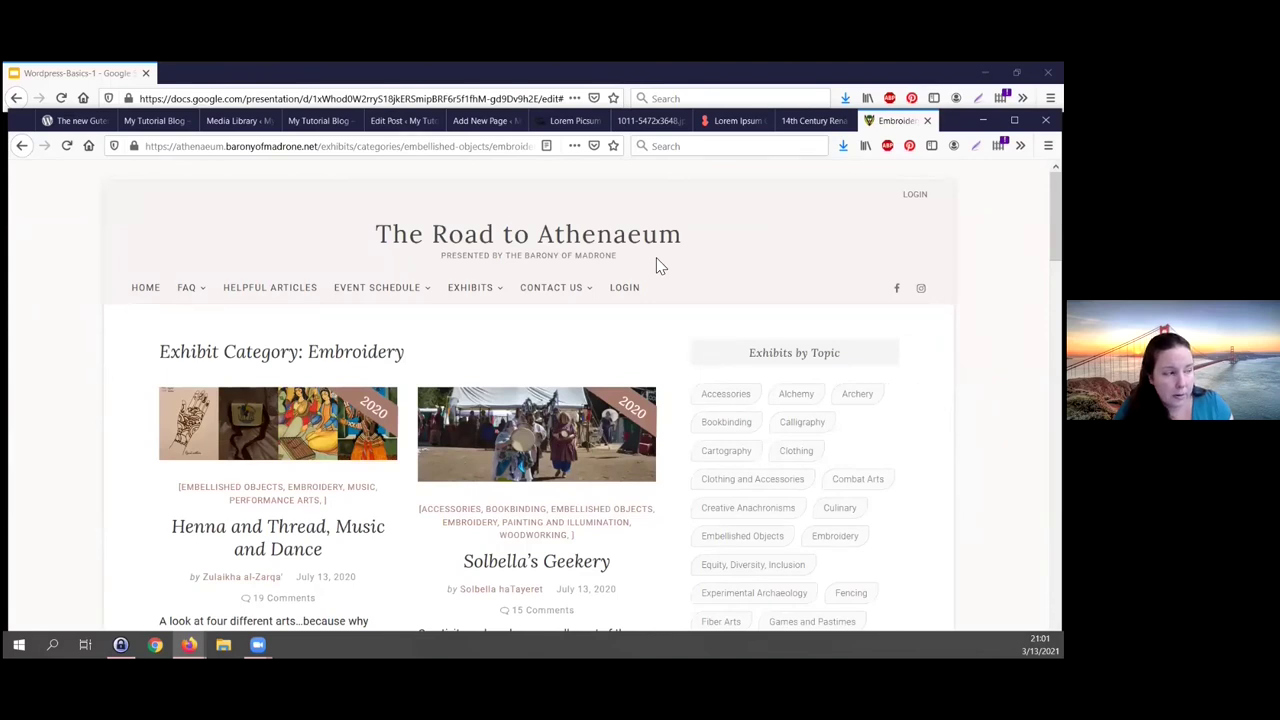
{"action": "mouse_move", "coordinate": [500, 293]}
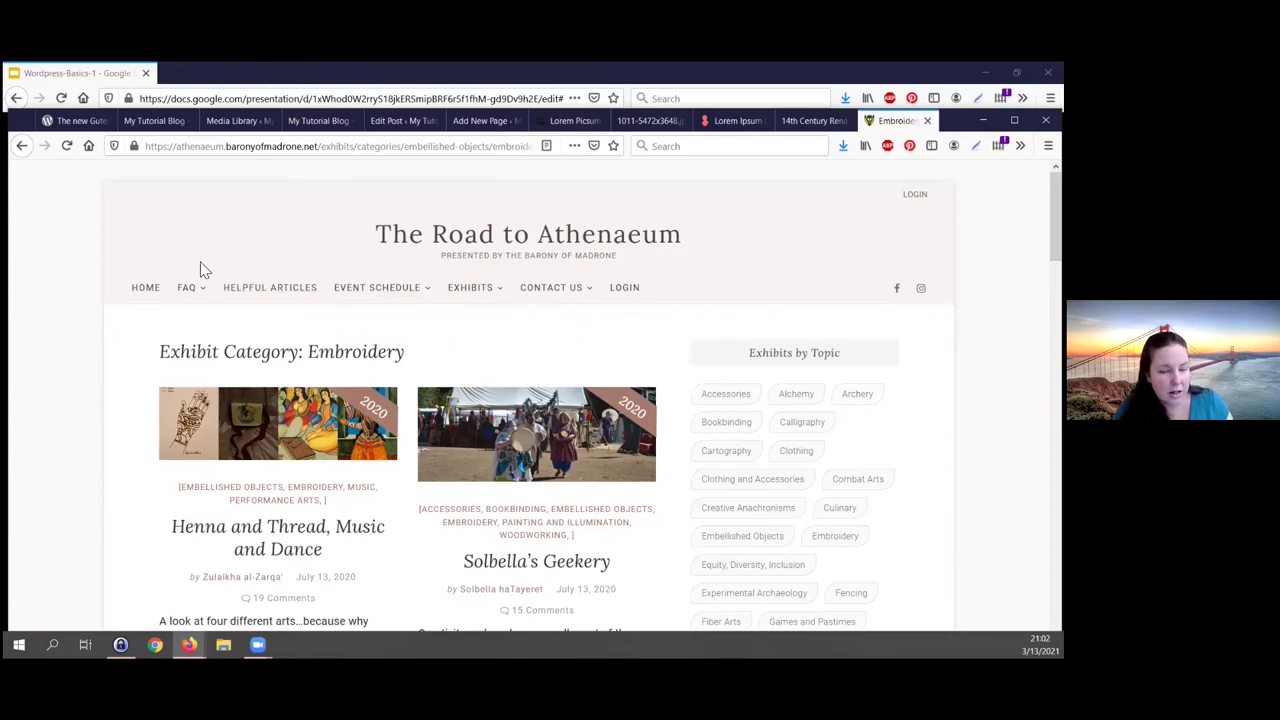
{"action": "mouse_move", "coordinate": [190, 289]}
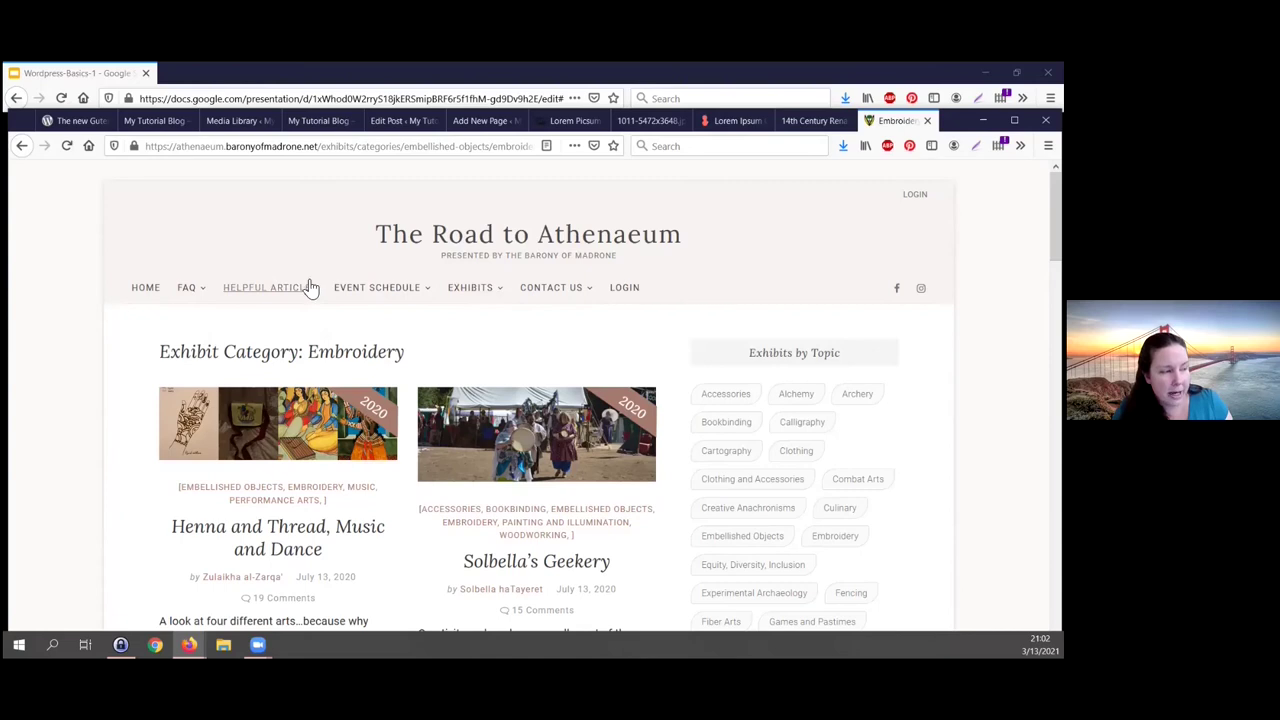
{"action": "left_click", "coordinate": [283, 292]}
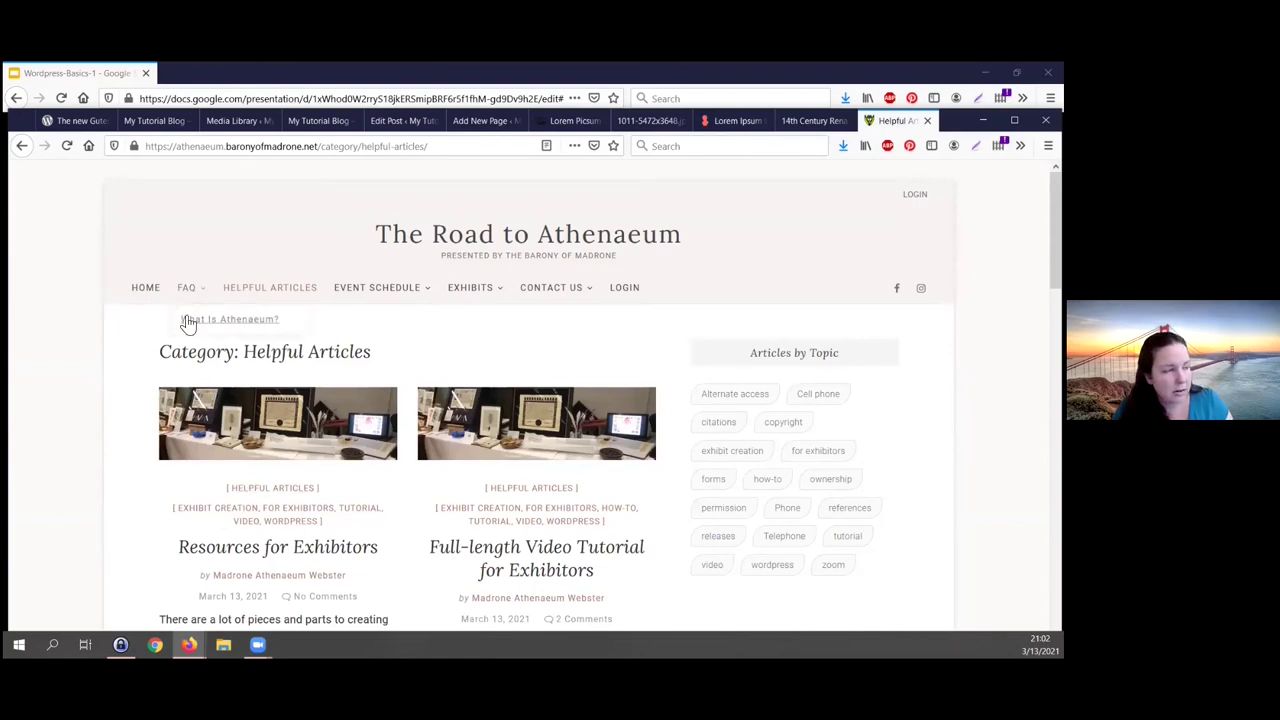
Step: Open the site's What Is Athenaeum? page from the FAQ section and examine its body text and footer
{"action": "left_click", "coordinate": [209, 322]}
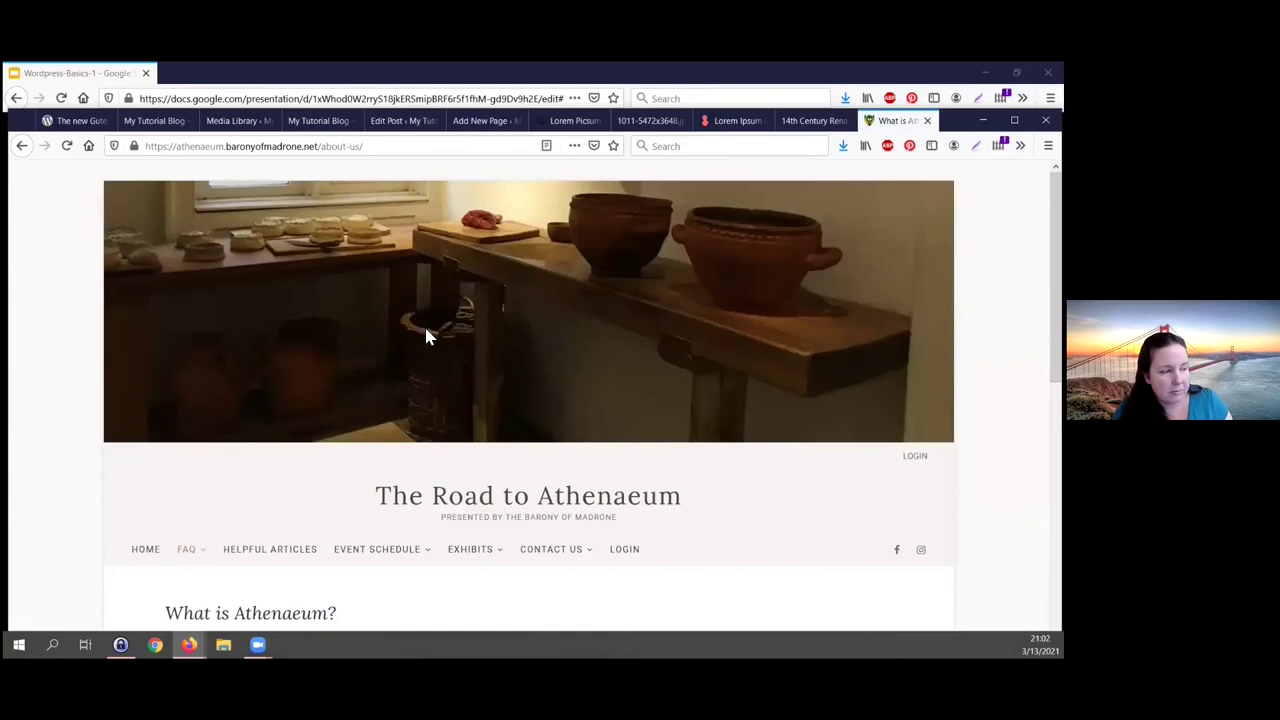
{"action": "scroll", "coordinate": [426, 336], "scroll_direction": "down", "scroll_amount": 5}
{"action": "scroll", "coordinate": [703, 375], "scroll_direction": "down", "scroll_amount": 3}
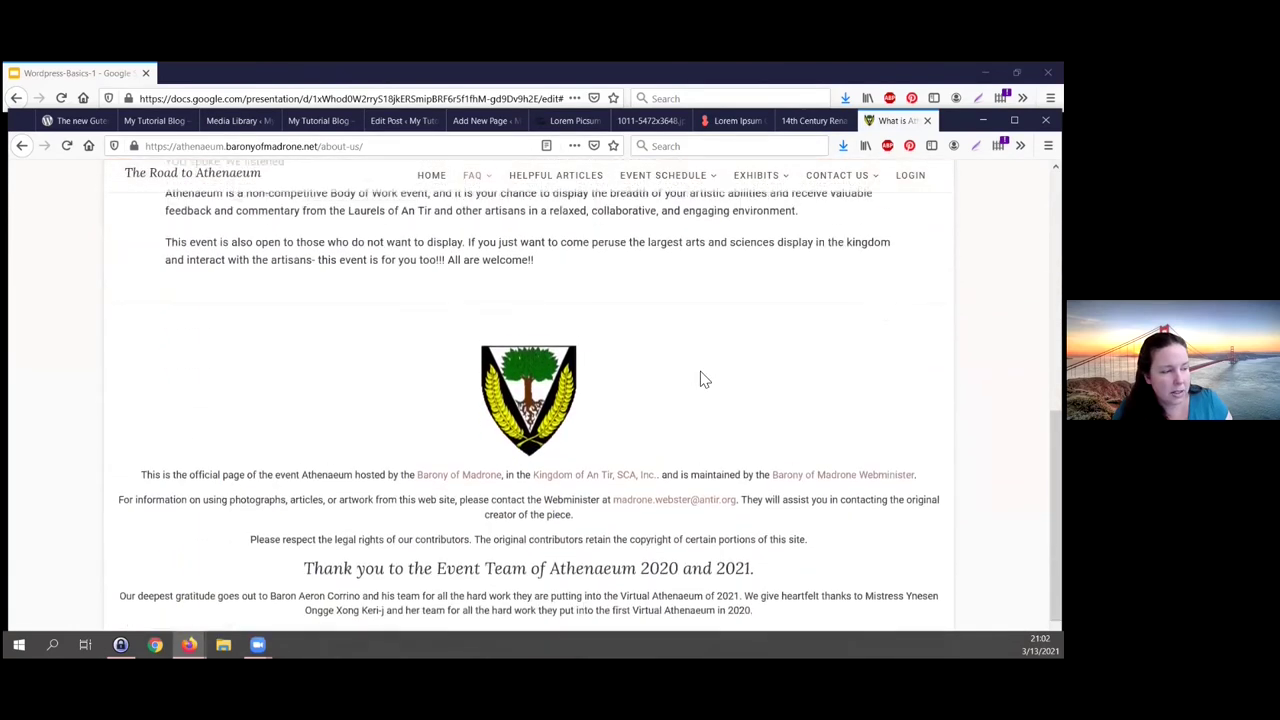
{"action": "scroll", "coordinate": [703, 378], "scroll_direction": "up", "scroll_amount": 3}
{"action": "left_click_drag", "start_coordinate": [200, 350], "coordinate": [657, 529]}
{"action": "left_click", "coordinate": [676, 536]}
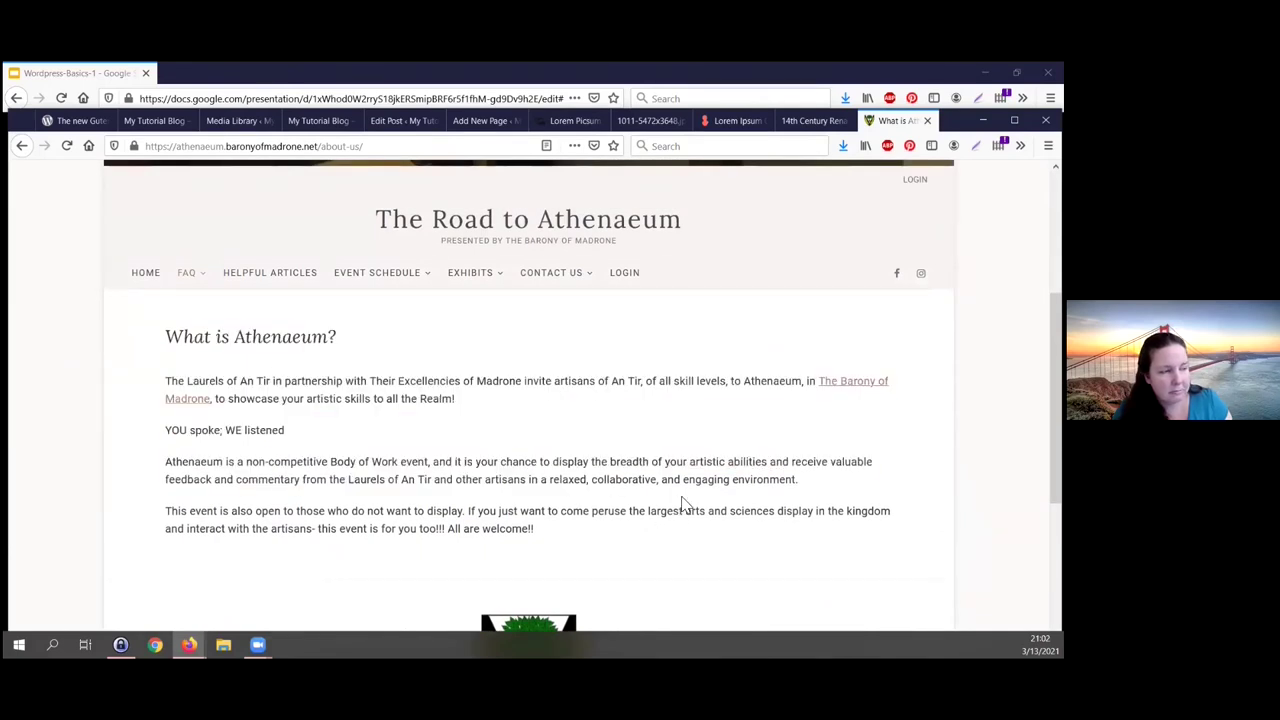
Step: Open the Past Exhibits page and examine its exhibit listing and the Exhibits by Topic list
{"action": "mouse_move", "coordinate": [547, 279]}
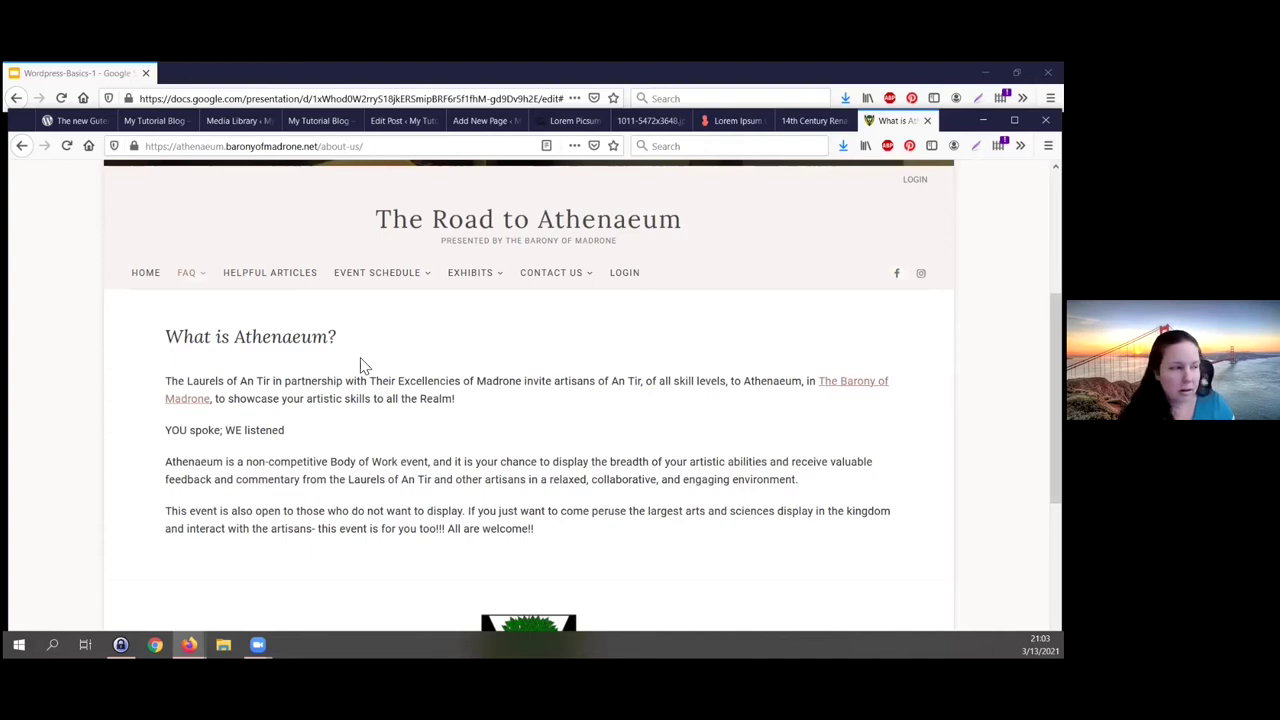
{"action": "mouse_move", "coordinate": [468, 274]}
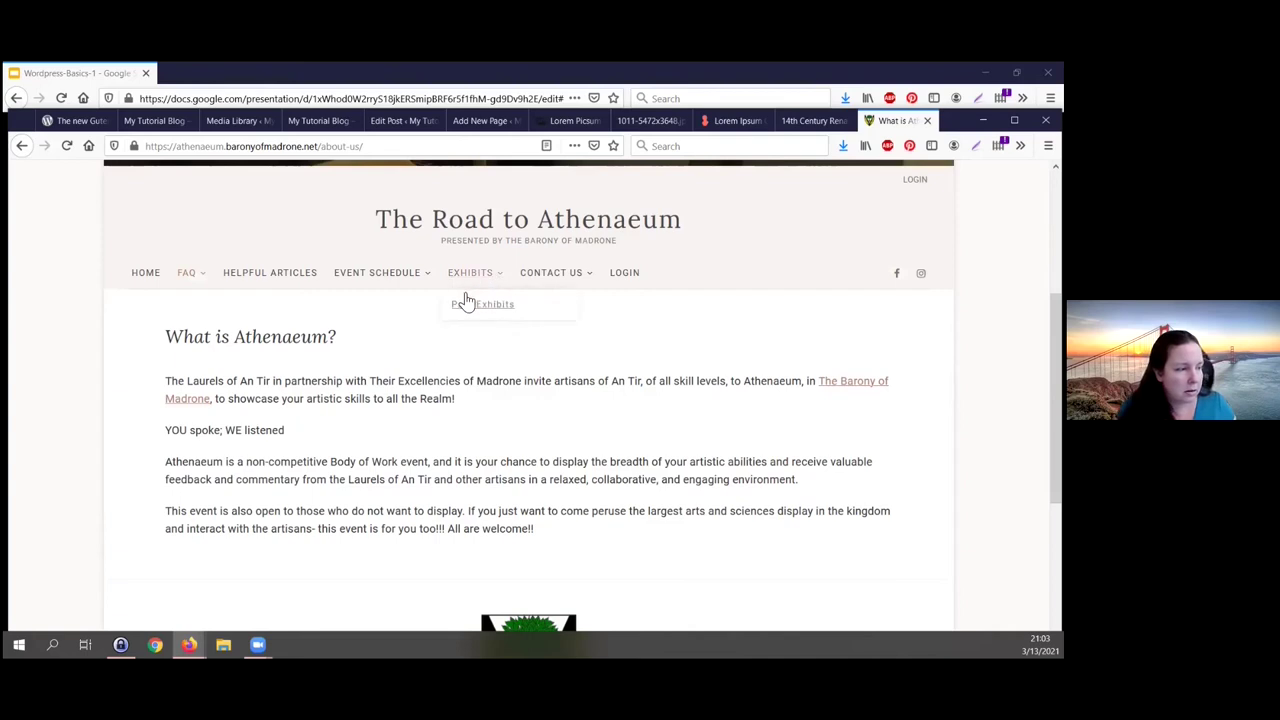
{"action": "left_click", "coordinate": [466, 308]}
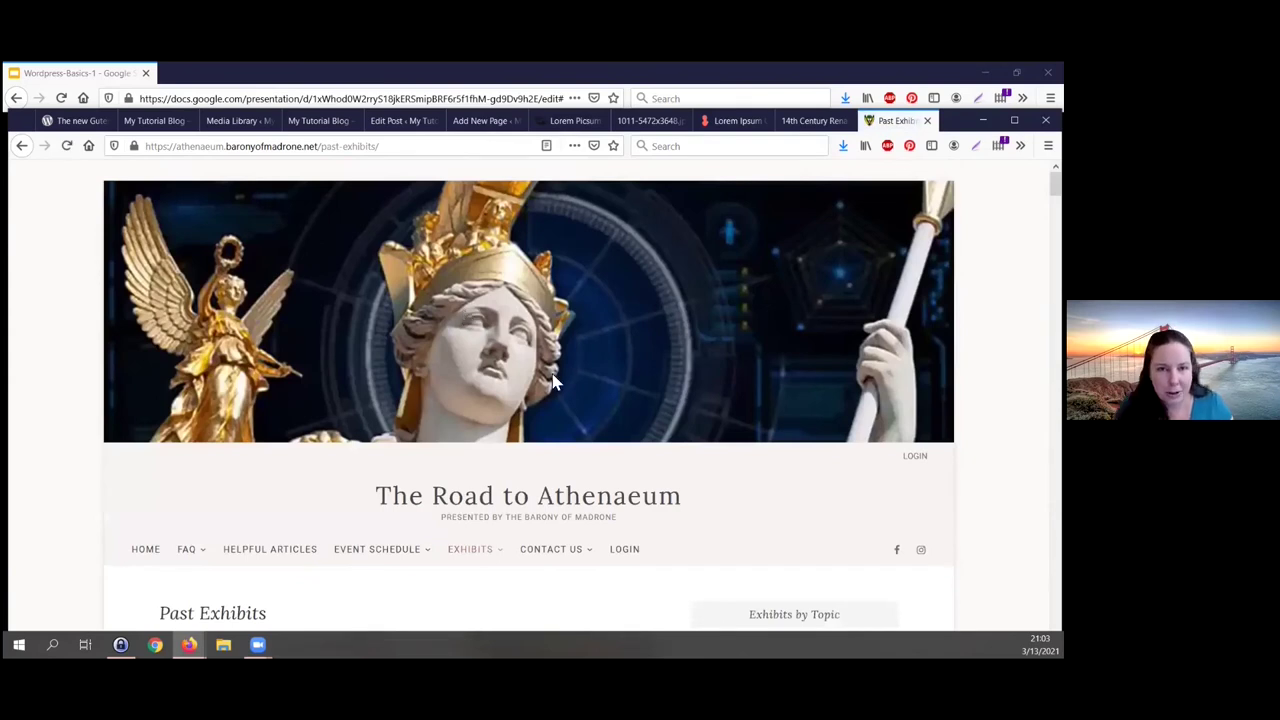
{"action": "scroll", "coordinate": [578, 385], "scroll_direction": "down", "scroll_amount": 5}
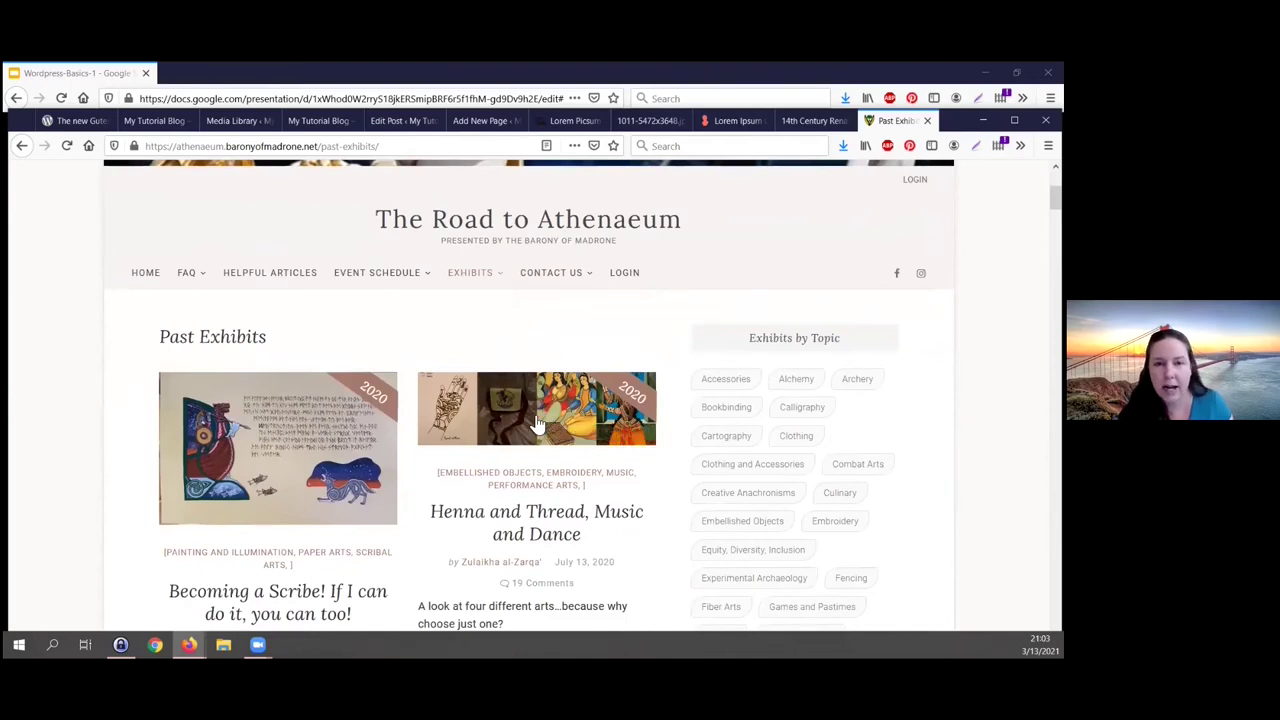
{"action": "scroll", "coordinate": [490, 475], "scroll_direction": "down", "scroll_amount": 1}
{"action": "scroll", "coordinate": [490, 475], "scroll_direction": "down", "scroll_amount": 1}
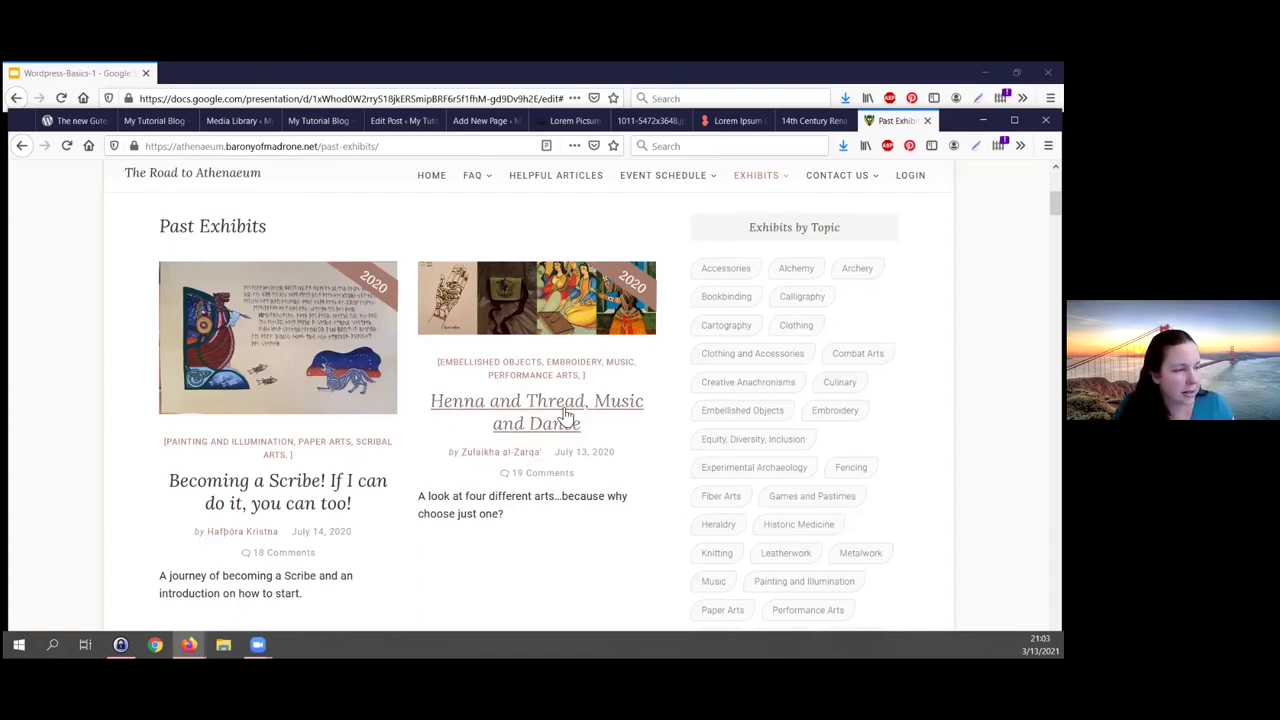
Step: Go to the site's home page and examine its introduction and the article excerpts in the Helpful Articles section
{"action": "left_click", "coordinate": [433, 177]}
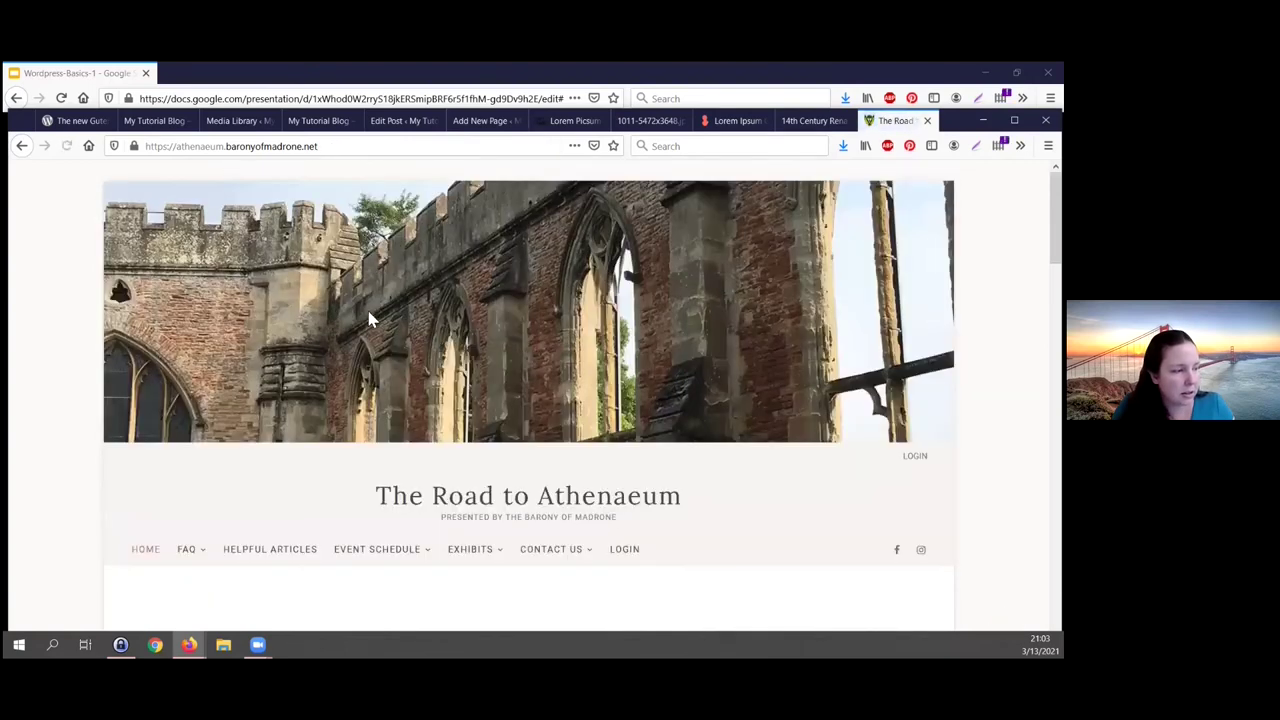
{"action": "scroll", "coordinate": [369, 365], "scroll_direction": "down", "scroll_amount": 3}
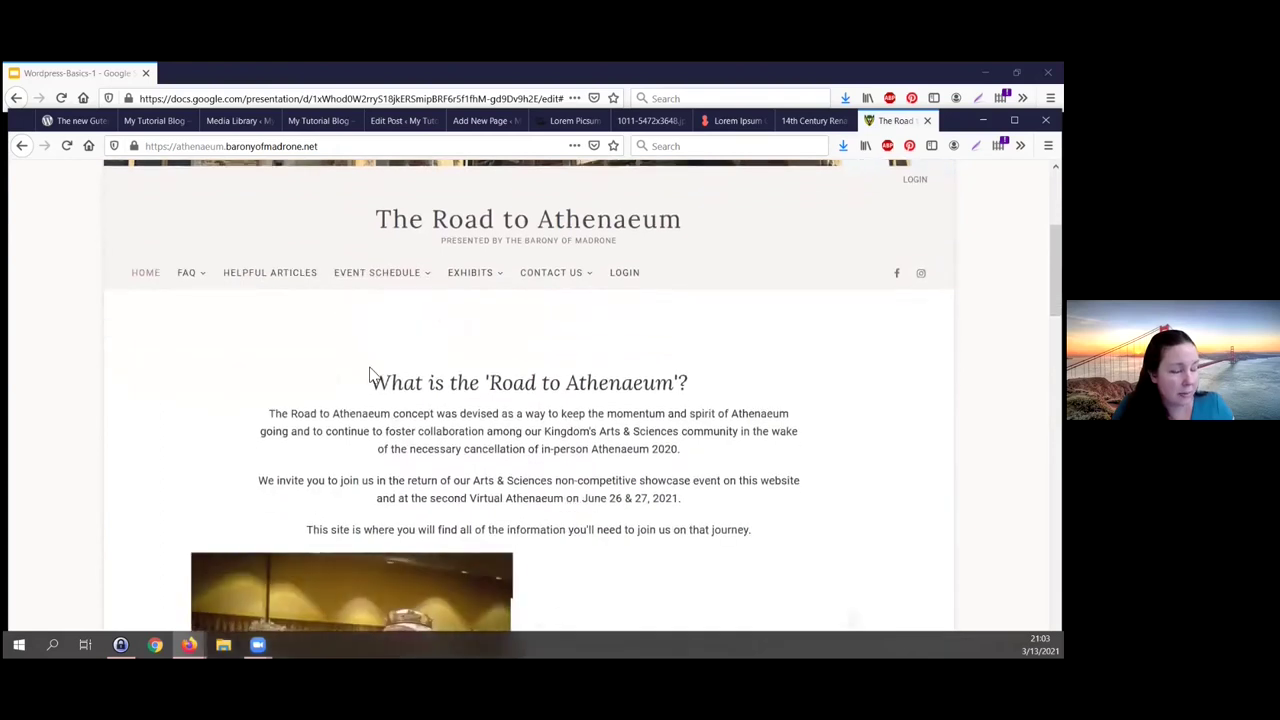
{"action": "scroll", "coordinate": [370, 373], "scroll_direction": "down", "scroll_amount": 2}
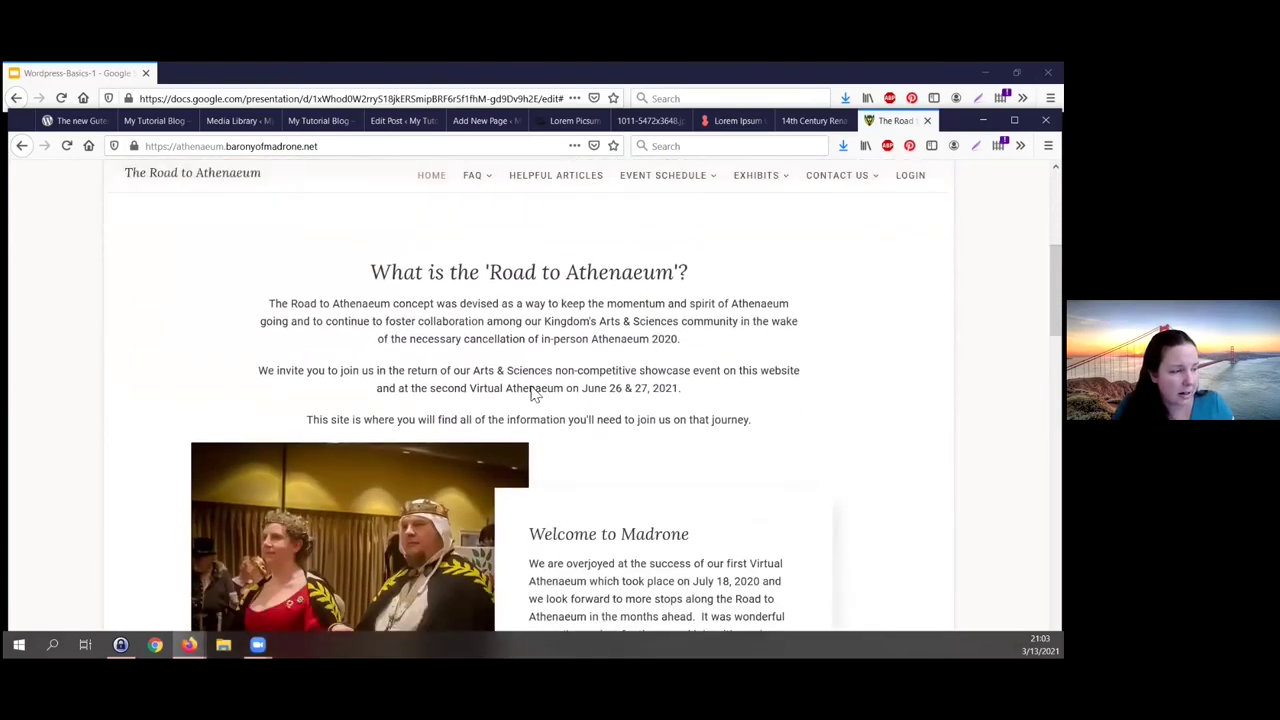
{"action": "scroll", "coordinate": [400, 420], "scroll_direction": "down", "scroll_amount": 5}
{"action": "scroll", "coordinate": [398, 430], "scroll_direction": "down", "scroll_amount": 4}
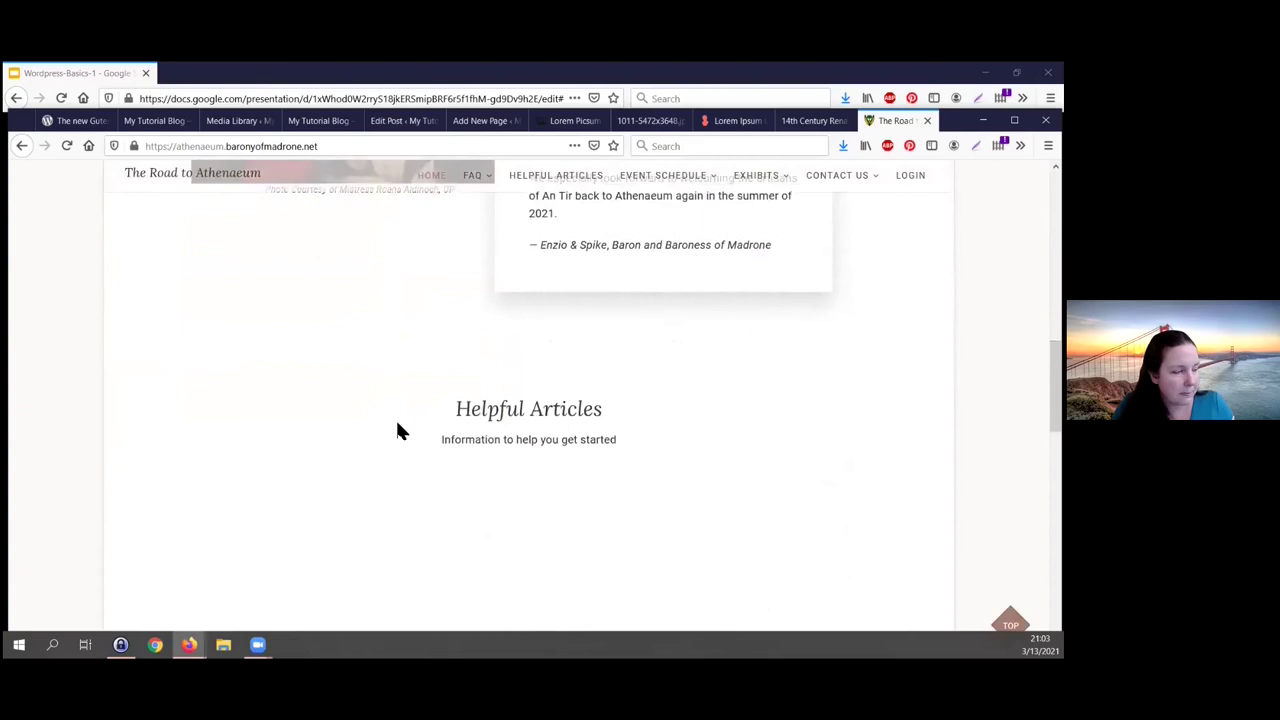
{"action": "scroll", "coordinate": [578, 456], "scroll_direction": "down", "scroll_amount": 4}
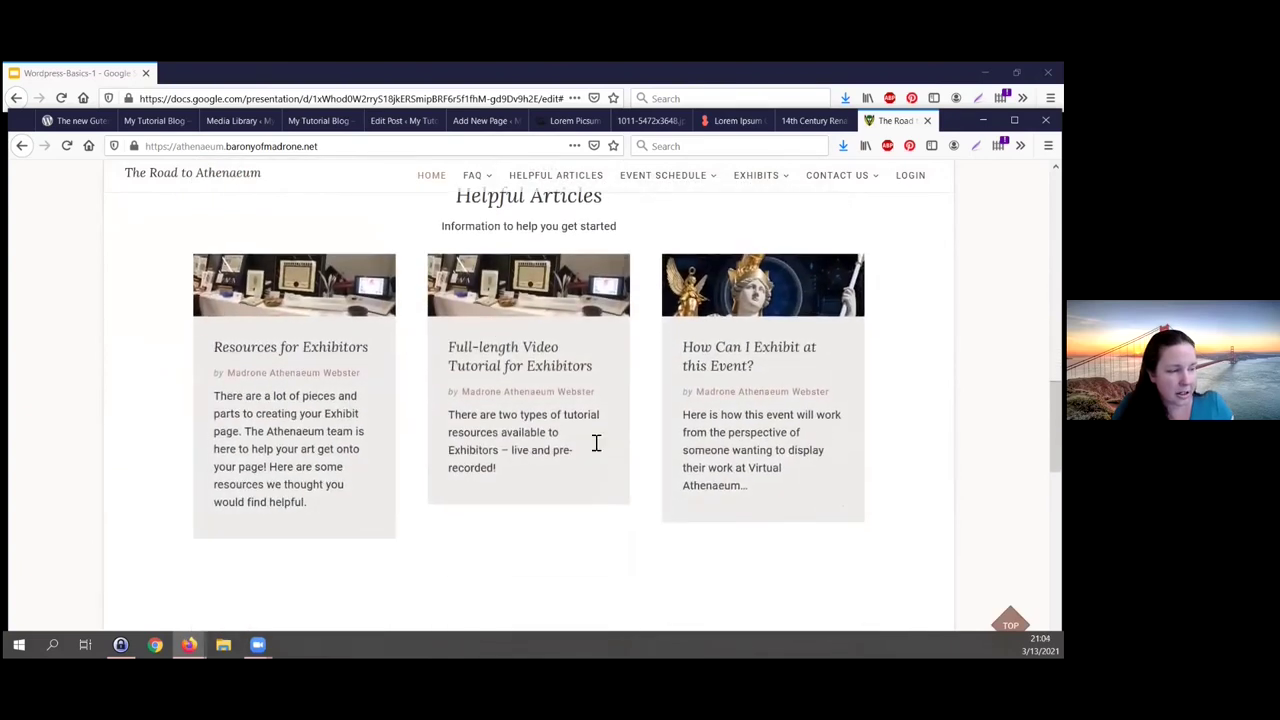
{"action": "scroll", "coordinate": [652, 452], "scroll_direction": "down", "scroll_amount": 3}
{"action": "scroll", "coordinate": [650, 450], "scroll_direction": "down", "scroll_amount": 2}
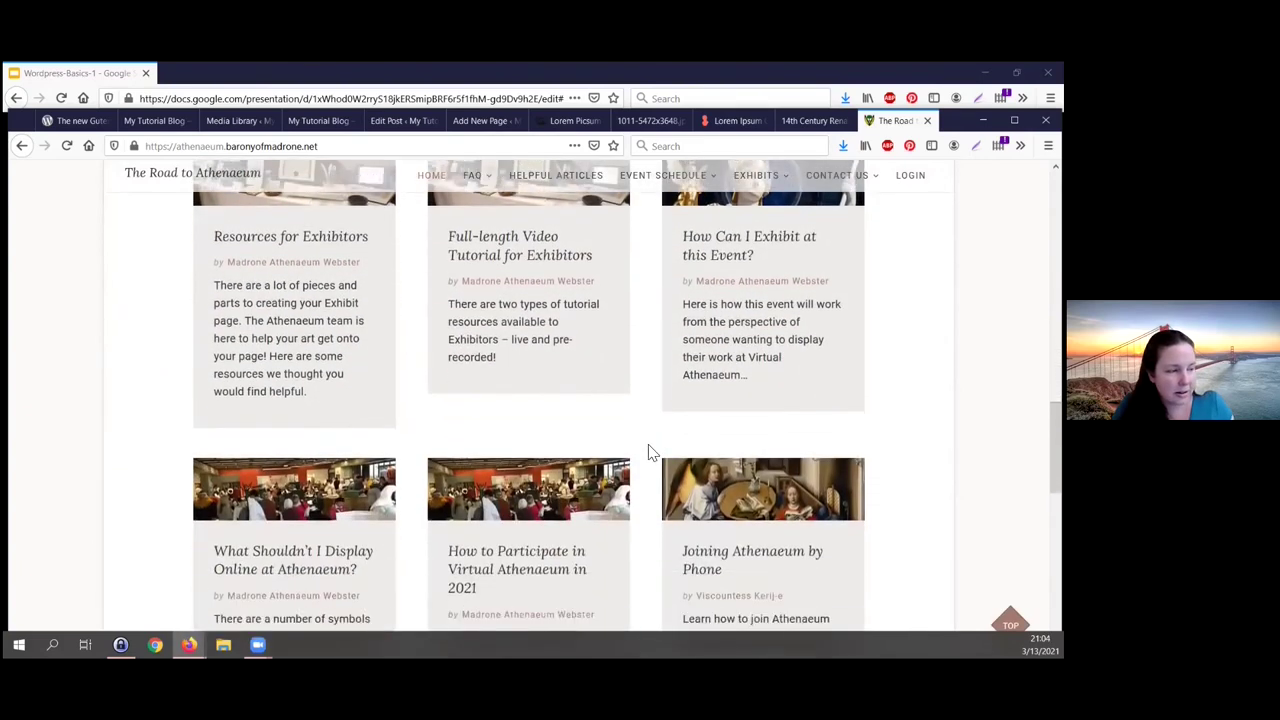
{"action": "scroll", "coordinate": [646, 440], "scroll_direction": "up", "scroll_amount": 5}
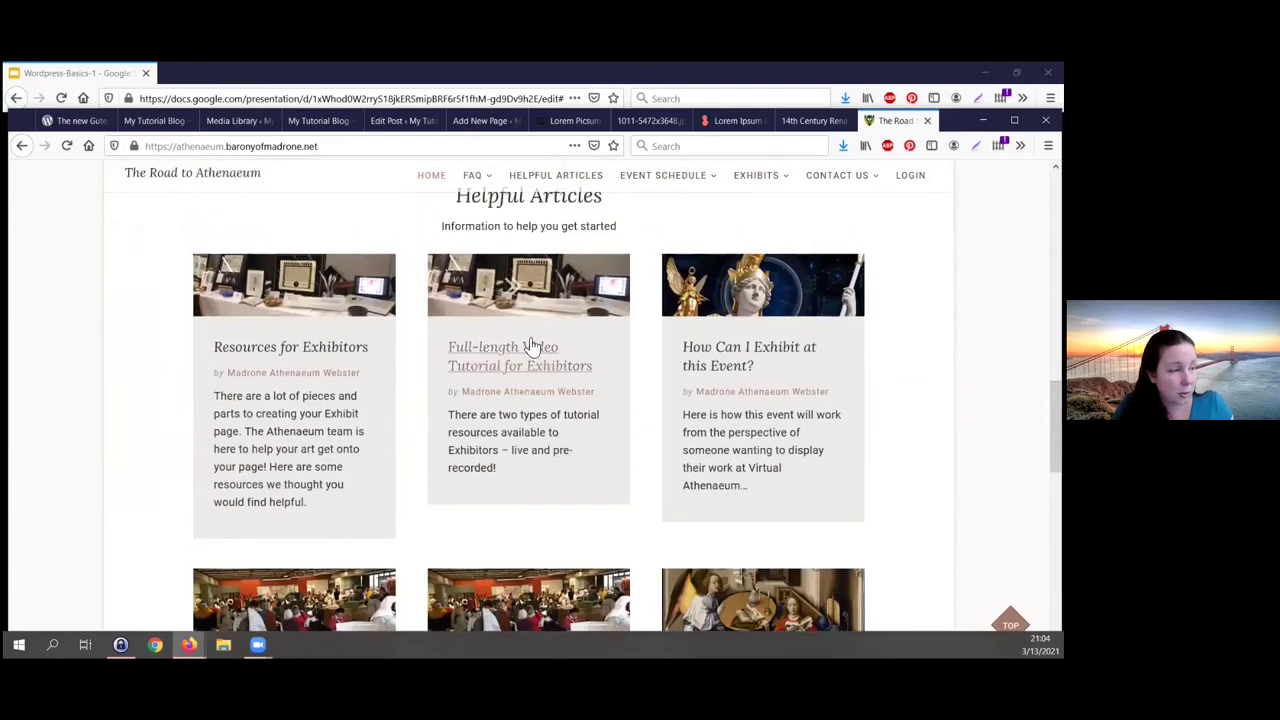
{"action": "left_click_drag", "start_coordinate": [215, 399], "coordinate": [345, 494]}
{"action": "left_click", "coordinate": [337, 462]}
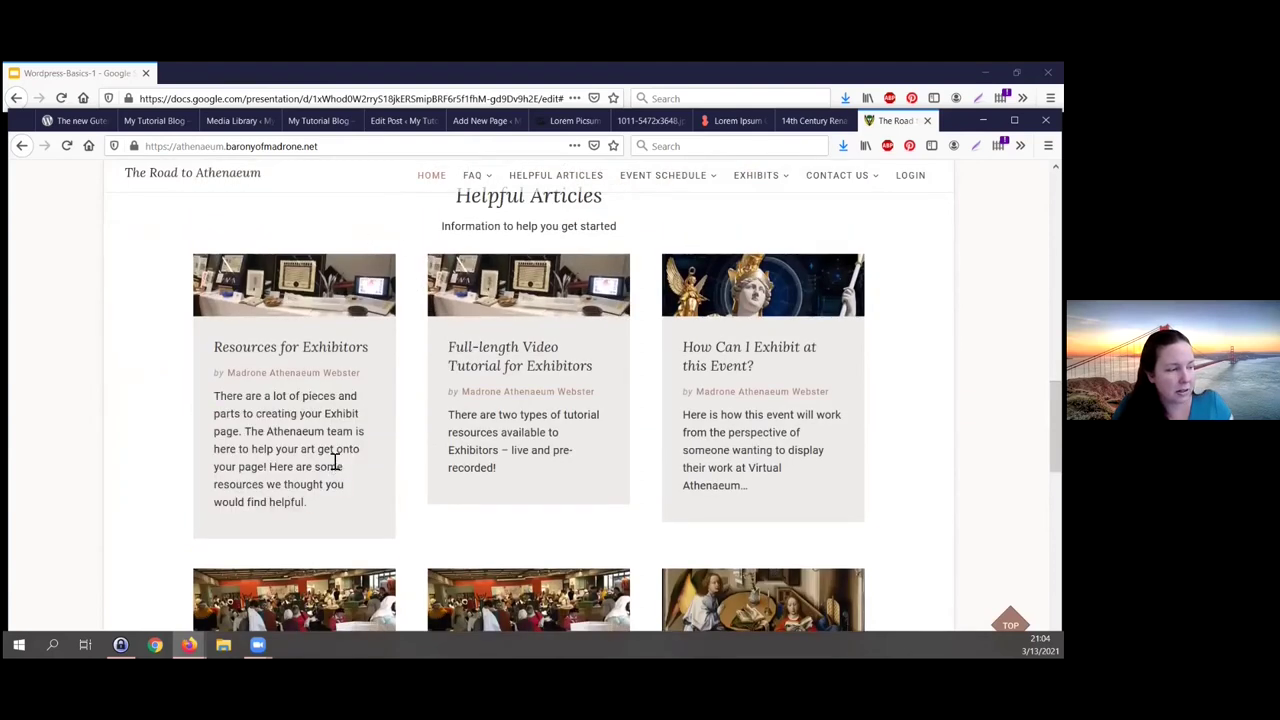
Step: Open the Resources for Exhibitors article and examine its categories, tags, date and content
{"action": "left_click", "coordinate": [364, 362]}
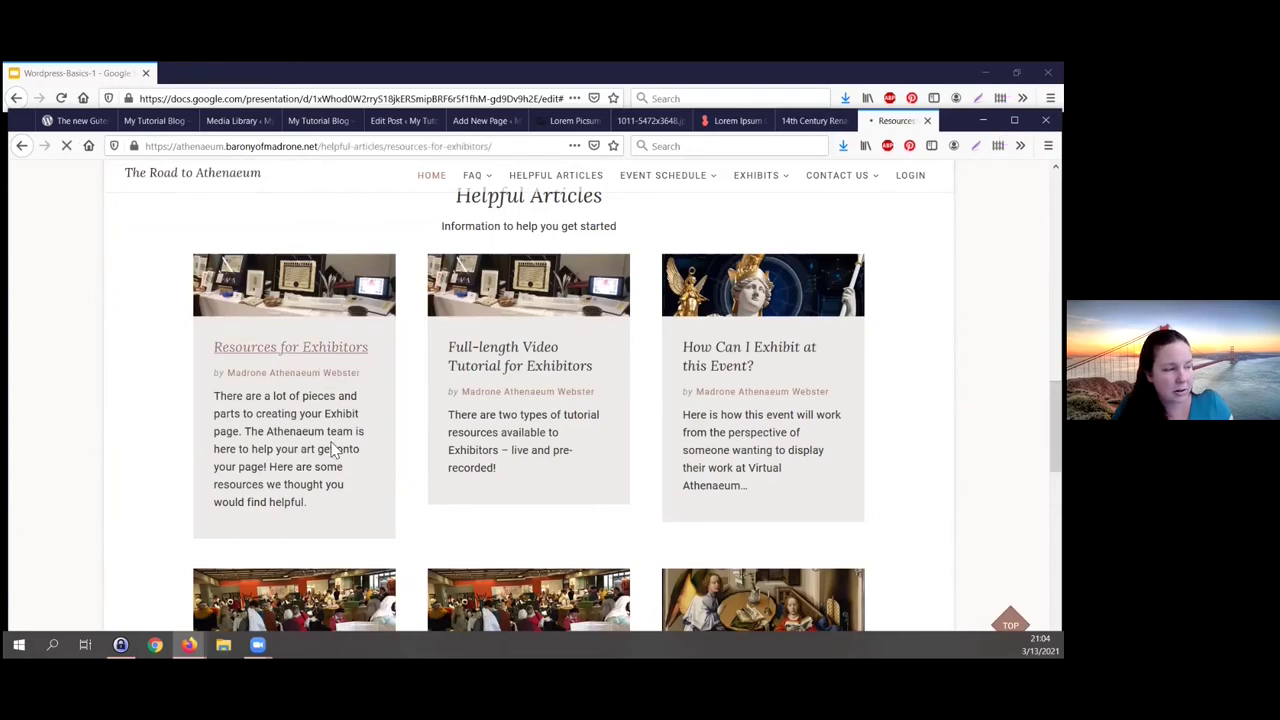
{"action": "scroll", "coordinate": [441, 420], "scroll_direction": "down", "scroll_amount": 5}
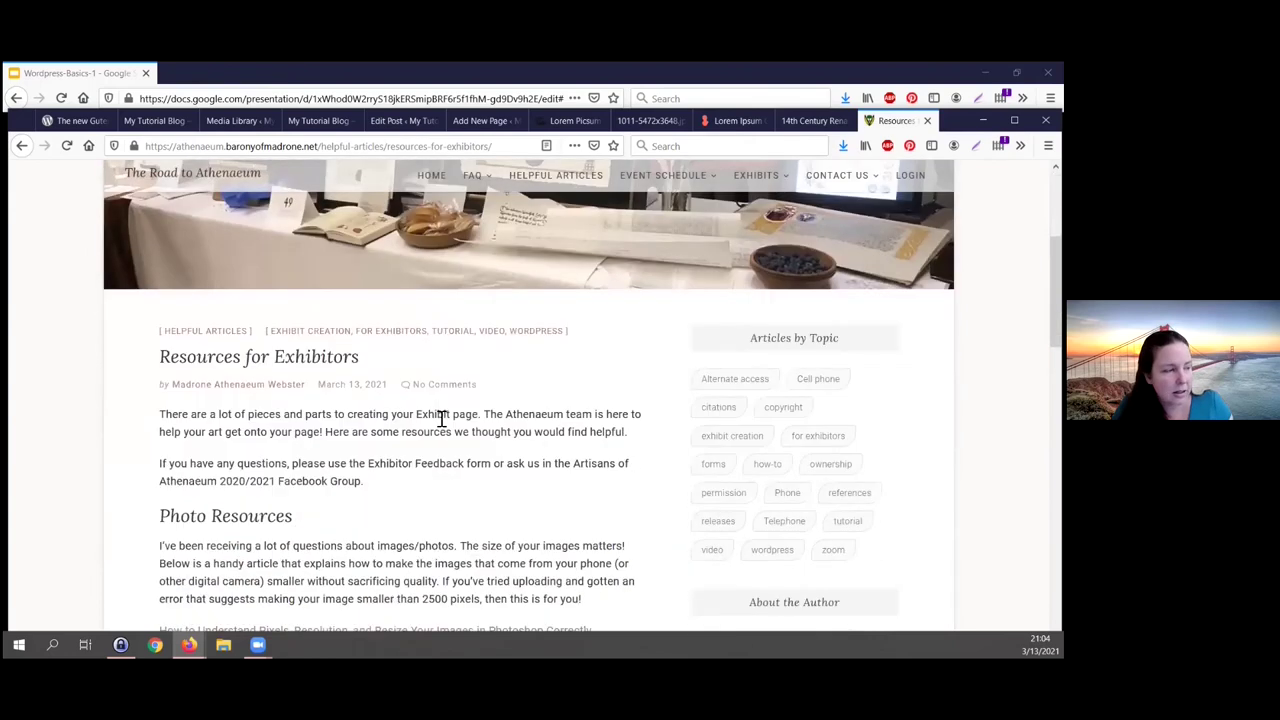
{"action": "scroll", "coordinate": [440, 422], "scroll_direction": "down", "scroll_amount": 1}
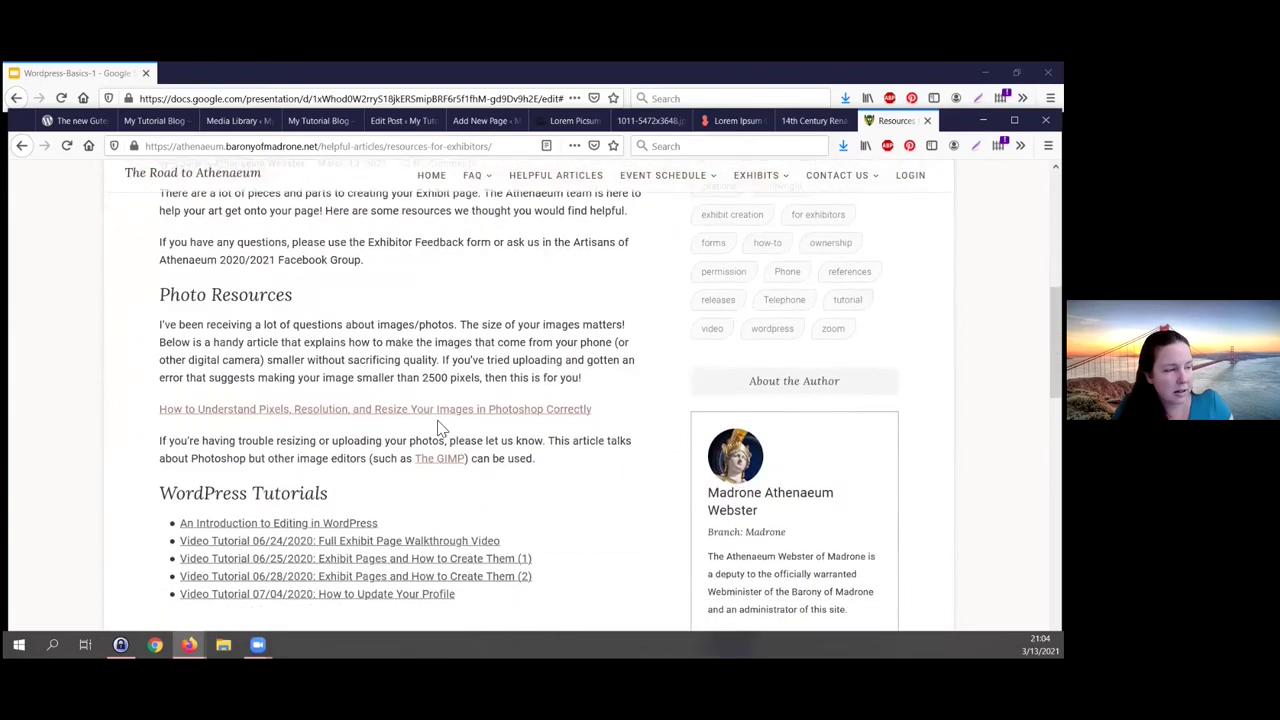
{"action": "scroll", "coordinate": [530, 302], "scroll_direction": "up", "scroll_amount": 3}
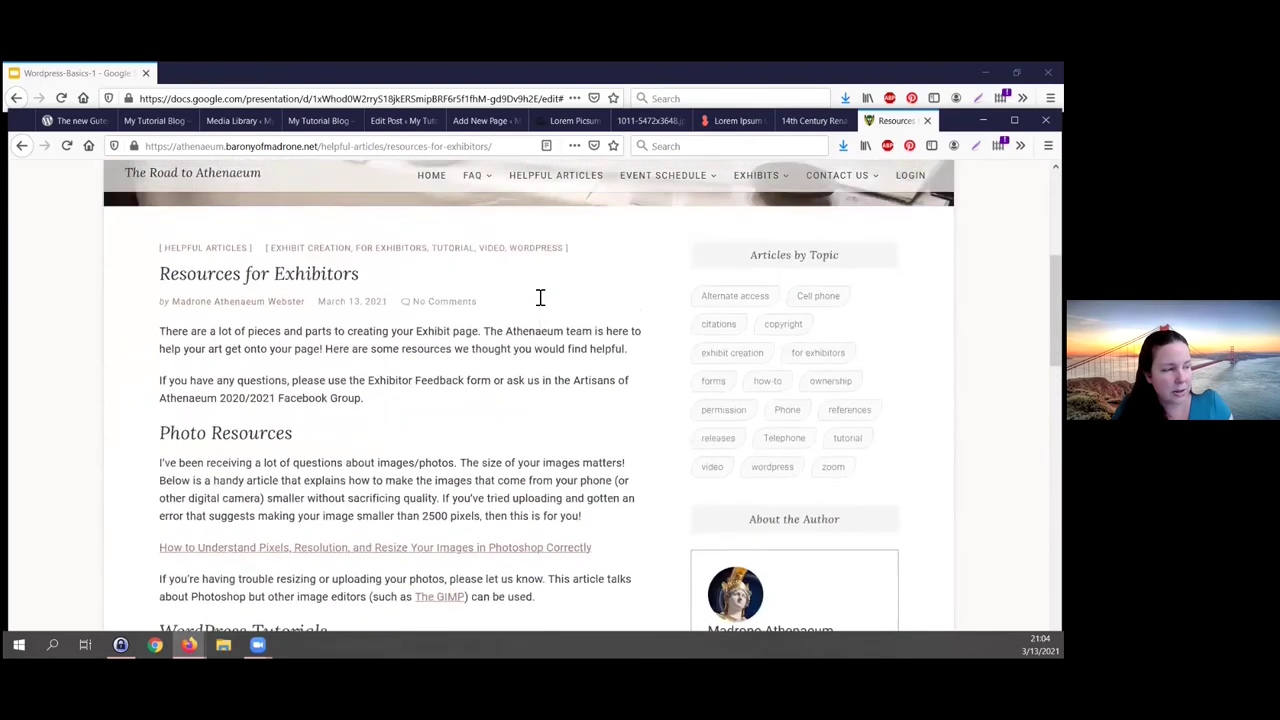
{"action": "scroll", "coordinate": [548, 316], "scroll_direction": "up", "scroll_amount": 1}
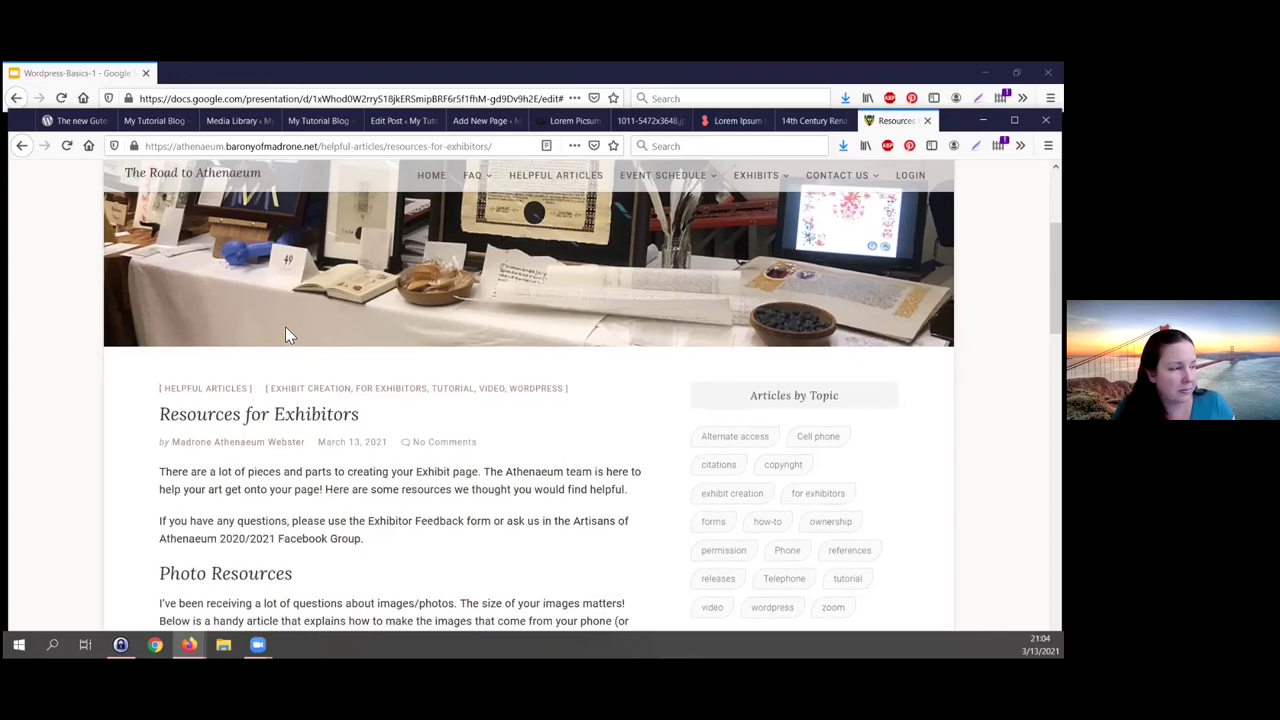
Step: Return to the What Is Athenaeum? page and examine its layout as a static page in contrast to the article
{"action": "scroll", "coordinate": [220, 315], "scroll_direction": "up", "scroll_amount": 3}
{"action": "mouse_move", "coordinate": [188, 295]}
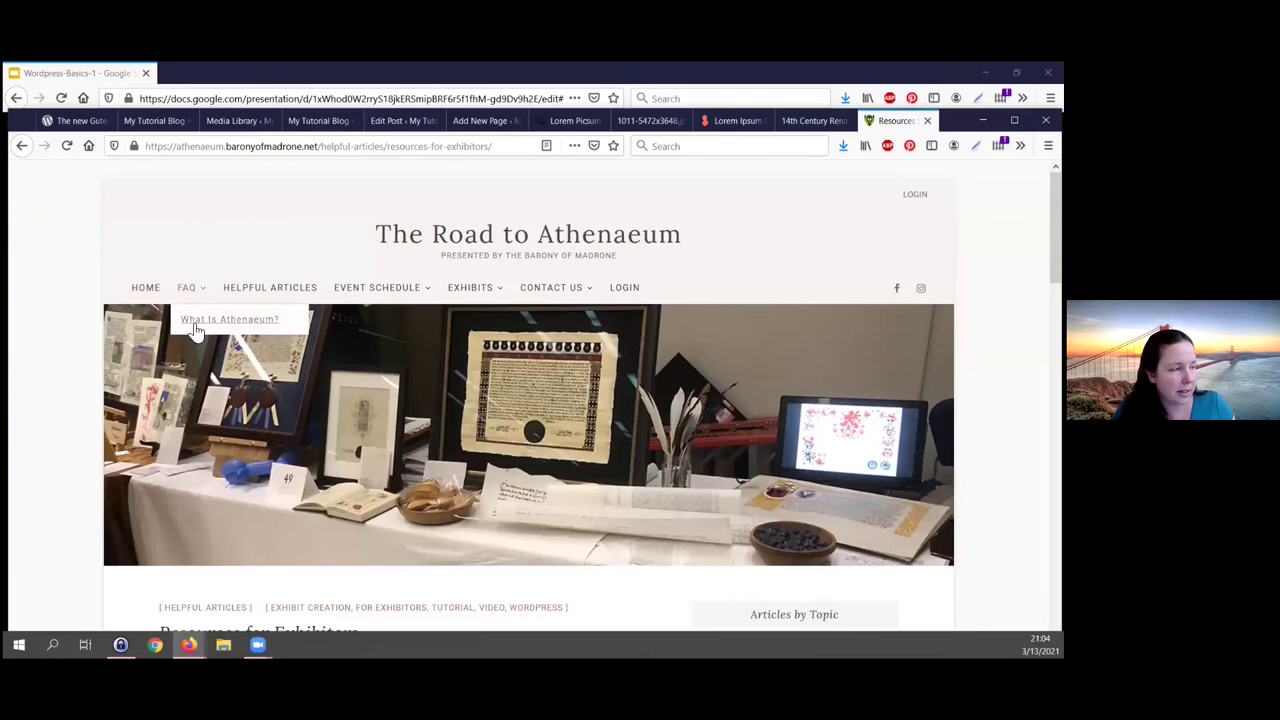
{"action": "left_click", "coordinate": [200, 320]}
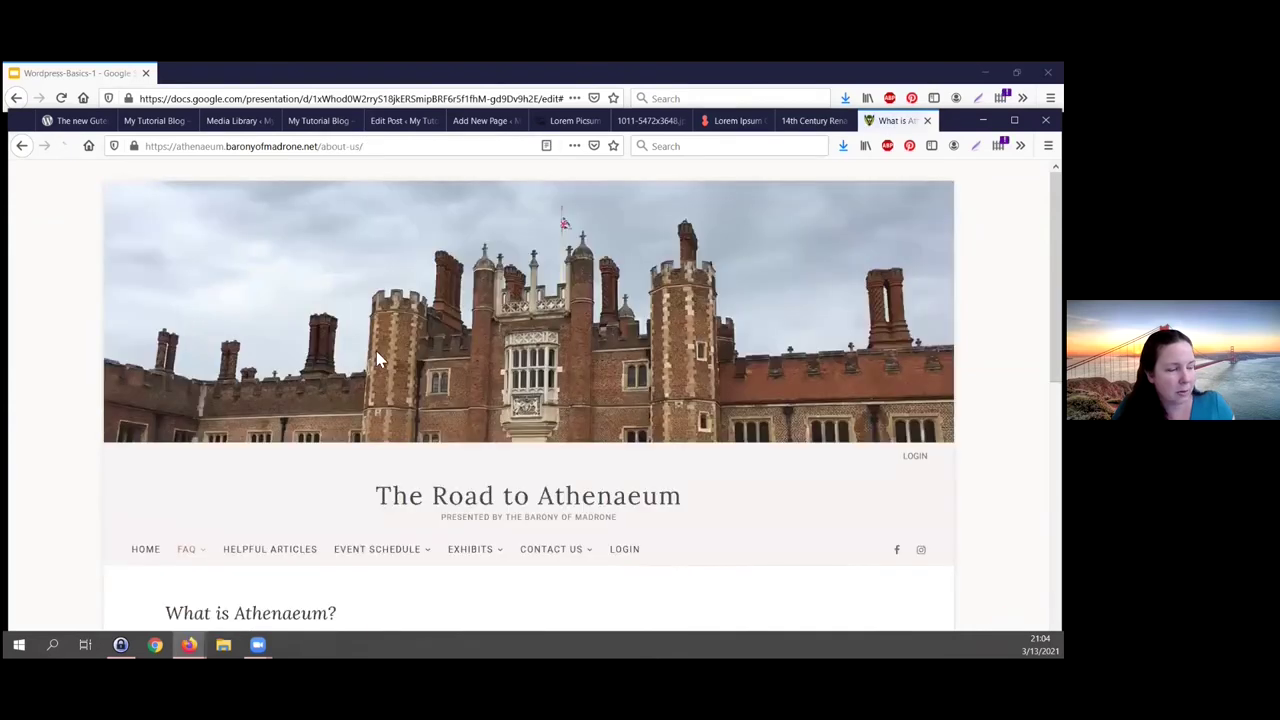
{"action": "scroll", "coordinate": [516, 383], "scroll_direction": "down", "scroll_amount": 5}
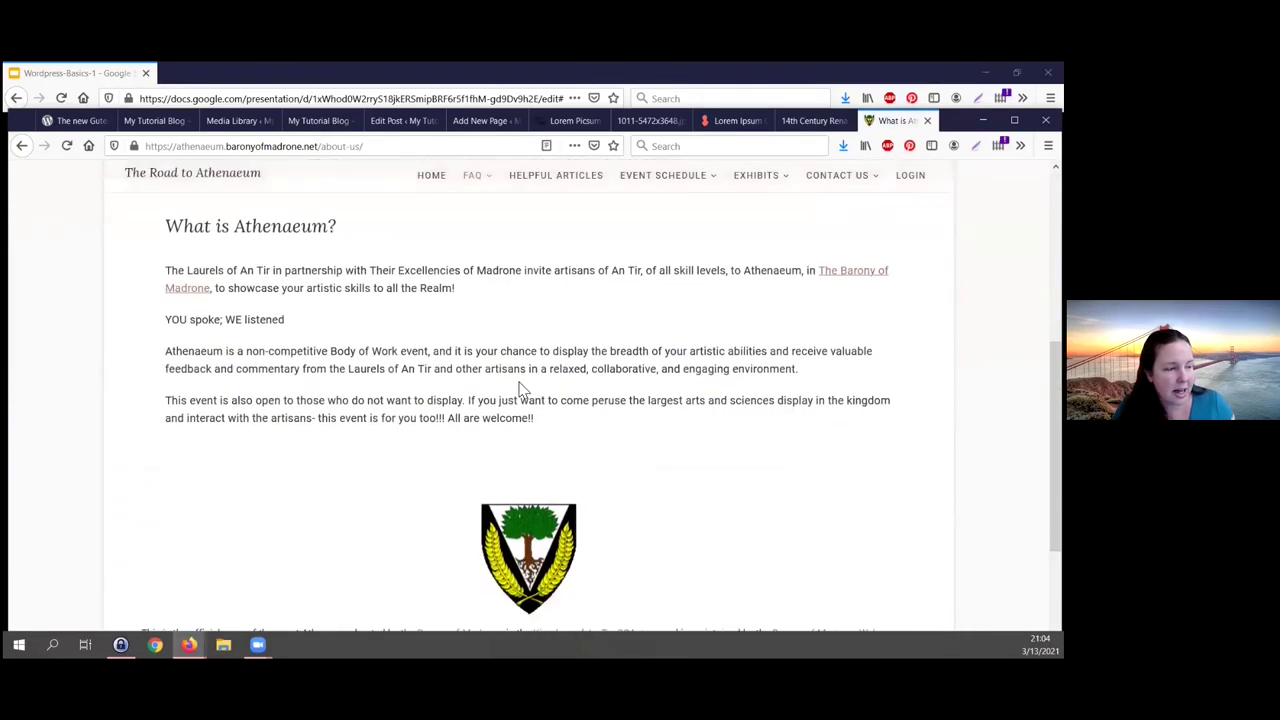
Step: Open the site's Exhibits page and examine its exhibit area and topic list
{"action": "scroll", "coordinate": [518, 388], "scroll_direction": "up", "scroll_amount": 1}
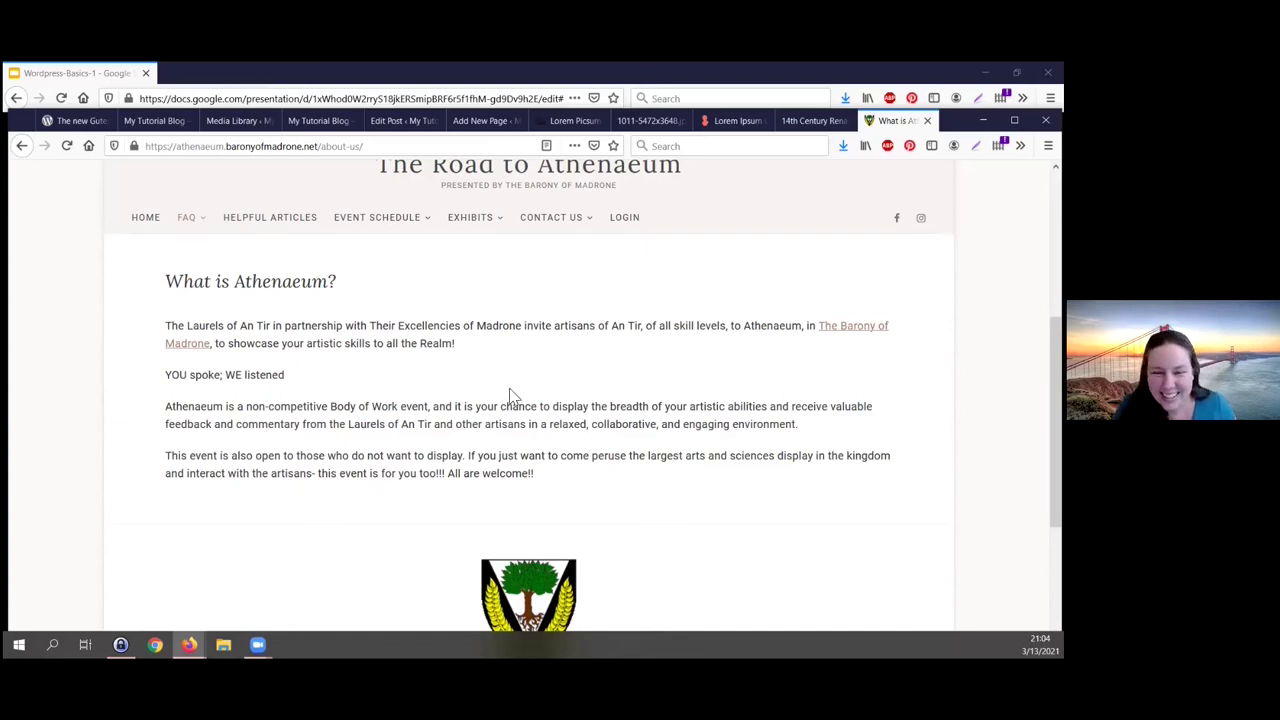
{"action": "mouse_move", "coordinate": [458, 226]}
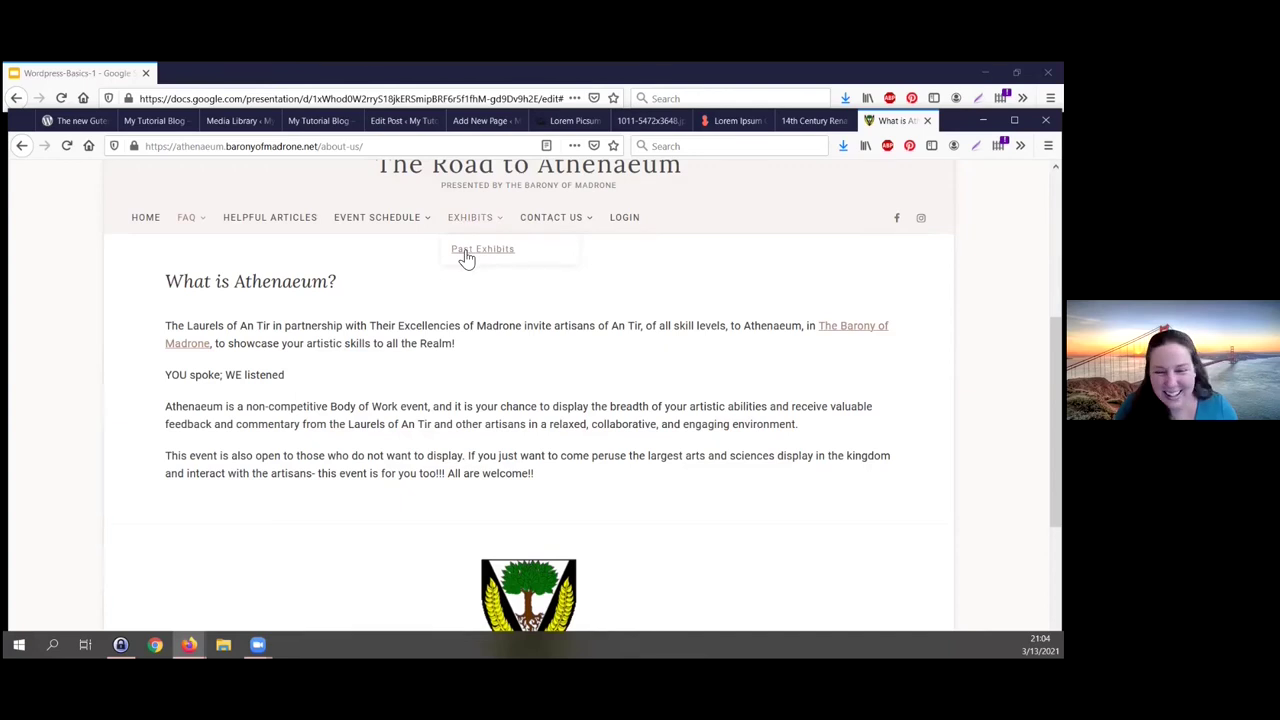
{"action": "left_click", "coordinate": [472, 247]}
{"action": "scroll", "coordinate": [456, 352], "scroll_direction": "down", "scroll_amount": 3}
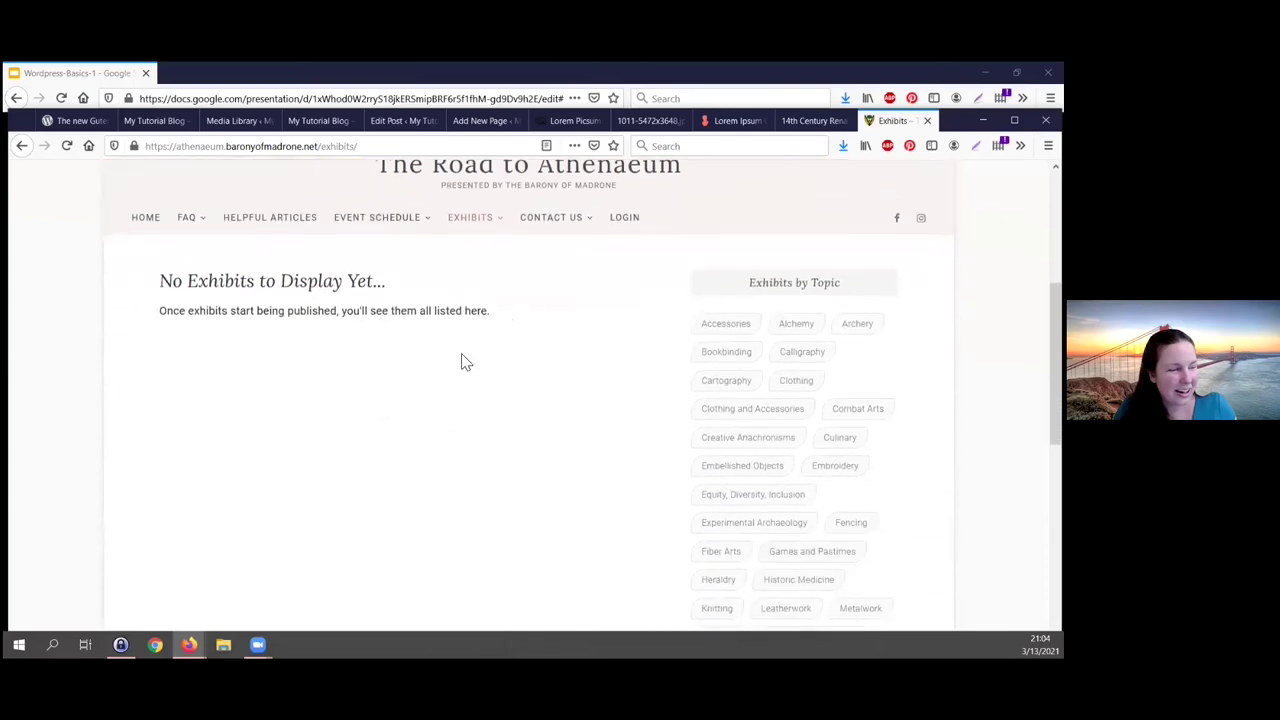
{"action": "scroll", "coordinate": [461, 361], "scroll_direction": "up", "scroll_amount": 1}
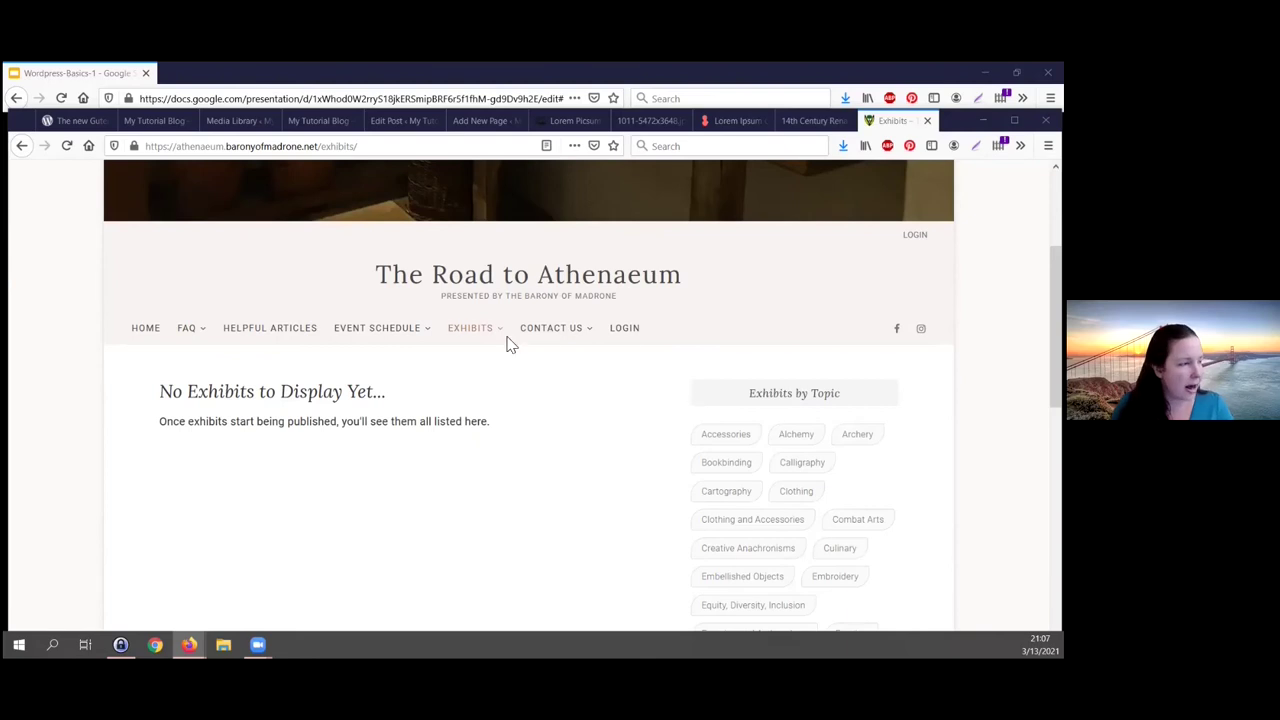
Step: Return to the Page 1 draft on the tutorial blog, publish it, and go back to the list of all pages
{"action": "left_click", "coordinate": [481, 123]}
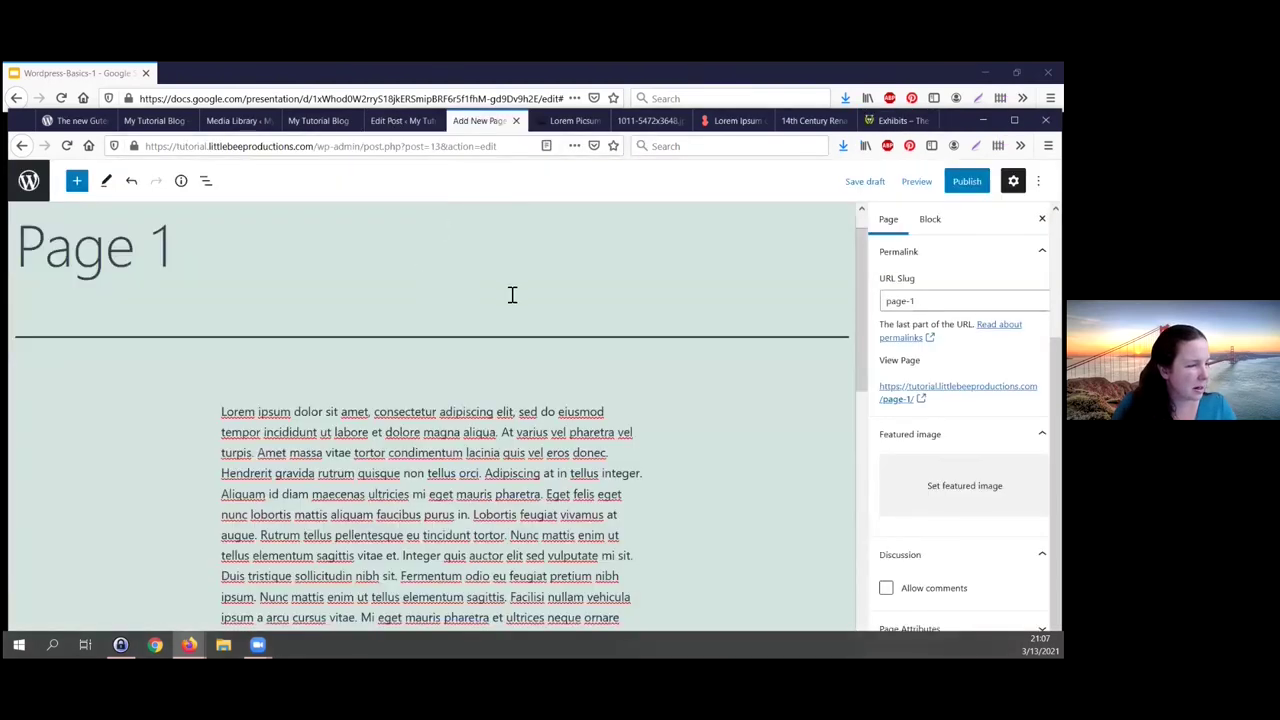
{"action": "left_click", "coordinate": [967, 181]}
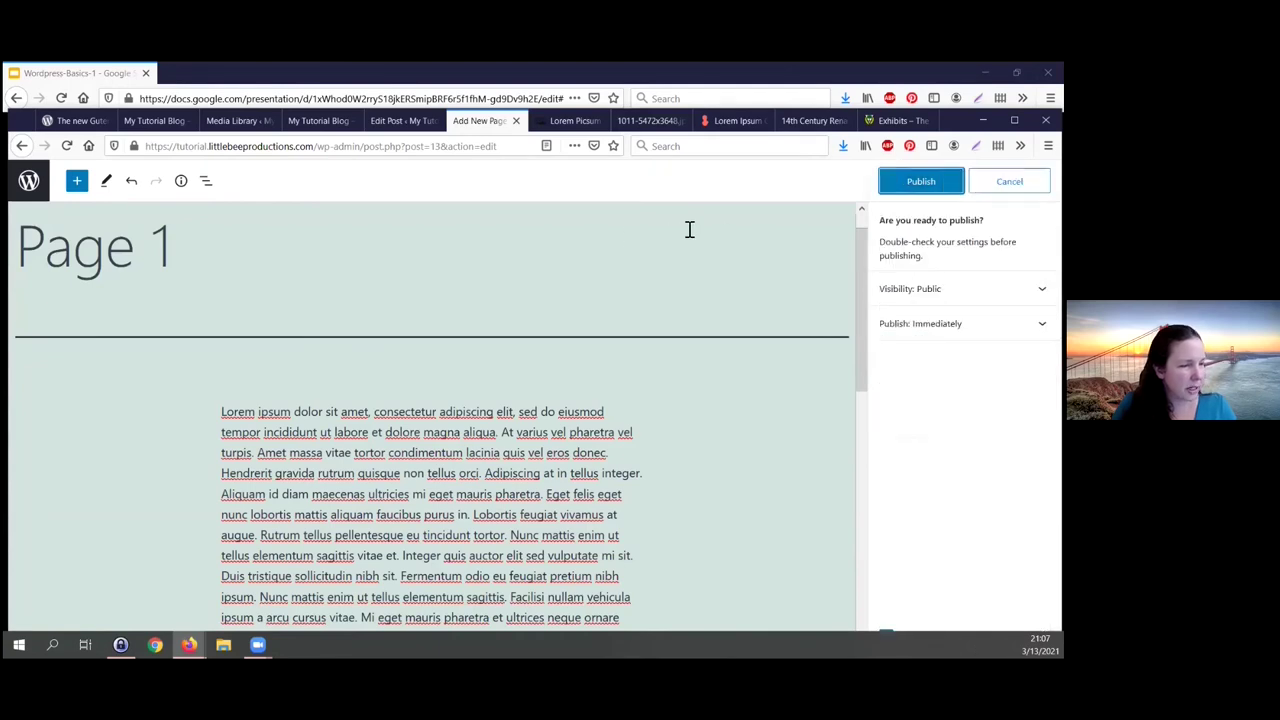
{"action": "key", "text": "Return"}
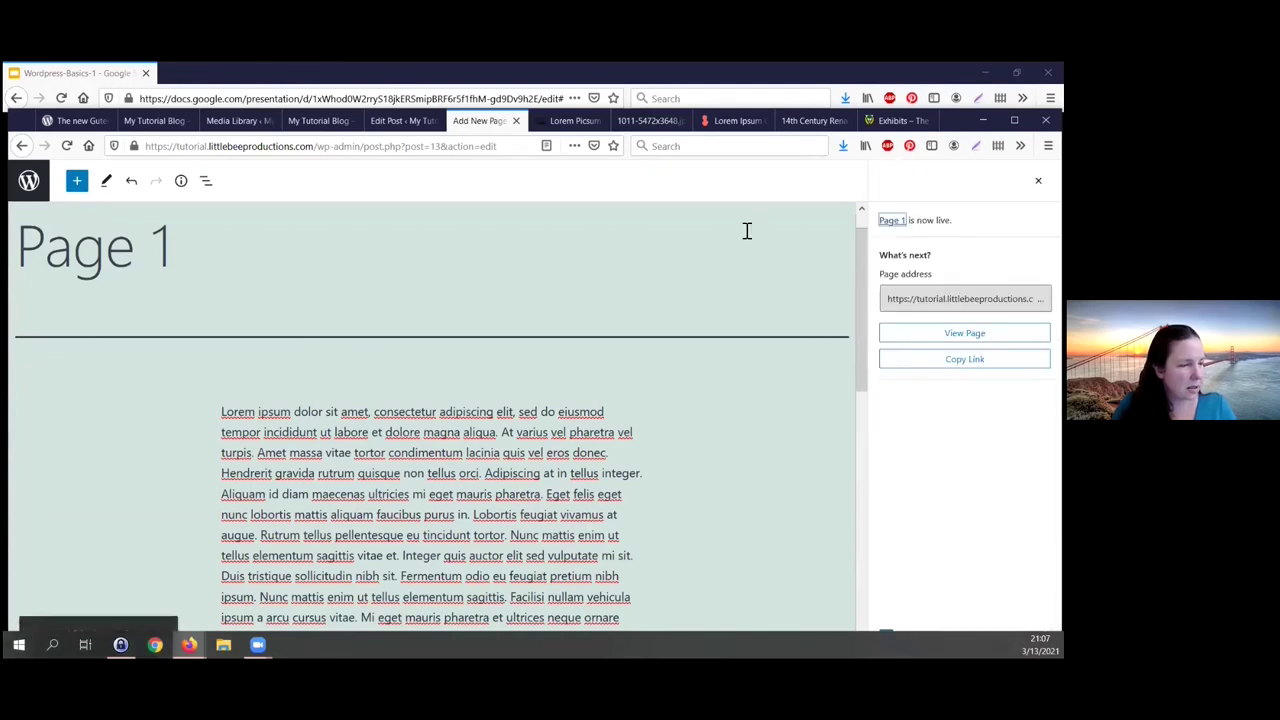
{"action": "left_click", "coordinate": [28, 180]}
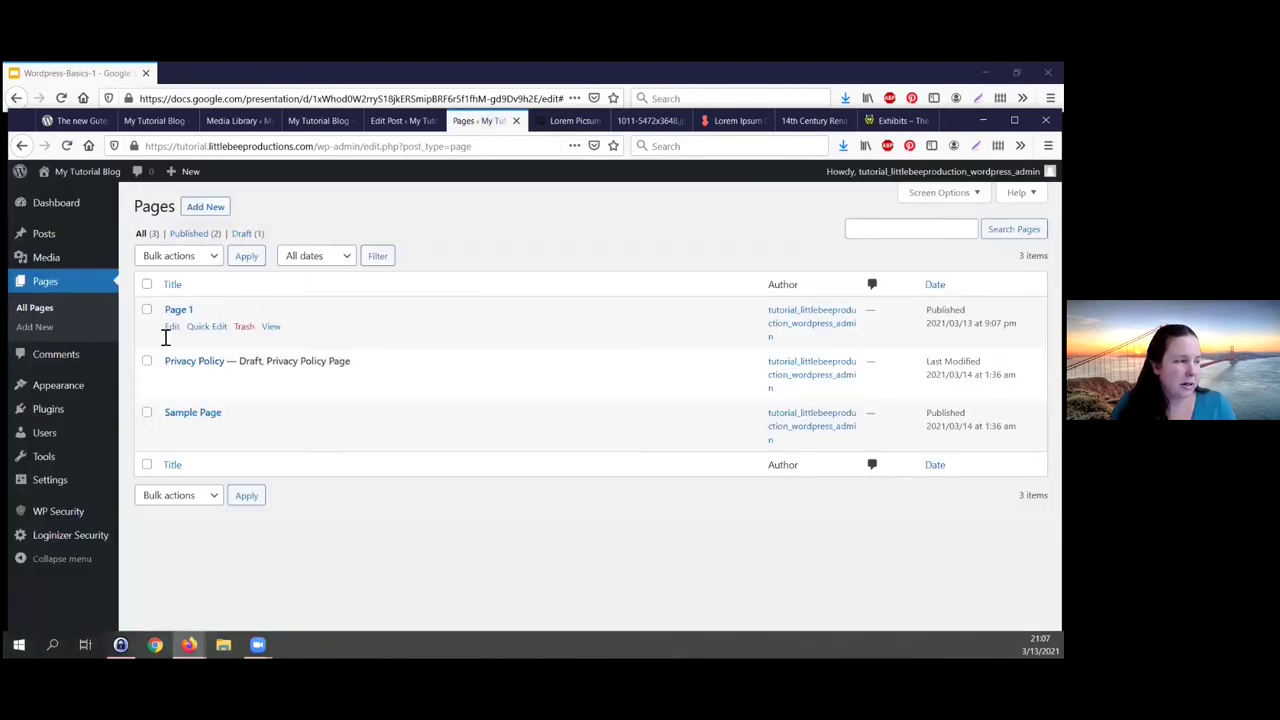
Step: Open the installed themes and examine the description and tags of the Twenty Twenty-One theme
{"action": "mouse_move", "coordinate": [95, 386]}
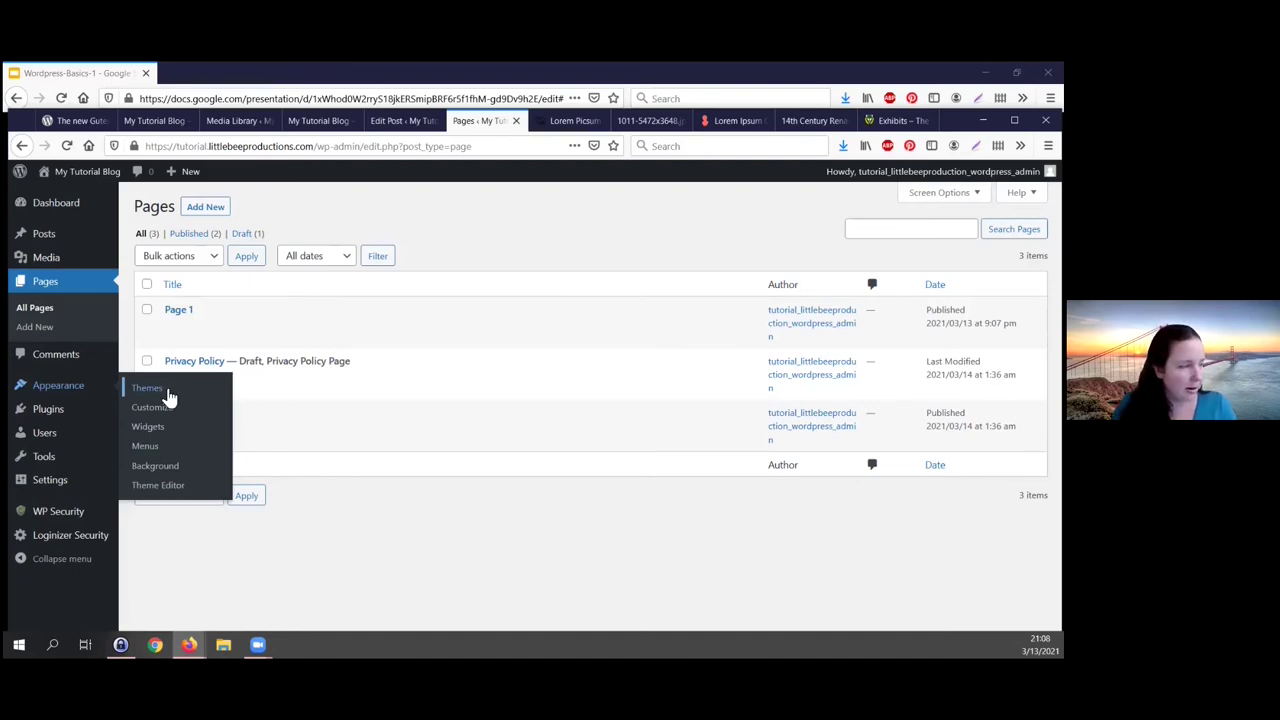
{"action": "left_click", "coordinate": [150, 389]}
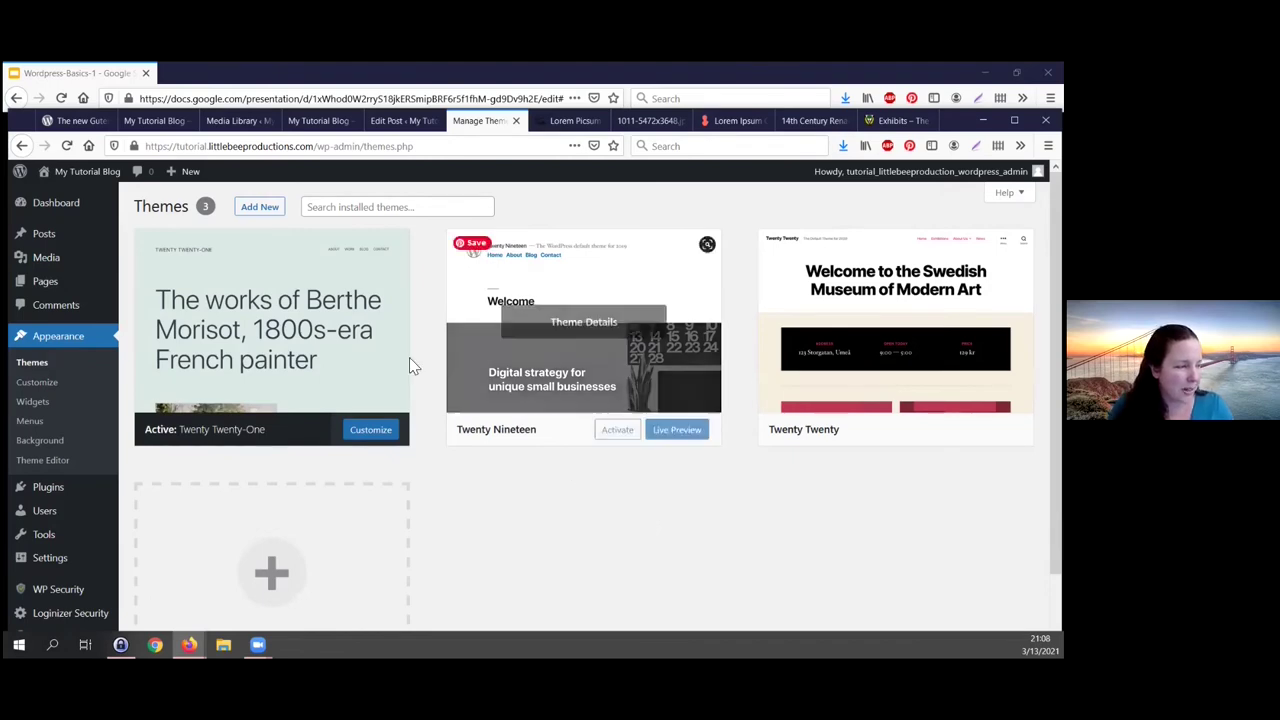
{"action": "left_click", "coordinate": [262, 328]}
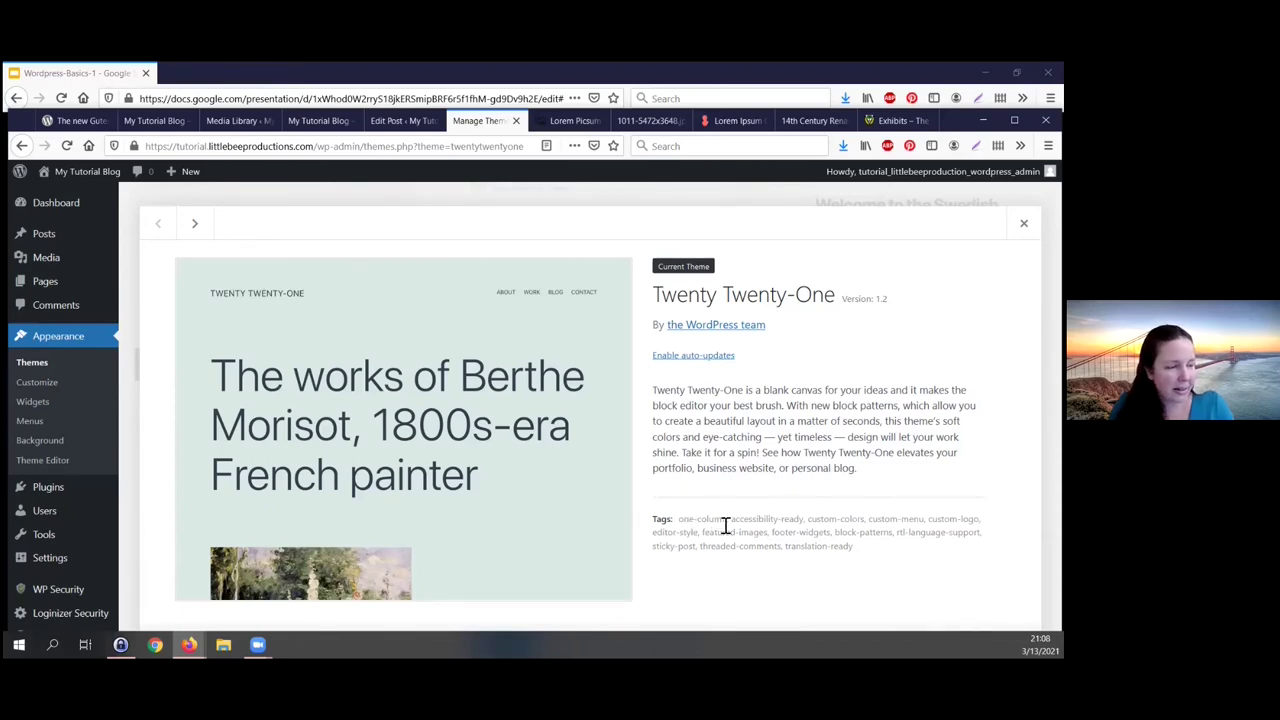
{"action": "left_click", "coordinate": [1023, 223]}
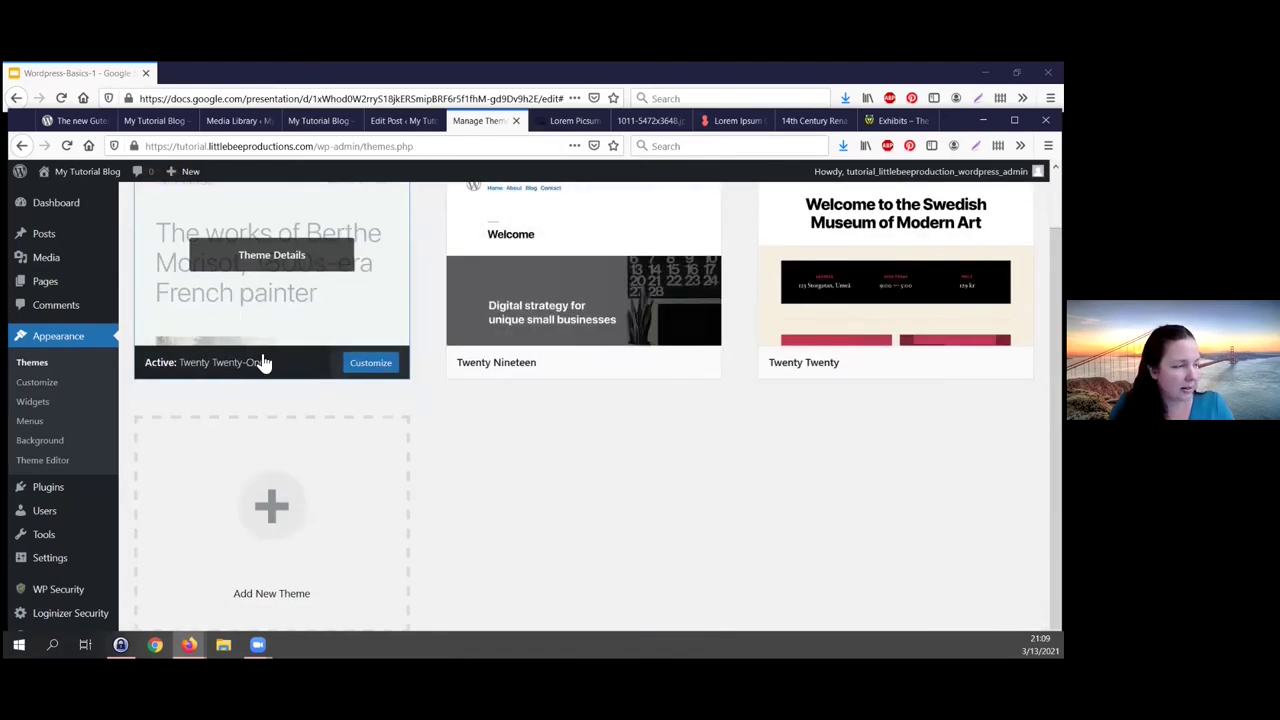
Step: Start customizing the Twenty Twenty-One theme and examine its Site Identity, Colors & Dark Mode and Background Image settings
{"action": "left_click", "coordinate": [360, 366]}
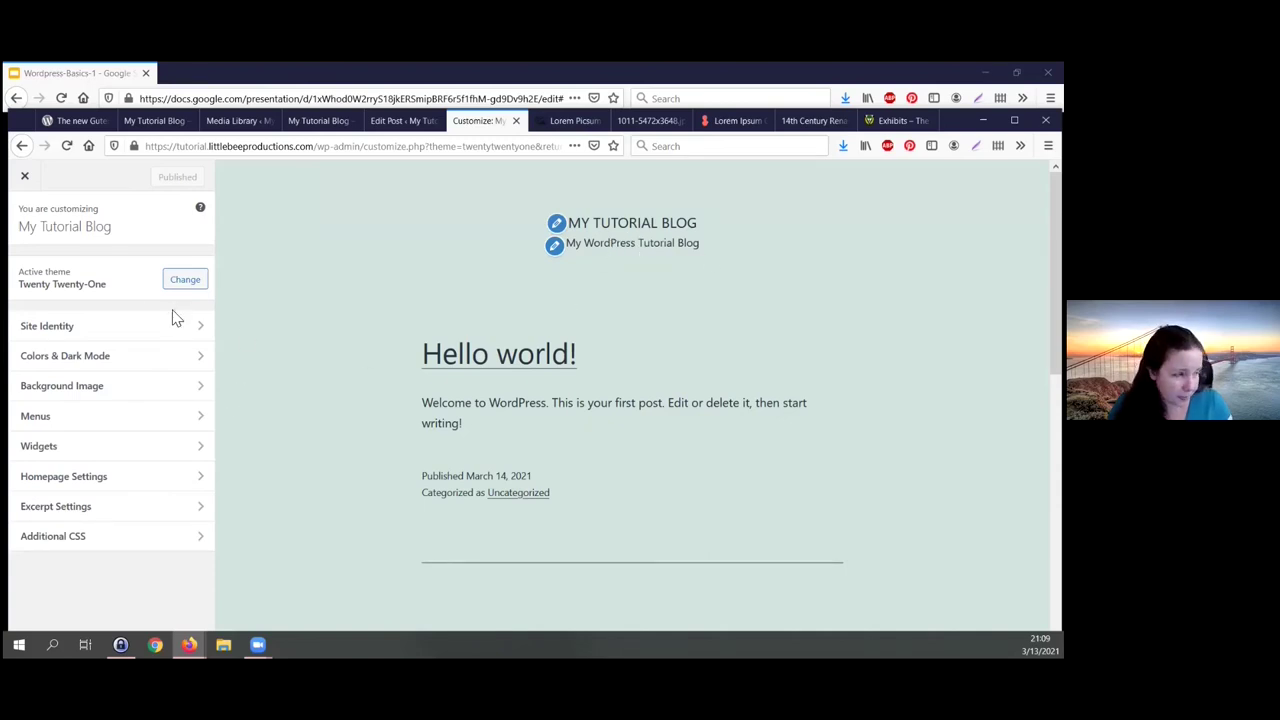
{"action": "left_click", "coordinate": [119, 327]}
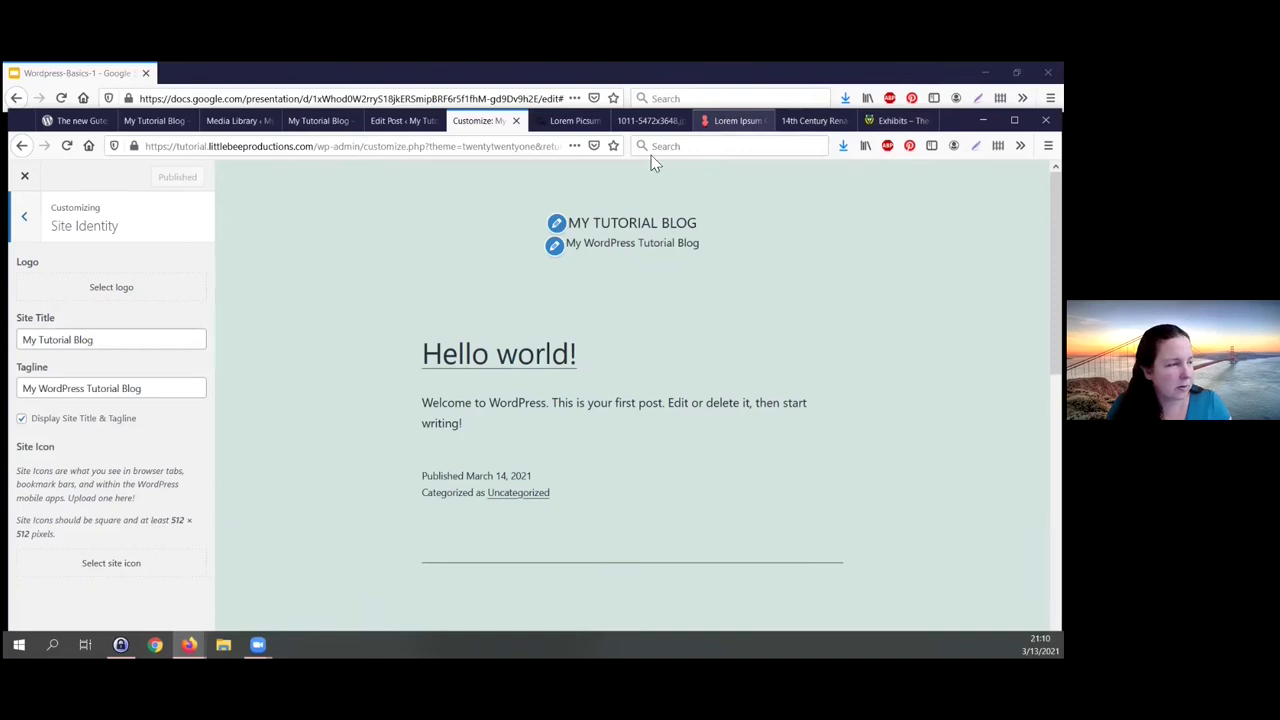
{"action": "left_click", "coordinate": [34, 224]}
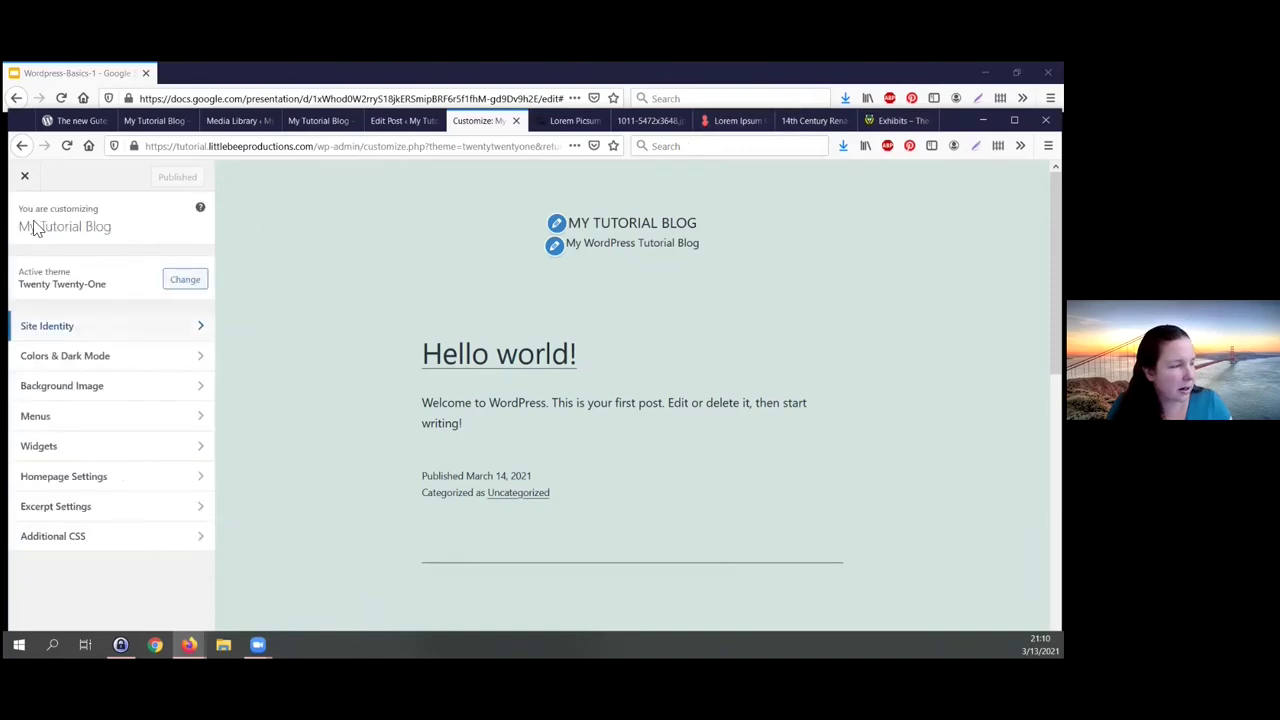
{"action": "left_click", "coordinate": [151, 363]}
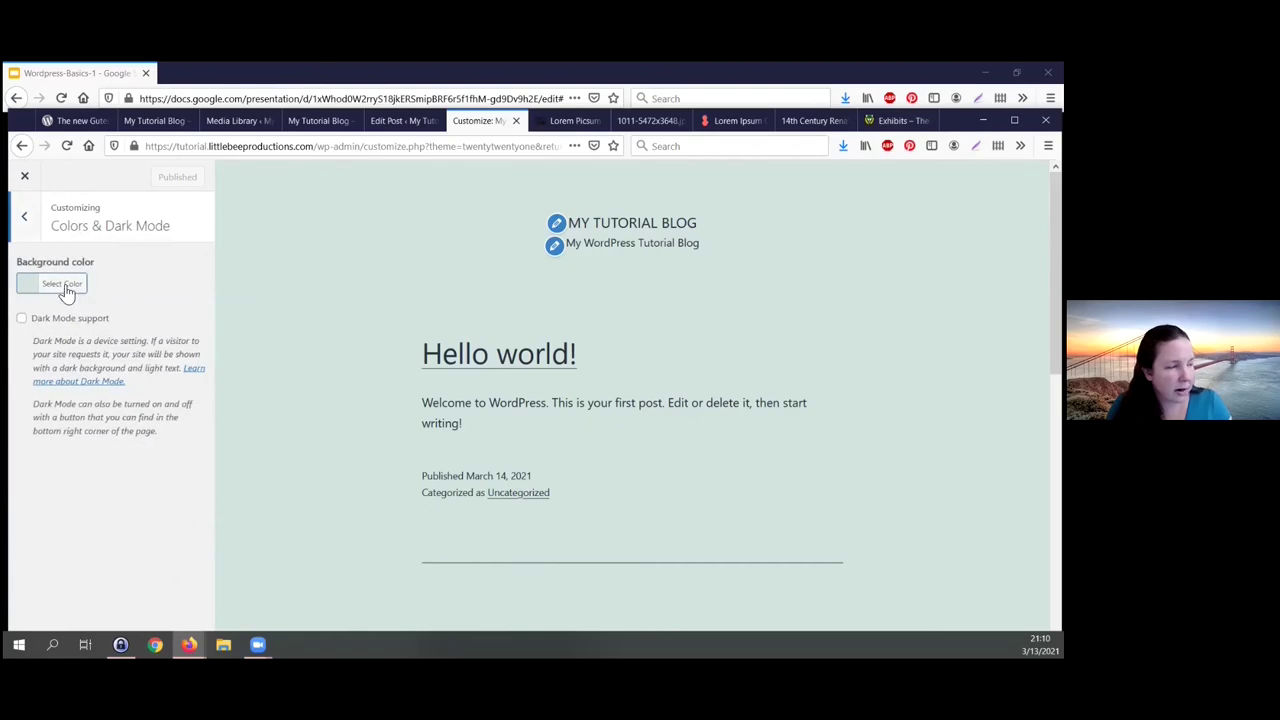
{"action": "left_click", "coordinate": [26, 222]}
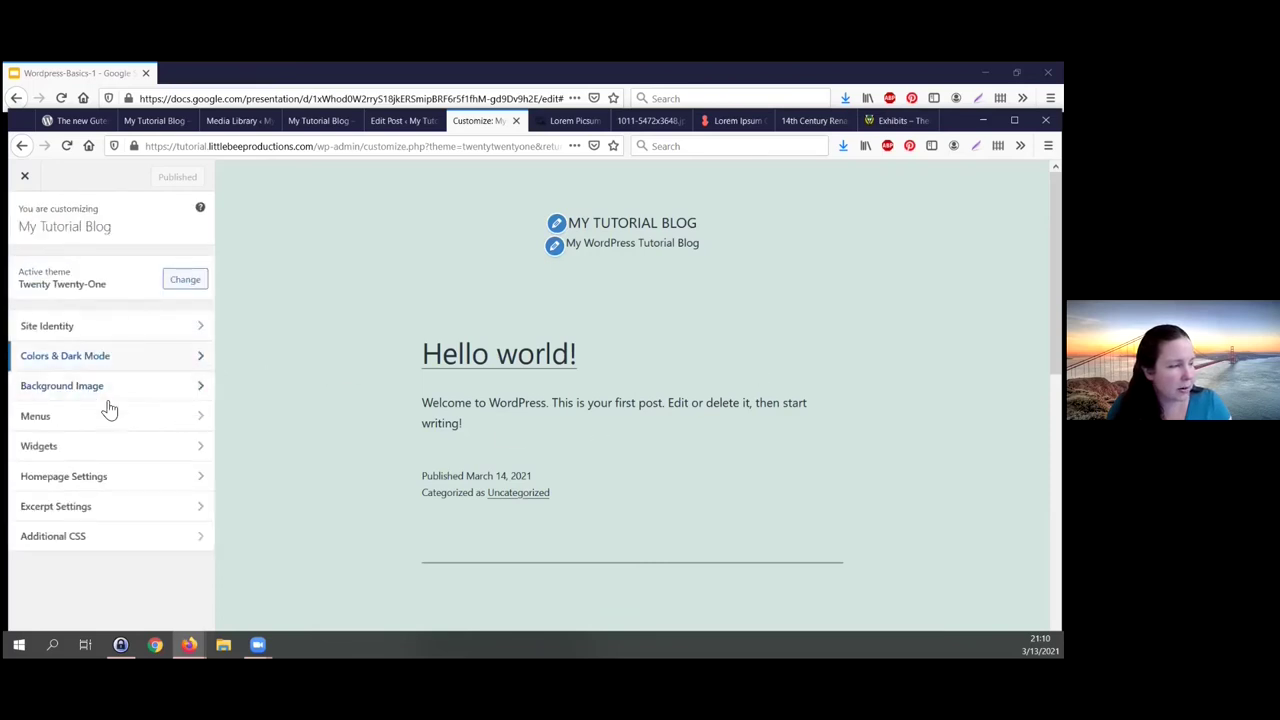
{"action": "left_click", "coordinate": [90, 389]}
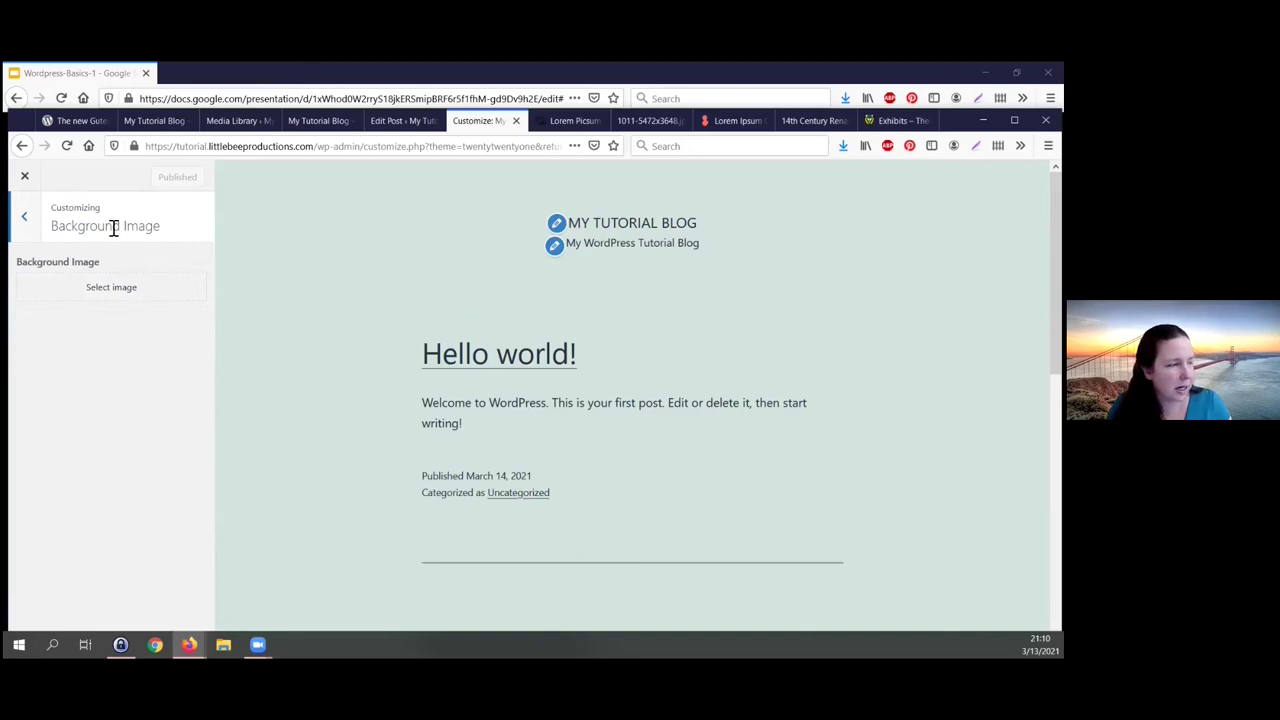
{"action": "left_click", "coordinate": [24, 220]}
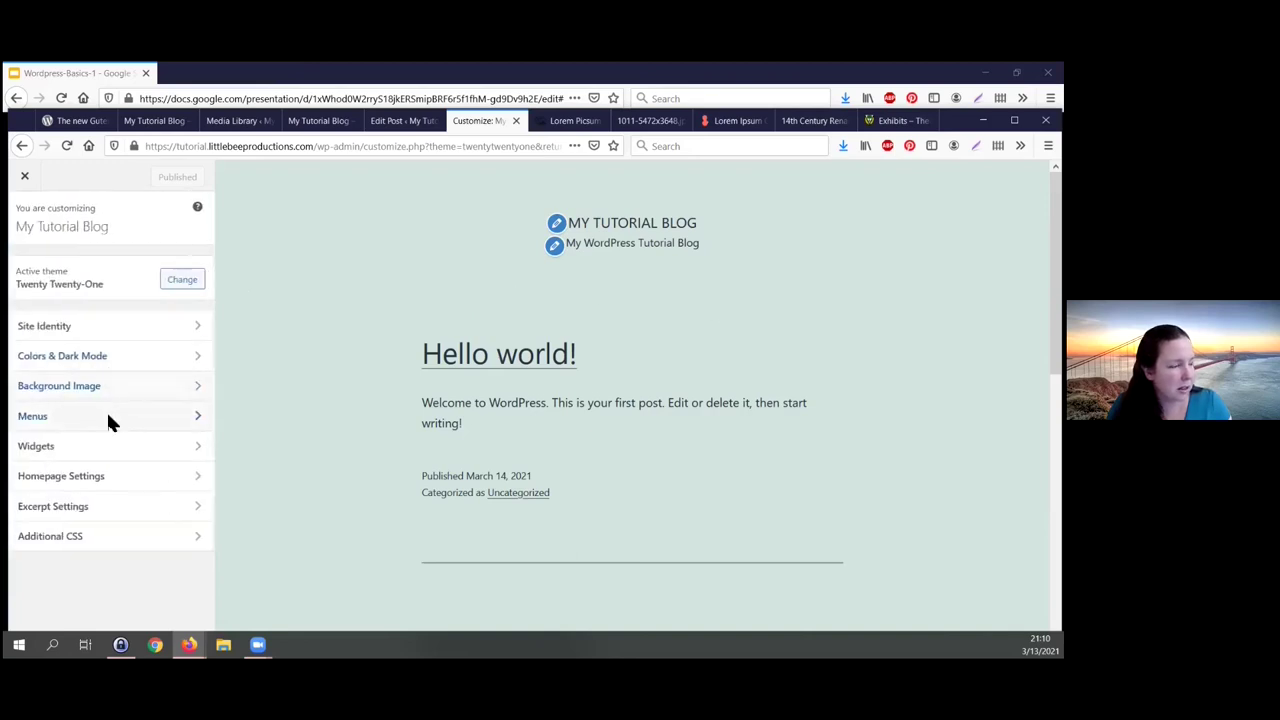
Step: Examine the theme's Menus settings, including the primary and secondary menu locations
{"action": "left_click", "coordinate": [107, 414]}
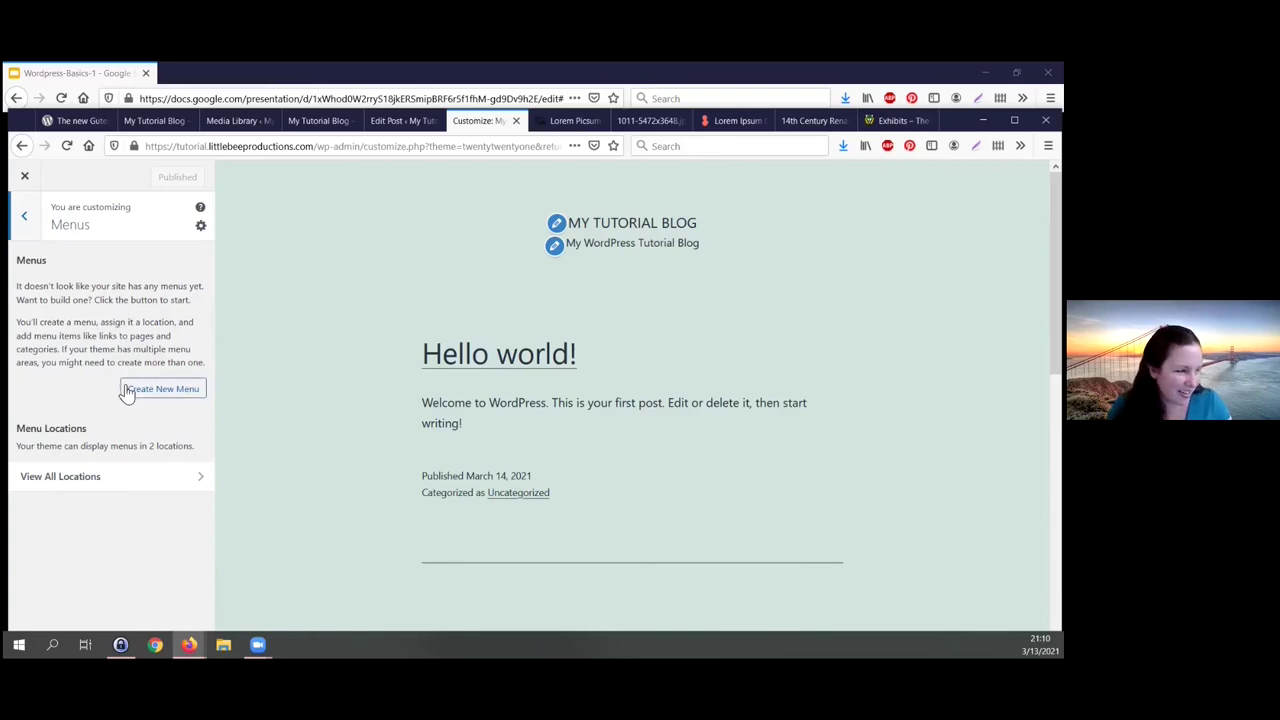
{"action": "left_click", "coordinate": [123, 482]}
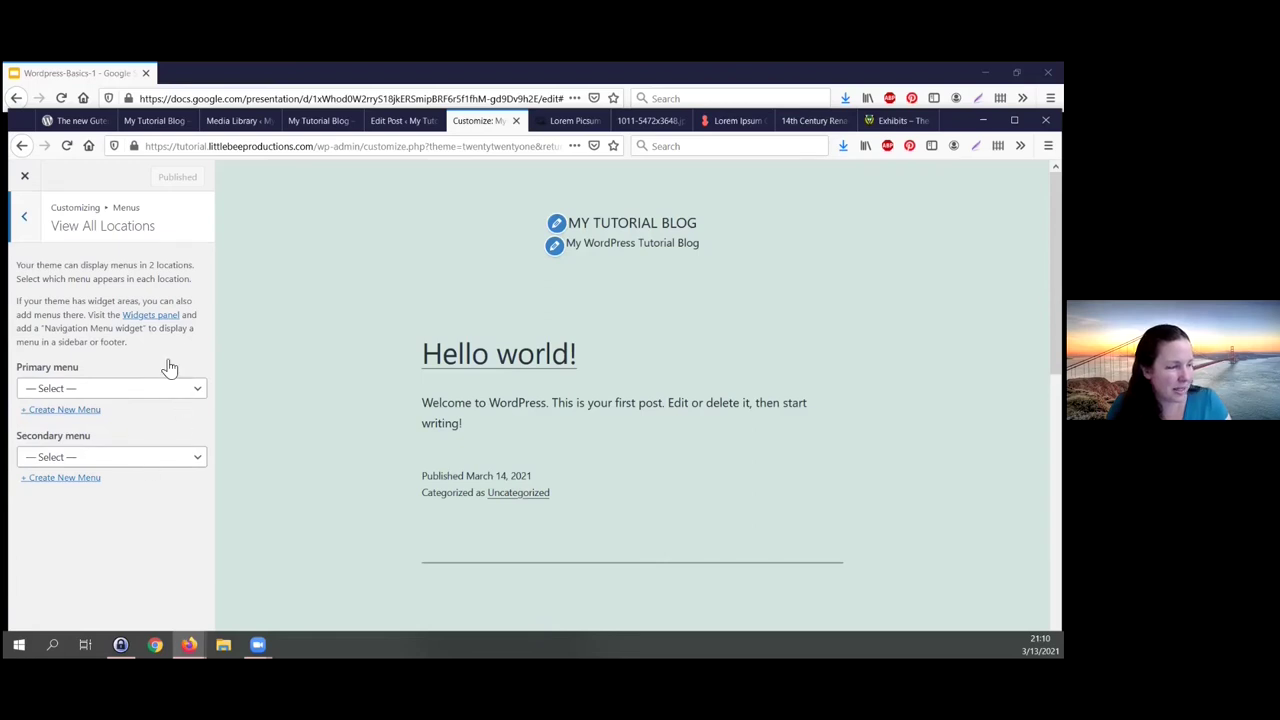
{"action": "left_click", "coordinate": [24, 216]}
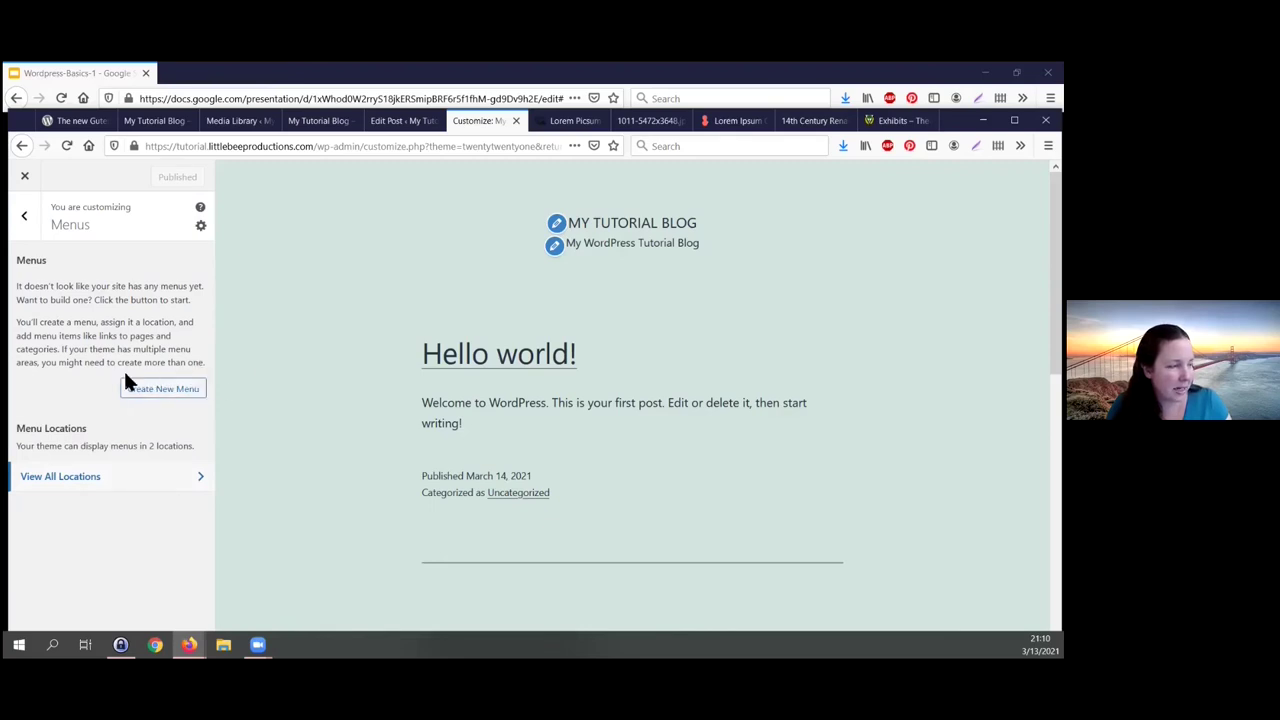
{"action": "left_click", "coordinate": [25, 222]}
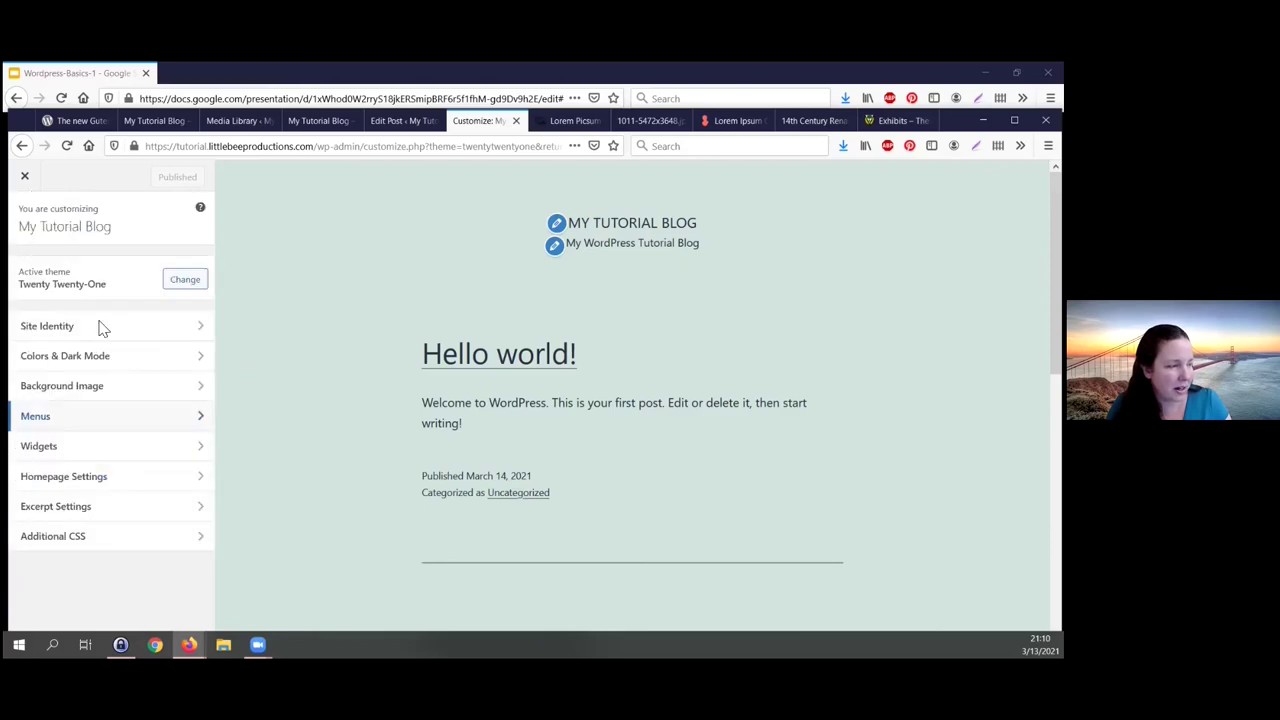
Step: Examine the footer widgets in the settings and the site preview, including the options of the Recent Comments widget
{"action": "left_click", "coordinate": [99, 457]}
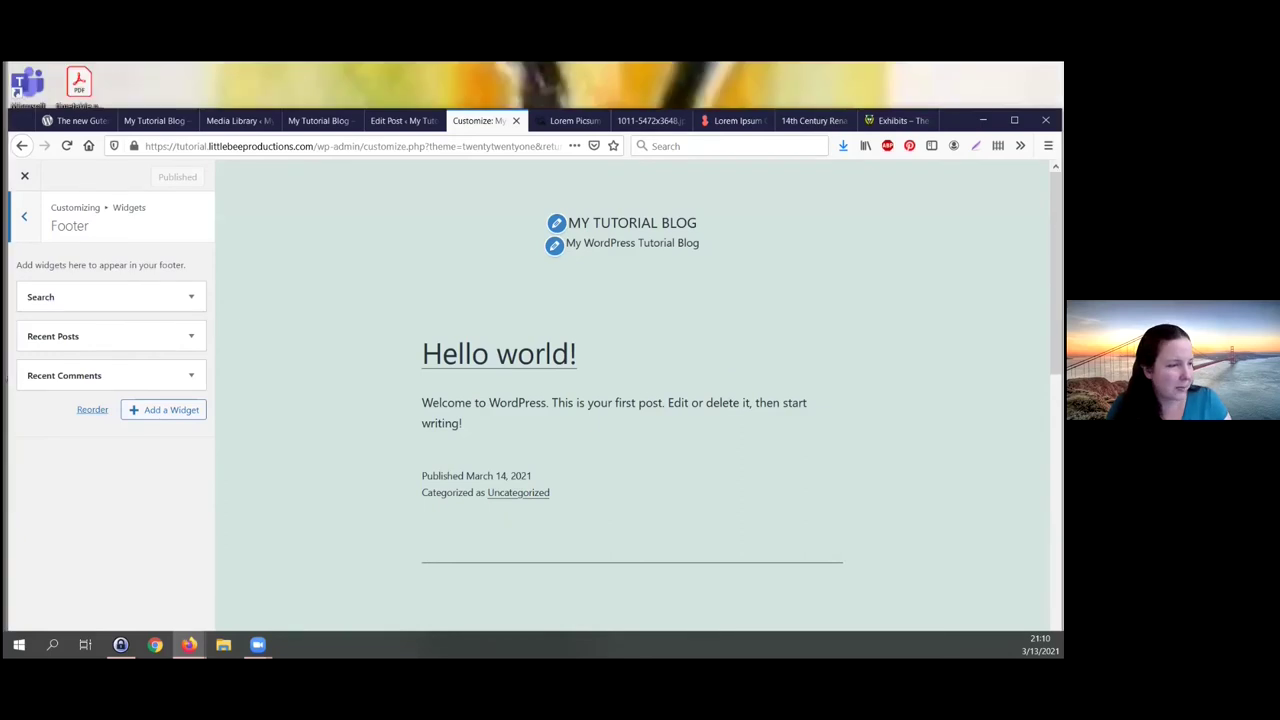
{"action": "key", "text": "super+Up"}
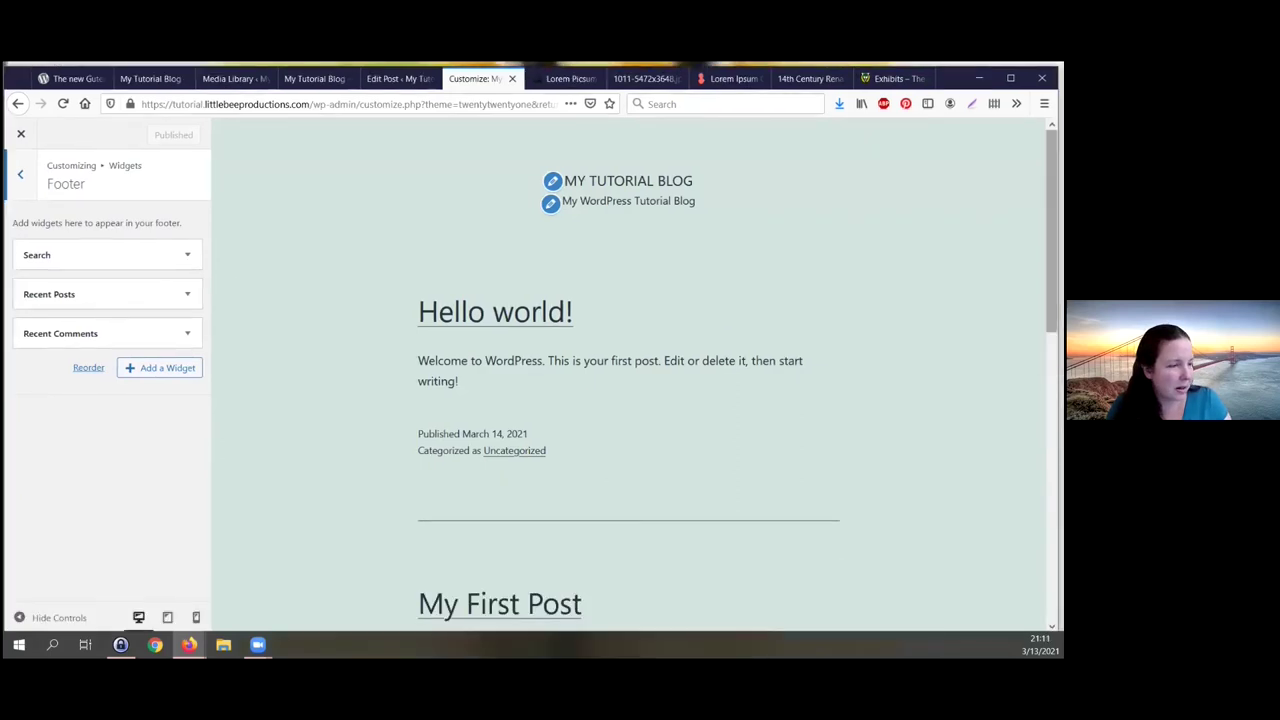
{"action": "scroll", "coordinate": [635, 375], "scroll_direction": "down", "scroll_amount": 10}
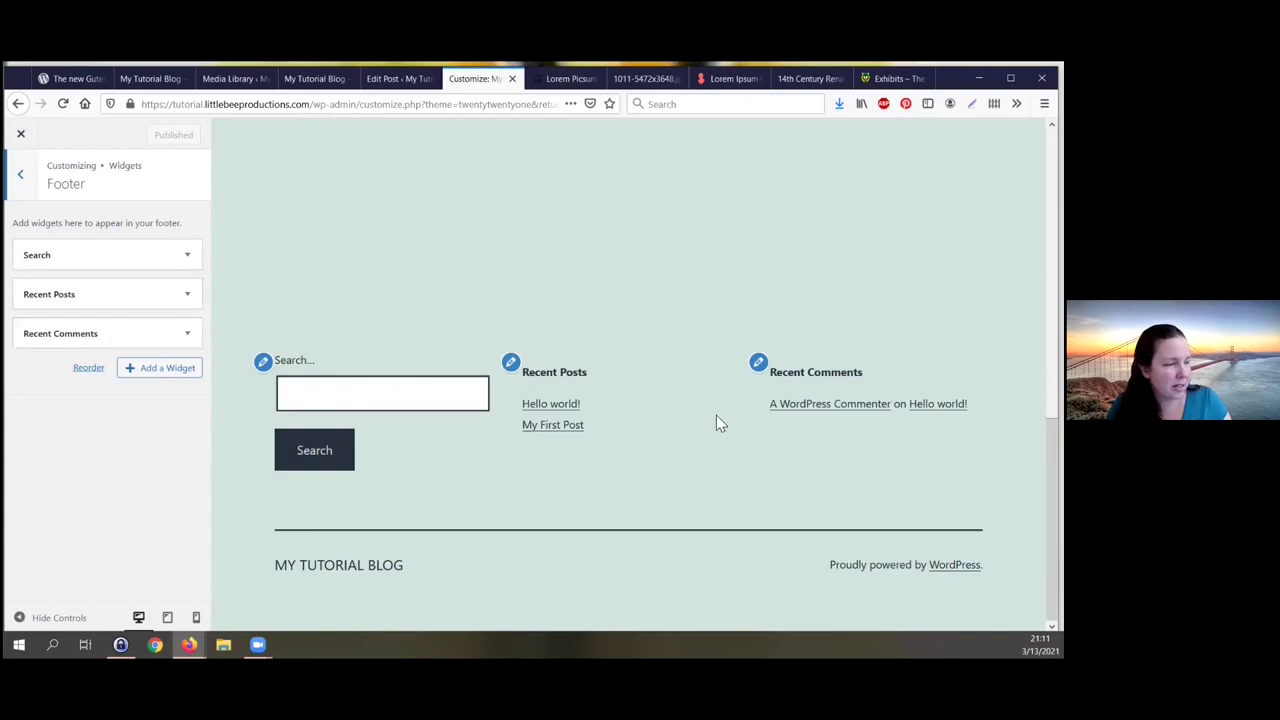
{"action": "left_click", "coordinate": [188, 333]}
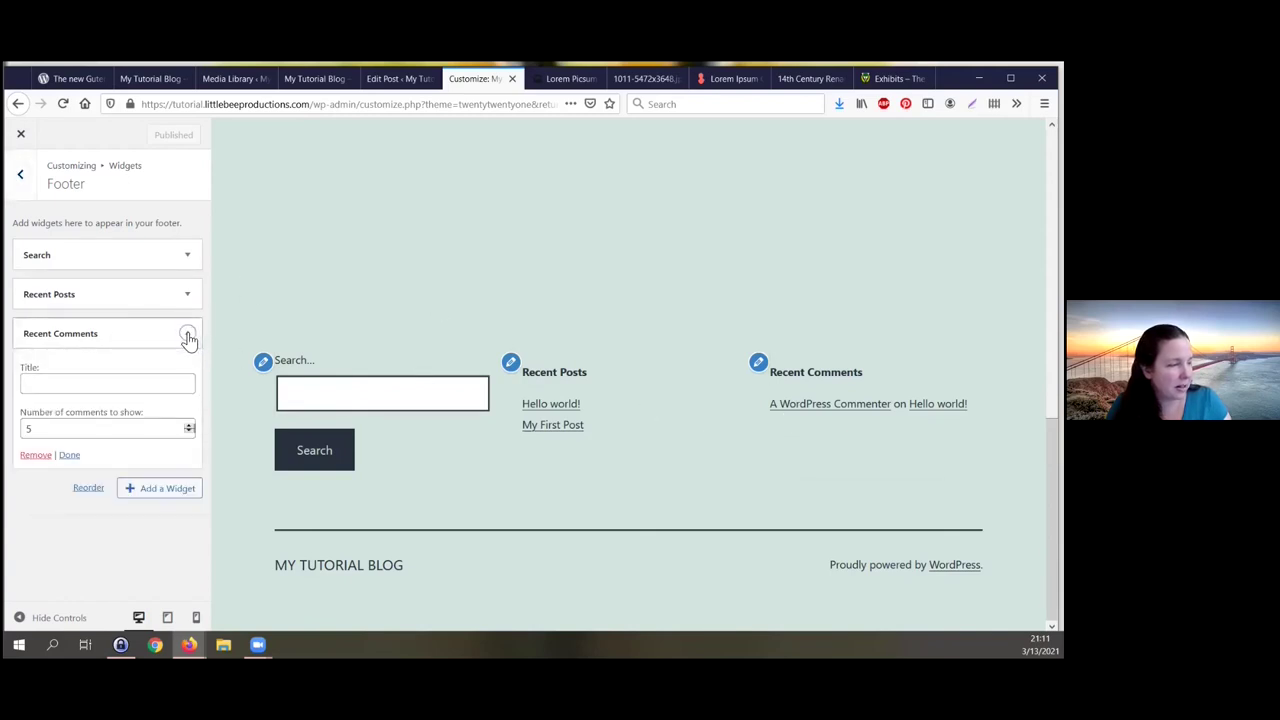
{"action": "left_click", "coordinate": [188, 335]}
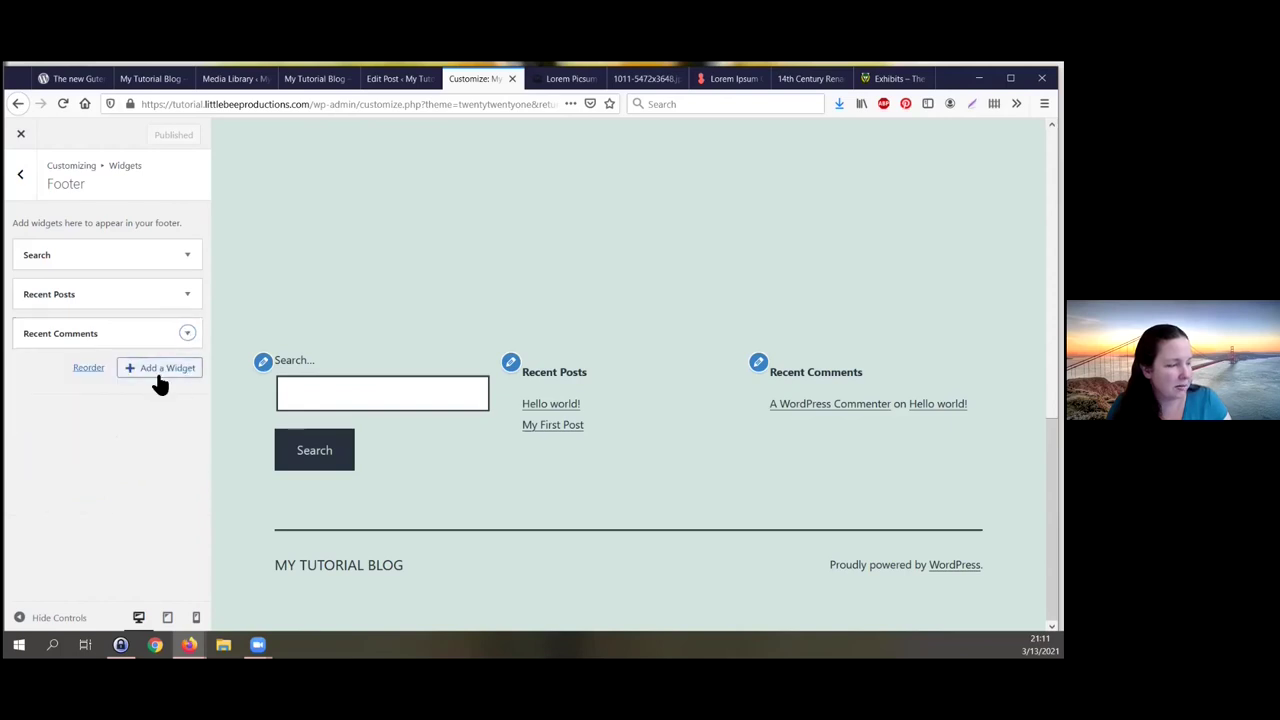
{"action": "left_click", "coordinate": [19, 177]}
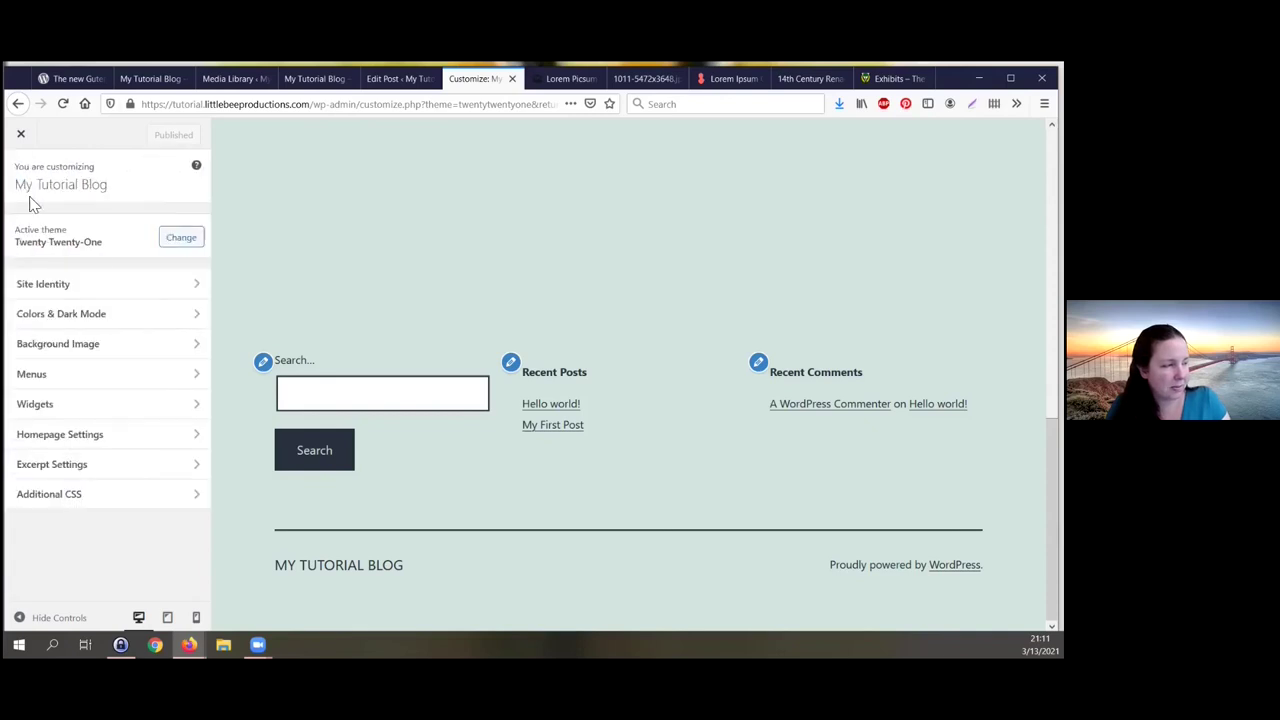
Step: Set the homepage to display a static page and choose Page 1 as the homepage
{"action": "left_click", "coordinate": [89, 440]}
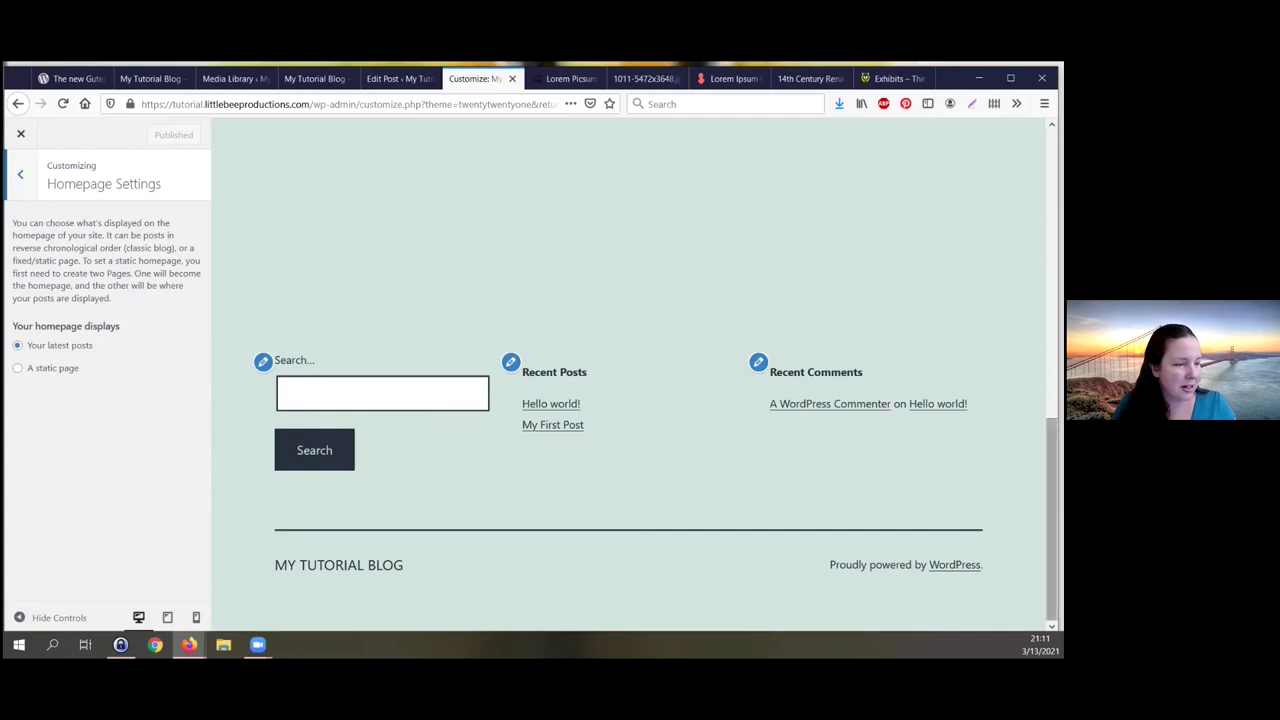
{"action": "scroll", "coordinate": [630, 380], "scroll_direction": "up", "scroll_amount": 10}
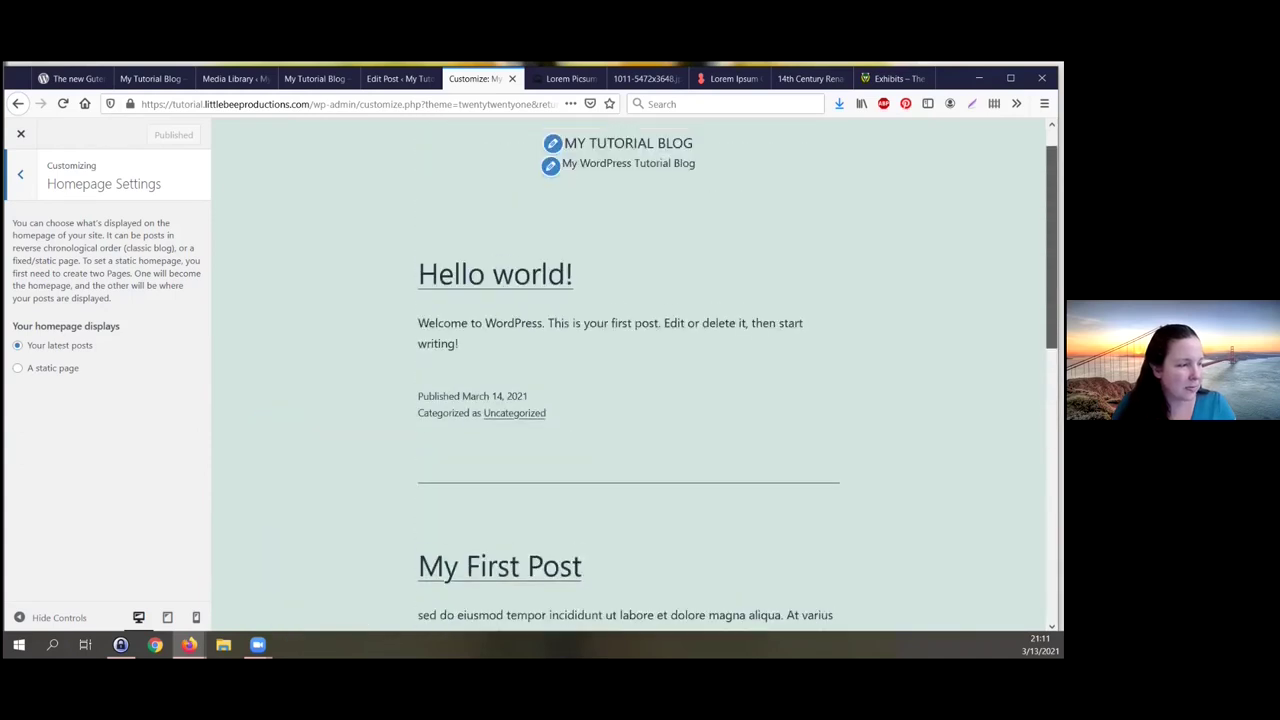
{"action": "left_click", "coordinate": [17, 369]}
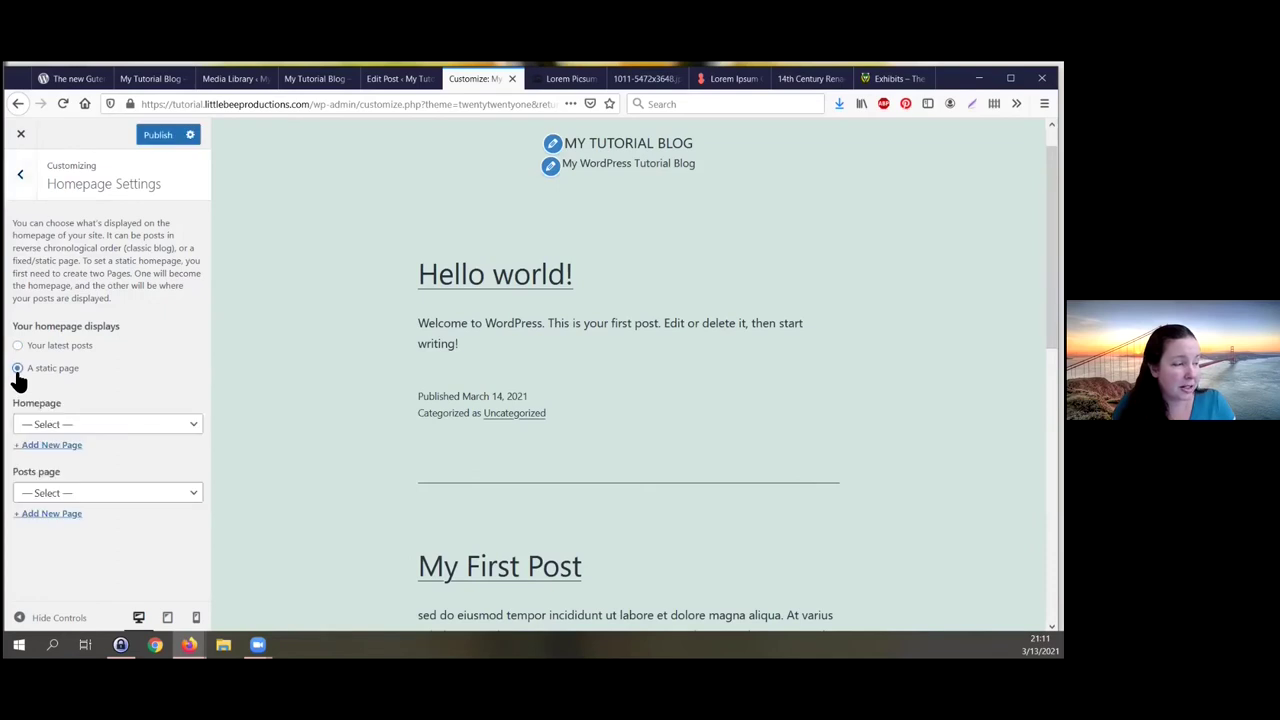
{"action": "left_click", "coordinate": [90, 425]}
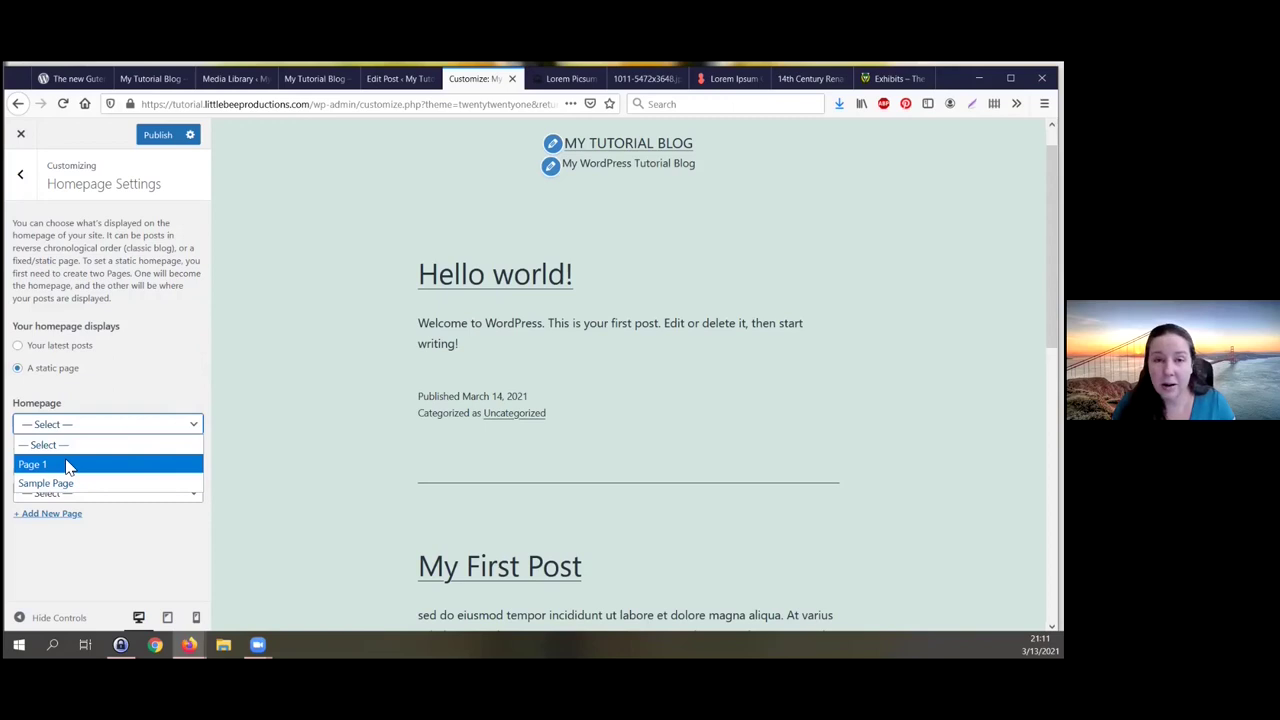
{"action": "left_click", "coordinate": [68, 466]}
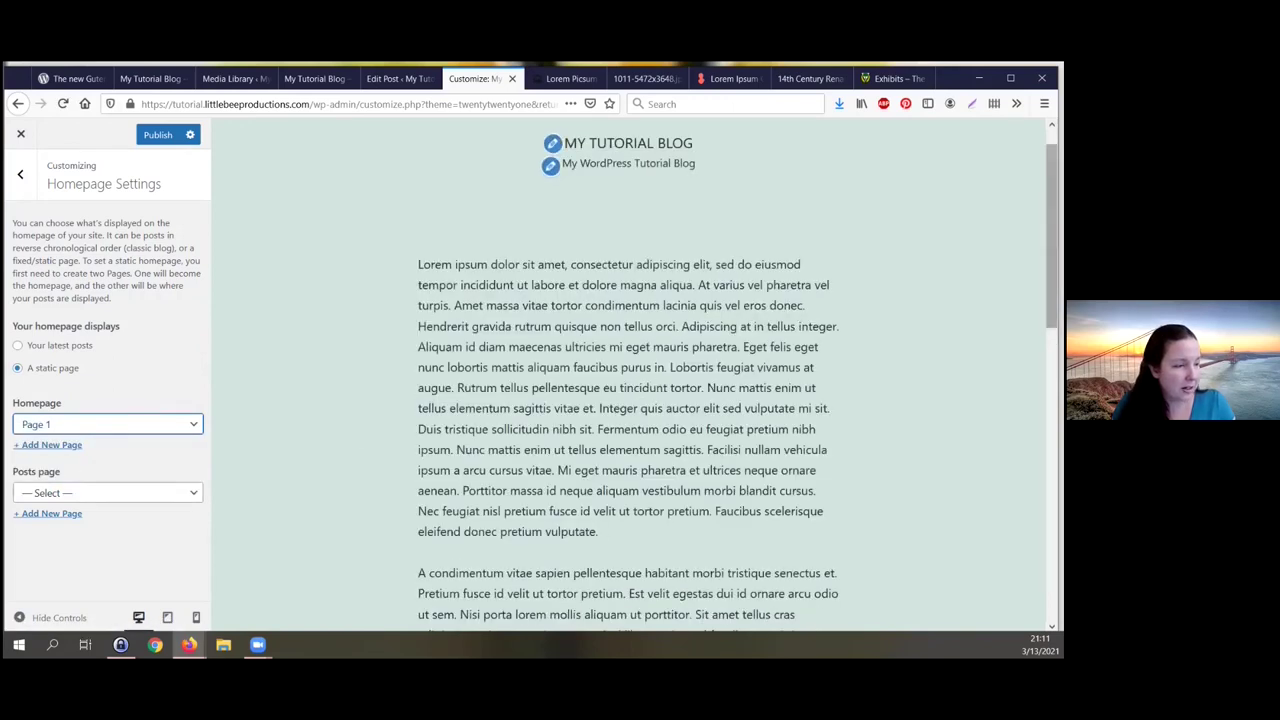
{"action": "scroll", "coordinate": [640, 380], "scroll_direction": "up", "scroll_amount": 1}
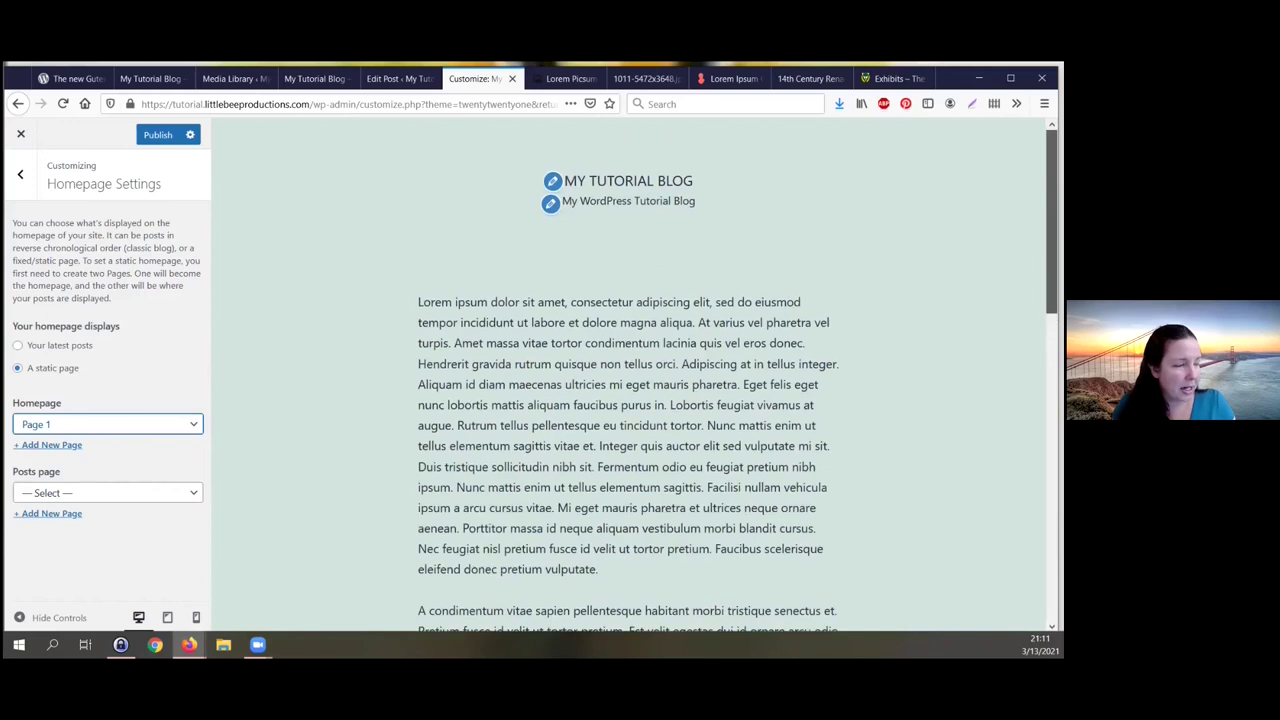
Step: Set the posts page to Sample Page and check the homepage and posts page in the site preview
{"action": "scroll", "coordinate": [630, 380], "scroll_direction": "down", "scroll_amount": 10}
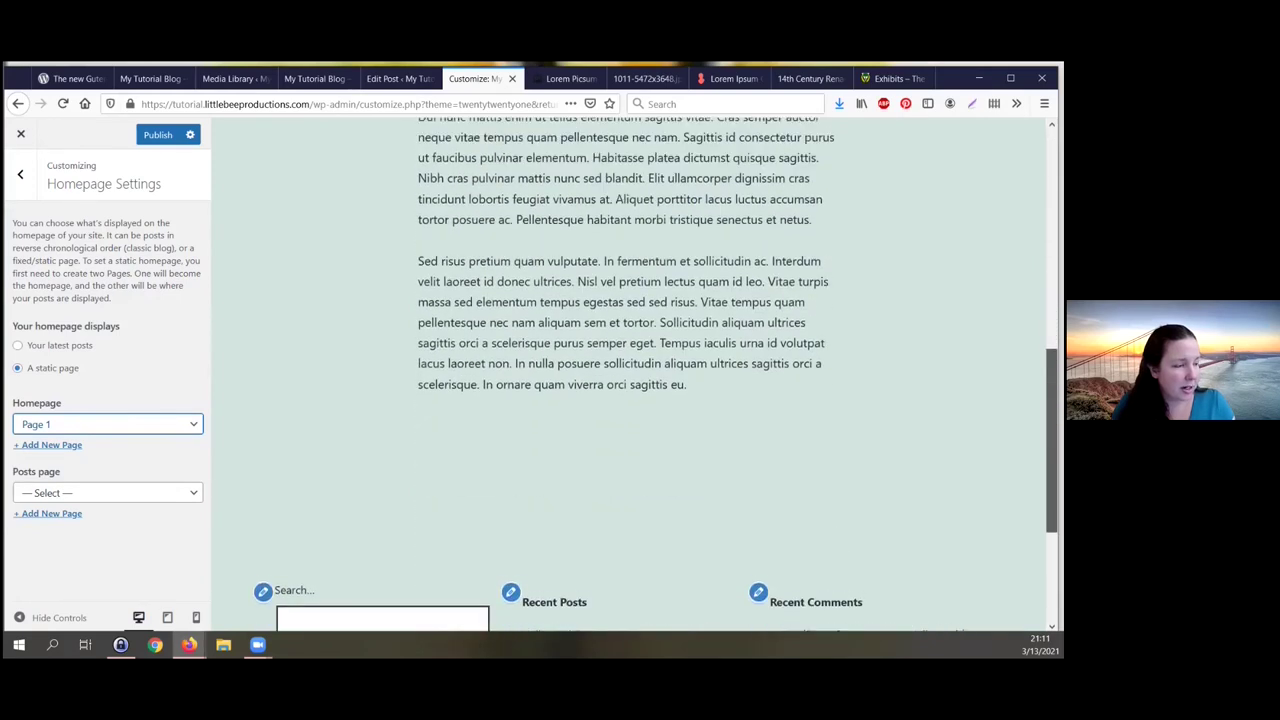
{"action": "scroll", "coordinate": [640, 380], "scroll_direction": "up", "scroll_amount": 10}
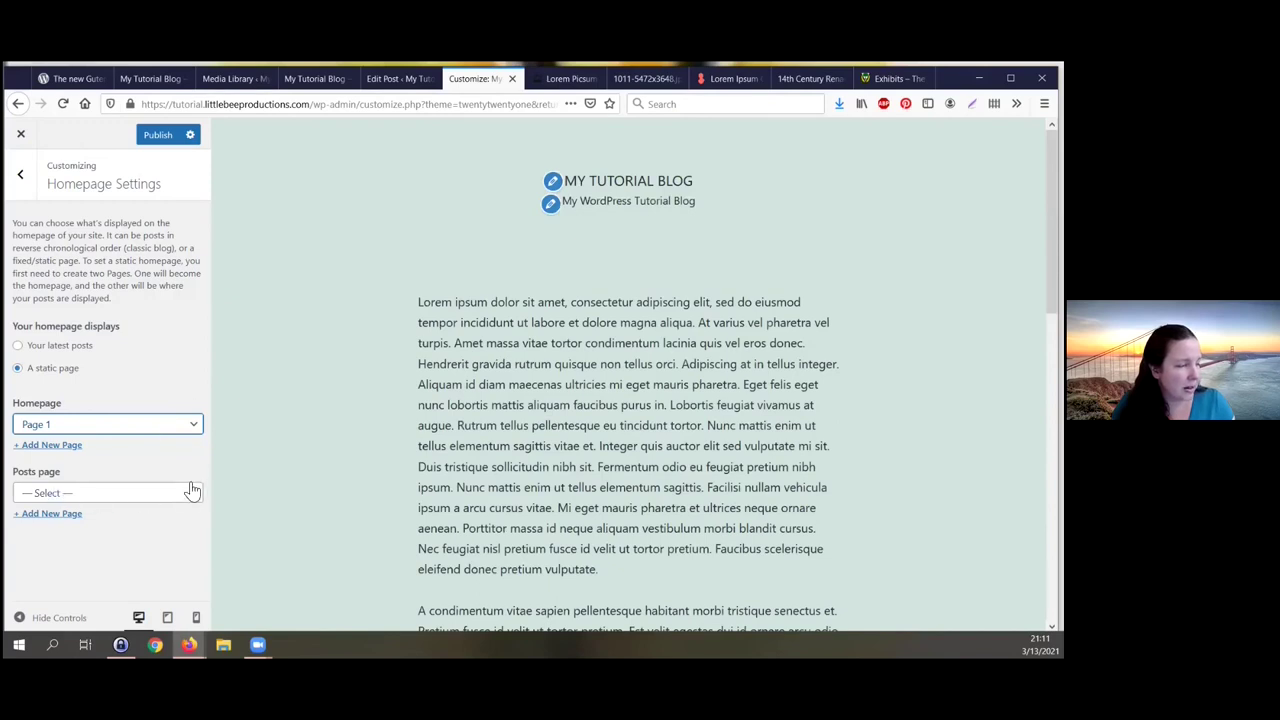
{"action": "left_click", "coordinate": [83, 495]}
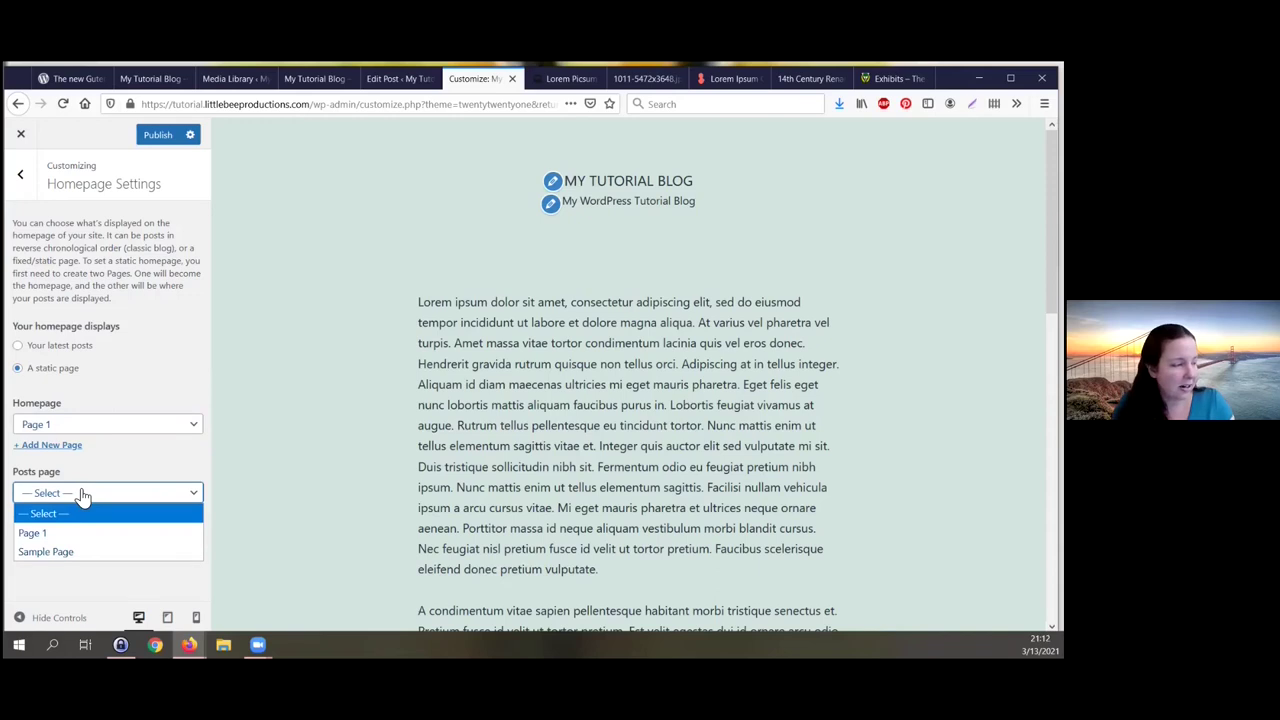
{"action": "left_click", "coordinate": [78, 551]}
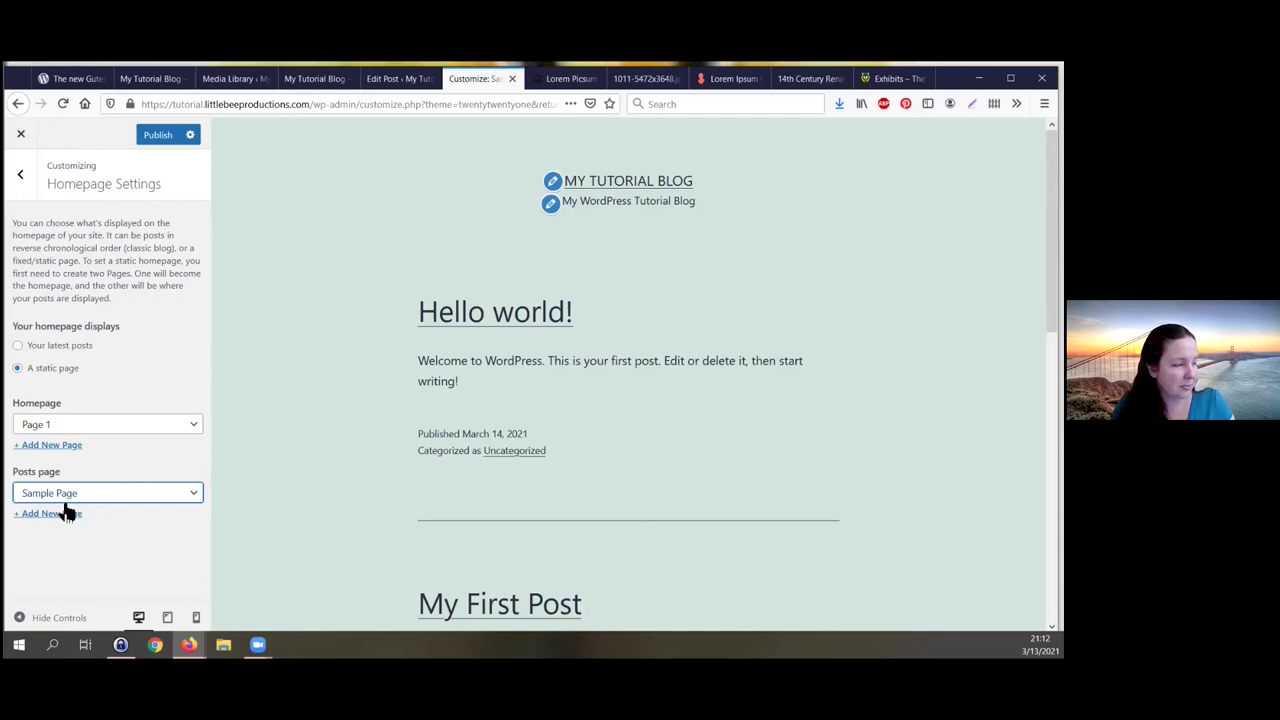
{"action": "scroll", "coordinate": [574, 511], "scroll_direction": "down", "scroll_amount": 3}
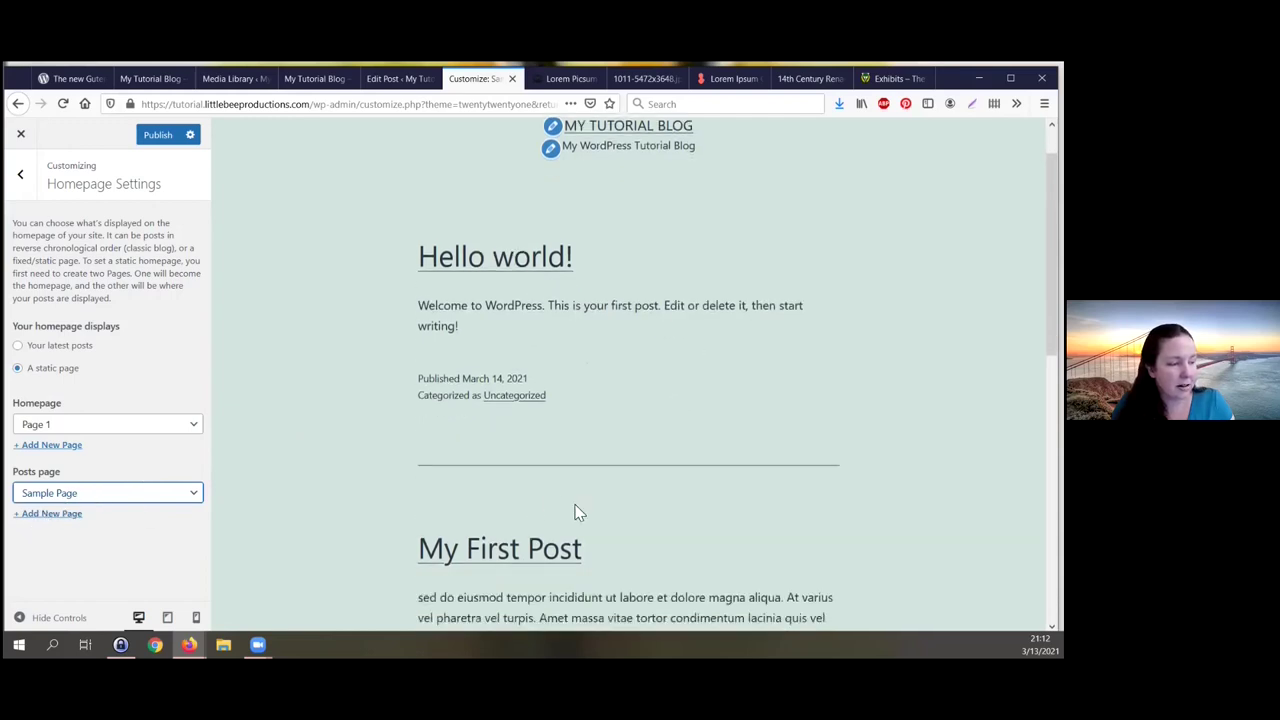
{"action": "scroll", "coordinate": [574, 511], "scroll_direction": "up", "scroll_amount": 3}
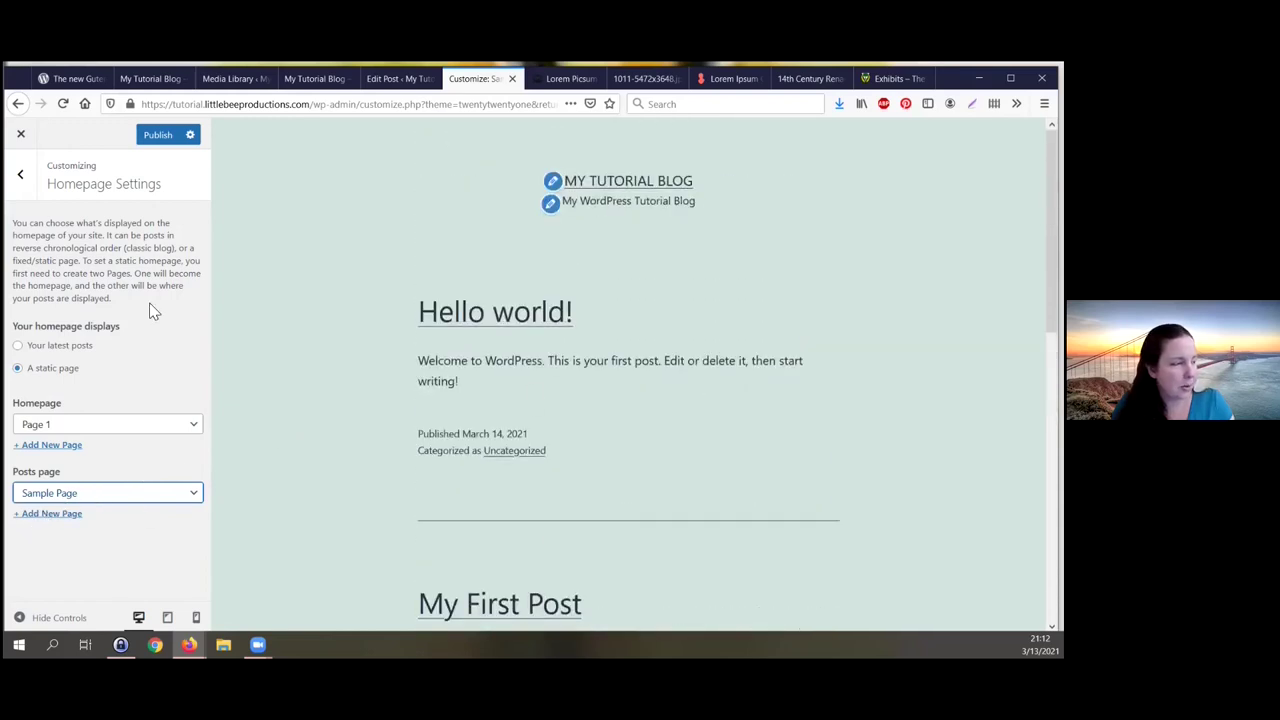
Step: Check the Excerpt Settings for archive pages, then publish the customizations and close the customizer
{"action": "left_click", "coordinate": [20, 174]}
{"action": "left_click", "coordinate": [62, 254]}
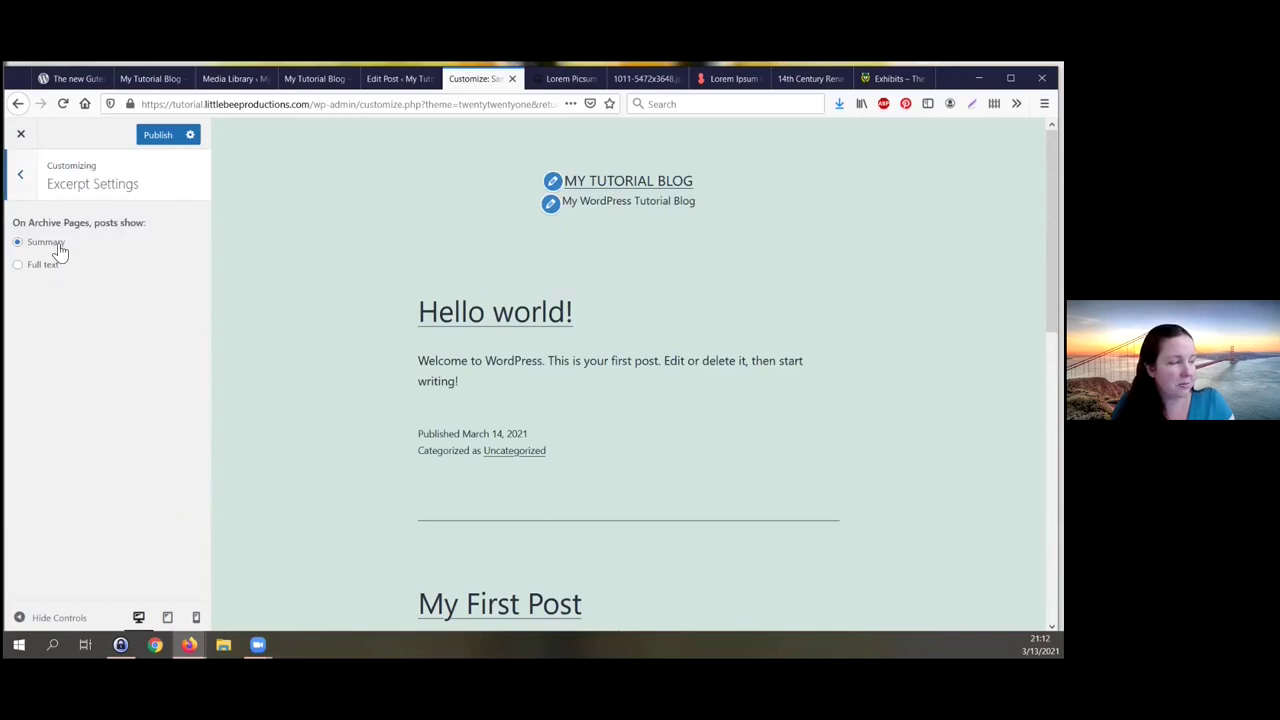
{"action": "left_click", "coordinate": [20, 176]}
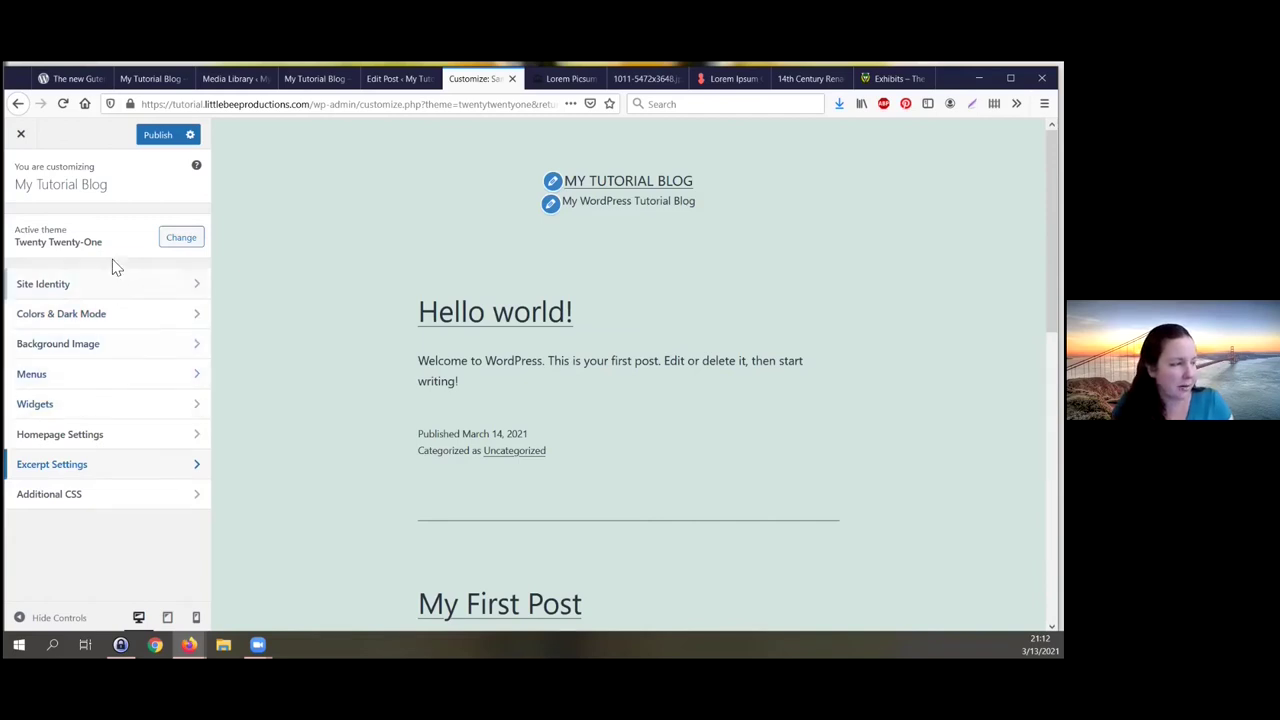
{"action": "left_click", "coordinate": [157, 142]}
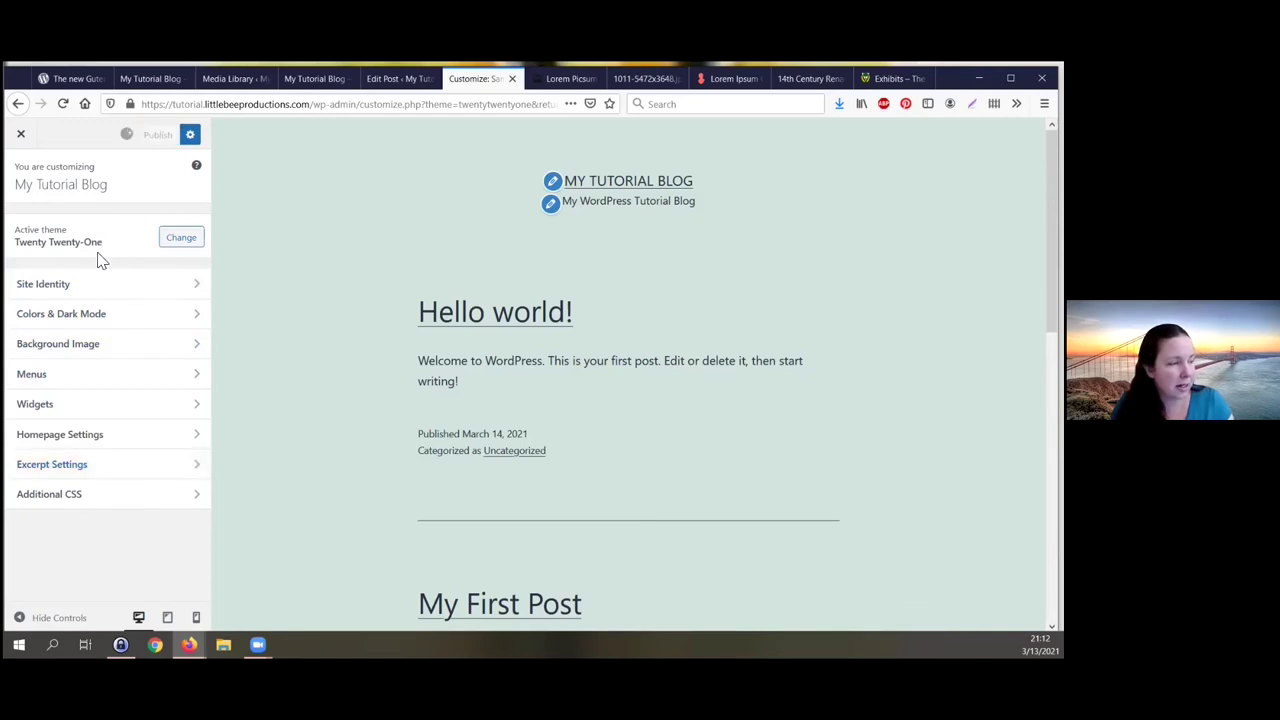
{"action": "left_click", "coordinate": [22, 136]}
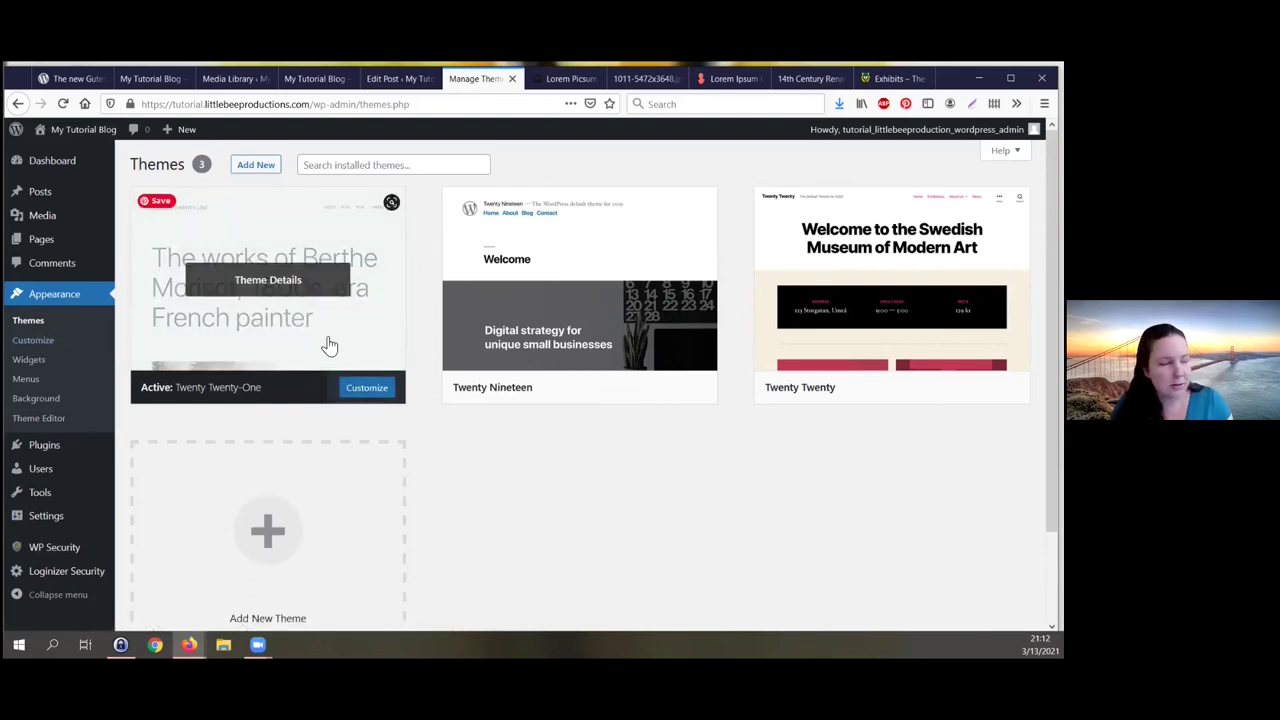
Step: Browse the featured themes available to add and examine the feature filter's subject, feature and layout options
{"action": "left_click", "coordinate": [256, 166]}
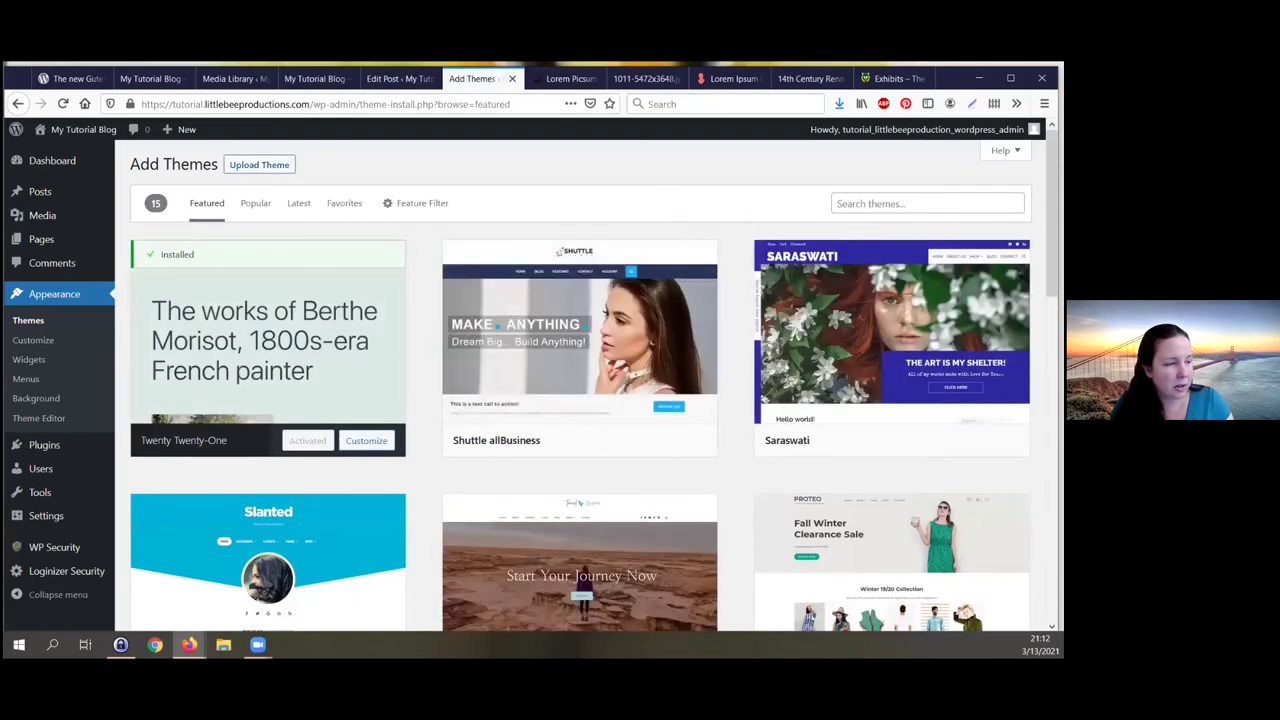
{"action": "left_click", "coordinate": [414, 206]}
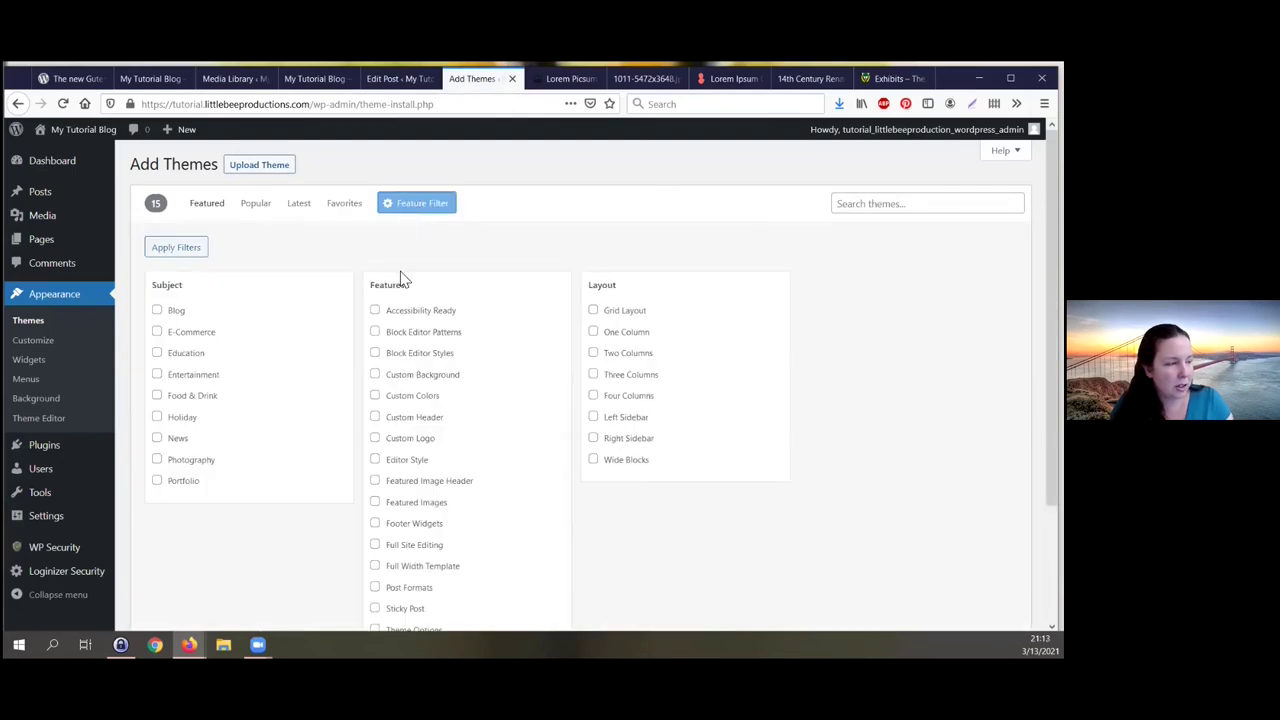
{"action": "left_click", "coordinate": [390, 203]}
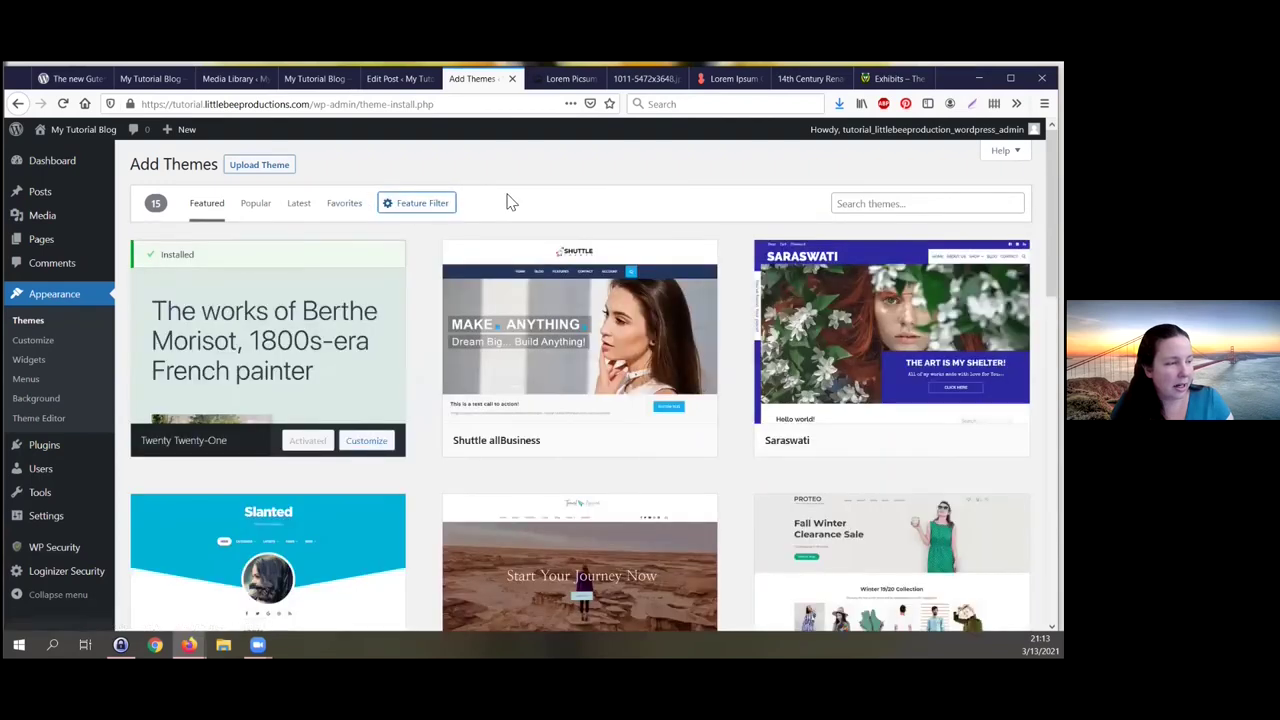
{"action": "scroll", "coordinate": [645, 262], "scroll_direction": "down", "scroll_amount": 3}
{"action": "scroll", "coordinate": [655, 262], "scroll_direction": "down", "scroll_amount": 1}
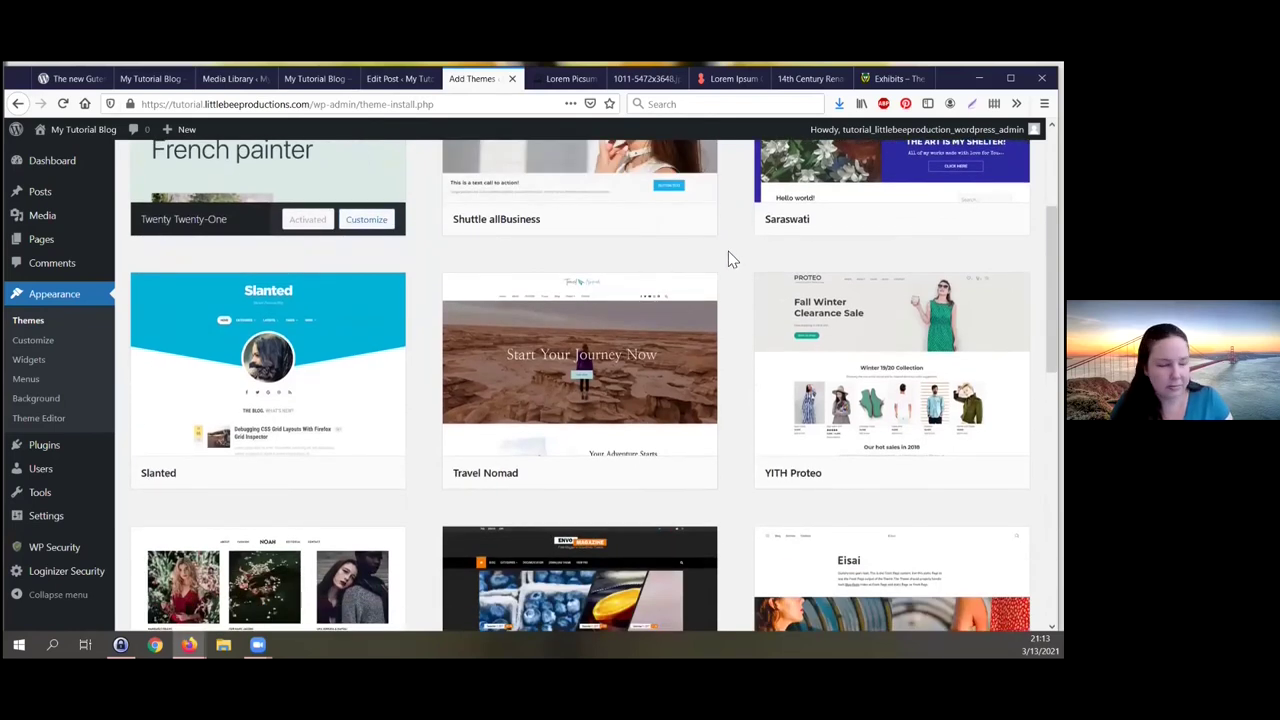
{"action": "scroll", "coordinate": [729, 262], "scroll_direction": "down", "scroll_amount": 3}
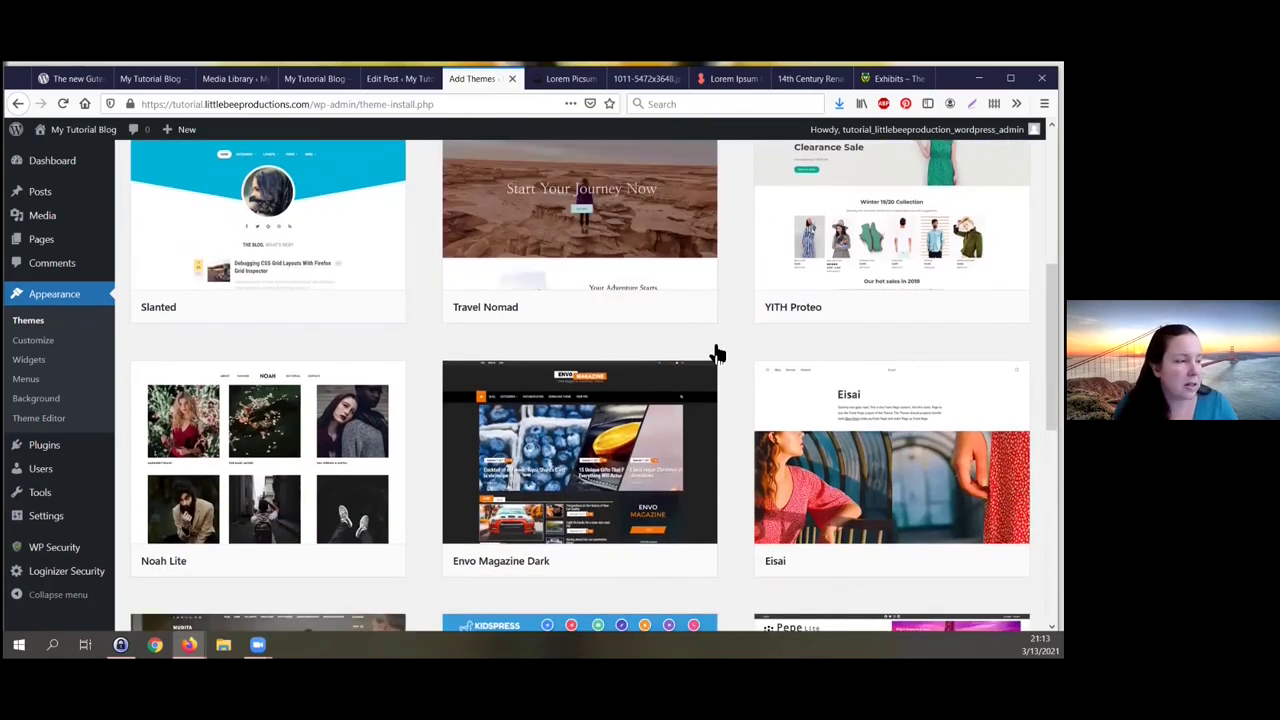
{"action": "scroll", "coordinate": [735, 298], "scroll_direction": "up", "scroll_amount": 5}
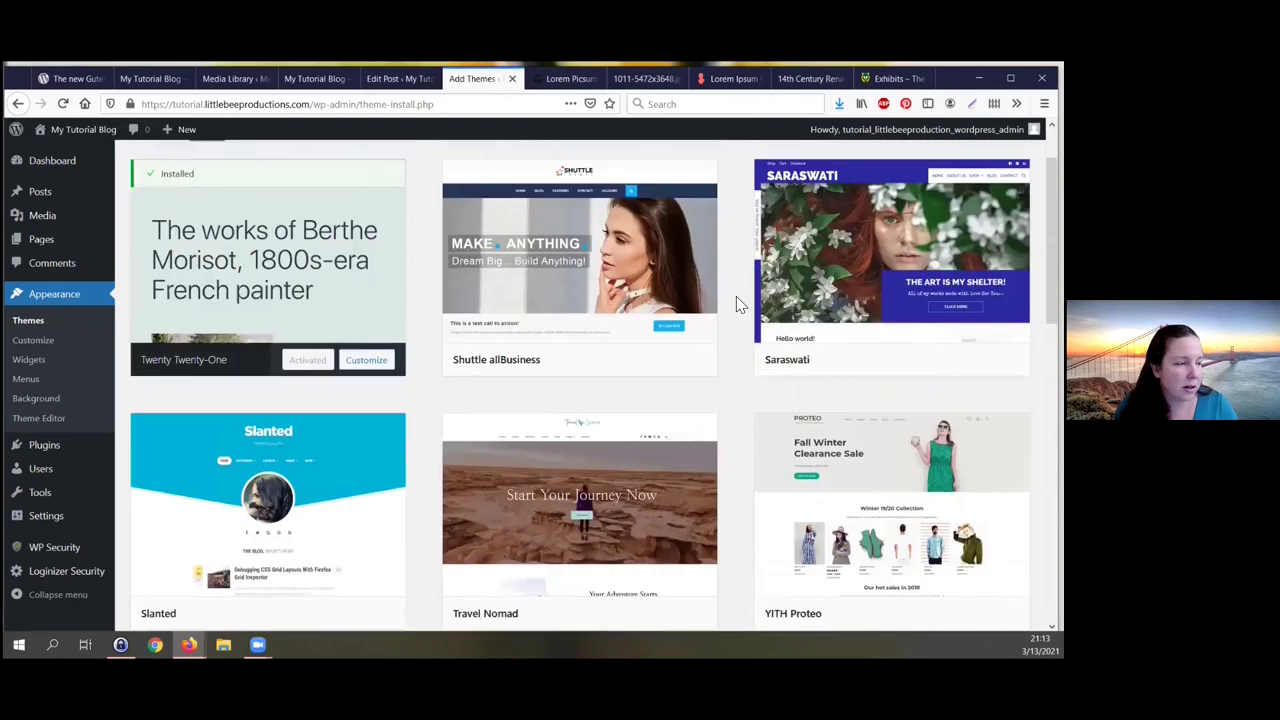
{"action": "scroll", "coordinate": [736, 296], "scroll_direction": "up", "scroll_amount": 2}
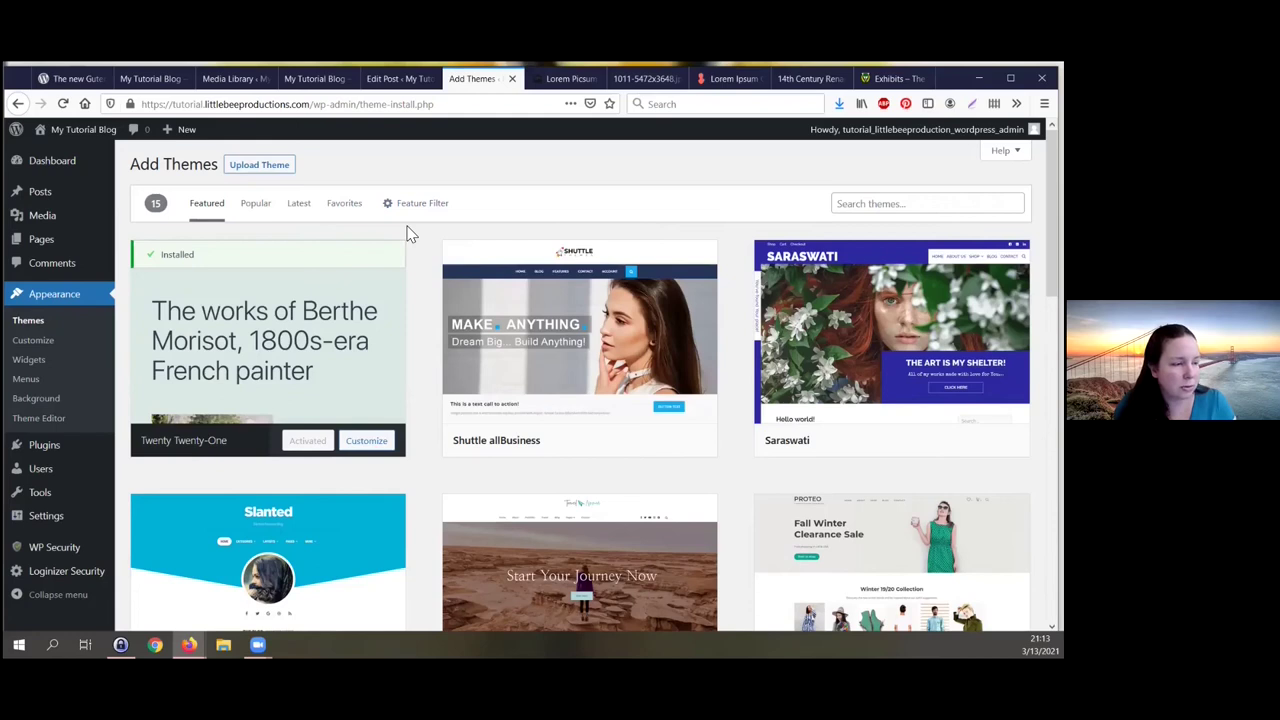
Step: Preview the Saraswati theme, read its description, and close the preview
{"action": "mouse_move", "coordinate": [805, 420]}
{"action": "left_click", "coordinate": [995, 440]}
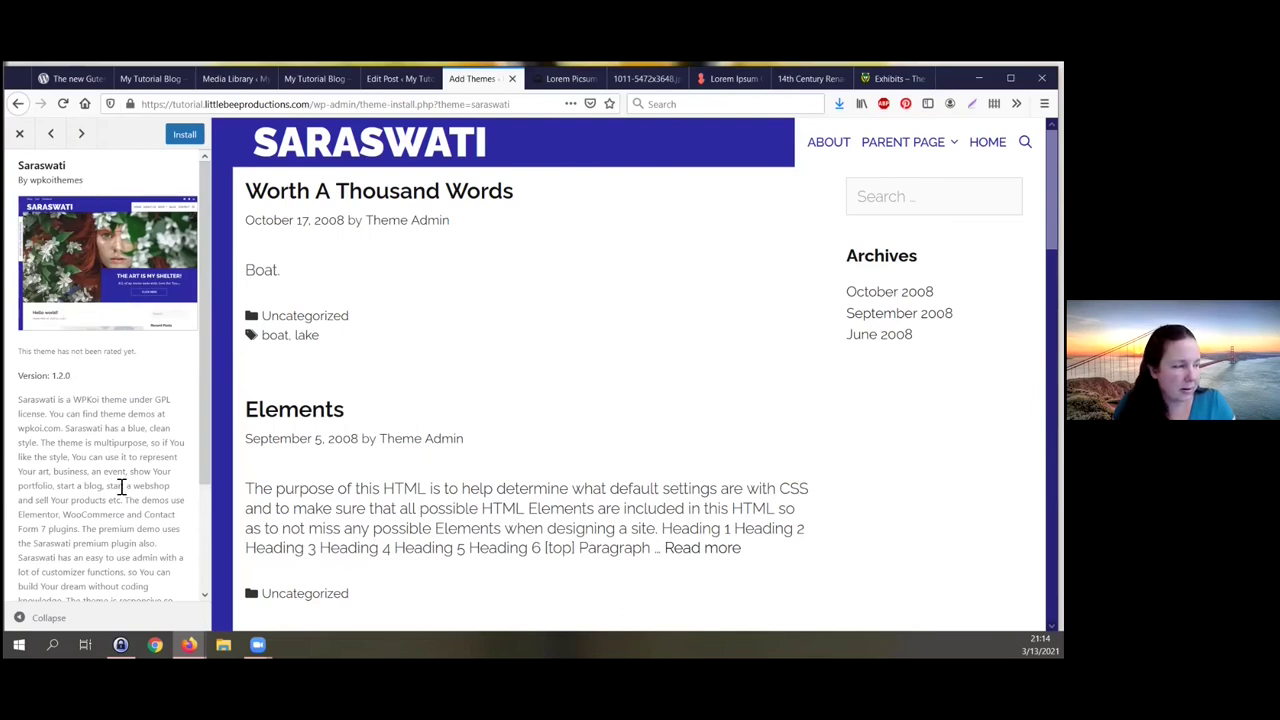
{"action": "scroll", "coordinate": [121, 487], "scroll_direction": "down", "scroll_amount": 3}
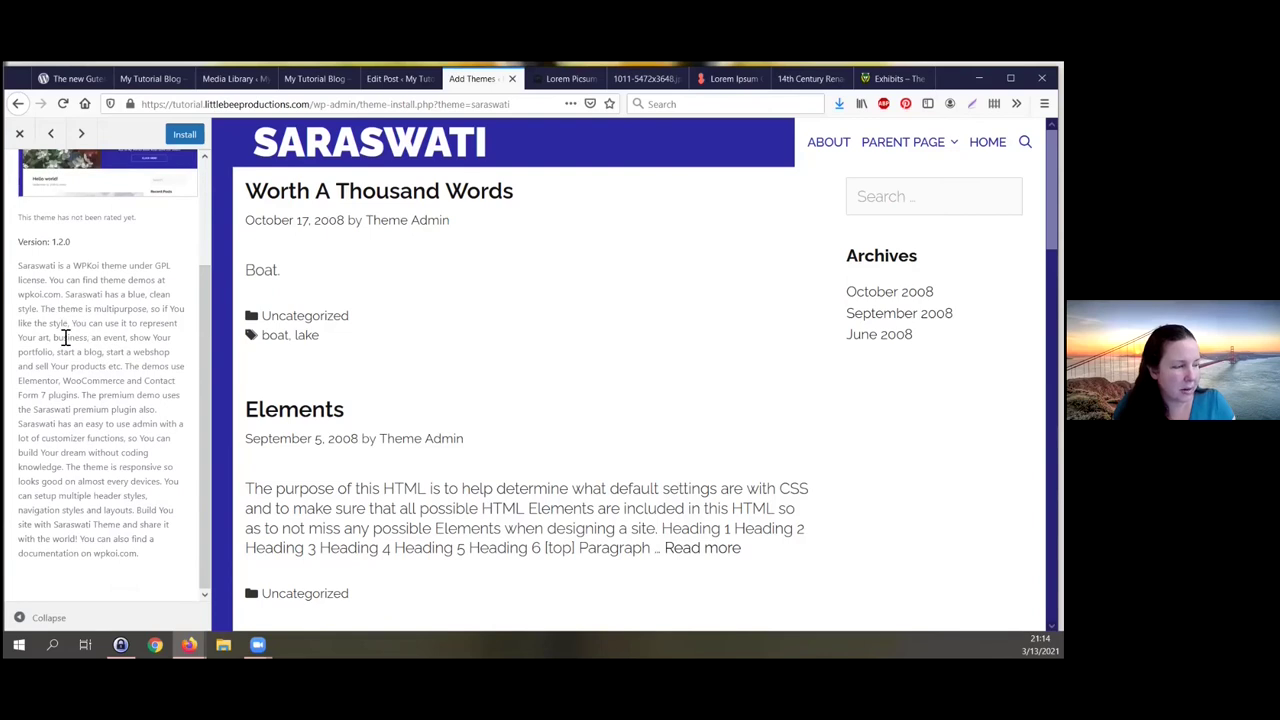
{"action": "scroll", "coordinate": [180, 365], "scroll_direction": "up", "scroll_amount": 3}
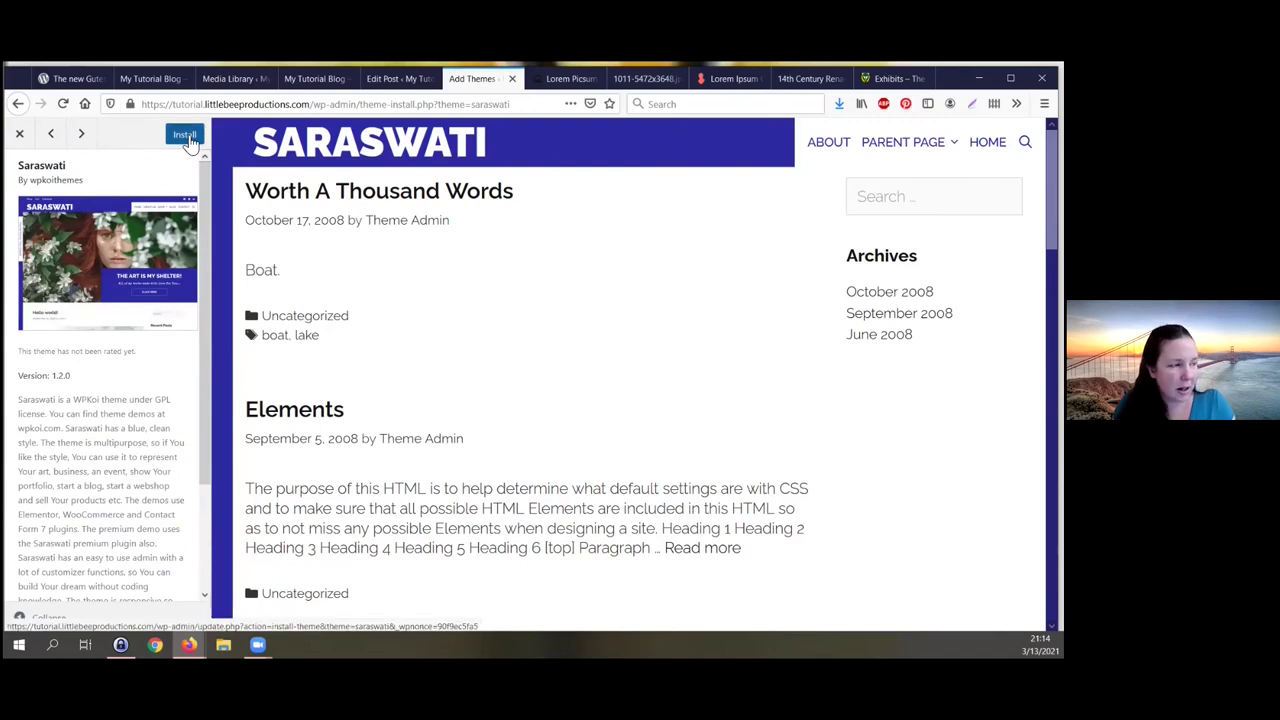
{"action": "left_click", "coordinate": [20, 132]}
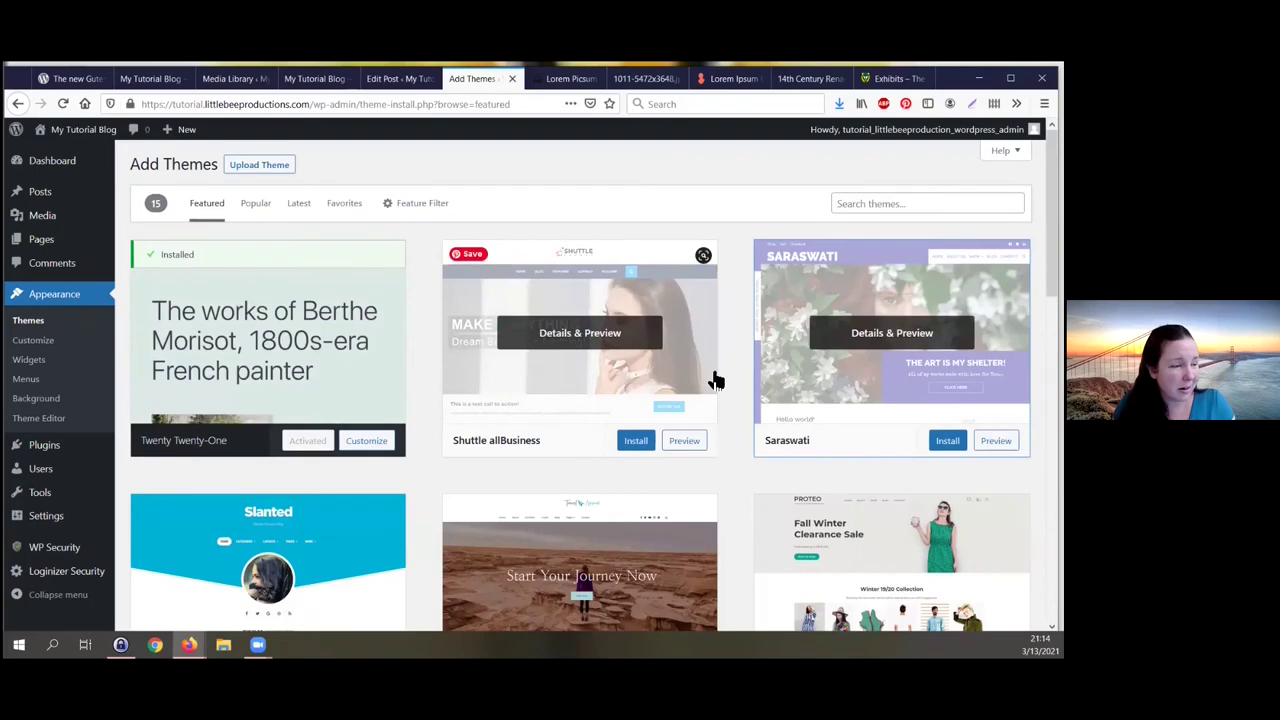
Step: Install the Travel Nomad theme from the featured themes
{"action": "scroll", "coordinate": [722, 405], "scroll_direction": "down", "scroll_amount": 2}
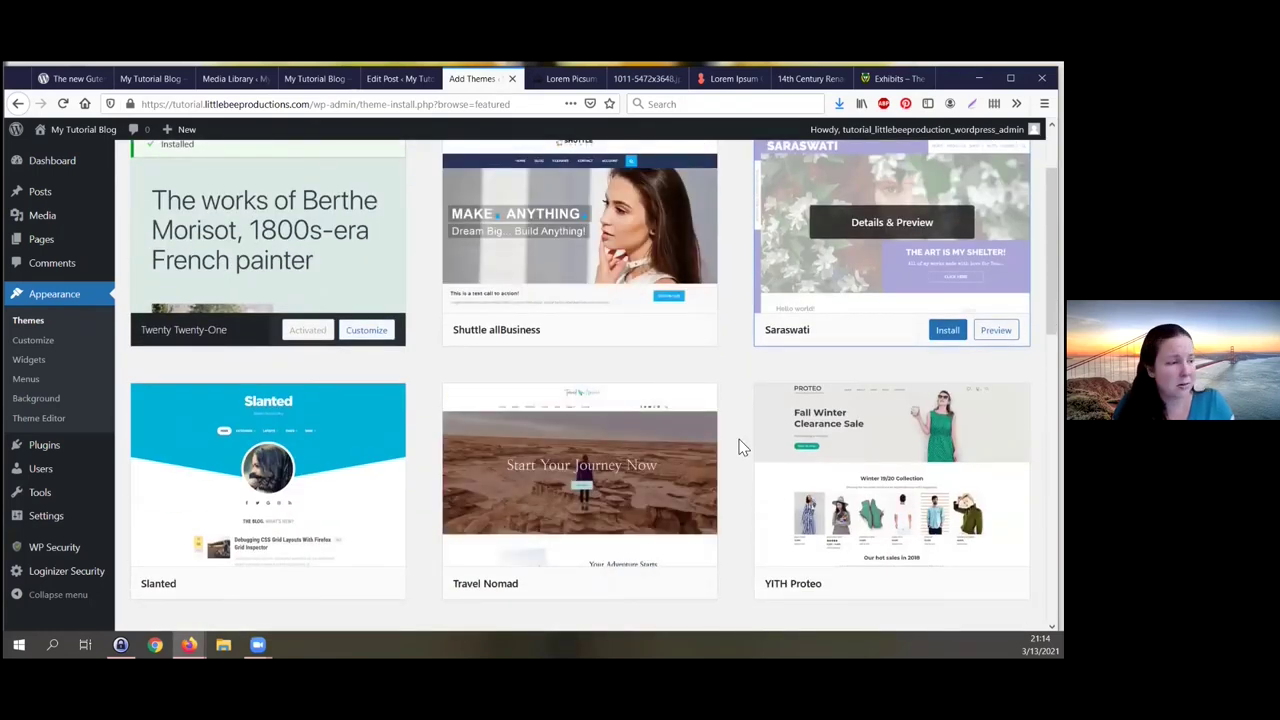
{"action": "scroll", "coordinate": [740, 441], "scroll_direction": "down", "scroll_amount": 2}
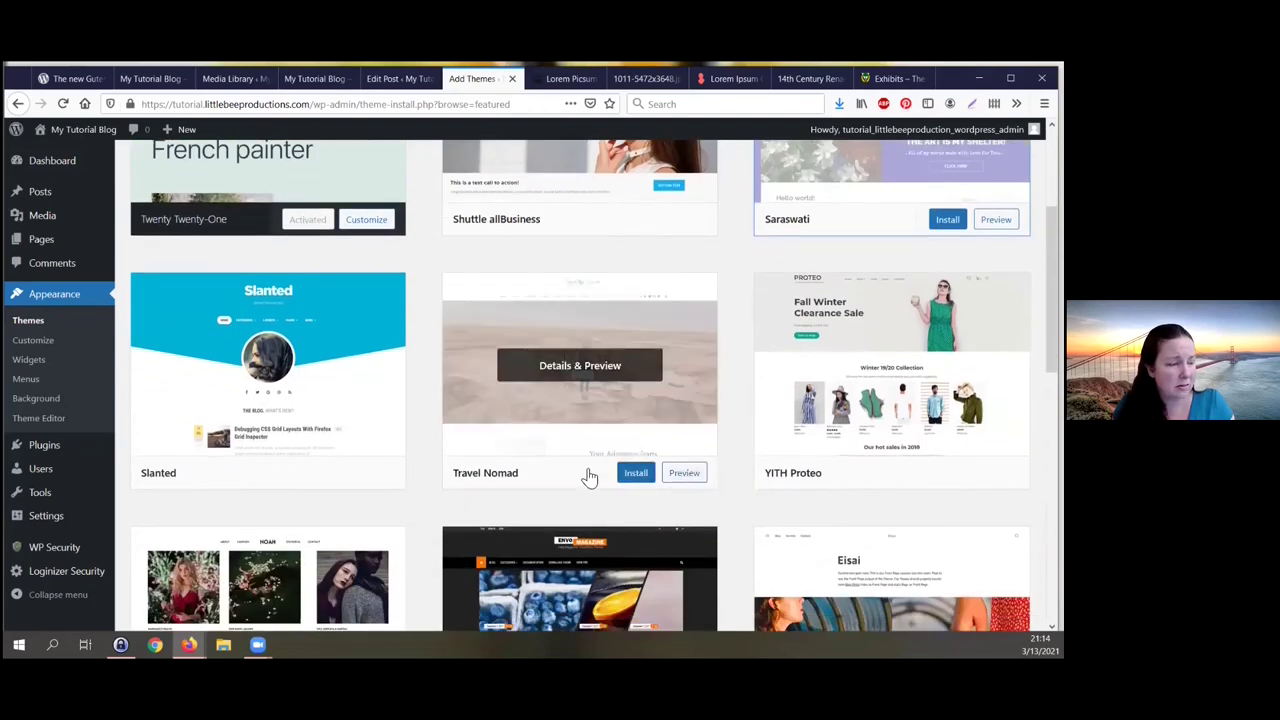
{"action": "left_click", "coordinate": [640, 476]}
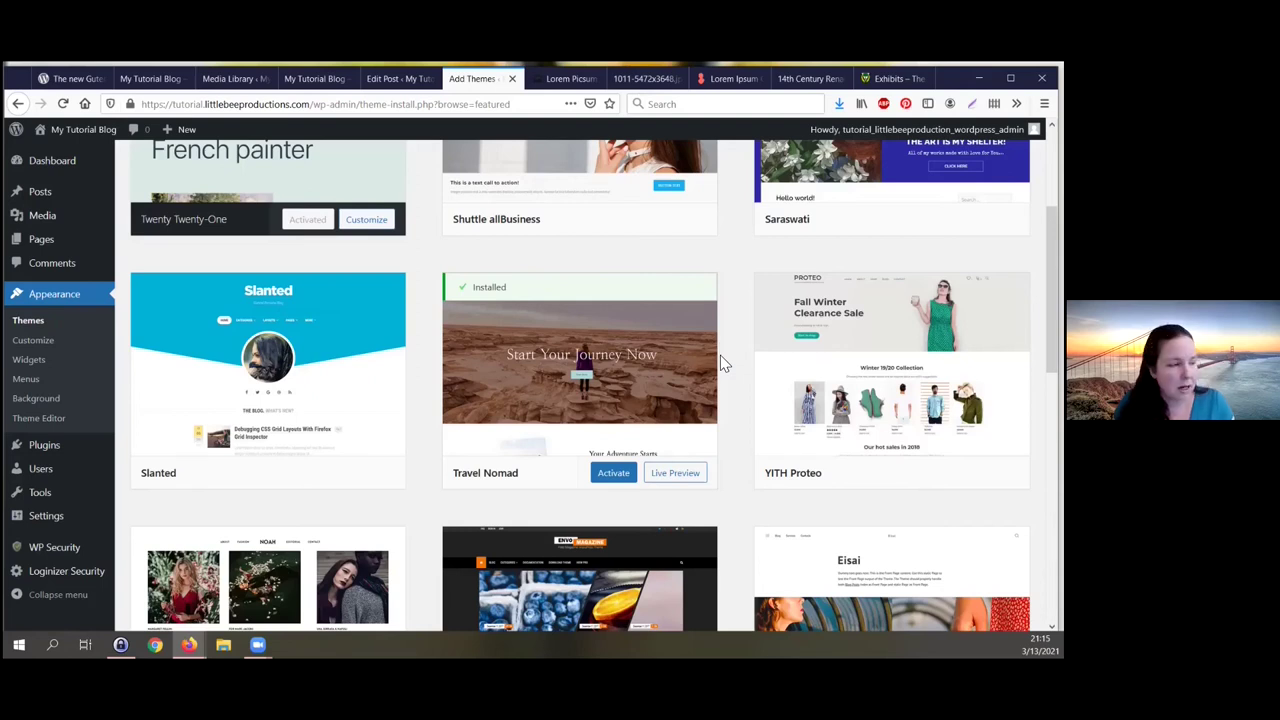
{"action": "scroll", "coordinate": [720, 363], "scroll_direction": "down", "scroll_amount": 3}
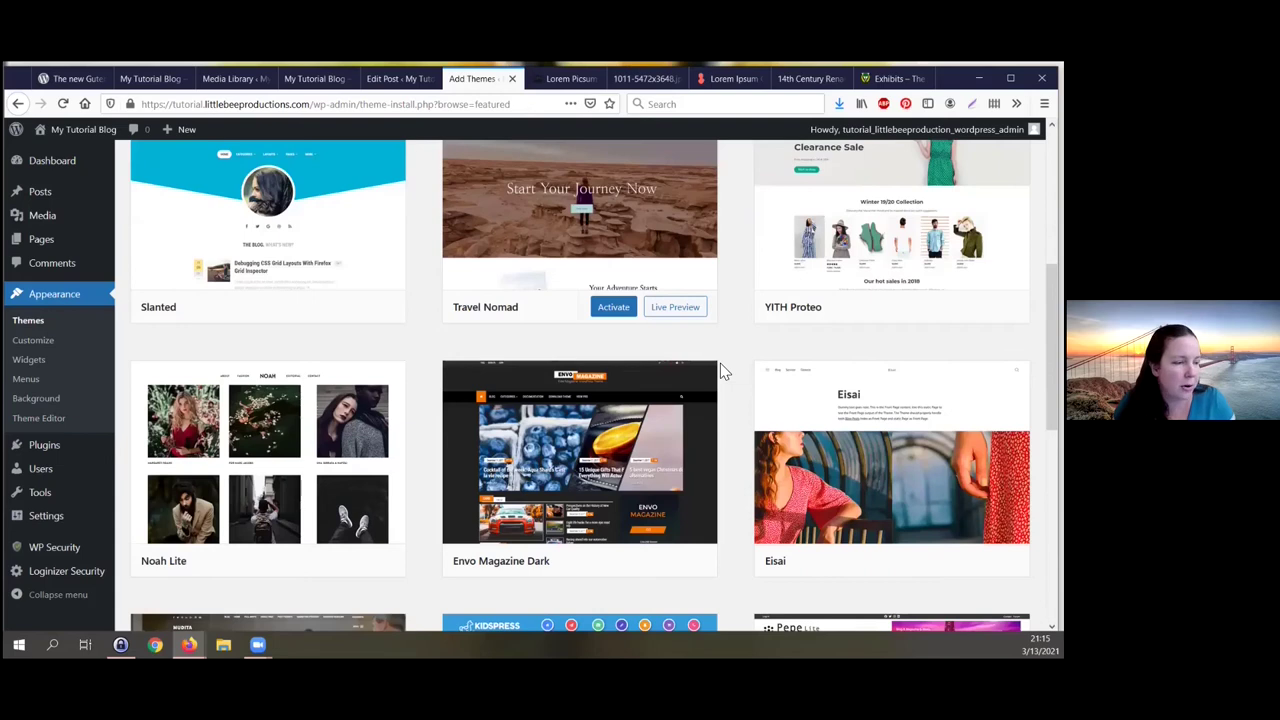
{"action": "scroll", "coordinate": [740, 335], "scroll_direction": "up", "scroll_amount": 5}
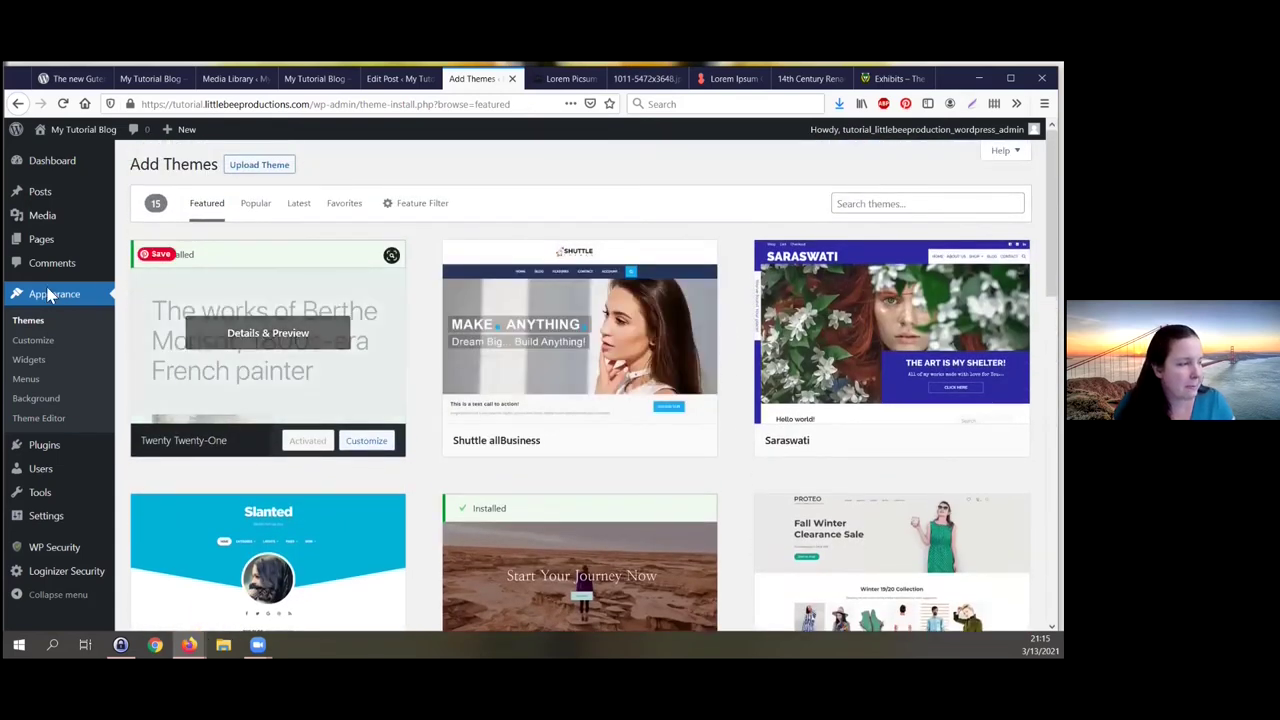
Step: Compare the footer widgets with the live site's footer and remove the Recent Comments widget from the footer
{"action": "left_click", "coordinate": [62, 364]}
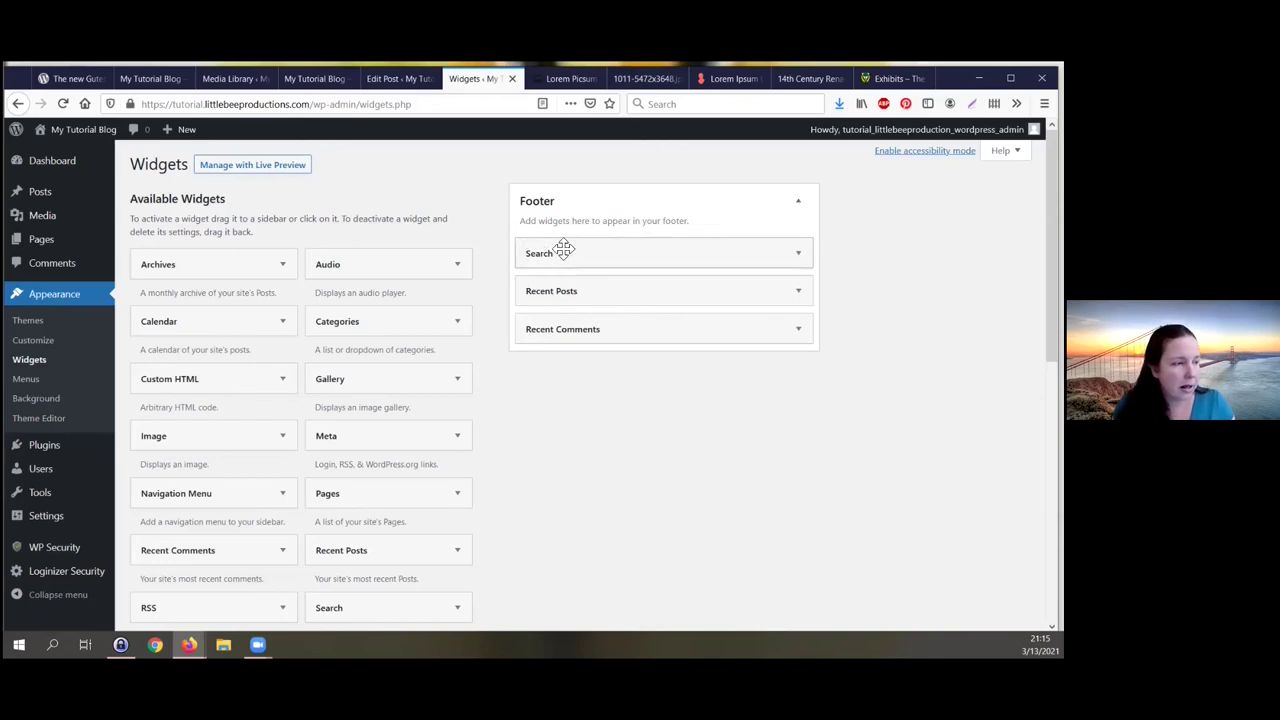
{"action": "left_click", "coordinate": [312, 80]}
{"action": "scroll", "coordinate": [525, 385], "scroll_direction": "down", "scroll_amount": 6}
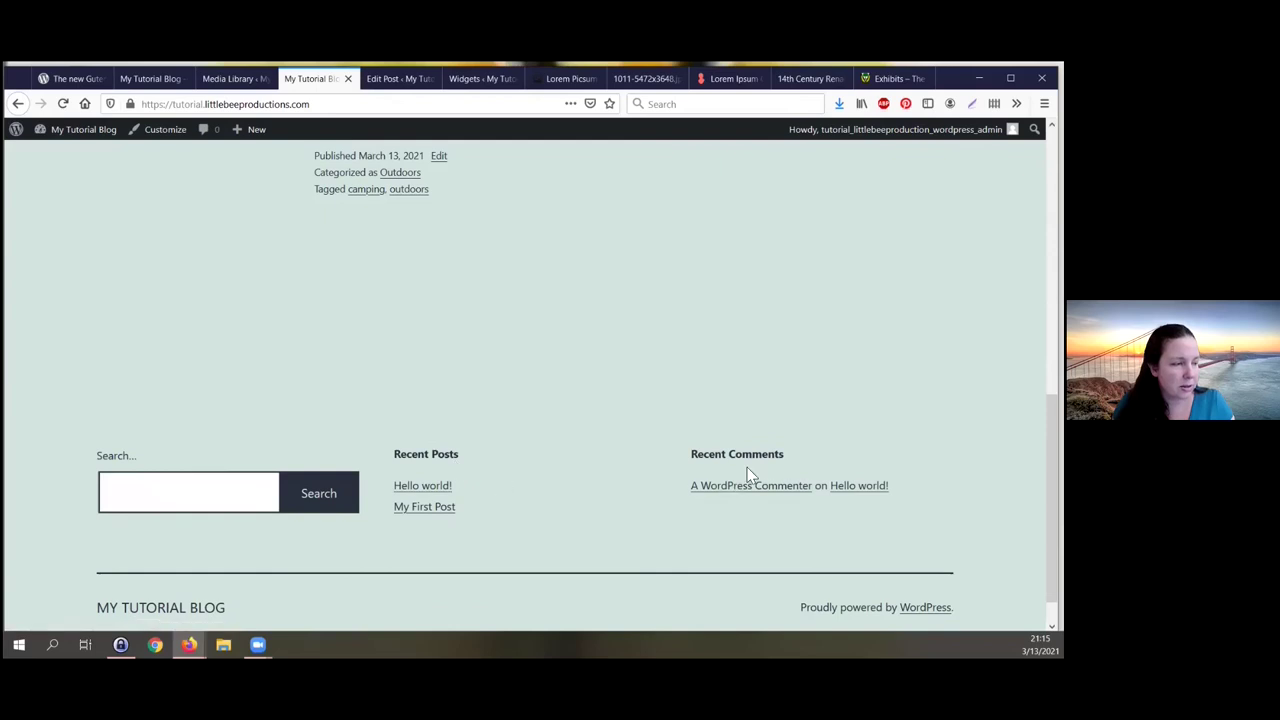
{"action": "left_click", "coordinate": [456, 86]}
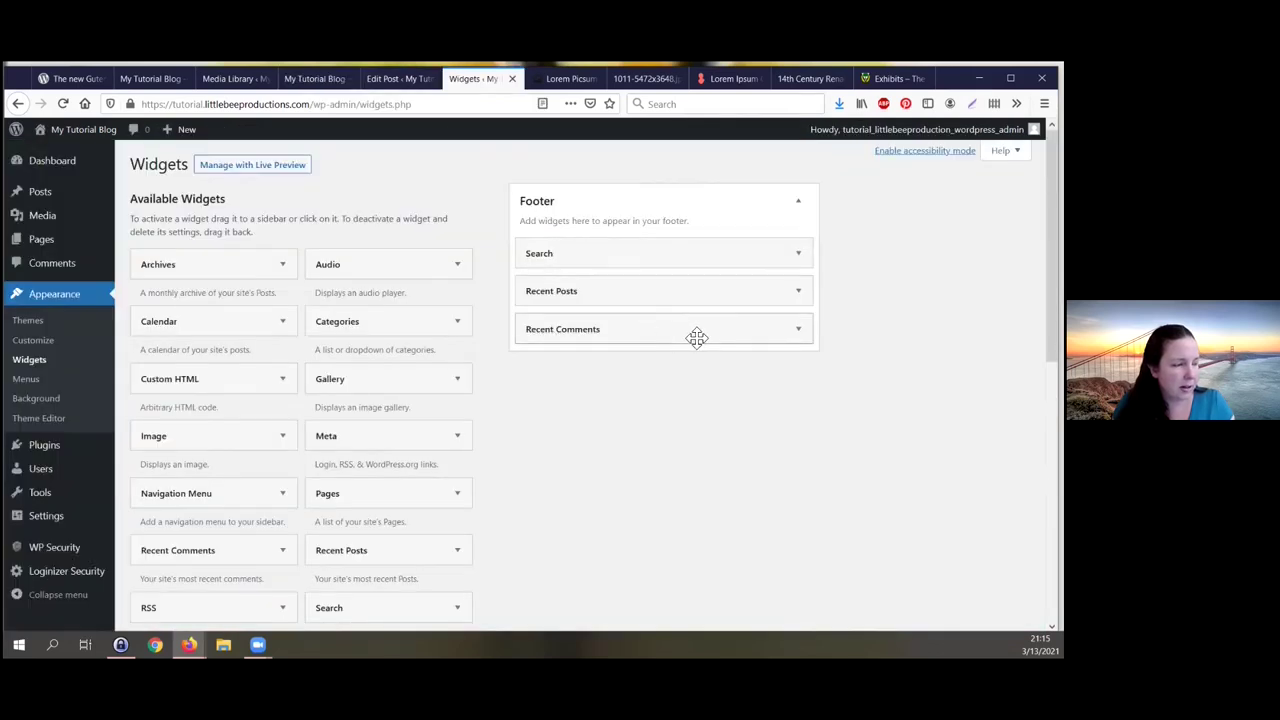
{"action": "left_click_drag", "start_coordinate": [700, 334], "coordinate": [250, 330]}
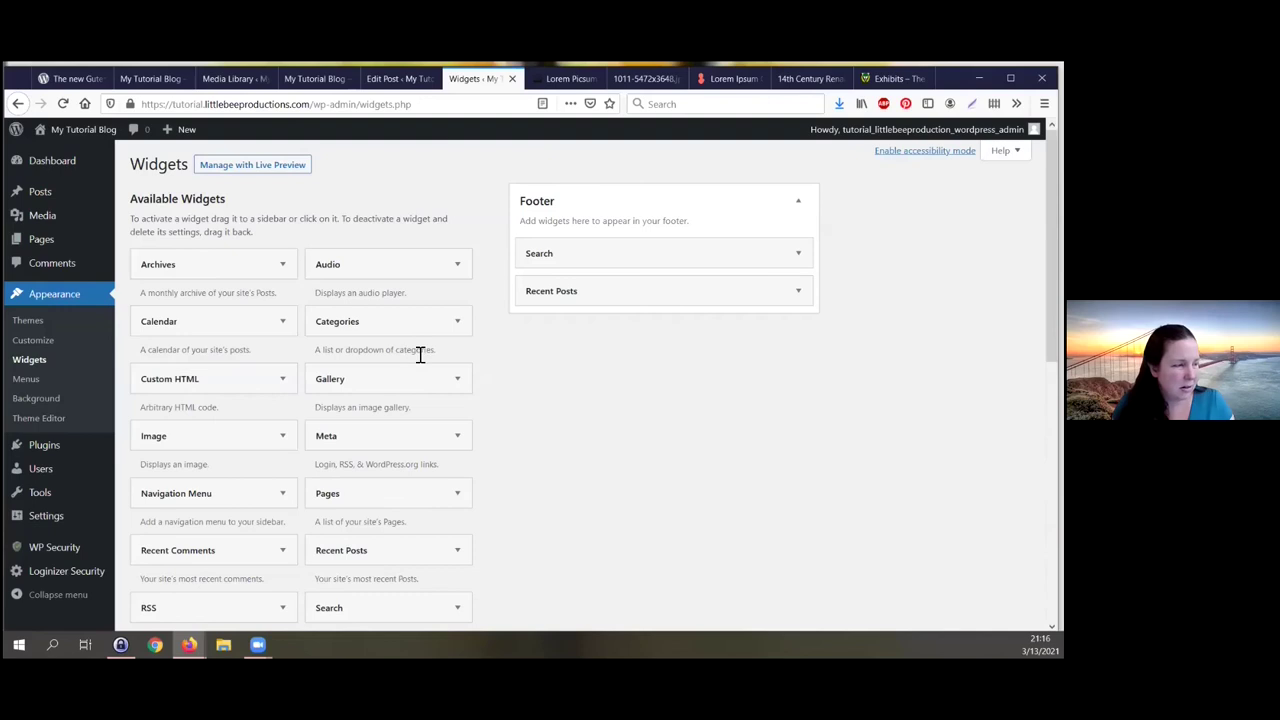
Step: Add the Navigation Menu widget to the footer below Recent Posts
{"action": "scroll", "coordinate": [420, 360], "scroll_direction": "down", "scroll_amount": 3}
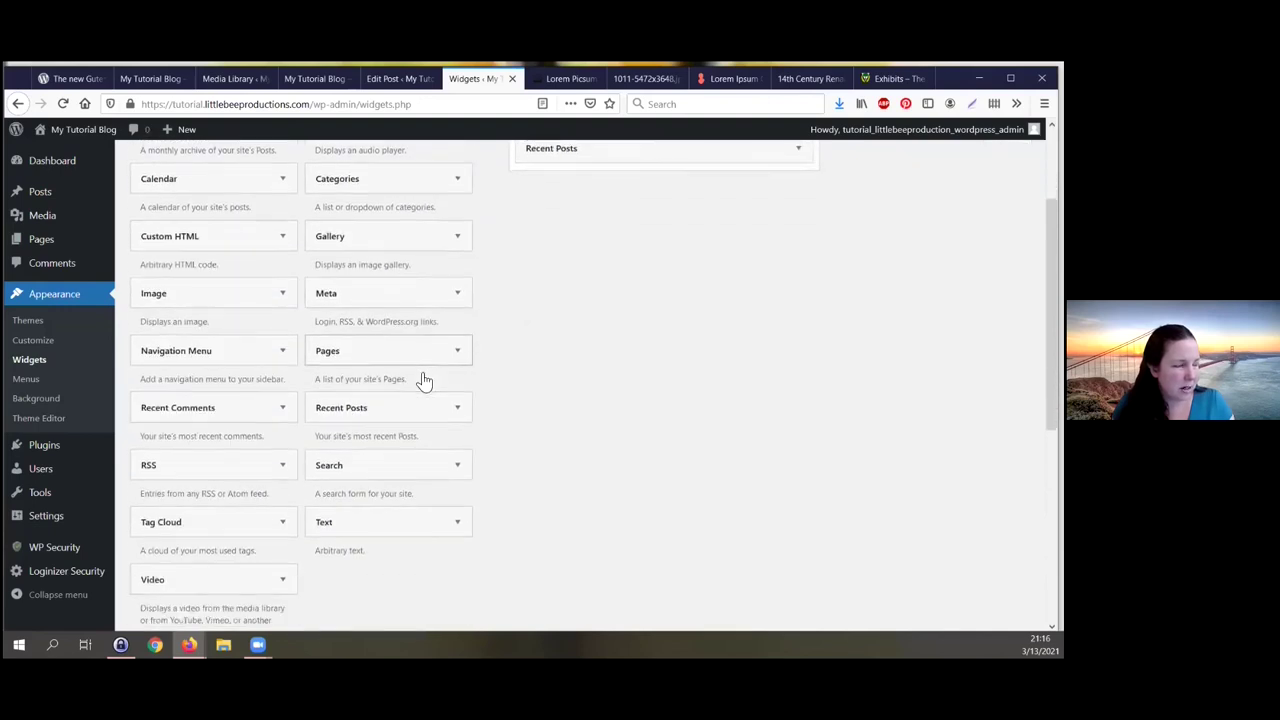
{"action": "scroll", "coordinate": [604, 387], "scroll_direction": "up", "scroll_amount": 2}
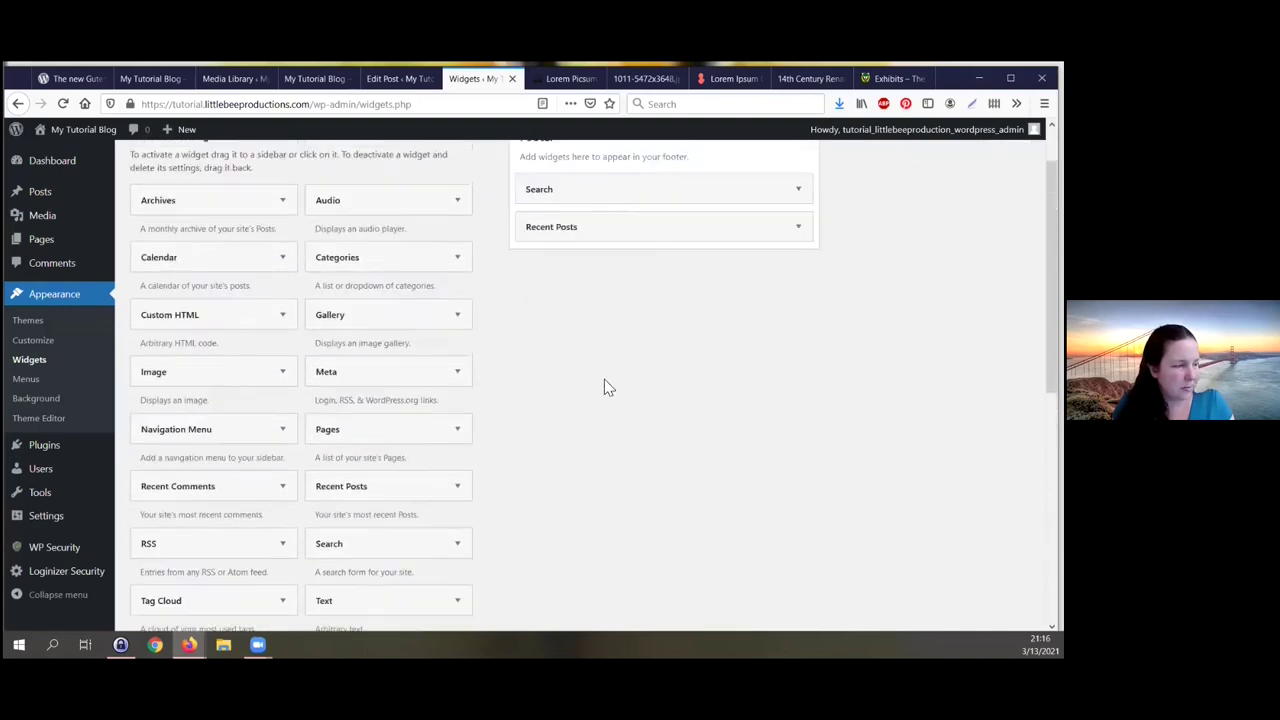
{"action": "scroll", "coordinate": [604, 387], "scroll_direction": "up", "scroll_amount": 2}
{"action": "scroll", "coordinate": [603, 386], "scroll_direction": "down", "scroll_amount": 3}
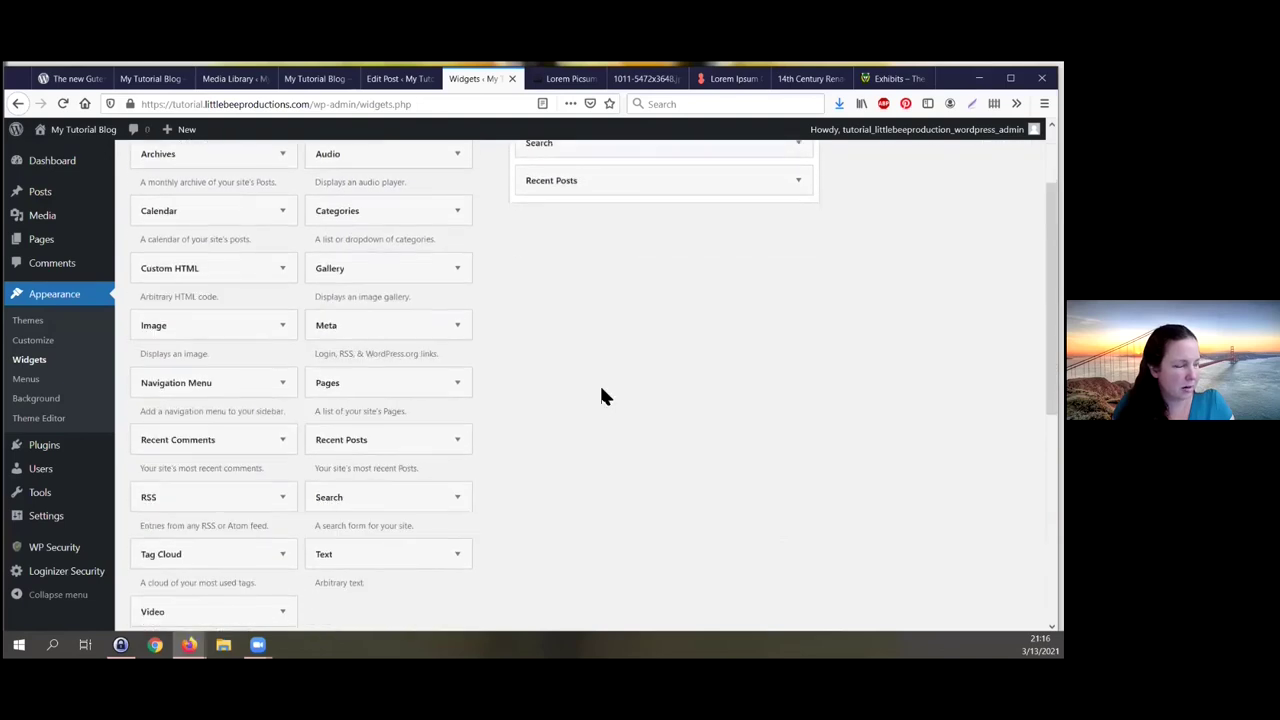
{"action": "left_click_drag", "start_coordinate": [197, 386], "coordinate": [642, 216]}
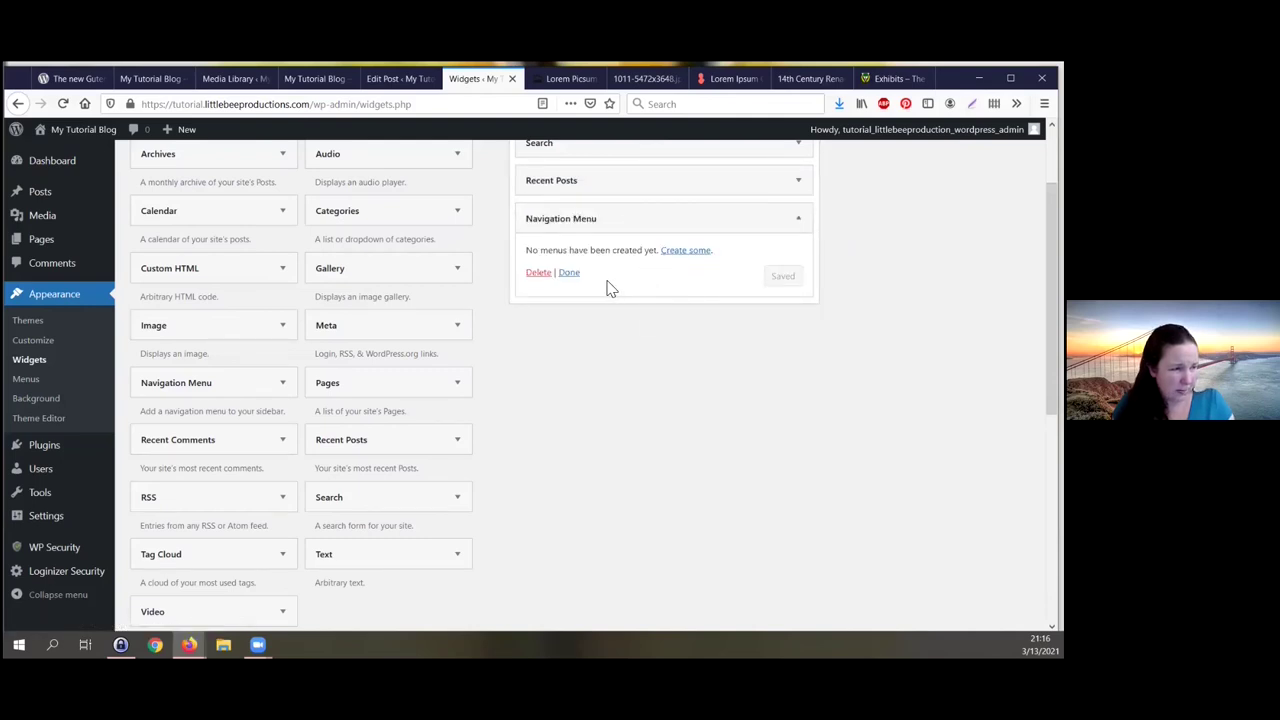
{"action": "scroll", "coordinate": [697, 310], "scroll_direction": "up", "scroll_amount": 2}
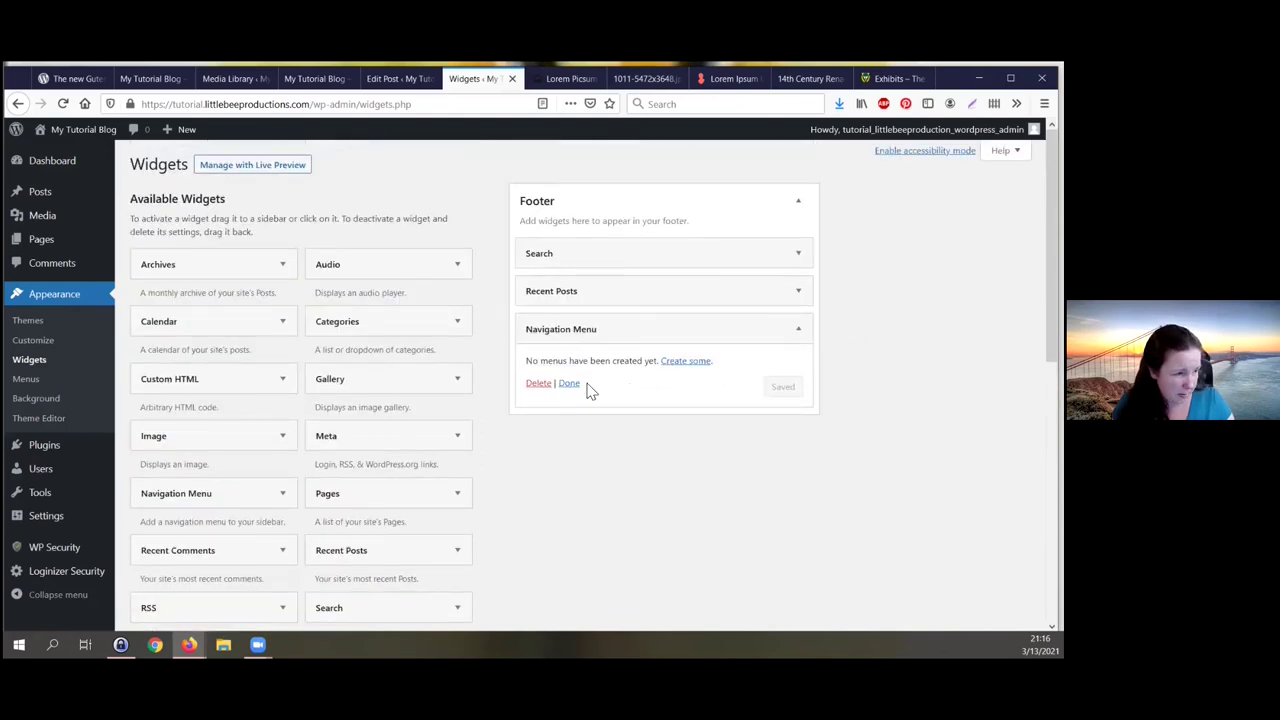
Step: Delete the Navigation Menu widget from the footer and check the settings of the Recent Posts and Search widgets
{"action": "left_click", "coordinate": [532, 388]}
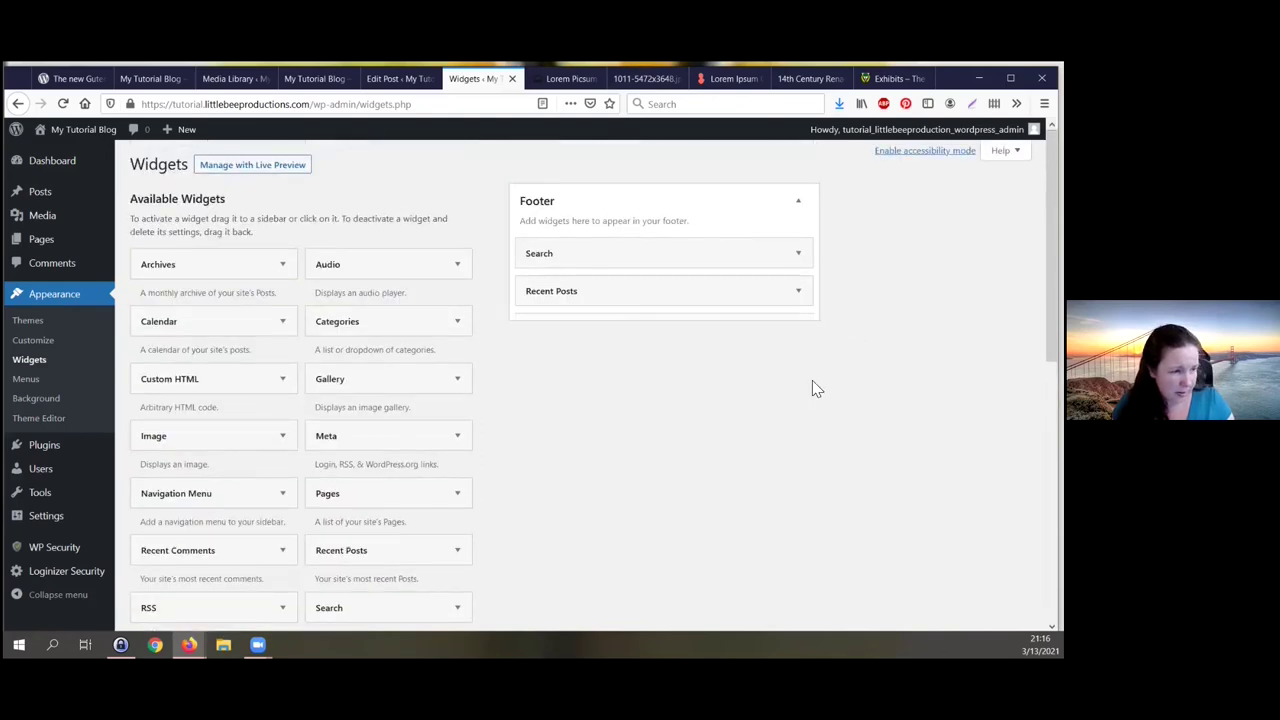
{"action": "left_click", "coordinate": [794, 290]}
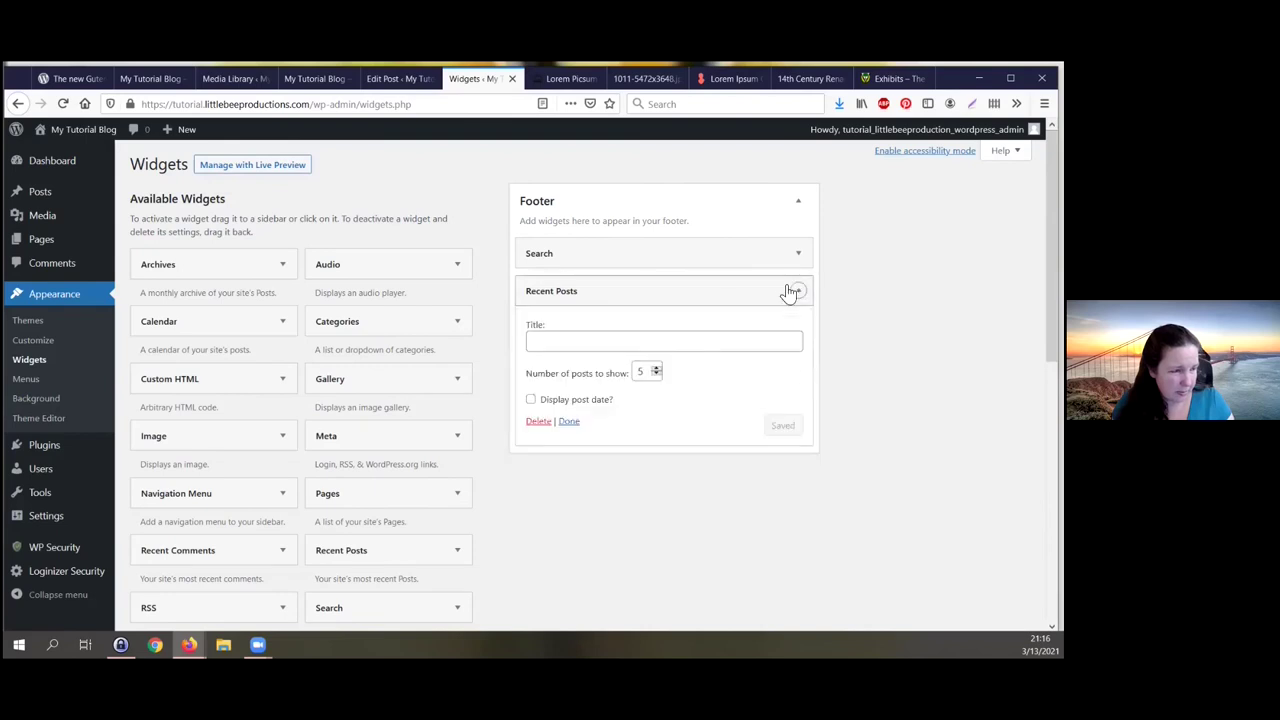
{"action": "left_click", "coordinate": [791, 290]}
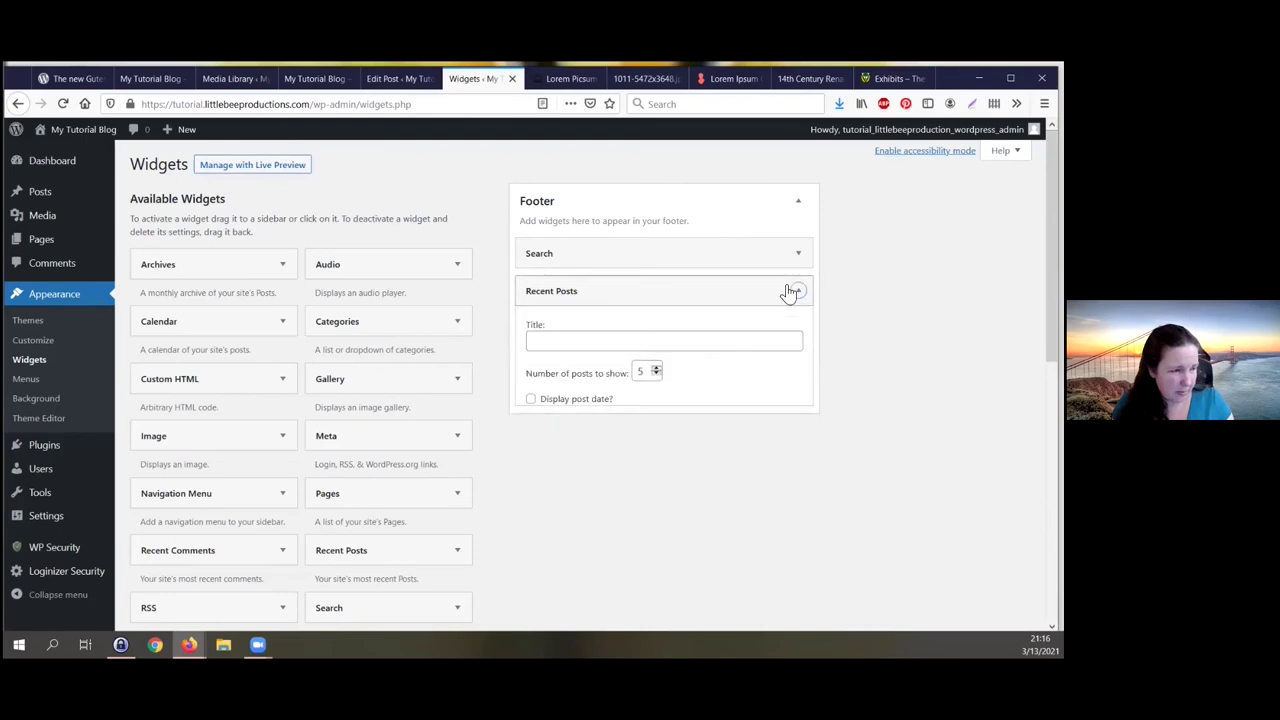
{"action": "left_click", "coordinate": [801, 256]}
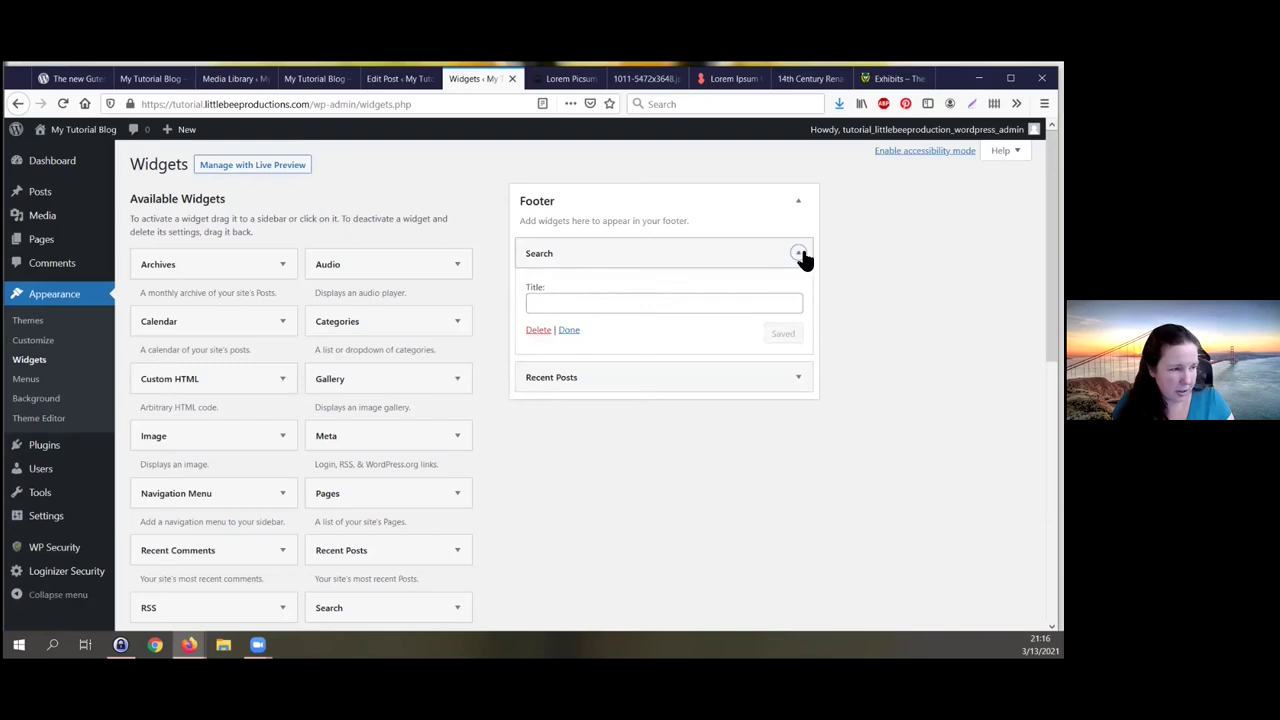
{"action": "left_click", "coordinate": [801, 256]}
Step: Add a Text widget to the footer below Recent Posts with the content "This is a tutorial site." and save it
{"action": "scroll", "coordinate": [260, 480], "scroll_direction": "down", "scroll_amount": 2}
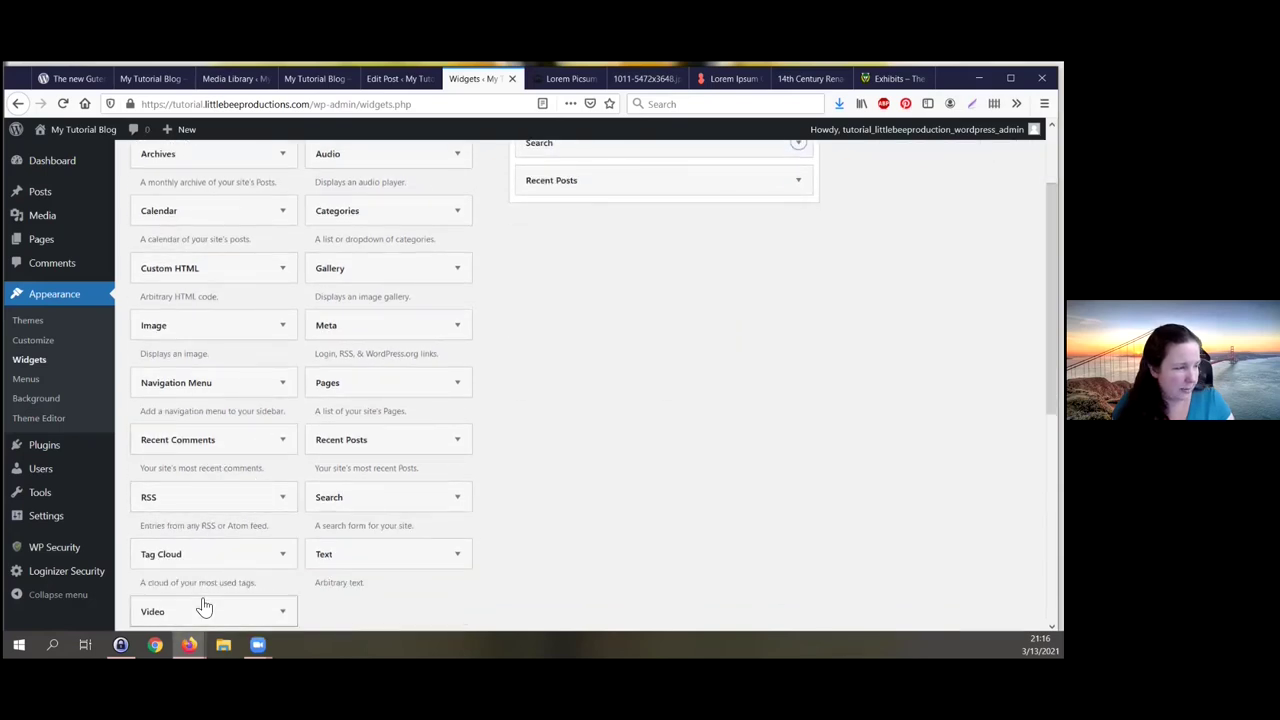
{"action": "scroll", "coordinate": [420, 590], "scroll_direction": "down", "scroll_amount": 1}
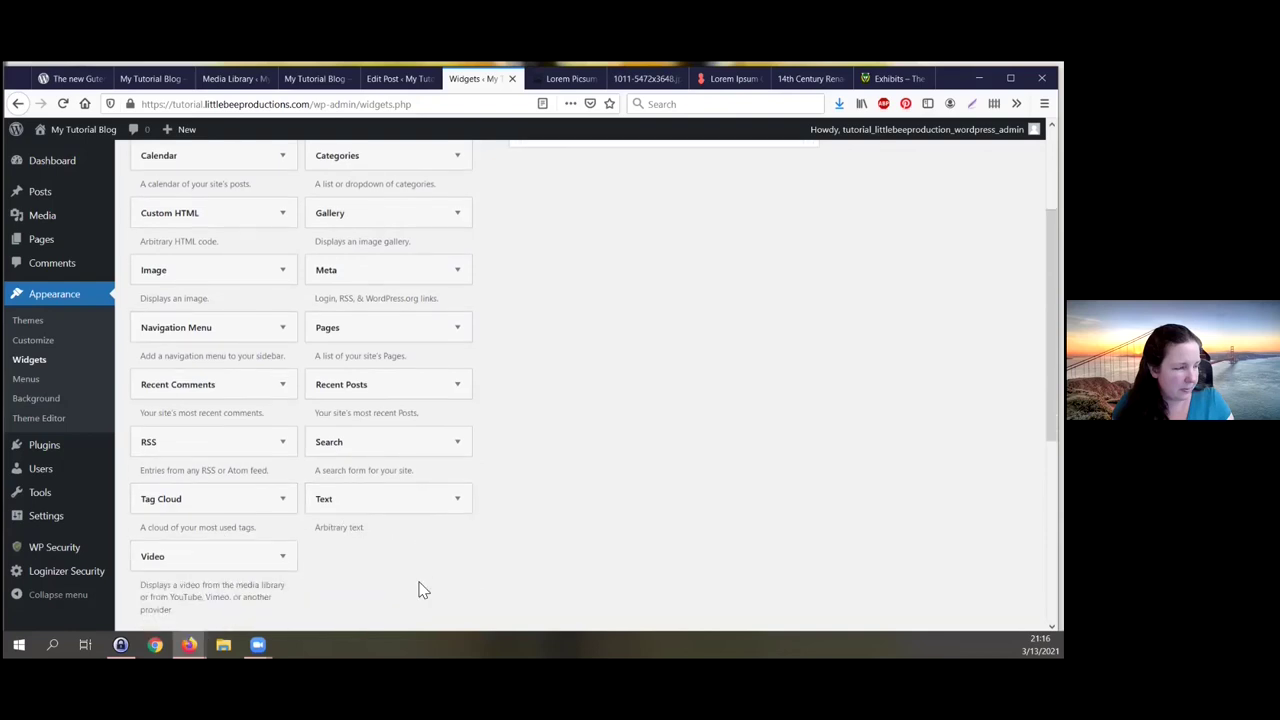
{"action": "scroll", "coordinate": [417, 580], "scroll_direction": "up", "scroll_amount": 2}
{"action": "scroll", "coordinate": [402, 594], "scroll_direction": "down", "scroll_amount": 1}
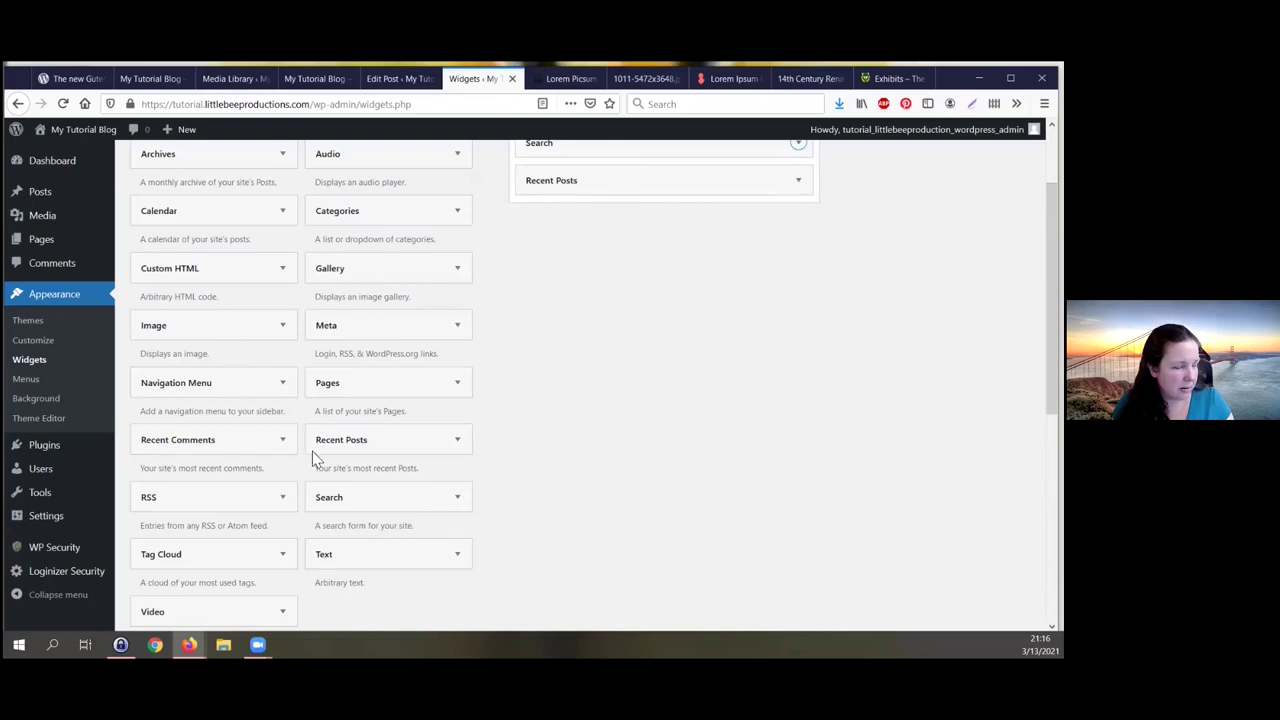
{"action": "left_click_drag", "start_coordinate": [366, 554], "coordinate": [621, 230]}
{"action": "left_click", "coordinate": [589, 385]}
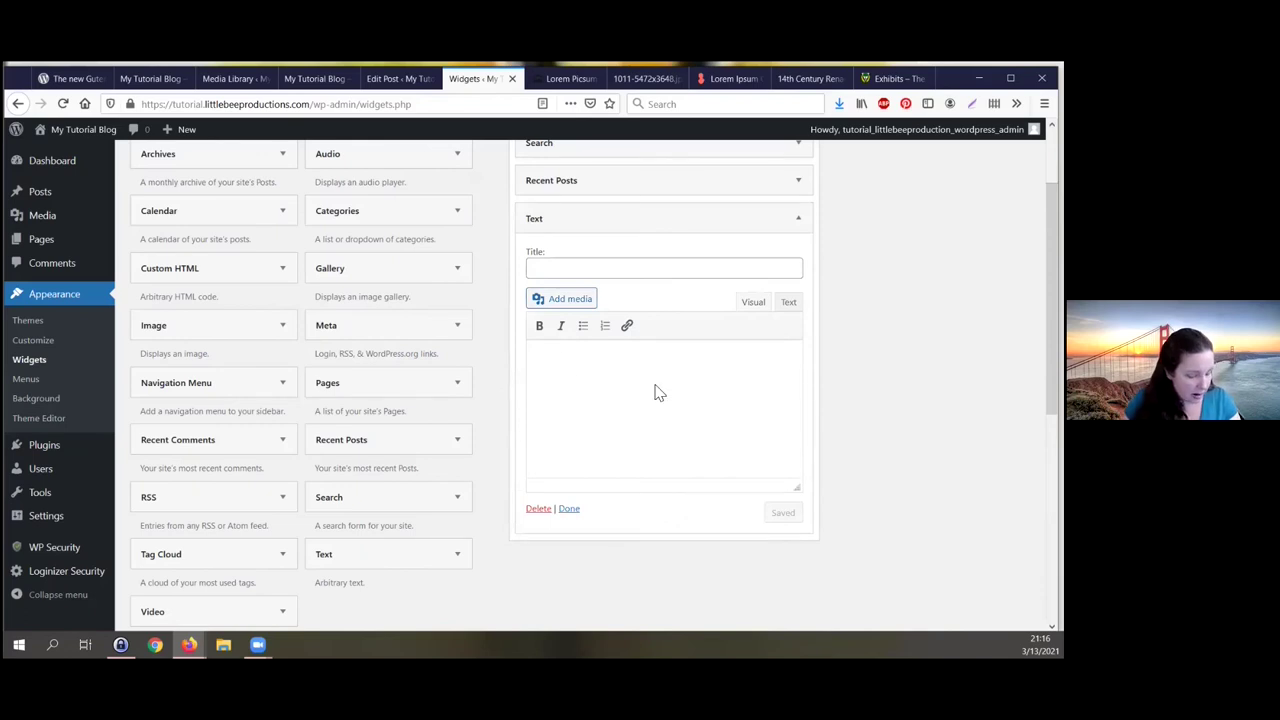
{"action": "type", "text": "This is a tutorial site."}
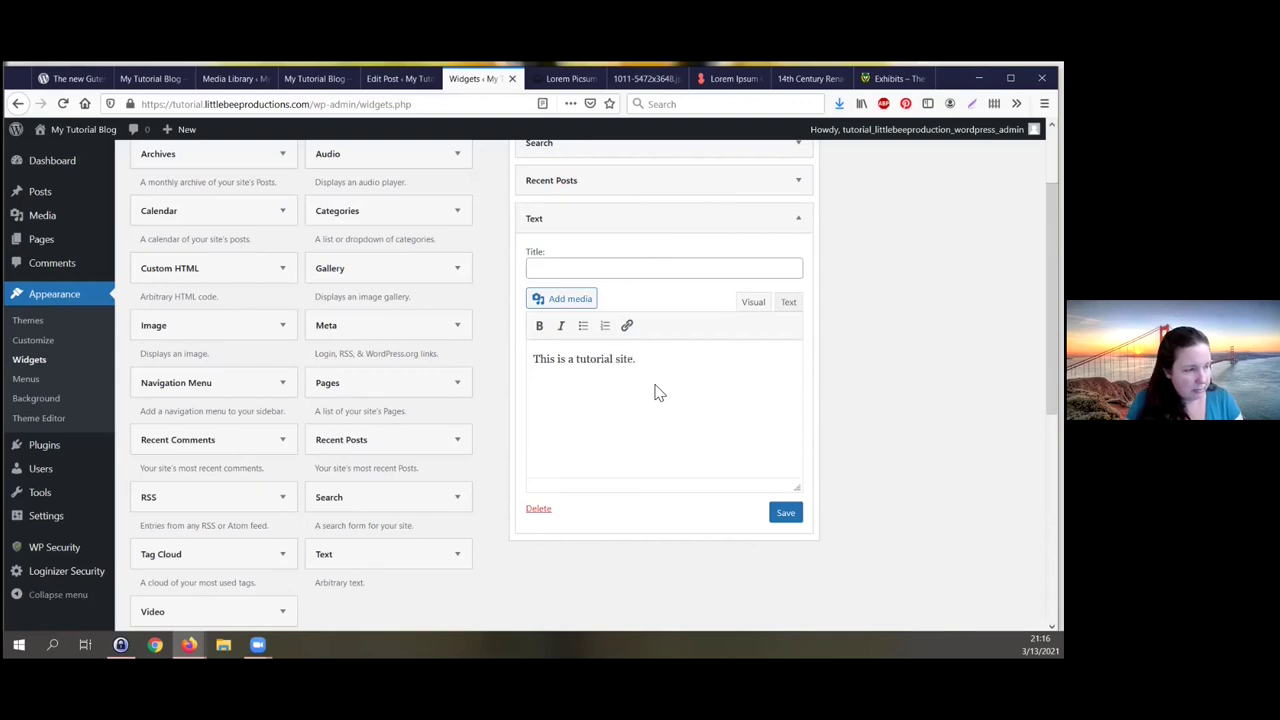
{"action": "left_click", "coordinate": [785, 513]}
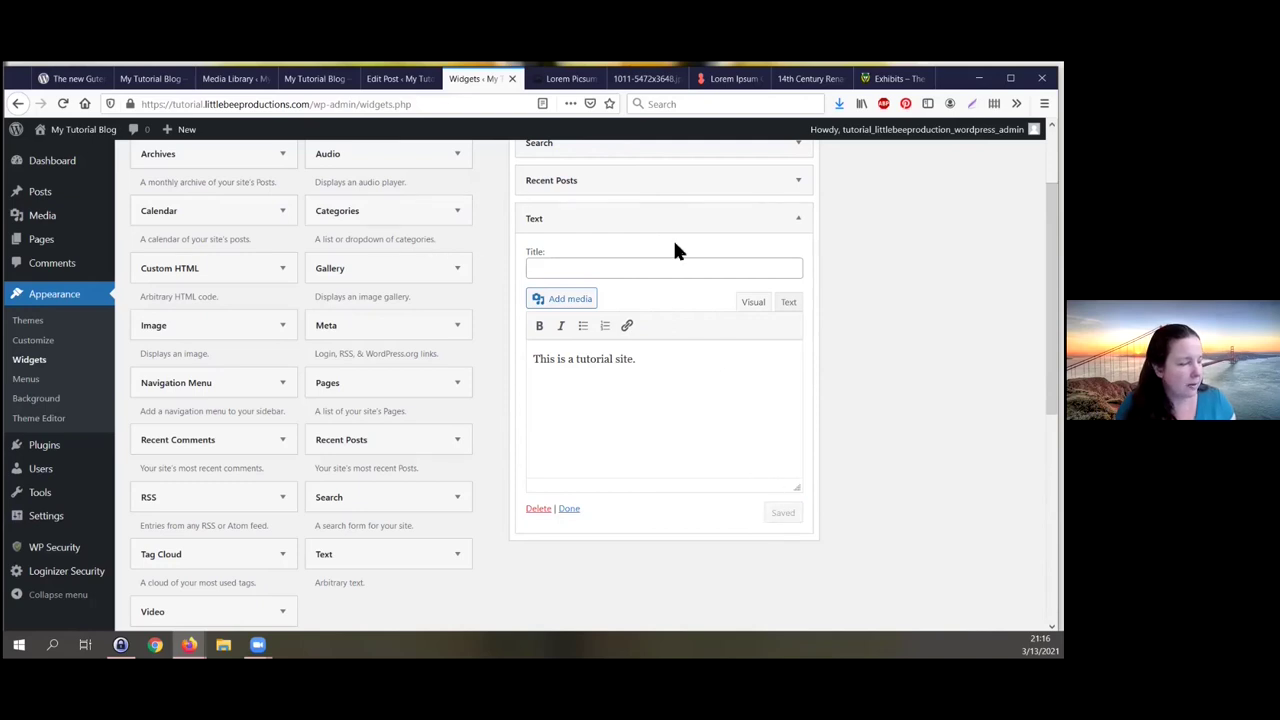
Step: Reload the live site and check the footer for the new text widget
{"action": "left_click", "coordinate": [320, 78]}
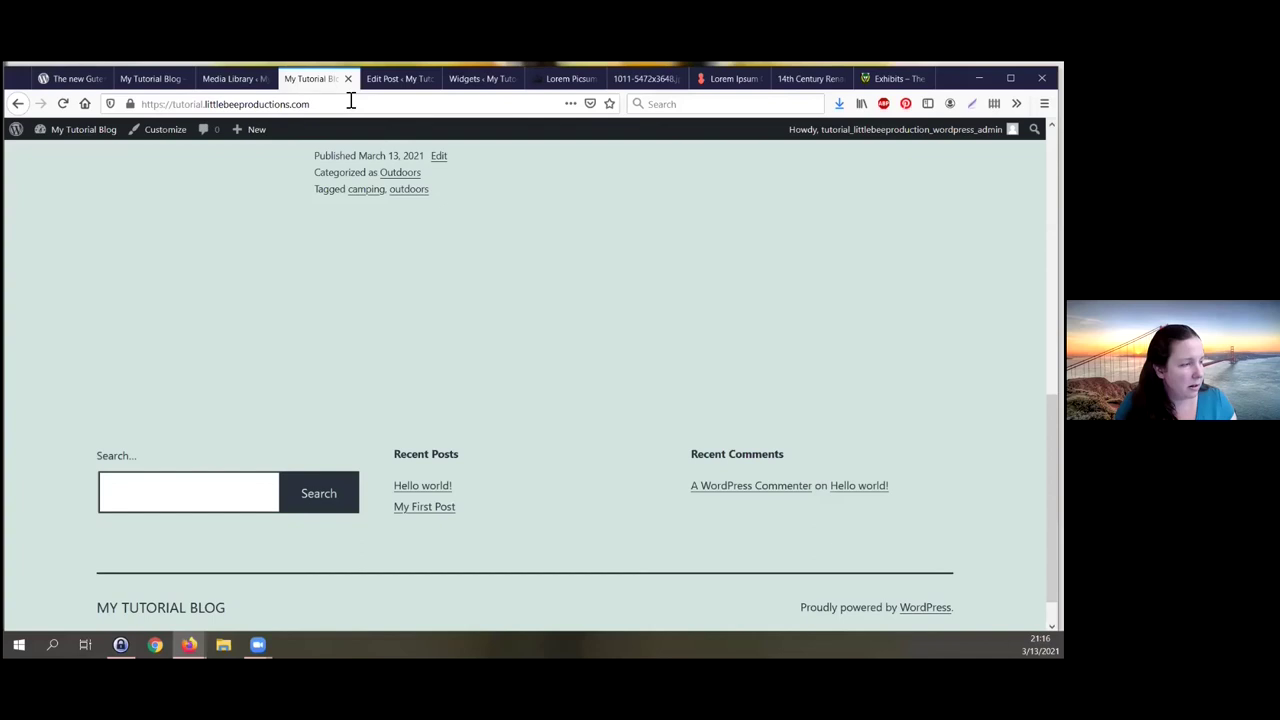
{"action": "left_click", "coordinate": [63, 104]}
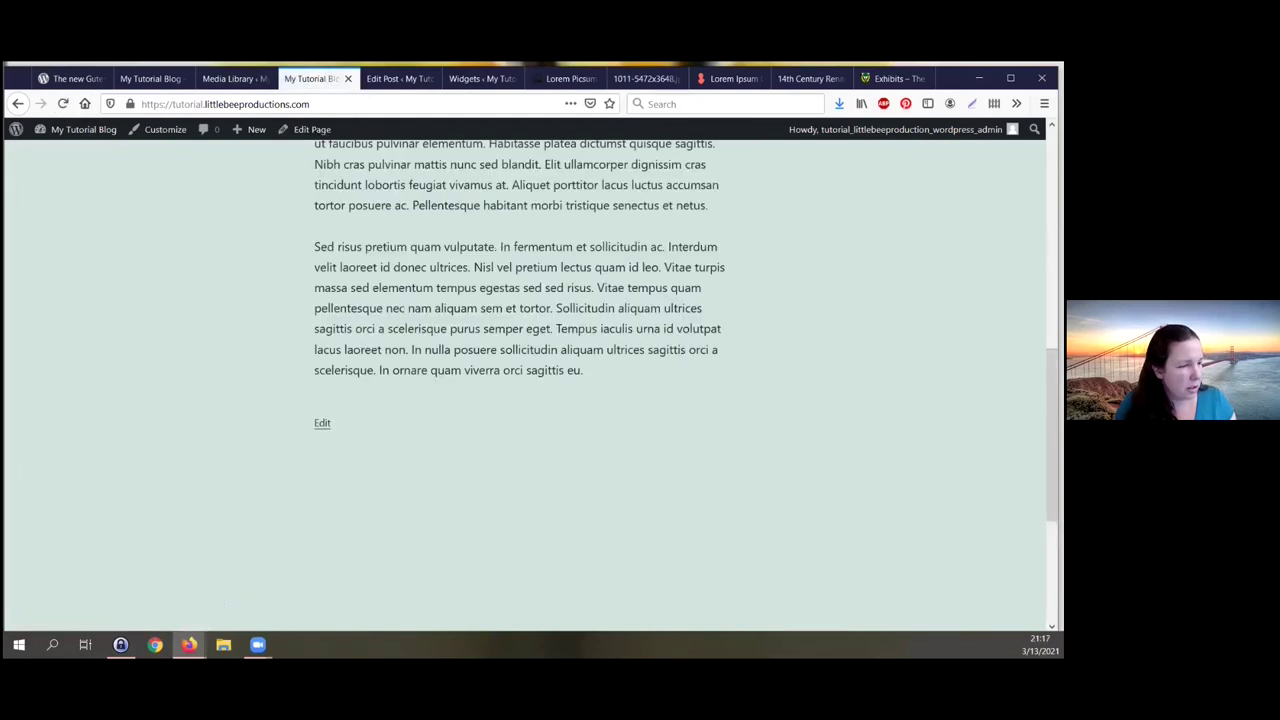
{"action": "scroll", "coordinate": [577, 381], "scroll_direction": "down", "scroll_amount": 5}
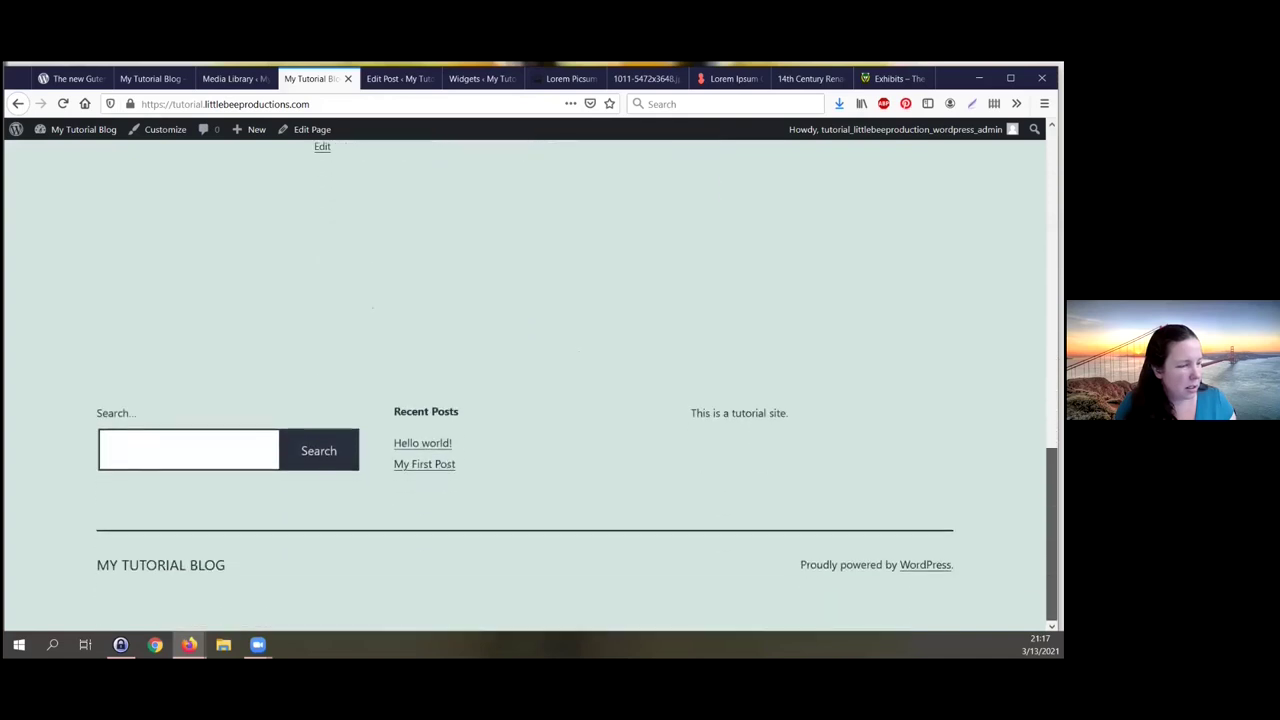
{"action": "left_click_drag", "start_coordinate": [688, 411], "coordinate": [808, 432]}
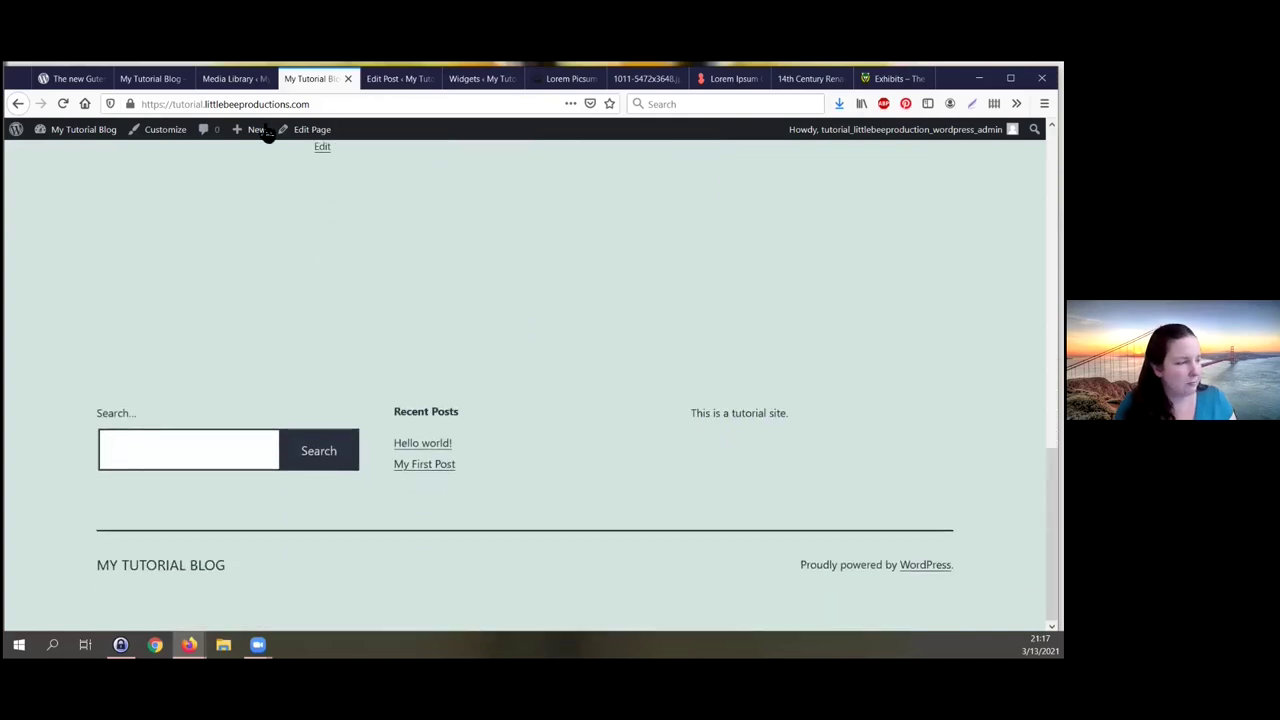
Step: Create a navigation menu named Main Menu
{"action": "left_click", "coordinate": [483, 79]}
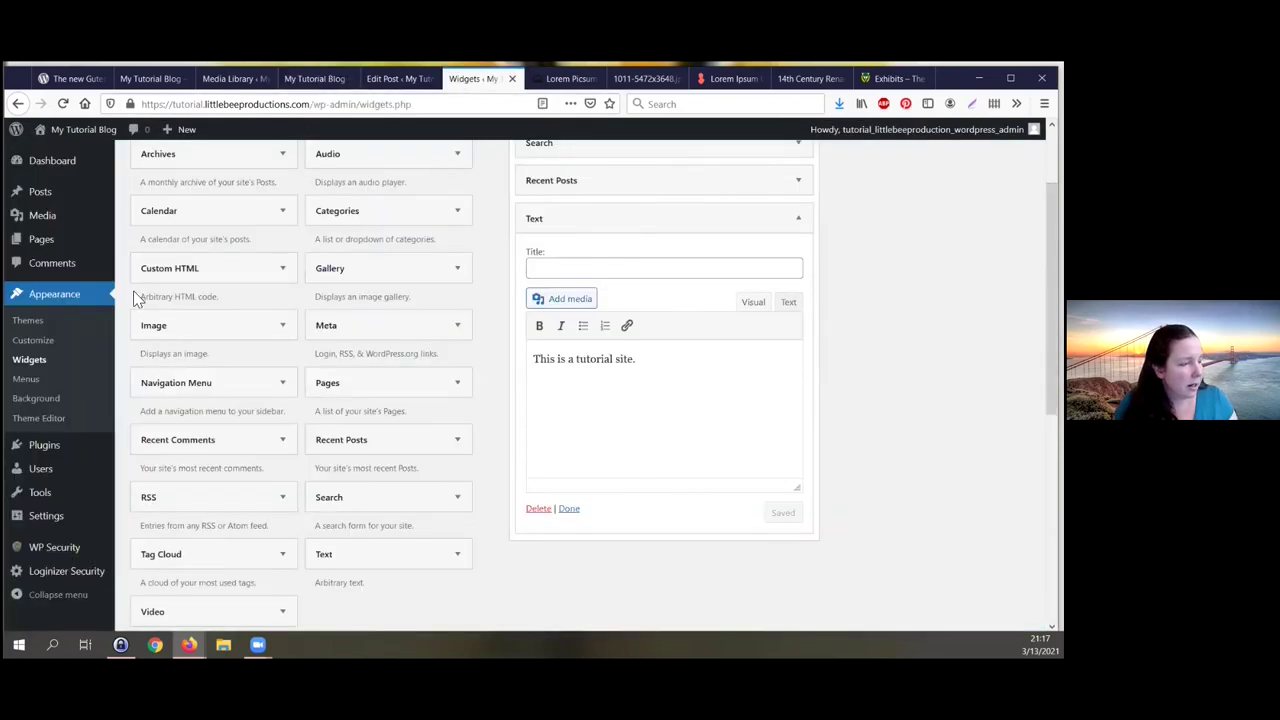
{"action": "left_click", "coordinate": [38, 390]}
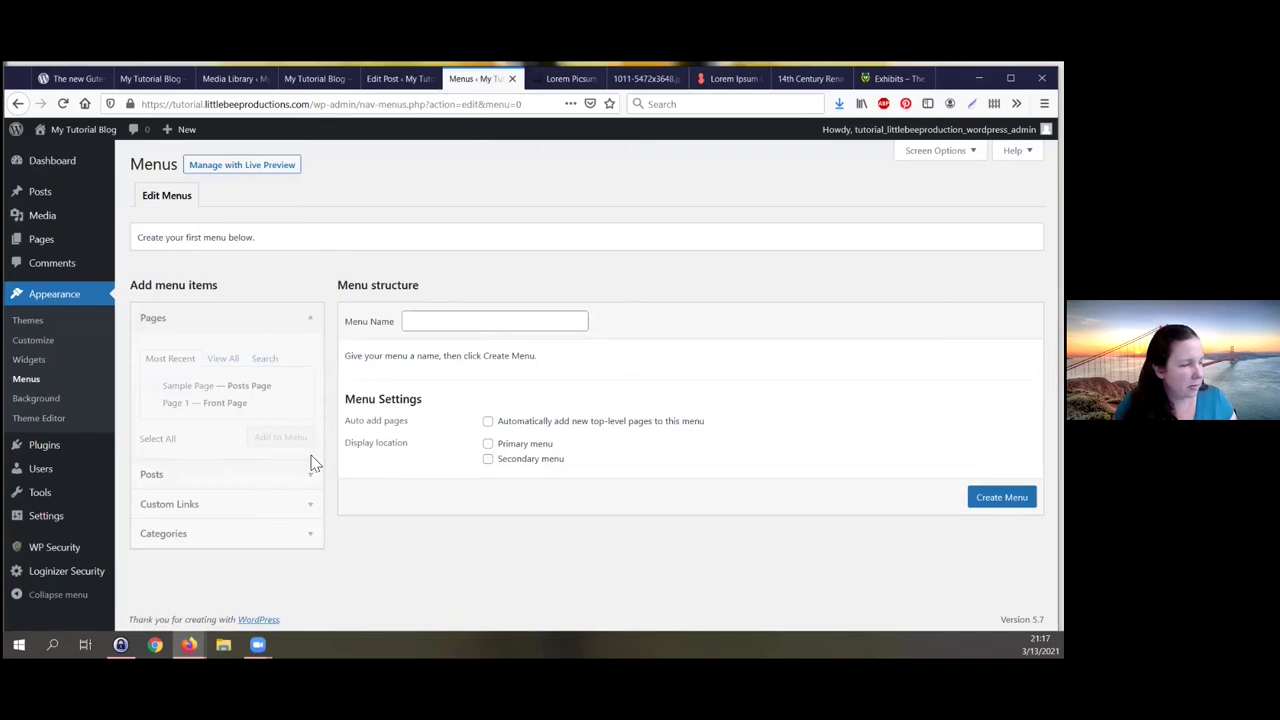
{"action": "left_click", "coordinate": [500, 322]}
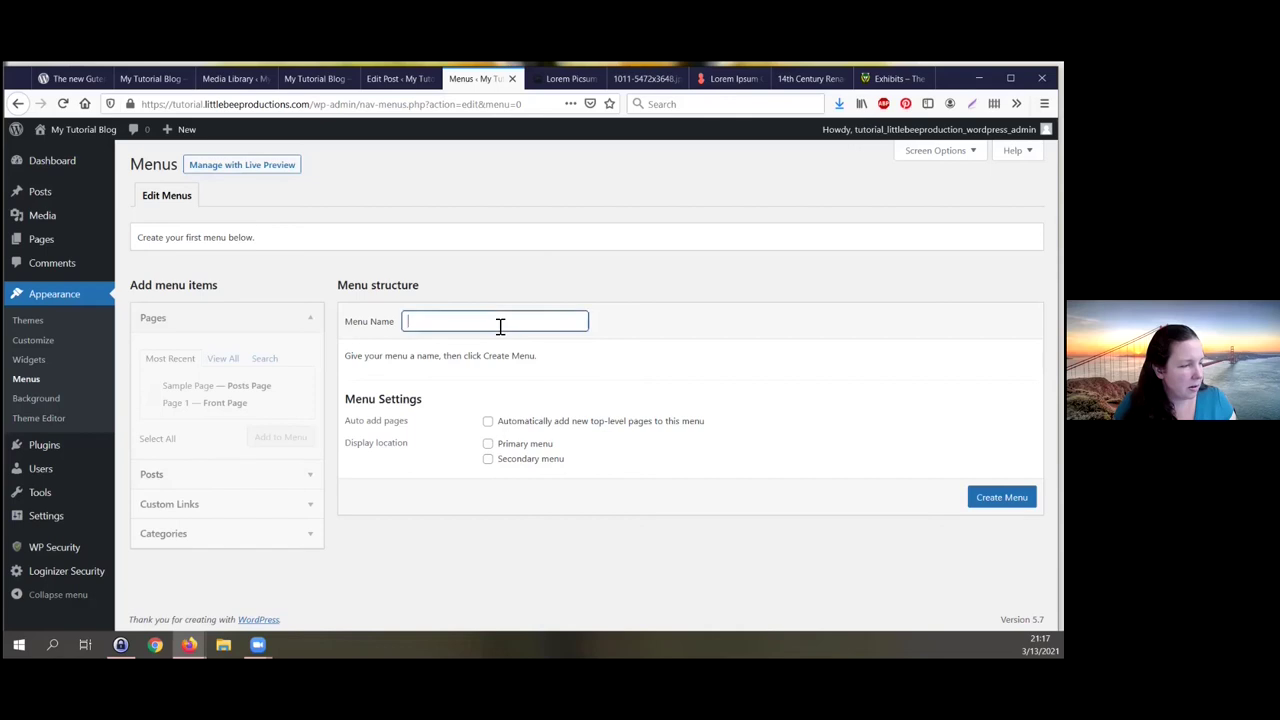
{"action": "type", "text": "M"}
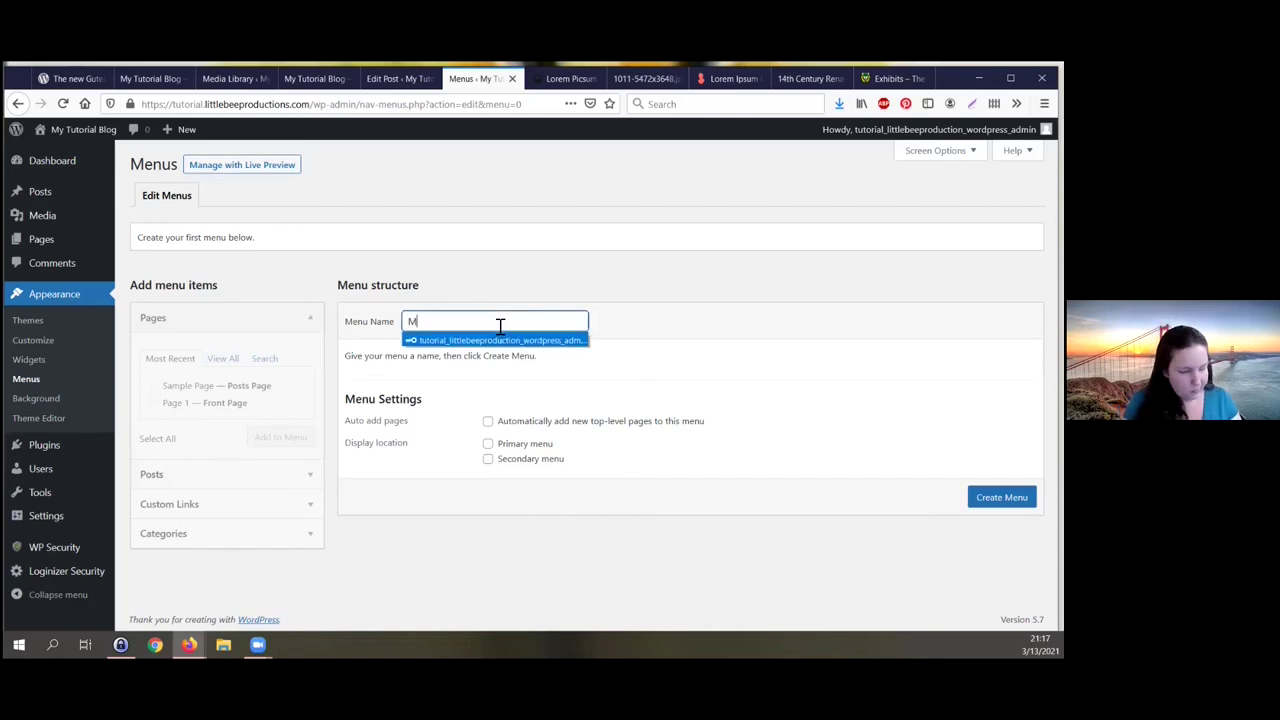
{"action": "type", "text": "ain Menu"}
{"action": "key", "text": "Return"}
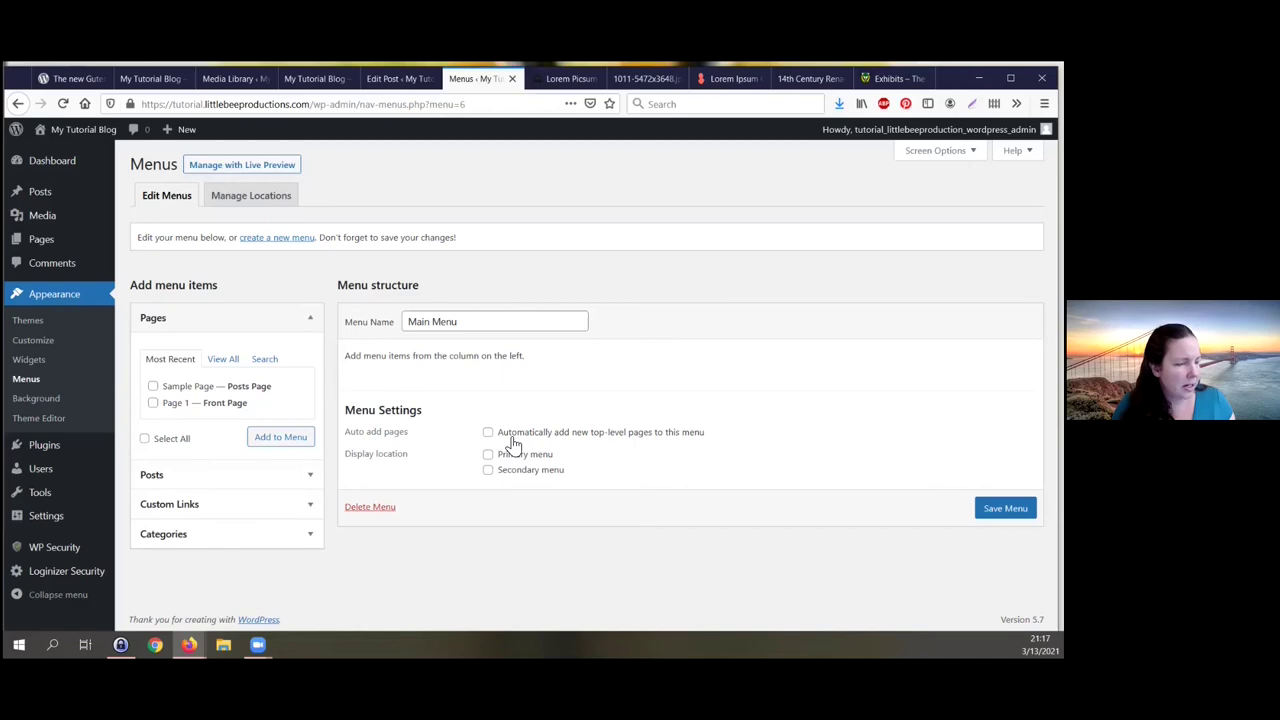
Step: Add Sample Page and Page 1 to Main Menu, placing Page 1 first
{"action": "left_click", "coordinate": [152, 404]}
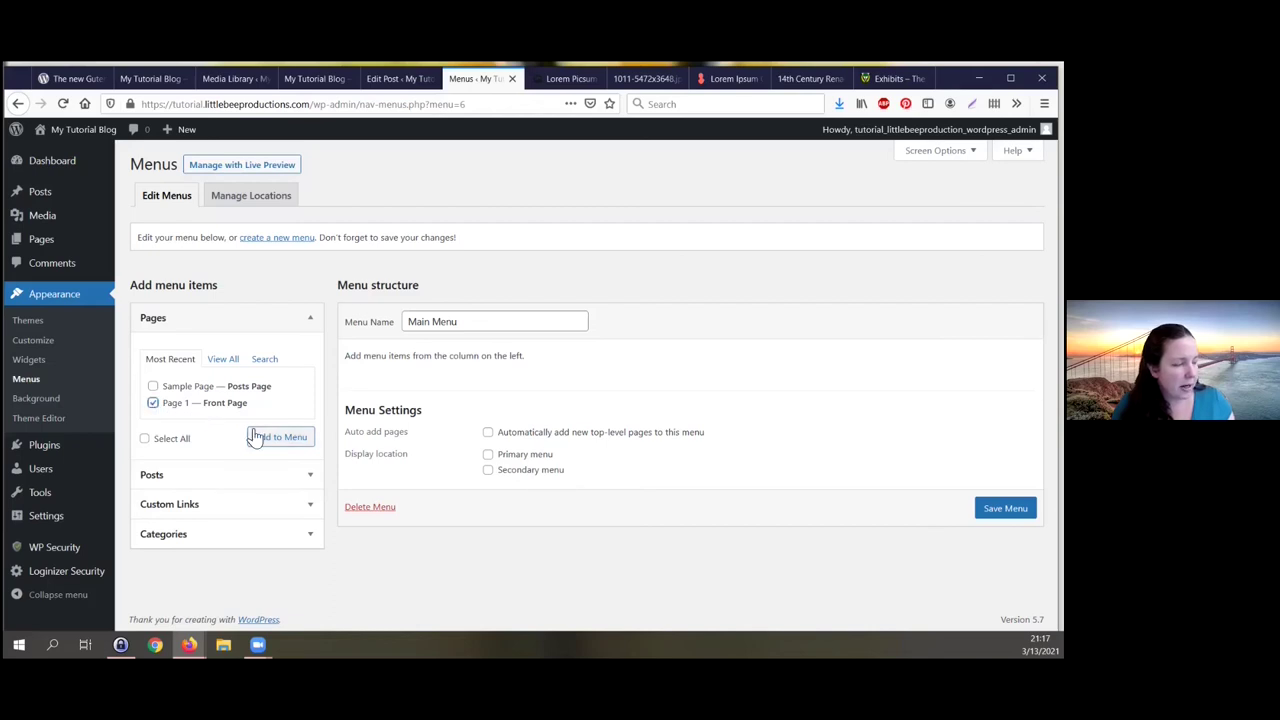
{"action": "left_click", "coordinate": [152, 392]}
{"action": "left_click", "coordinate": [162, 387]}
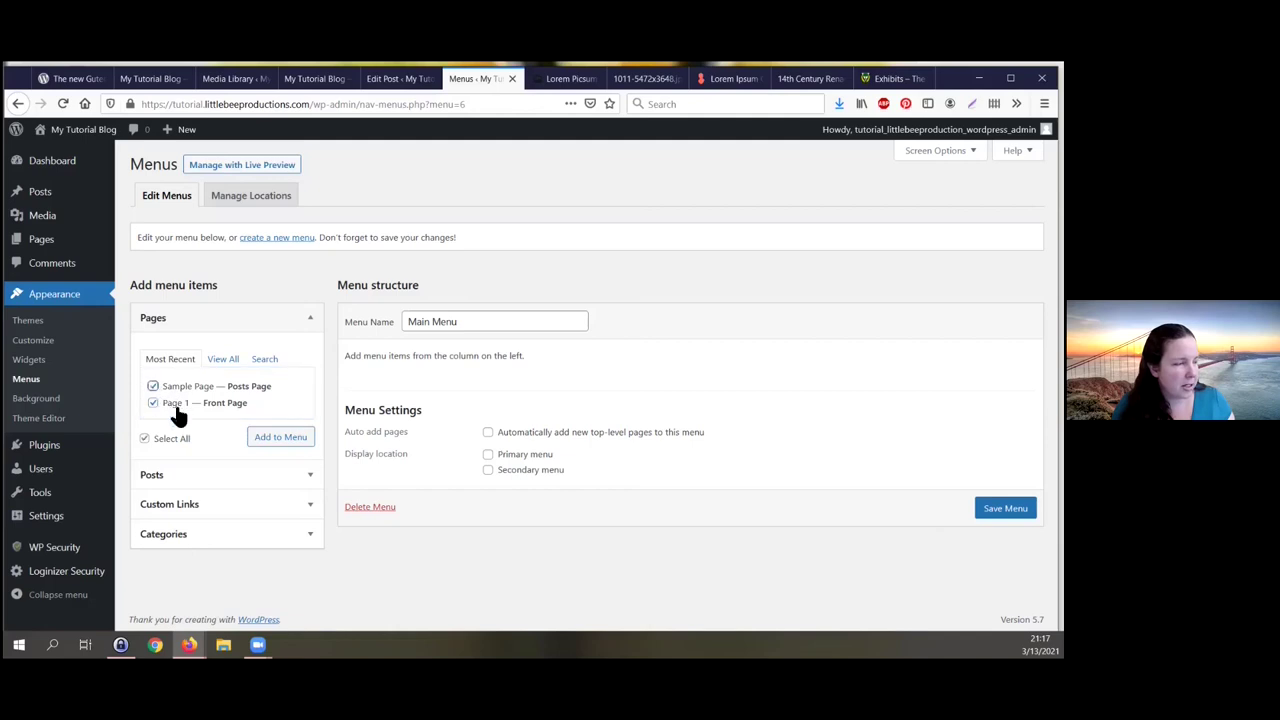
{"action": "left_click", "coordinate": [281, 445]}
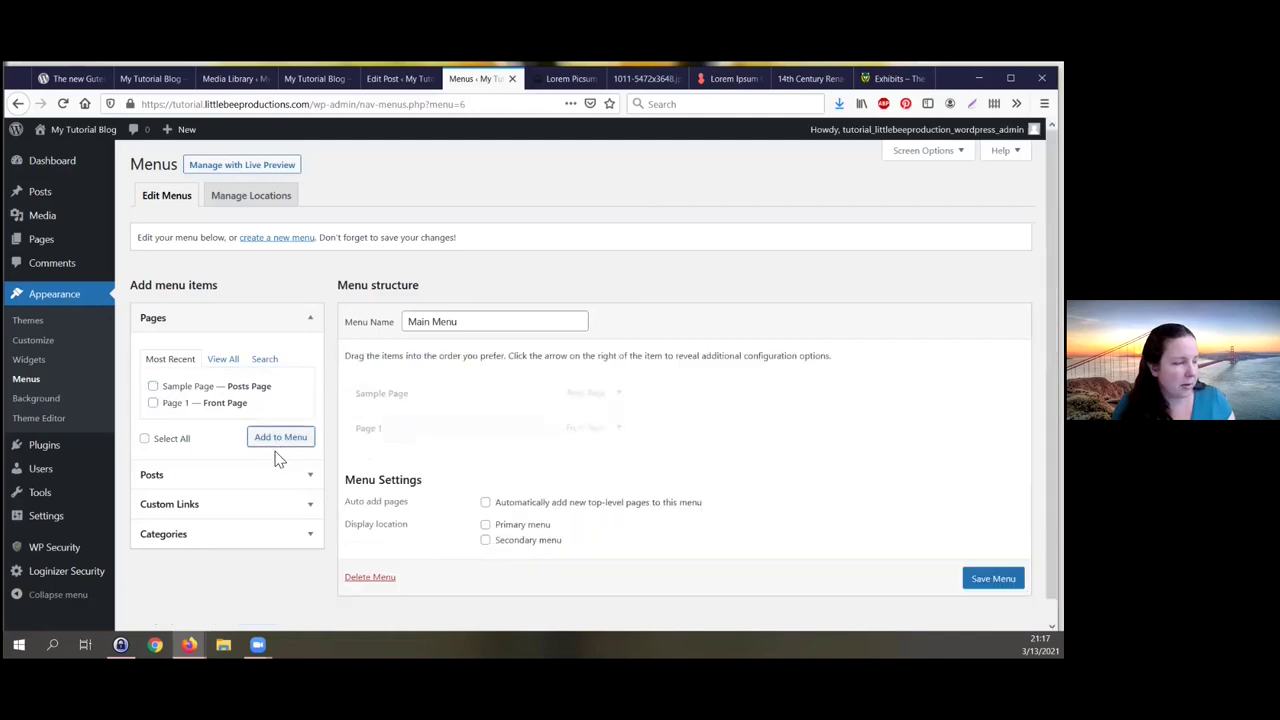
{"action": "left_click_drag", "start_coordinate": [424, 441], "coordinate": [405, 421]}
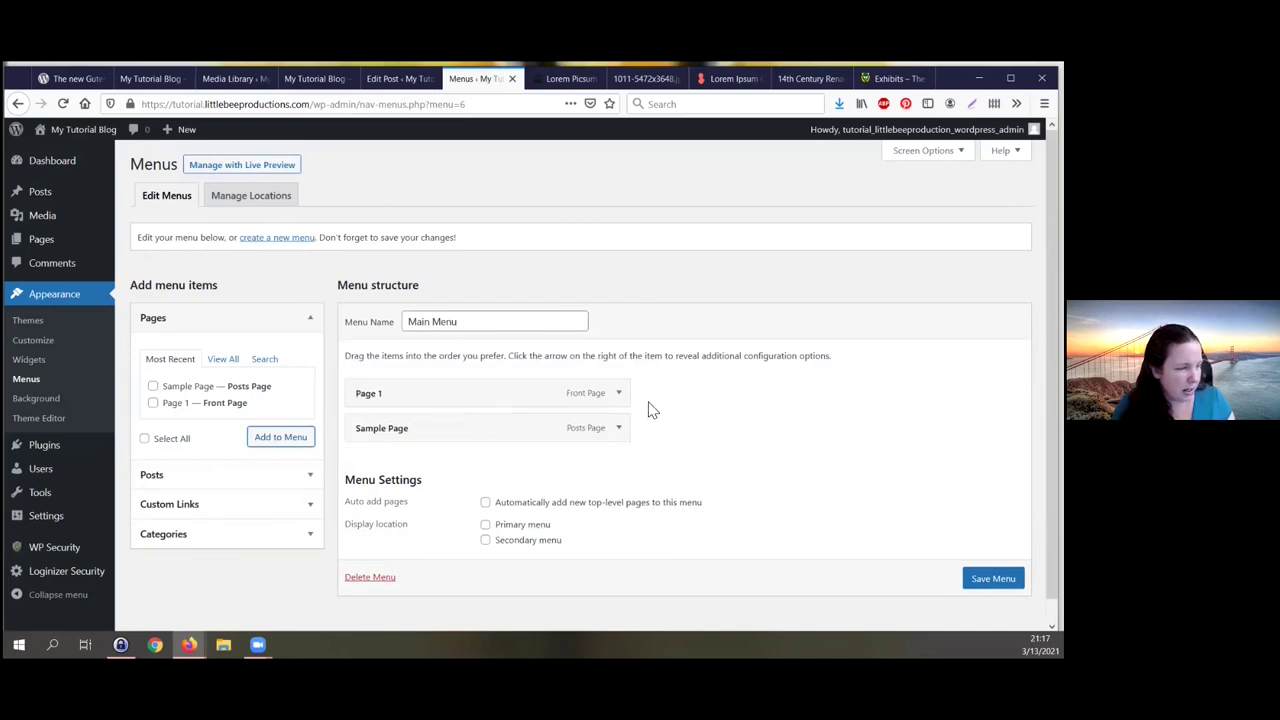
Step: Set the navigation label of the Page 1 menu item to Home
{"action": "left_click", "coordinate": [618, 395]}
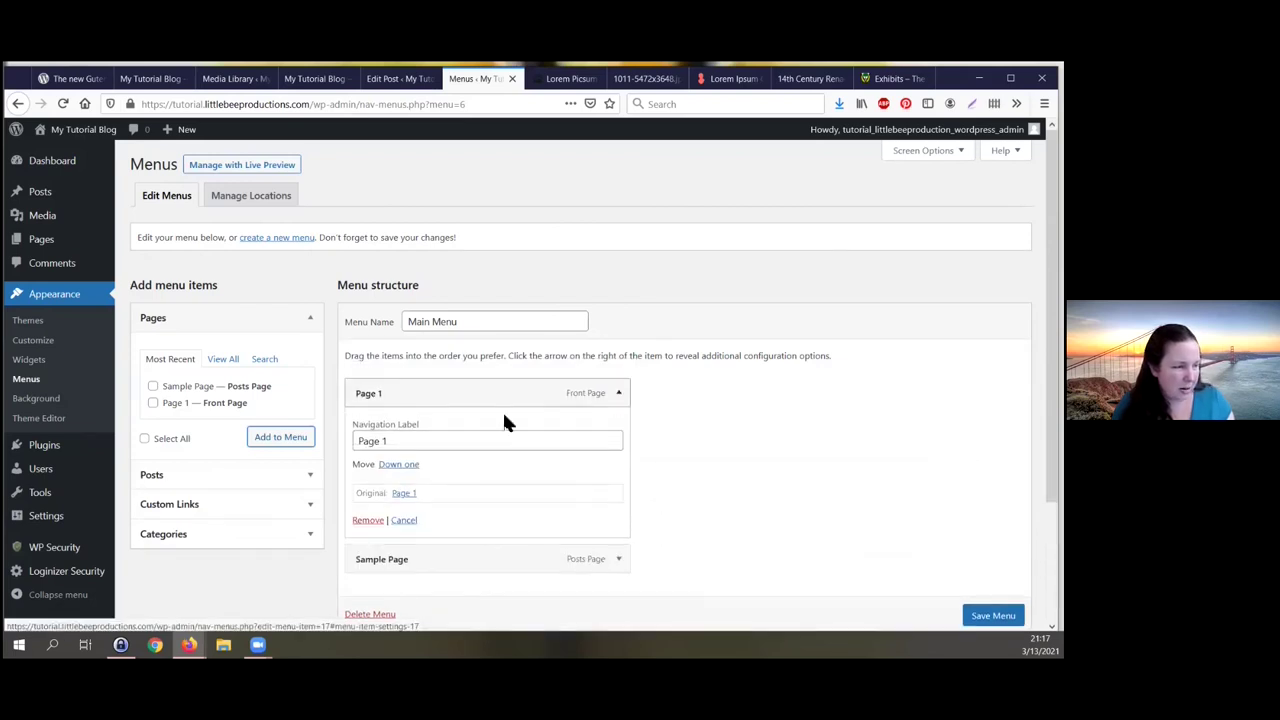
{"action": "left_click", "coordinate": [381, 443]}
{"action": "left_click_drag", "start_coordinate": [381, 443], "coordinate": [352, 452]}
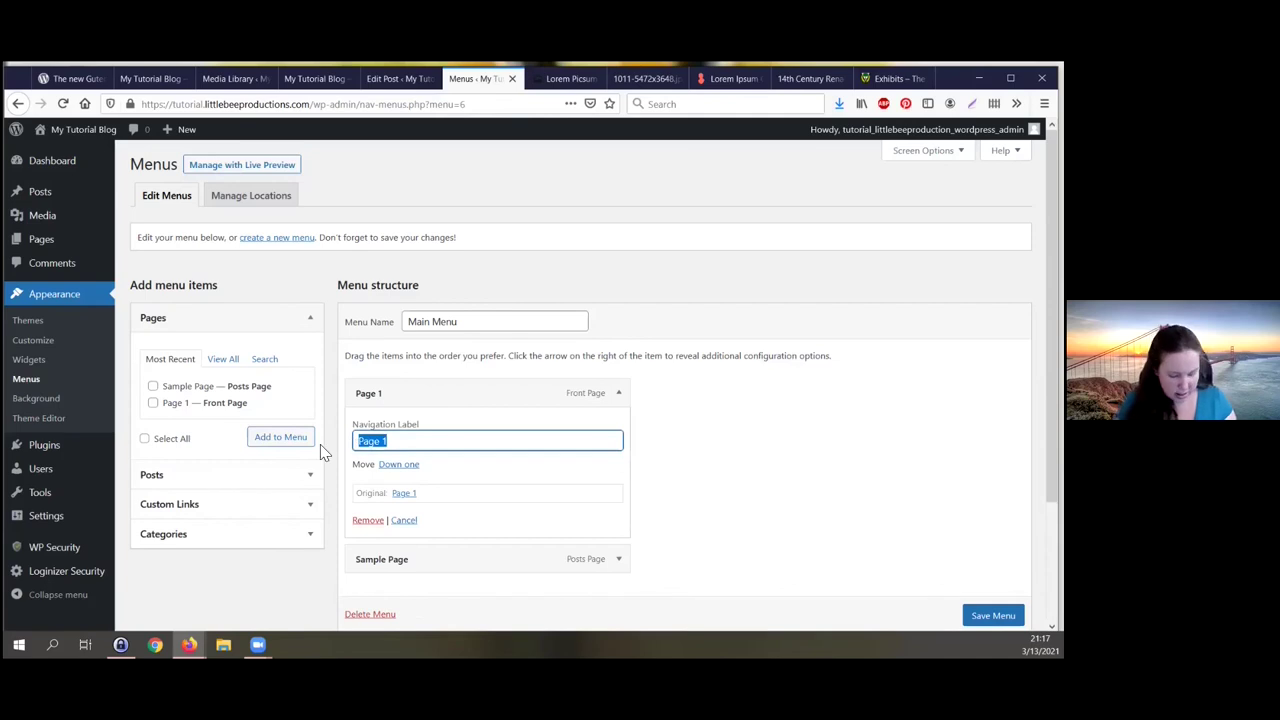
{"action": "type", "text": "Home"}
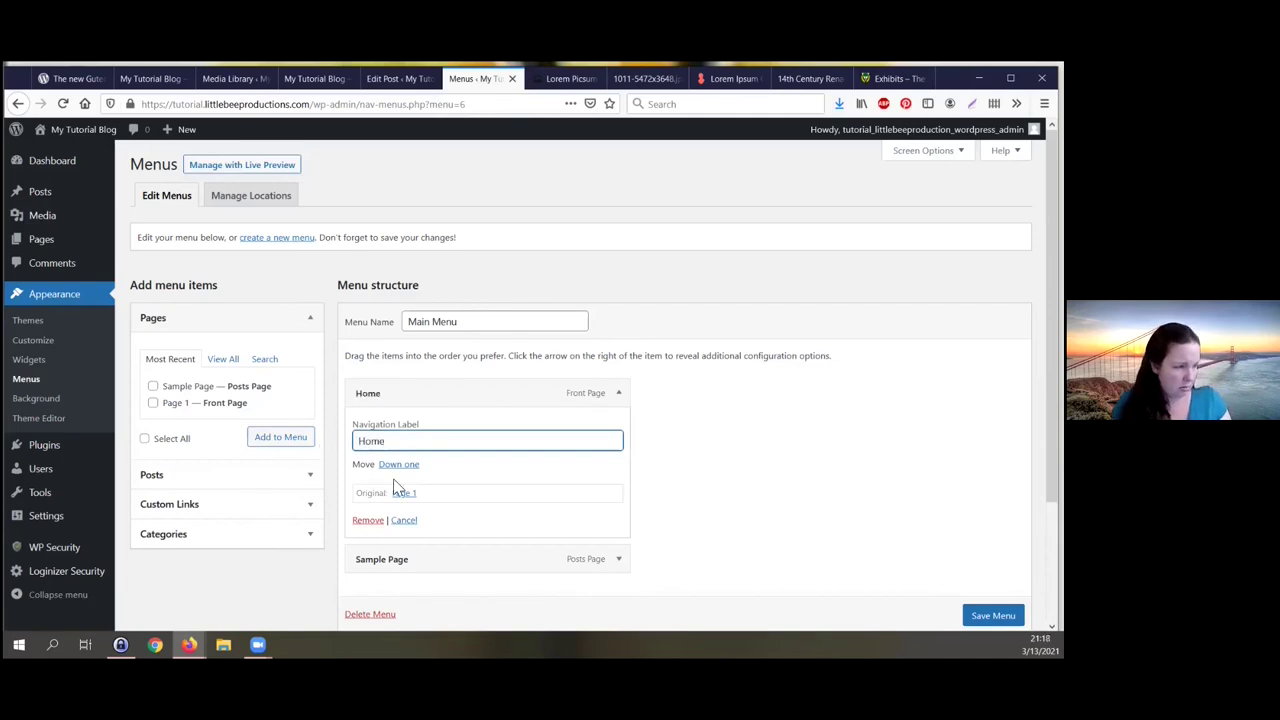
{"action": "left_click", "coordinate": [658, 443]}
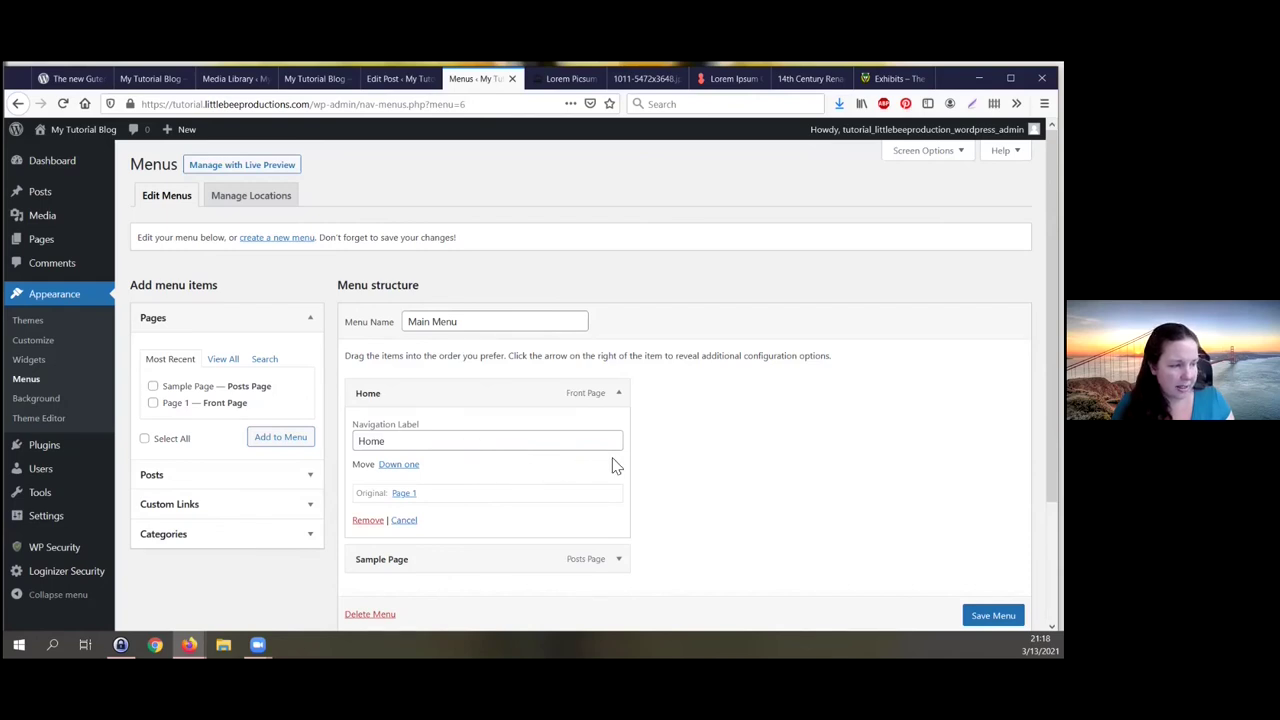
Step: Set the navigation label of the Sample Page menu item to Posts and save Main Menu
{"action": "scroll", "coordinate": [611, 463], "scroll_direction": "down", "scroll_amount": 2}
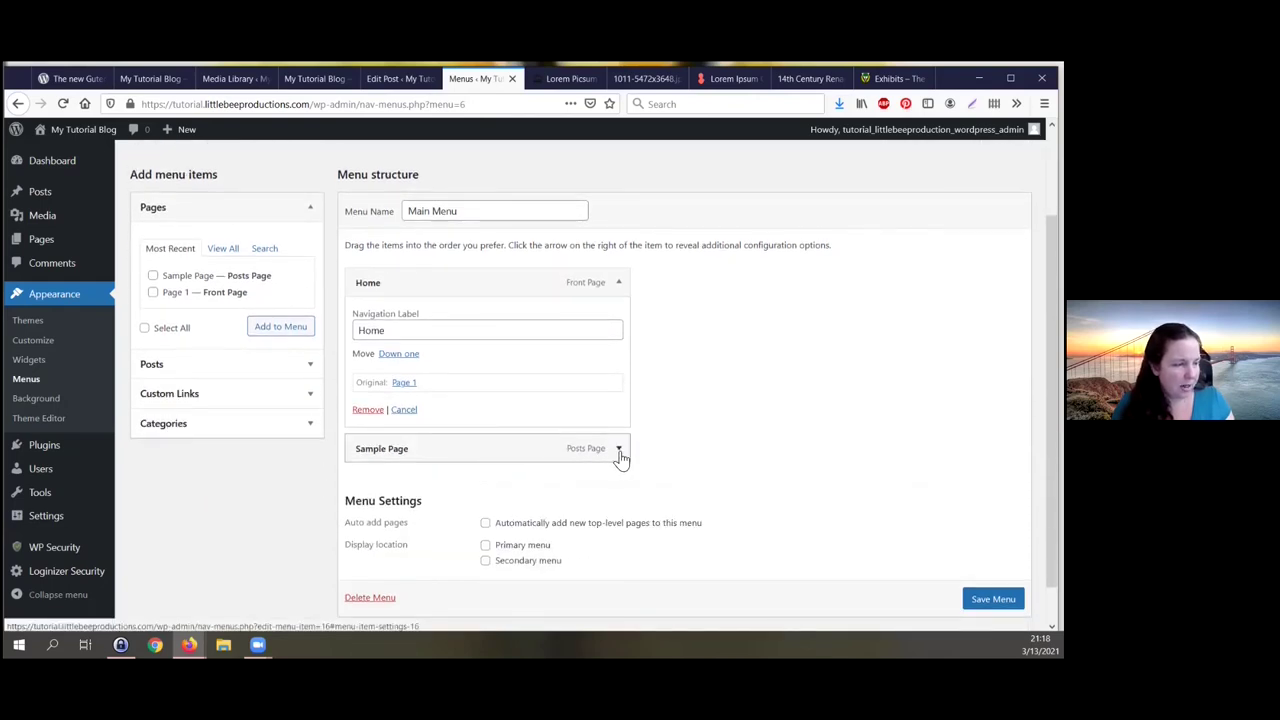
{"action": "left_click", "coordinate": [618, 450]}
{"action": "left_click", "coordinate": [403, 498]}
{"action": "triple_click", "coordinate": [403, 498]}
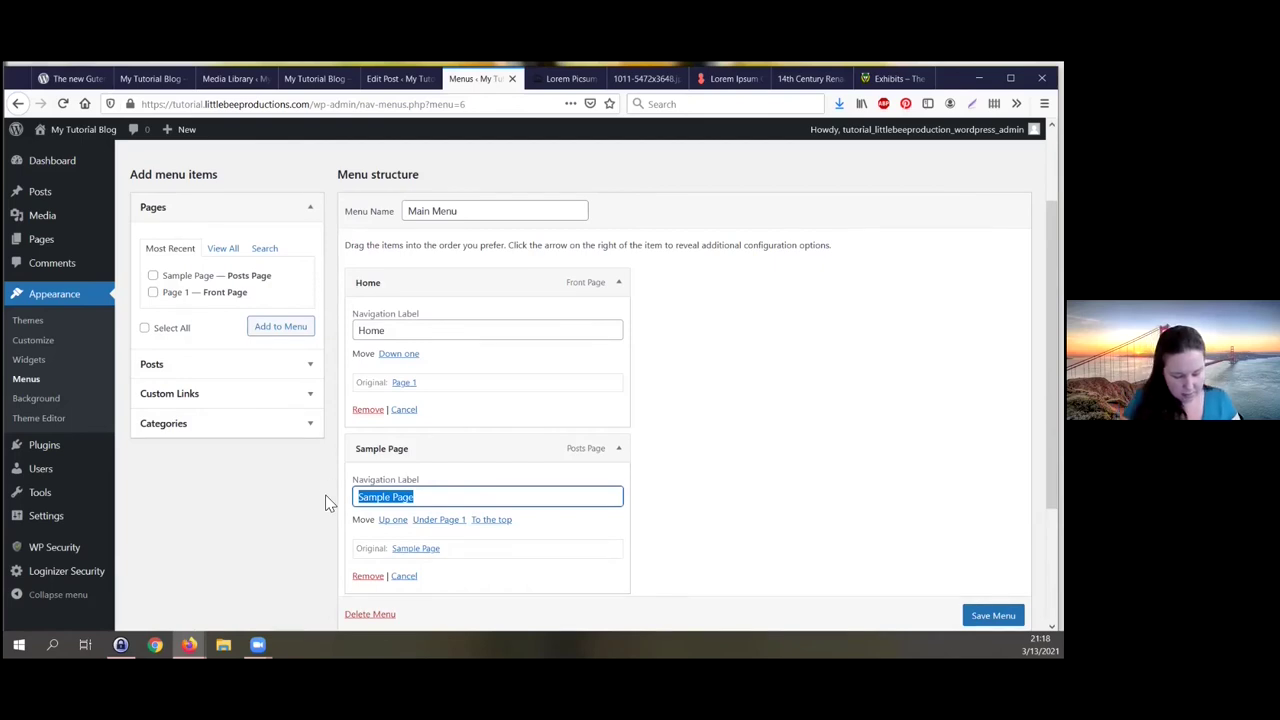
{"action": "type", "text": "Posts"}
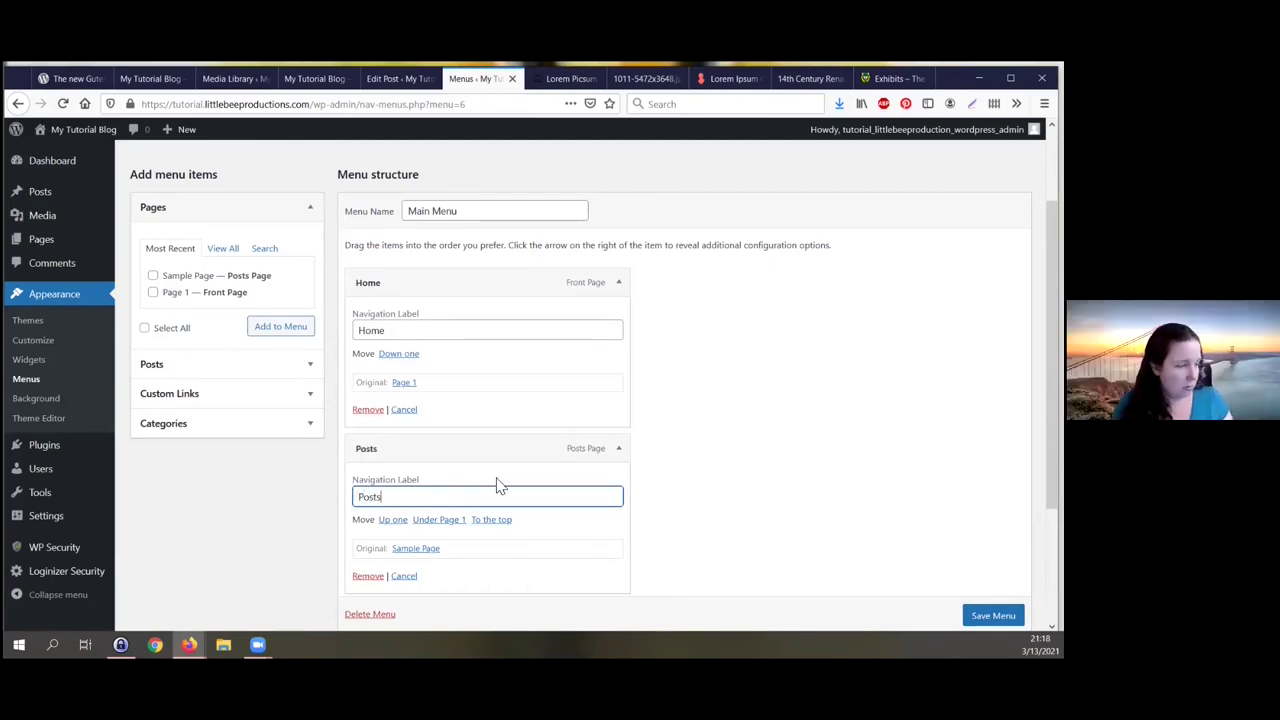
{"action": "left_click", "coordinate": [618, 451]}
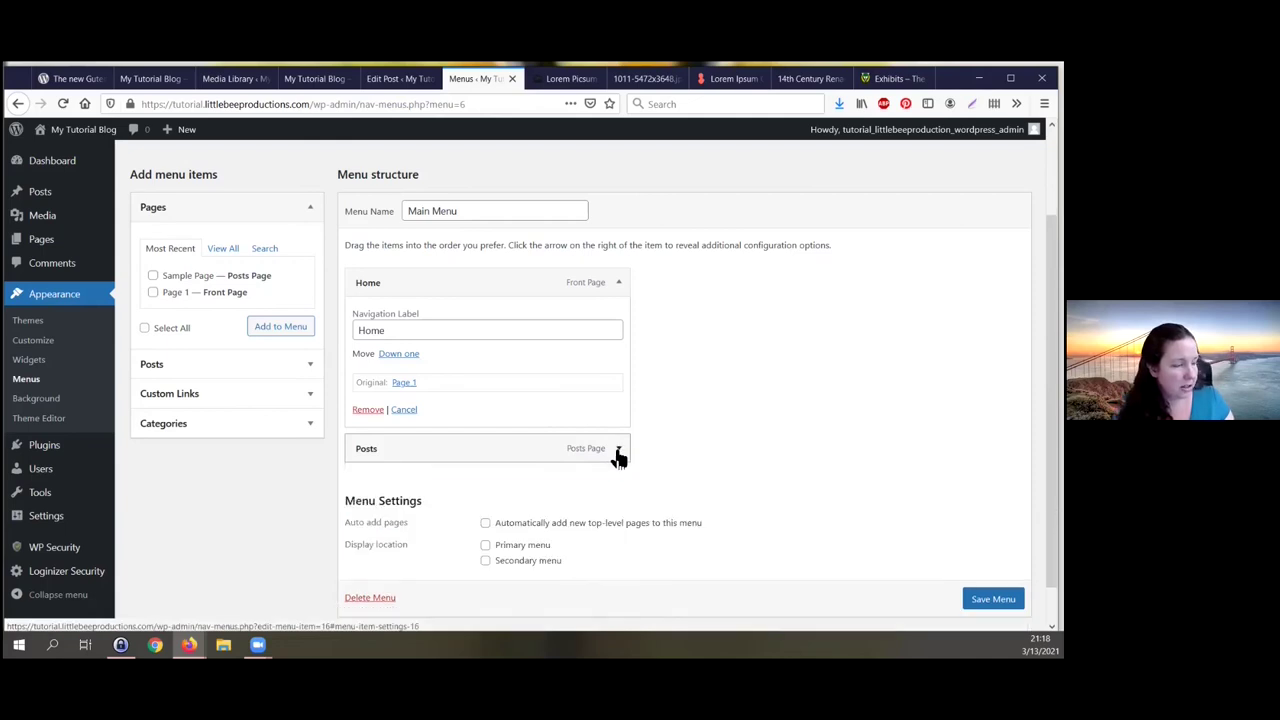
{"action": "left_click", "coordinate": [617, 284]}
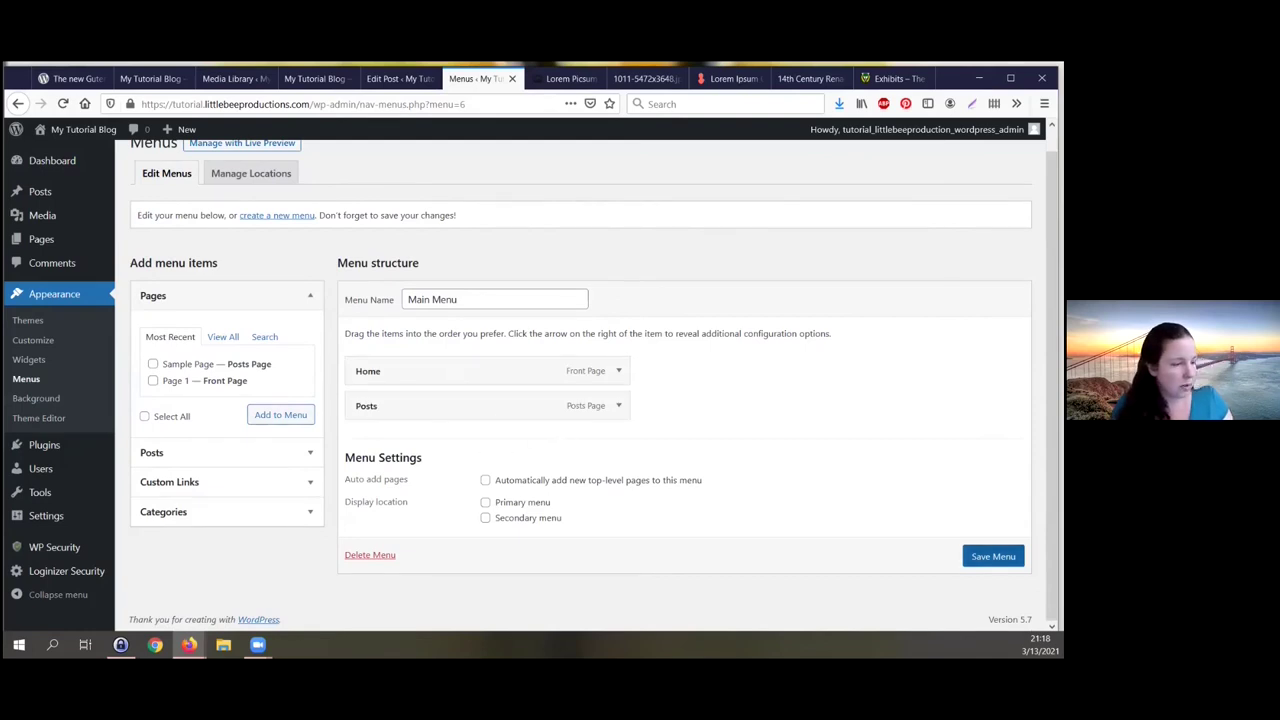
{"action": "left_click", "coordinate": [993, 556]}
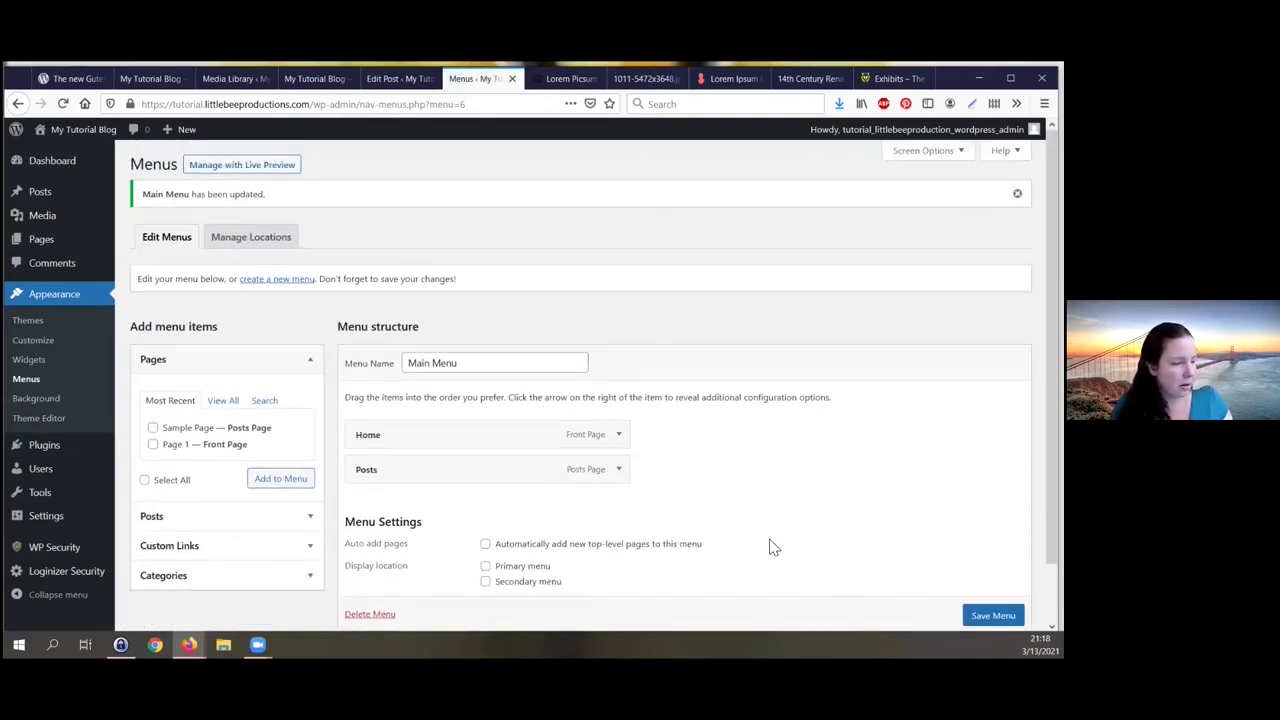
Step: Assign Main Menu to the Primary menu display location and save the menu
{"action": "scroll", "coordinate": [766, 466], "scroll_direction": "down", "scroll_amount": 2}
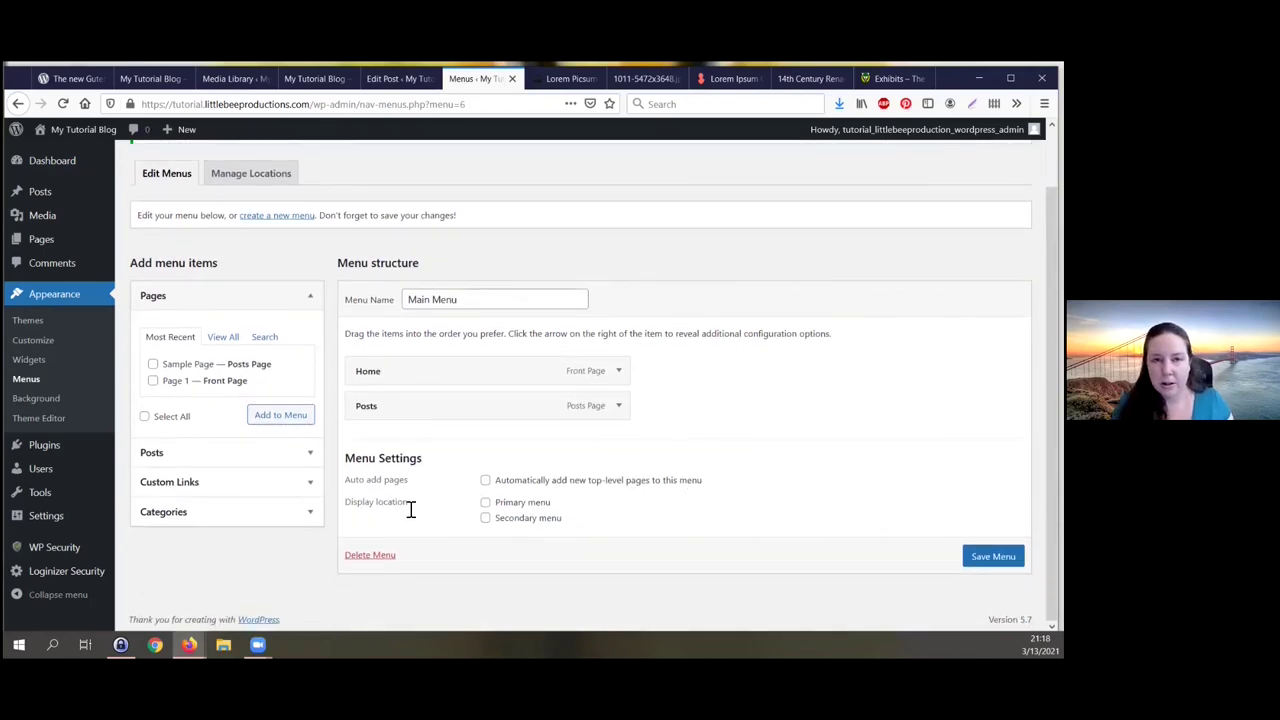
{"action": "left_click", "coordinate": [485, 503]}
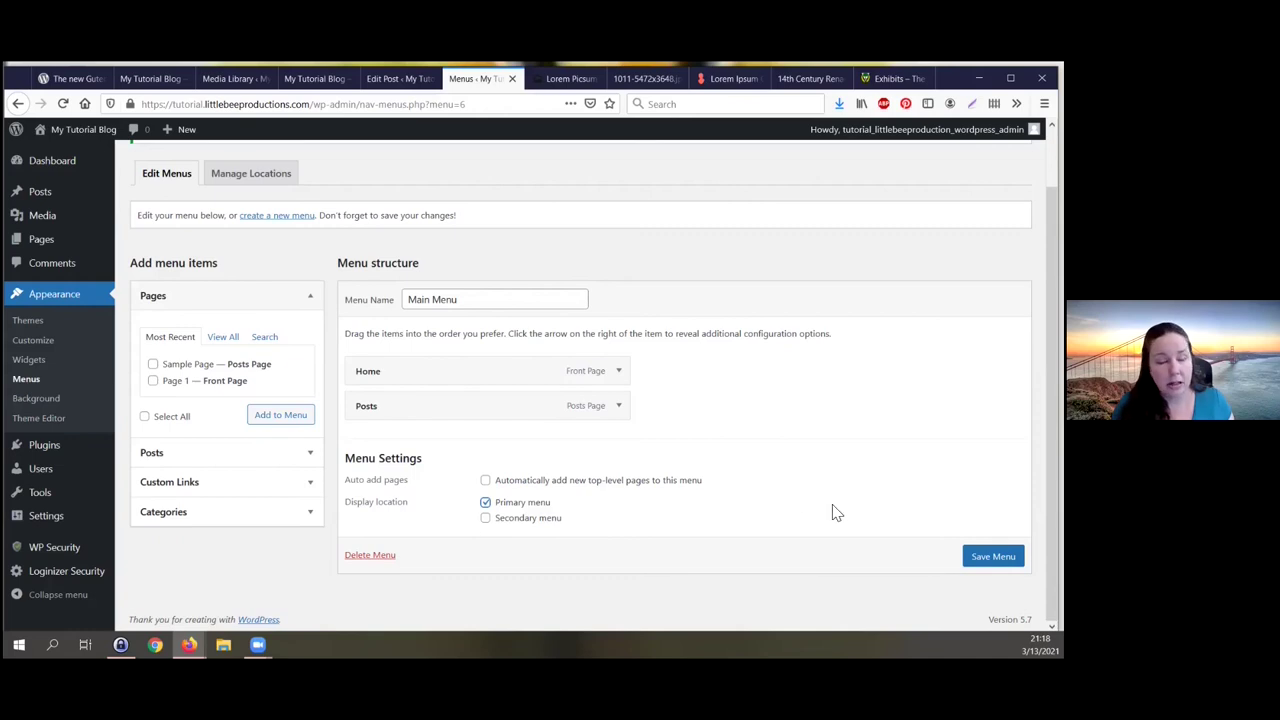
{"action": "key", "text": "Return"}
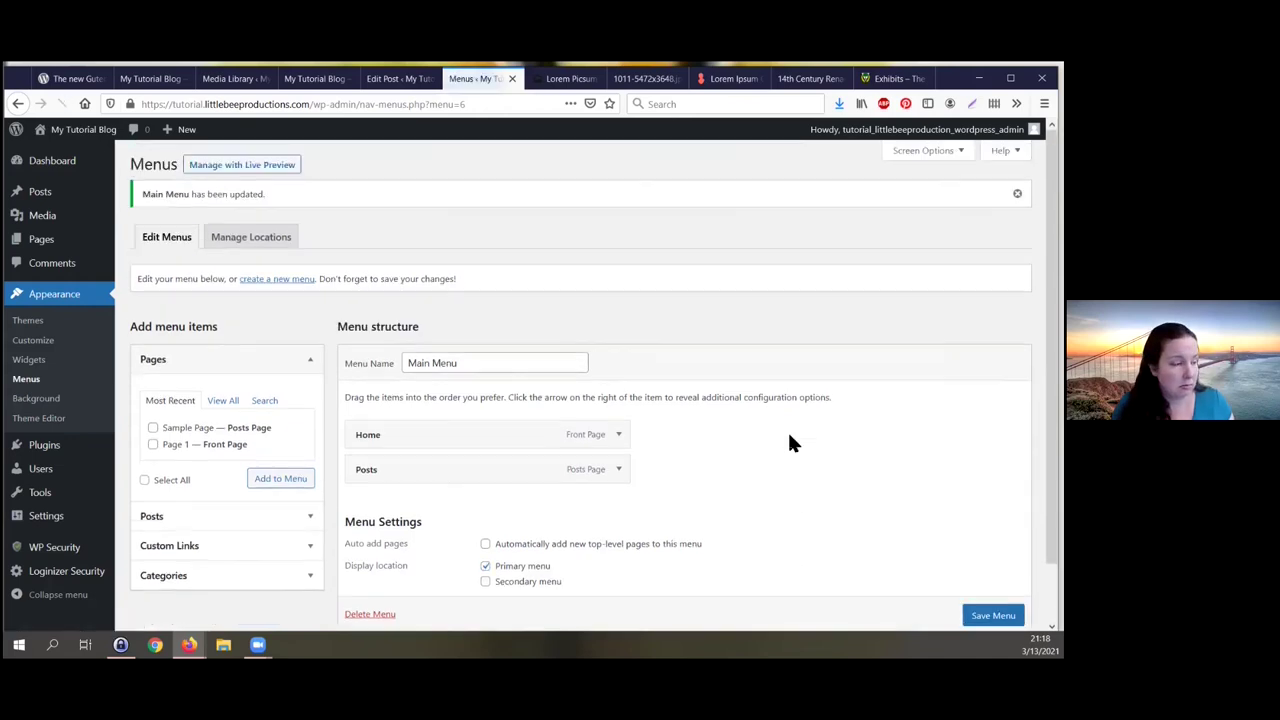
Step: Add the Outdoors category to Main Menu as its last item and save the menu
{"action": "scroll", "coordinate": [400, 490], "scroll_direction": "down", "scroll_amount": 2}
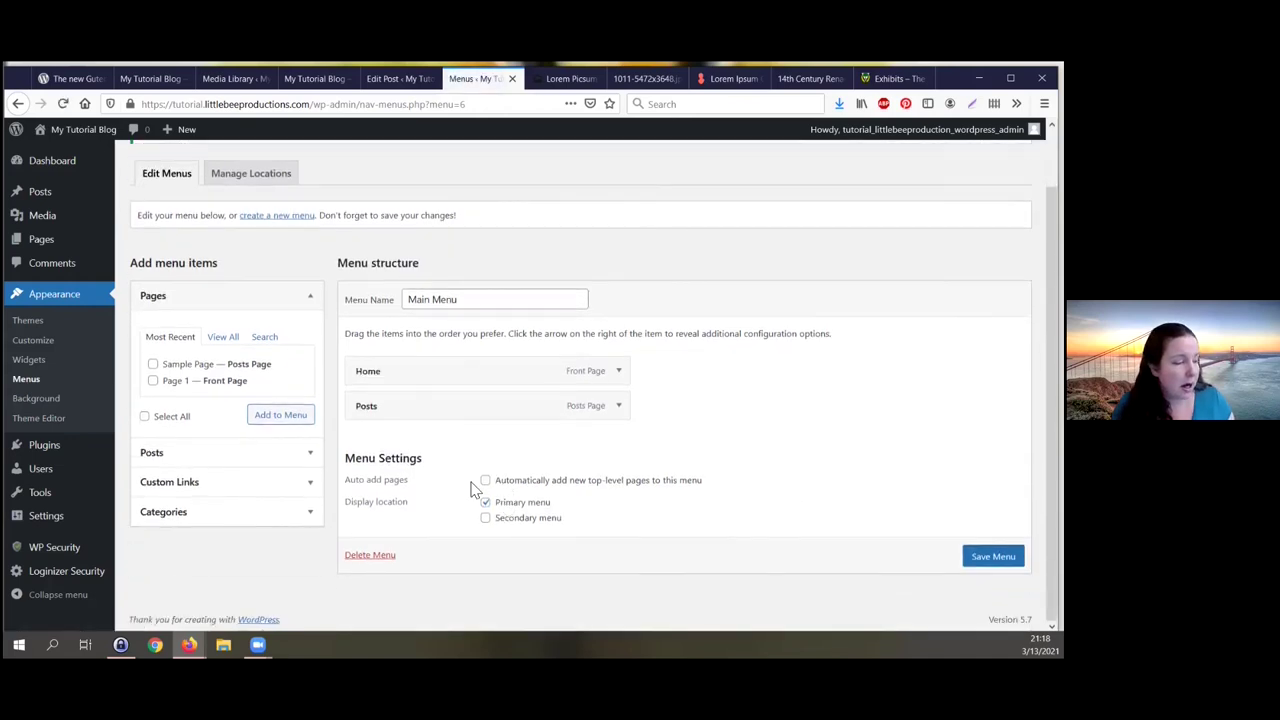
{"action": "left_click", "coordinate": [248, 495]}
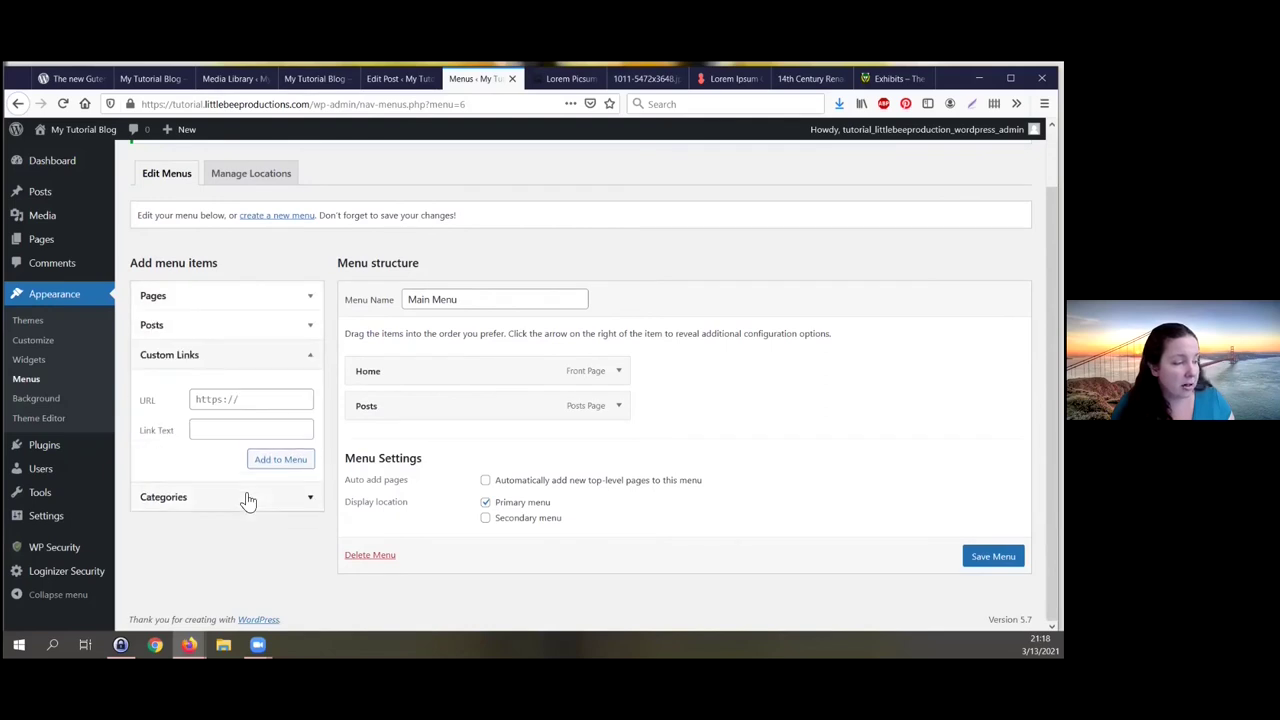
{"action": "left_click", "coordinate": [239, 402]}
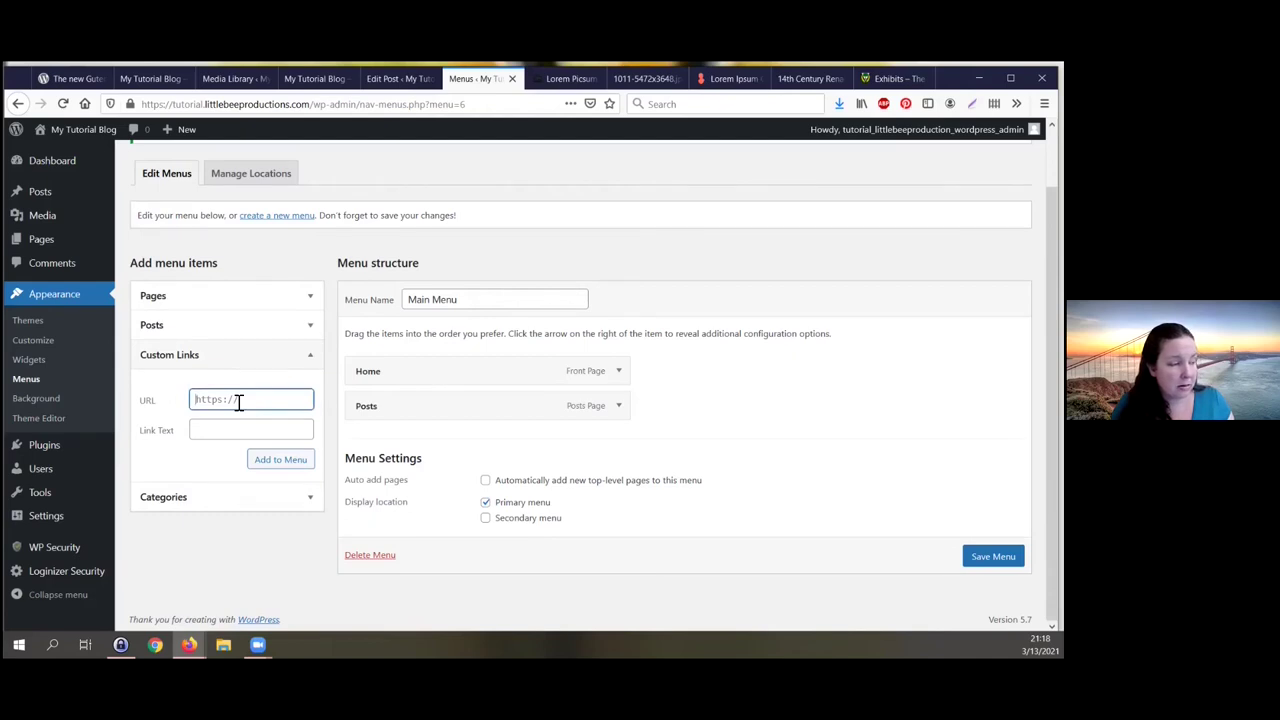
{"action": "left_click", "coordinate": [298, 500]}
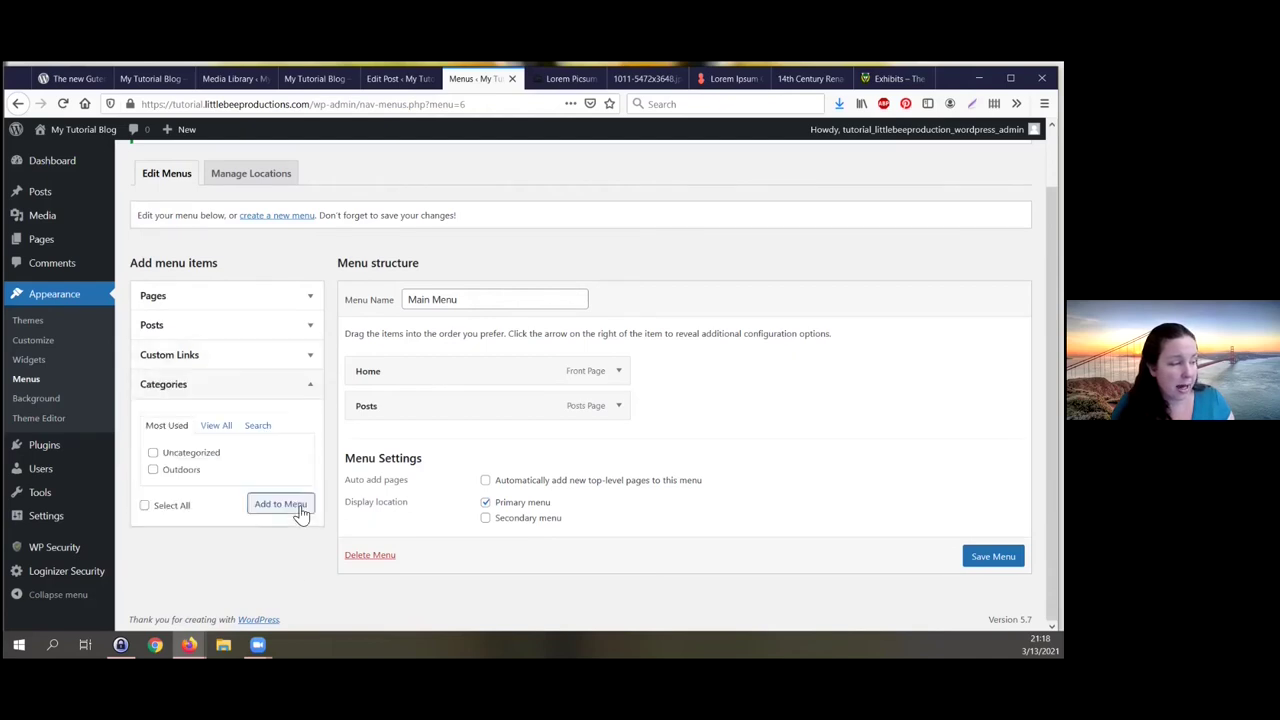
{"action": "left_click", "coordinate": [153, 470]}
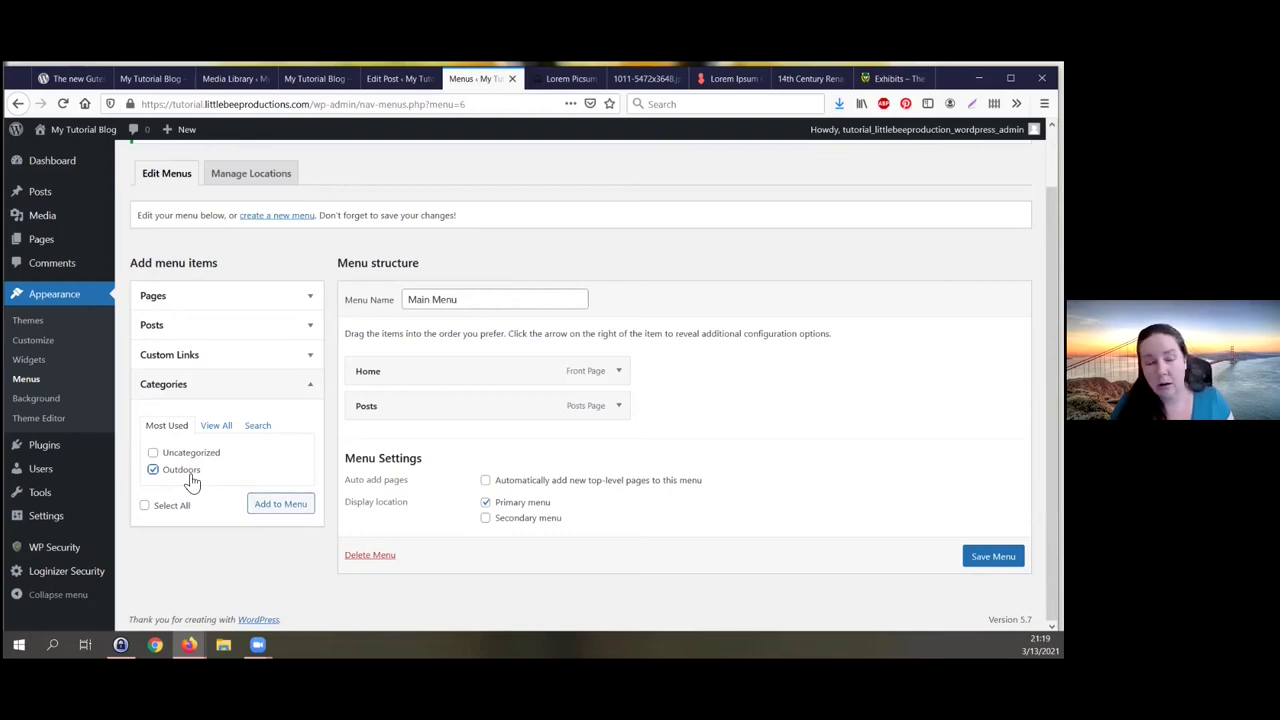
{"action": "left_click", "coordinate": [153, 470]}
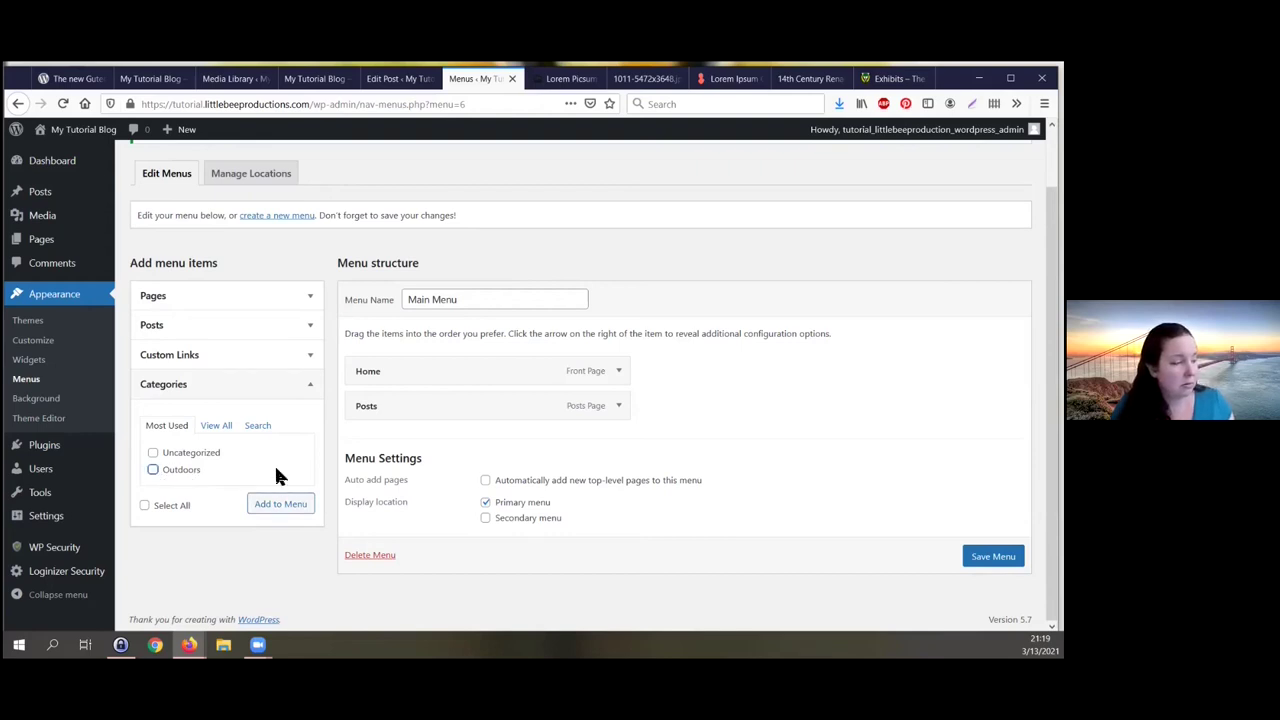
{"action": "left_click", "coordinate": [153, 470]}
{"action": "left_click", "coordinate": [292, 515]}
{"action": "left_click_drag", "start_coordinate": [500, 448], "coordinate": [466, 445]}
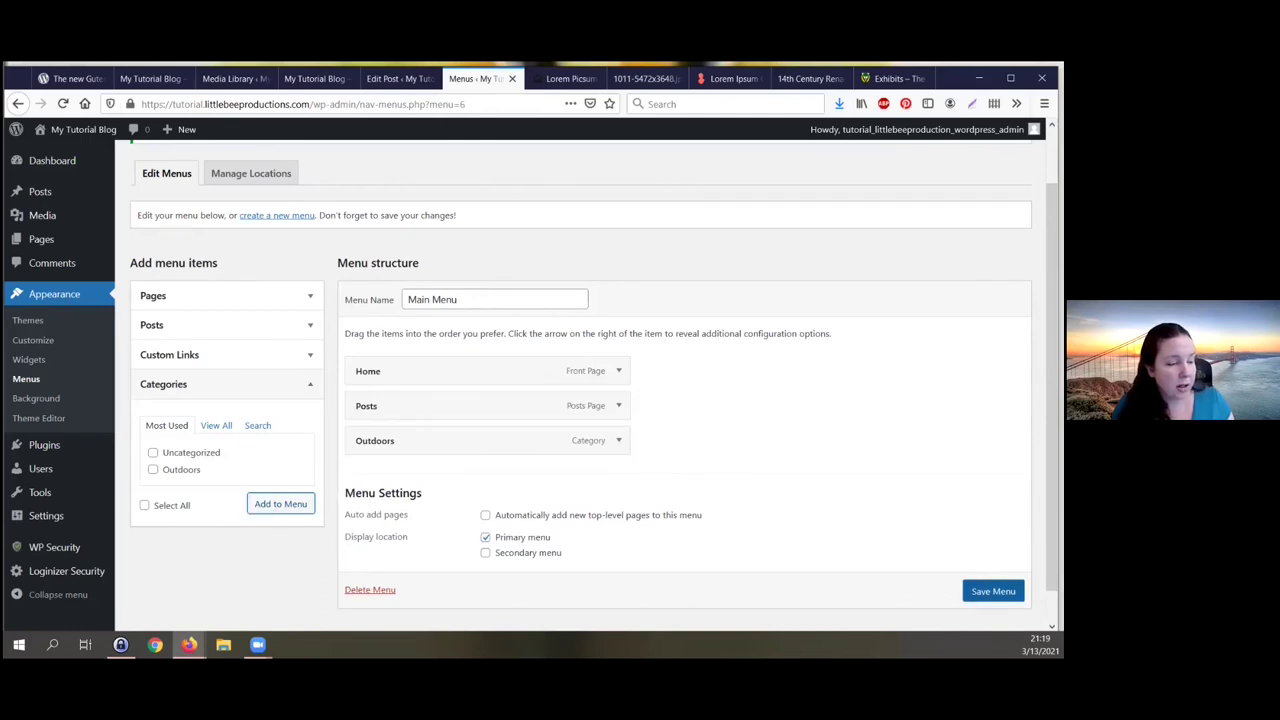
{"action": "scroll", "coordinate": [990, 580], "scroll_direction": "down", "scroll_amount": 1}
{"action": "left_click", "coordinate": [993, 574]}
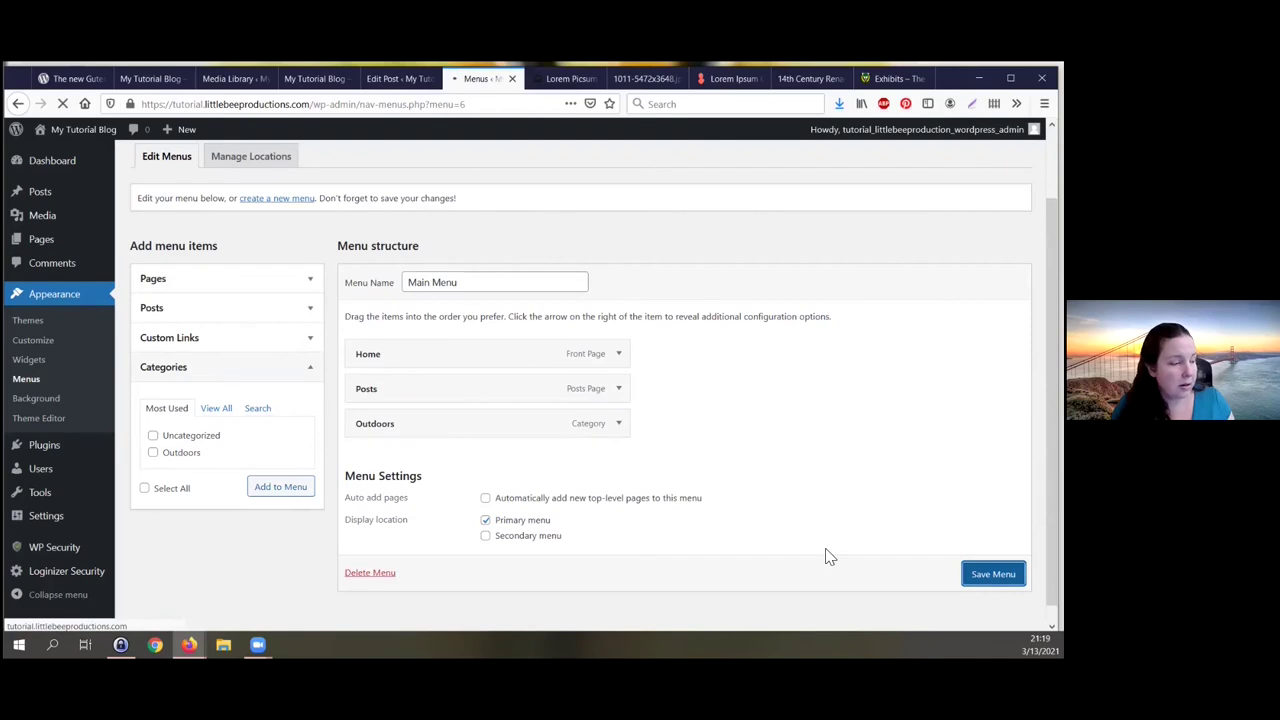
Step: Reload the live blog and check the navigation menu by visiting its Posts and Outdoors pages
{"action": "left_click", "coordinate": [310, 80]}
{"action": "left_click", "coordinate": [62, 103]}
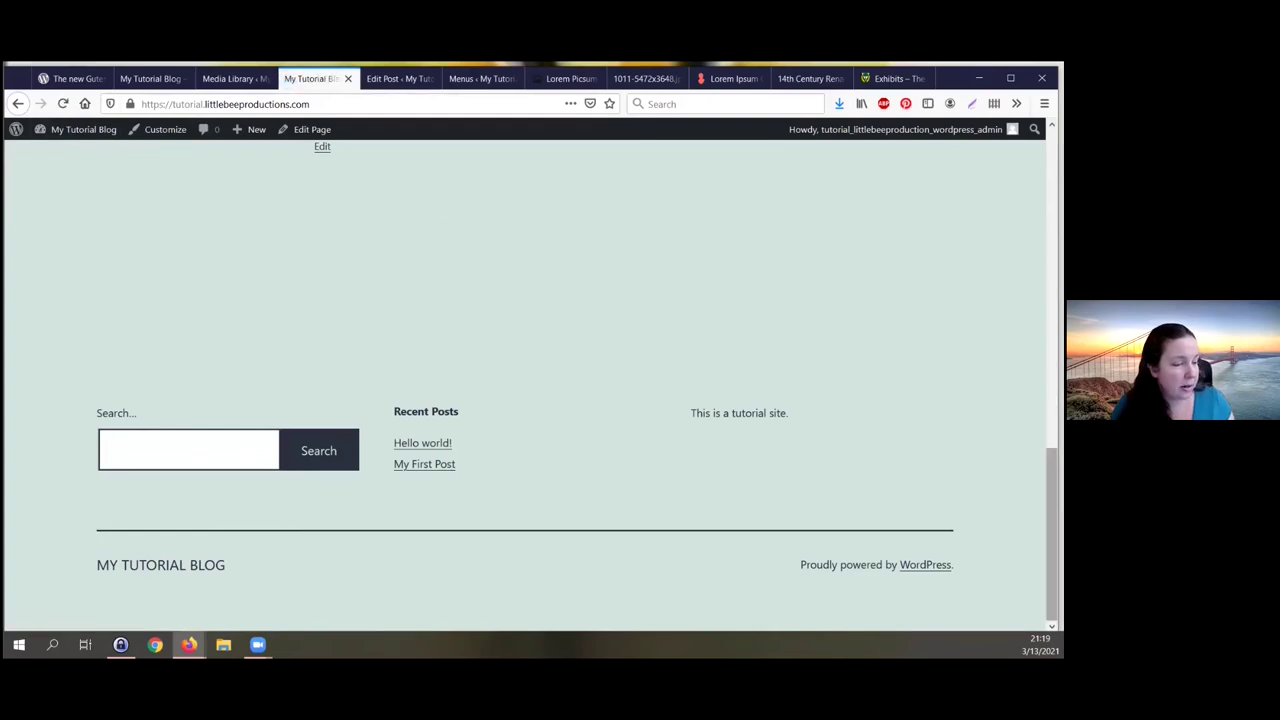
{"action": "scroll", "coordinate": [527, 380], "scroll_direction": "up", "scroll_amount": 15}
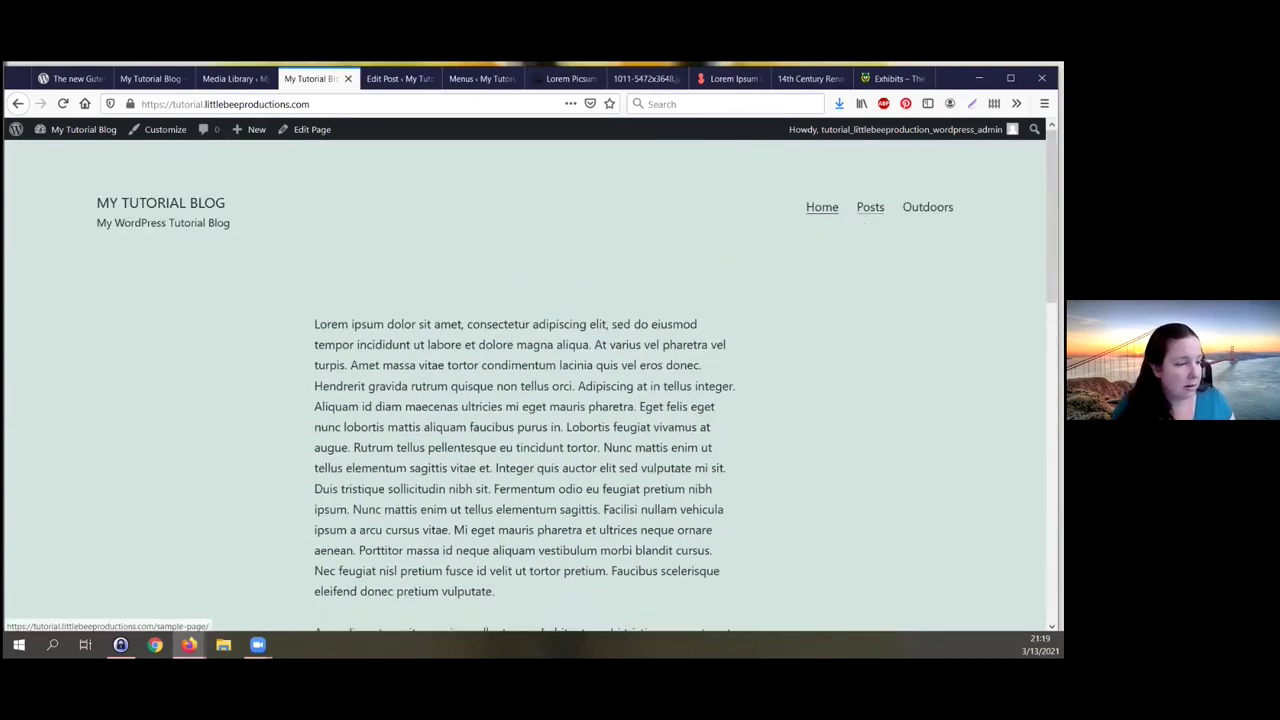
{"action": "left_click", "coordinate": [870, 207]}
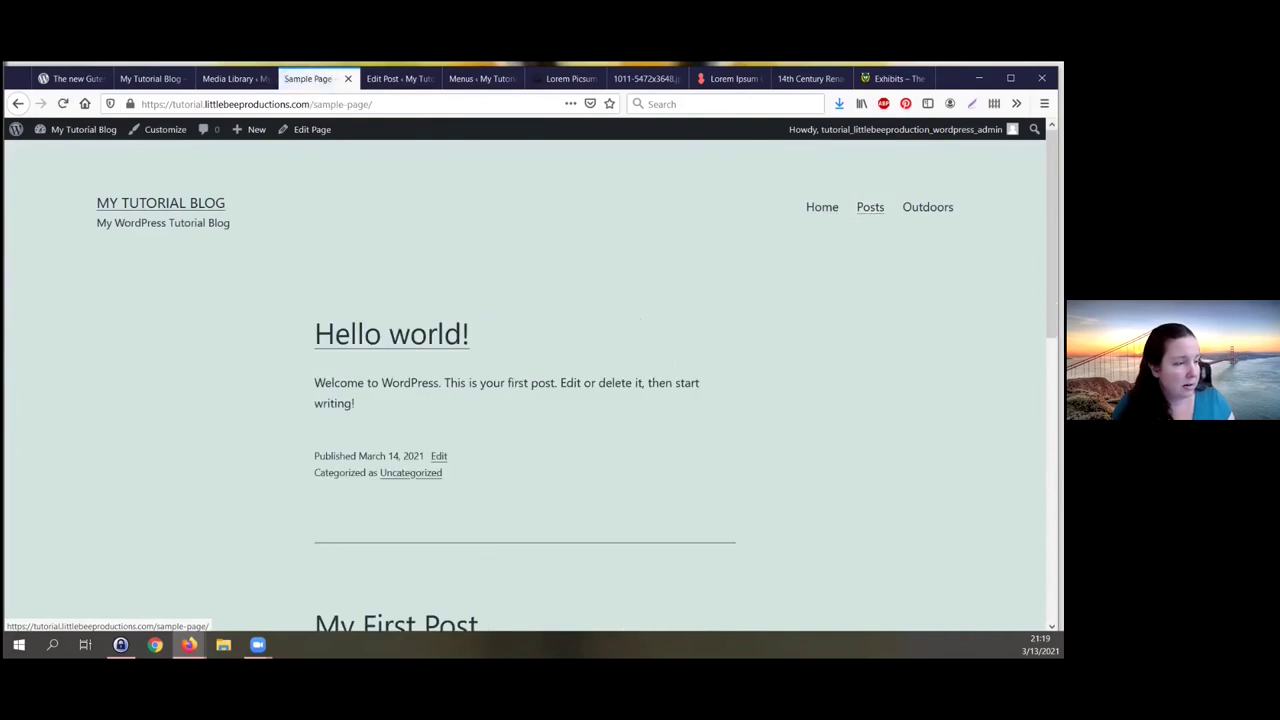
{"action": "scroll", "coordinate": [1051, 230], "scroll_direction": "down", "scroll_amount": 5}
{"action": "scroll", "coordinate": [525, 380], "scroll_direction": "up", "scroll_amount": 5}
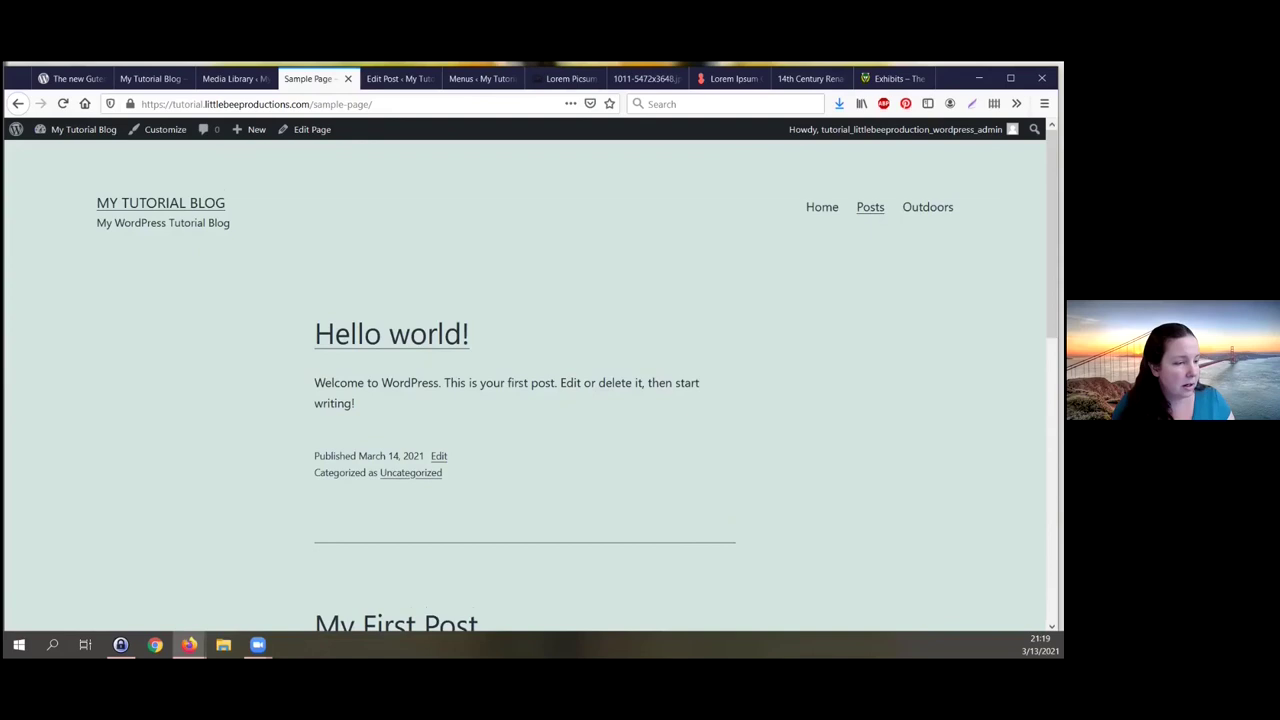
{"action": "left_click", "coordinate": [927, 207]}
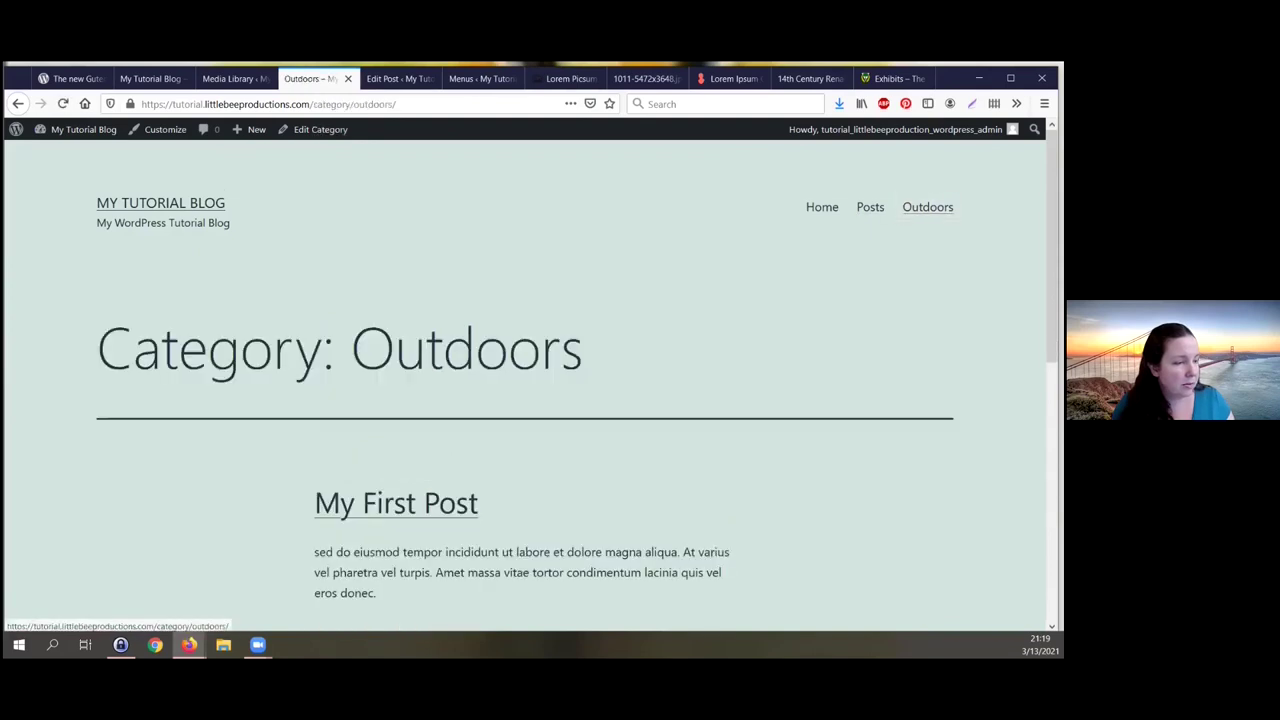
{"action": "scroll", "coordinate": [525, 380], "scroll_direction": "down", "scroll_amount": 3}
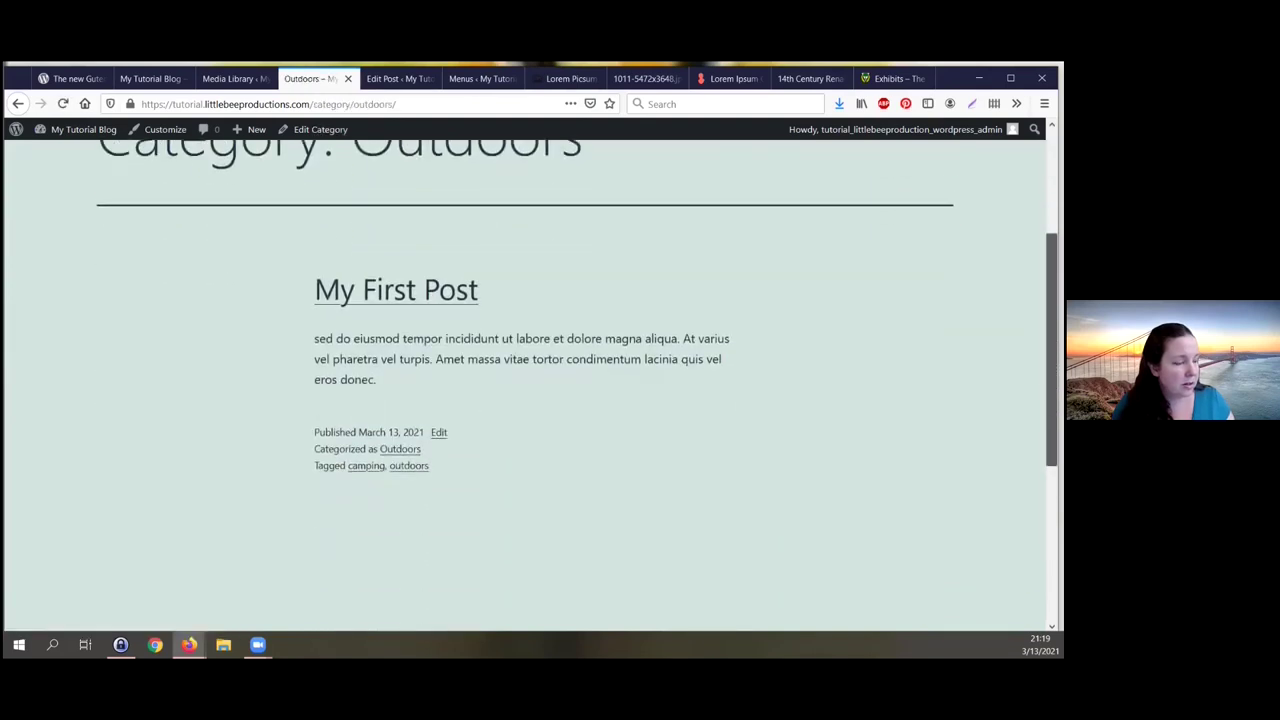
{"action": "scroll", "coordinate": [525, 380], "scroll_direction": "up", "scroll_amount": 2}
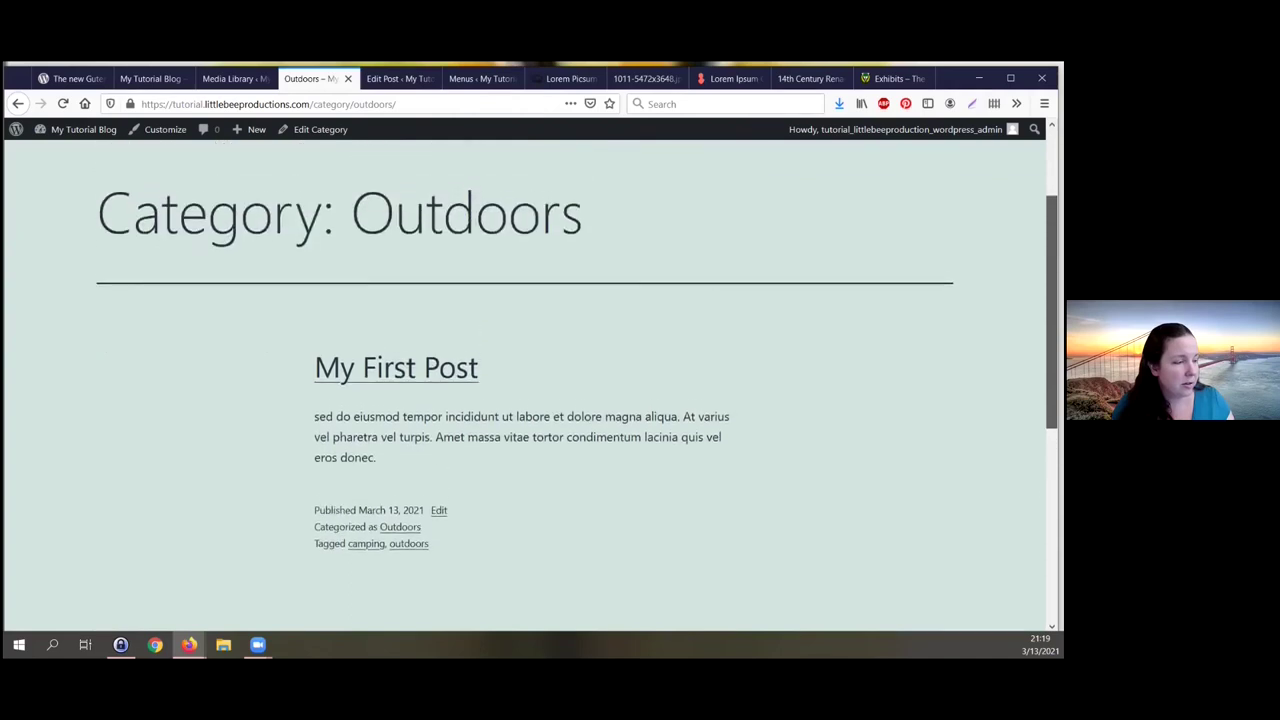
{"action": "scroll", "coordinate": [525, 380], "scroll_direction": "up", "scroll_amount": 2}
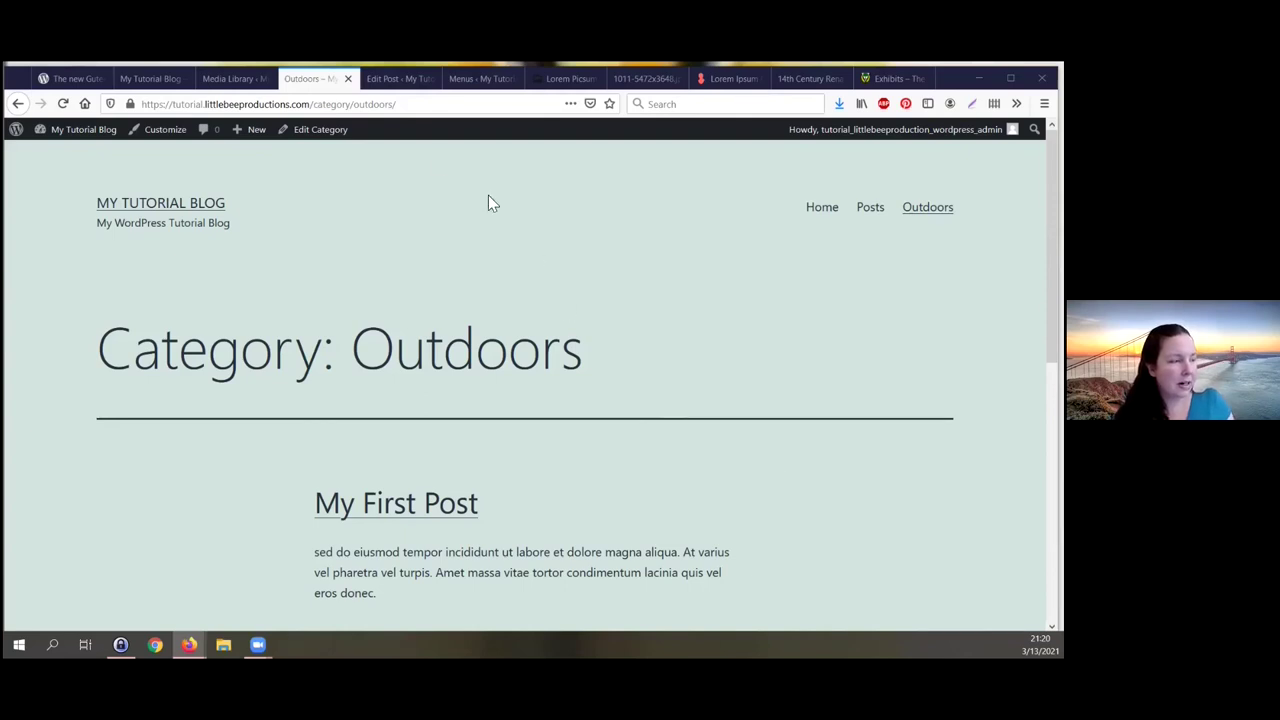
Step: Open the footer's Text widget in the widget settings and compare its visual and HTML text editing modes
{"action": "left_click", "coordinate": [482, 80]}
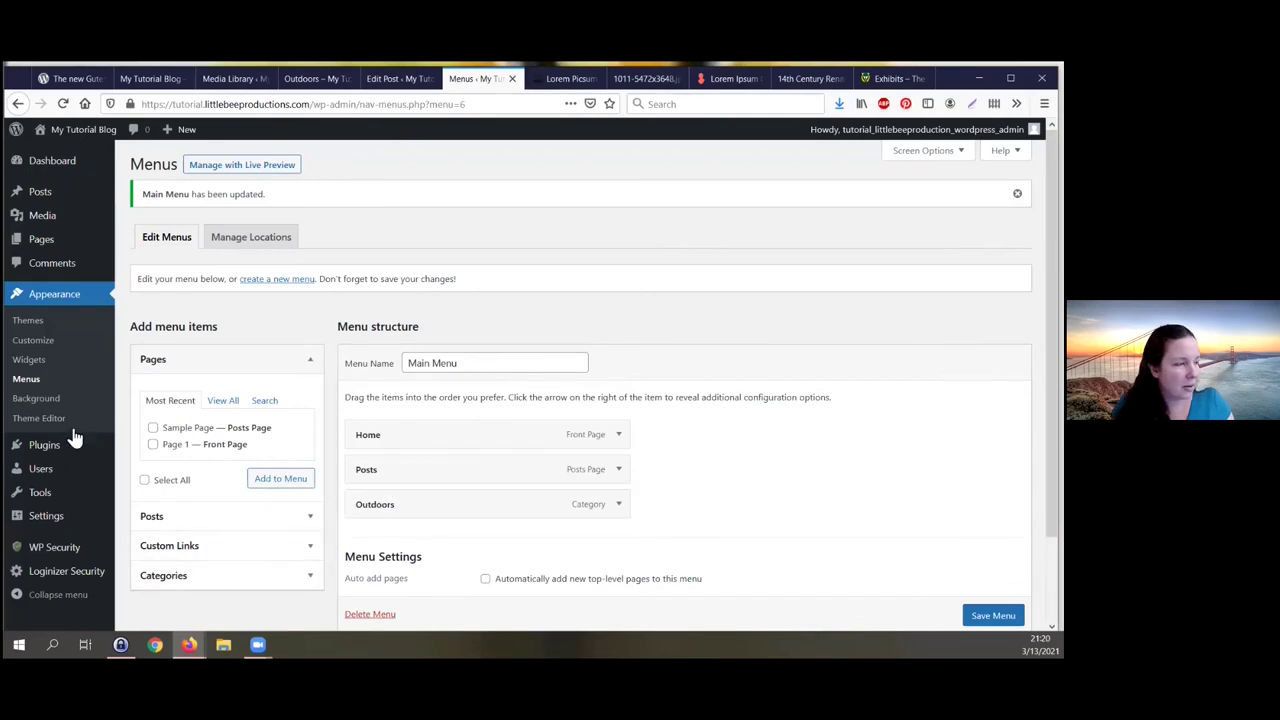
{"action": "left_click", "coordinate": [75, 365]}
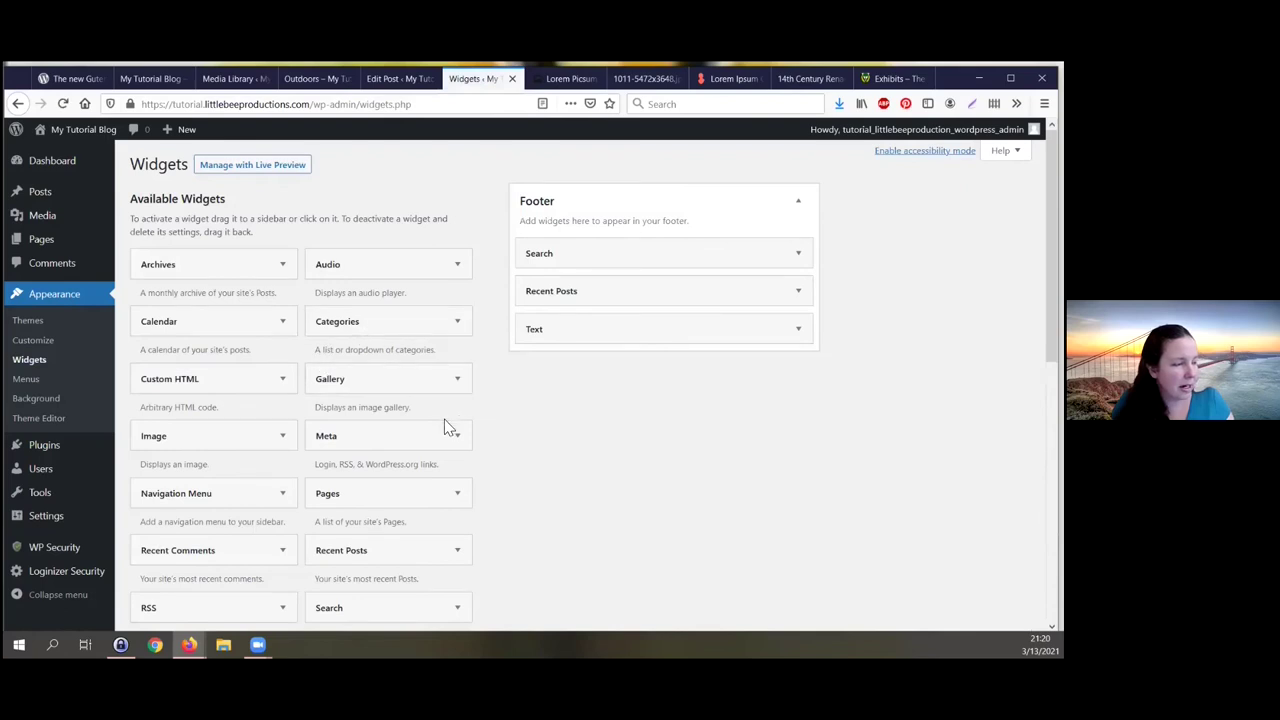
{"action": "left_click", "coordinate": [647, 332]}
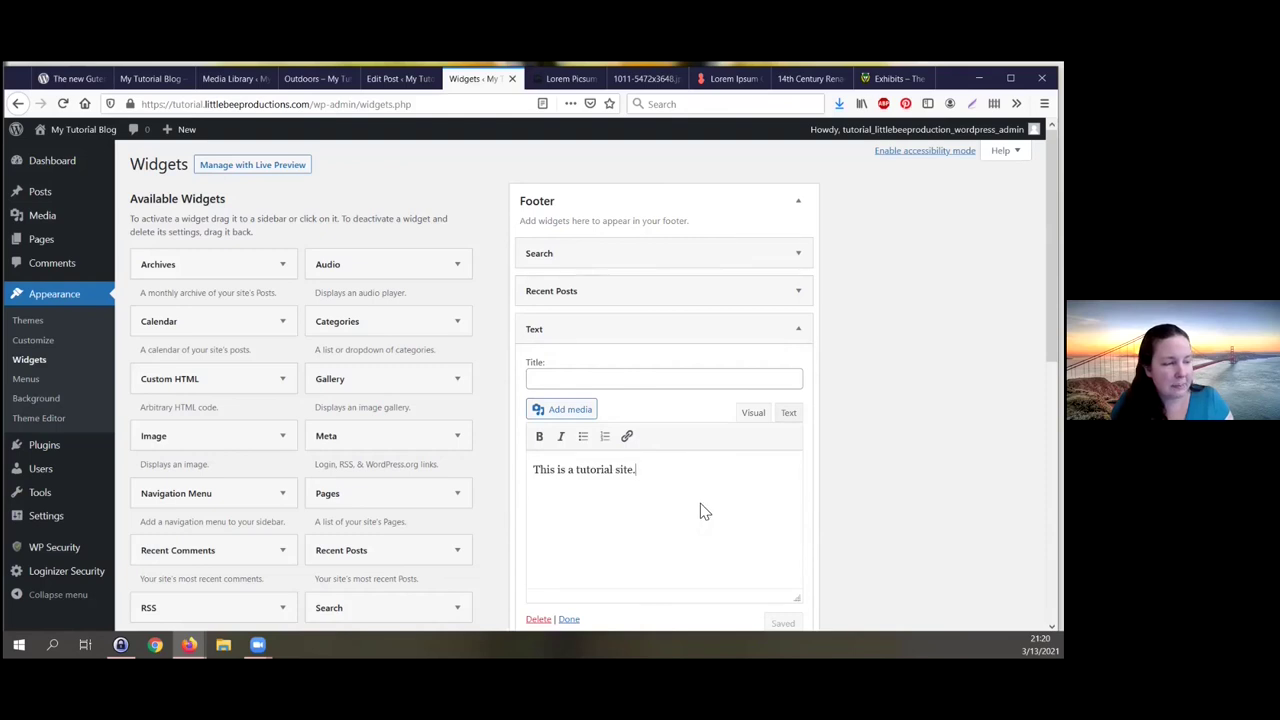
{"action": "left_click", "coordinate": [788, 413]}
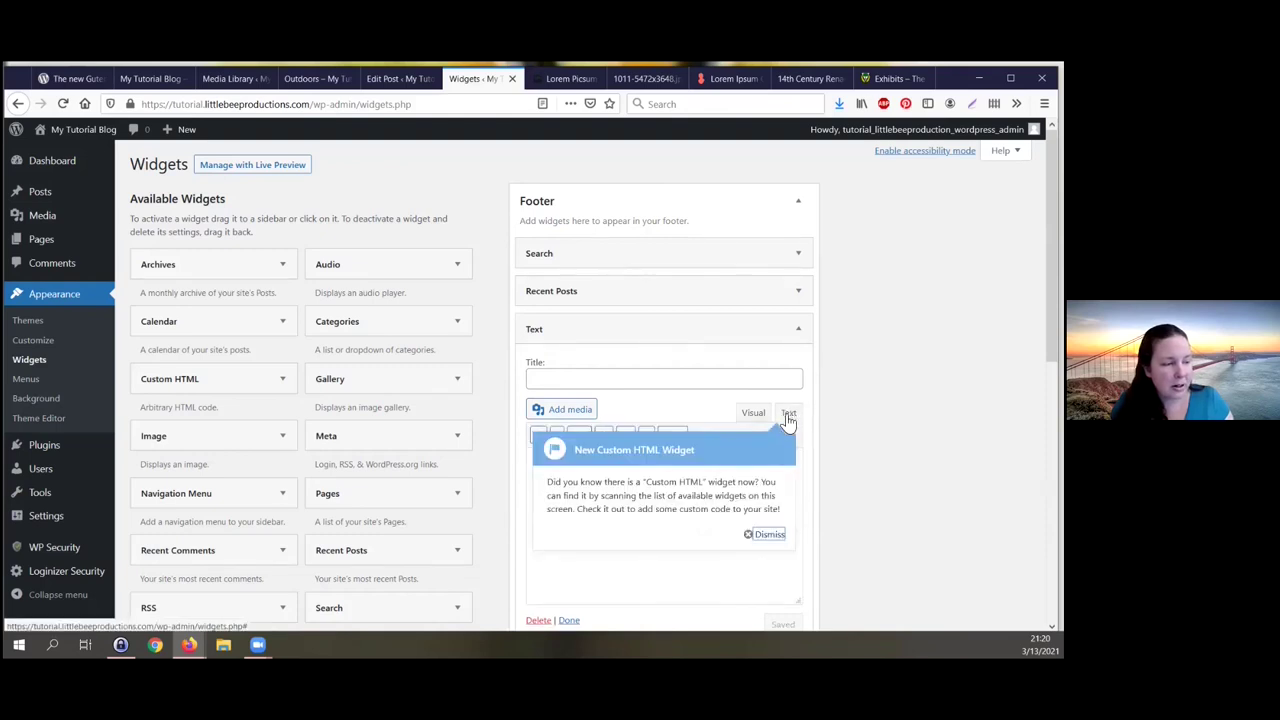
{"action": "left_click", "coordinate": [765, 535]}
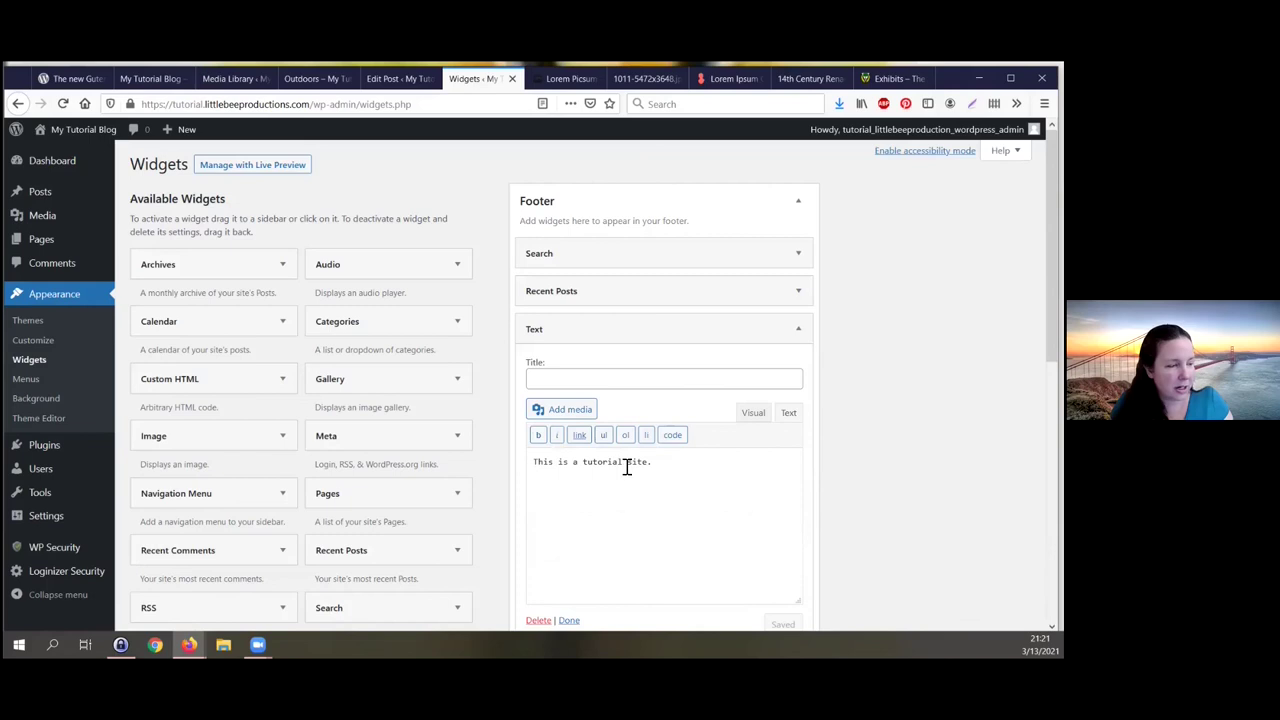
{"action": "left_click", "coordinate": [757, 416]}
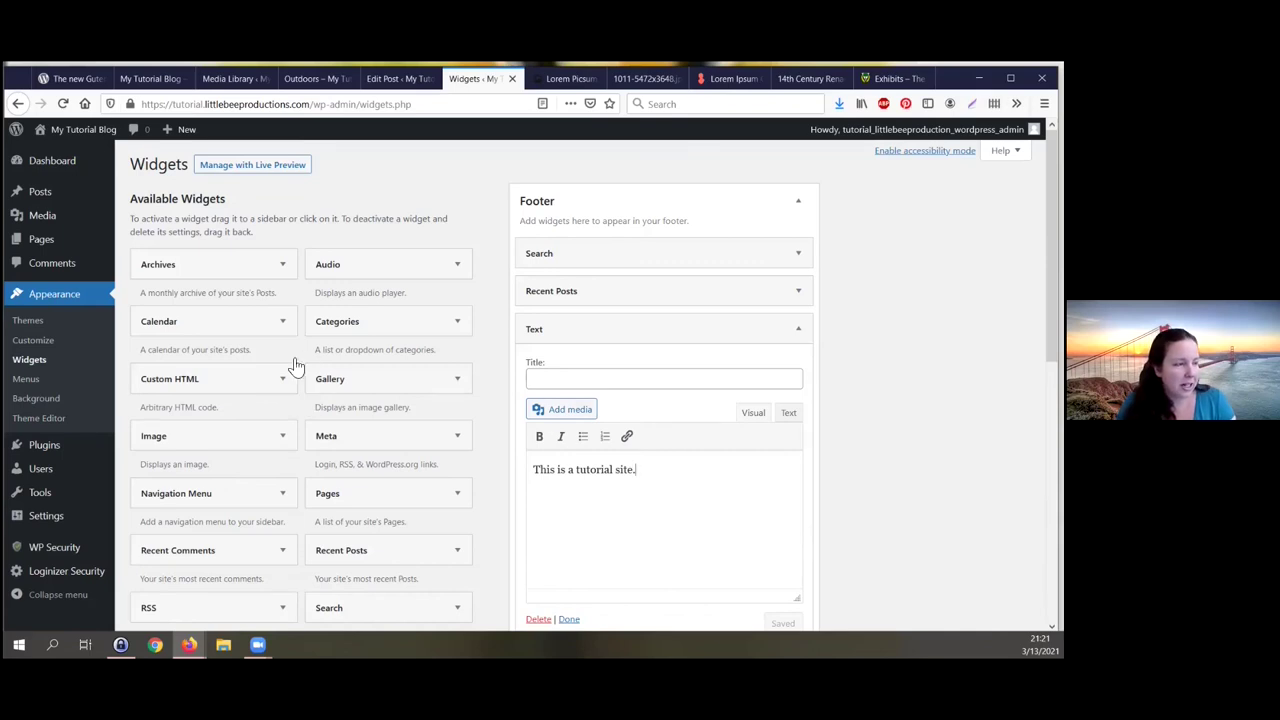
{"action": "left_click", "coordinate": [789, 413]}
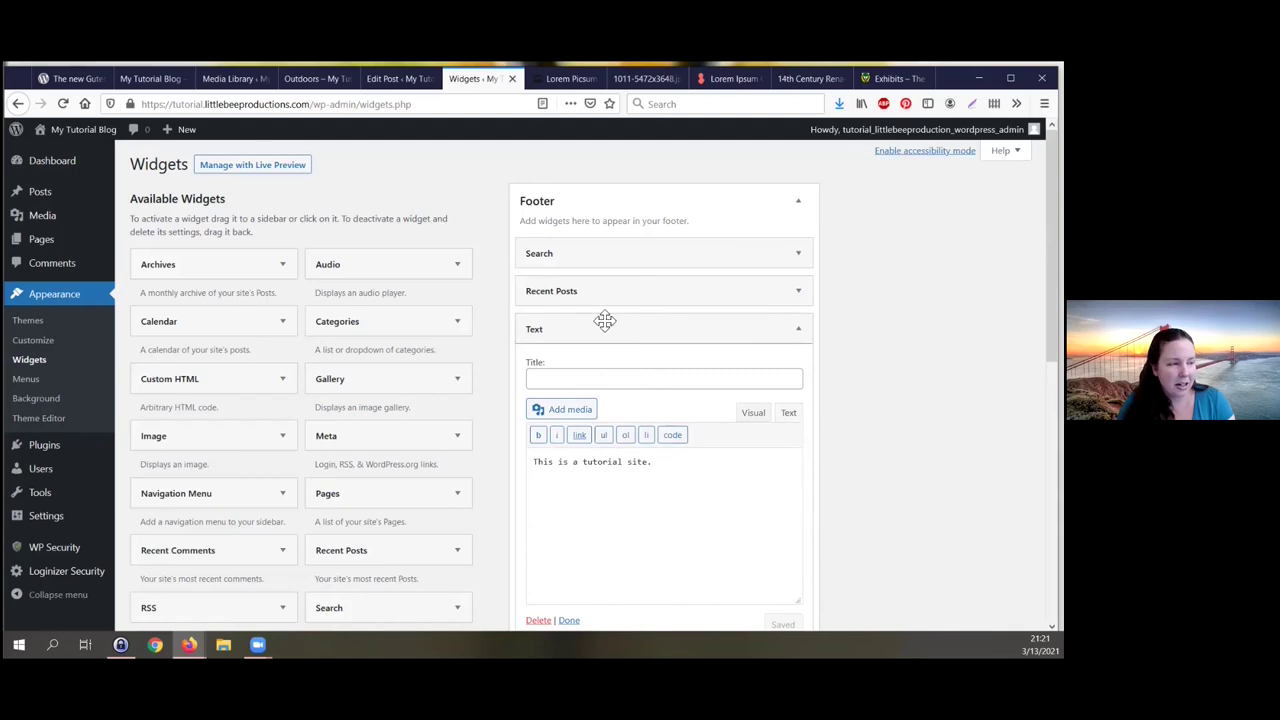
Step: In the My First Post editor, show the paragraph beside the canoe image as HTML and examine its code
{"action": "left_click", "coordinate": [420, 79]}
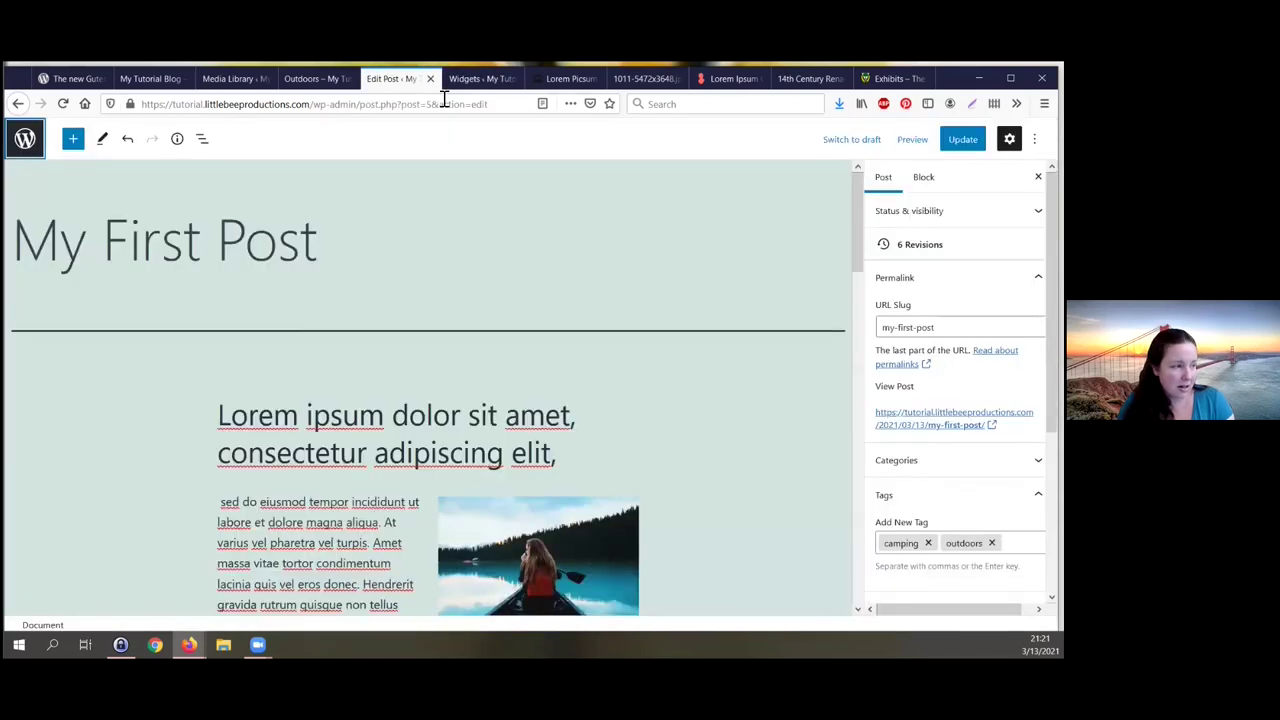
{"action": "scroll", "coordinate": [470, 454], "scroll_direction": "down", "scroll_amount": 2}
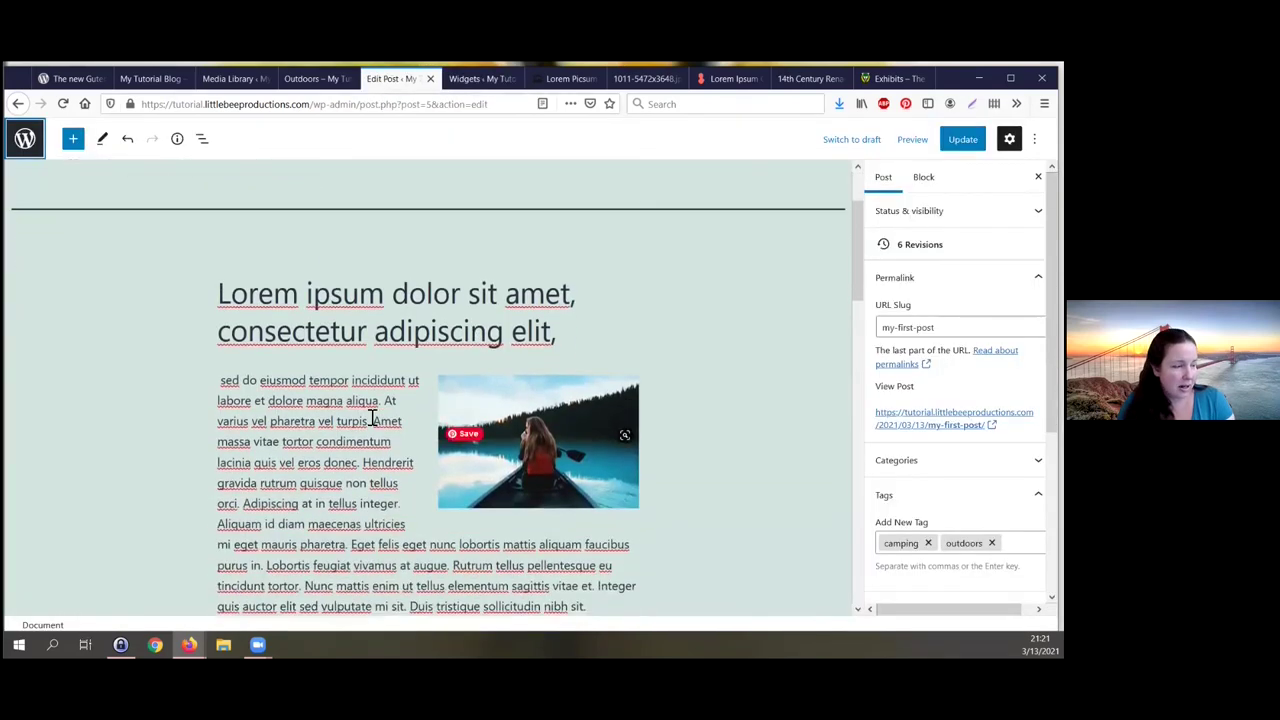
{"action": "left_click", "coordinate": [300, 400]}
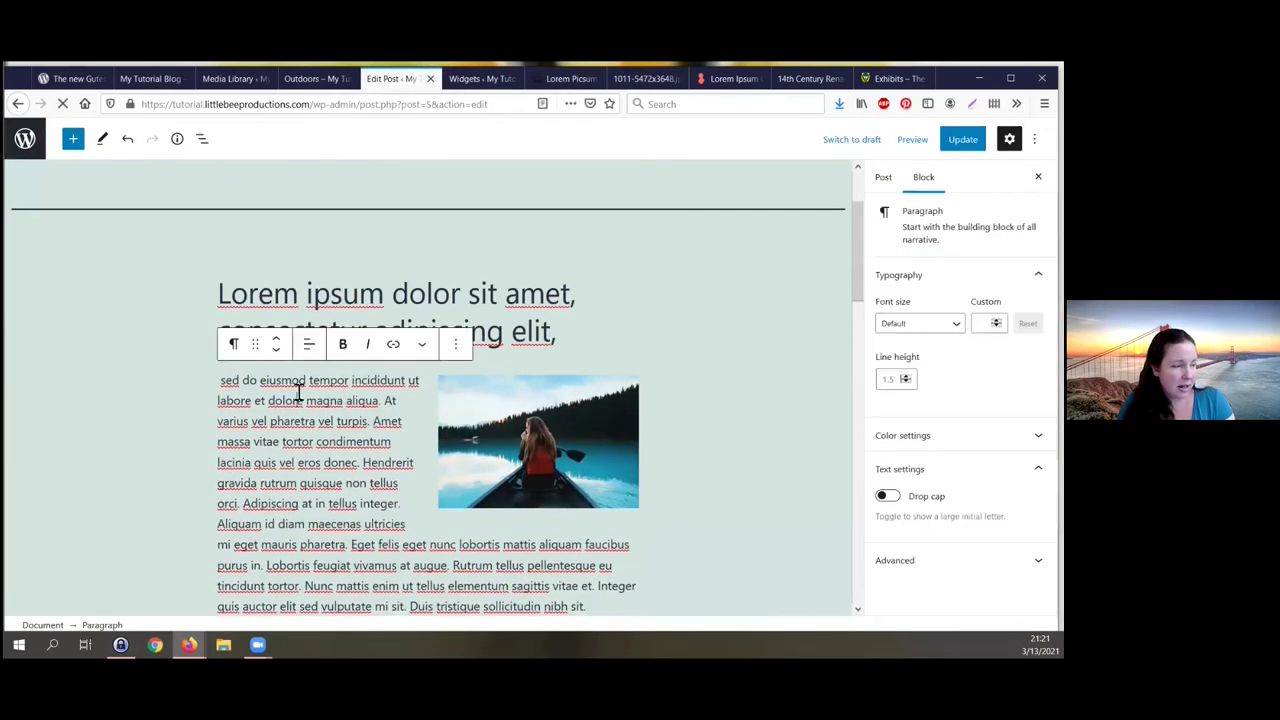
{"action": "left_click", "coordinate": [456, 344]}
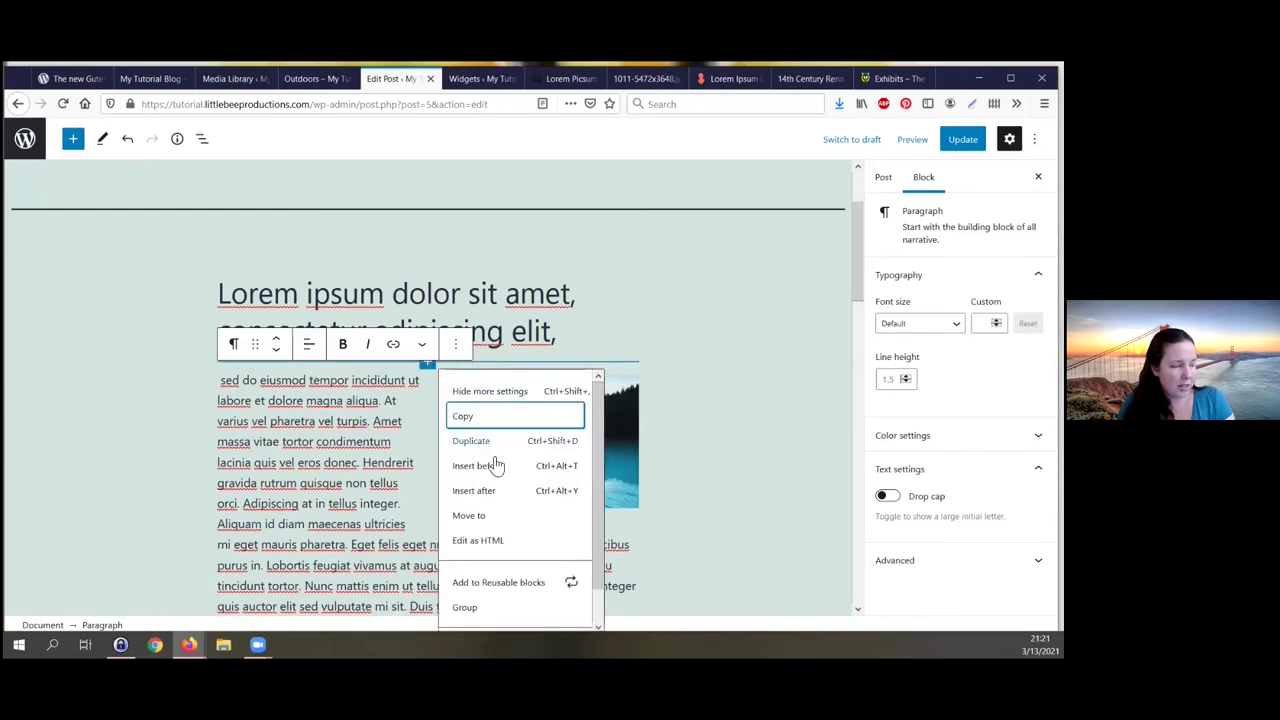
{"action": "left_click", "coordinate": [489, 544]}
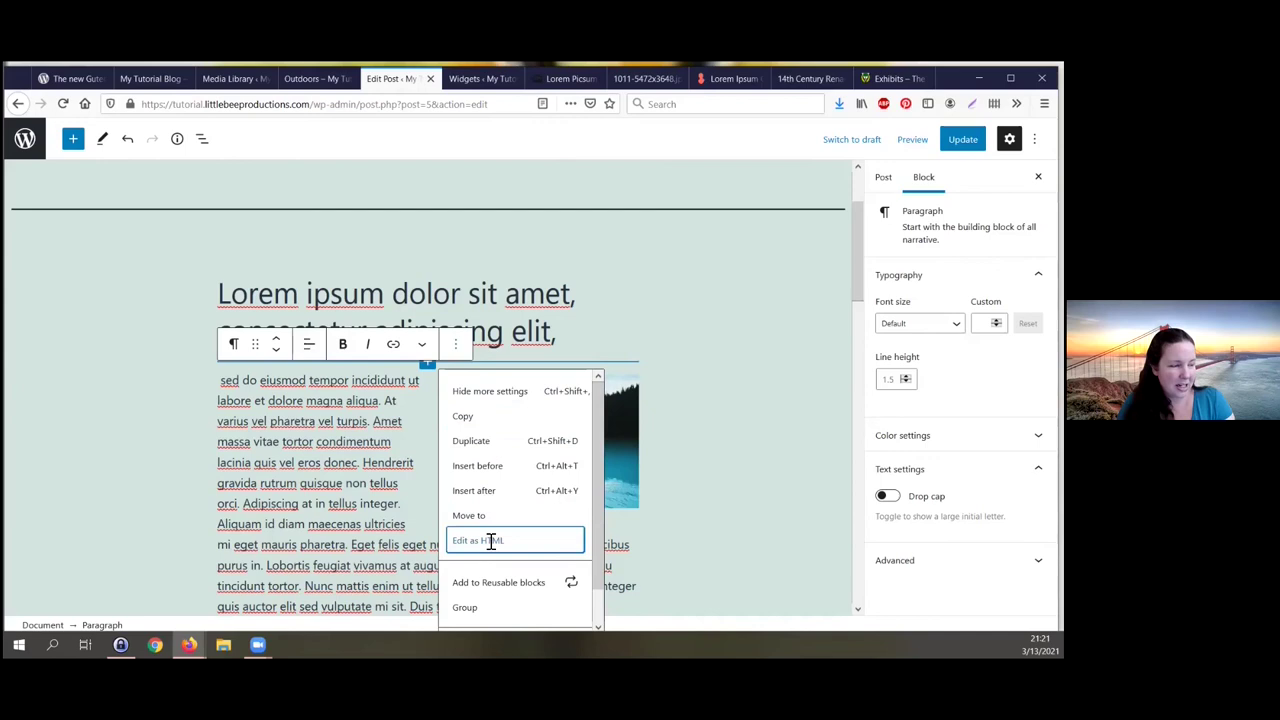
{"action": "scroll", "coordinate": [670, 555], "scroll_direction": "down", "scroll_amount": 1}
{"action": "scroll", "coordinate": [657, 574], "scroll_direction": "down", "scroll_amount": 4}
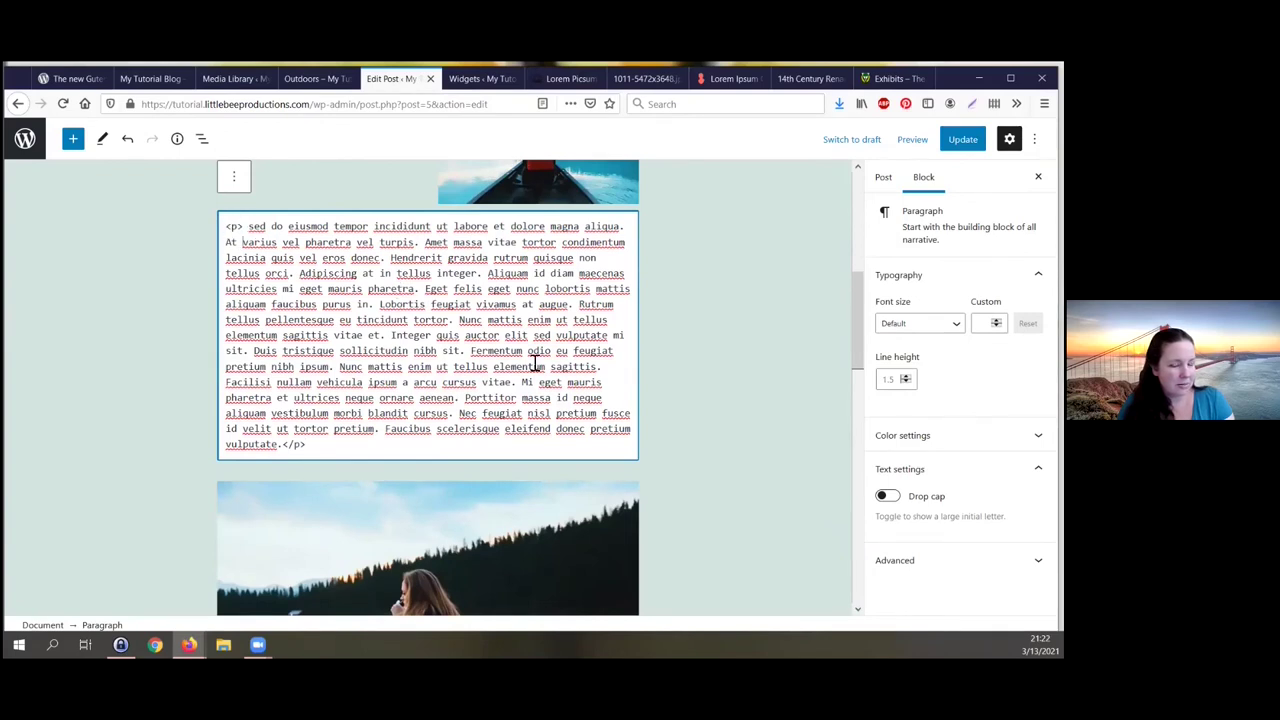
{"action": "scroll", "coordinate": [586, 352], "scroll_direction": "up", "scroll_amount": 1}
{"action": "scroll", "coordinate": [586, 352], "scroll_direction": "up", "scroll_amount": 1}
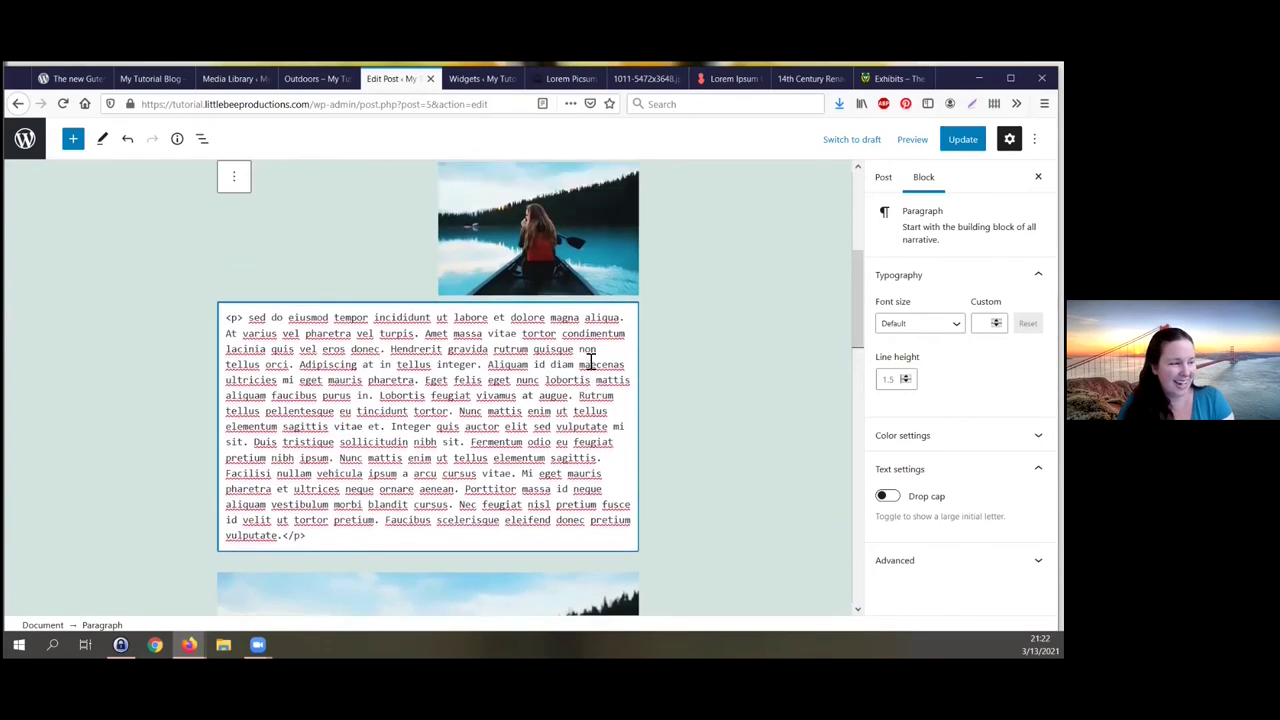
Step: Return the HTML paragraph block in My First Post to visual editing
{"action": "right_click", "coordinate": [518, 364]}
{"action": "left_click", "coordinate": [495, 351]}
{"action": "left_click", "coordinate": [238, 185]}
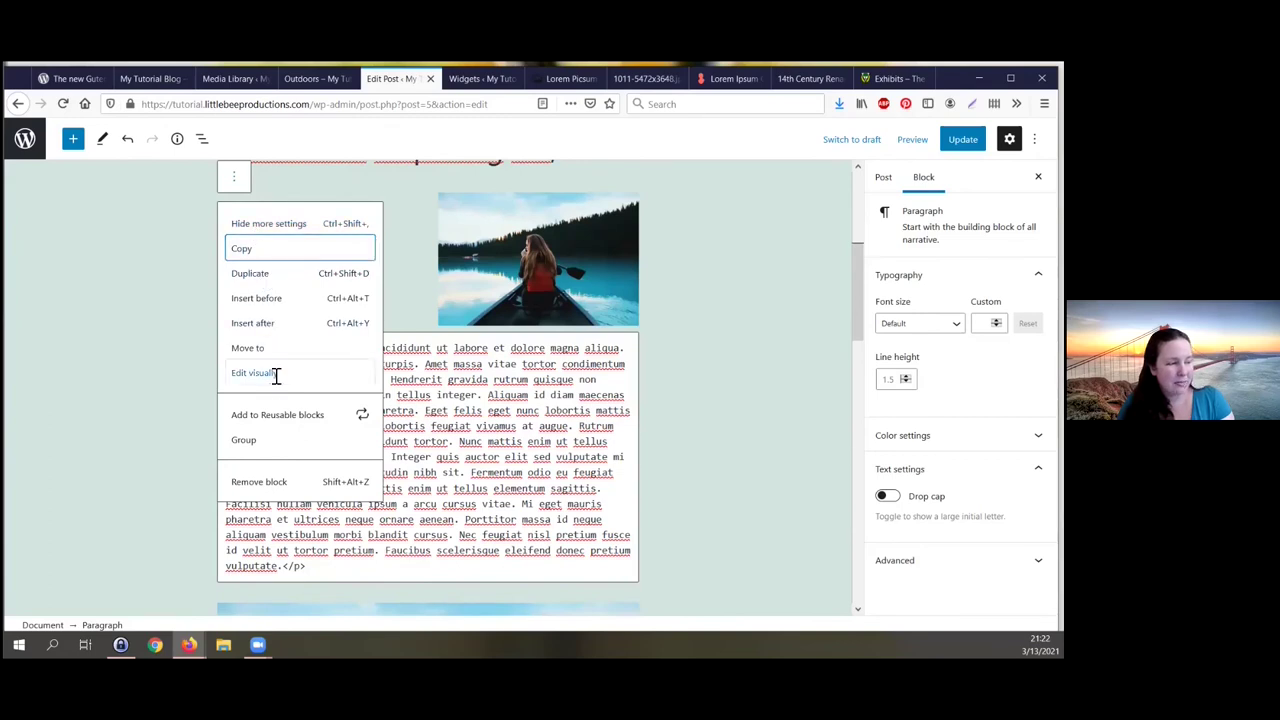
{"action": "left_click", "coordinate": [274, 373]}
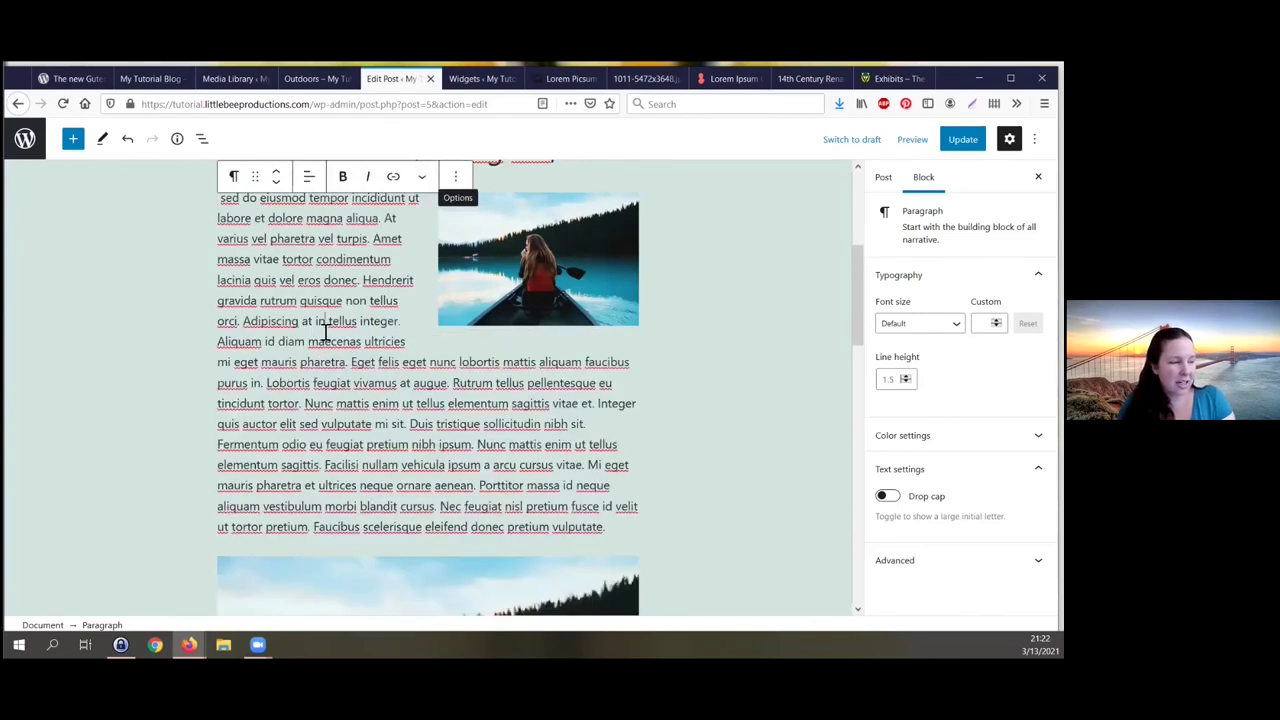
Step: Append a stray </li> tag to the HTML of the paragraph beside the canoe image and return the block to visual editing
{"action": "scroll", "coordinate": [325, 333], "scroll_direction": "up", "scroll_amount": 3}
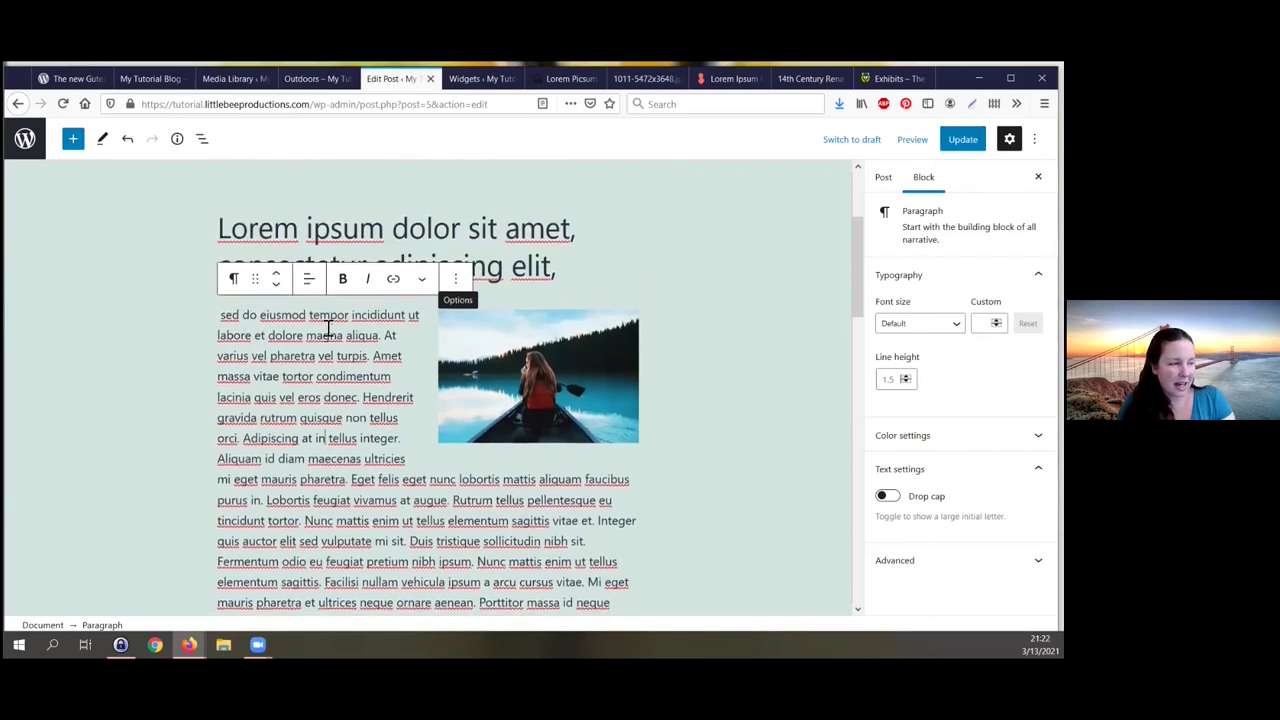
{"action": "left_click", "coordinate": [448, 292]}
{"action": "left_click", "coordinate": [492, 484]}
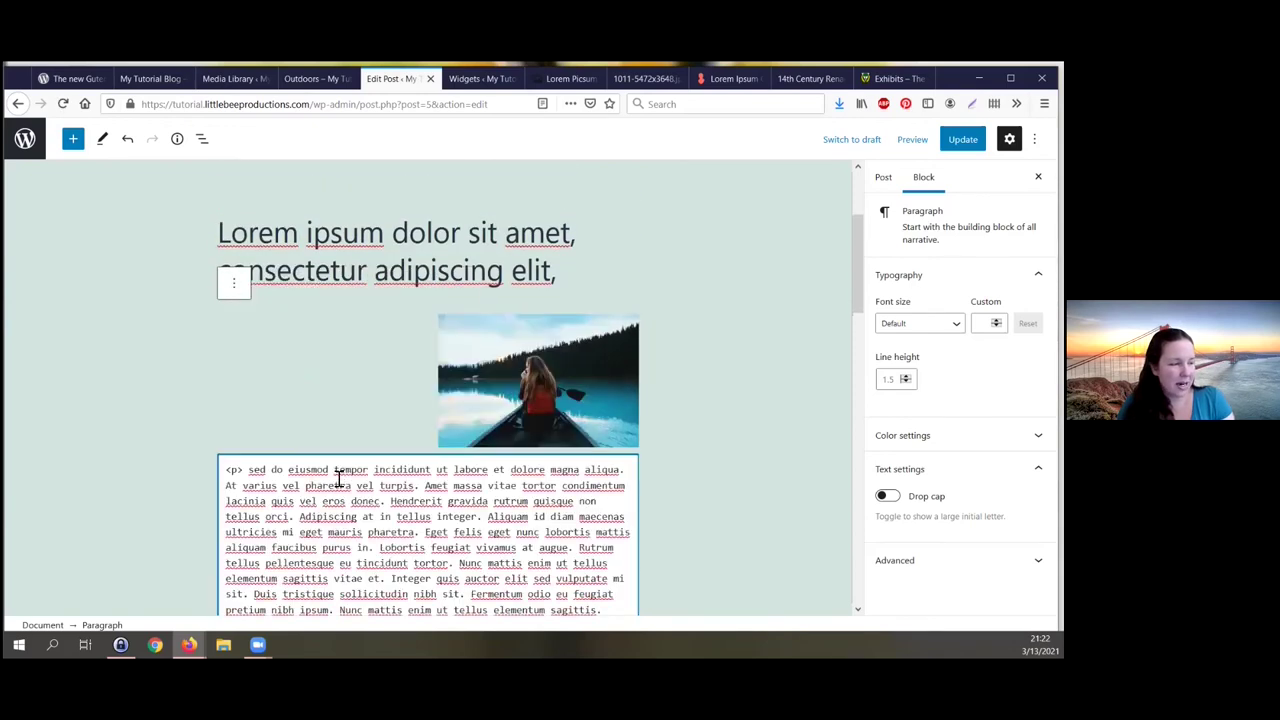
{"action": "scroll", "coordinate": [338, 484], "scroll_direction": "down", "scroll_amount": 3}
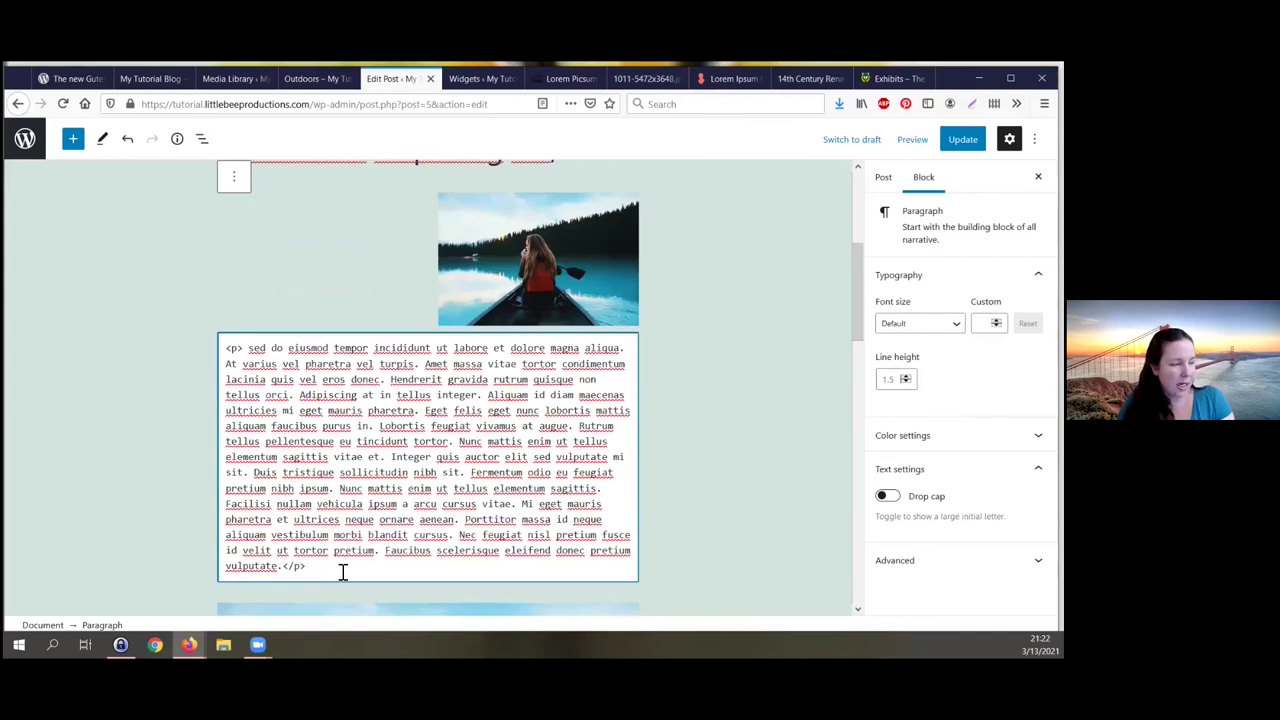
{"action": "type", "text": "</li>"}
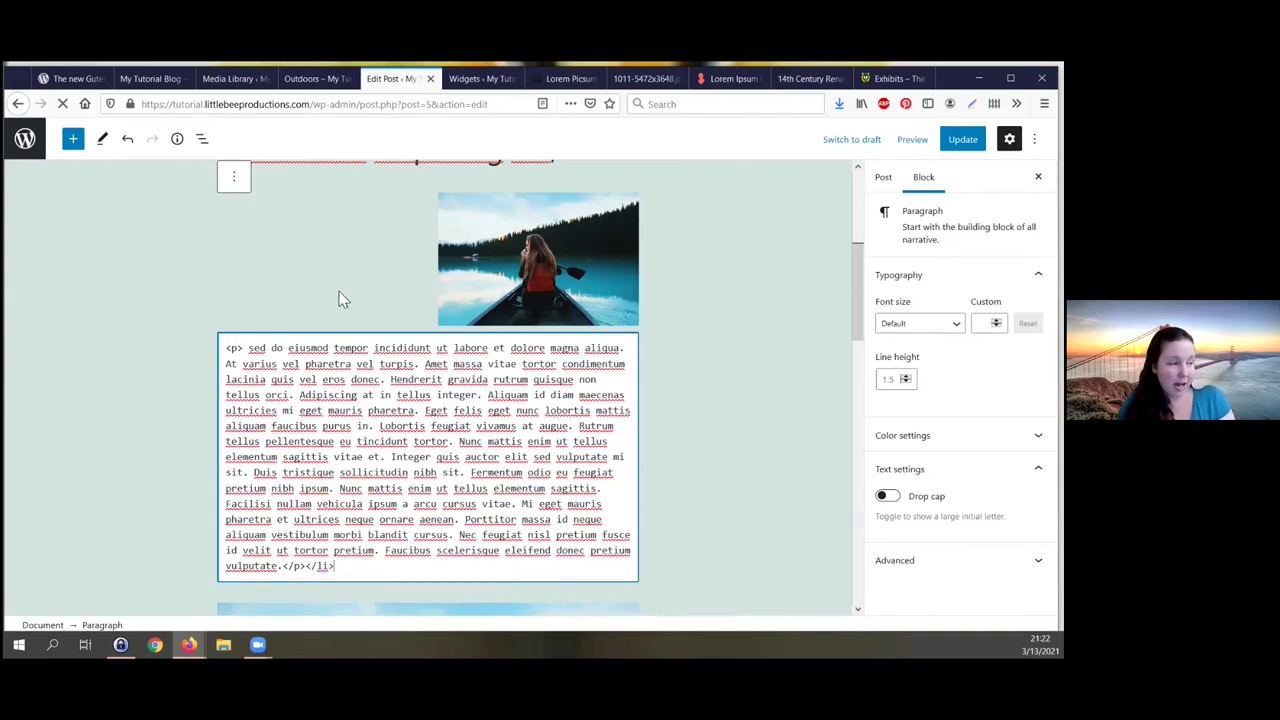
{"action": "left_click", "coordinate": [234, 177]}
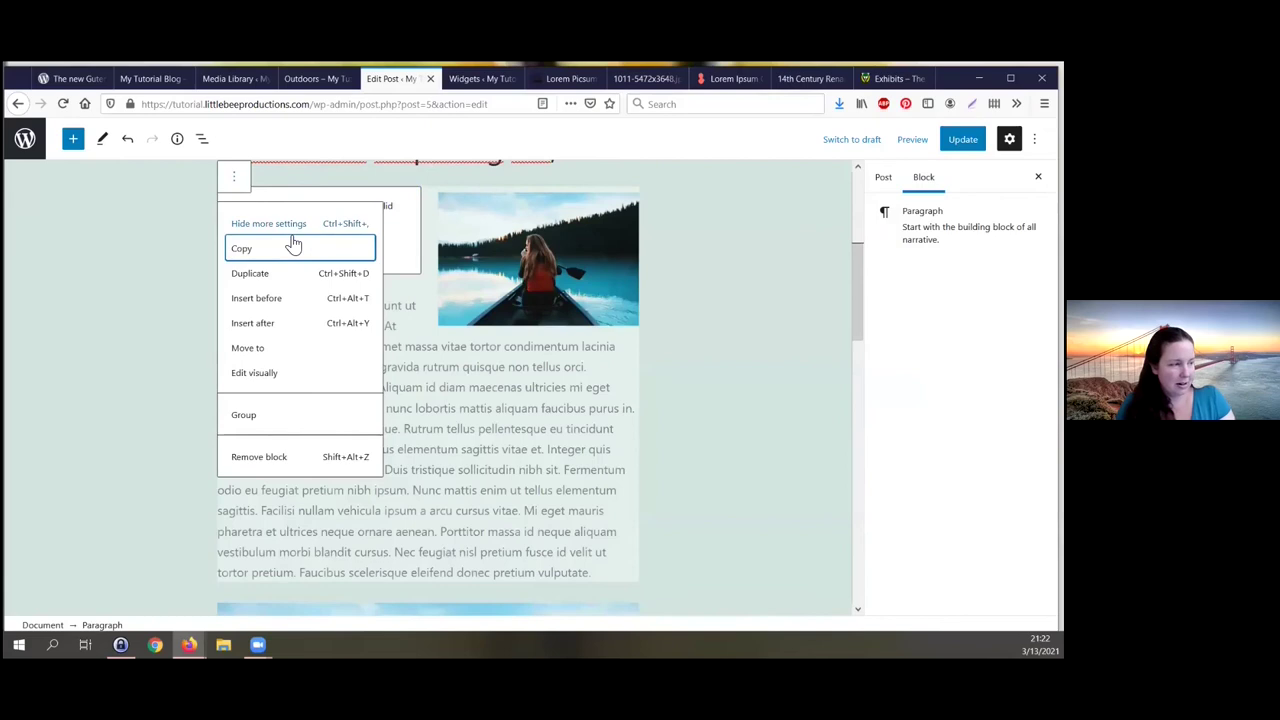
{"action": "left_click", "coordinate": [257, 372]}
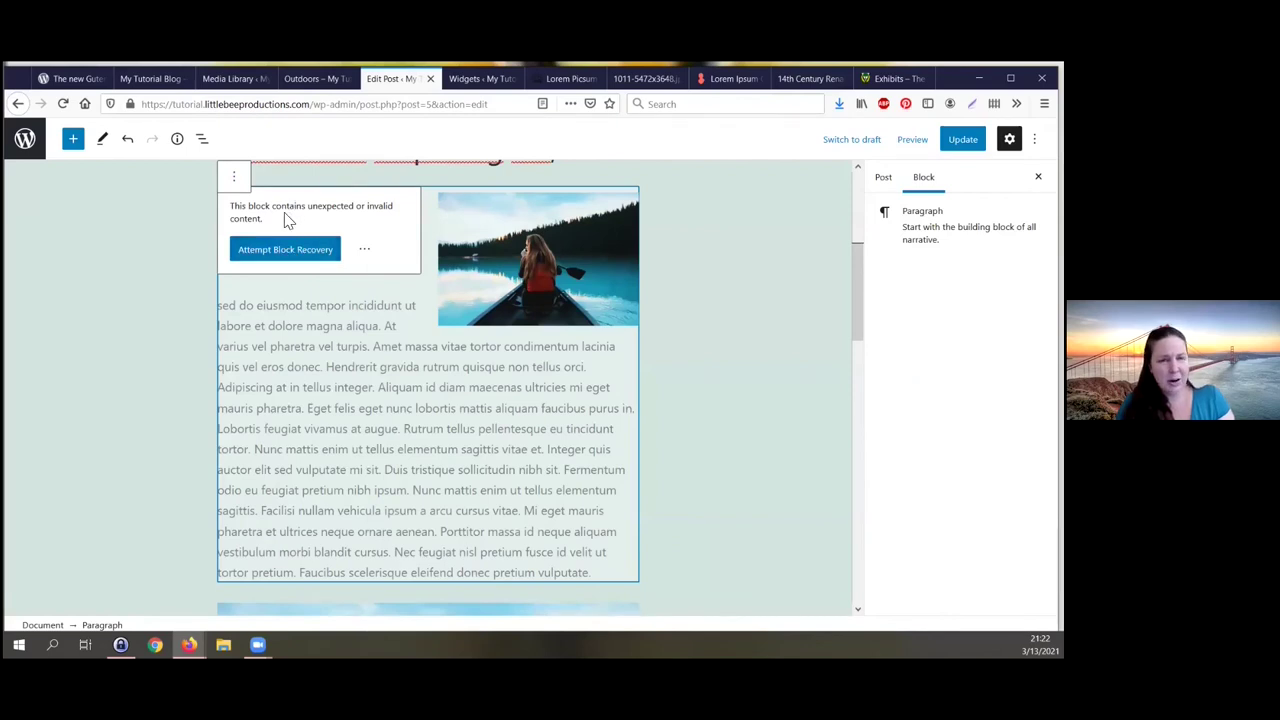
Step: Convert the invalid paragraph block to a Classic block and show its classic editing tools
{"action": "left_click", "coordinate": [366, 250]}
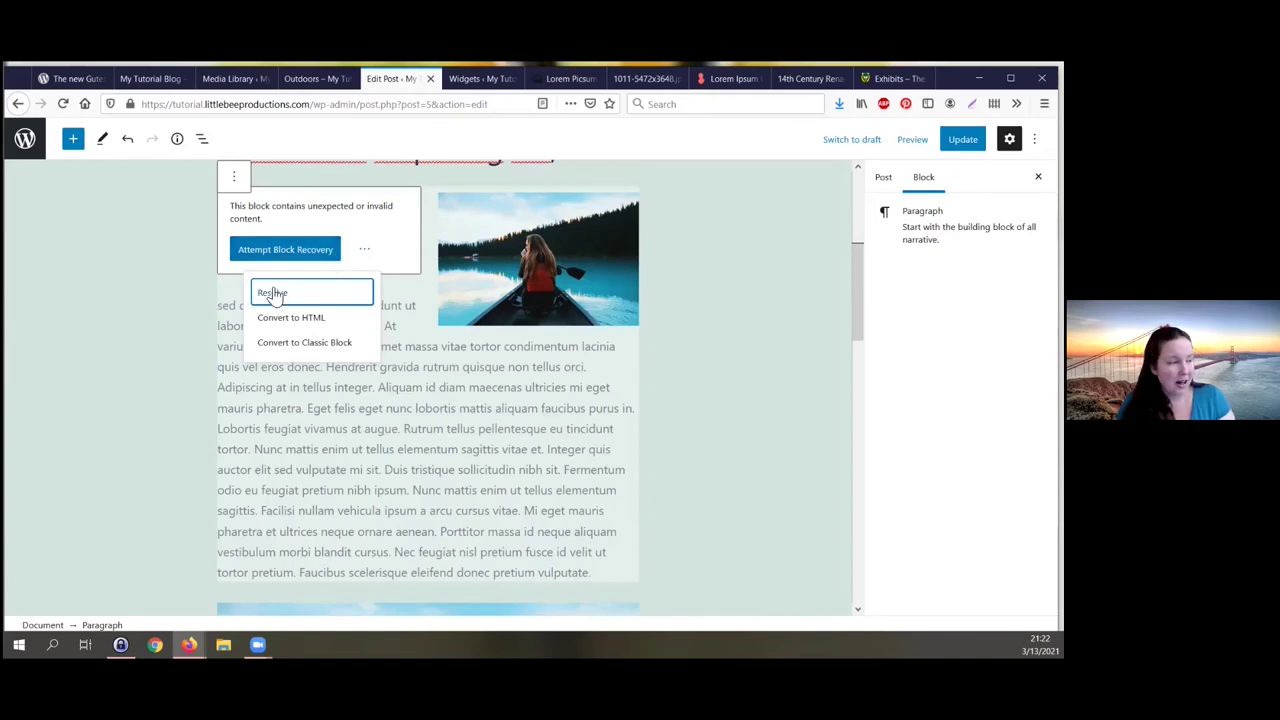
{"action": "left_click", "coordinate": [320, 343]}
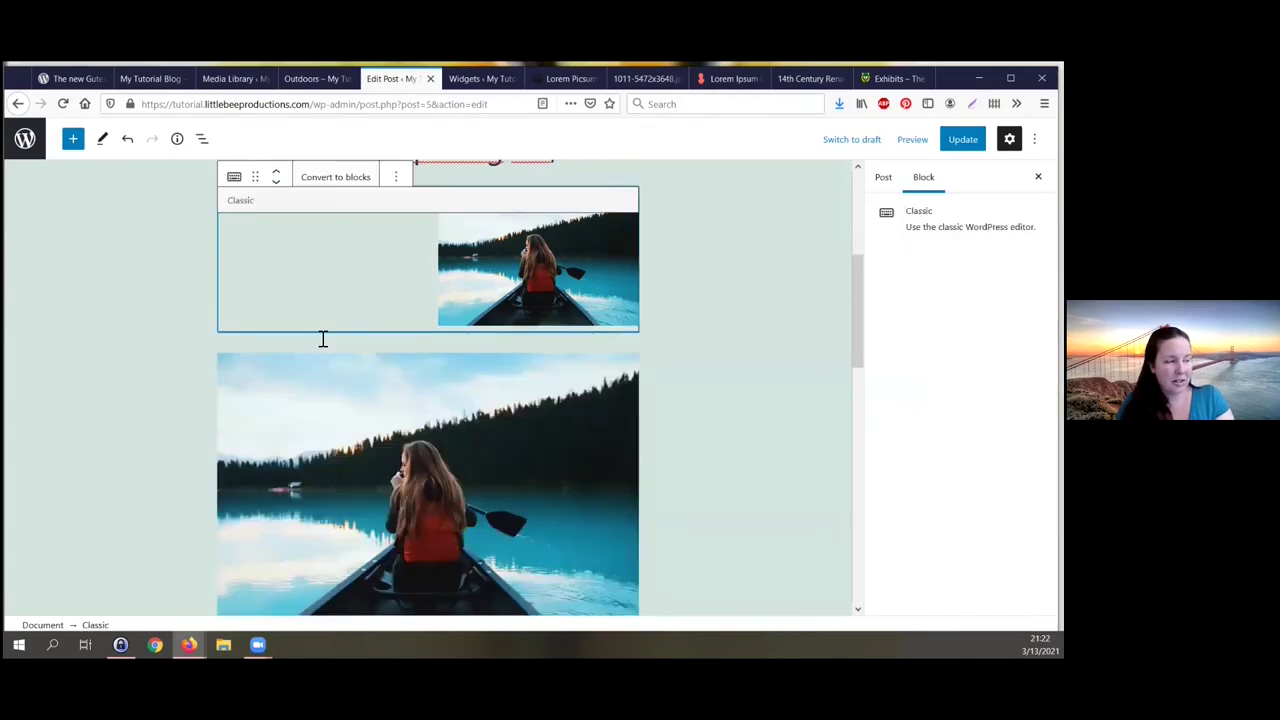
{"action": "scroll", "coordinate": [330, 350], "scroll_direction": "down", "scroll_amount": 3}
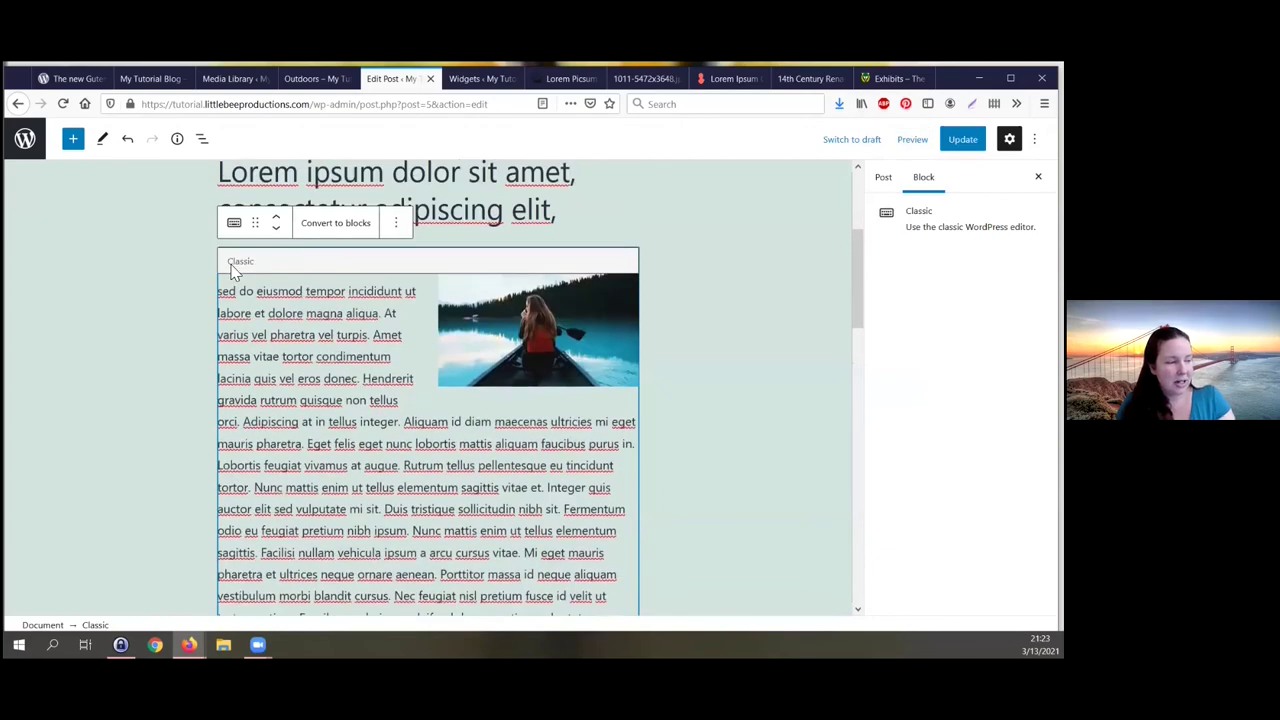
{"action": "left_click", "coordinate": [231, 291]}
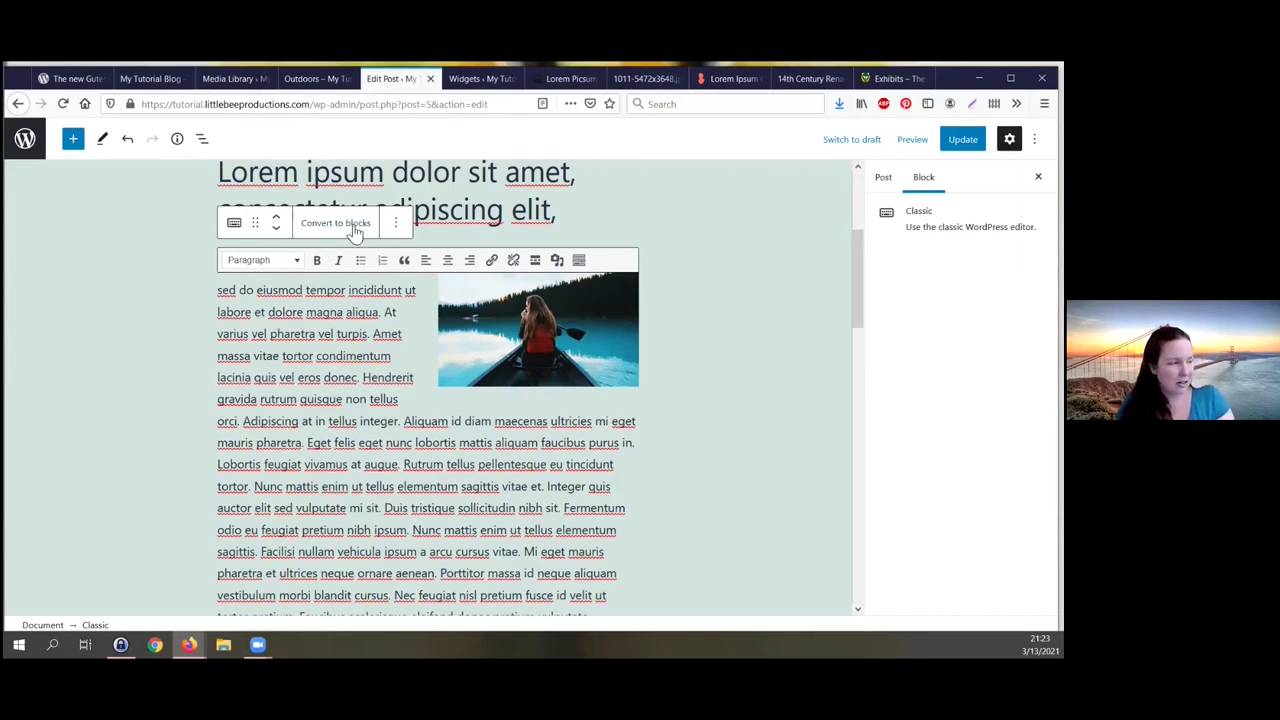
Step: Convert the Classic block beside the canoe image back to regular blocks and check the paragraph's options and text
{"action": "left_click", "coordinate": [325, 228]}
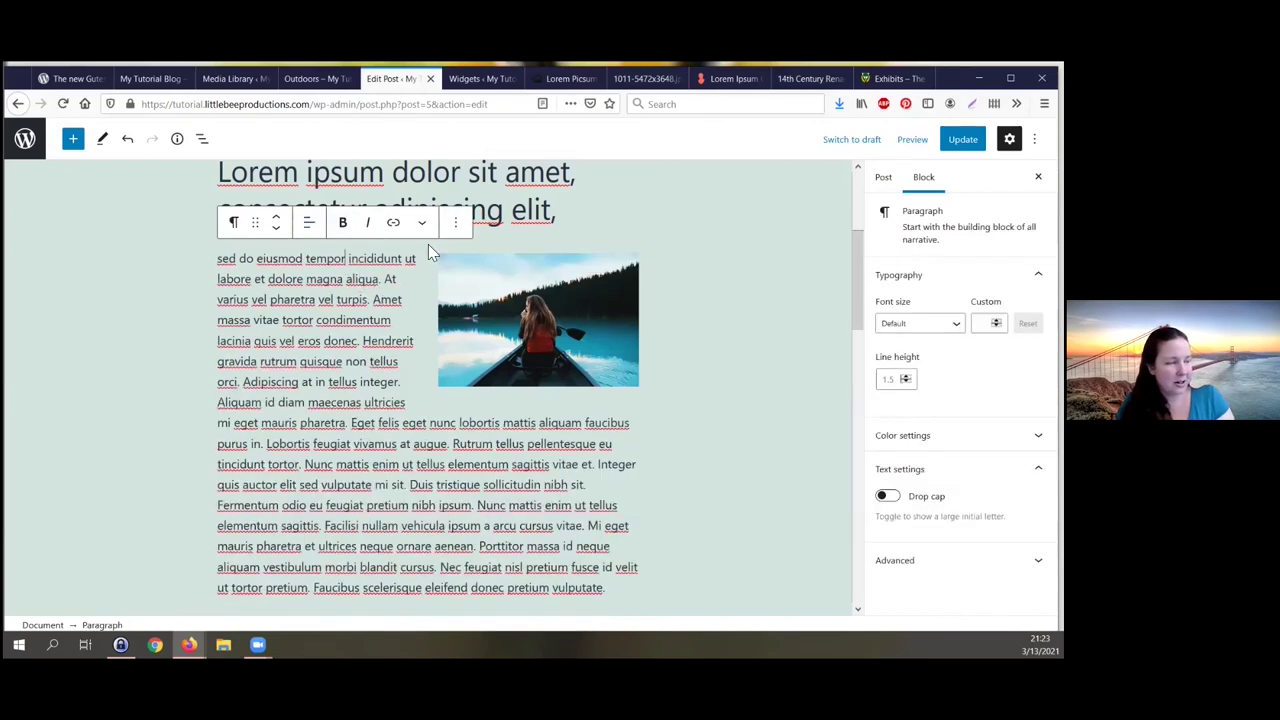
{"action": "left_click", "coordinate": [456, 223]}
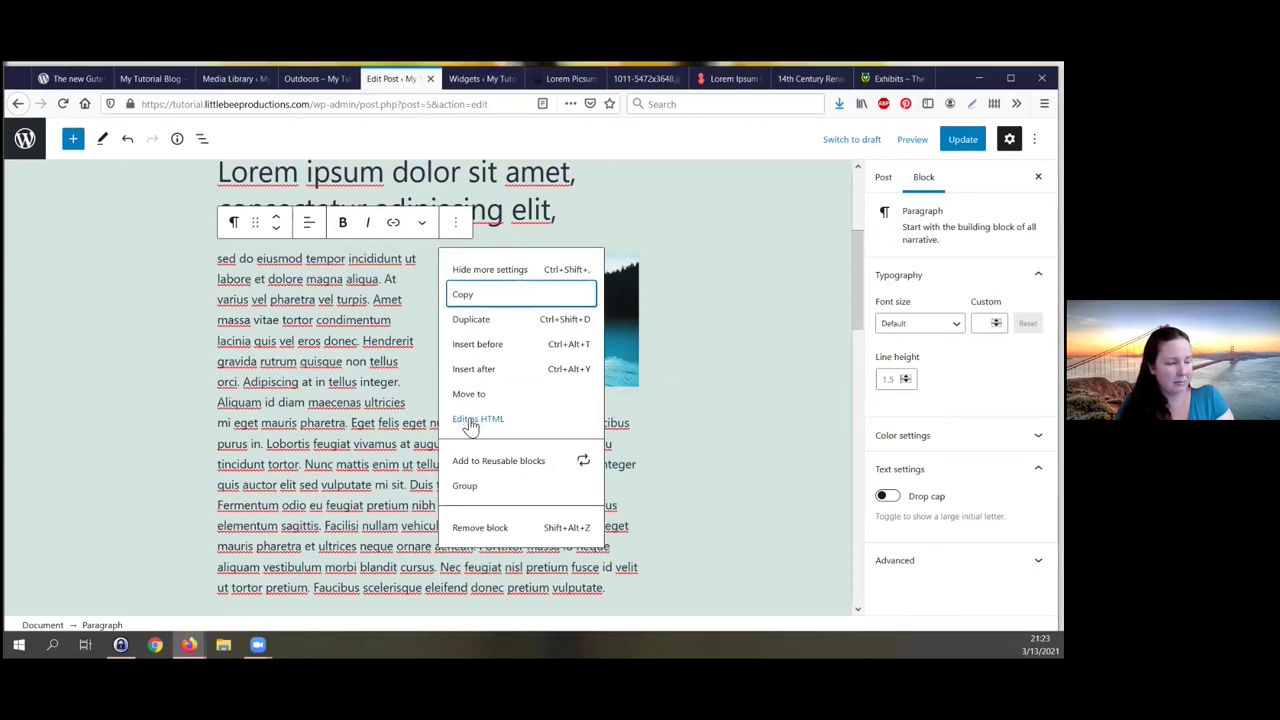
{"action": "left_click", "coordinate": [383, 362]}
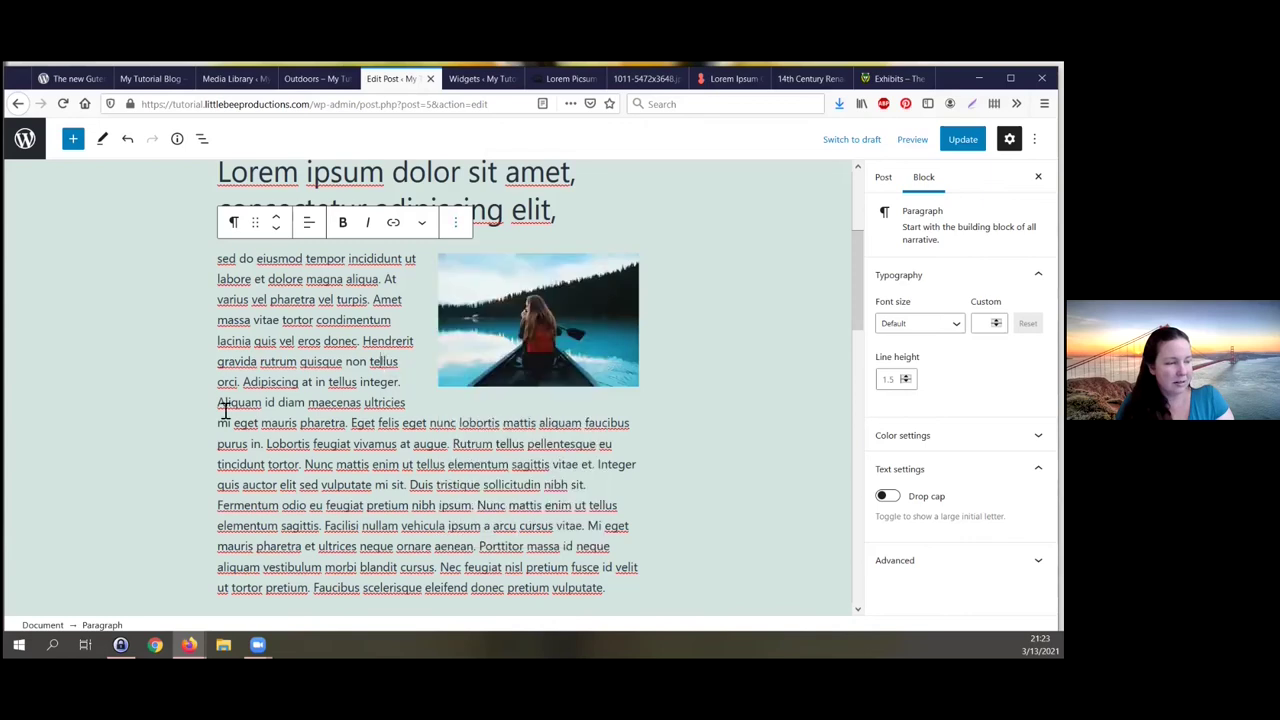
{"action": "scroll", "coordinate": [250, 405], "scroll_direction": "down", "scroll_amount": 2}
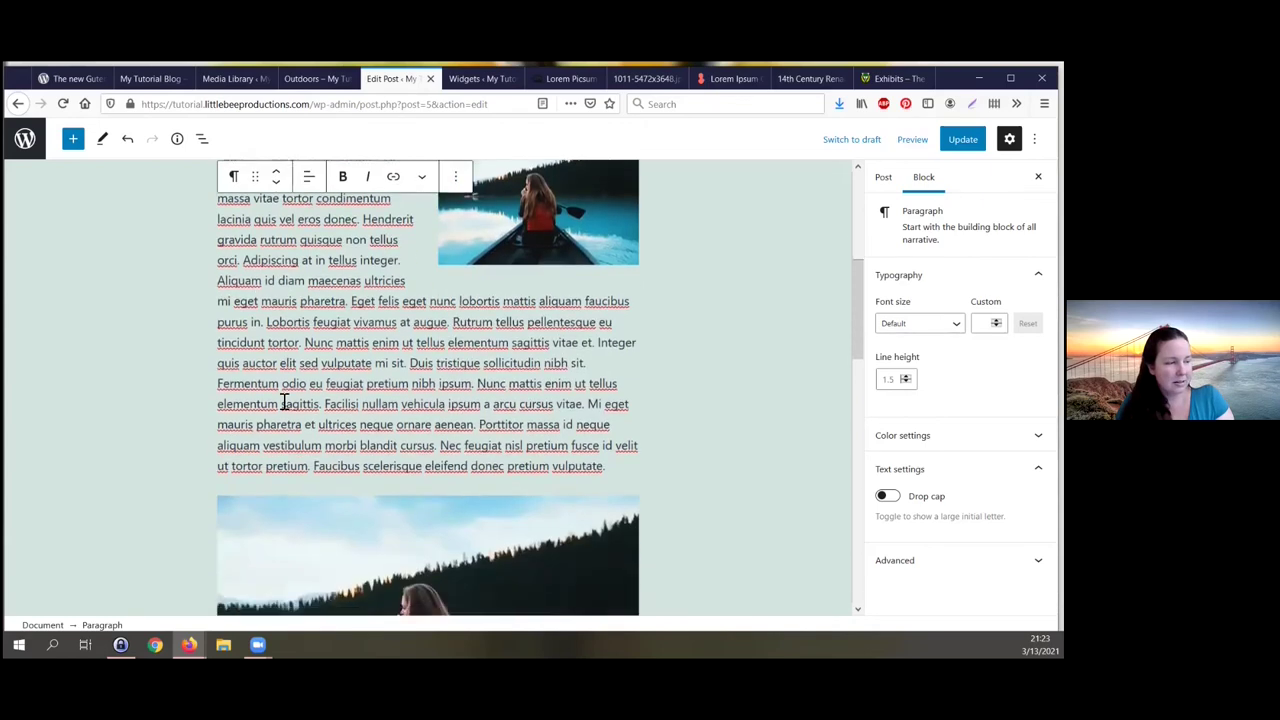
{"action": "scroll", "coordinate": [281, 403], "scroll_direction": "up", "scroll_amount": 1}
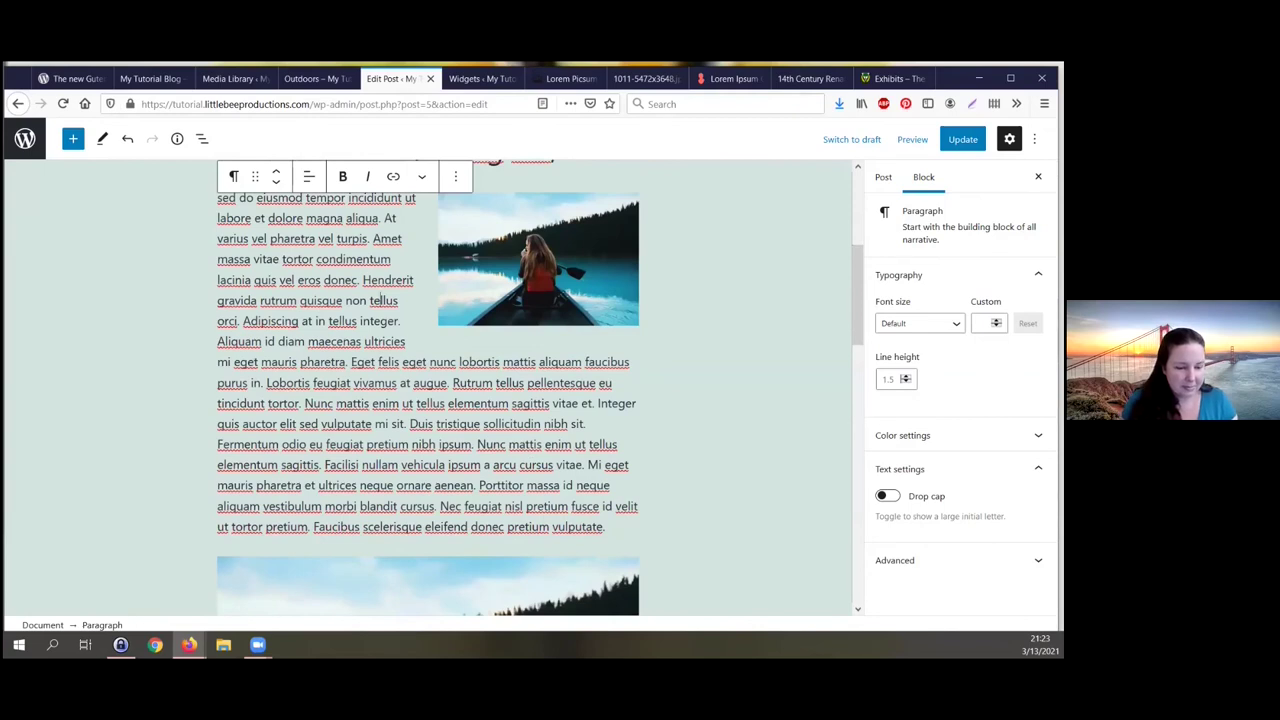